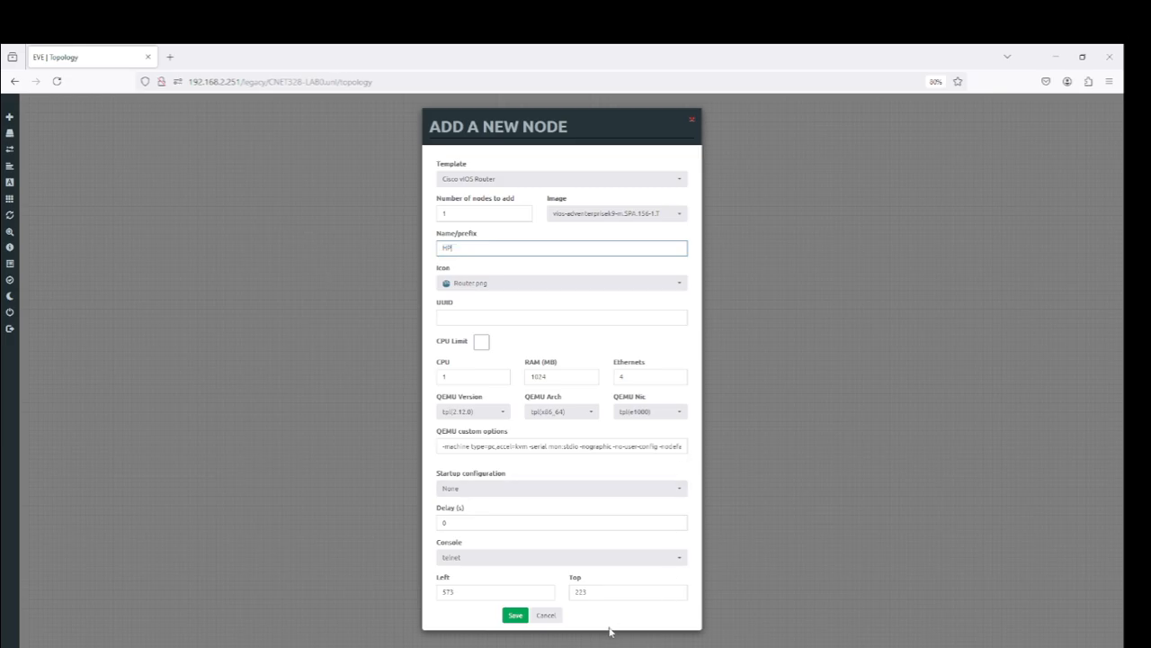
Step: Save the HP router node and add a Cisco vIOS Router node named Progress below and to the right of it
{"action": "left_click", "coordinate": [514, 616]}
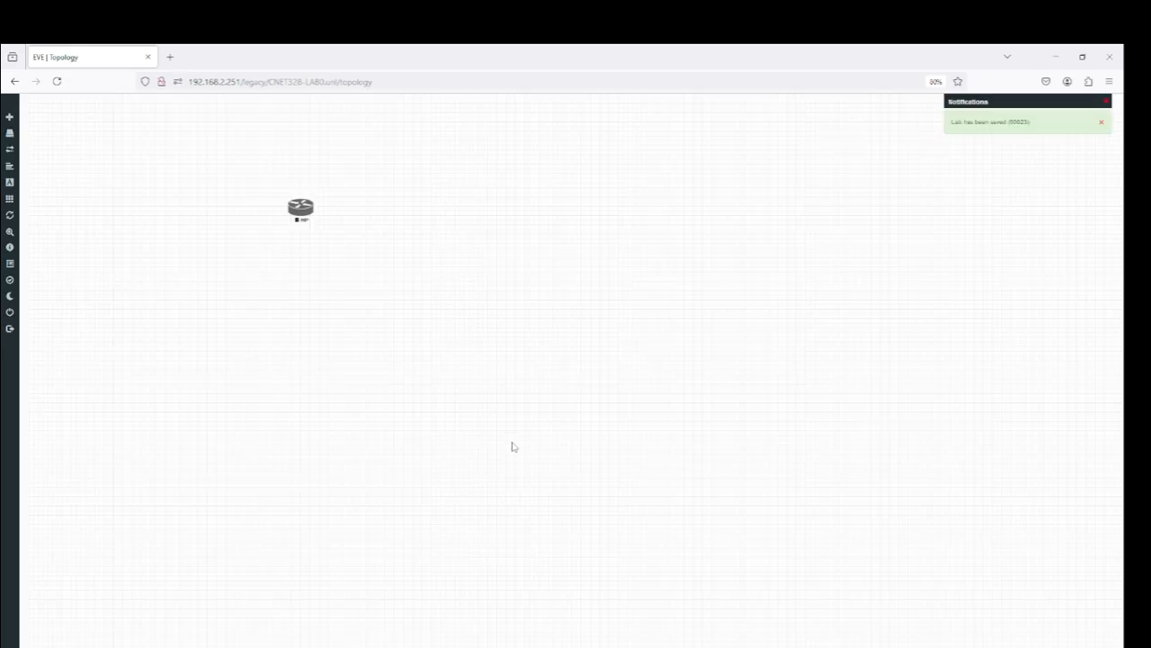
{"action": "right_click", "coordinate": [413, 306]}
{"action": "left_click", "coordinate": [435, 323]}
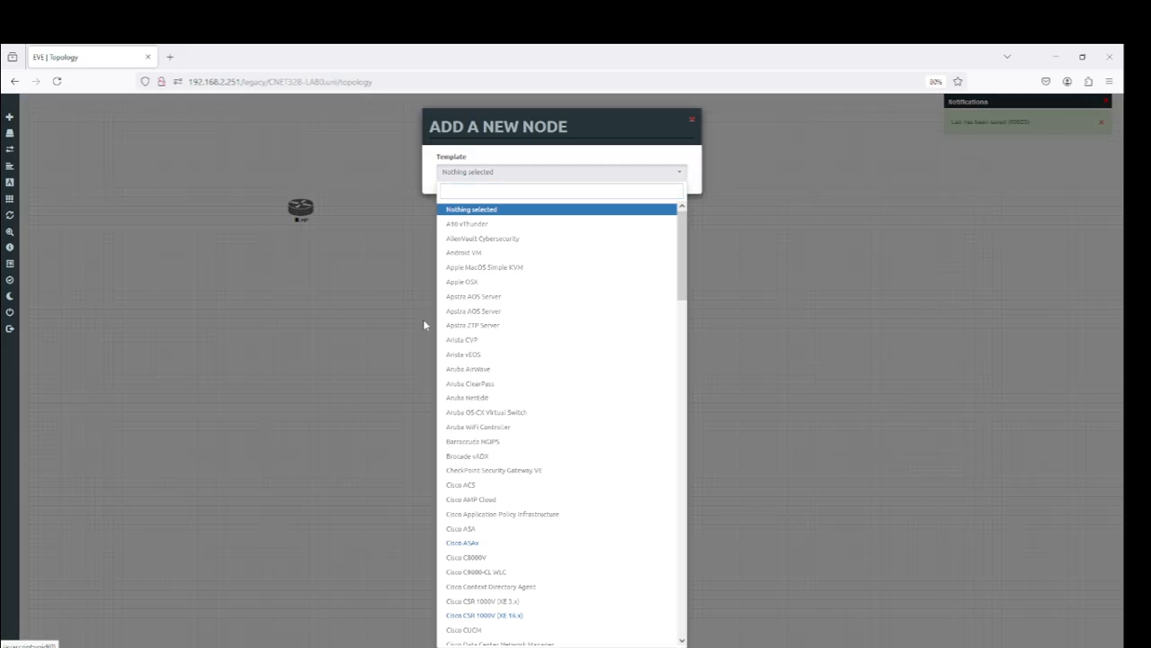
{"action": "left_click", "coordinate": [511, 196]}
{"action": "type", "text": "route"}
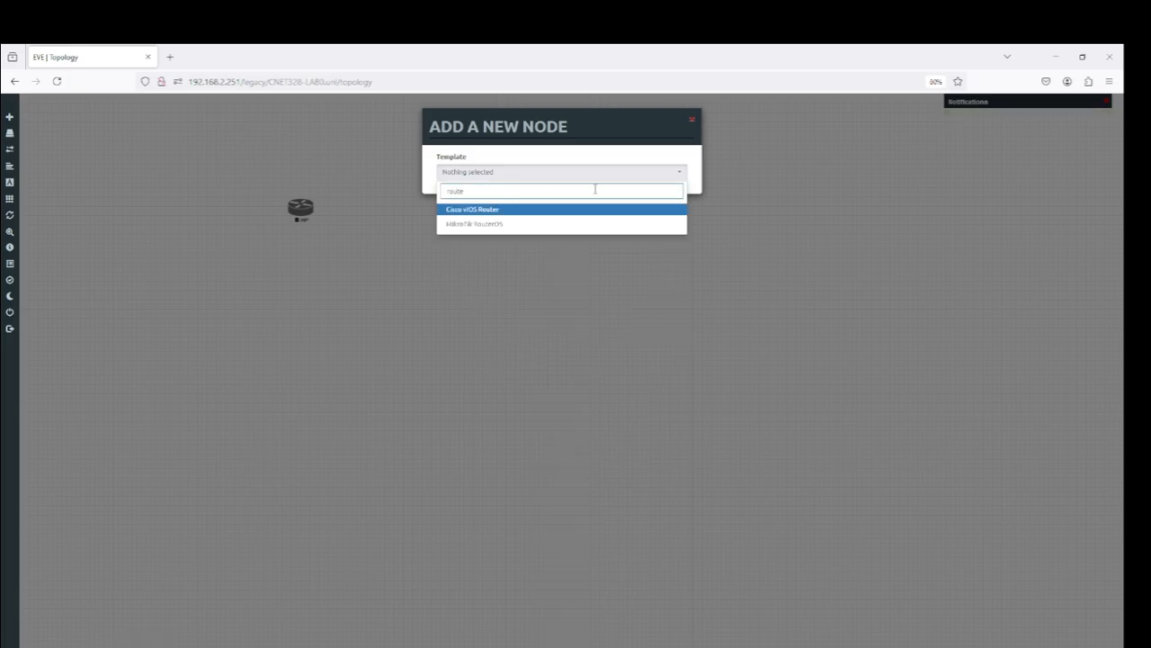
{"action": "left_click", "coordinate": [495, 209]}
{"action": "double_click", "coordinate": [486, 247]}
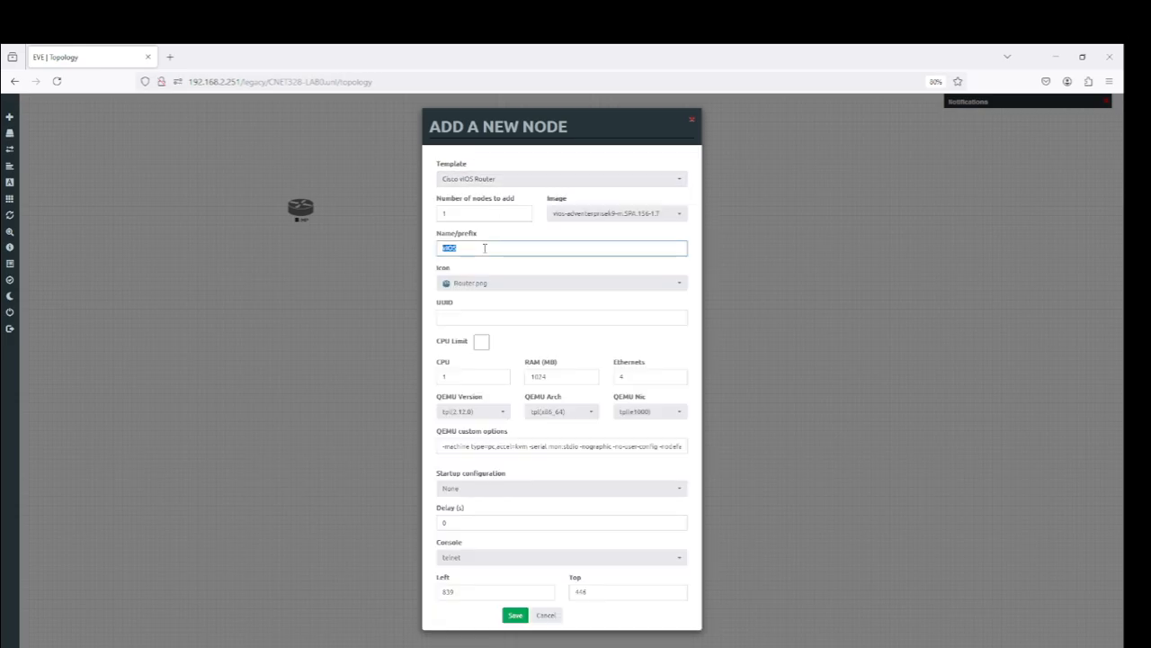
{"action": "type", "text": "Progress"}
{"action": "left_click", "coordinate": [516, 615]}
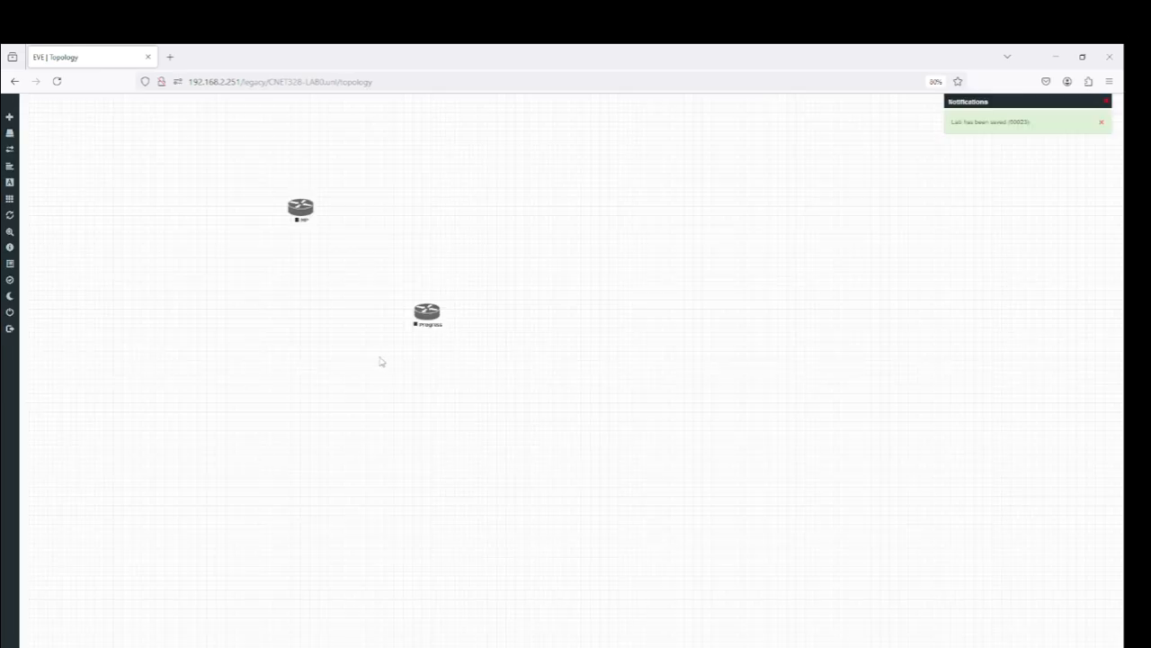
Step: Add a Cisco vIOS Router node named ISP to the topology just below the Progress router
{"action": "right_click", "coordinate": [377, 362]}
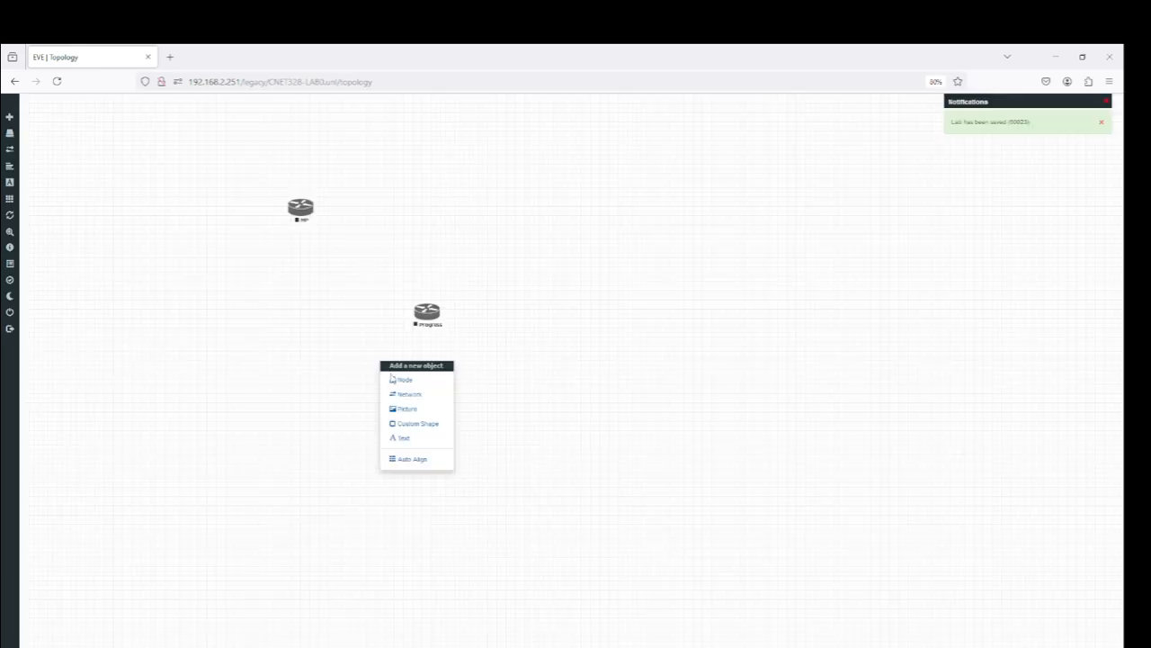
{"action": "left_click", "coordinate": [401, 378]}
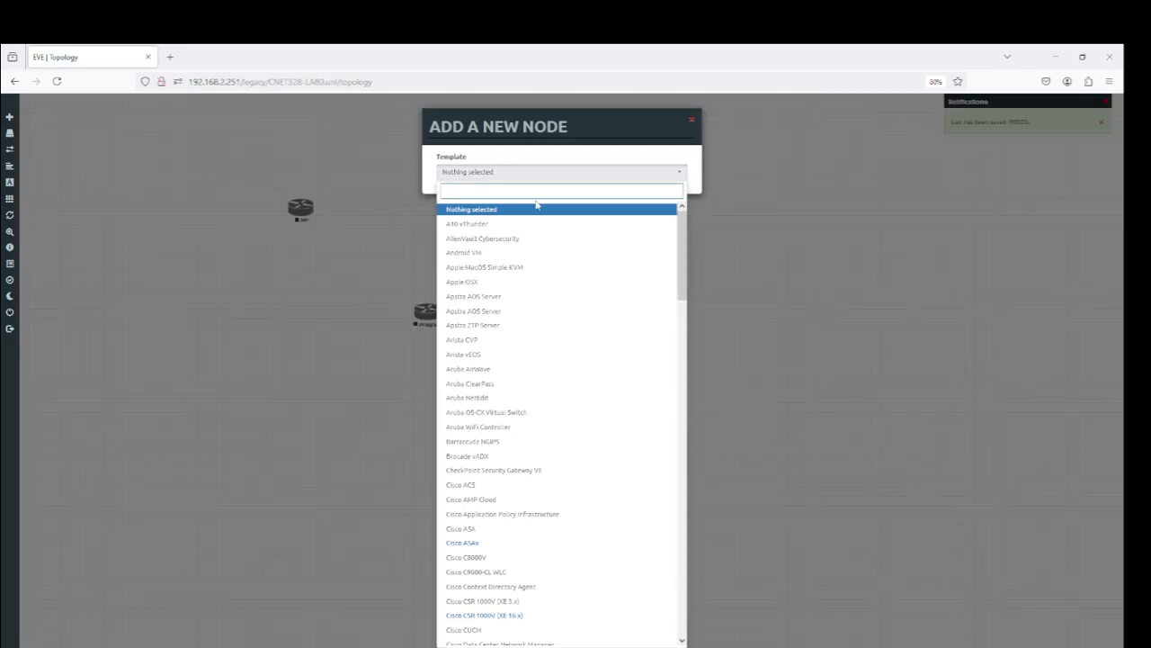
{"action": "type", "text": "ro"}
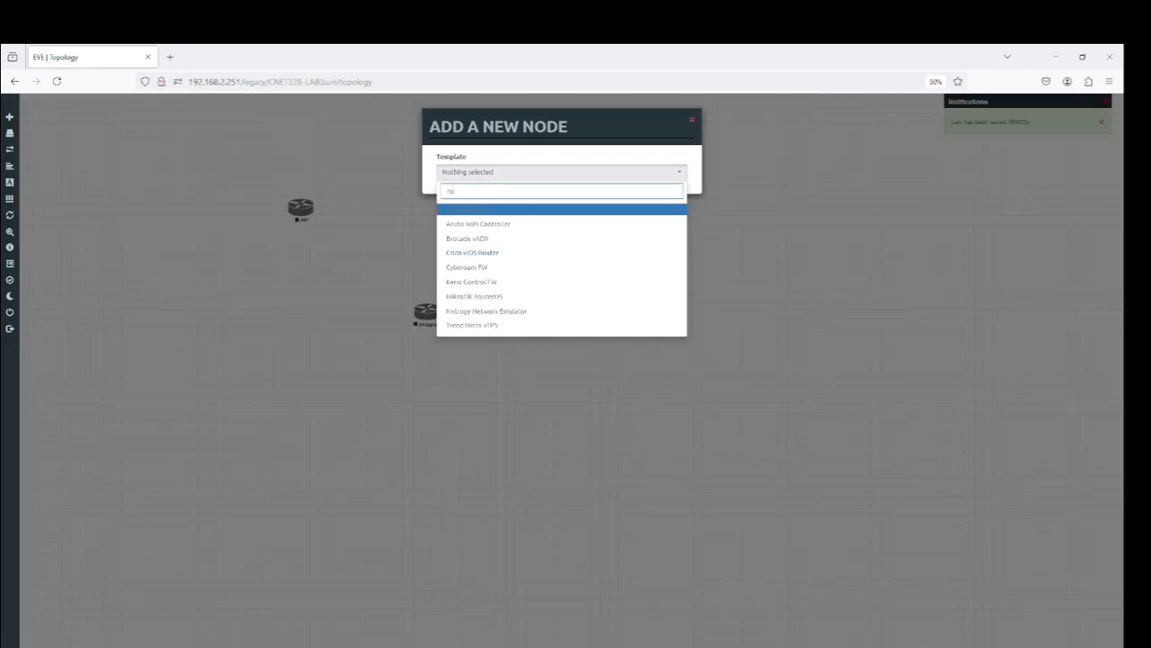
{"action": "type", "text": "uter"}
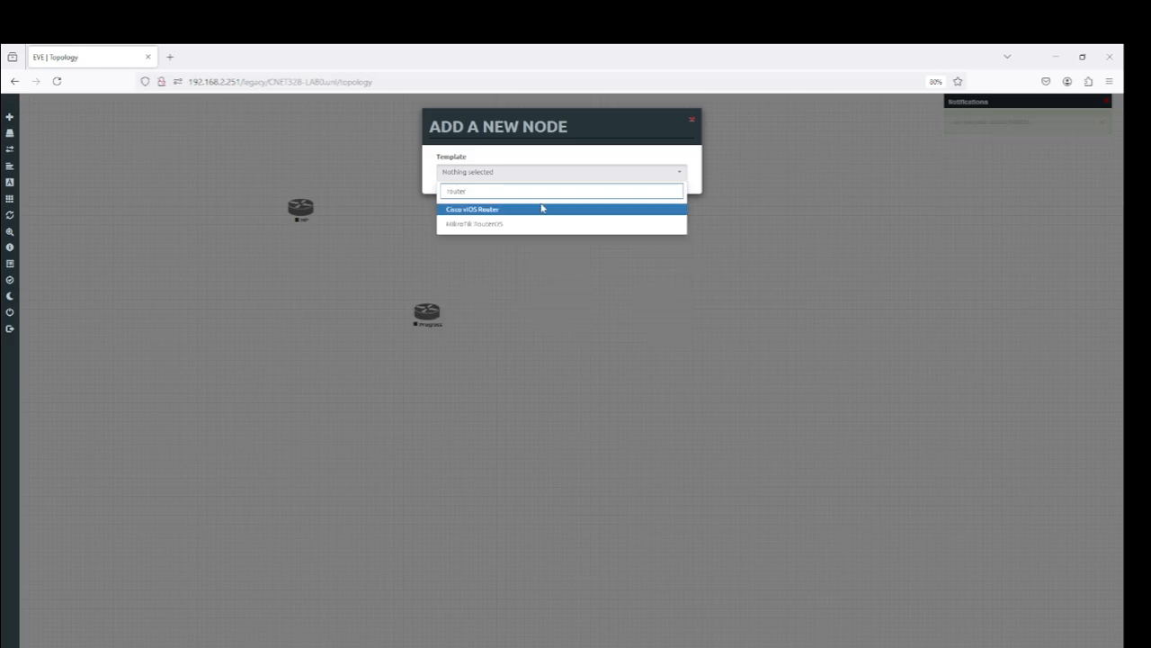
{"action": "left_click", "coordinate": [515, 208]}
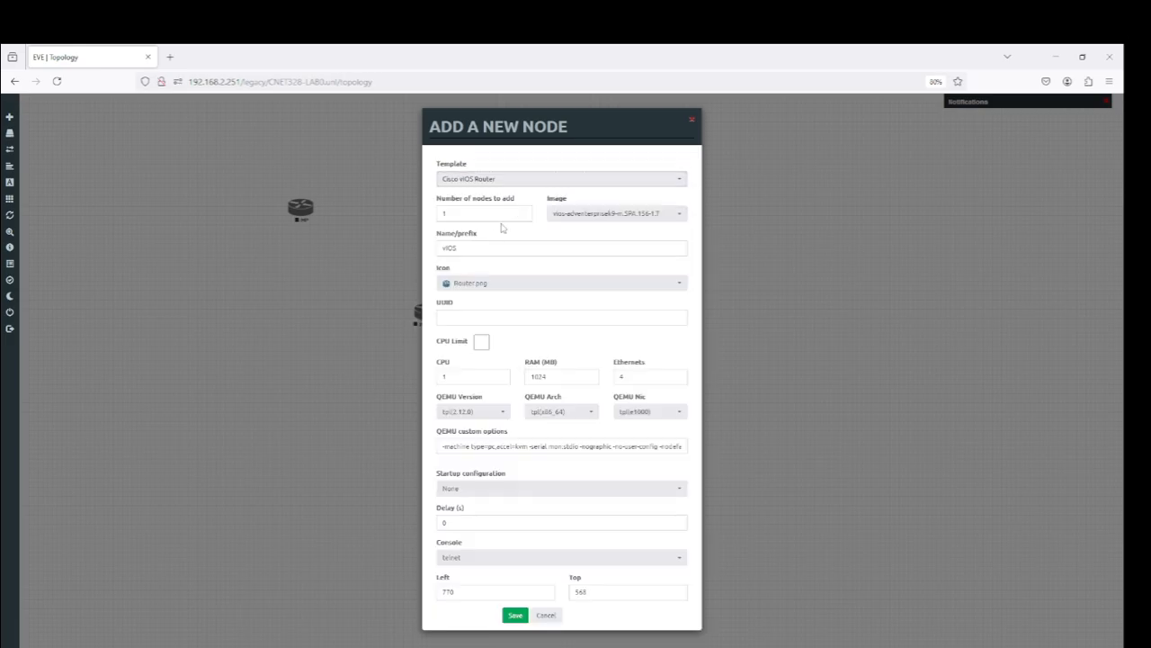
{"action": "double_click", "coordinate": [488, 247]}
{"action": "type", "text": "ISP"}
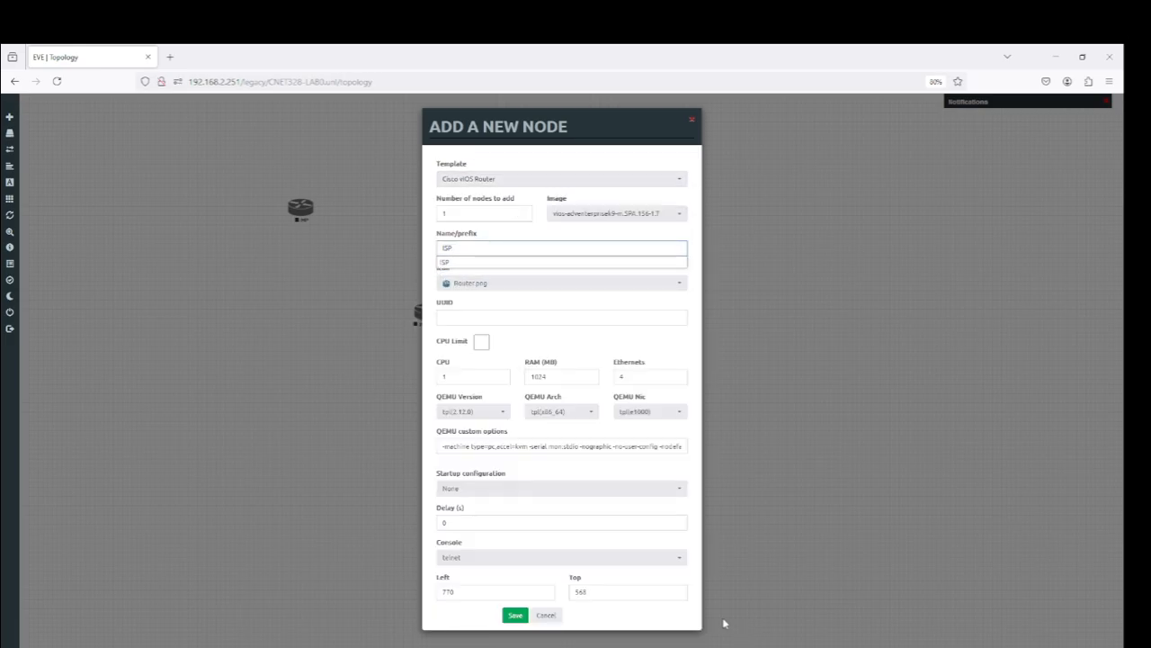
{"action": "left_click", "coordinate": [516, 615]}
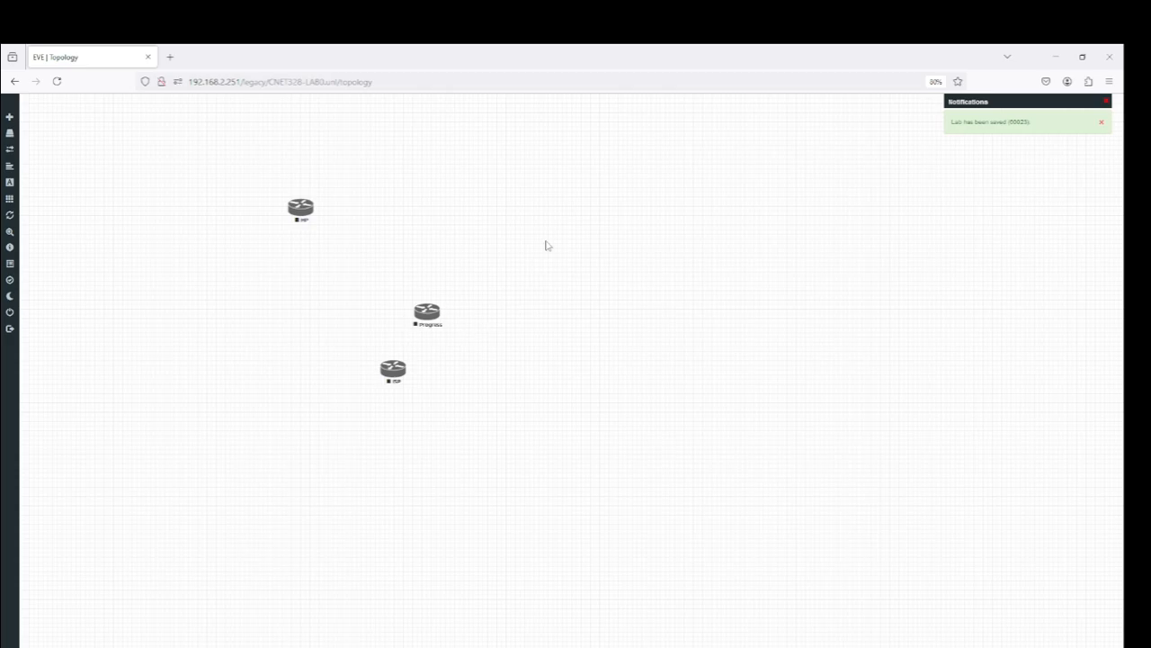
Step: Add a Cisco vIOS Switch node named SETAS to the topology, above and to the right of the Progress router
{"action": "right_click", "coordinate": [546, 245]}
{"action": "left_click", "coordinate": [565, 261]}
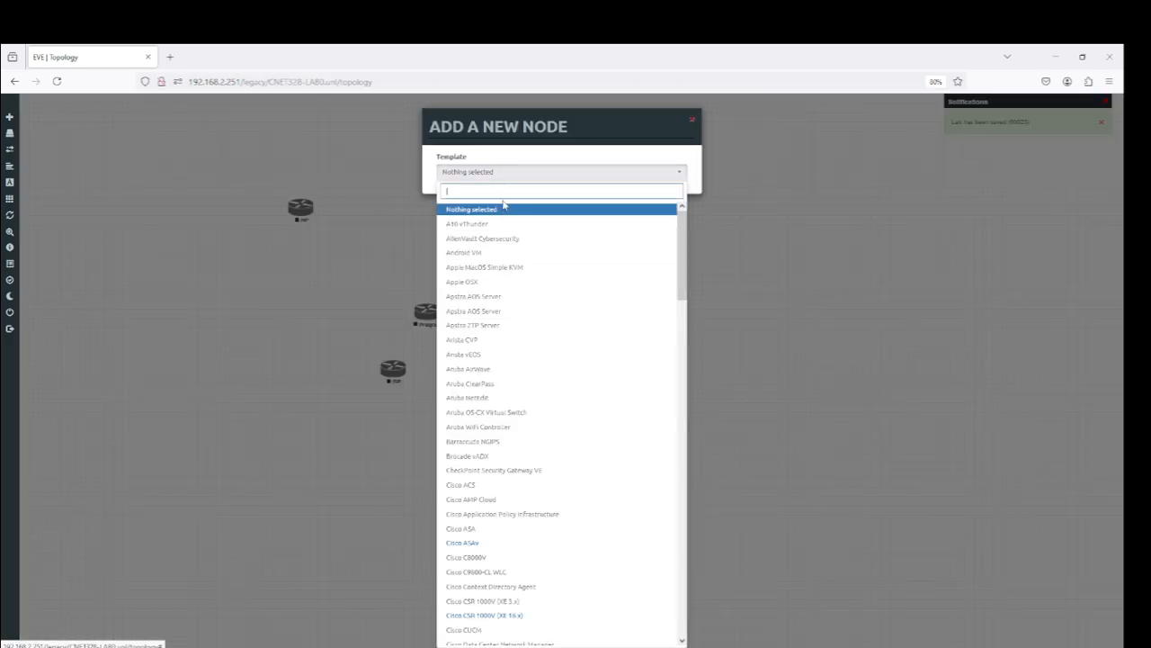
{"action": "type", "text": "Sw"}
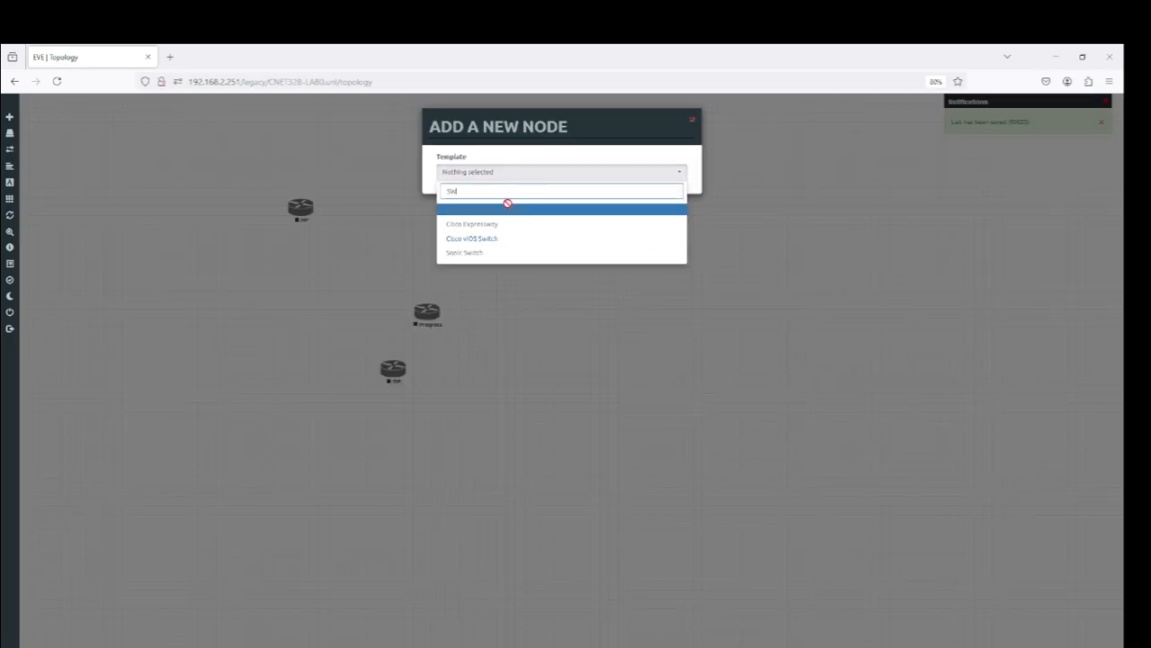
{"action": "left_click", "coordinate": [483, 238]}
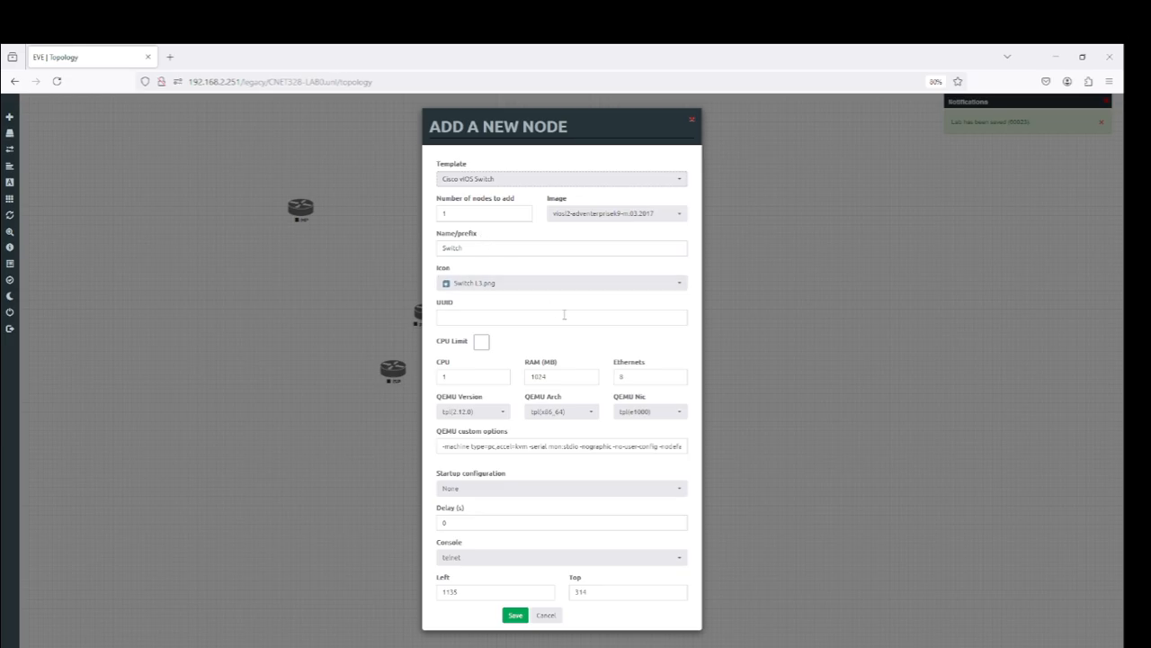
{"action": "double_click", "coordinate": [507, 247]}
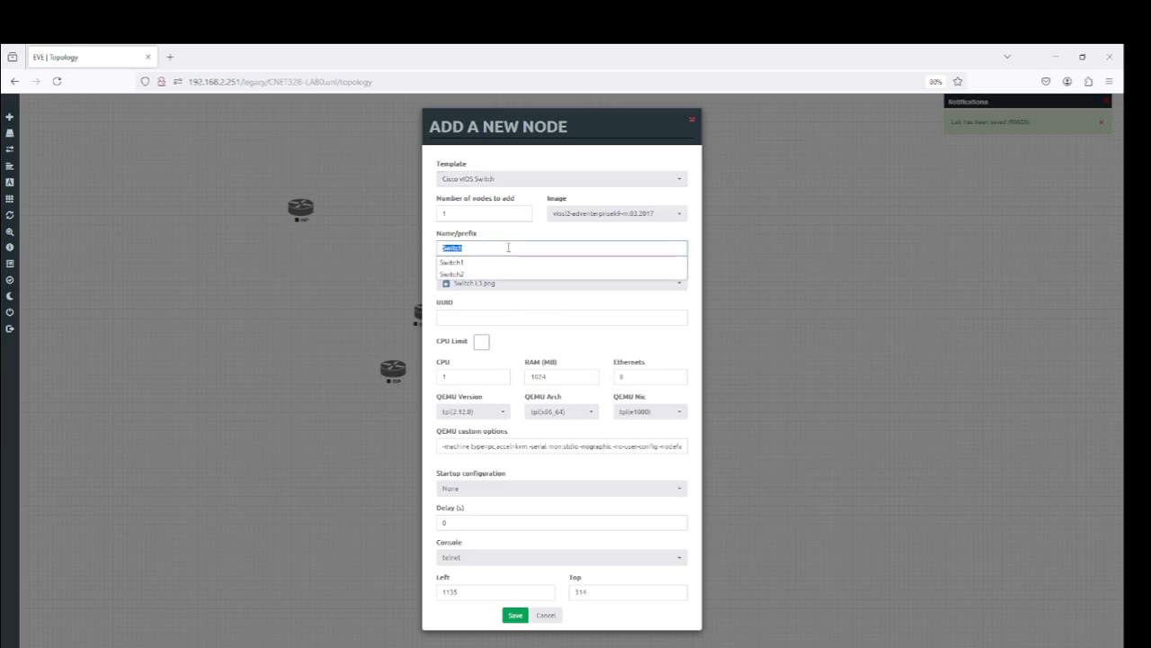
{"action": "type", "text": "SETAS"}
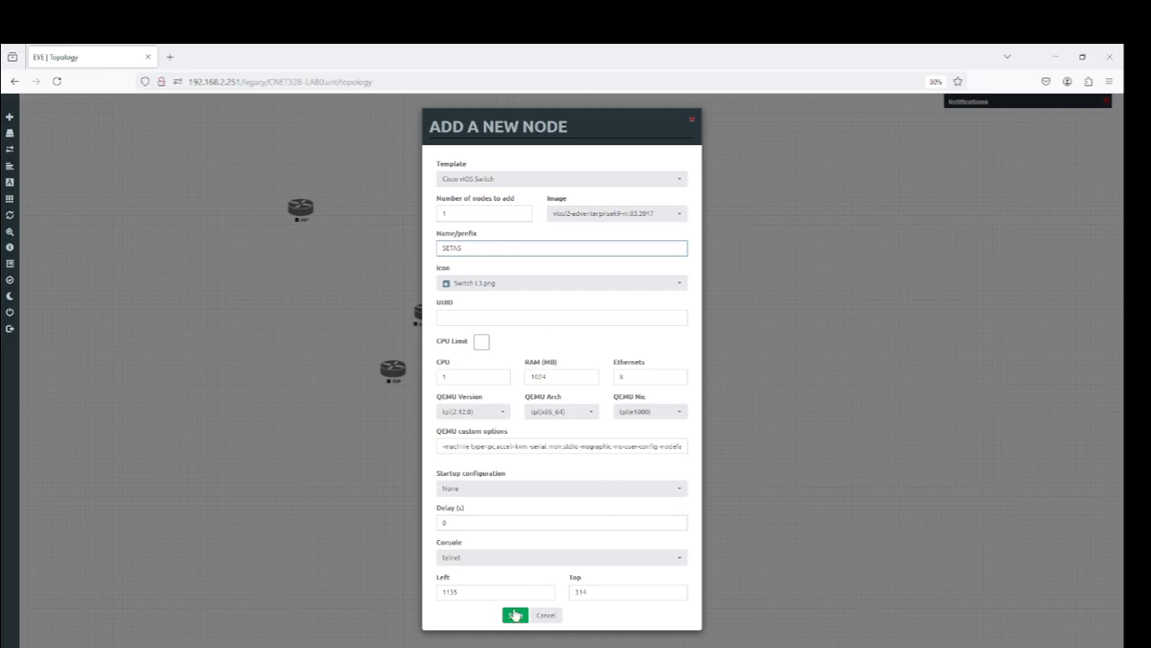
{"action": "left_click", "coordinate": [514, 614]}
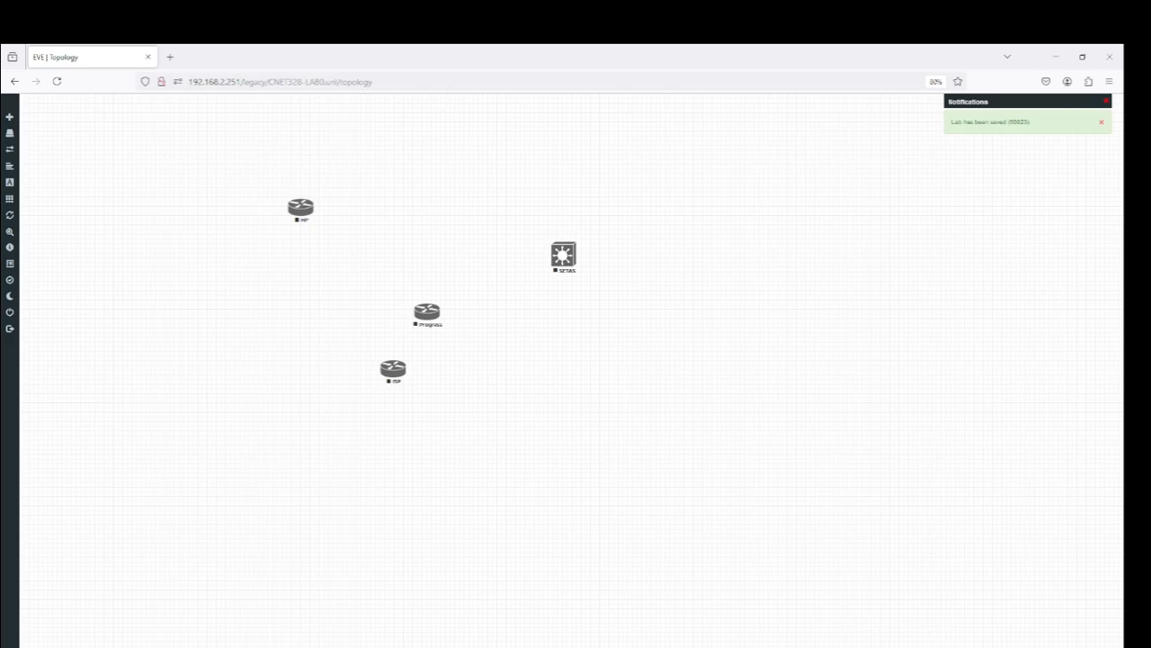
Step: Switch to the lab document in Word and examine the network diagram's hosts, VLANs and links, then return to the topology
{"action": "left_click", "coordinate": [369, 645]}
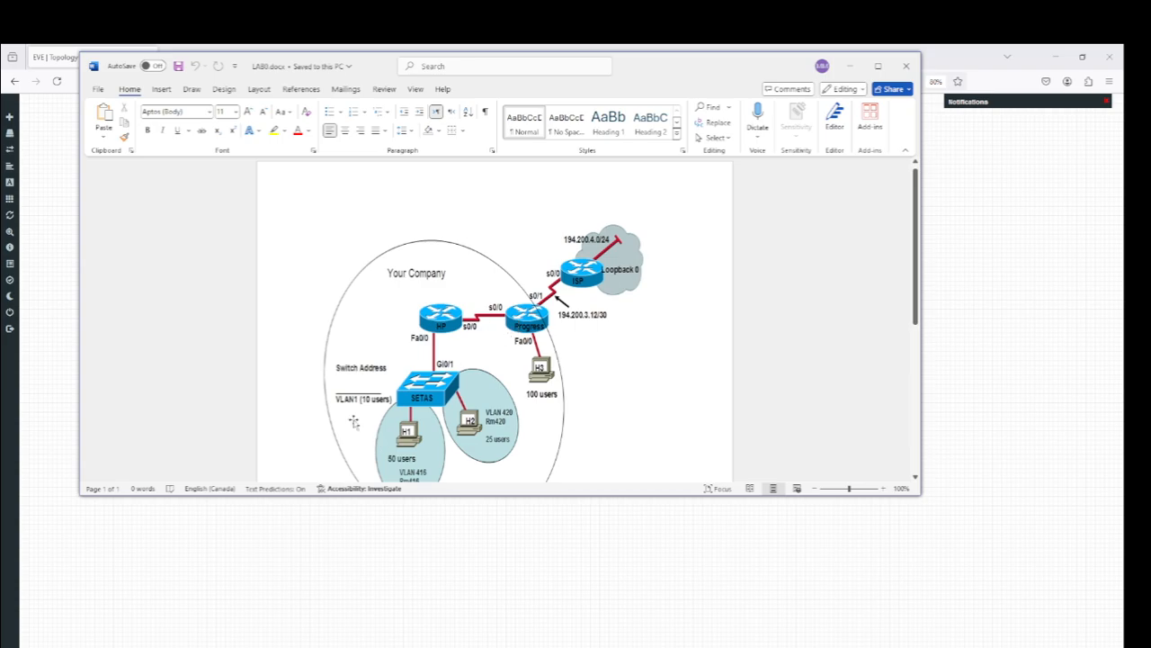
{"action": "left_click_drag", "start_coordinate": [365, 71], "coordinate": [339, 80]}
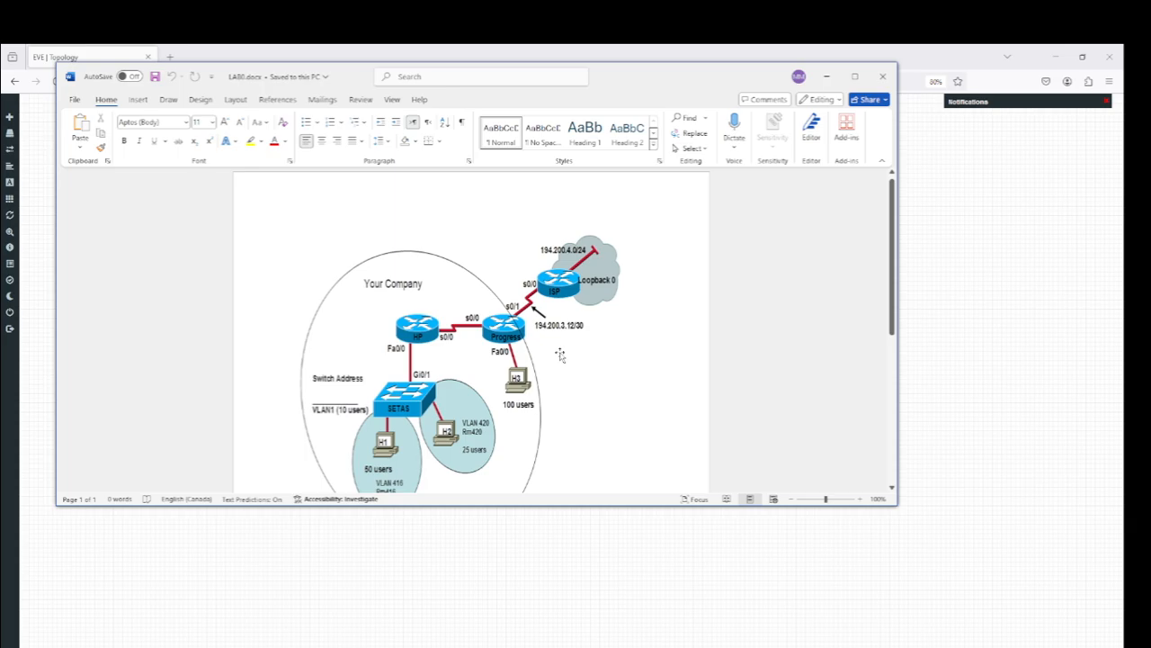
{"action": "left_click", "coordinate": [527, 566]}
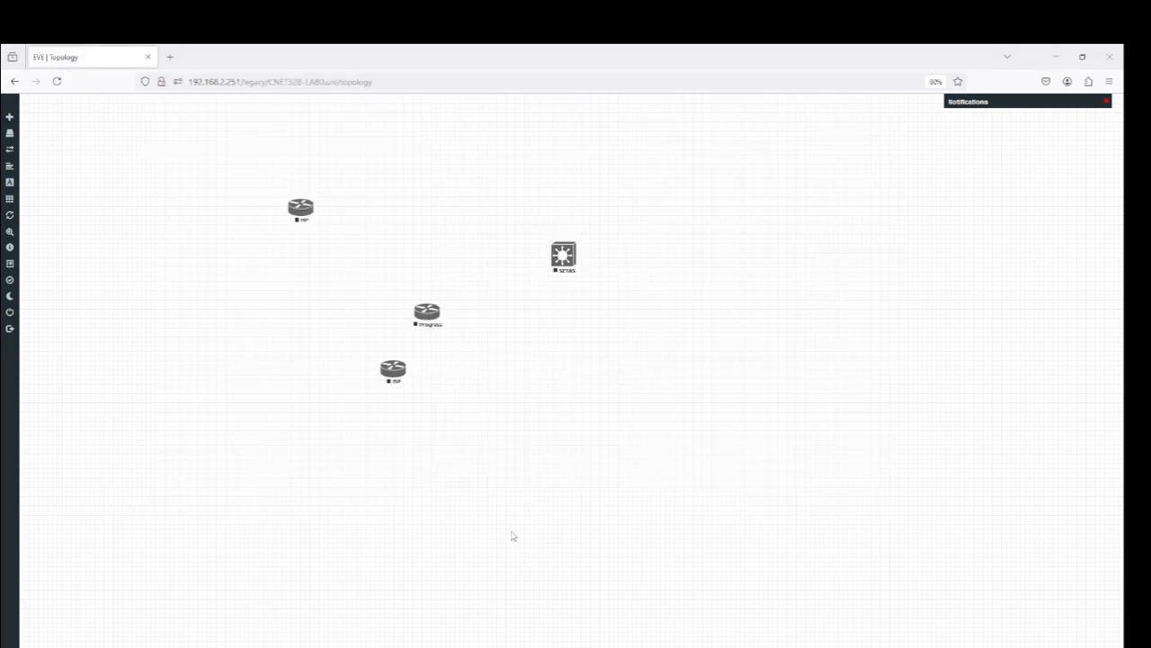
Step: Add a Windows Server node named PC-VLAN416 below the SETAS switch
{"action": "right_click", "coordinate": [502, 346]}
{"action": "left_click", "coordinate": [517, 364]}
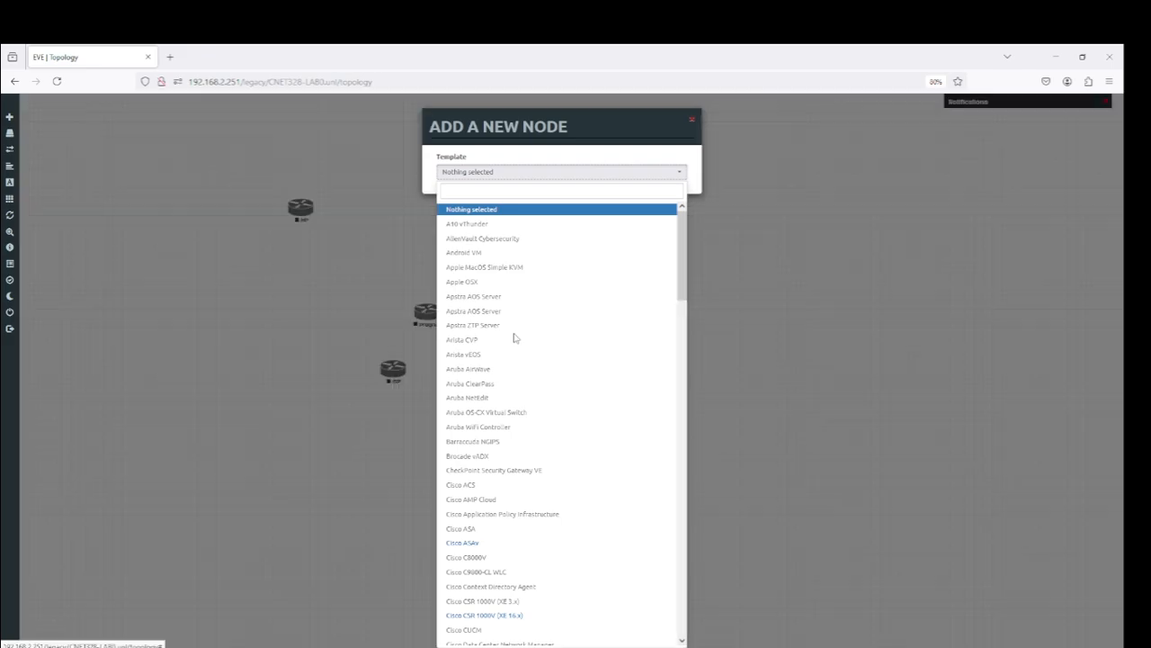
{"action": "type", "text": "Win"}
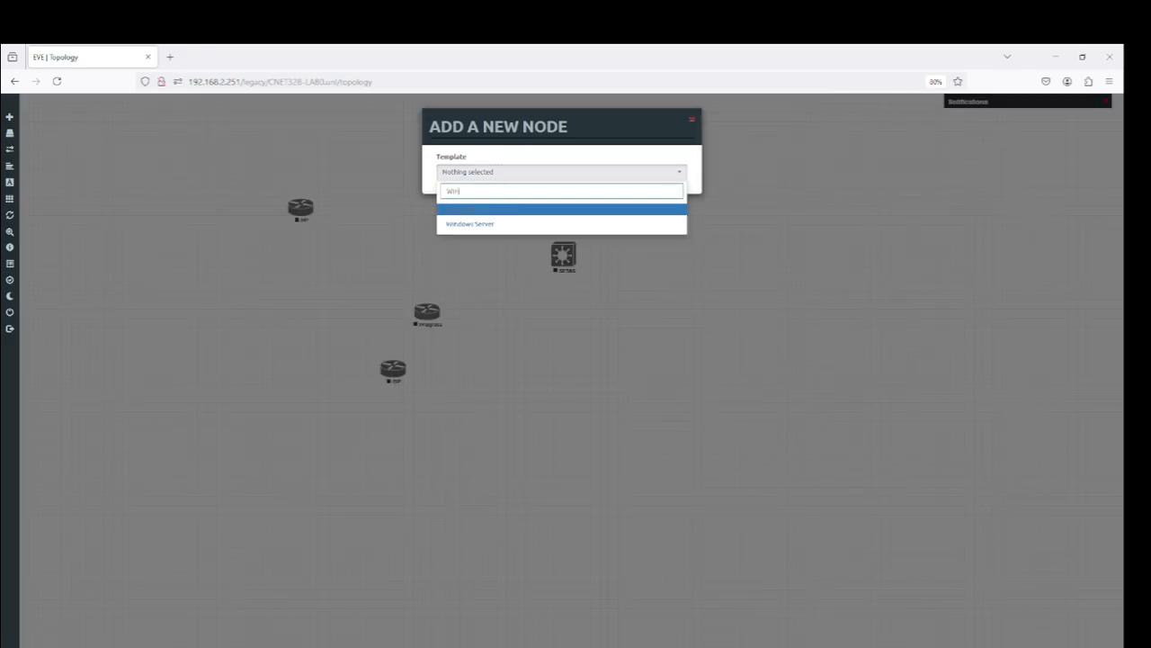
{"action": "left_click", "coordinate": [475, 224]}
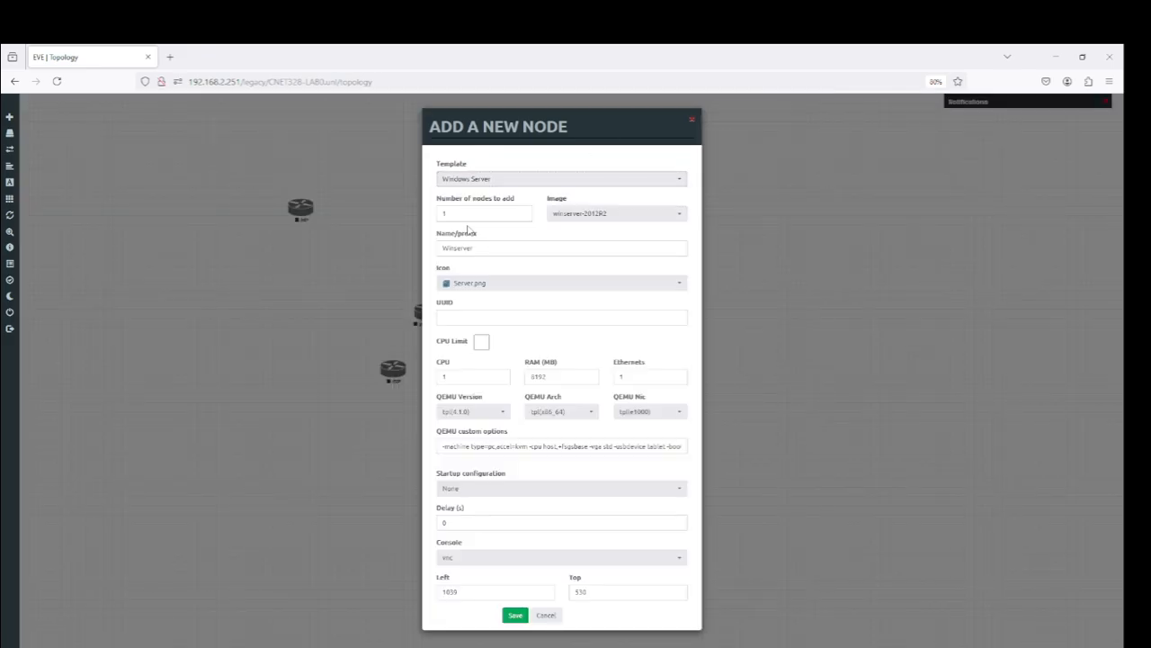
{"action": "double_click", "coordinate": [485, 248]}
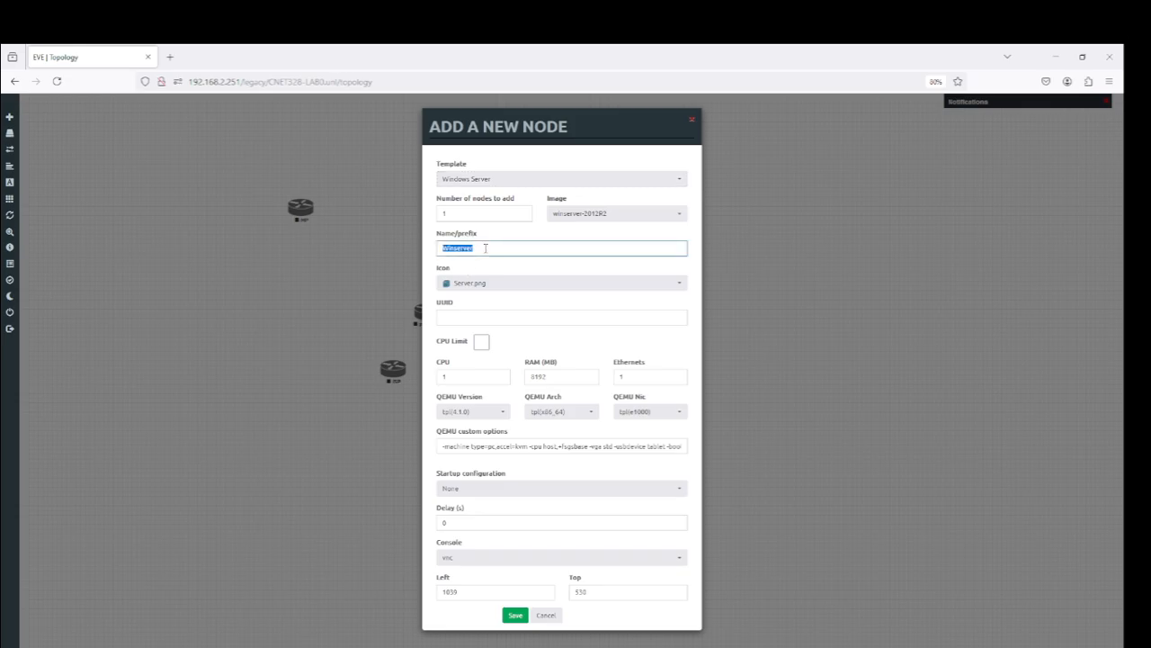
{"action": "type", "text": "PC"}
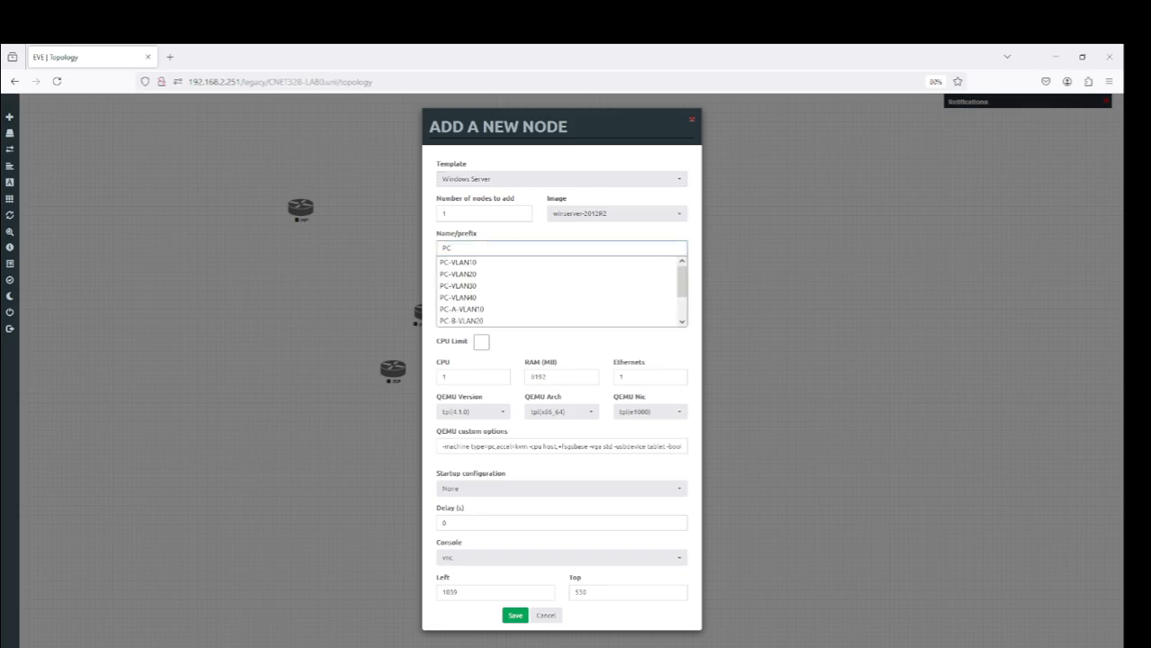
{"action": "type", "text": "-VL"}
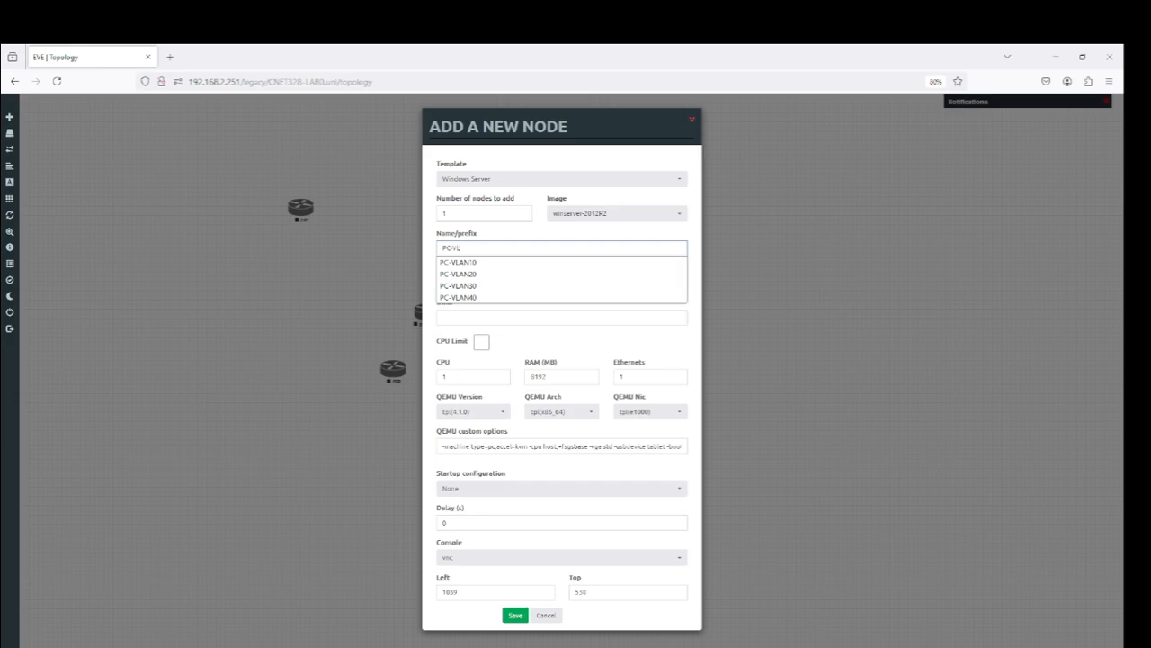
{"action": "type", "text": "AN16"}
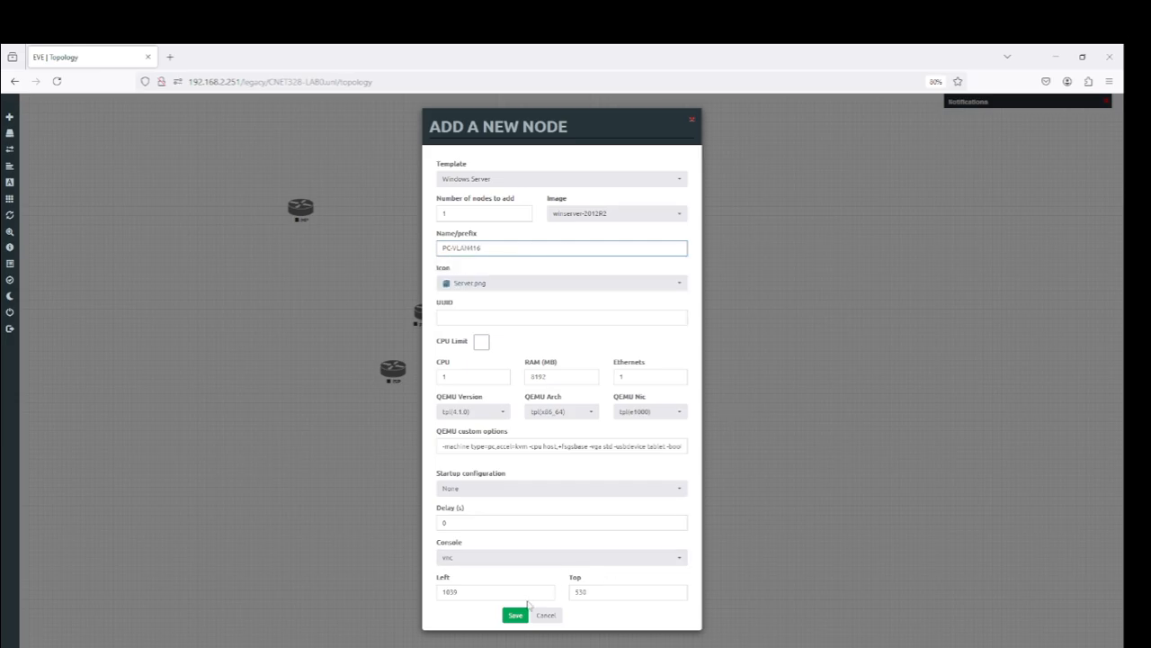
{"action": "left_click", "coordinate": [515, 615]}
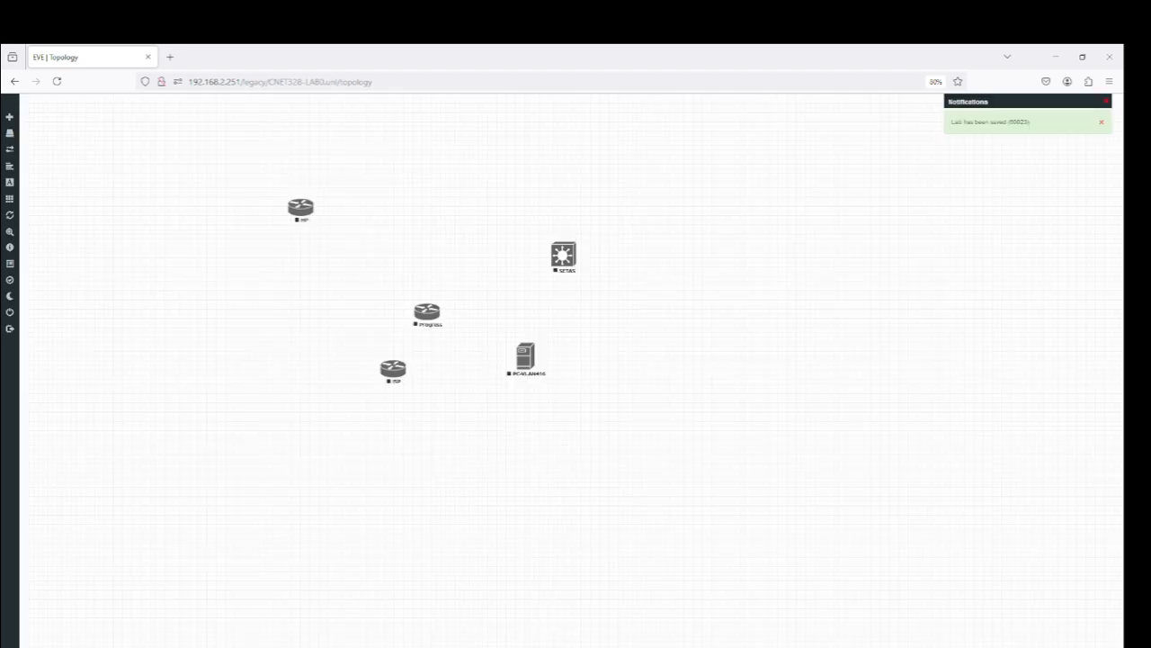
Step: Check the lab diagram in Word, return to the topology and add a Windows Server node named PC-VLAN420 between SETAS and PC-VLAN416
{"action": "key", "text": "alt+Tab"}
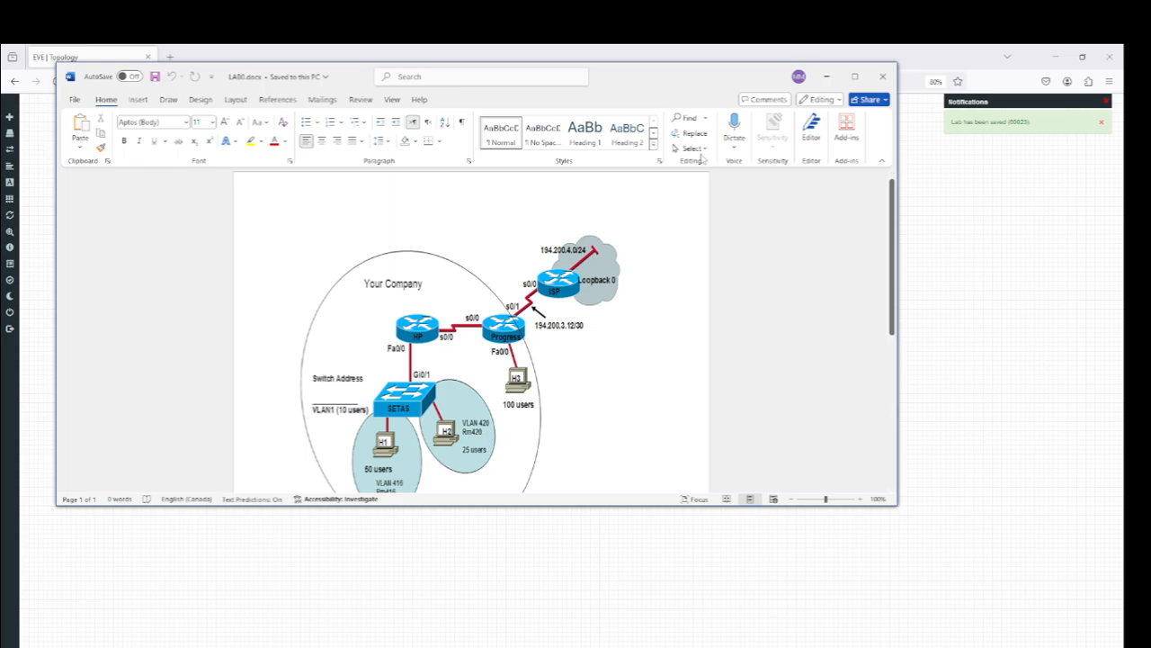
{"action": "left_click", "coordinate": [827, 76]}
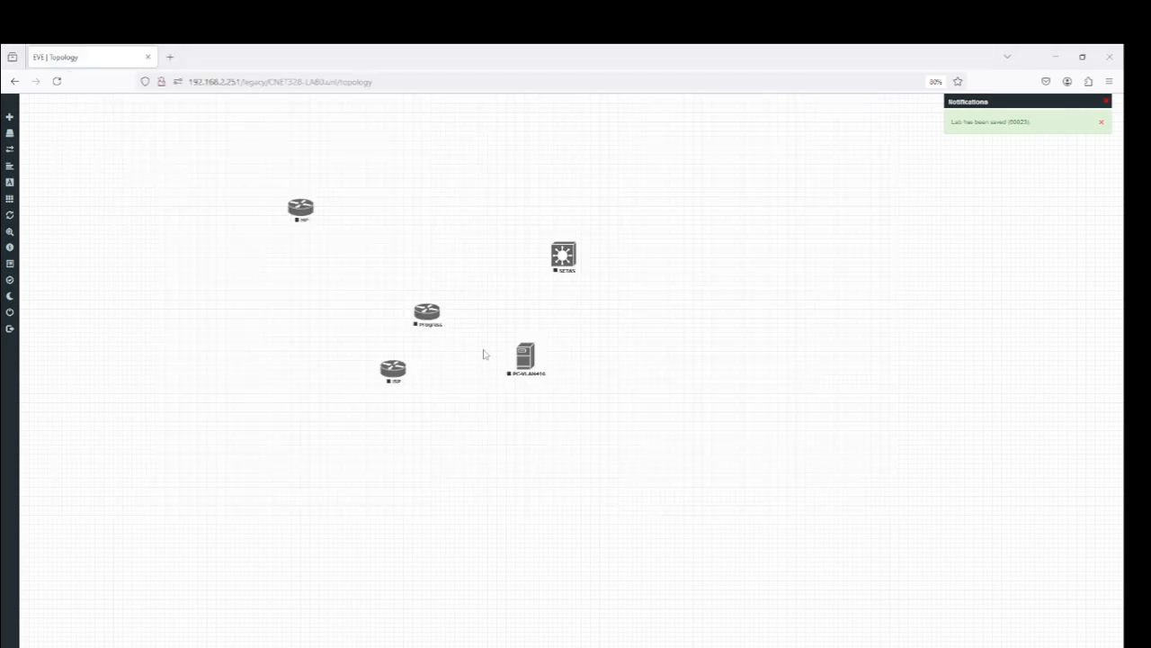
{"action": "right_click", "coordinate": [511, 282]}
{"action": "left_click", "coordinate": [526, 300]}
{"action": "type", "text": "Win"}
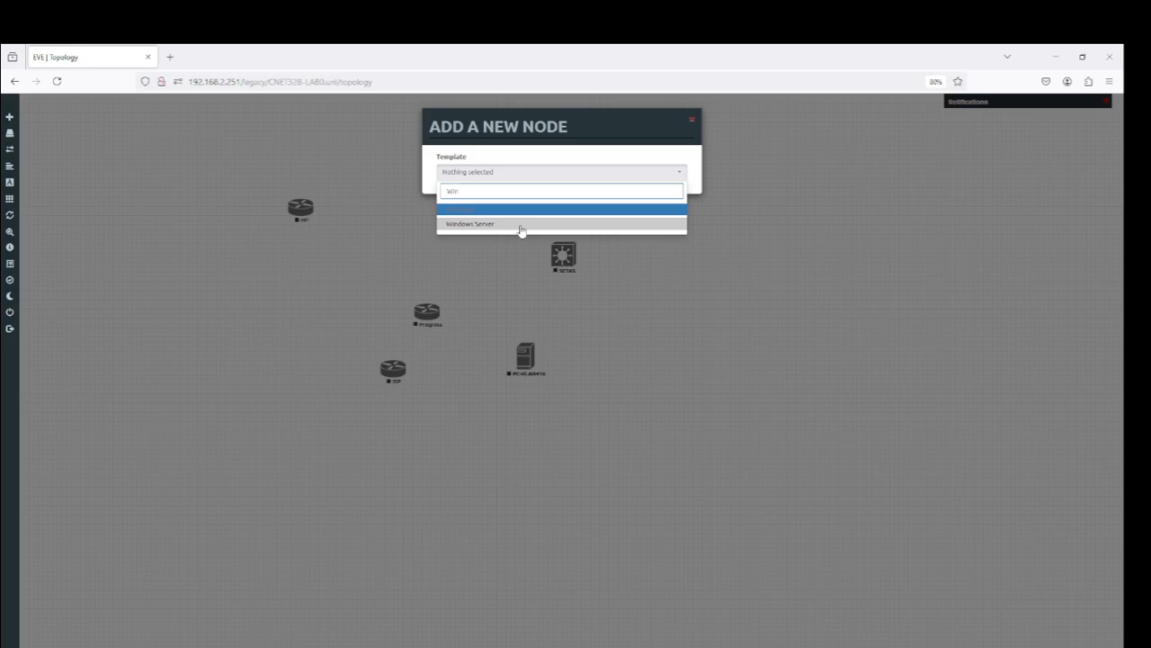
{"action": "left_click", "coordinate": [518, 227]}
{"action": "double_click", "coordinate": [488, 244]}
{"action": "left_click", "coordinate": [481, 242]}
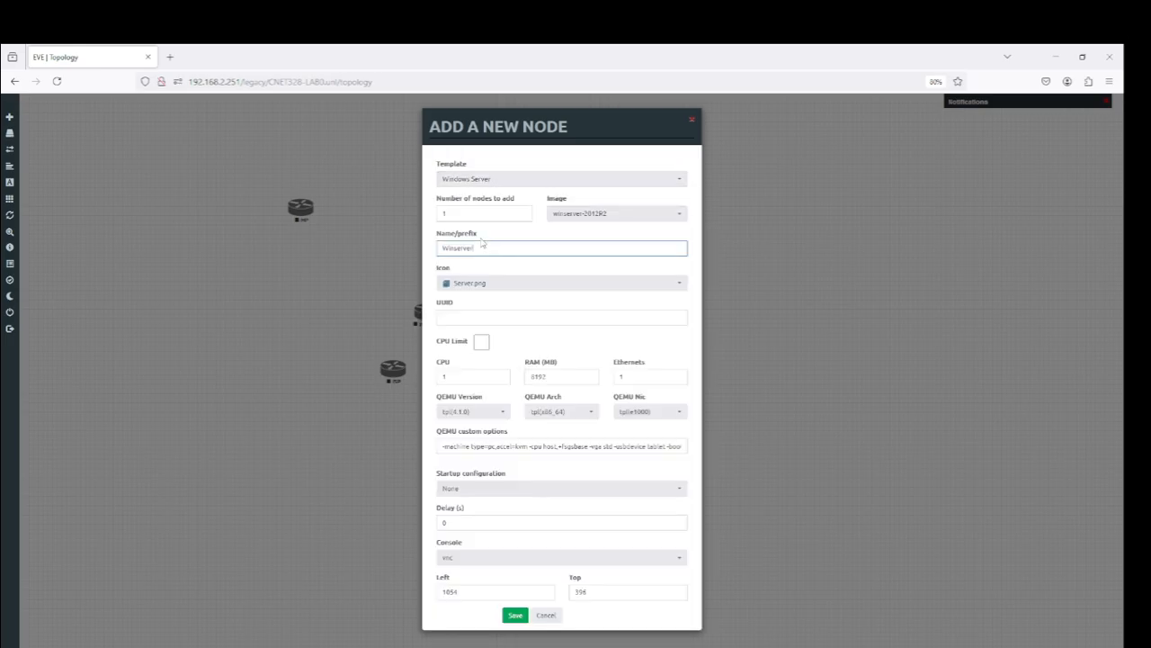
{"action": "key", "text": "ctrl+a"}
{"action": "type", "text": "PC"}
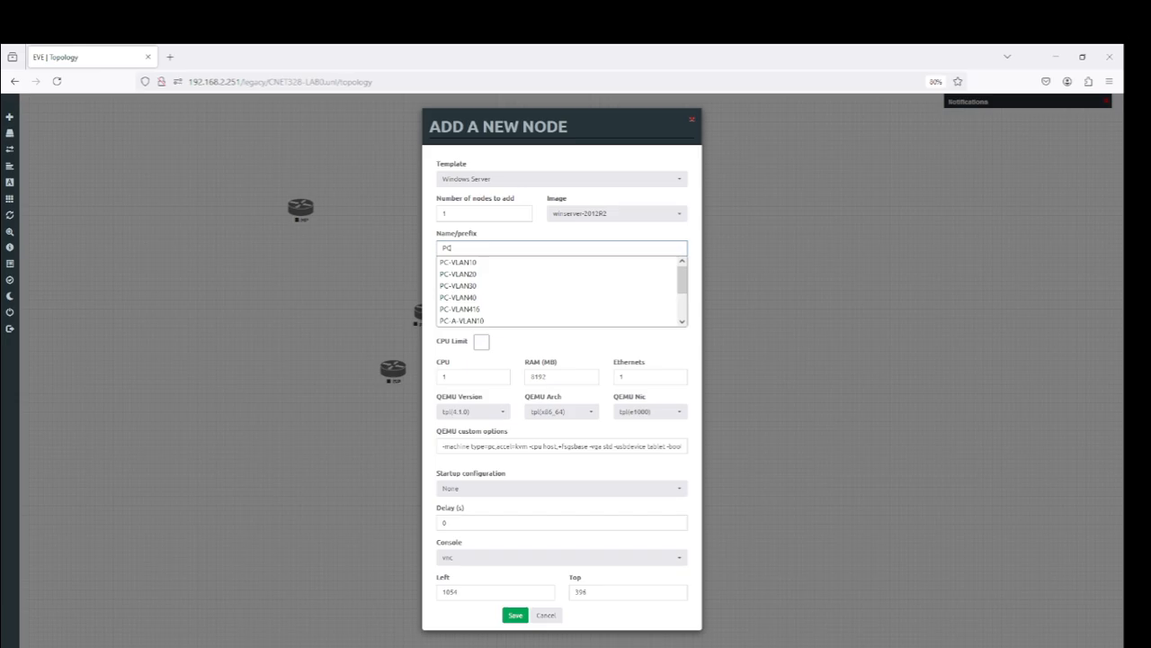
{"action": "type", "text": "-VLAN"}
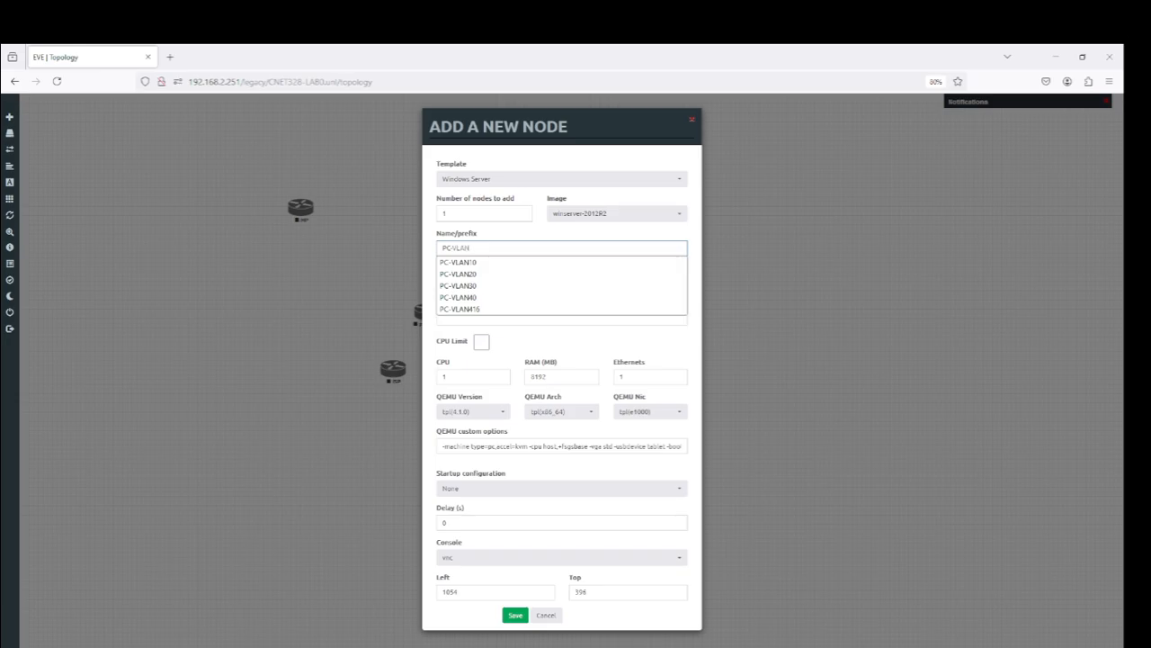
{"action": "type", "text": "420"}
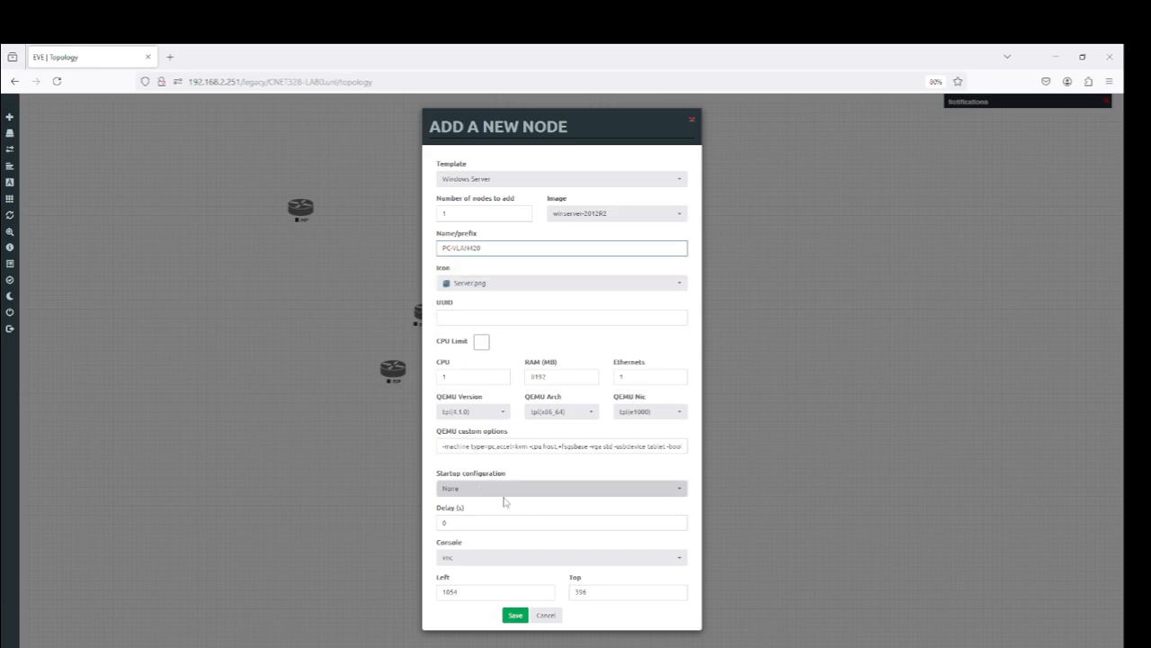
{"action": "left_click", "coordinate": [513, 616]}
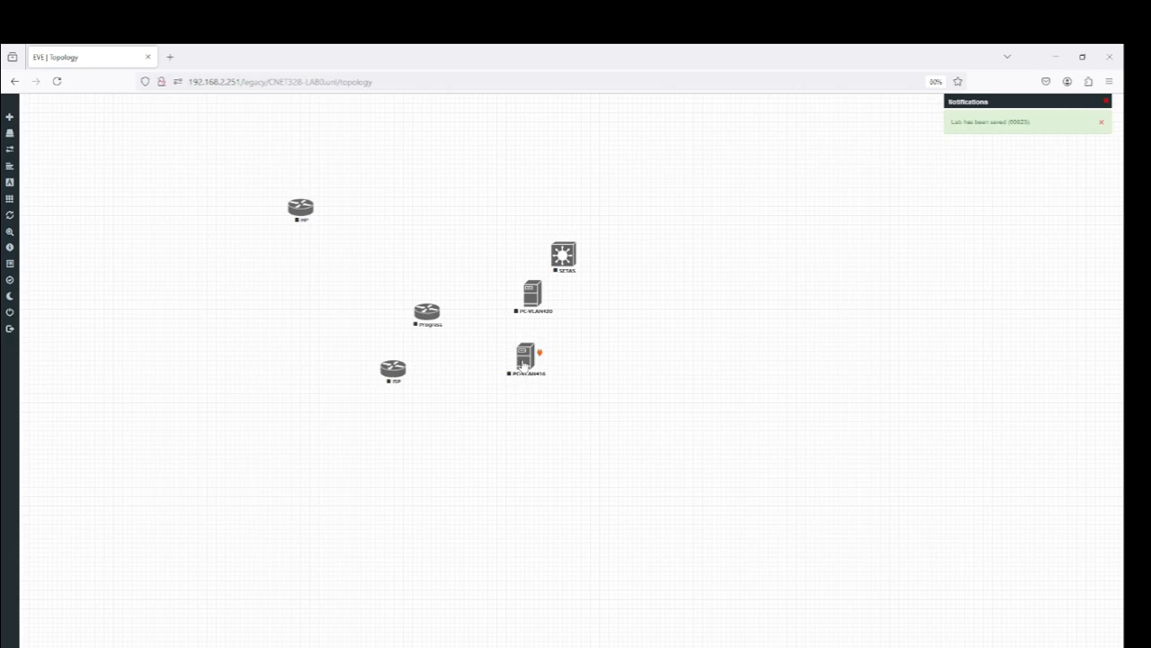
Step: Add a Windows Server node named H3 to the topology, beside PC-VLAN416
{"action": "right_click", "coordinate": [601, 345]}
{"action": "left_click", "coordinate": [618, 364]}
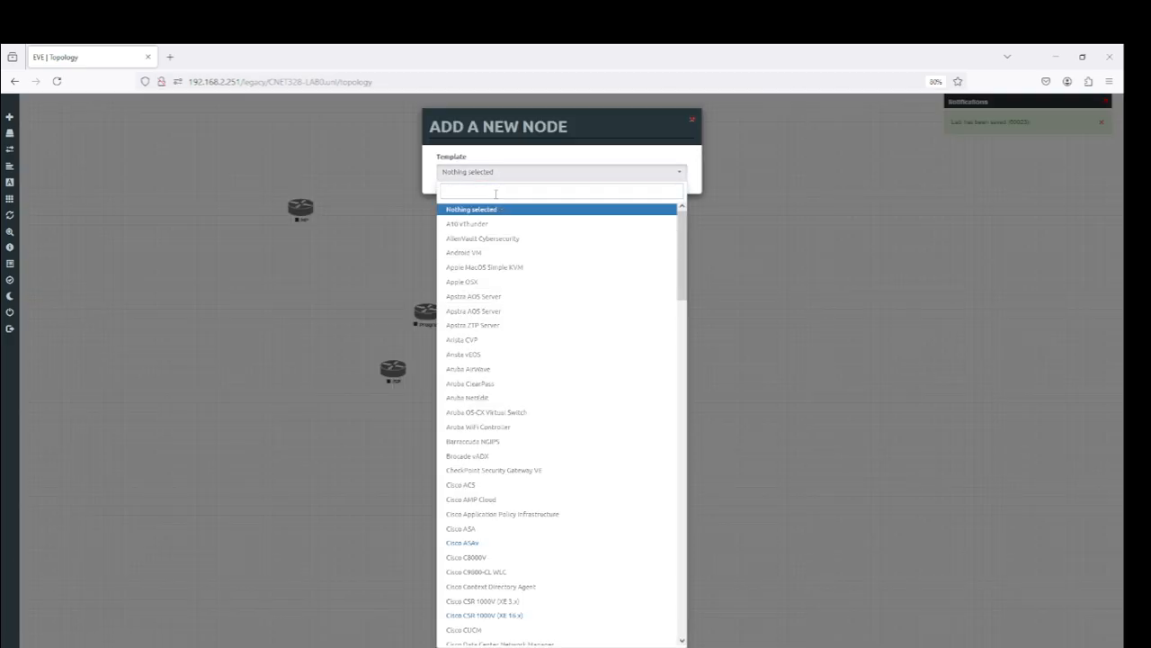
{"action": "type", "text": "Win"}
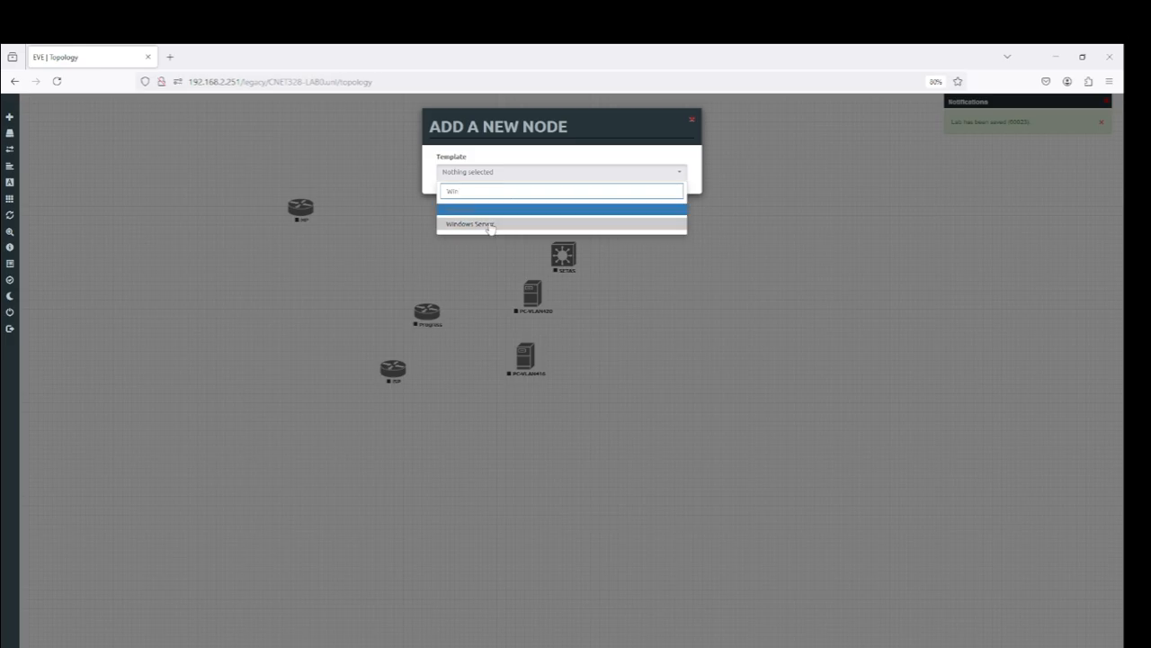
{"action": "left_click", "coordinate": [488, 224]}
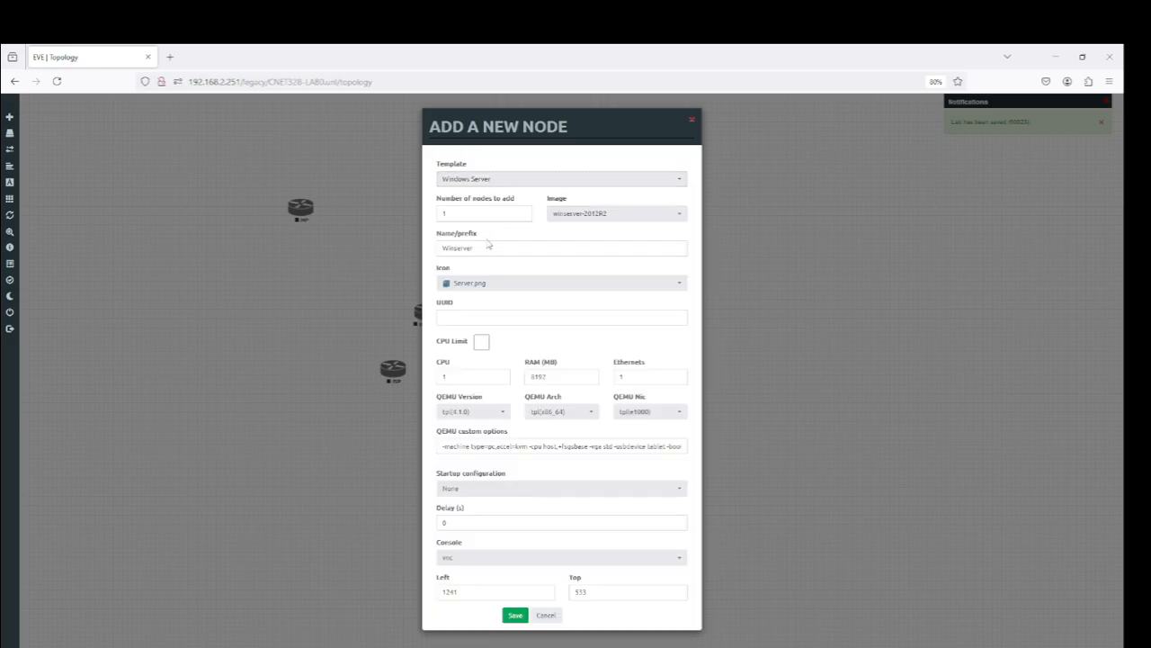
{"action": "left_click", "coordinate": [483, 253]}
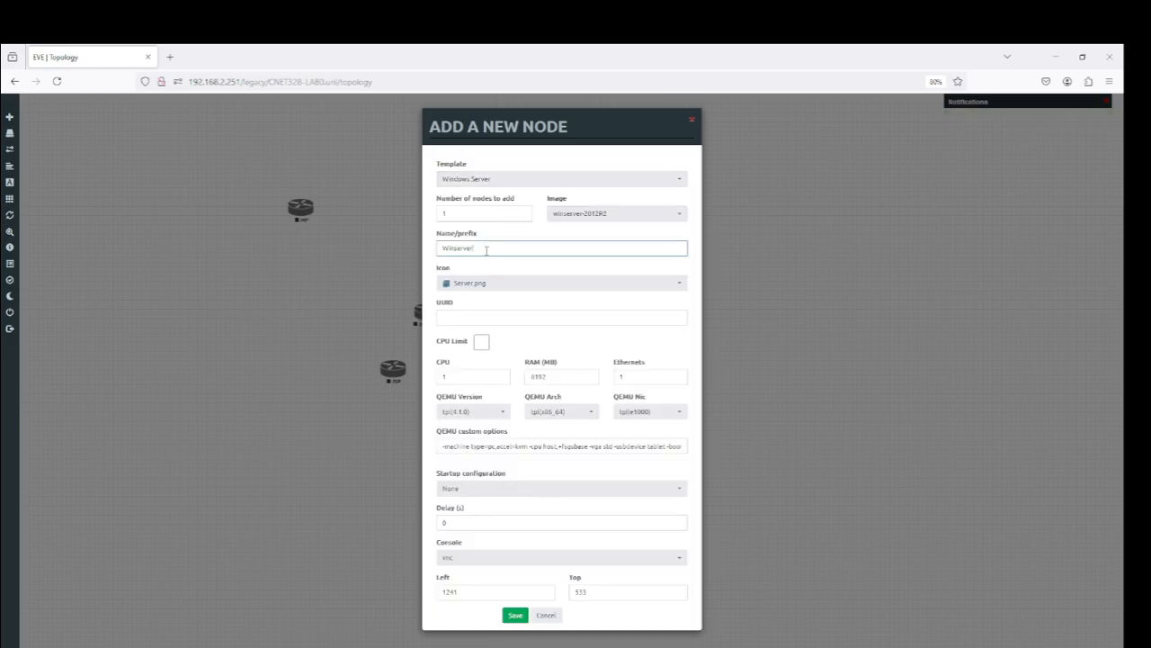
{"action": "left_click_drag", "start_coordinate": [486, 251], "coordinate": [161, 216]}
{"action": "type", "text": "H"}
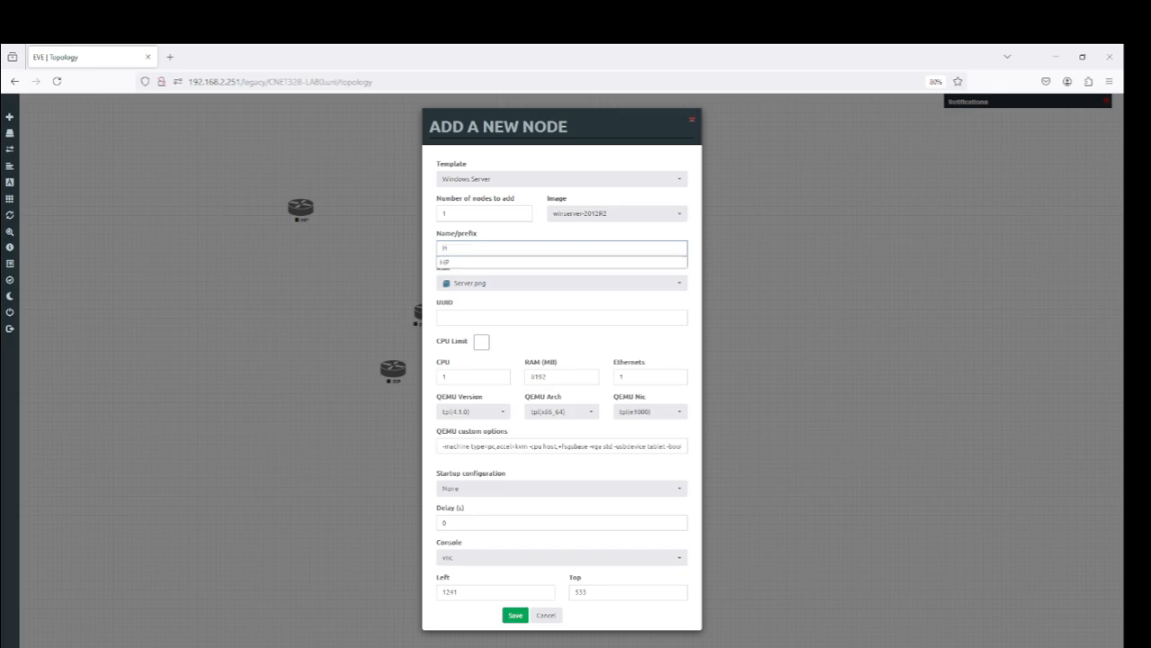
{"action": "type", "text": "3"}
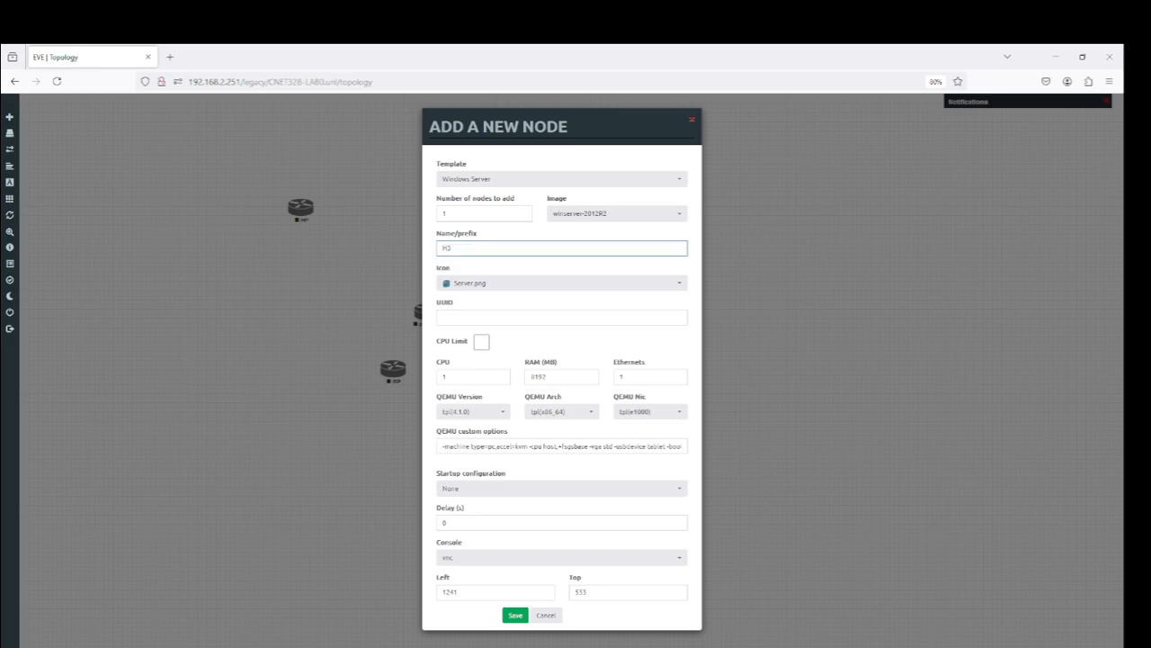
{"action": "left_click", "coordinate": [512, 615]}
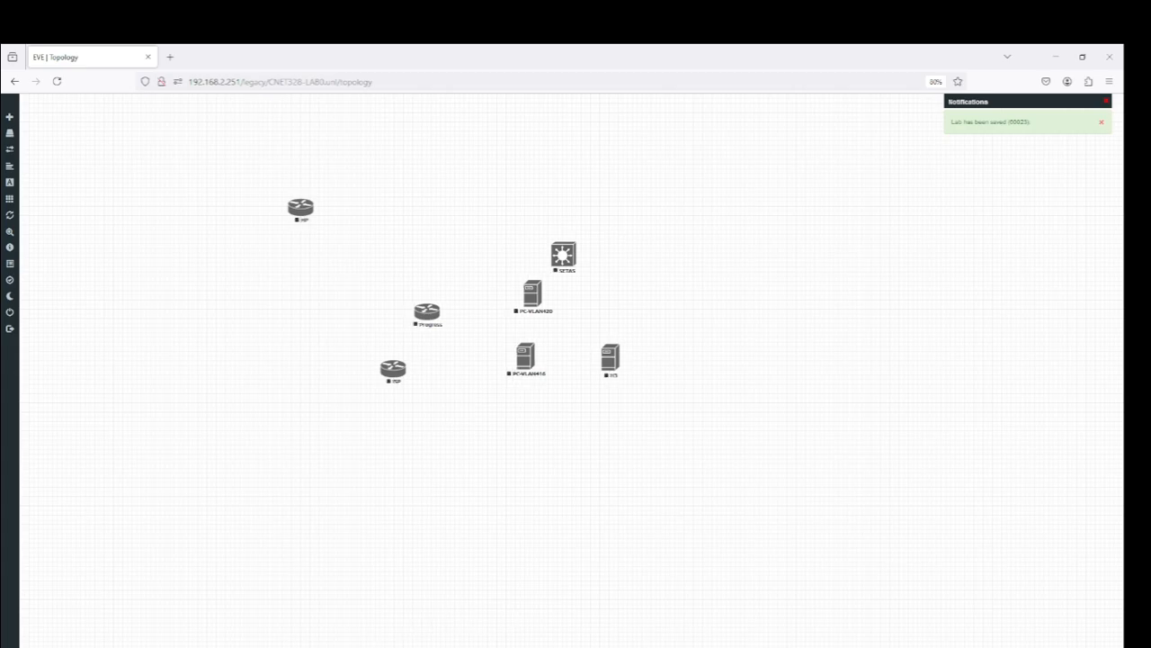
Step: Rearrange the network devices to match the Word diagram: HP and Progress side by side, SETAS below HP, ISP above and right of Progress
{"action": "key", "text": "alt+Tab"}
{"action": "key", "text": "alt+Tab"}
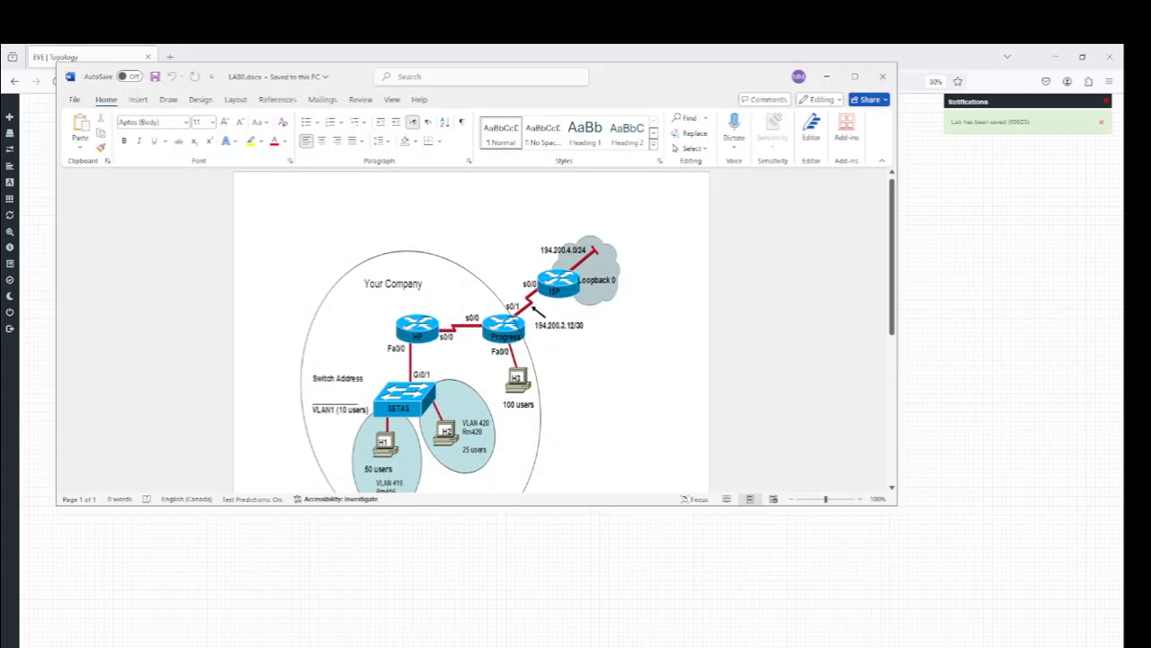
{"action": "left_click_drag", "start_coordinate": [308, 212], "coordinate": [376, 247]}
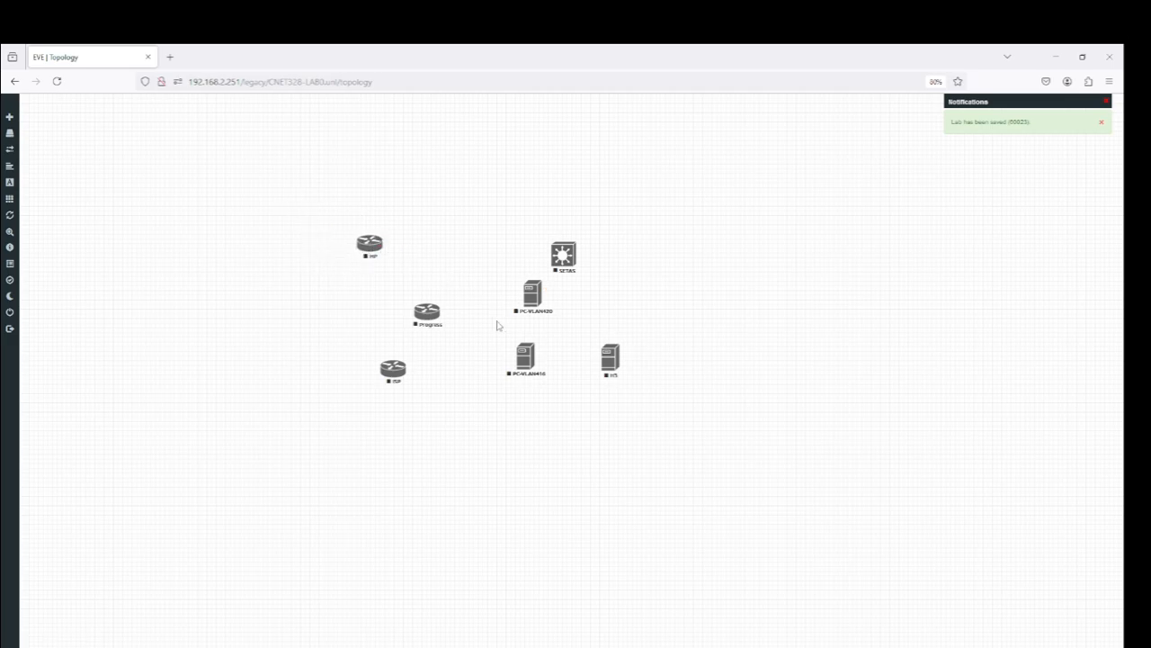
{"action": "left_click_drag", "start_coordinate": [526, 302], "coordinate": [414, 469]}
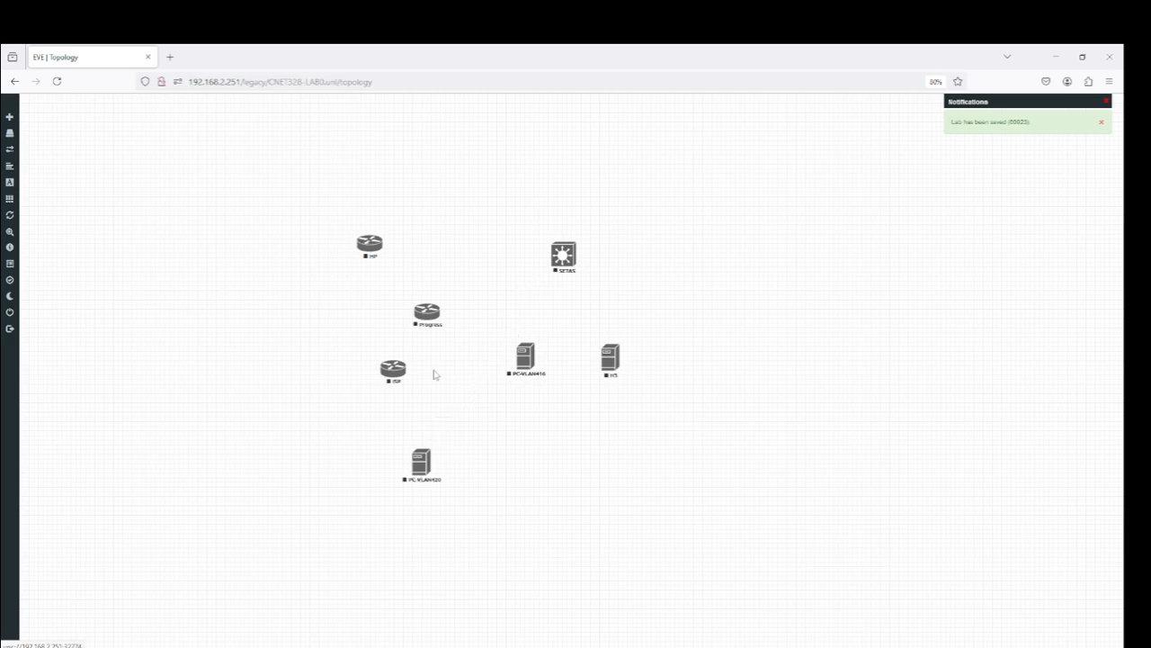
{"action": "left_click_drag", "start_coordinate": [434, 323], "coordinate": [489, 255]}
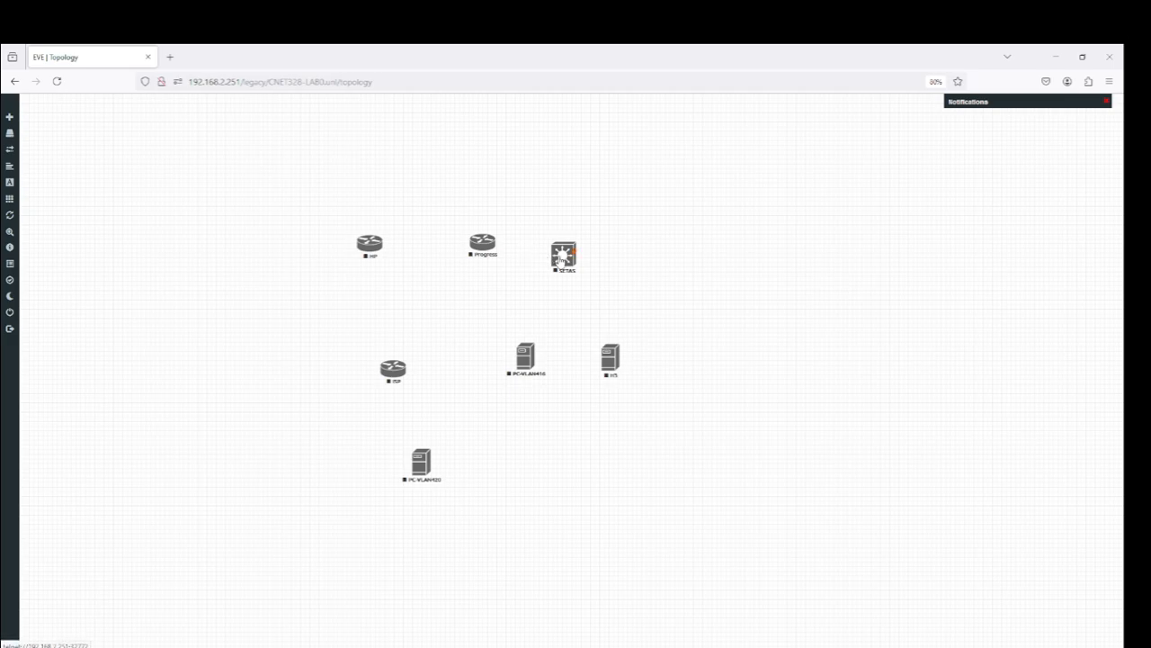
{"action": "left_click_drag", "start_coordinate": [563, 257], "coordinate": [374, 322]}
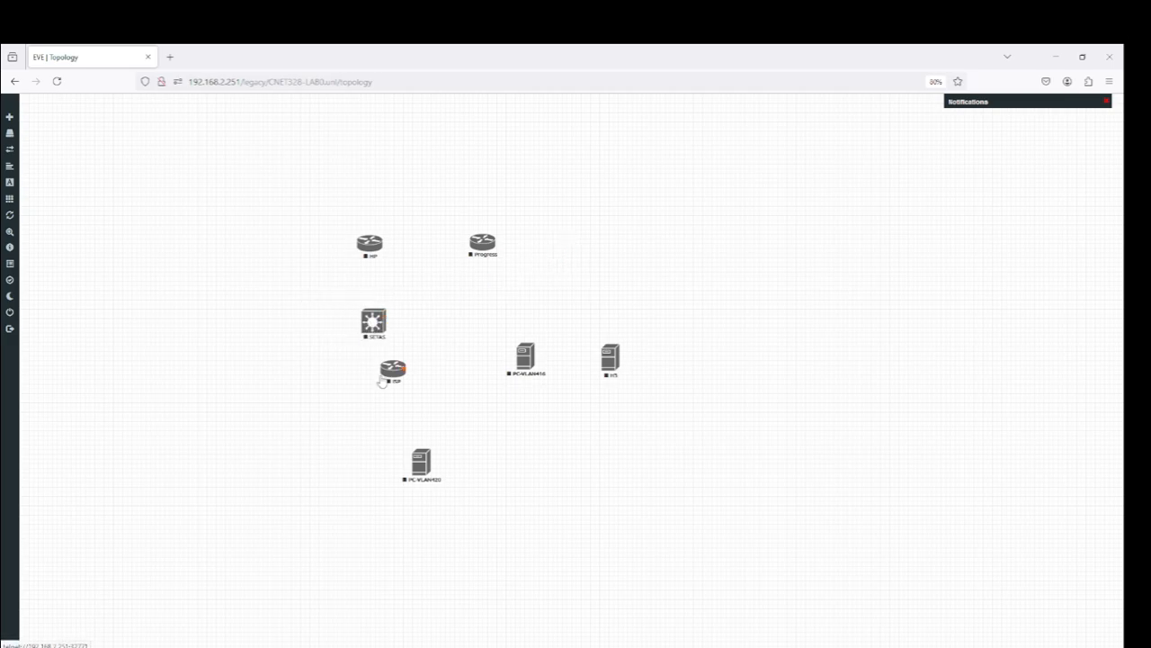
{"action": "left_click_drag", "start_coordinate": [387, 377], "coordinate": [399, 359]}
{"action": "left_click_drag", "start_coordinate": [430, 317], "coordinate": [585, 180]}
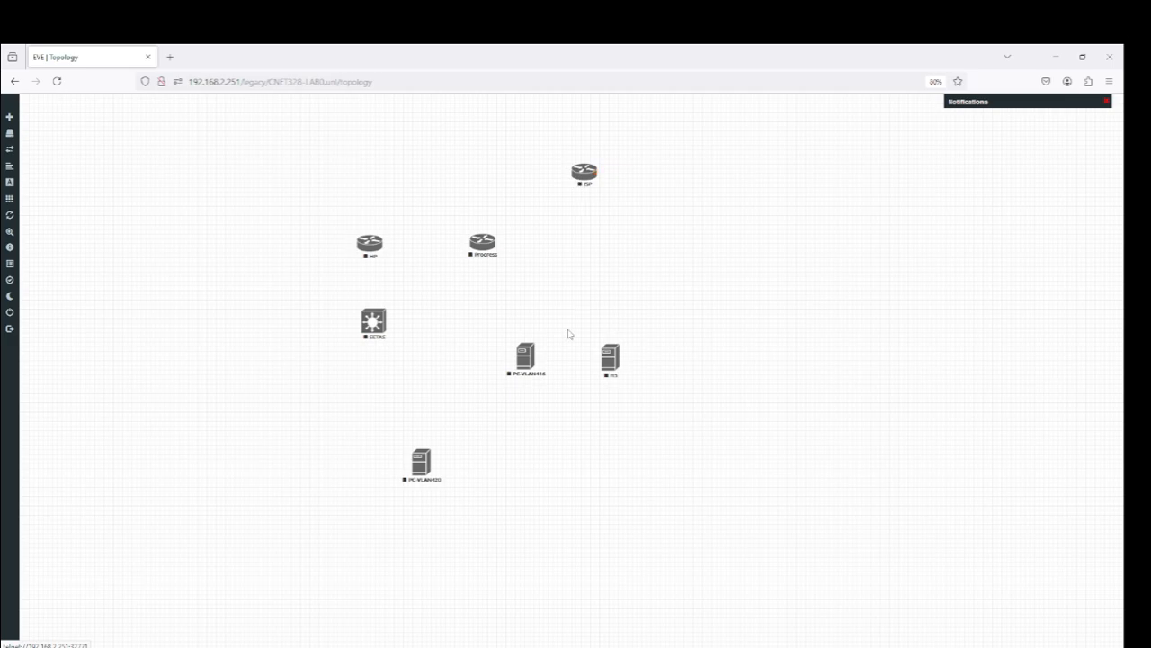
Step: Place PC-VLAN420 below-left and PC-VLAN416 below-right of SETAS, and H3 directly below the Progress router
{"action": "left_click_drag", "start_coordinate": [416, 475], "coordinate": [313, 405]}
{"action": "mouse_move", "coordinate": [529, 364]}
{"action": "left_mouse_down"}
{"action": "mouse_move", "coordinate": [409, 389]}
{"action": "mouse_move", "coordinate": [436, 392]}
{"action": "left_mouse_up"}
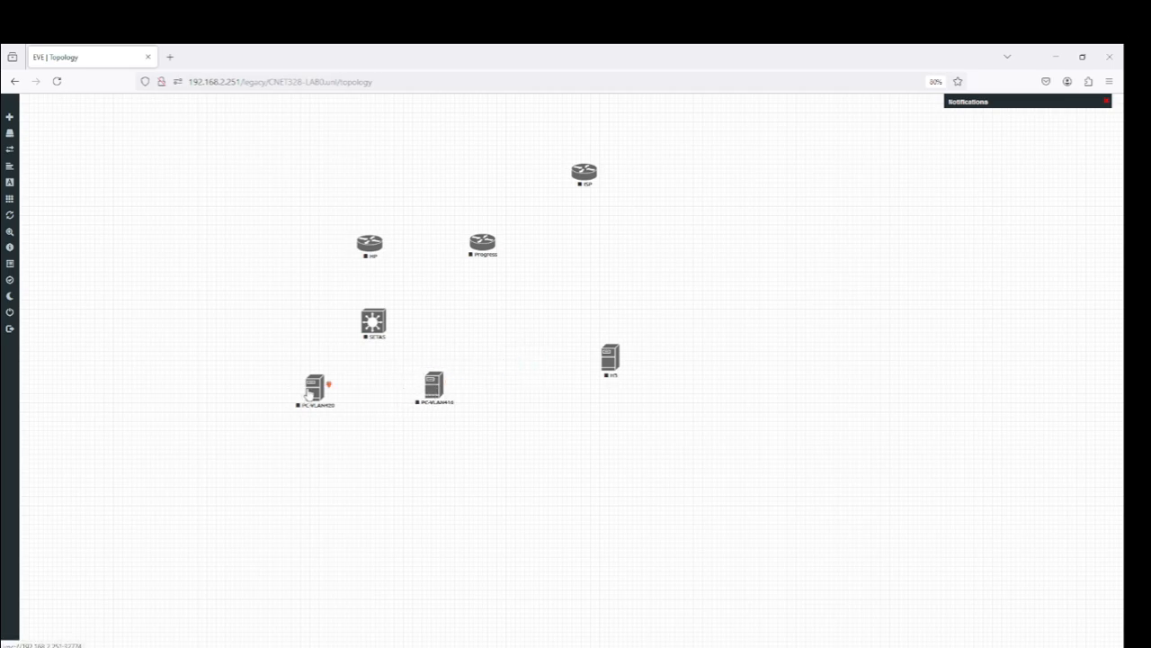
{"action": "mouse_move", "coordinate": [310, 395]}
{"action": "left_mouse_down"}
{"action": "mouse_move", "coordinate": [275, 405]}
{"action": "mouse_move", "coordinate": [279, 394]}
{"action": "left_mouse_up"}
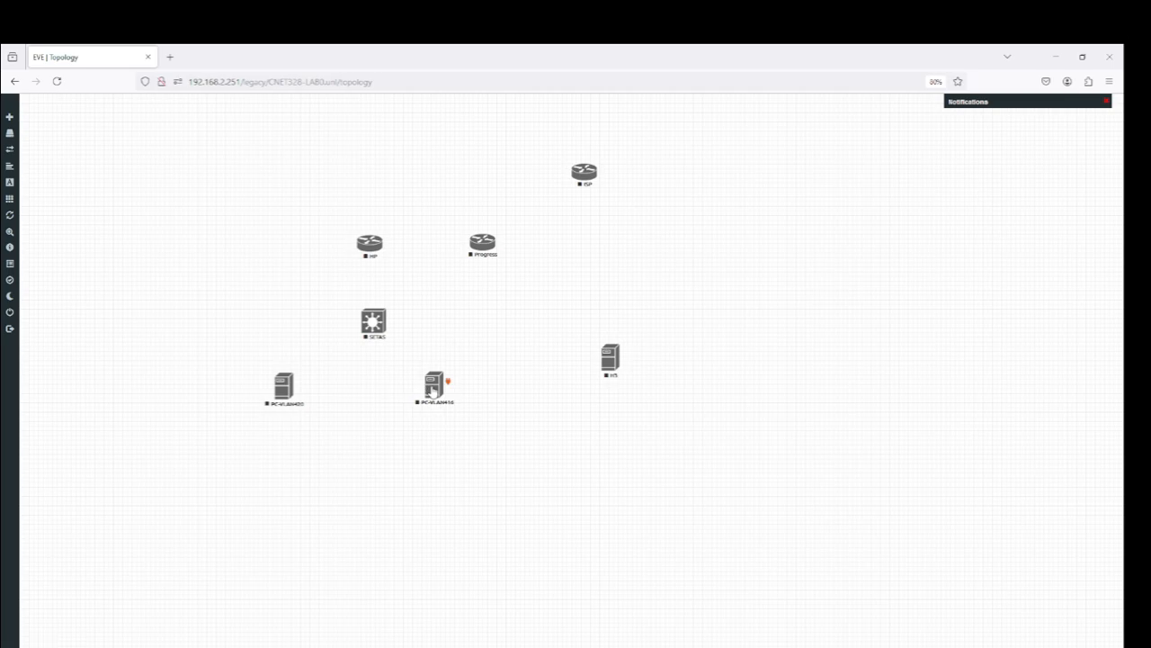
{"action": "left_click_drag", "start_coordinate": [447, 390], "coordinate": [461, 393]}
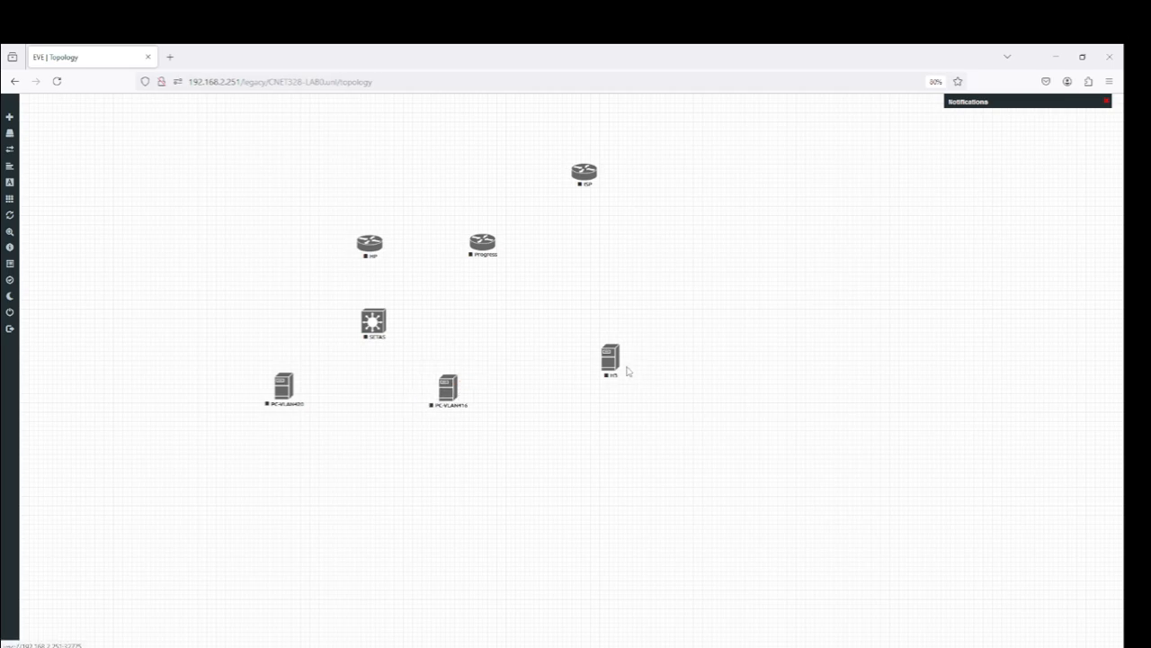
{"action": "left_click_drag", "start_coordinate": [623, 367], "coordinate": [494, 317]}
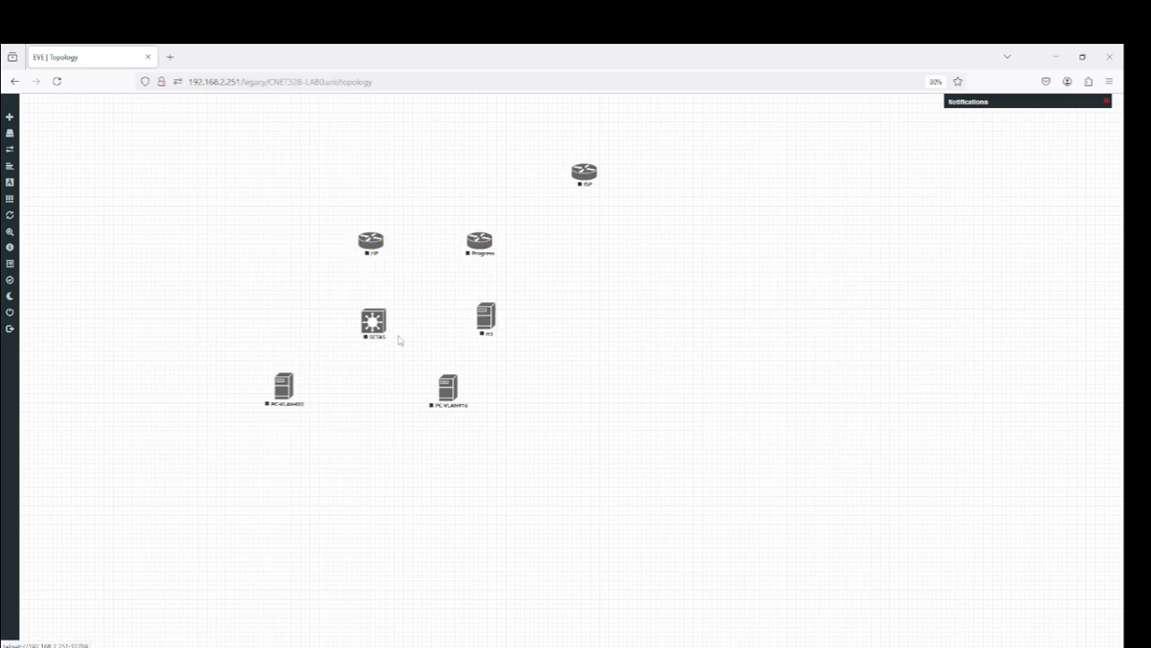
{"action": "left_click_drag", "start_coordinate": [282, 396], "coordinate": [287, 396]}
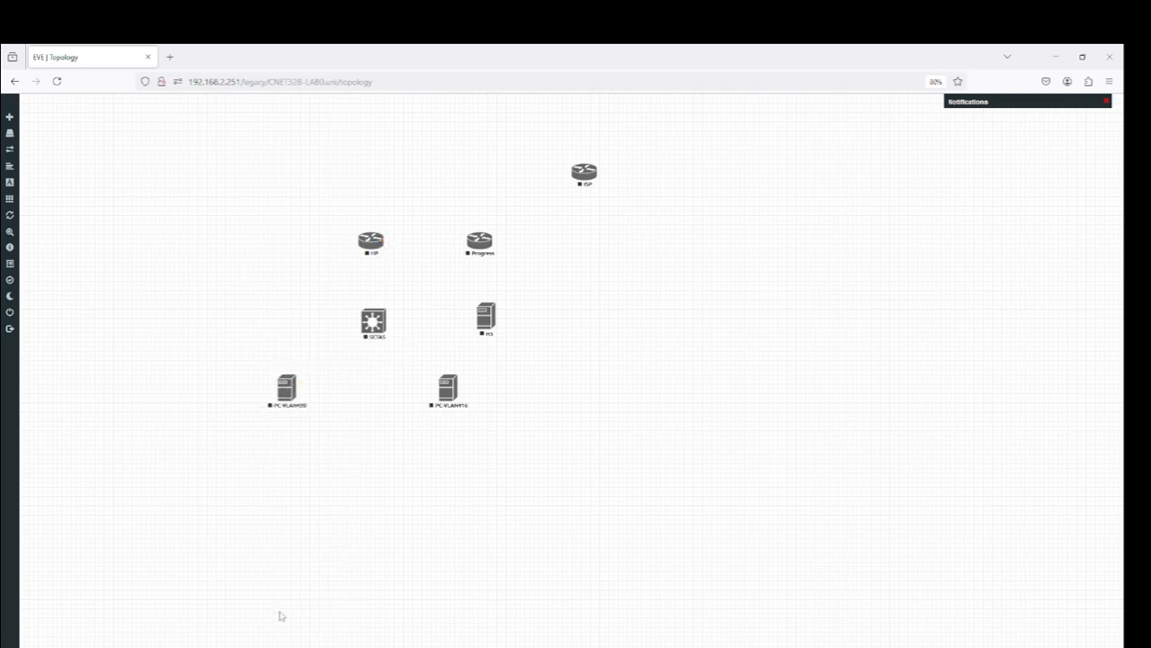
Step: Review the links in the Word diagram, then connect HP Gi0/0 to SETAS Gi0/0 and align HP above the switch
{"action": "left_click", "coordinate": [279, 645]}
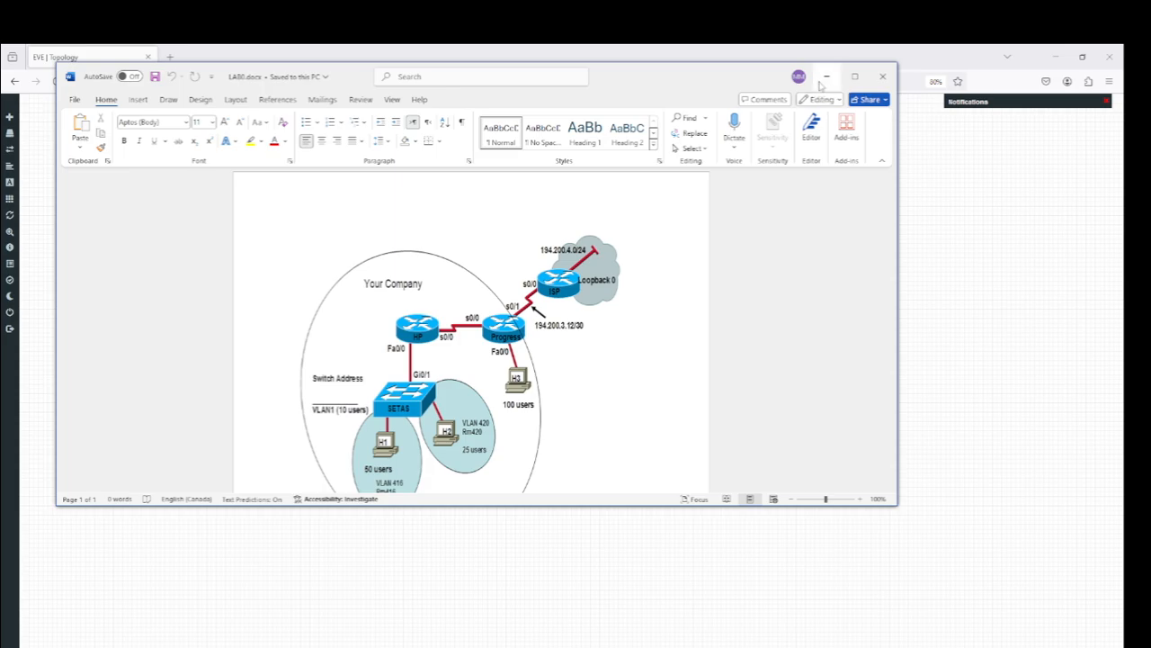
{"action": "left_click", "coordinate": [826, 77]}
{"action": "mouse_move", "coordinate": [381, 243]}
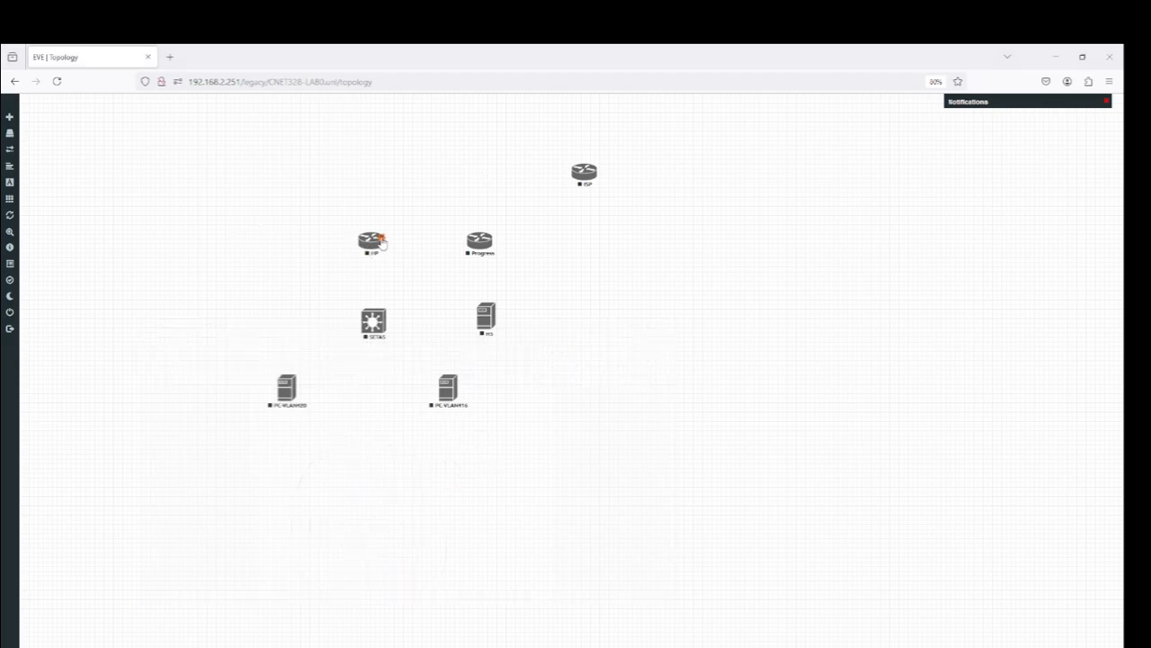
{"action": "left_click_drag", "start_coordinate": [381, 243], "coordinate": [373, 321]}
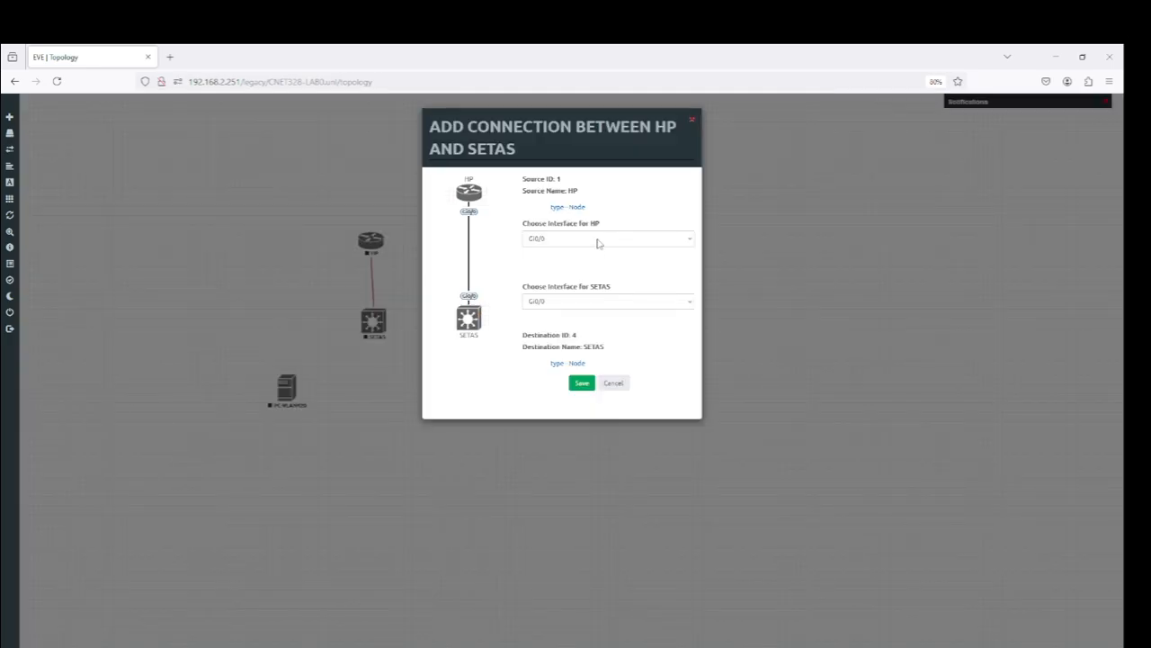
{"action": "left_click", "coordinate": [581, 383]}
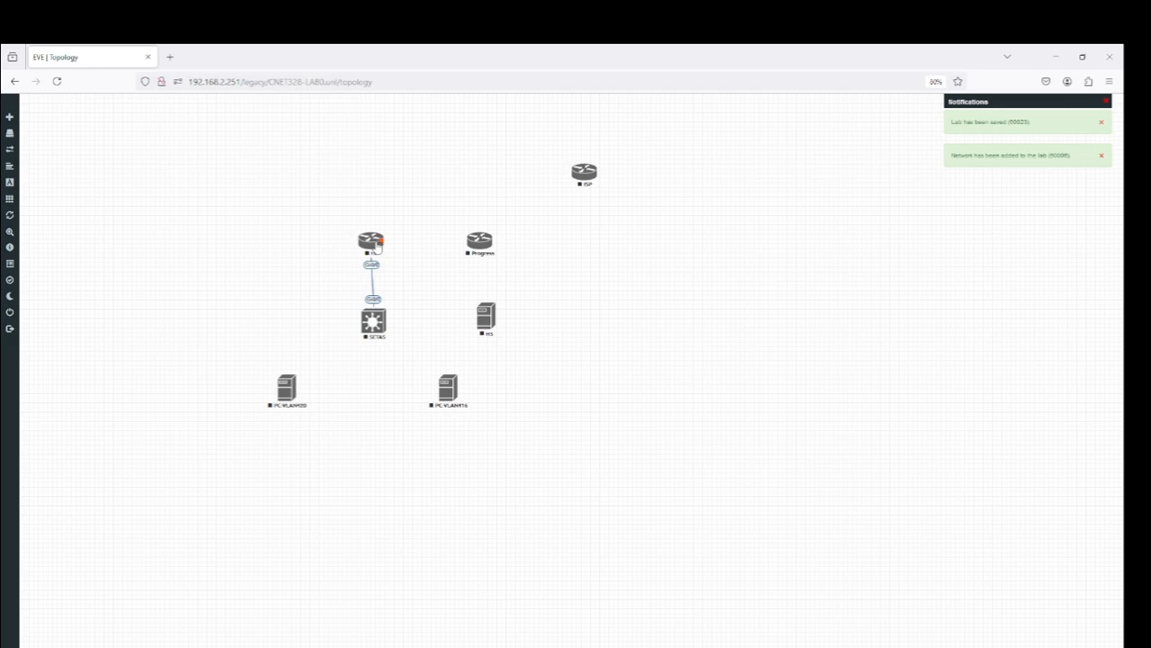
{"action": "left_click_drag", "start_coordinate": [376, 244], "coordinate": [378, 246]}
Step: Connect SETAS Gi0/1 to PC-VLAN420 e0 and SETAS Gi0/2 to PC-VLAN416 e0
{"action": "left_click_drag", "start_coordinate": [384, 314], "coordinate": [287, 388]}
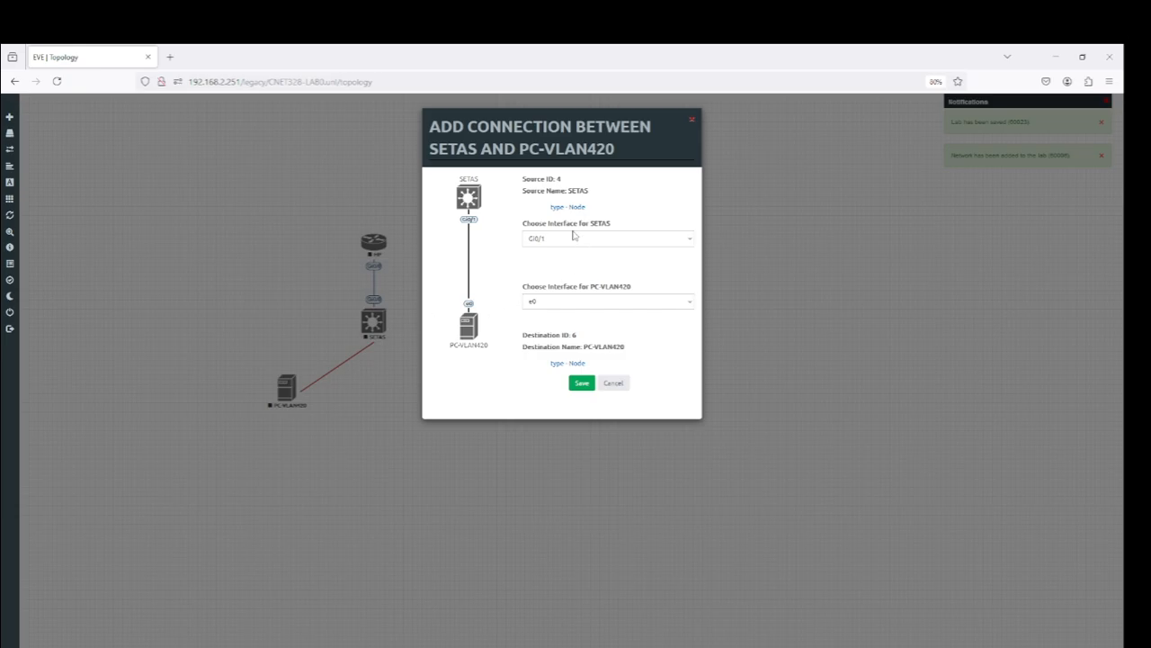
{"action": "left_click", "coordinate": [584, 387]}
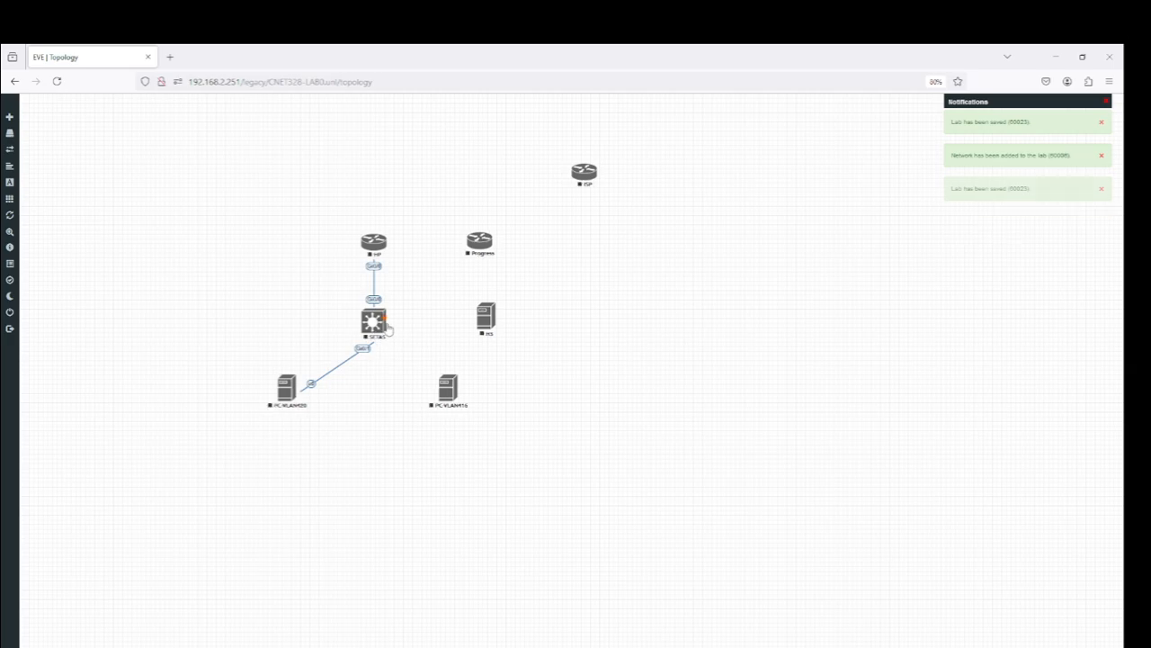
{"action": "left_click_drag", "start_coordinate": [387, 317], "coordinate": [449, 387]}
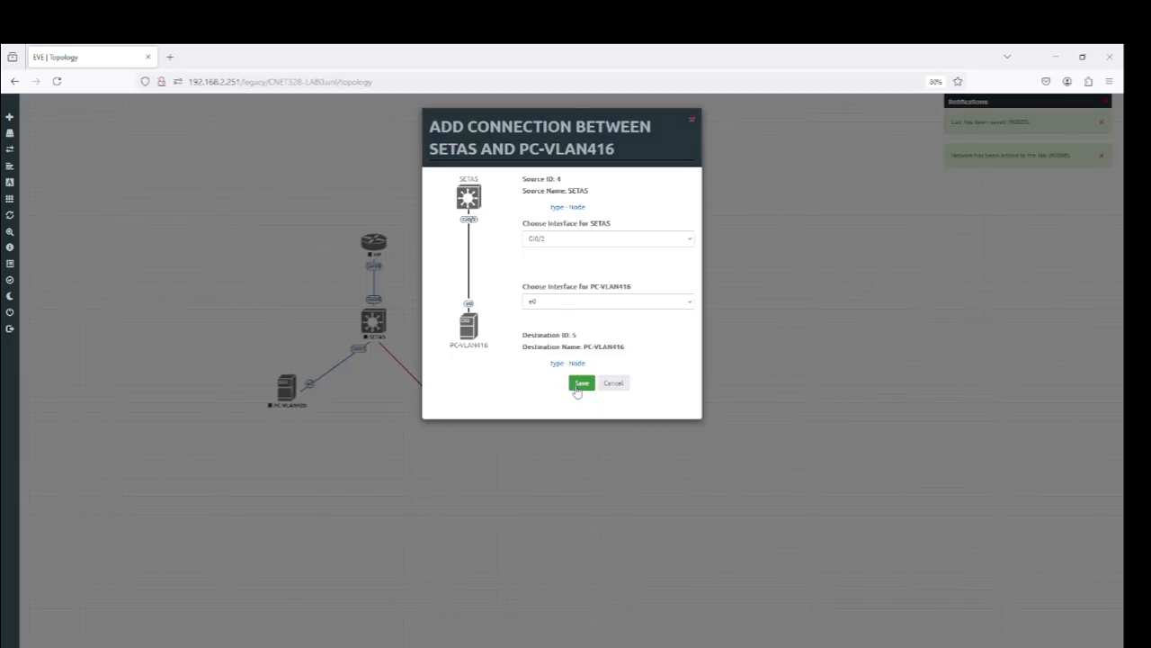
{"action": "left_click", "coordinate": [581, 385]}
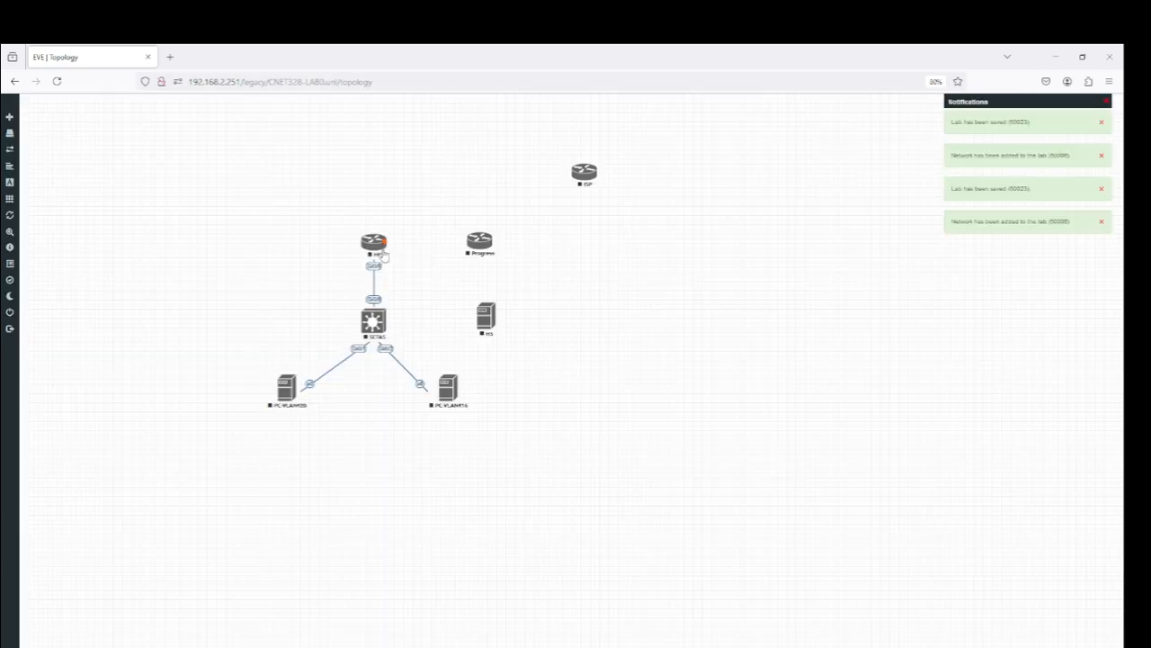
Step: Link the Progress router to its neighbours: Gi0/0 to HP Gi0/1, Gi0/1 to ISP Gi0/0, and Gi0/2 to H3 e0
{"action": "left_click_drag", "start_coordinate": [384, 241], "coordinate": [480, 246]}
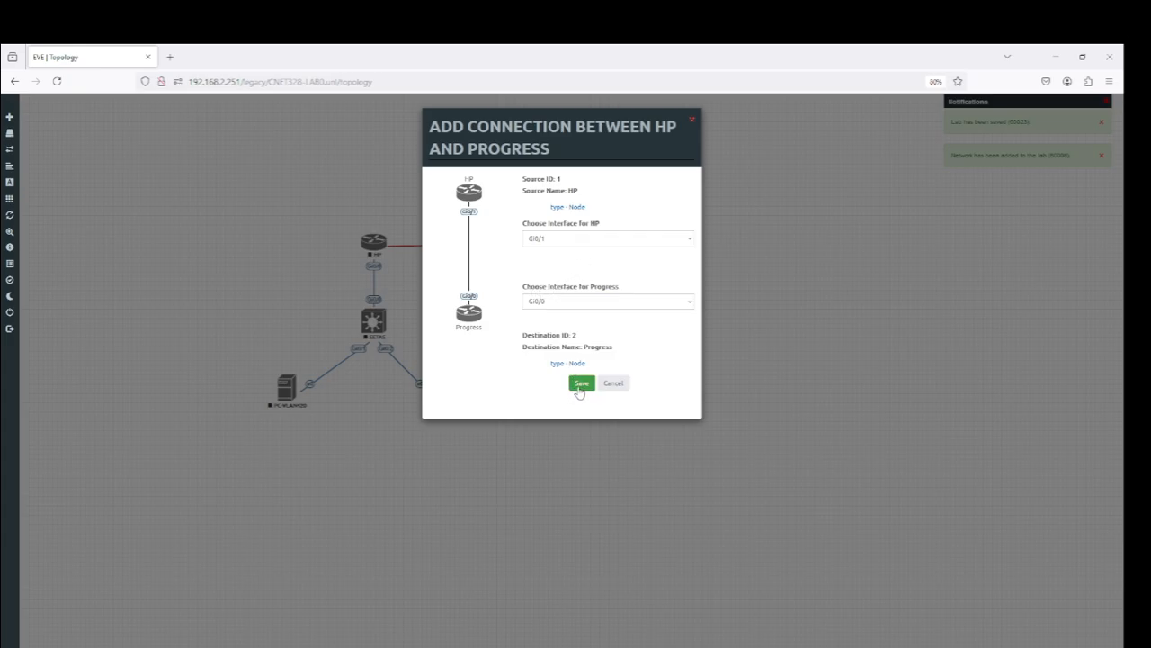
{"action": "left_click", "coordinate": [580, 384]}
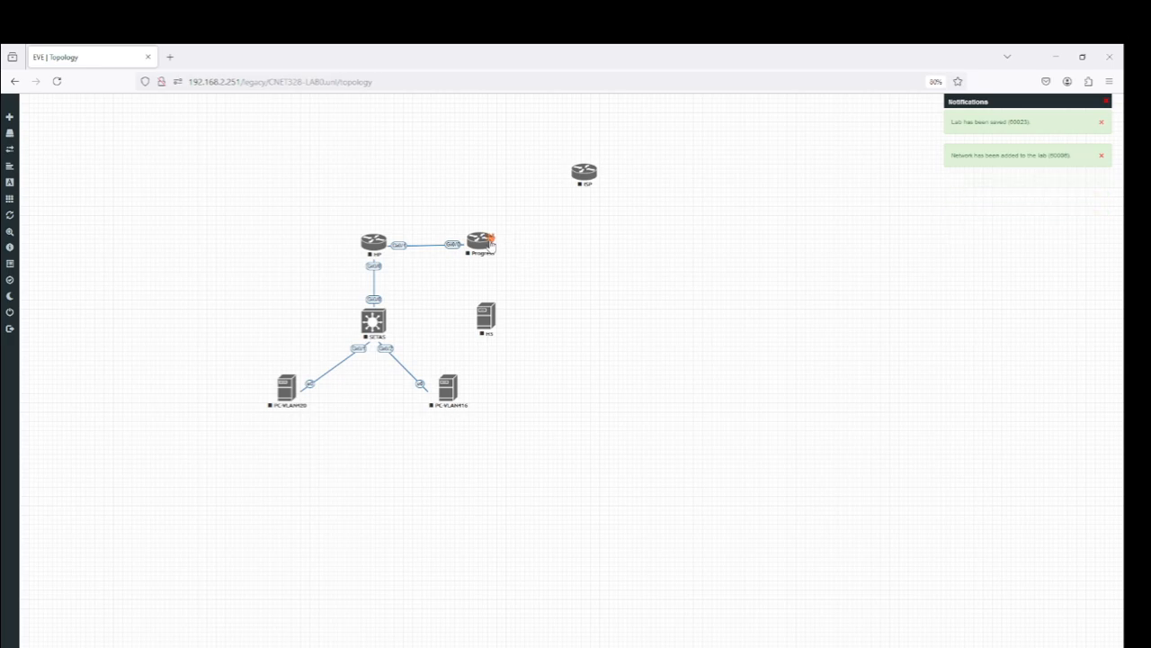
{"action": "left_click_drag", "start_coordinate": [490, 245], "coordinate": [584, 175]}
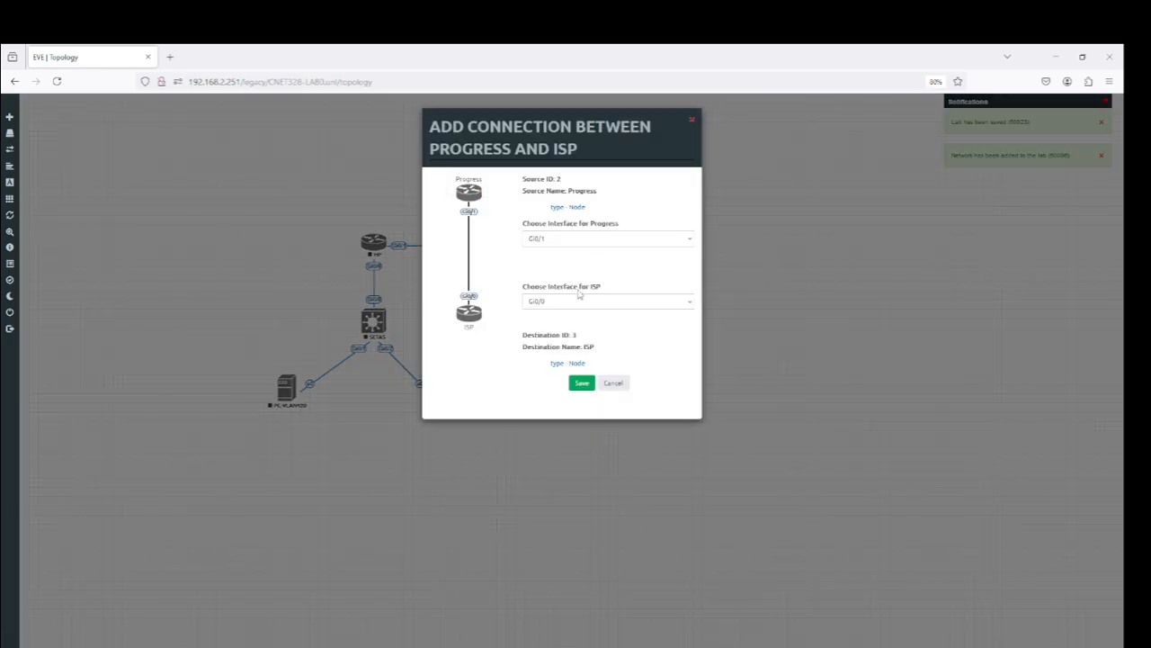
{"action": "left_click", "coordinate": [580, 384]}
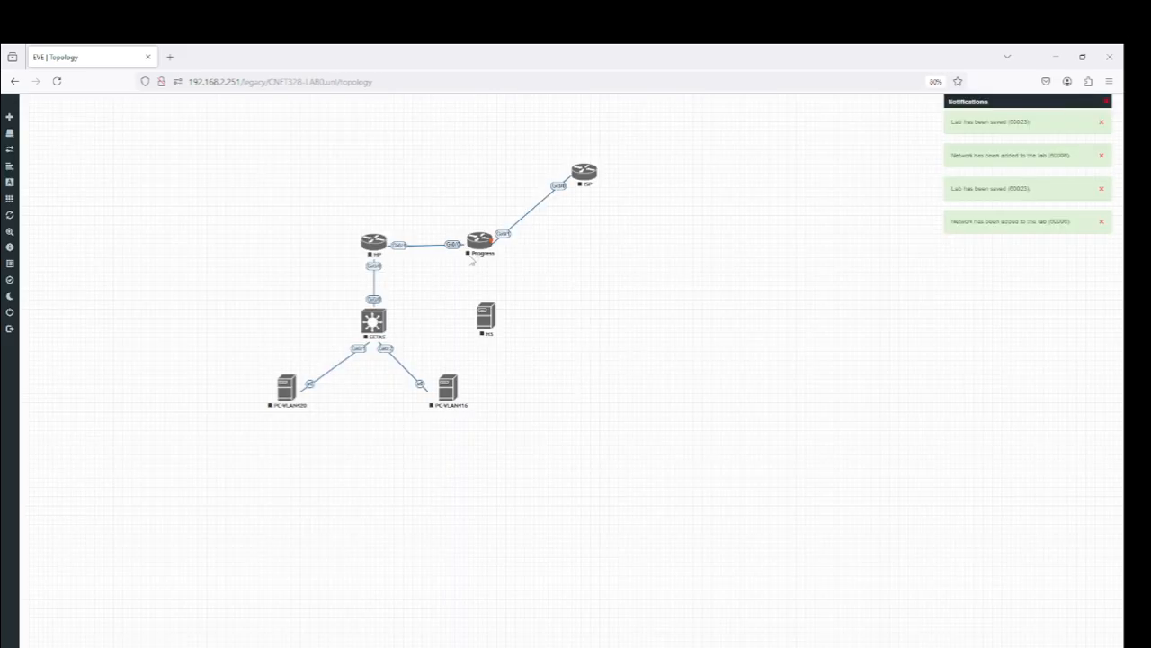
{"action": "left_click_drag", "start_coordinate": [490, 251], "coordinate": [486, 320]}
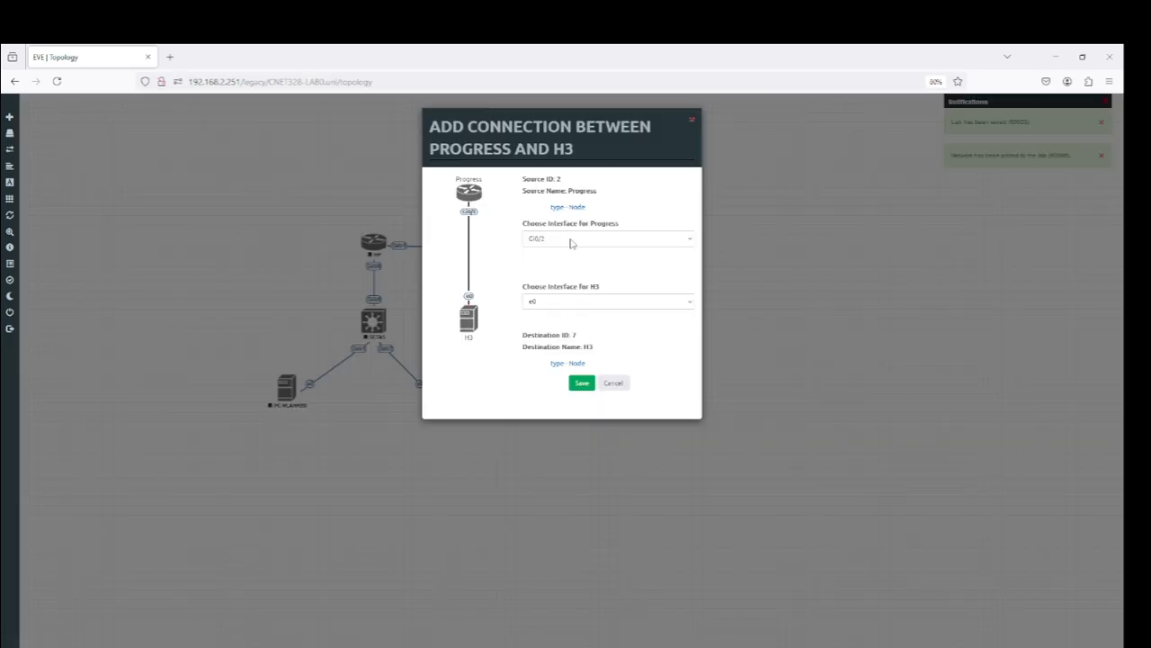
{"action": "left_click", "coordinate": [591, 386]}
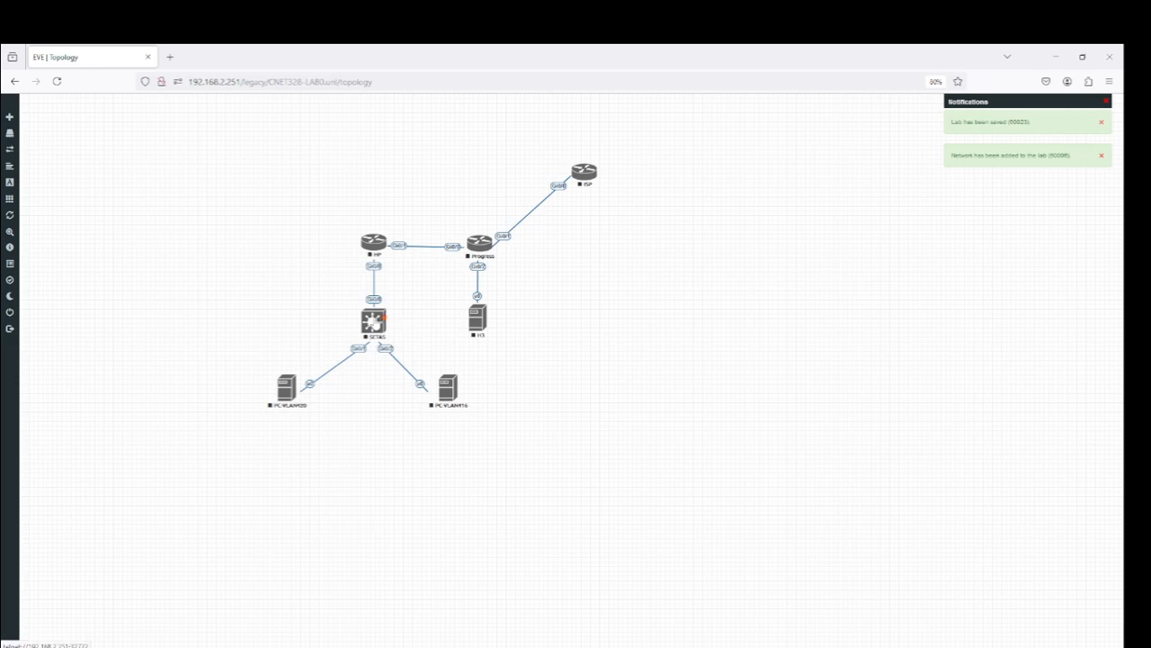
Step: Start the SETAS switch and the HP, Progress and ISP routers
{"action": "right_click", "coordinate": [385, 329]}
{"action": "left_click", "coordinate": [394, 336]}
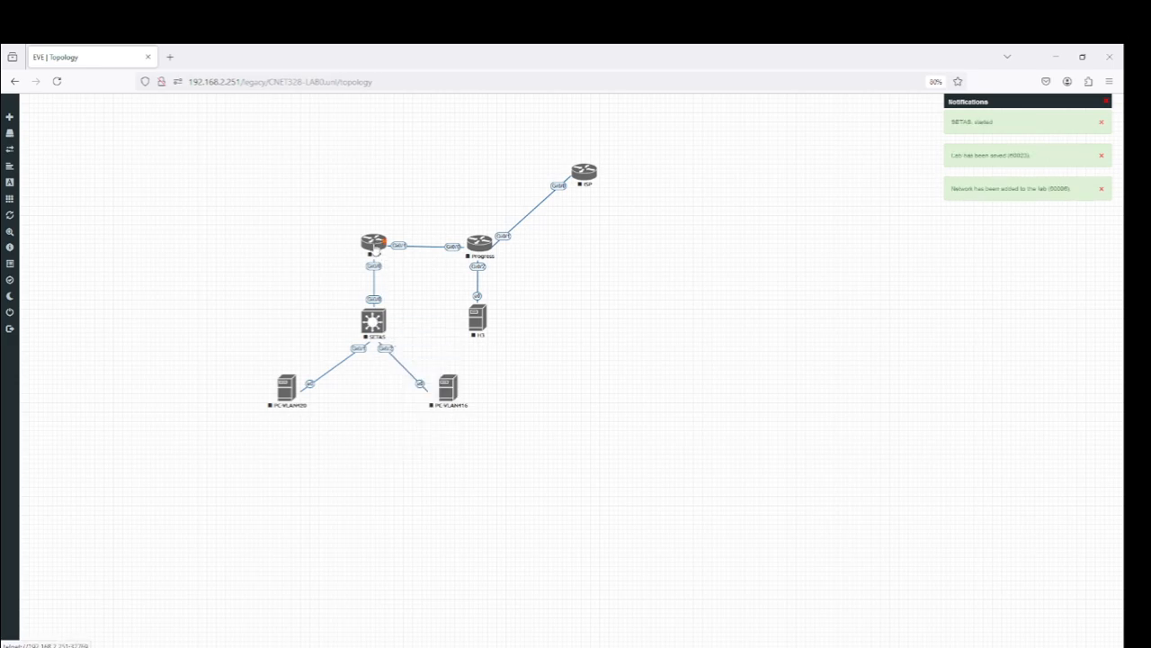
{"action": "right_click", "coordinate": [376, 250]}
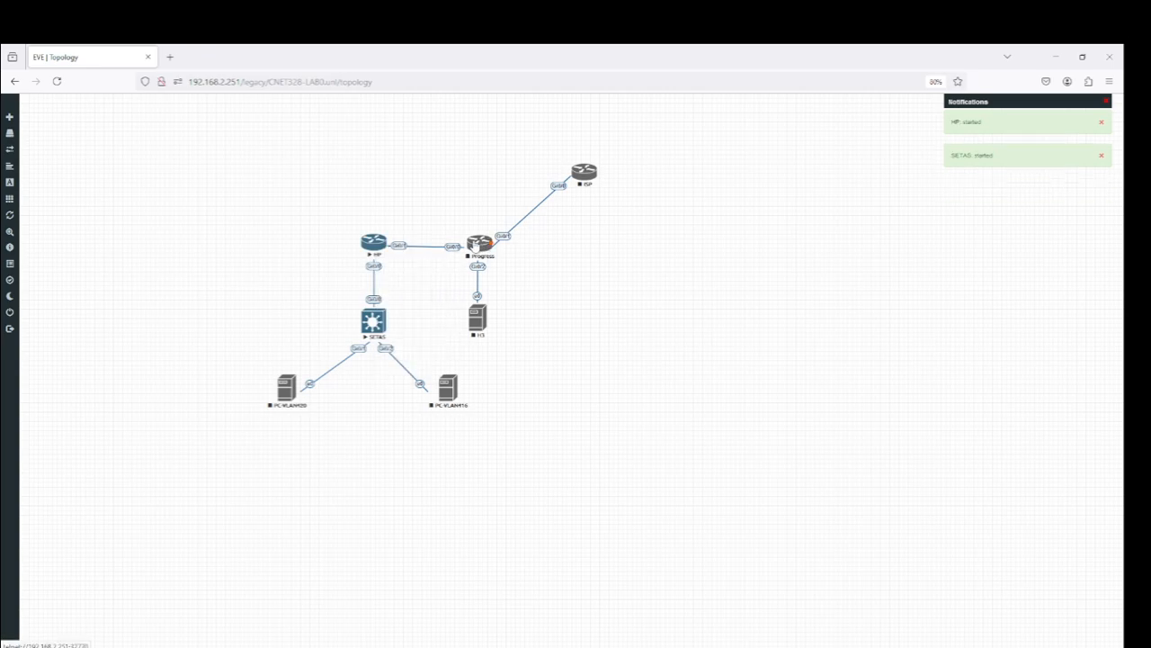
{"action": "right_click", "coordinate": [479, 250]}
{"action": "left_click", "coordinate": [501, 261]}
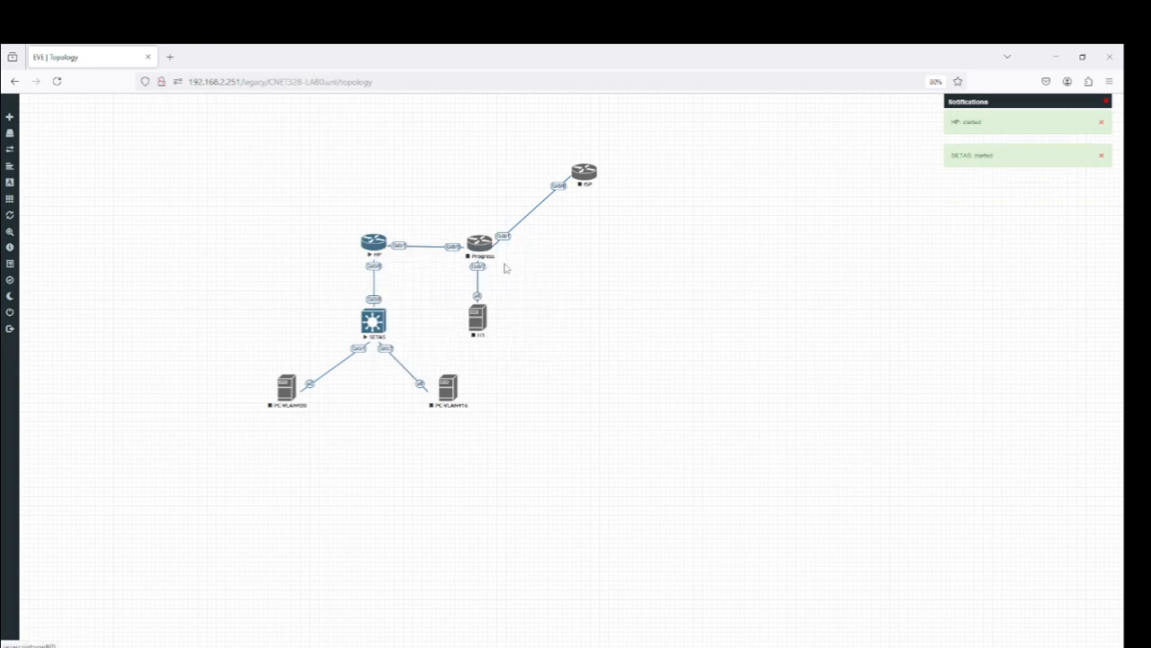
{"action": "right_click", "coordinate": [585, 172]}
{"action": "left_click", "coordinate": [609, 190]}
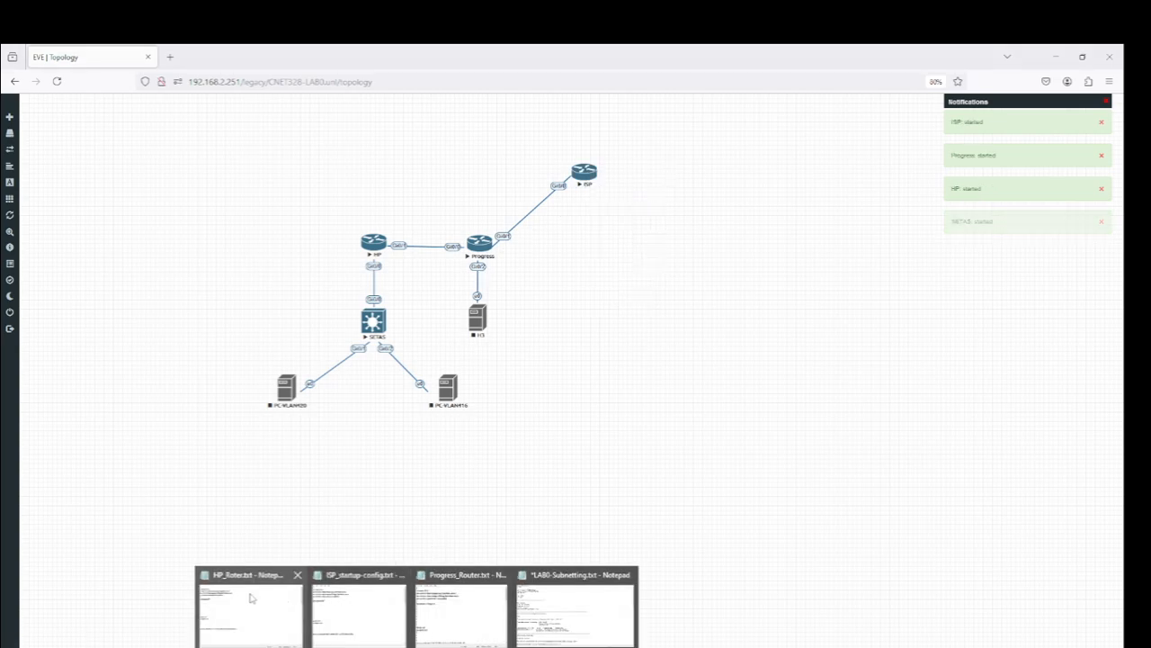
Step: View the LAB0-Subnetting.txt notes maximized in Notepad, and return to the EVE-NG topology in the browser
{"action": "mouse_move", "coordinate": [551, 601]}
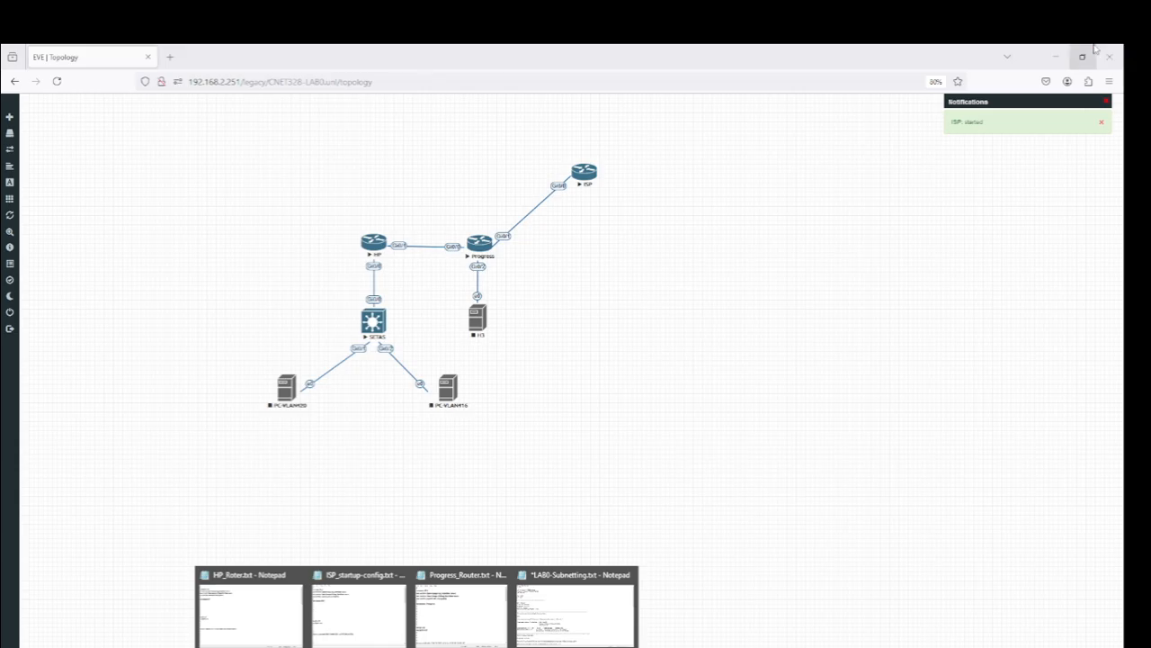
{"action": "left_click", "coordinate": [1053, 54]}
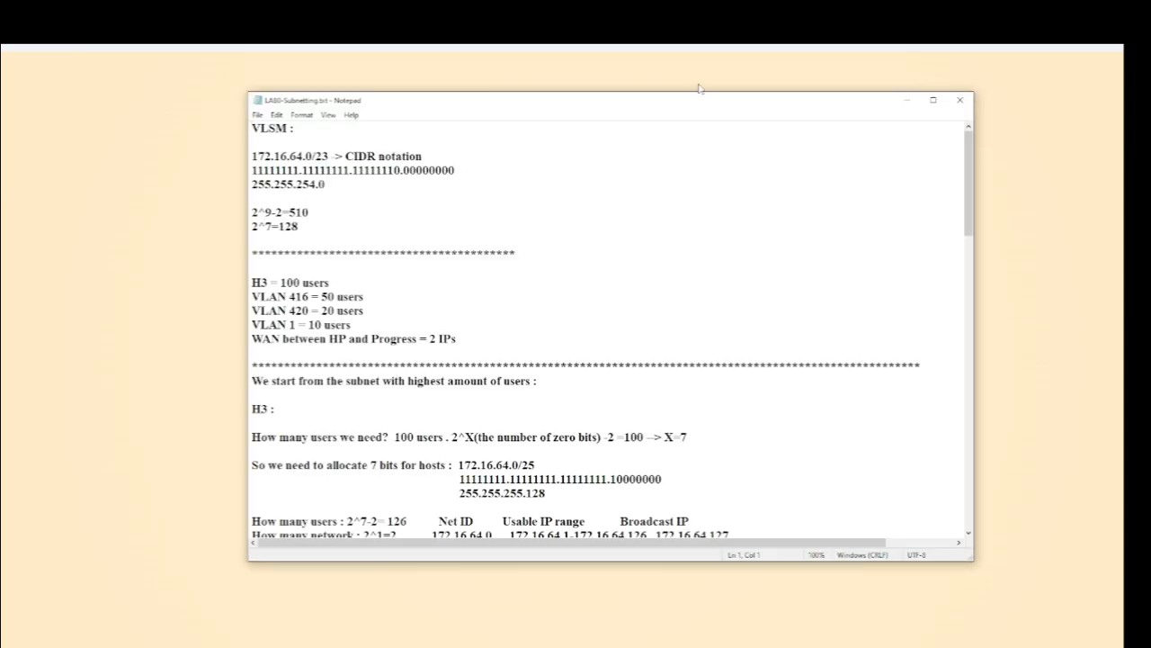
{"action": "double_click", "coordinate": [682, 102]}
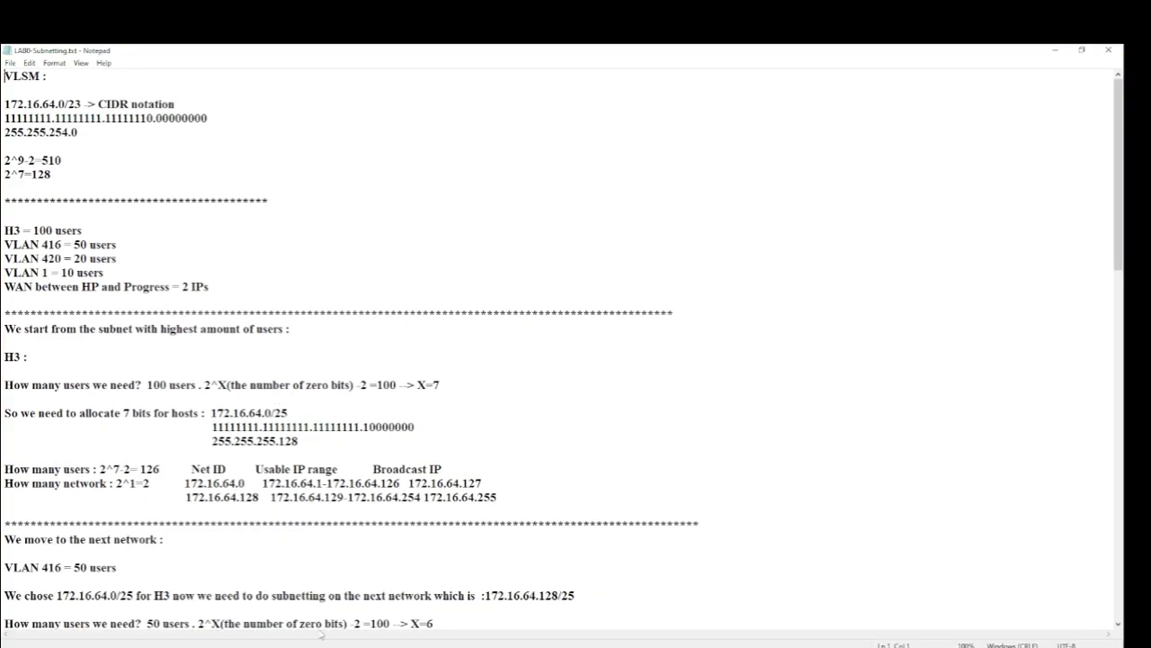
{"action": "mouse_move", "coordinate": [359, 646]}
{"action": "left_click", "coordinate": [361, 600]}
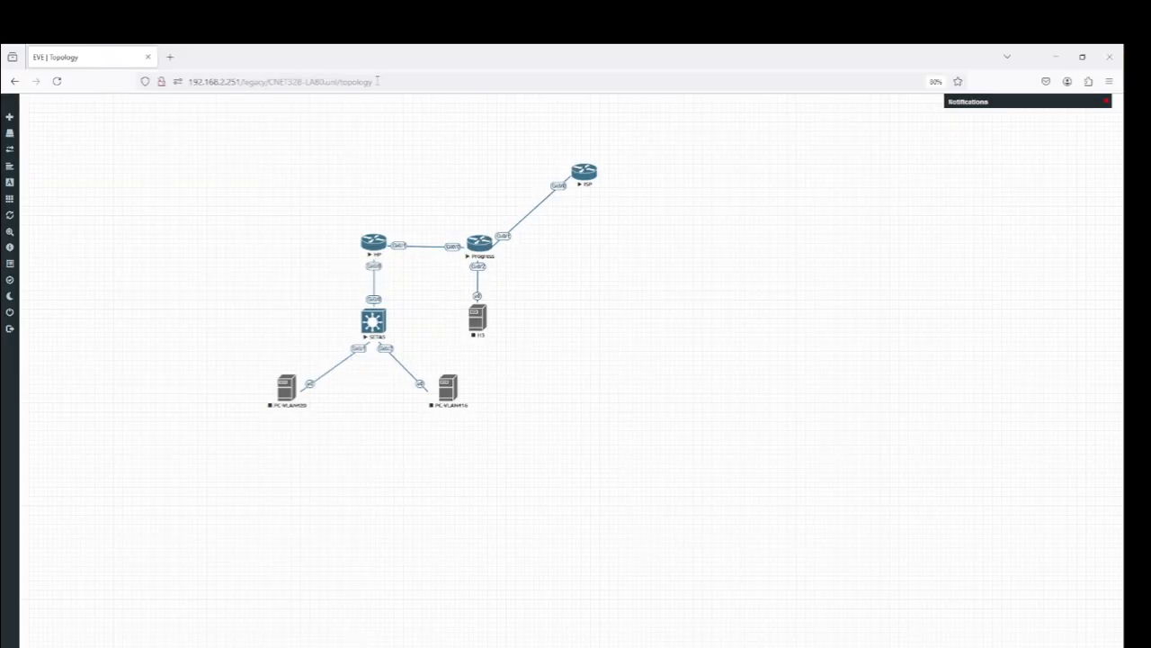
Step: Try to show the topology in a smaller browser window over the subnetting notes, and close the browser
{"action": "left_click_drag", "start_coordinate": [376, 52], "coordinate": [454, 93]}
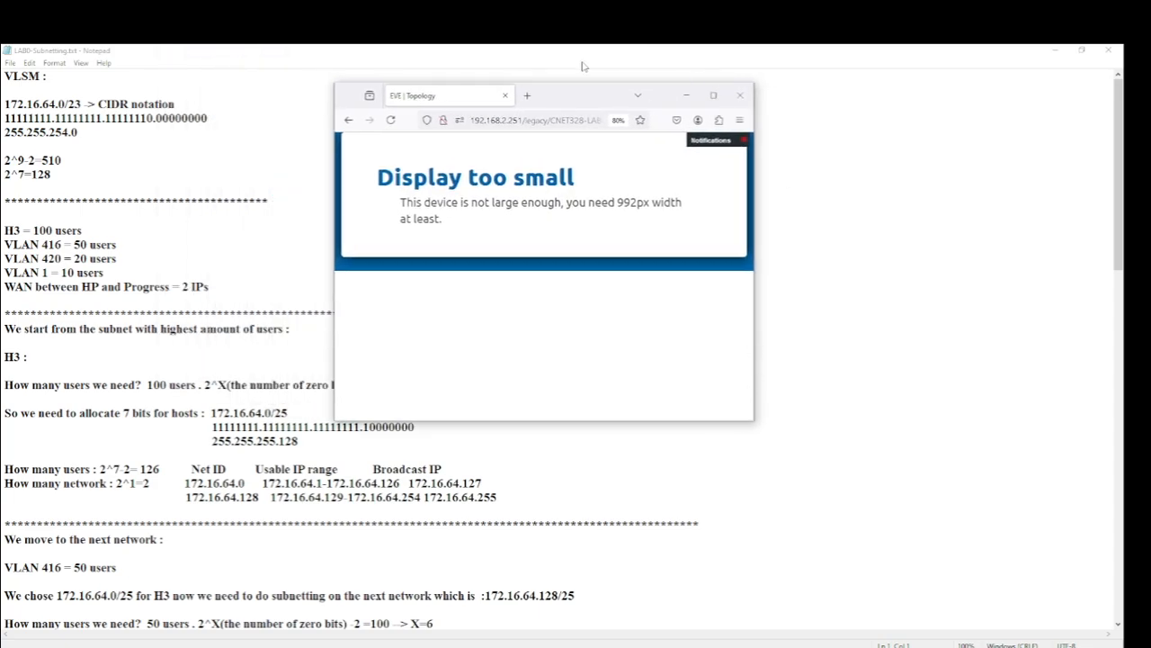
{"action": "left_click", "coordinate": [714, 97]}
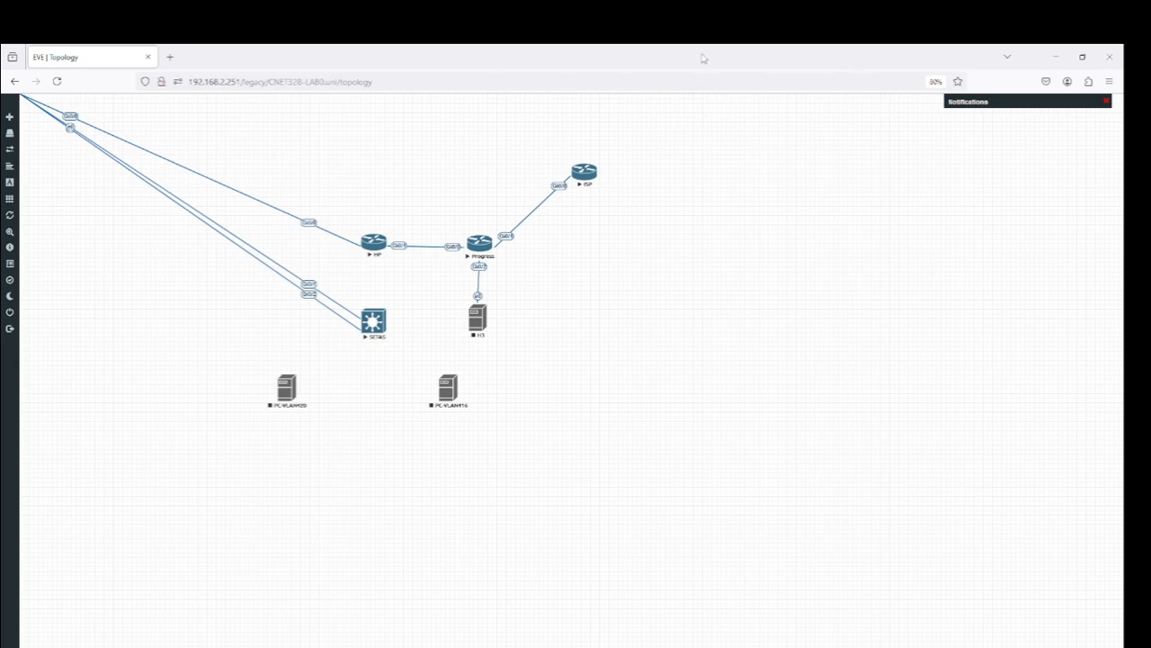
{"action": "left_click_drag", "start_coordinate": [703, 58], "coordinate": [770, 124]}
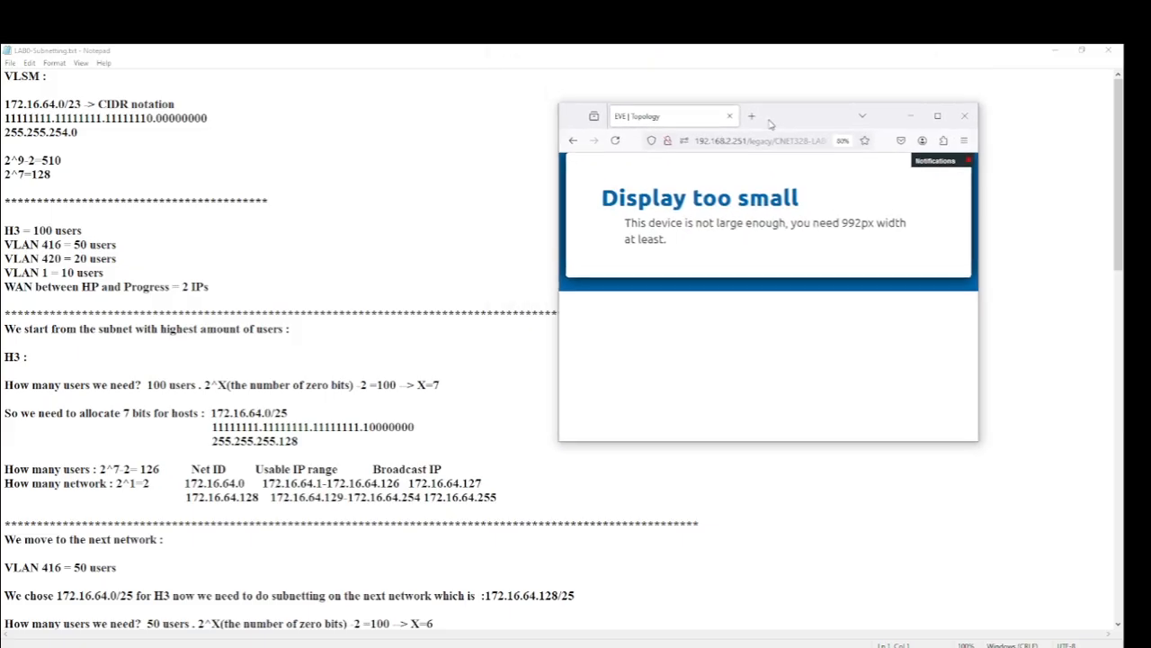
{"action": "left_click", "coordinate": [965, 118]}
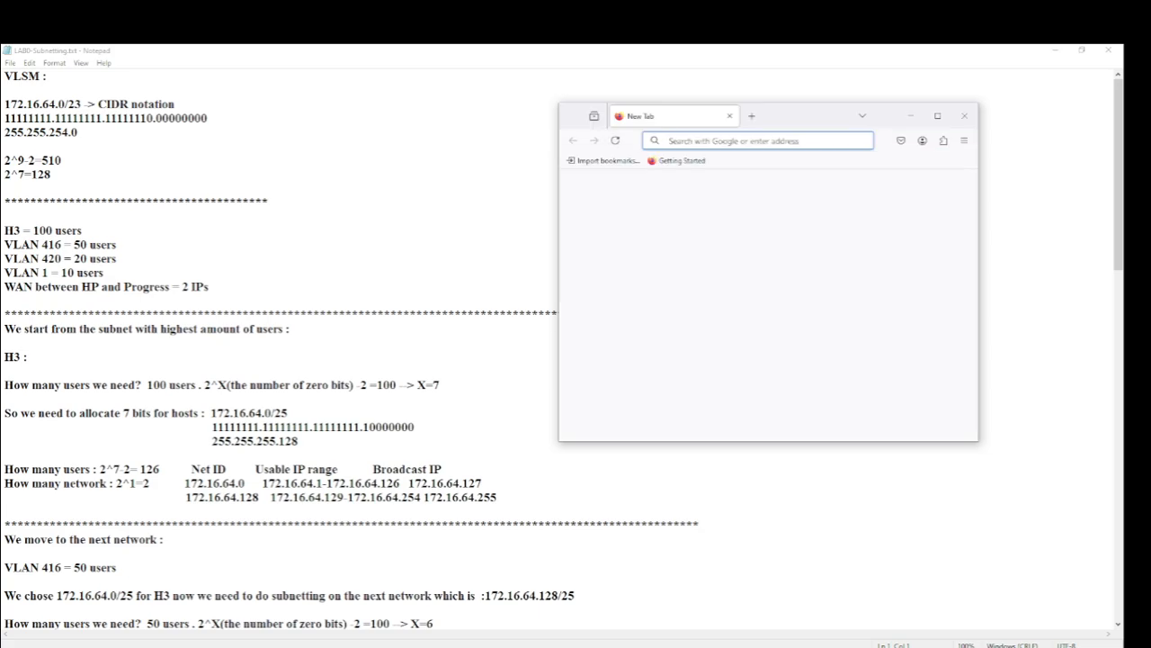
Step: Reopen the EVE-NG topology in the browser at 192.168.2.251 and maximize the window
{"action": "type", "text": "192"}
{"action": "key", "text": "Return"}
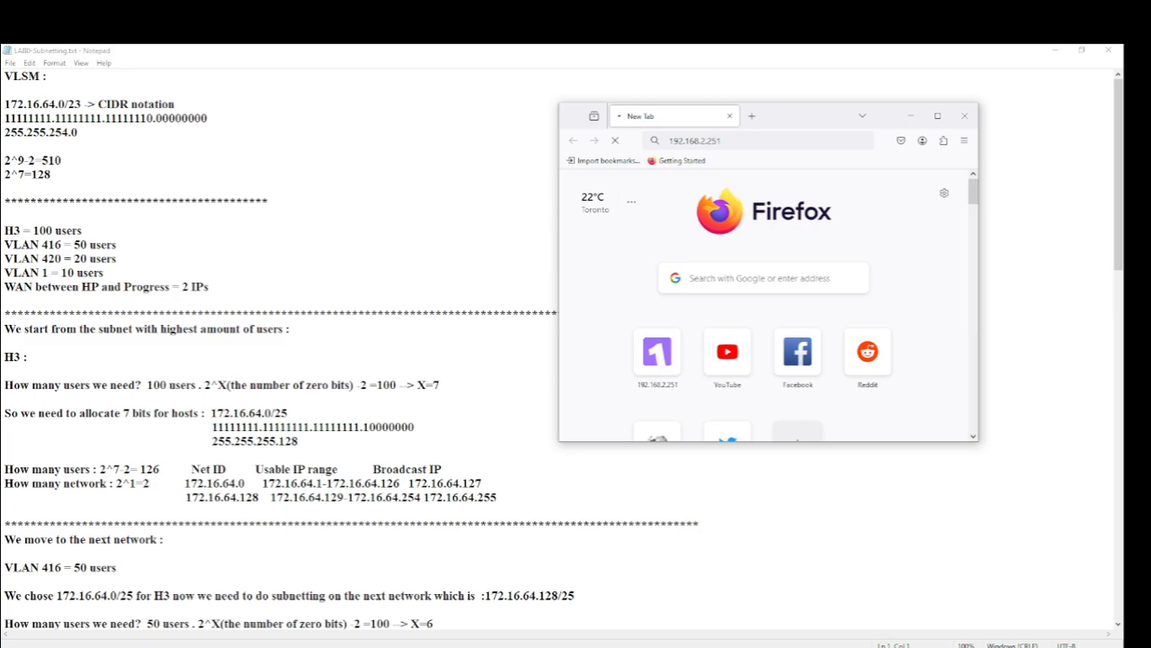
{"action": "left_click", "coordinate": [938, 115]}
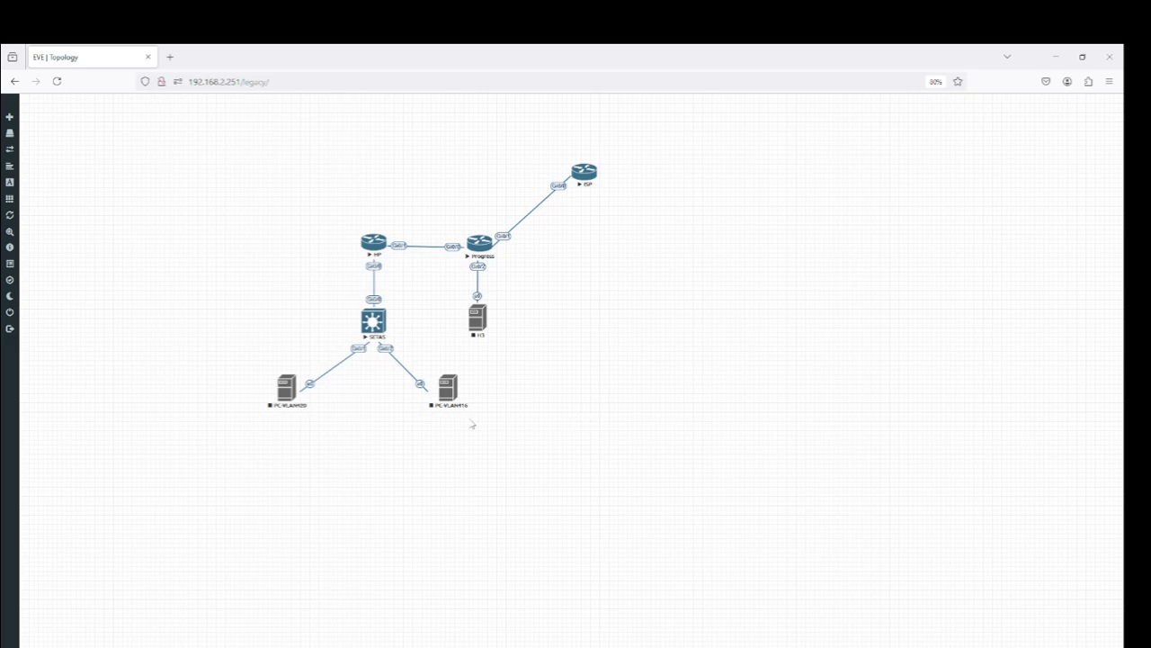
Step: Open console sessions to SETAS, HP and Progress, and check the boot output of SETAS and Progress
{"action": "left_click", "coordinate": [373, 322]}
{"action": "left_click", "coordinate": [381, 249]}
{"action": "left_click", "coordinate": [477, 249]}
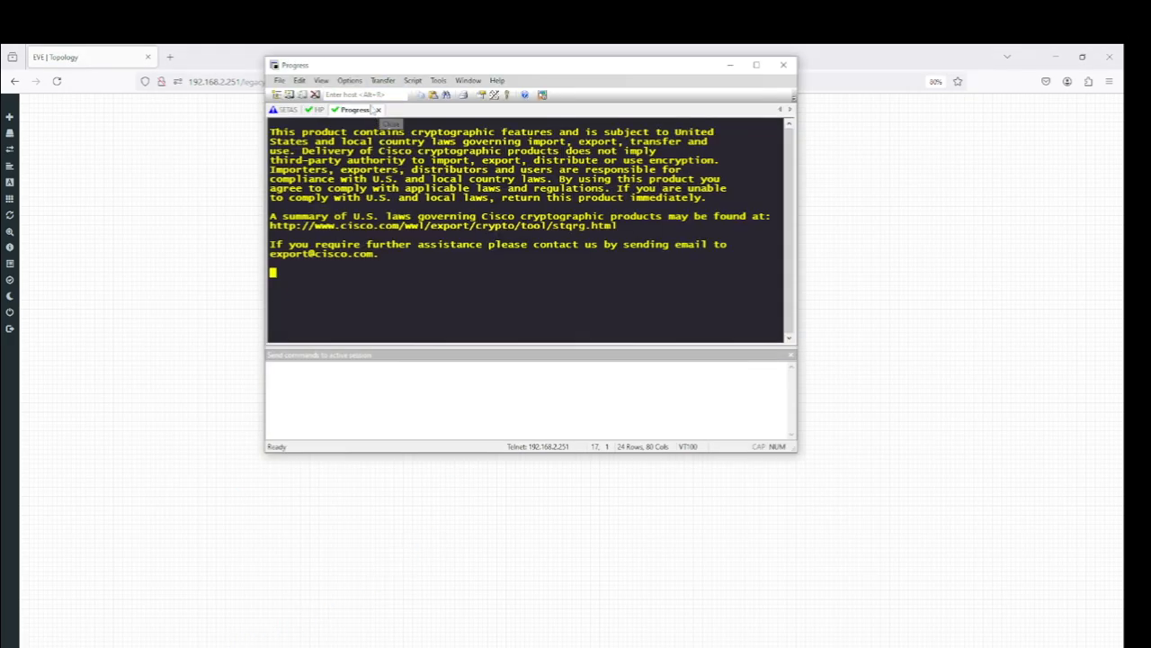
{"action": "left_click_drag", "start_coordinate": [360, 68], "coordinate": [374, 45]}
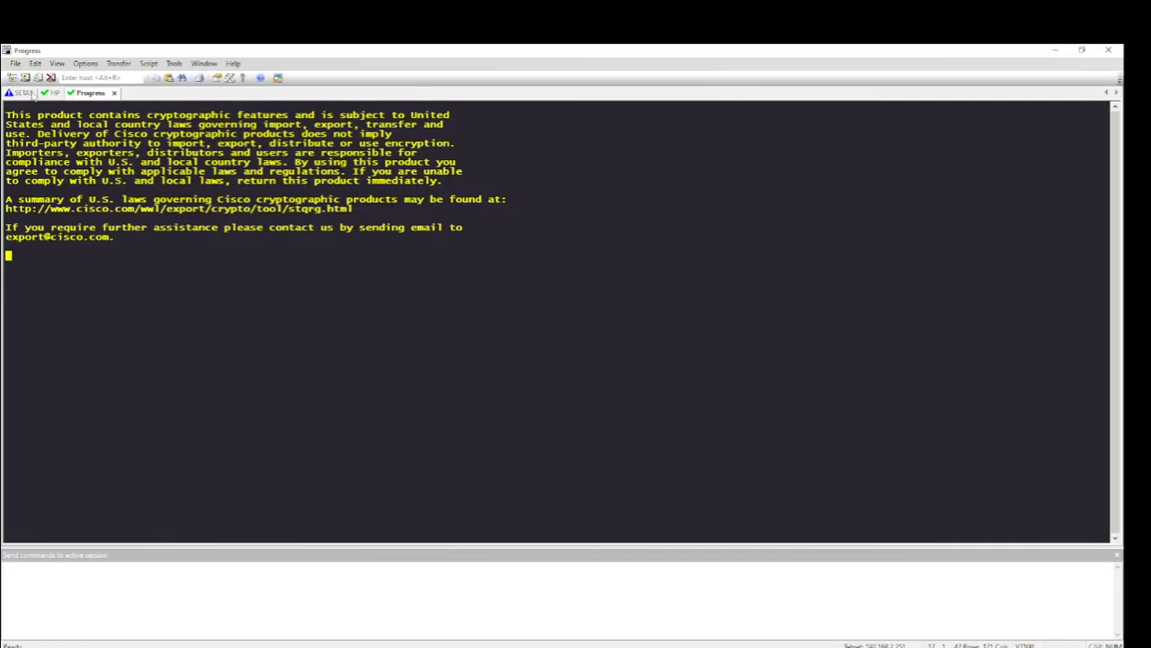
{"action": "left_click", "coordinate": [34, 94]}
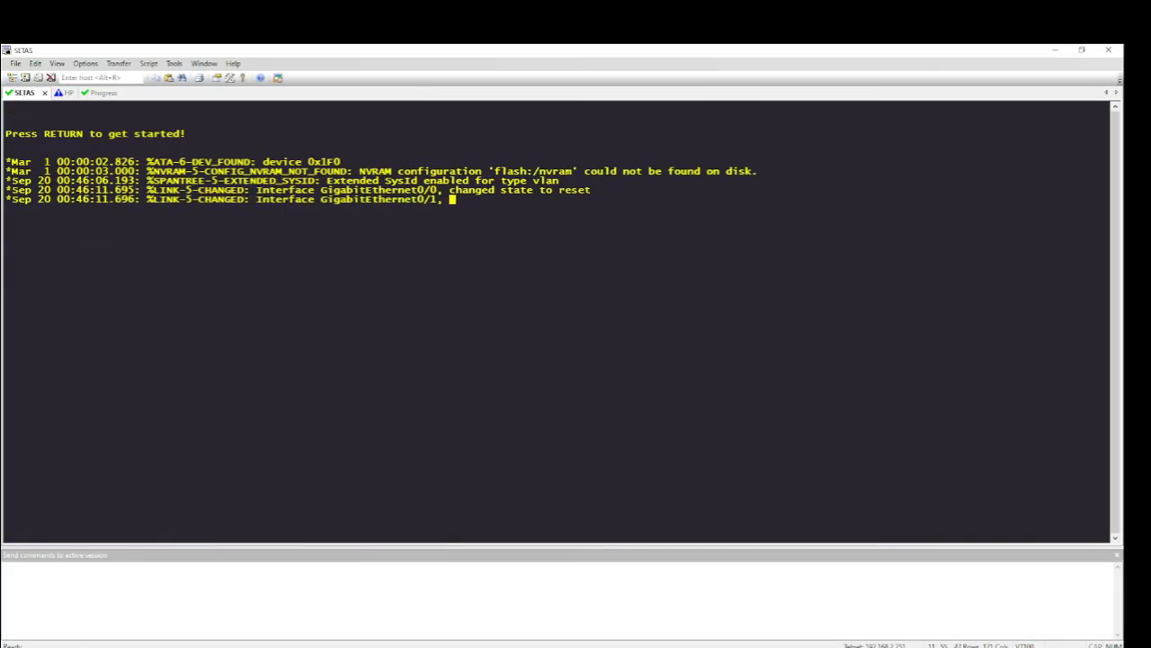
{"action": "left_click", "coordinate": [101, 92]}
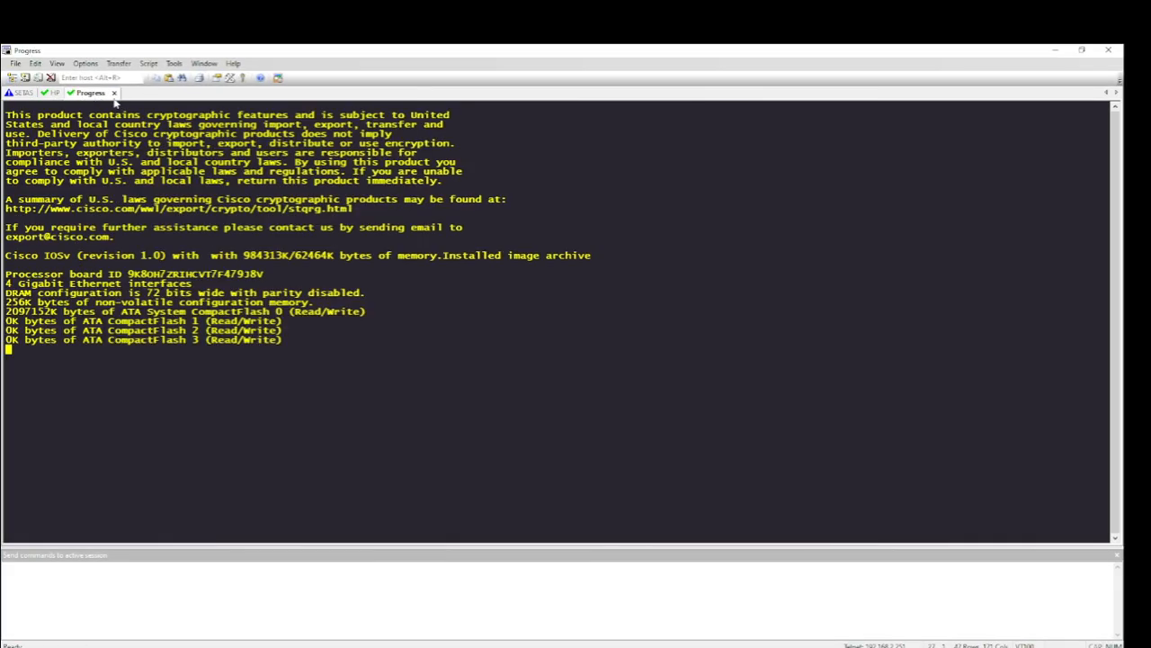
Step: Restore the console window to a smaller size and place it beside the topology so the devices can be seen
{"action": "left_click_drag", "start_coordinate": [162, 52], "coordinate": [671, 107]}
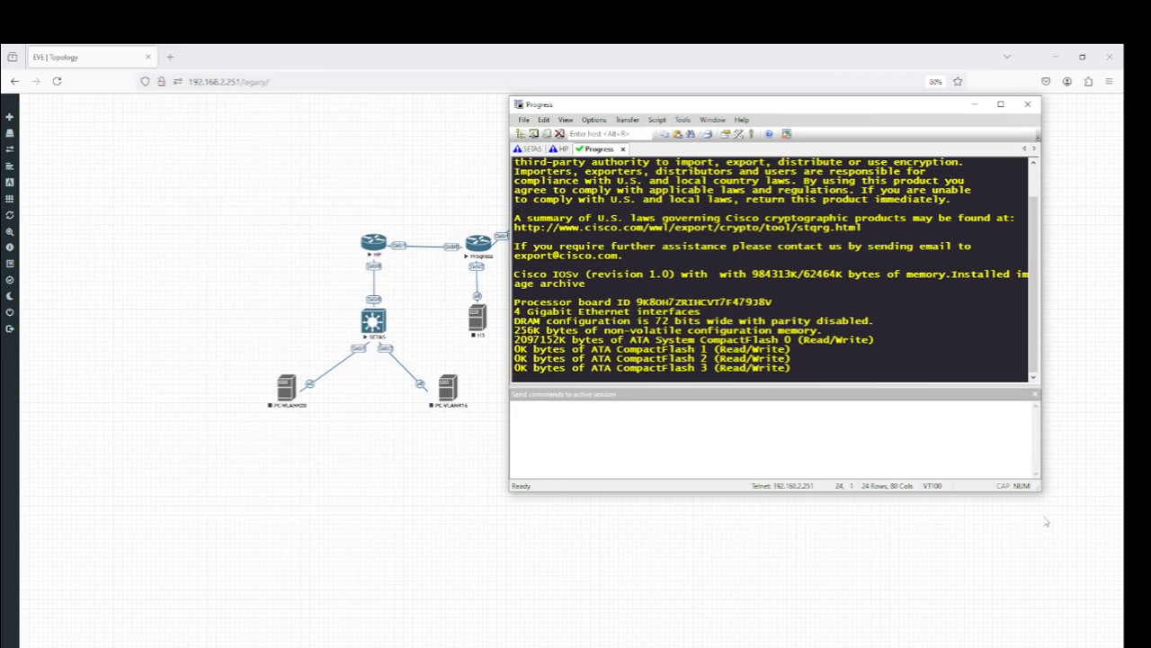
{"action": "left_click_drag", "start_coordinate": [1042, 490], "coordinate": [1107, 562]}
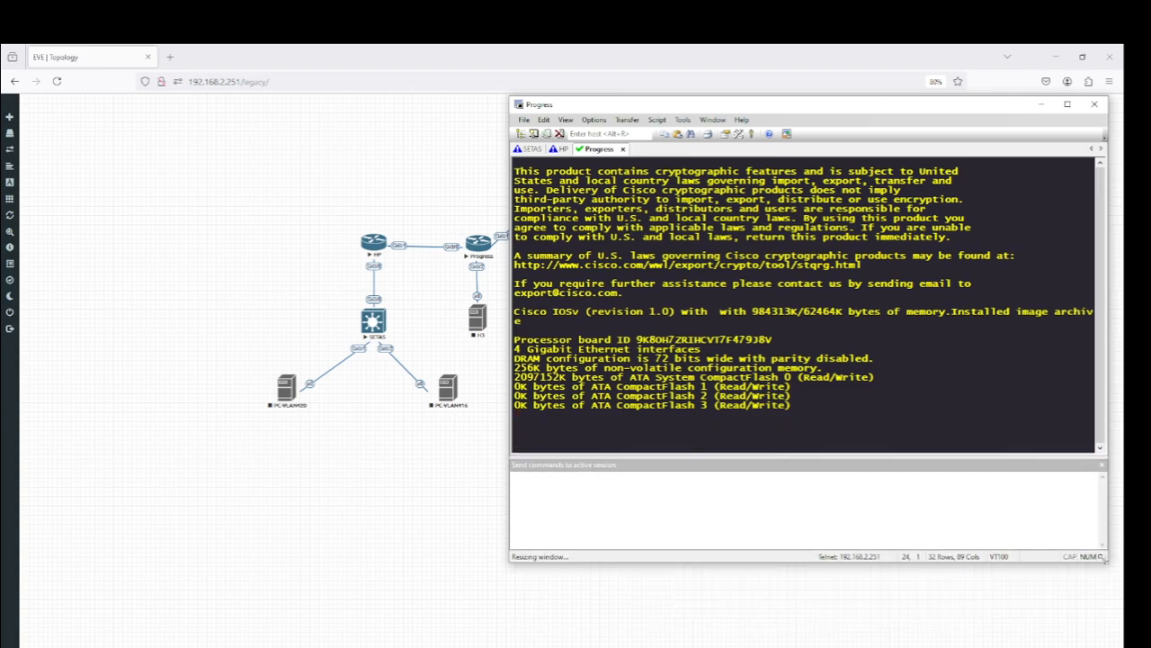
{"action": "left_click_drag", "start_coordinate": [648, 101], "coordinate": [603, 99]}
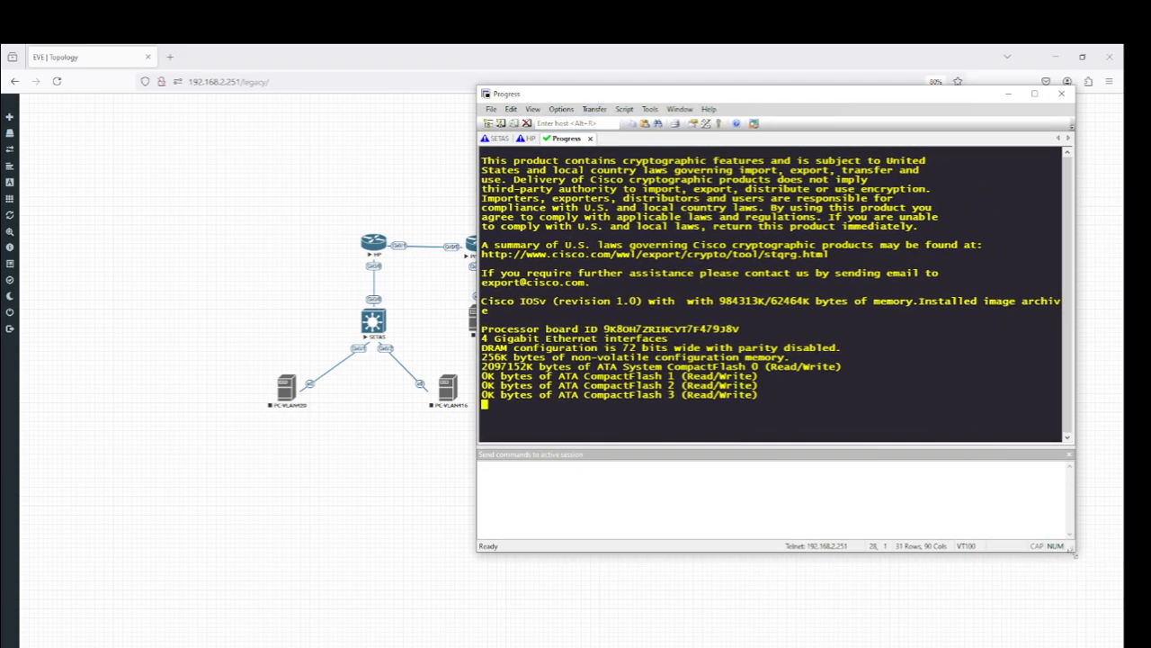
{"action": "left_click_drag", "start_coordinate": [1073, 555], "coordinate": [1046, 647]}
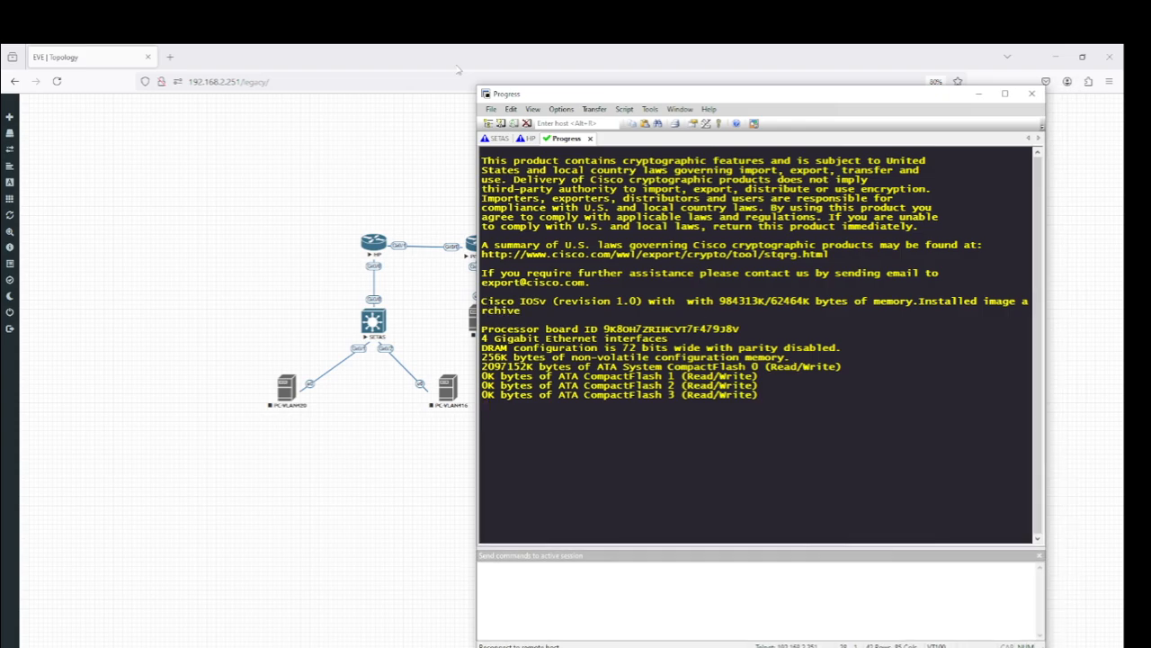
{"action": "left_click_drag", "start_coordinate": [521, 95], "coordinate": [582, 86]}
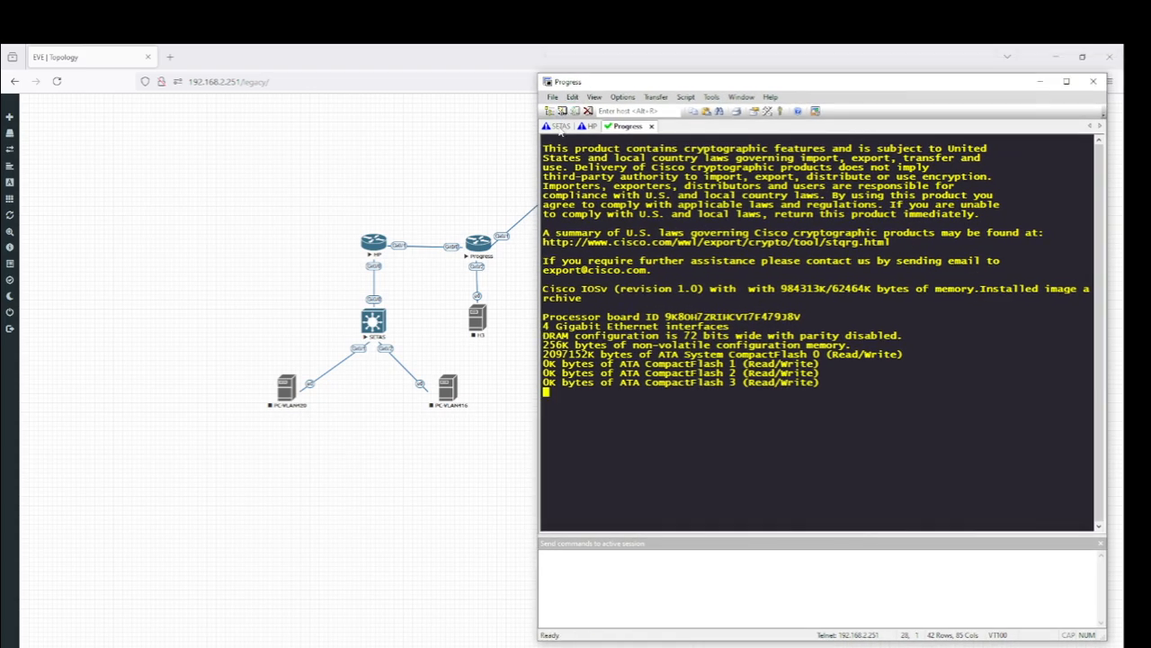
Step: Enter privileged EXEC mode on the SETAS switch with en, and make the console window wider and shorter
{"action": "left_click", "coordinate": [561, 126]}
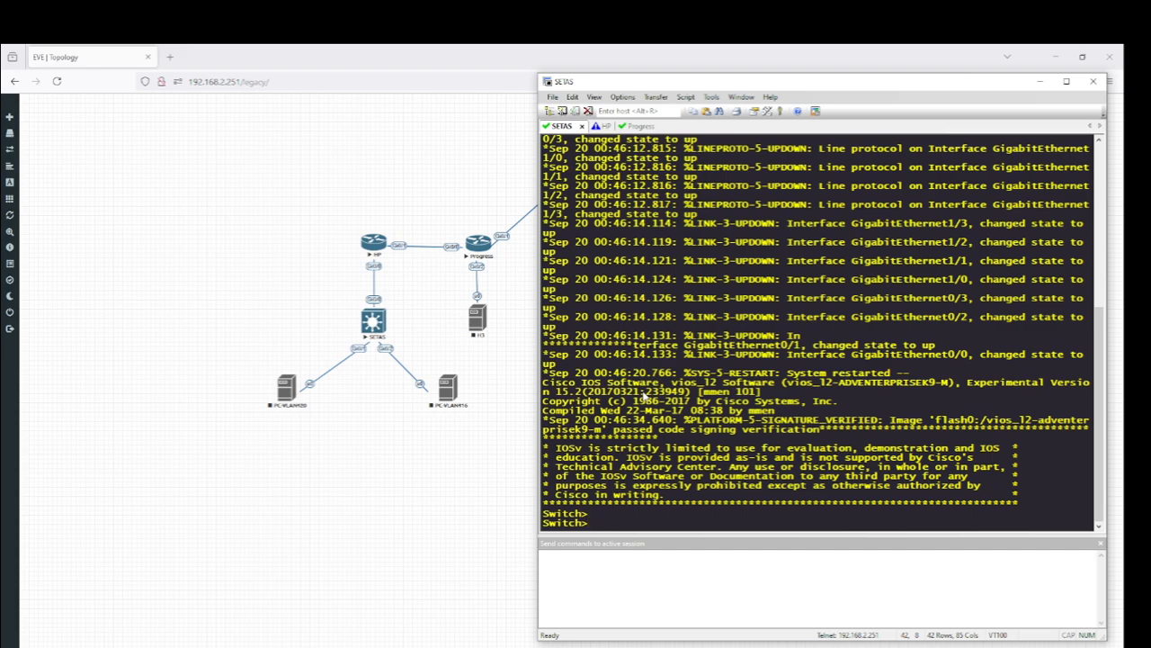
{"action": "type", "text": "en"}
{"action": "key", "text": "Return"}
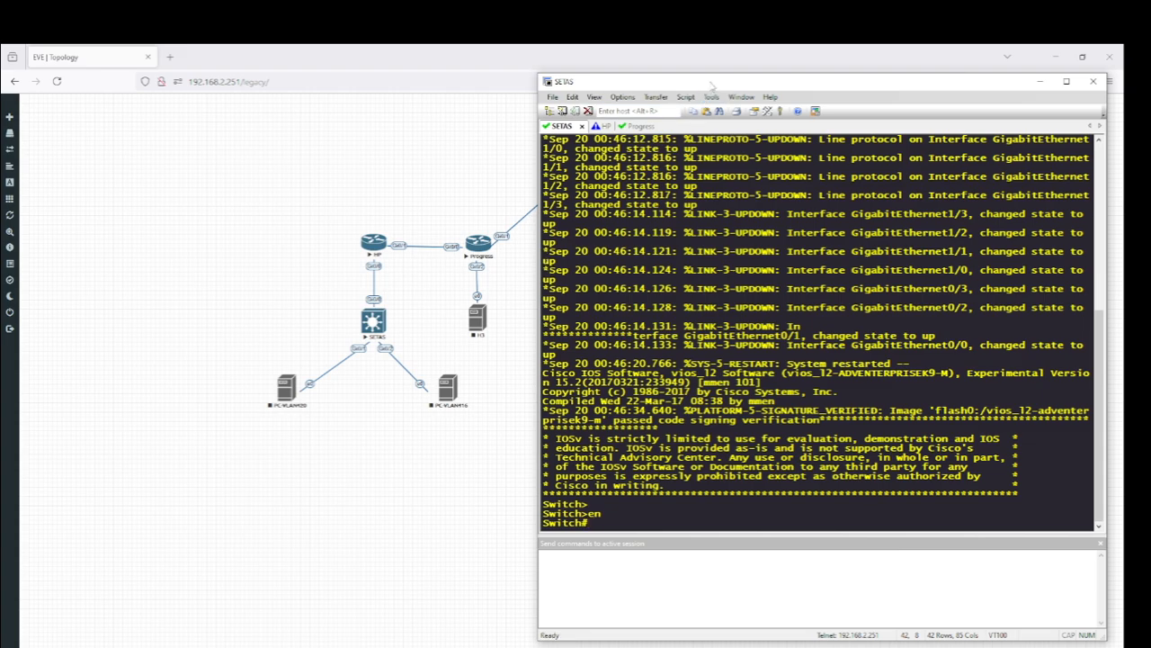
{"action": "left_click_drag", "start_coordinate": [709, 84], "coordinate": [661, 69]}
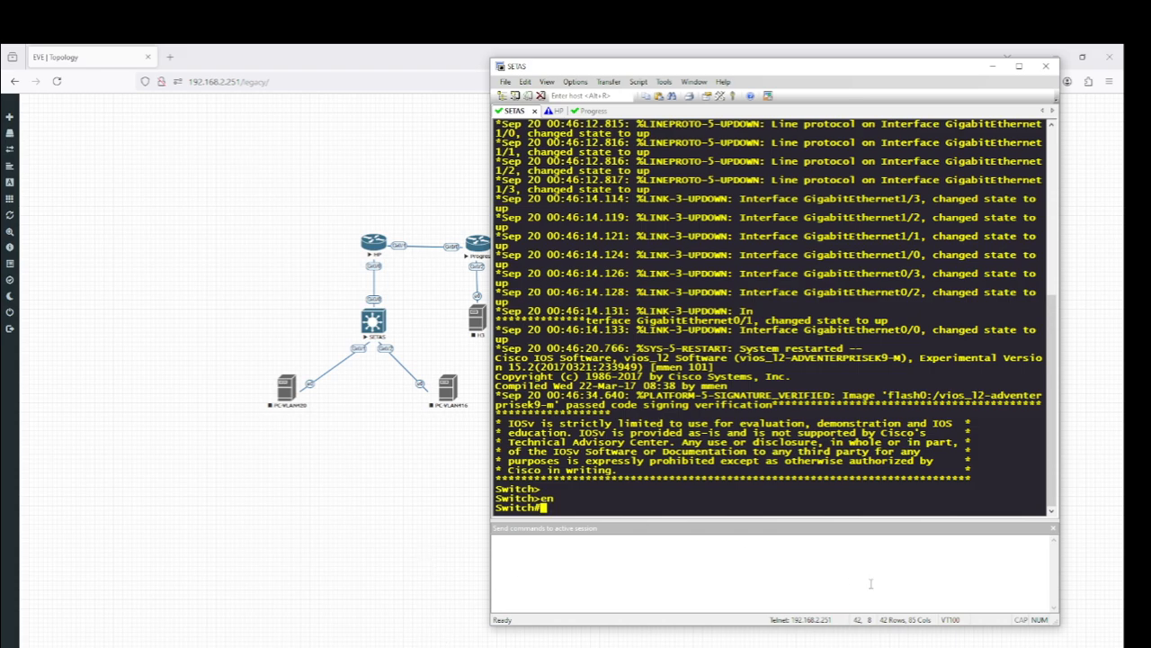
{"action": "left_click_drag", "start_coordinate": [1058, 623], "coordinate": [1089, 580]}
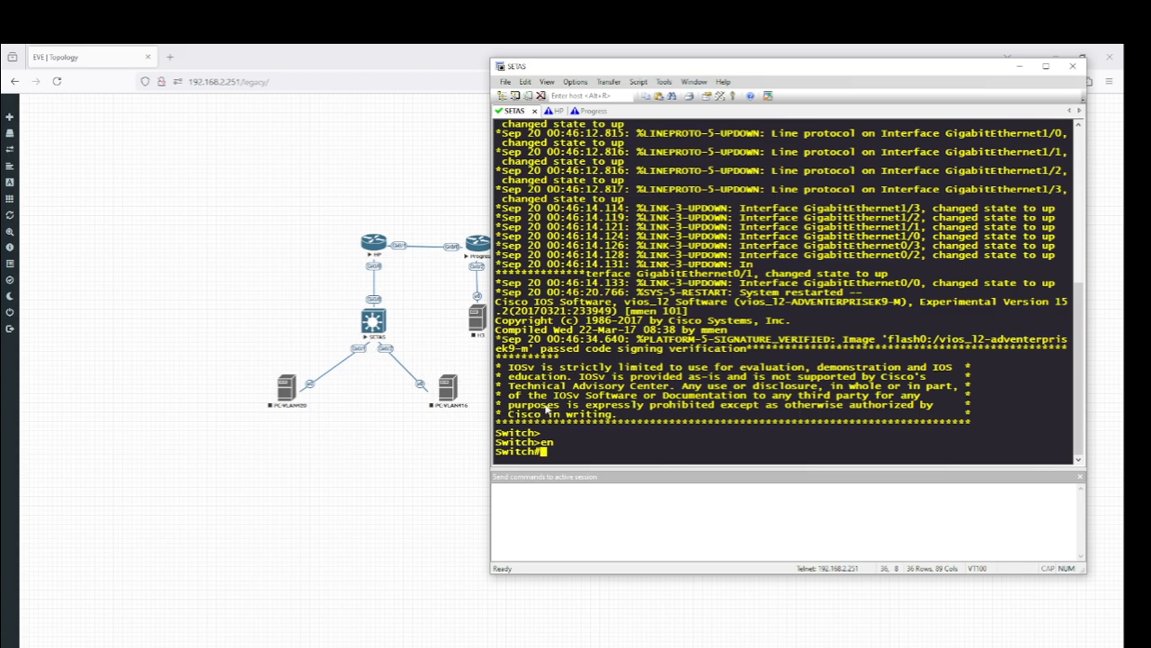
Step: Enter global configuration mode on the switch with conf t and set its hostname to SETAS
{"action": "type", "text": "con t"}
{"action": "key", "text": "Return"}
{"action": "type", "text": "cofn t"}
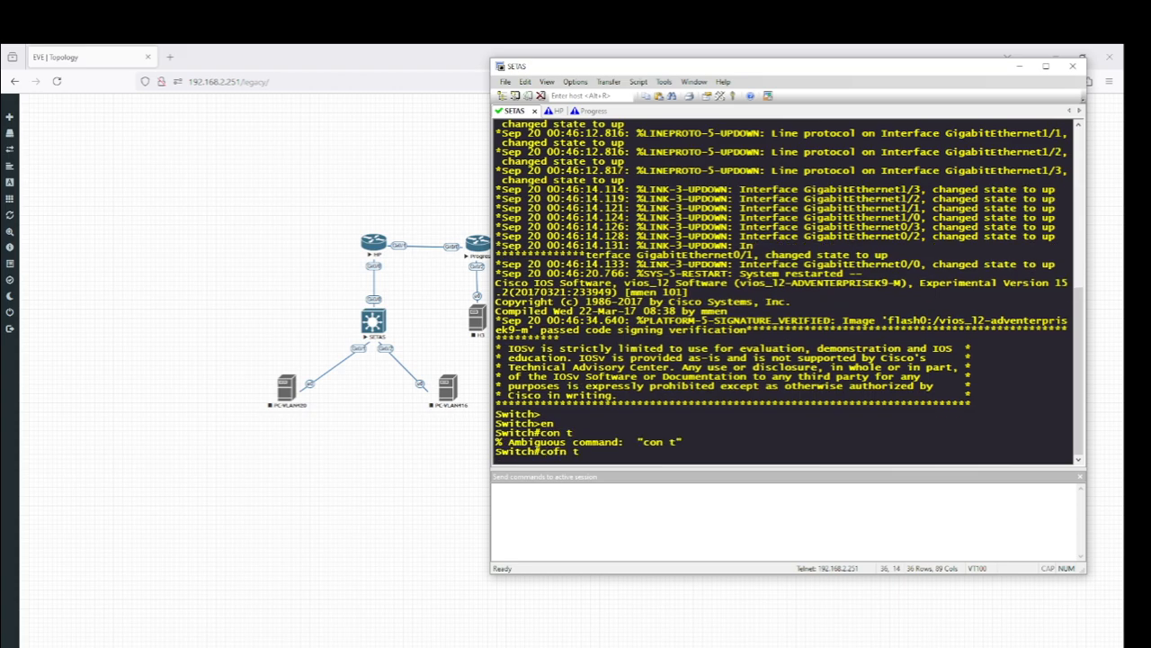
{"action": "key", "text": "Return"}
{"action": "type", "text": "conf t"}
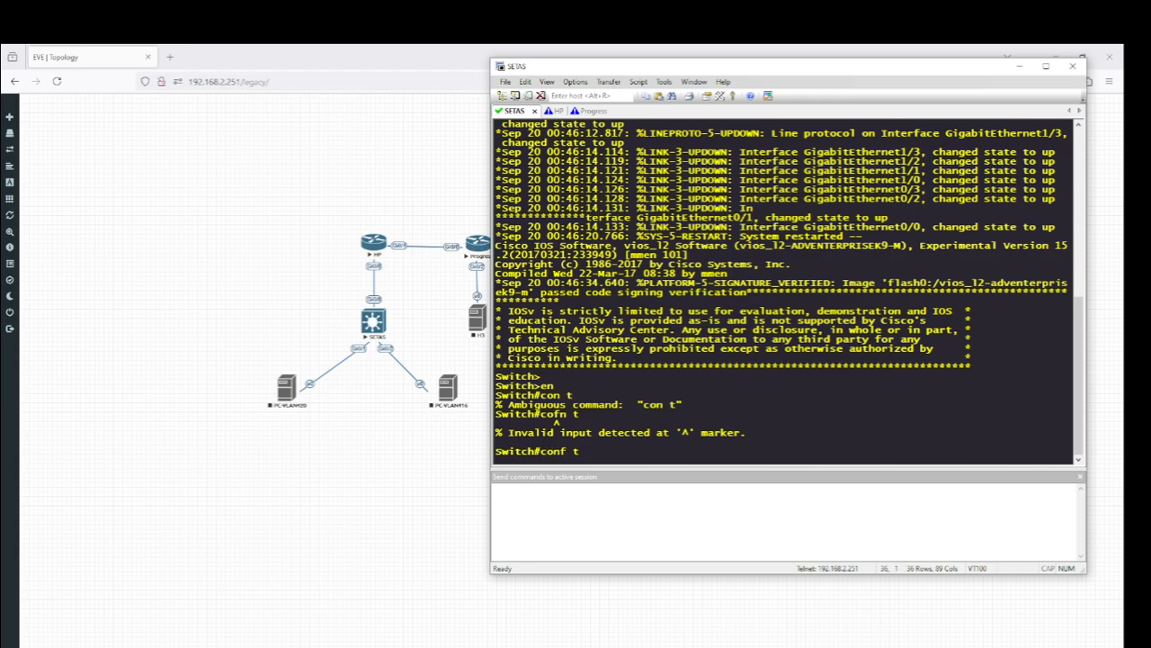
{"action": "key", "text": "Return"}
{"action": "type", "text": "ho"}
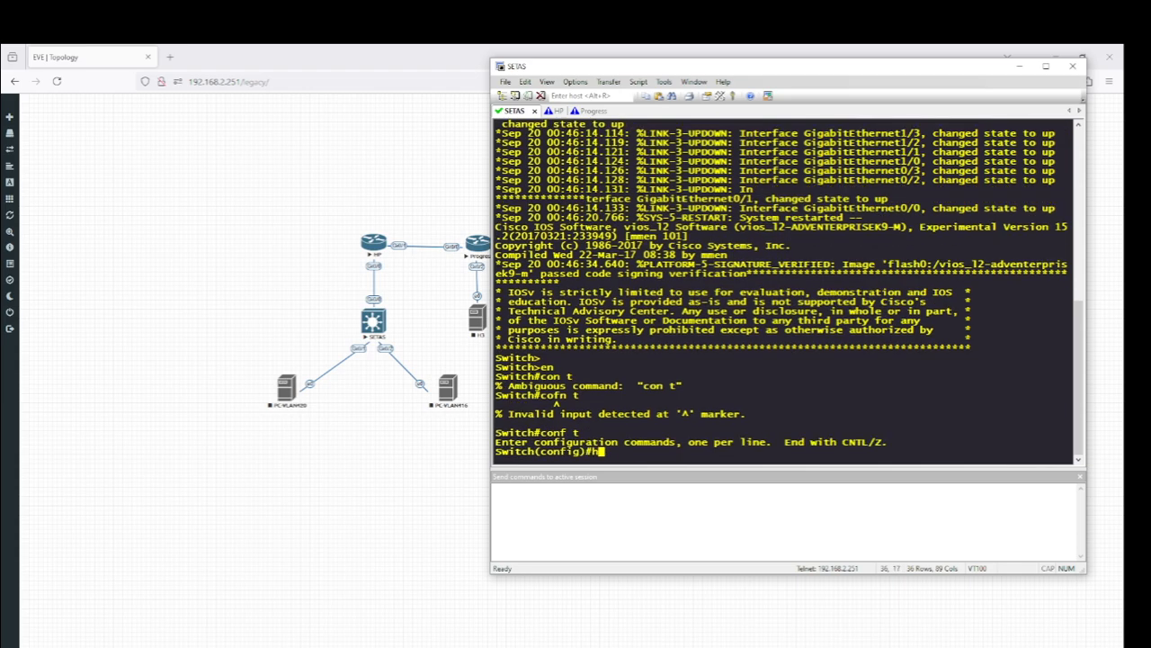
{"action": "key", "text": "Tab"}
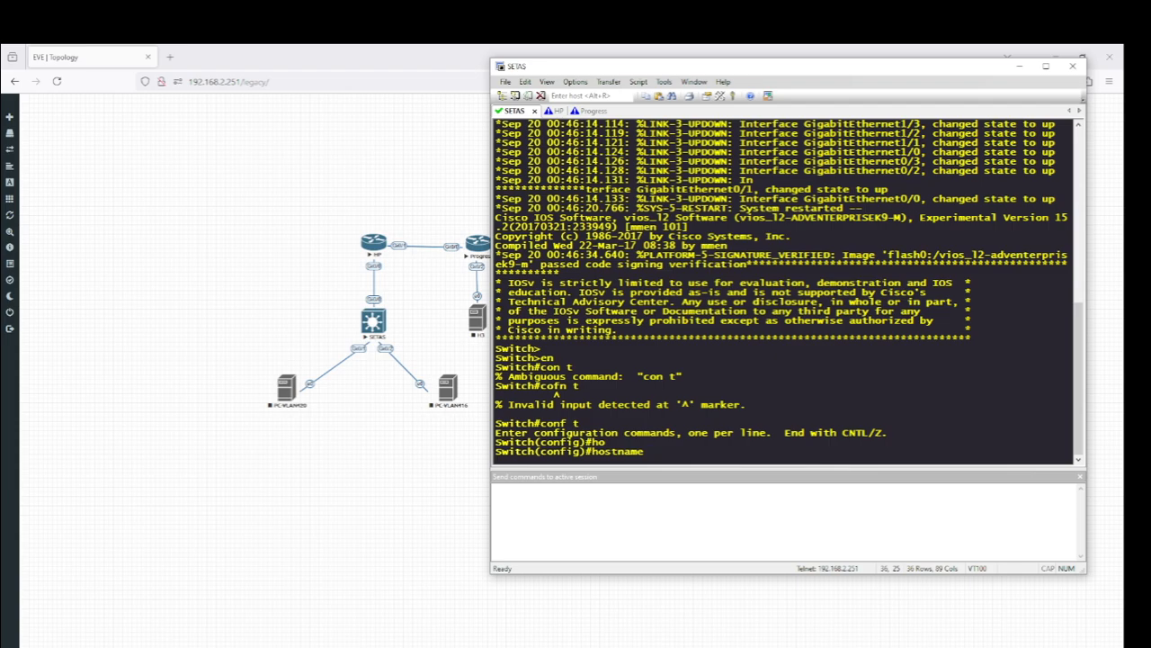
{"action": "type", "text": "SETA"}
{"action": "type", "text": "S"}
{"action": "key", "text": "Return"}
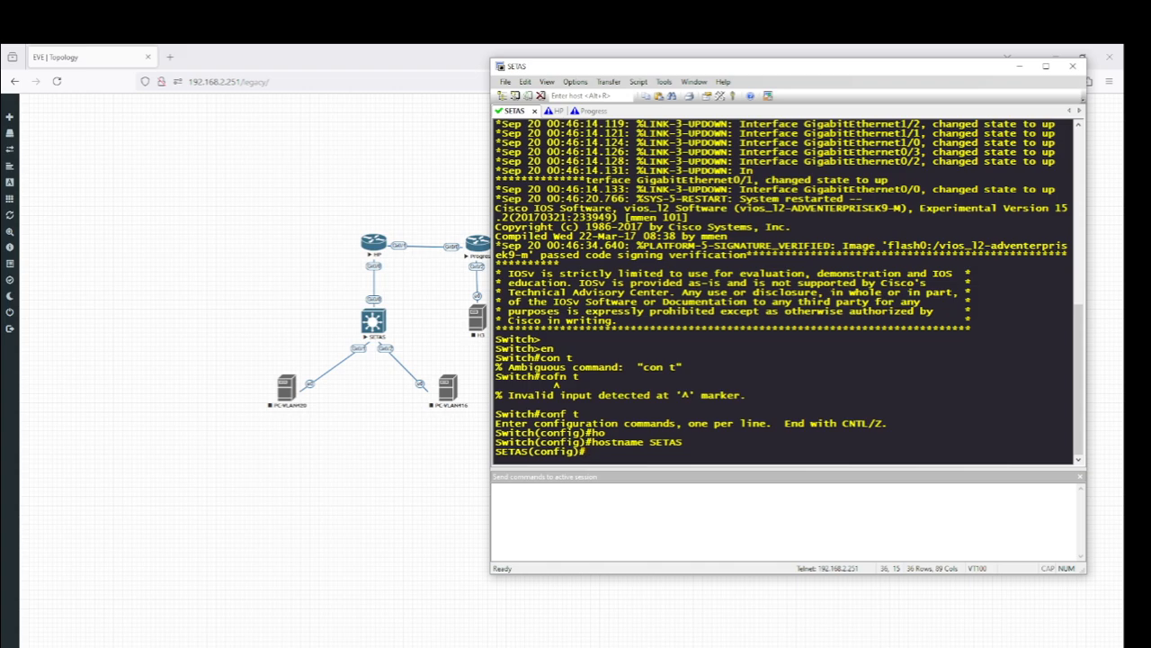
Step: Set interface GigabitEthernet 0/1 on SETAS to switchport mode access
{"action": "type", "text": "int gi"}
{"action": "key", "text": "Tab"}
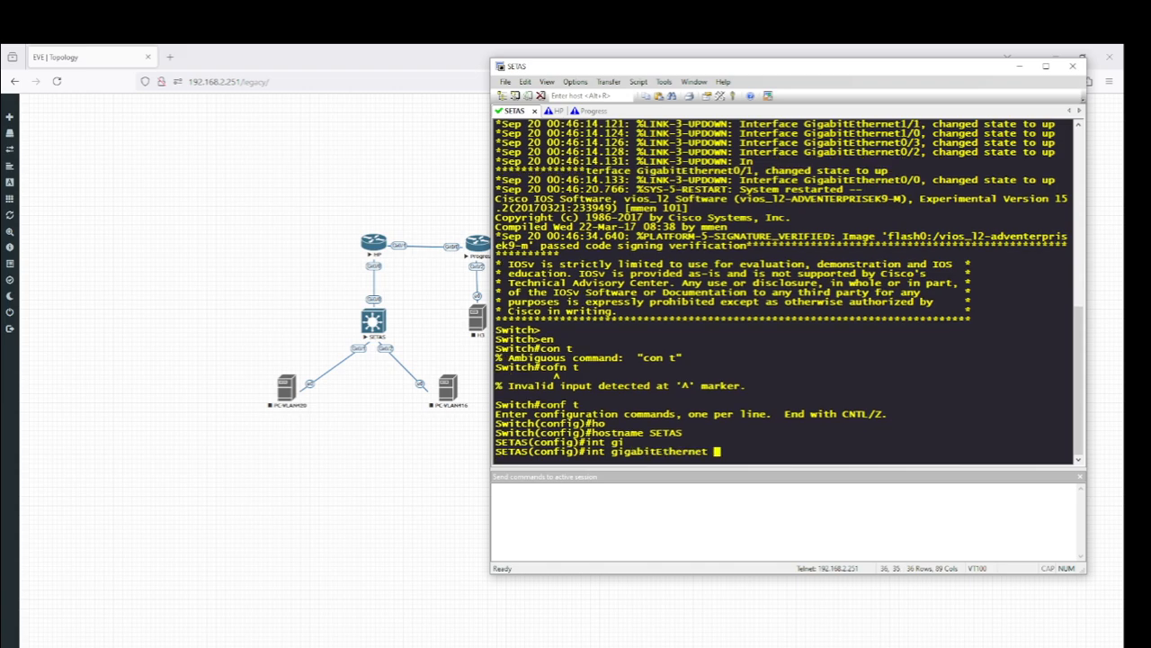
{"action": "type", "text": "0/1"}
{"action": "key", "text": "Return"}
{"action": "type", "text": "sw"}
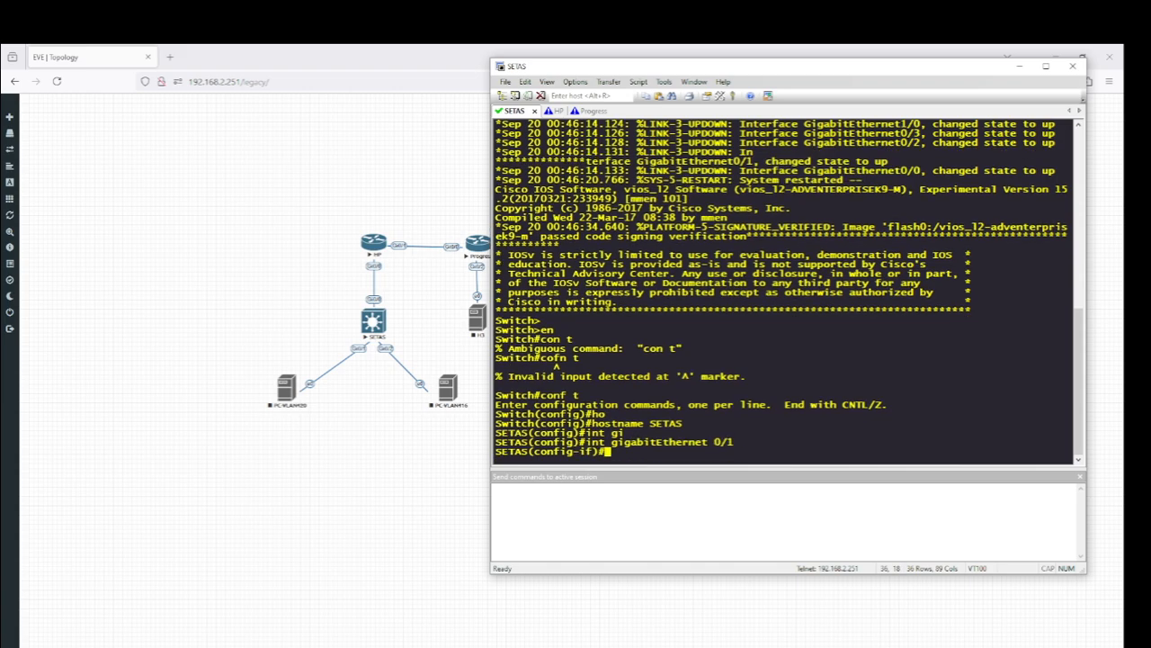
{"action": "key", "text": "Tab"}
{"action": "type", "text": "mo"}
{"action": "key", "text": "Tab"}
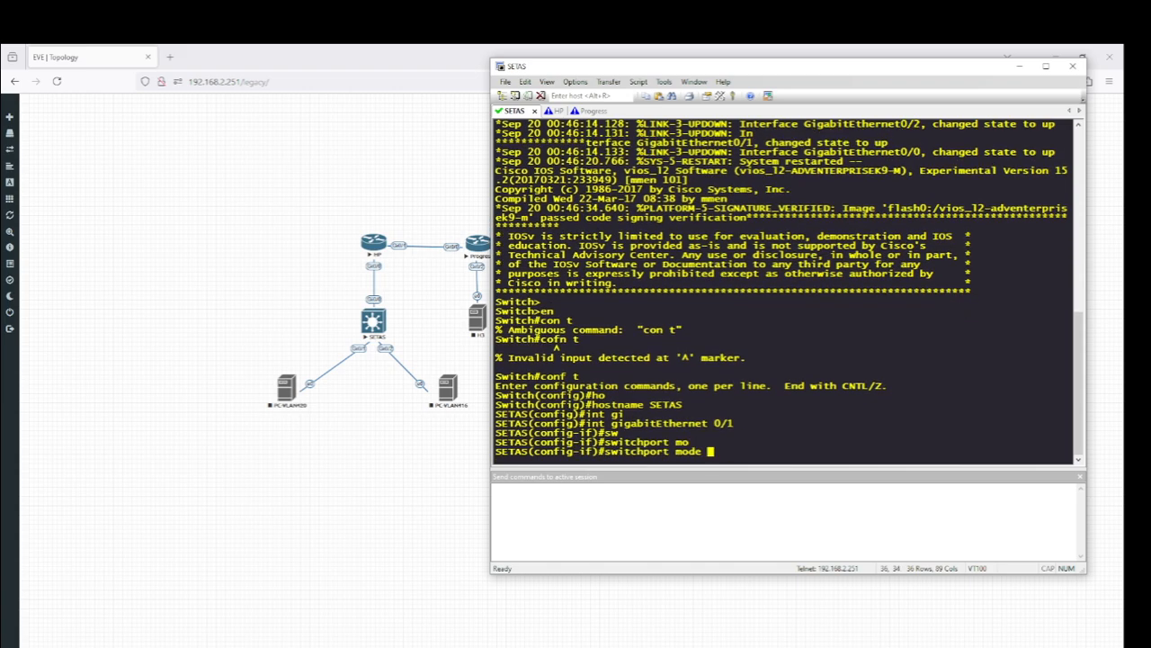
{"action": "type", "text": "acc"}
{"action": "key", "text": "Tab"}
{"action": "key", "text": "Return"}
Step: Assign GigabitEthernet 0/1 to access VLAN 420 and exit the interface configuration
{"action": "type", "text": "sw"}
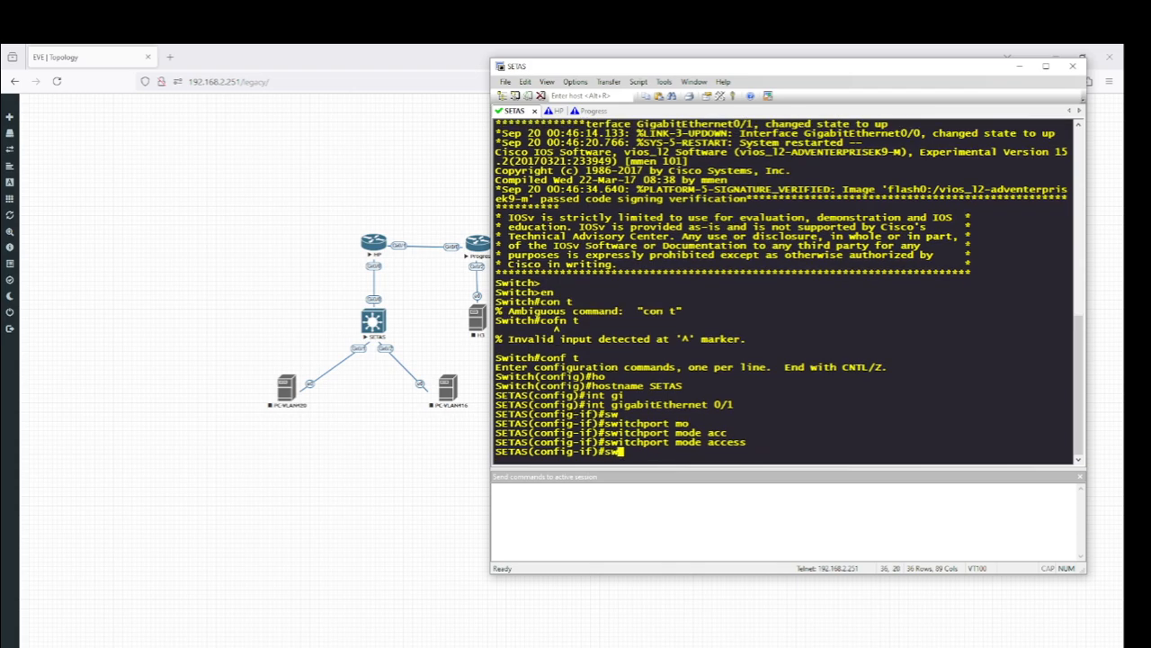
{"action": "key", "text": "Tab"}
{"action": "type", "text": "acc"}
{"action": "key", "text": "Tab"}
{"action": "type", "text": "vl"}
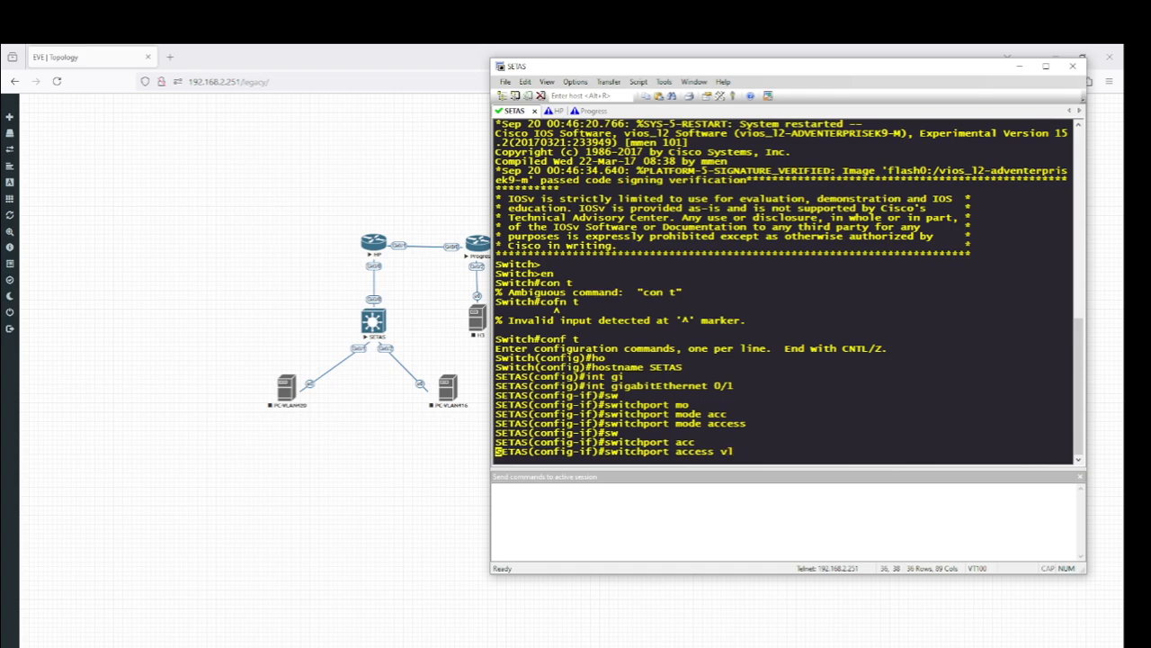
{"action": "key", "text": "Tab"}
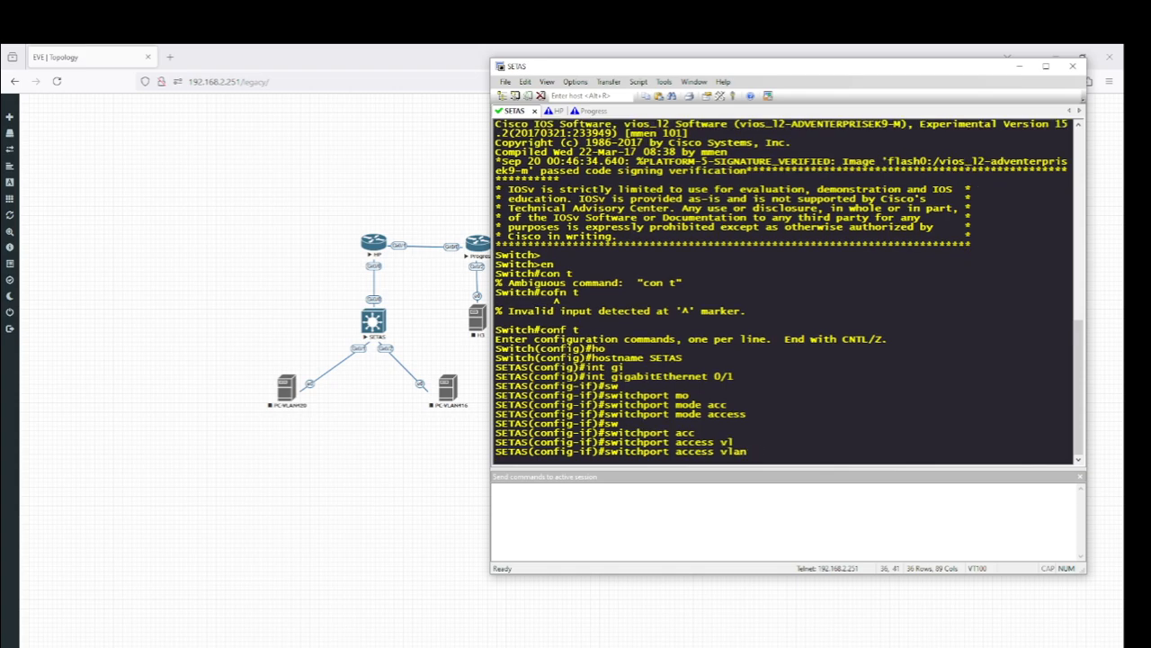
{"action": "type", "text": "420"}
{"action": "key", "text": "Return"}
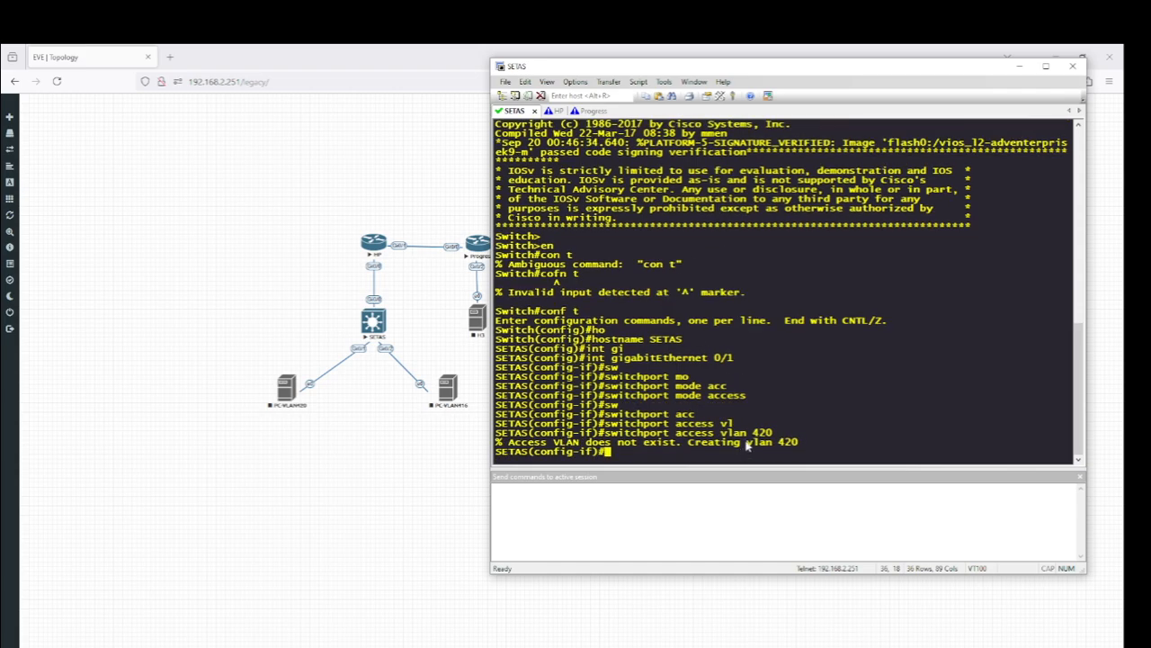
{"action": "left_click_drag", "start_coordinate": [739, 442], "coordinate": [805, 444]}
{"action": "left_click", "coordinate": [721, 447]}
{"action": "type", "text": "exit"}
{"action": "key", "text": "Return"}
Step: Assign interface GigabitEthernet 0/2 to access VLAN 416 and exit the interface configuration
{"action": "key", "text": "Up"}
{"action": "key", "text": "Up"}
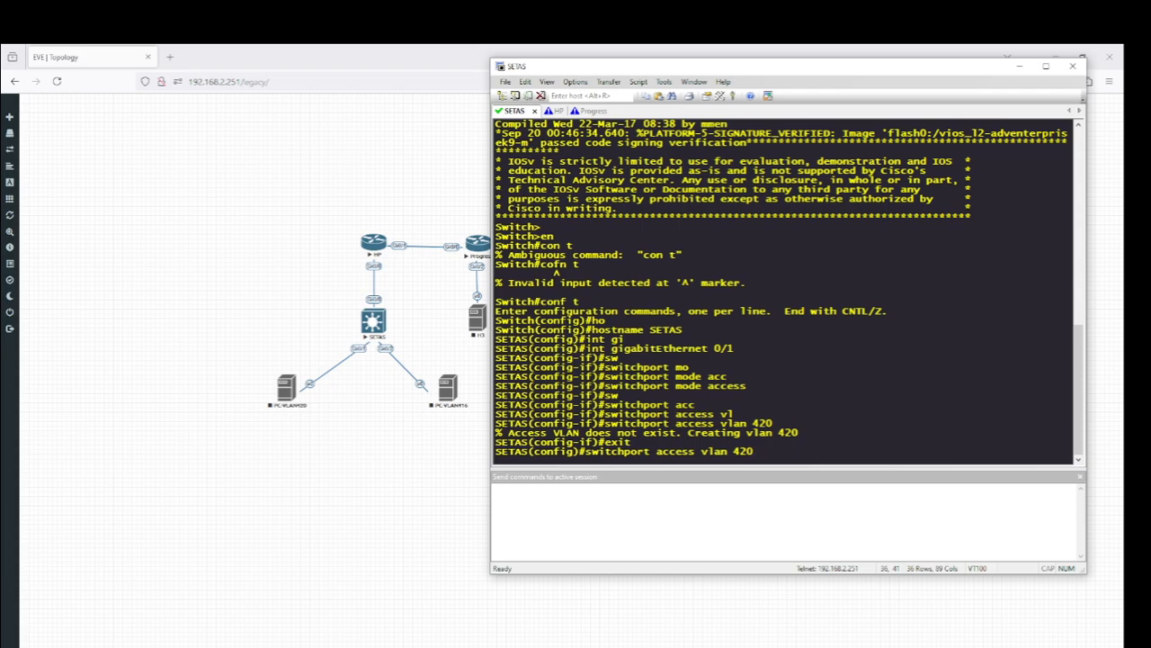
{"action": "key", "text": "Up"}
{"action": "key", "text": "Up"}
{"action": "key", "text": "BackSpace"}
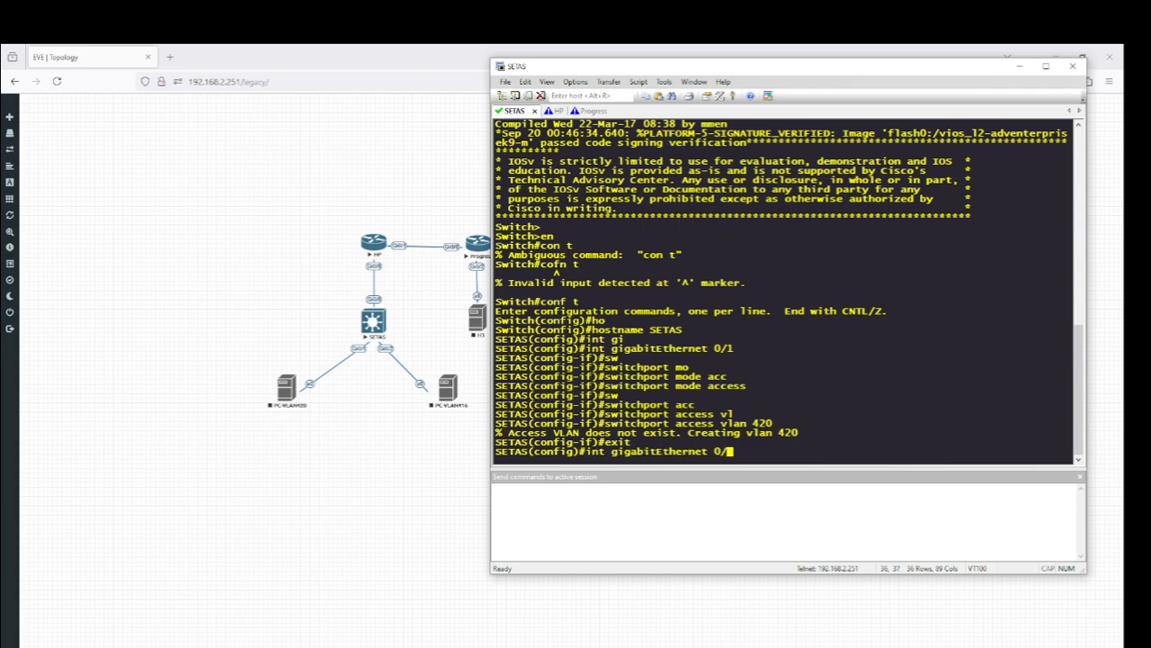
{"action": "type", "text": "2"}
{"action": "key", "text": "Return"}
{"action": "key", "text": "Up"}
{"action": "key", "text": "Up"}
{"action": "key", "text": "Up"}
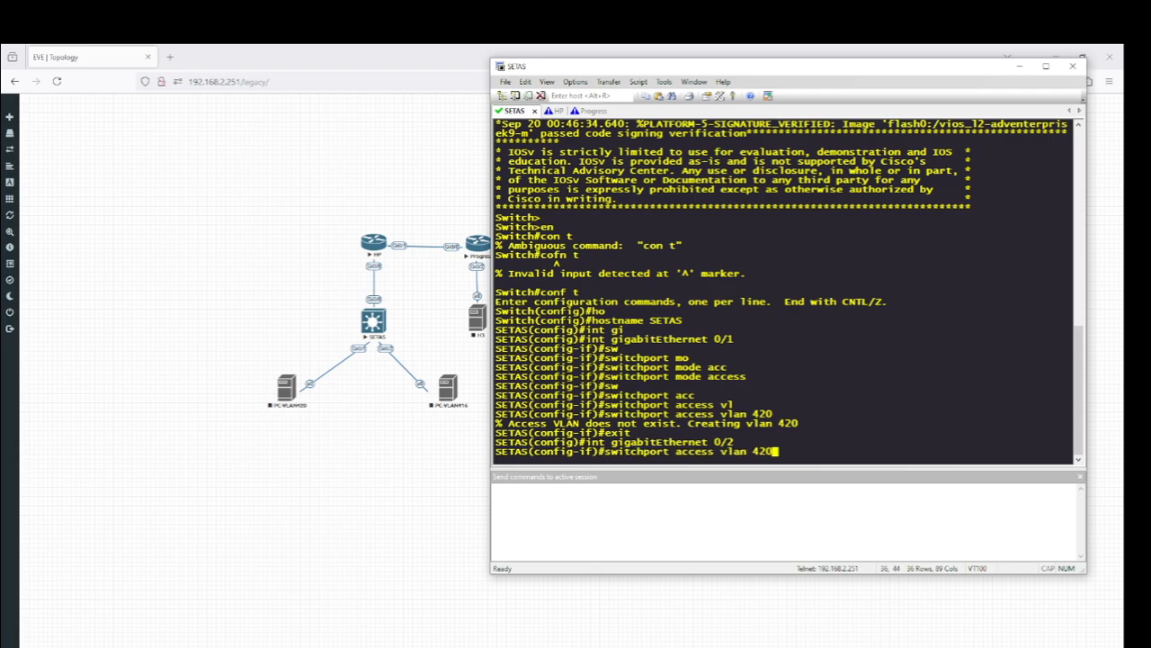
{"action": "key", "text": "BackSpace"}
{"action": "key", "text": "BackSpace"}
{"action": "type", "text": "16"}
{"action": "key", "text": "Return"}
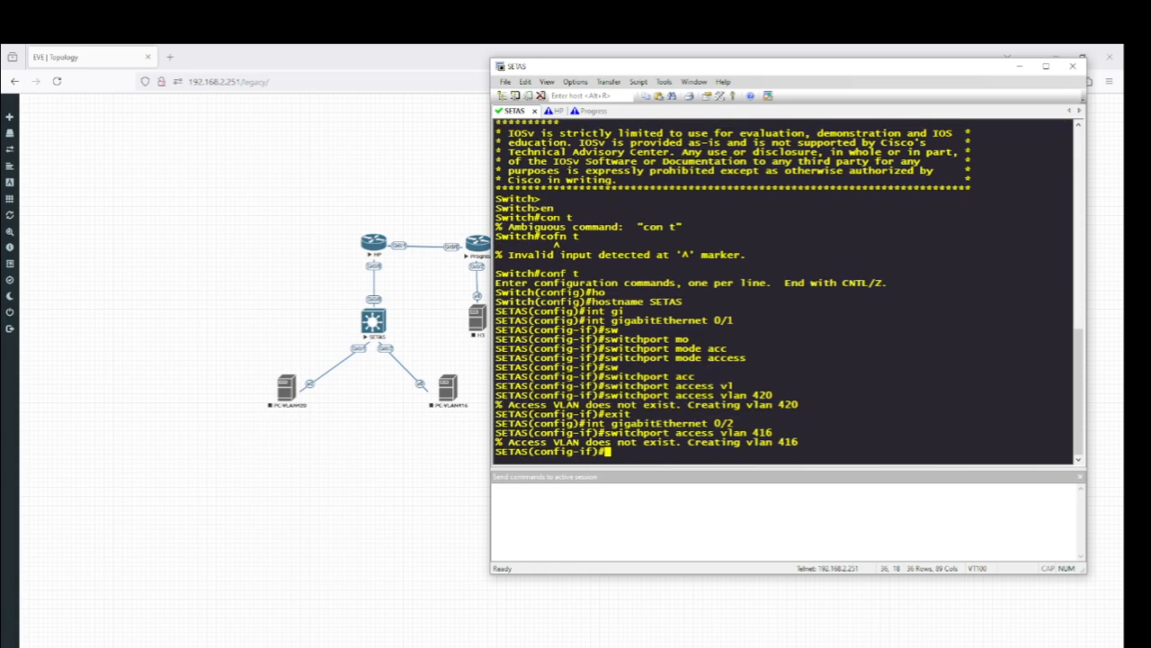
{"action": "type", "text": "exit"}
{"action": "key", "text": "Return"}
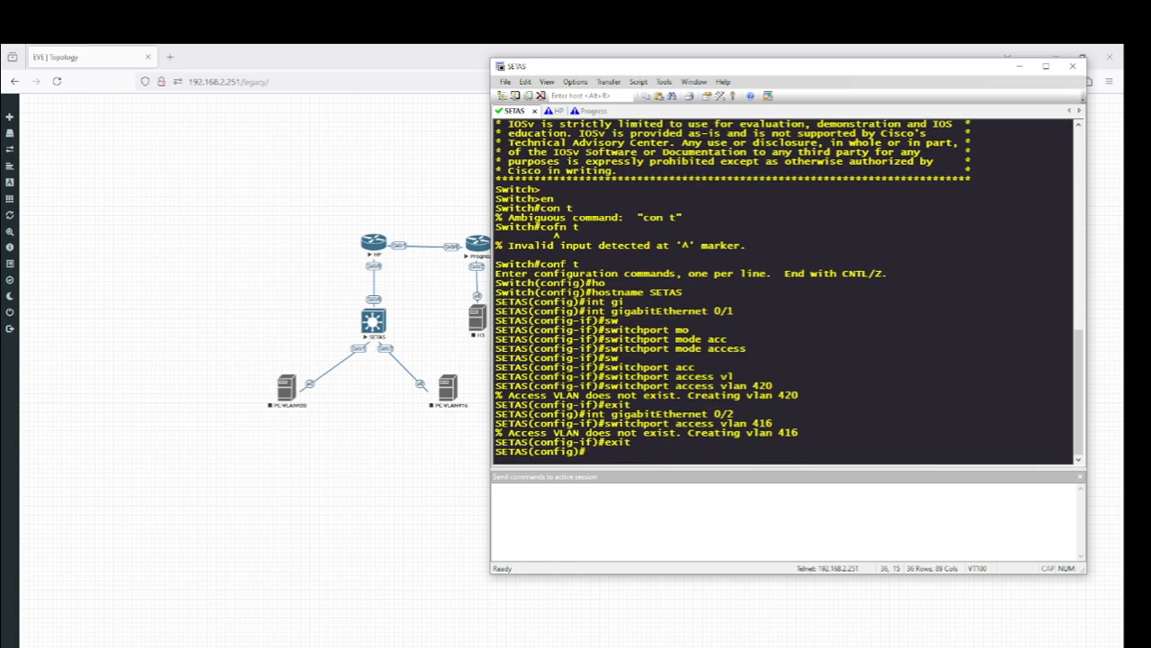
{"action": "key", "text": "Up"}
{"action": "key", "text": "Up"}
{"action": "key", "text": "Up"}
{"action": "key", "text": "Up"}
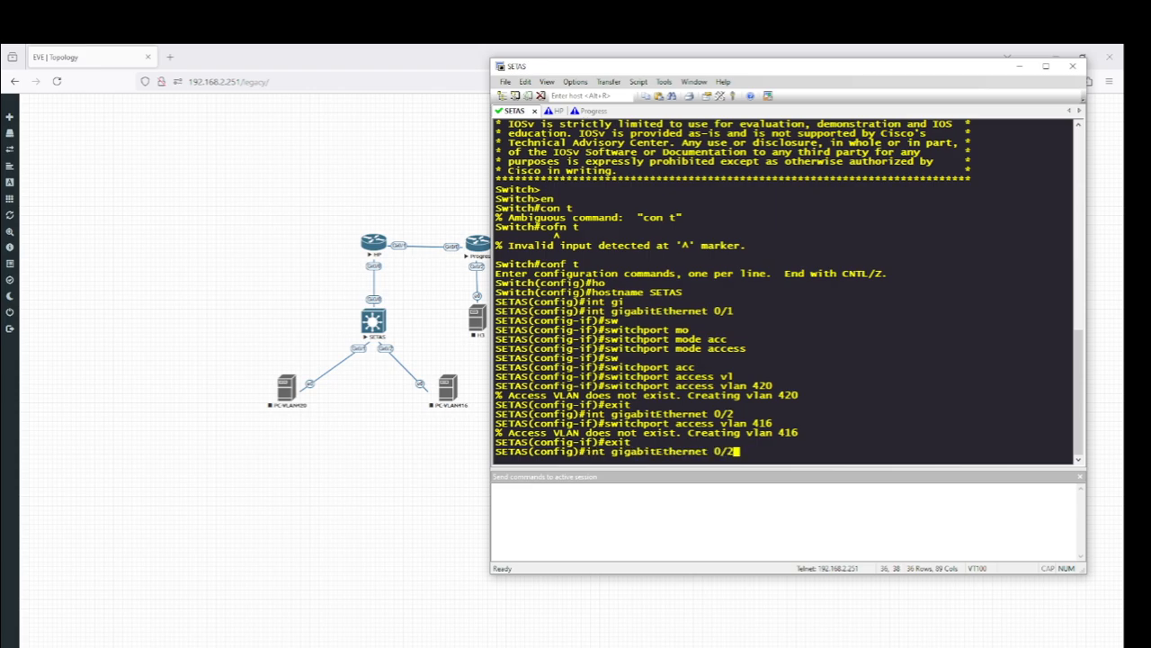
{"action": "key", "text": "Up"}
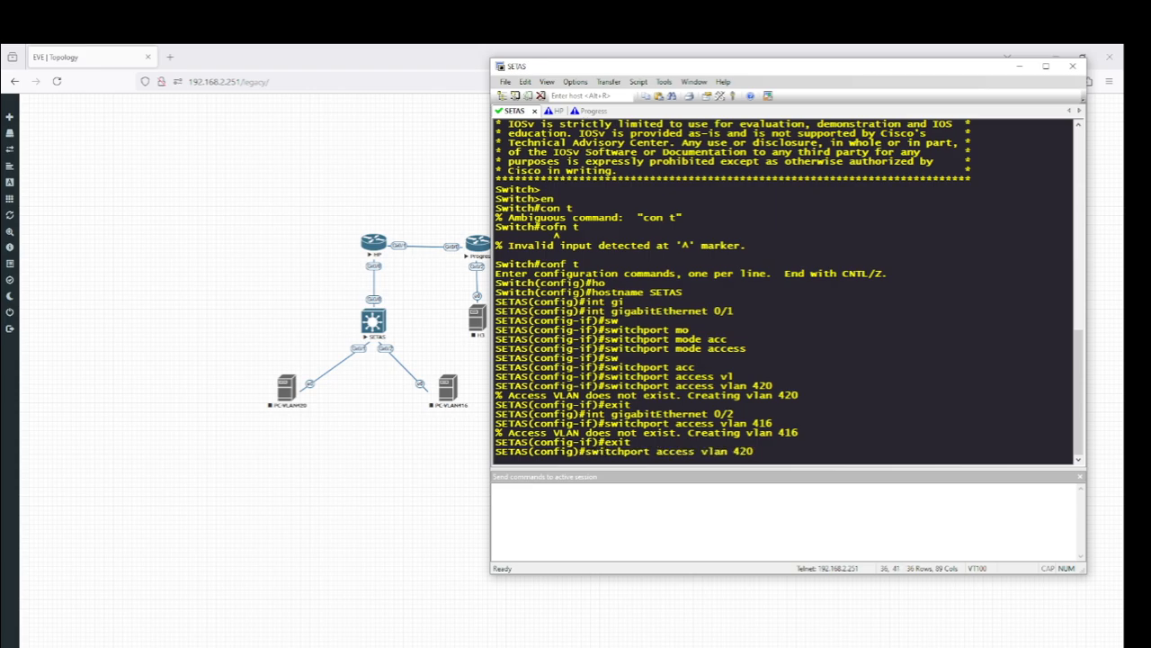
{"action": "key", "text": "Down"}
{"action": "key", "text": "BackSpace"}
{"action": "key", "text": "BackSpace"}
{"action": "key", "text": "BackSpace"}
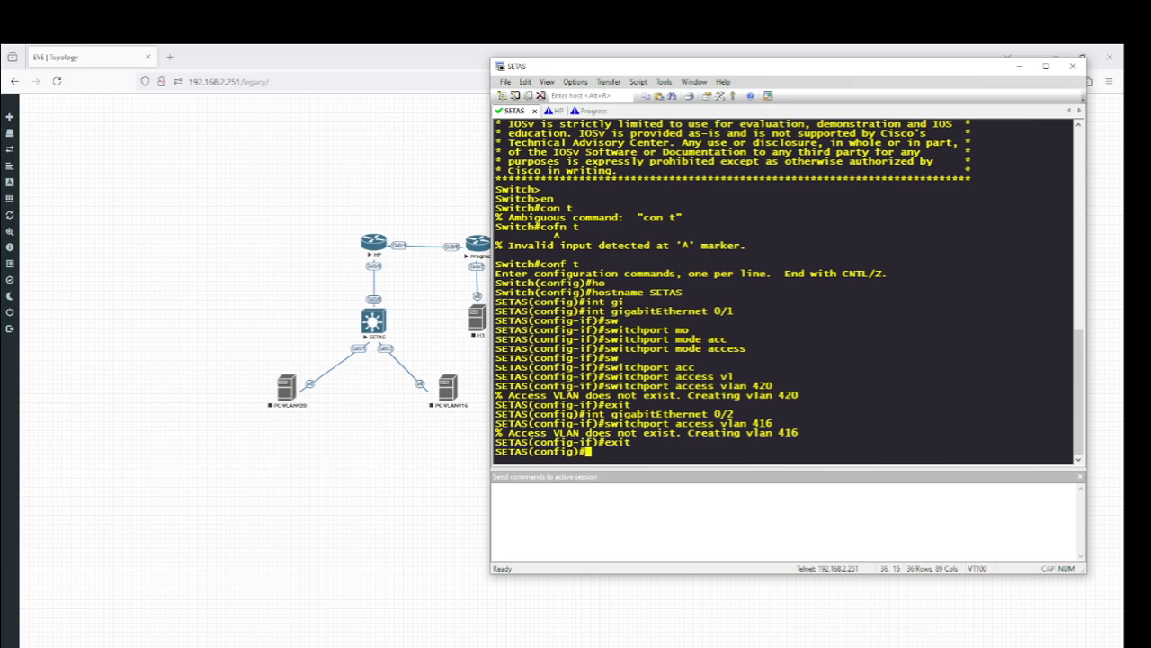
Step: Enter the configuration of interface GigabitEthernet 0/0 and set its switchport trunk encapsulation to dot1q
{"action": "type", "text": "int gi"}
{"action": "key", "text": "Tab"}
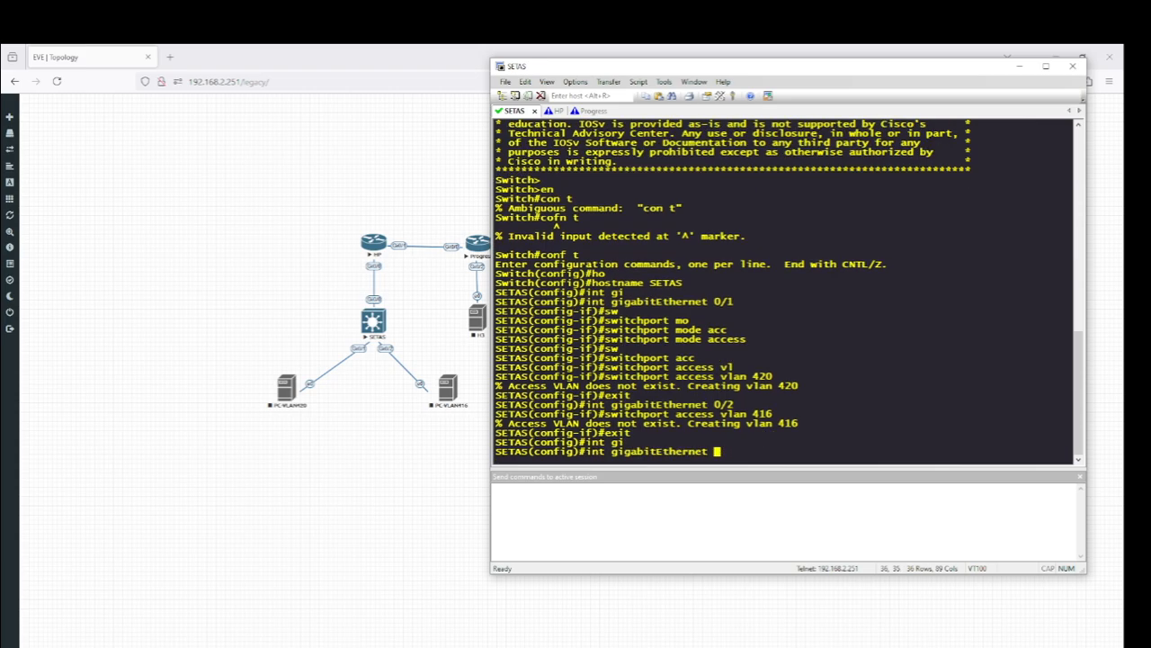
{"action": "type", "text": "0/0"}
{"action": "key", "text": "Return"}
{"action": "type", "text": "s"}
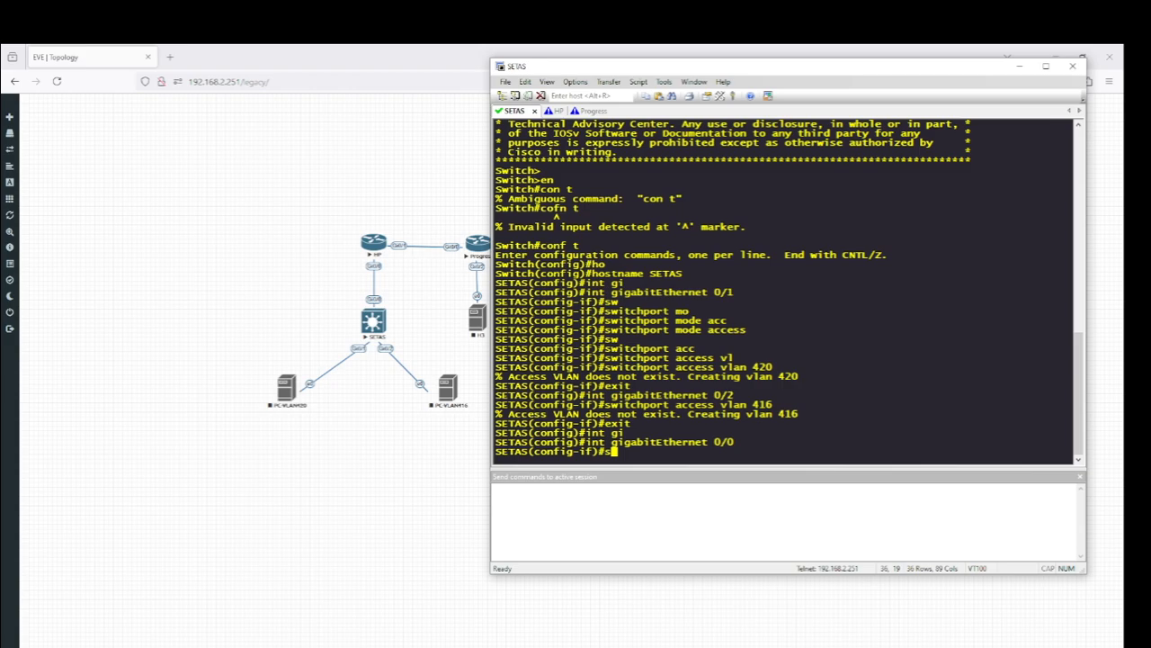
{"action": "key", "text": "BackSpace"}
{"action": "type", "text": "en"}
{"action": "key", "text": "Tab"}
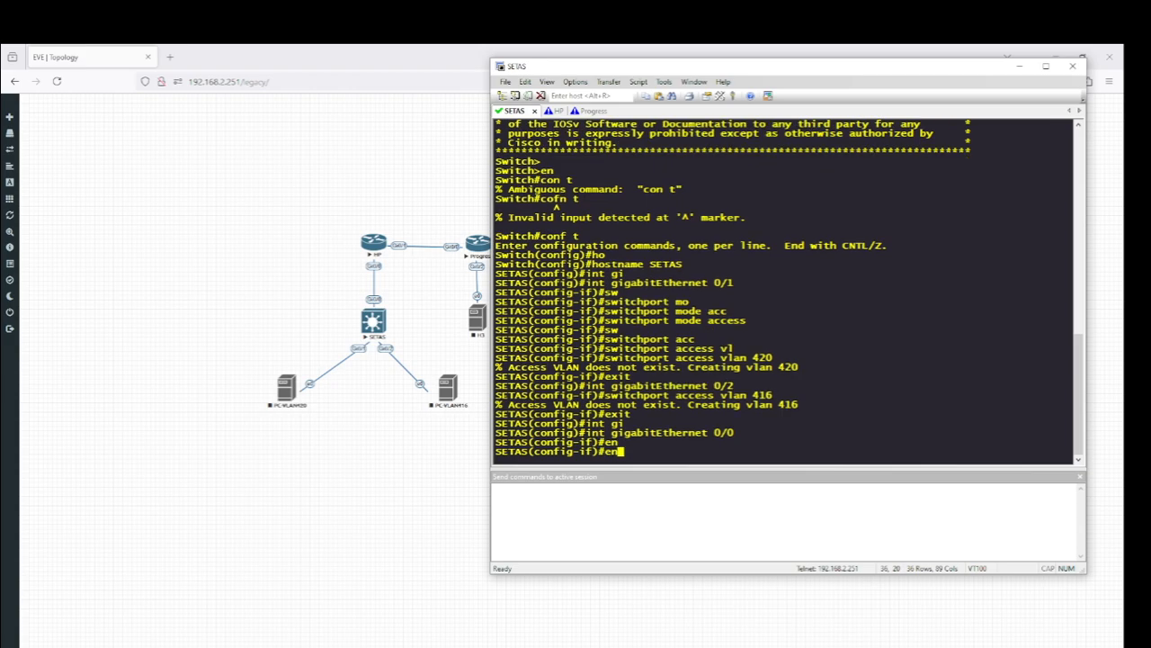
{"action": "key", "text": "BackSpace"}
{"action": "key", "text": "BackSpace"}
{"action": "type", "text": "sw"}
{"action": "key", "text": "Tab"}
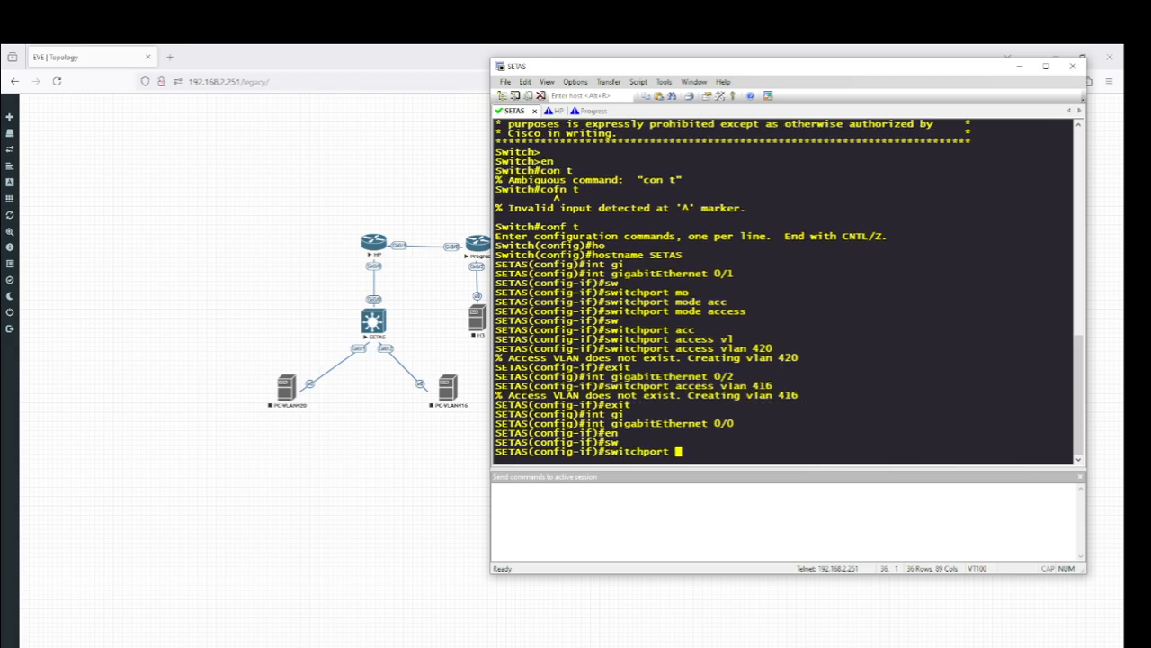
{"action": "type", "text": "tr"}
{"action": "key", "text": "Tab"}
{"action": "type", "text": "e"}
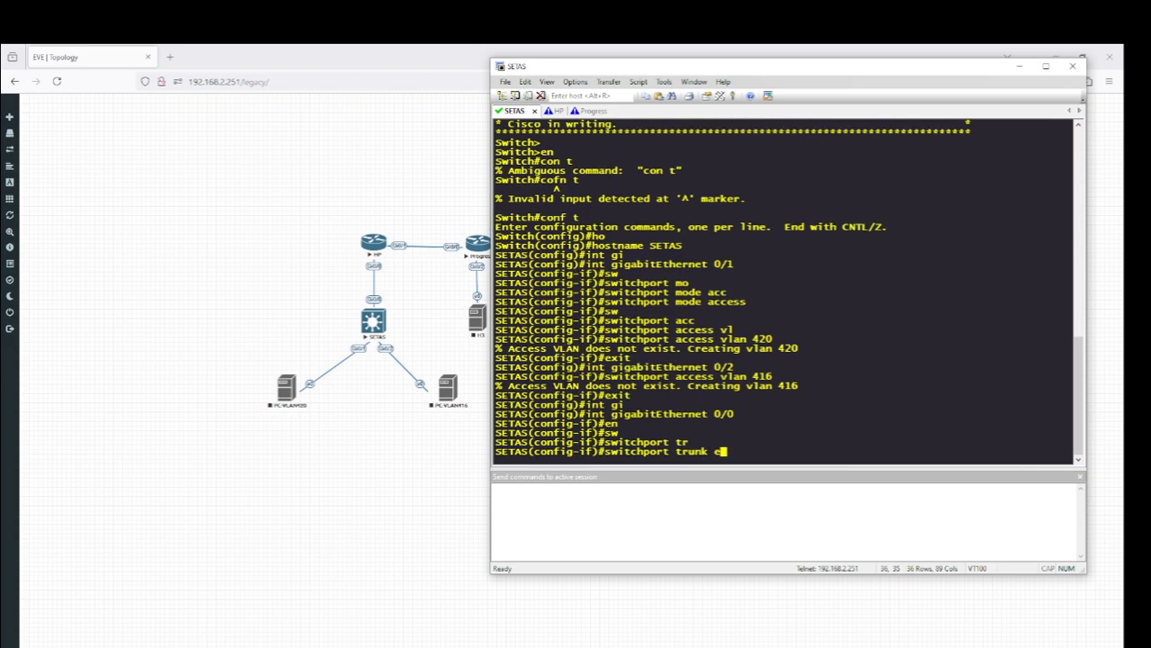
{"action": "type", "text": "n"}
{"action": "key", "text": "Tab"}
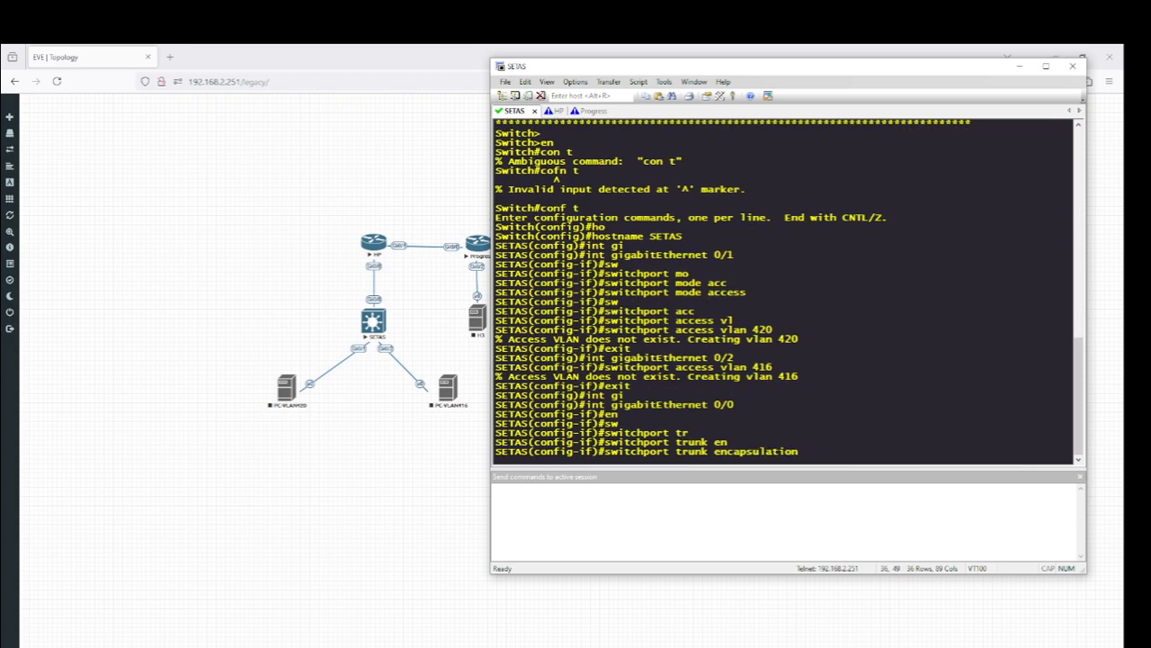
{"action": "type", "text": "d"}
{"action": "key", "text": "Tab"}
{"action": "key", "text": "Return"}
Step: Set GigabitEthernet 0/0 to switchport mode trunk
{"action": "type", "text": "sw"}
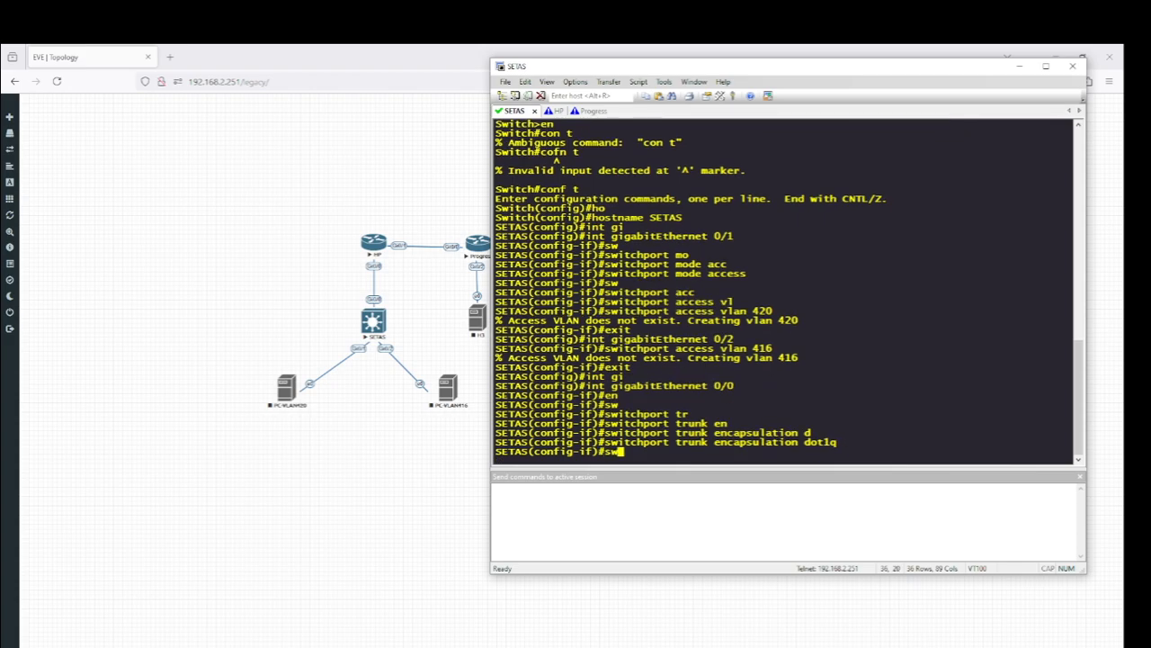
{"action": "key", "text": "Tab"}
{"action": "type", "text": "mo"}
{"action": "key", "text": "Tab"}
{"action": "type", "text": "tr"}
{"action": "key", "text": "Tab"}
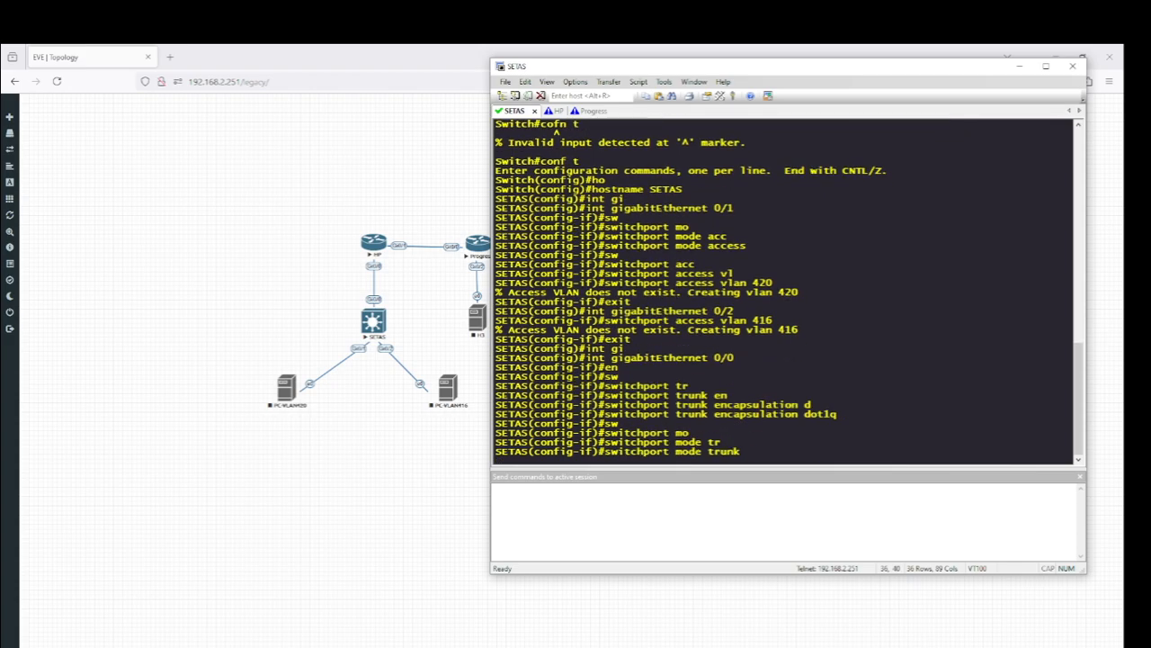
{"action": "key", "text": "Return"}
Step: Return to privileged EXEC mode with end and save the SETAS configuration with wr
{"action": "type", "text": "end"}
{"action": "key", "text": "Return"}
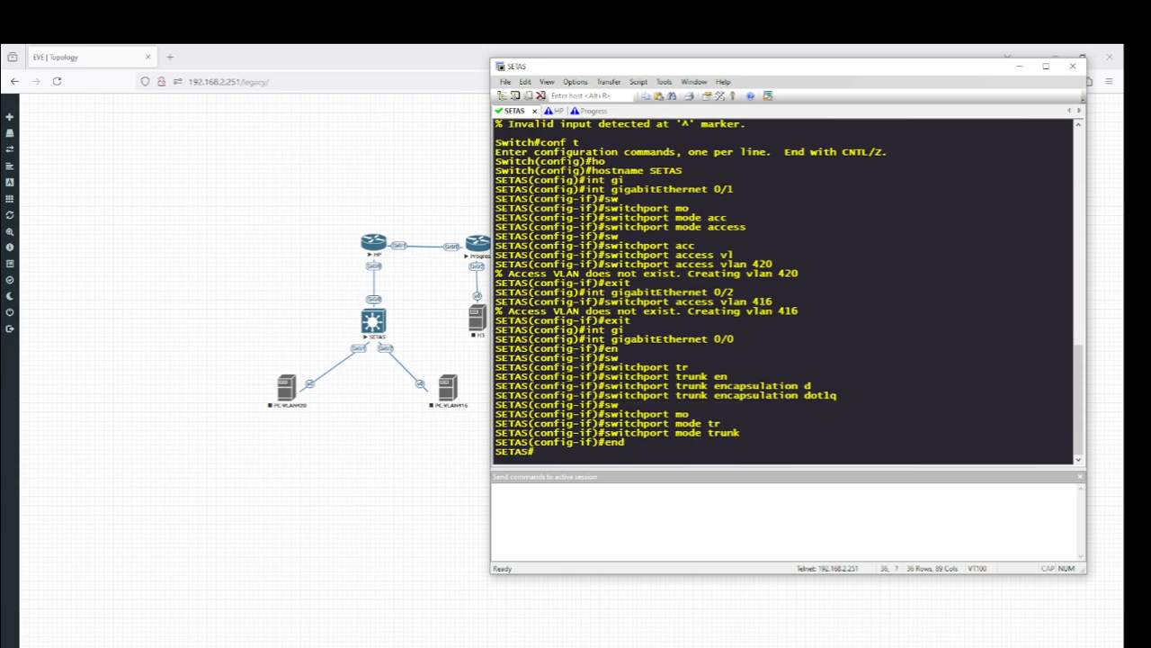
{"action": "type", "text": "wr"}
{"action": "key", "text": "Return"}
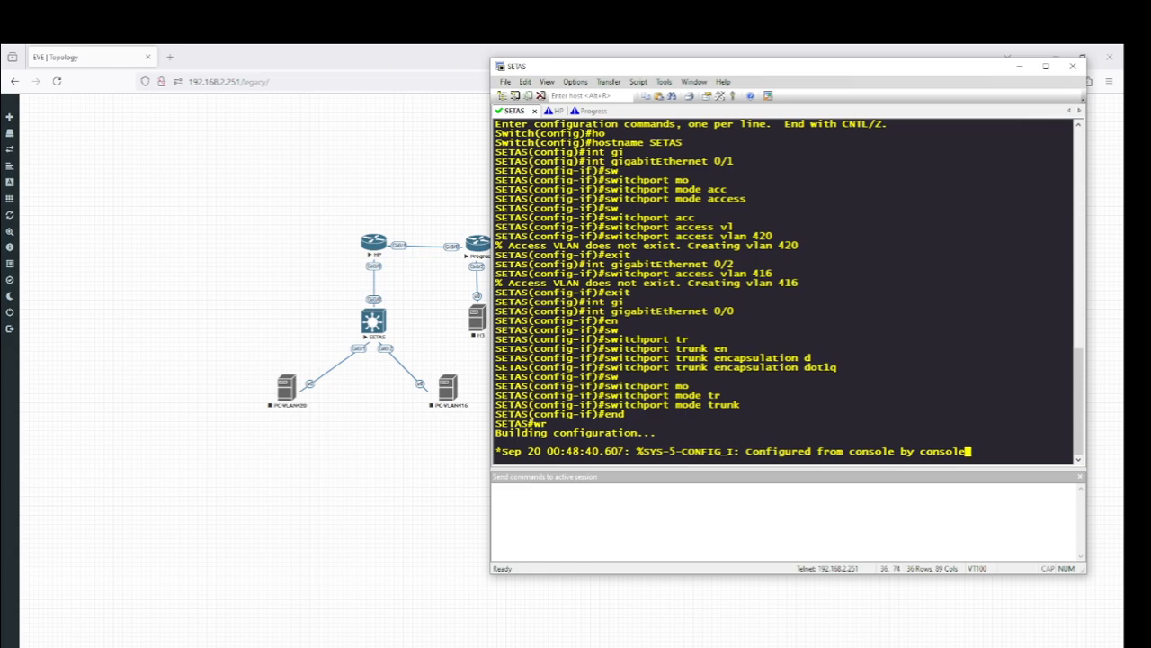
{"action": "key", "text": "Return"}
{"action": "key", "text": "Return"}
{"action": "key", "text": "Return"}
Step: Check the status of the SETAS interfaces with sh ip int b
{"action": "type", "text": "sh ip int b"}
{"action": "key", "text": "Return"}
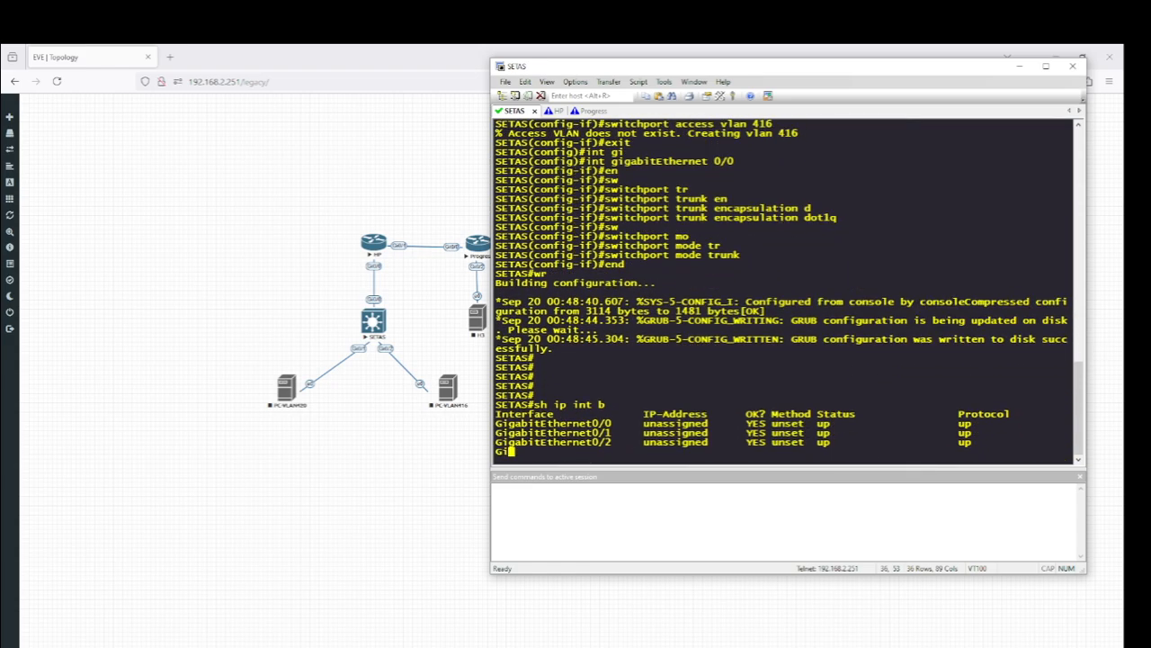
{"action": "key", "text": "Return"}
{"action": "key", "text": "Return"}
{"action": "key", "text": "Return"}
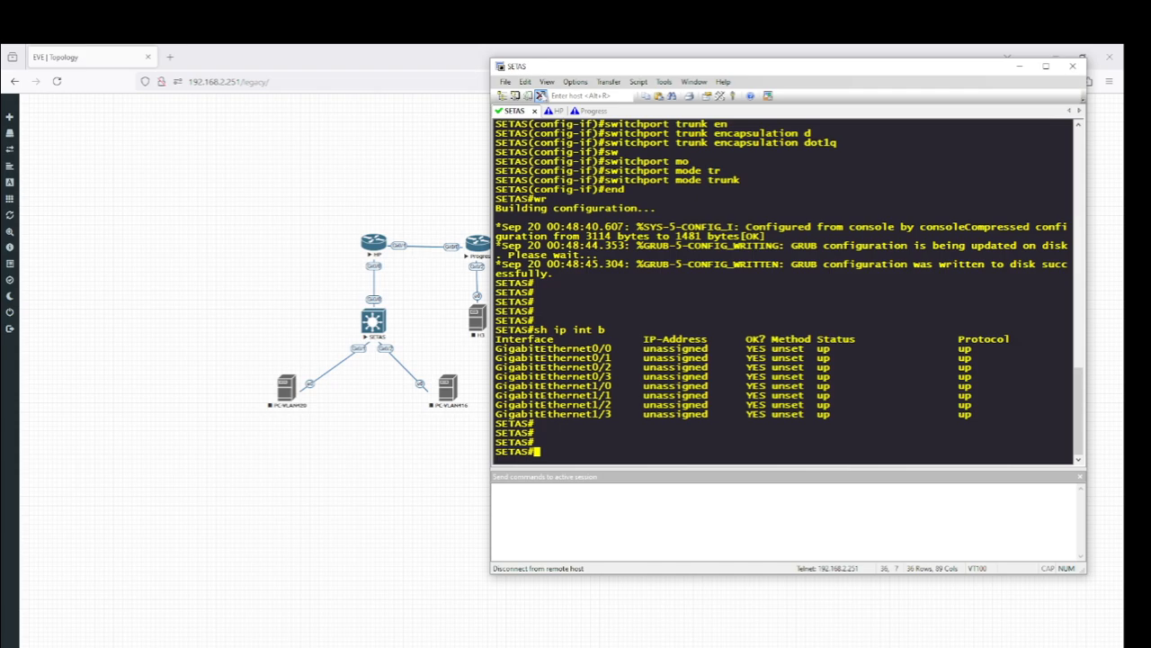
Step: Switch to the HP router's console and answer no to the initial configuration dialog
{"action": "left_click", "coordinate": [556, 111]}
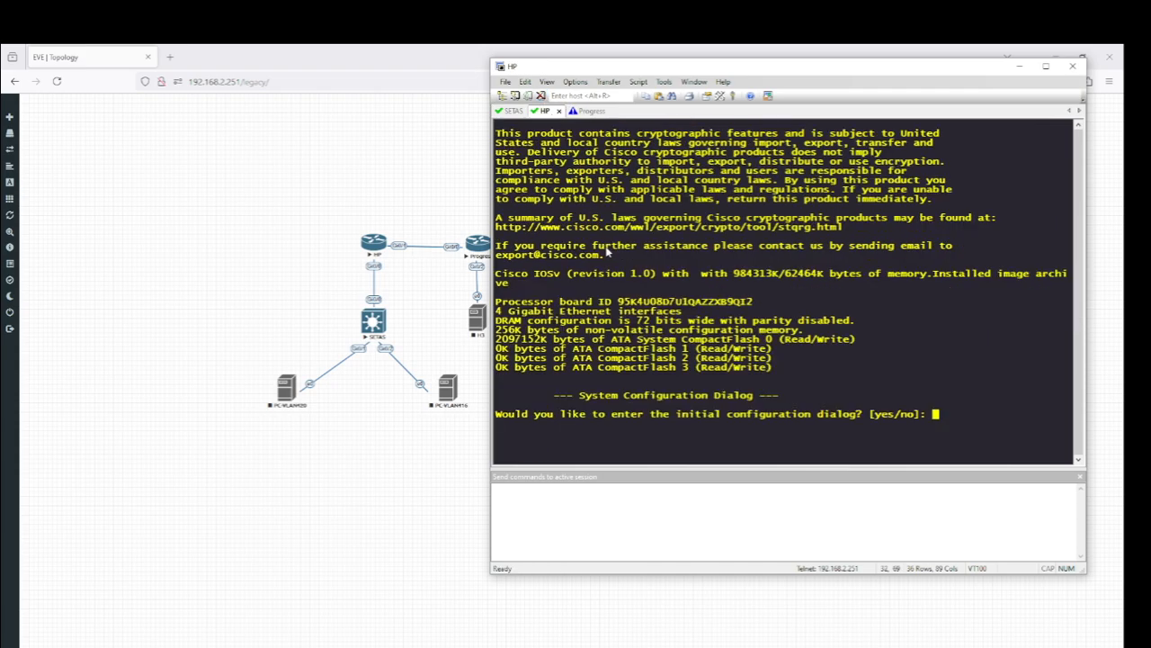
{"action": "type", "text": "no"}
Step: Close the duplicate LAB0-Subnetting.txt notes, switch to the remaining copy in Notepad and go to its VLAN 416 section
{"action": "left_click", "coordinate": [408, 644]}
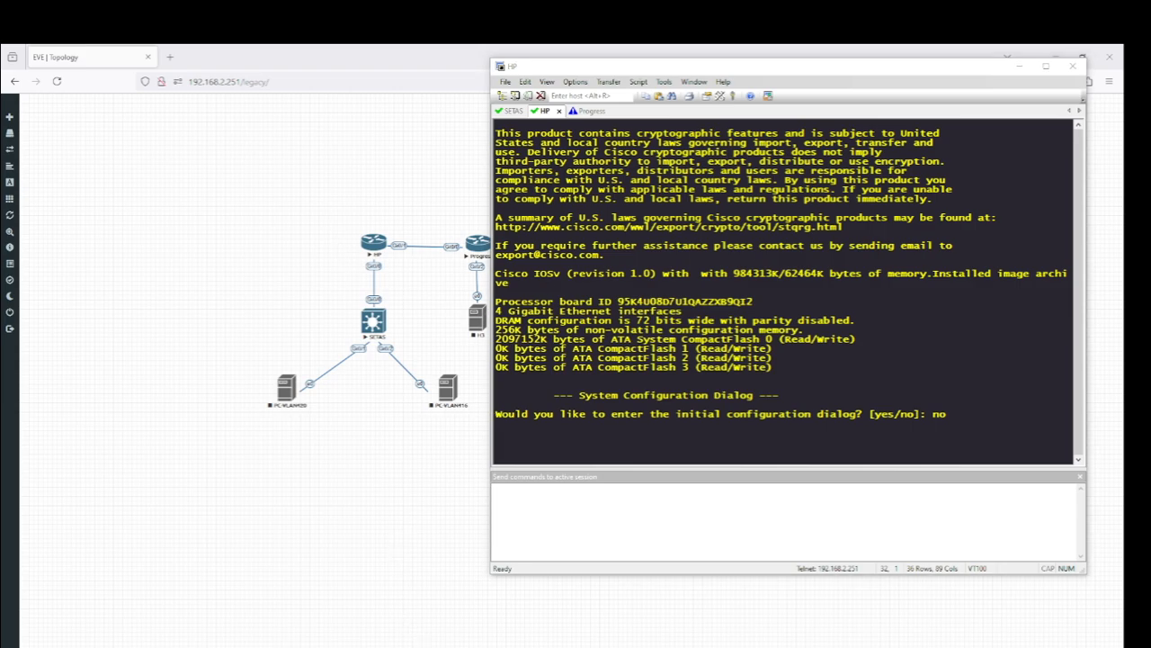
{"action": "mouse_move", "coordinate": [615, 612]}
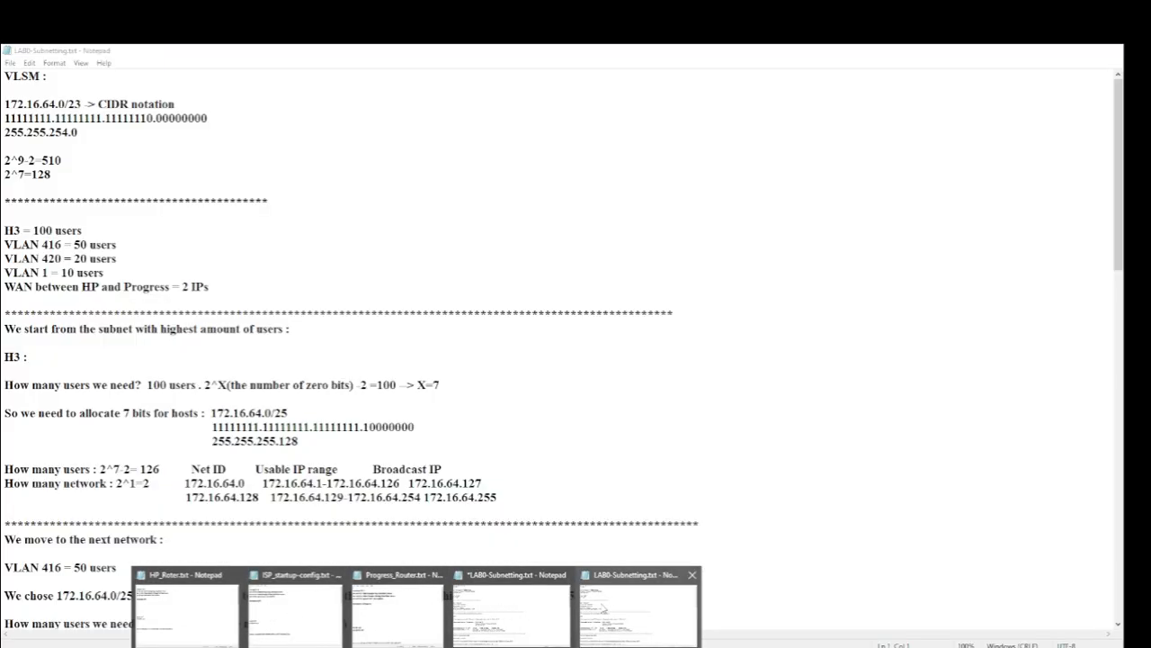
{"action": "left_click", "coordinate": [692, 574]}
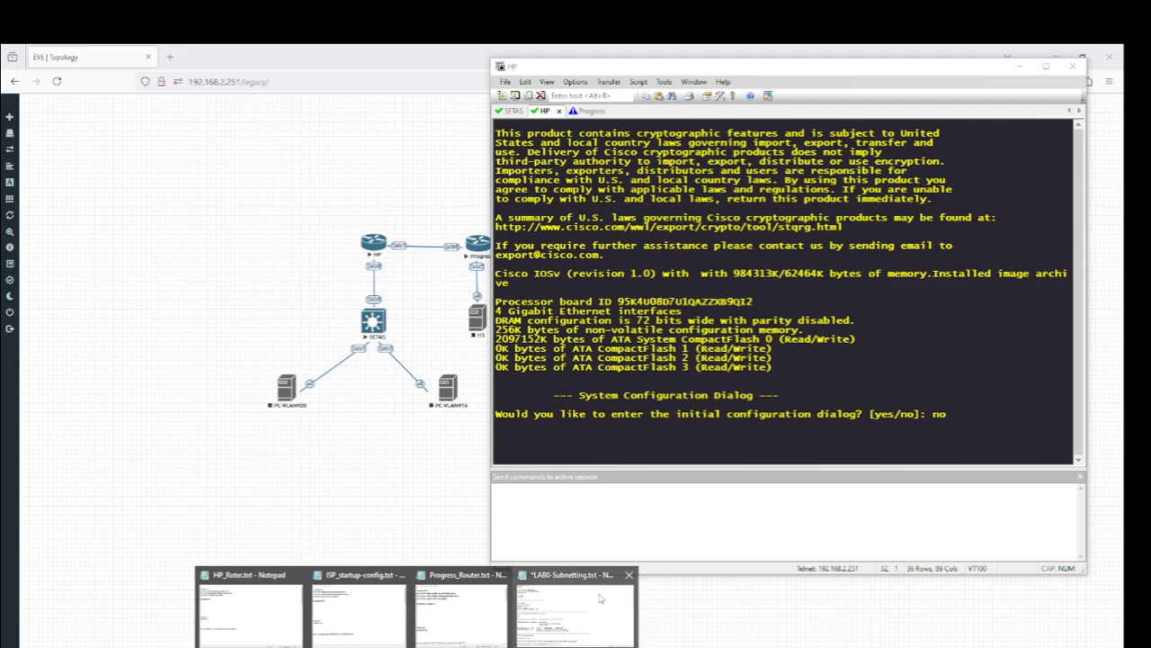
{"action": "left_click", "coordinate": [600, 598]}
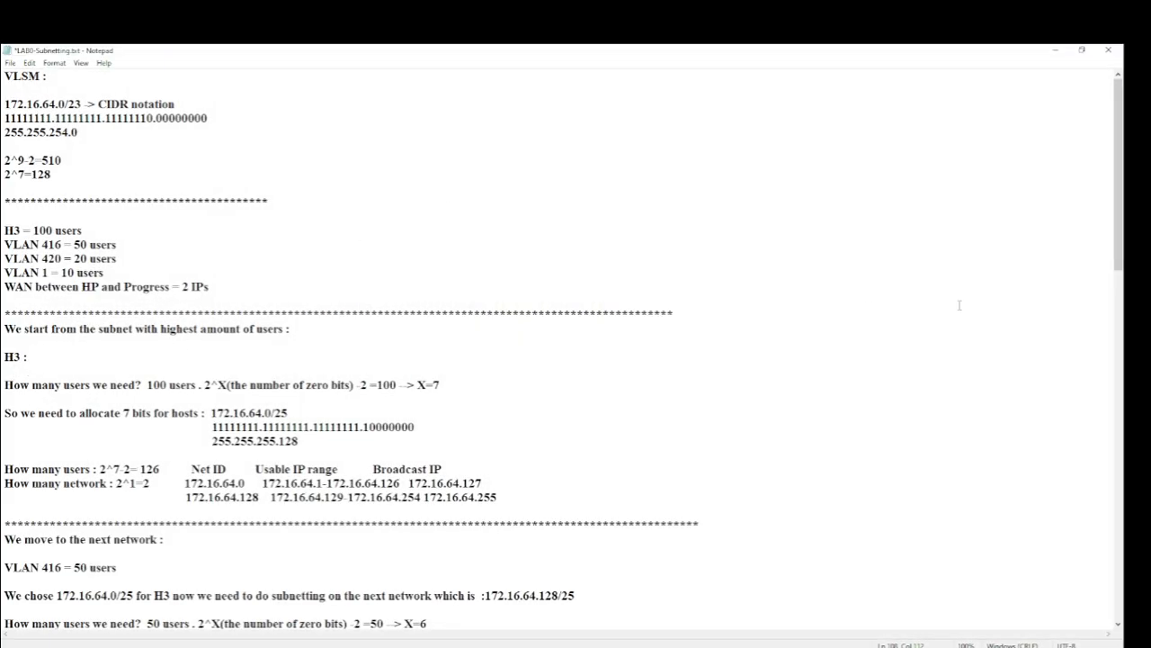
{"action": "left_click_drag", "start_coordinate": [1117, 158], "coordinate": [1104, 247]}
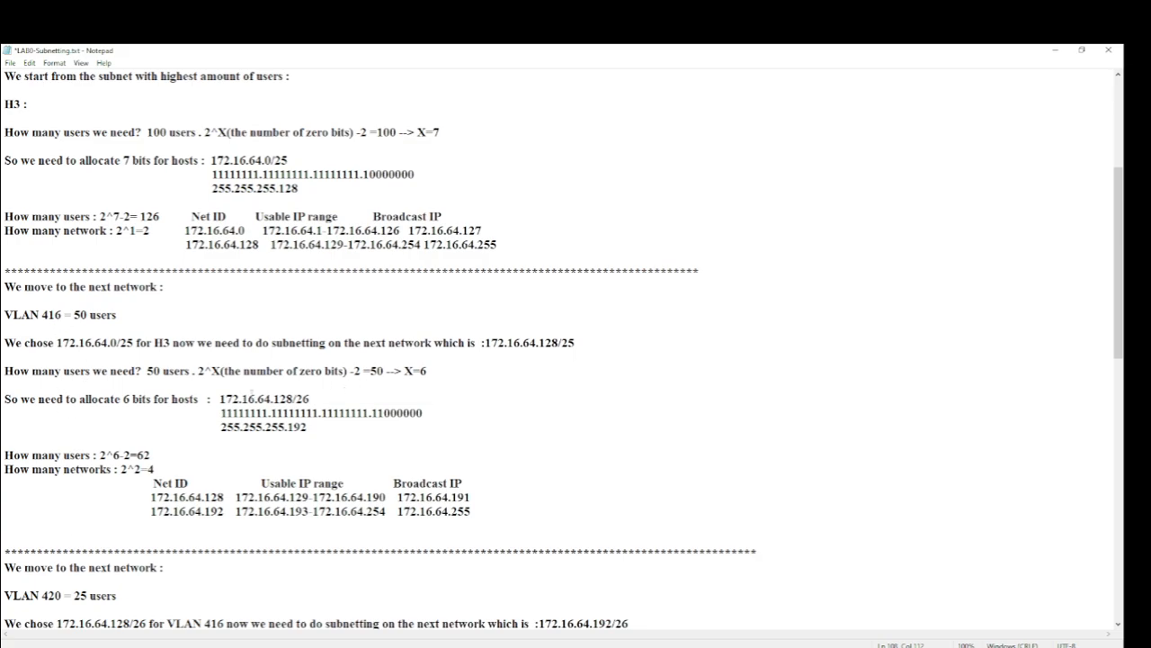
Step: Restore and narrow the subnetting notes window, and place it side by side with the HP console
{"action": "left_click_drag", "start_coordinate": [509, 49], "coordinate": [250, 46]}
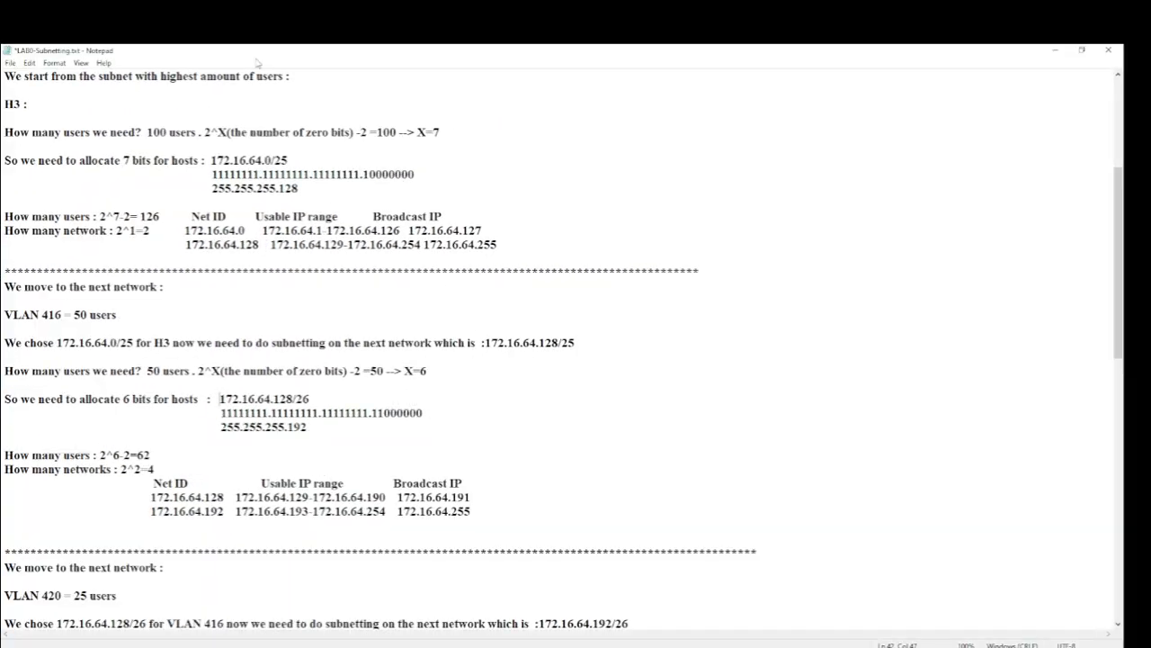
{"action": "double_click", "coordinate": [338, 48]}
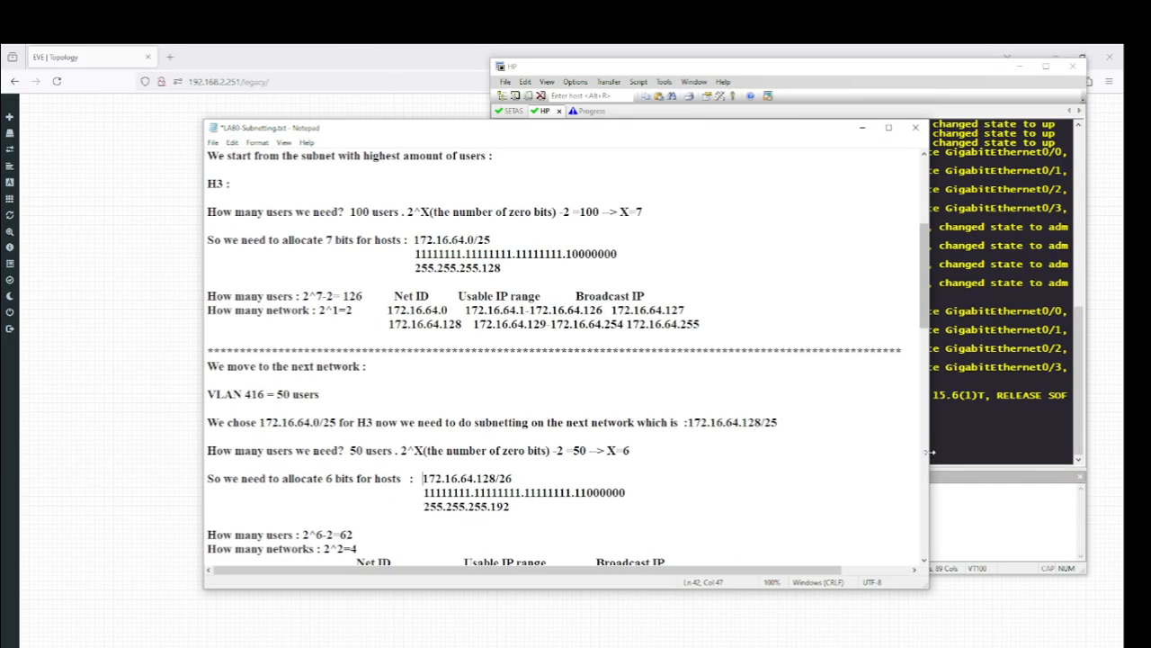
{"action": "left_click_drag", "start_coordinate": [928, 462], "coordinate": [774, 474]}
{"action": "left_click_drag", "start_coordinate": [366, 126], "coordinate": [120, 107]}
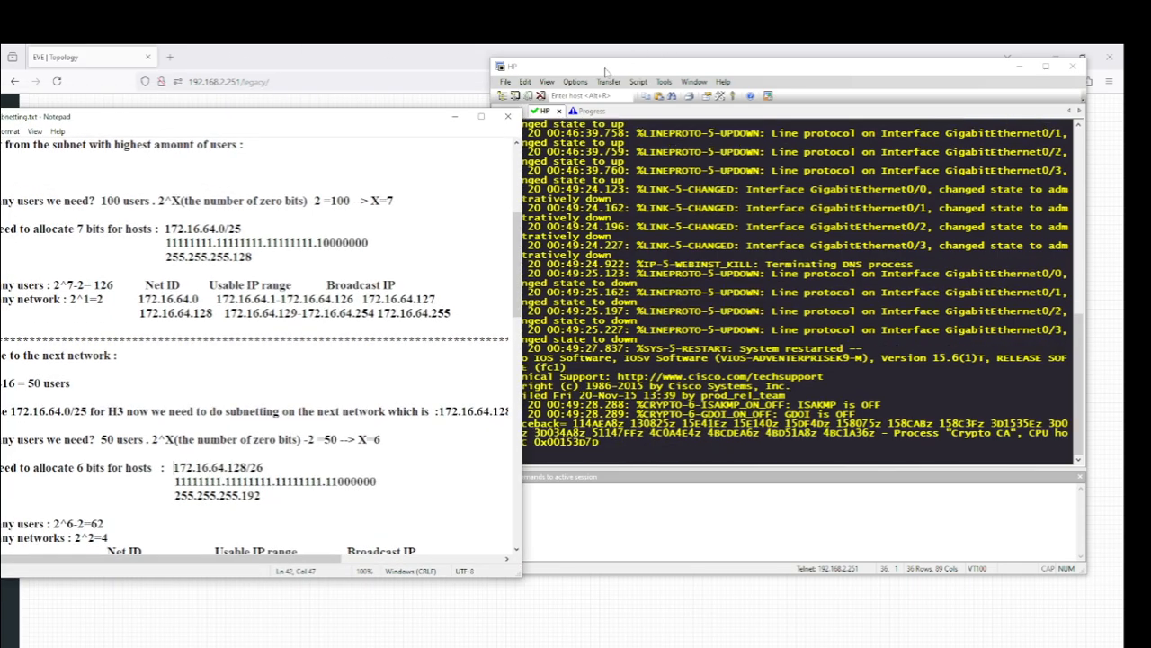
{"action": "left_click_drag", "start_coordinate": [605, 72], "coordinate": [659, 78]}
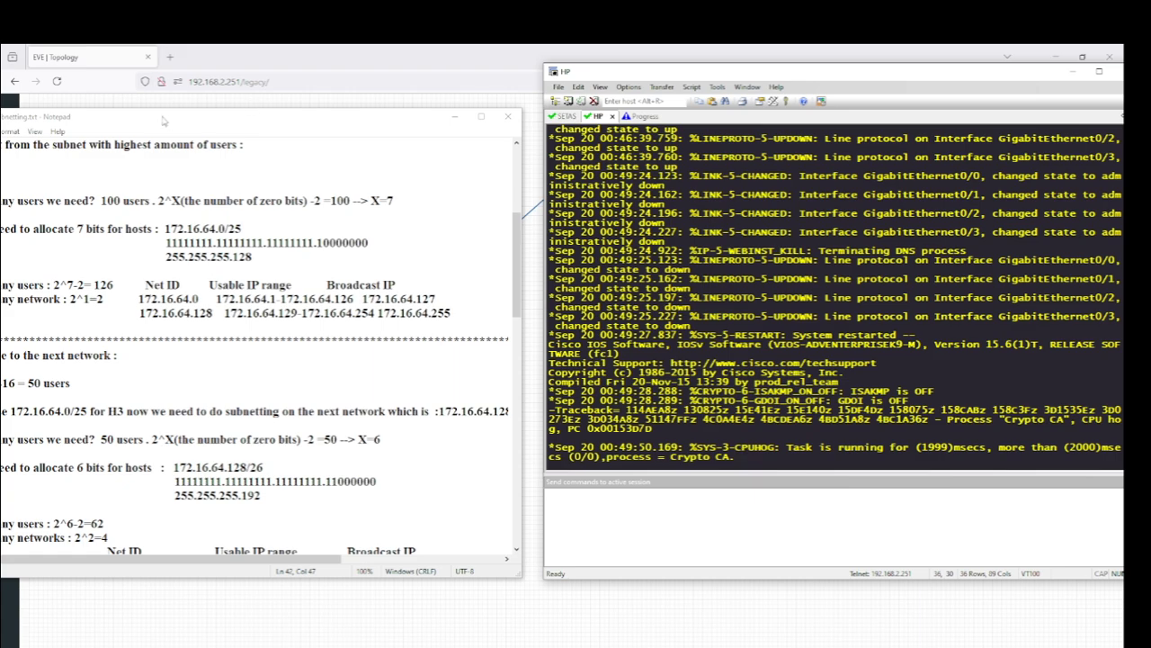
{"action": "left_click_drag", "start_coordinate": [168, 122], "coordinate": [233, 96]}
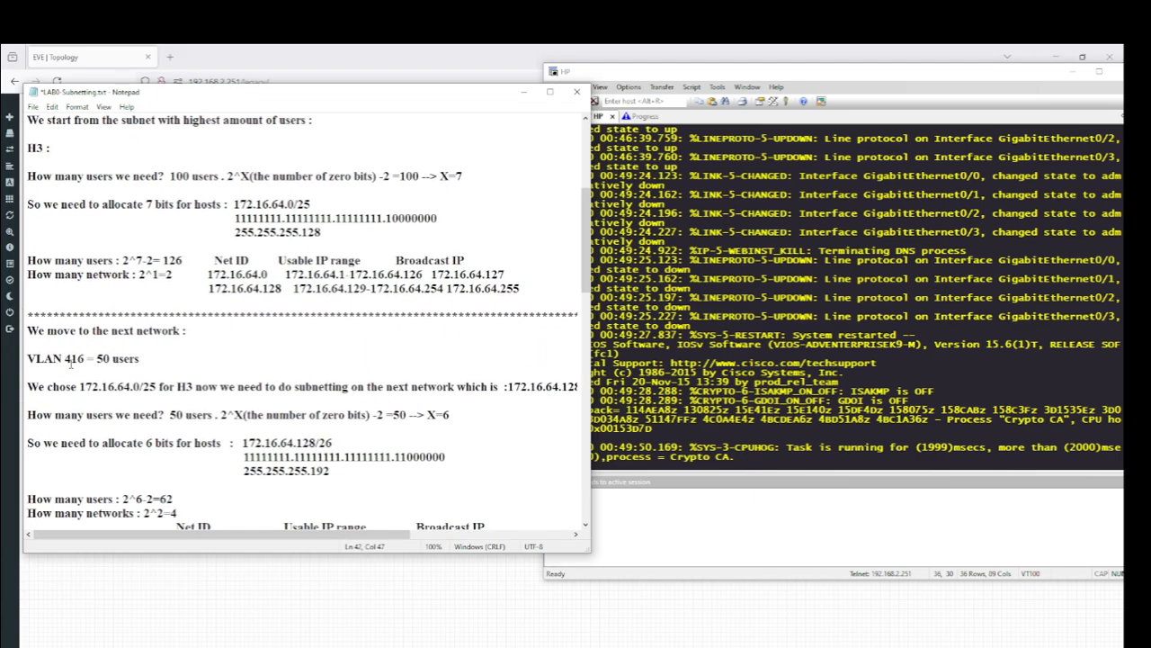
Step: Check the VLAN 416 subnet, mask and usable IP range in the subnetting notes
{"action": "key", "text": "shift+Right"}
{"action": "key", "text": "shift+Right"}
{"action": "key", "text": "shift+Right"}
{"action": "key", "text": "shift+Right"}
{"action": "key", "text": "shift+Right"}
{"action": "scroll", "coordinate": [301, 505], "scroll_direction": "down", "scroll_amount": 1}
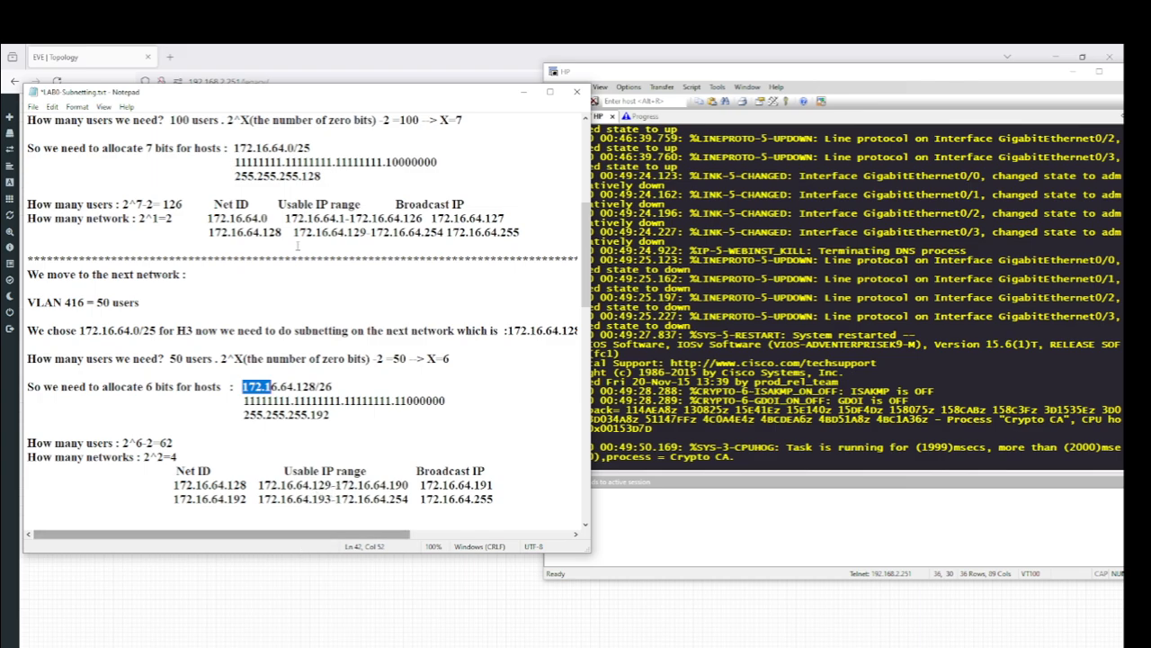
Step: Bring the HP console clear of the notes and enter the router's privileged EXEC mode with en
{"action": "left_click_drag", "start_coordinate": [733, 75], "coordinate": [755, 85]}
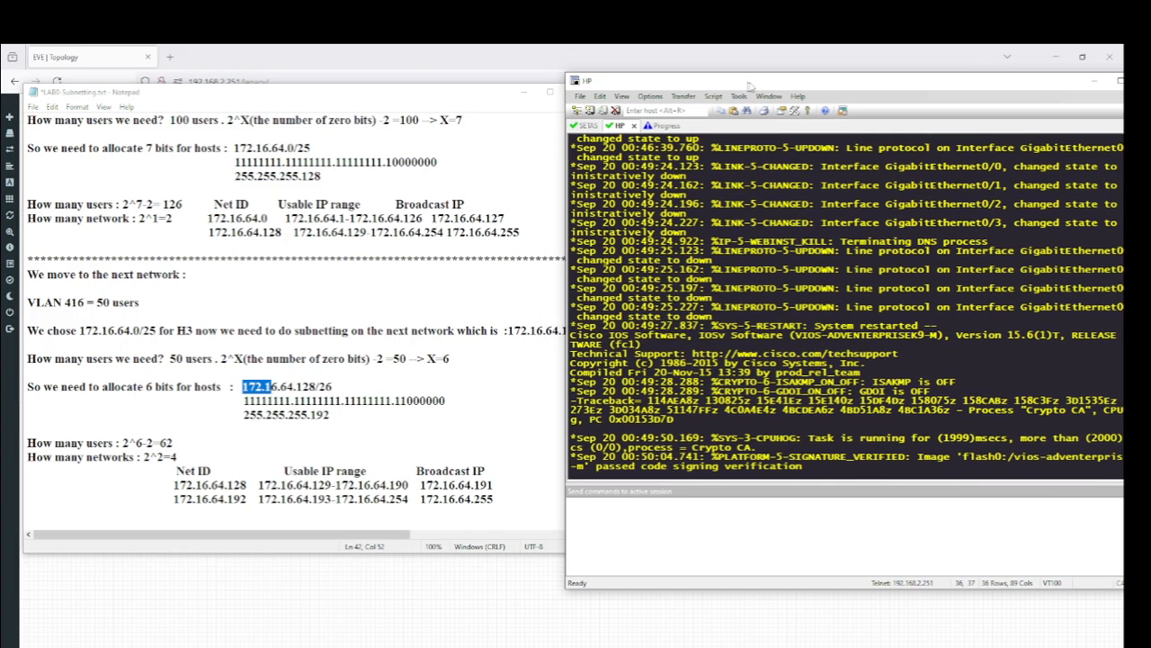
{"action": "key", "text": "Return"}
{"action": "key", "text": "Return"}
{"action": "key", "text": "Return"}
{"action": "key", "text": "Return"}
{"action": "key", "text": "Return"}
{"action": "key", "text": "Return"}
{"action": "key", "text": "Return"}
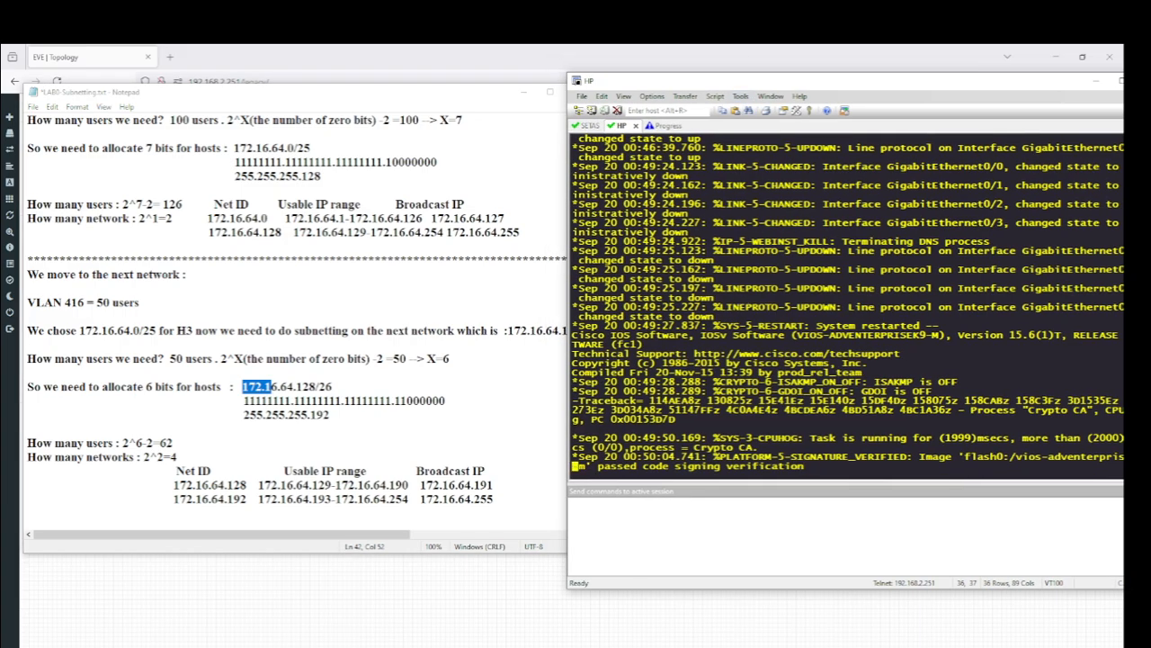
{"action": "type", "text": "en"}
{"action": "key", "text": "Return"}
{"action": "key", "text": "Return"}
{"action": "key", "text": "Return"}
{"action": "key", "text": "Return"}
{"action": "key", "text": "Return"}
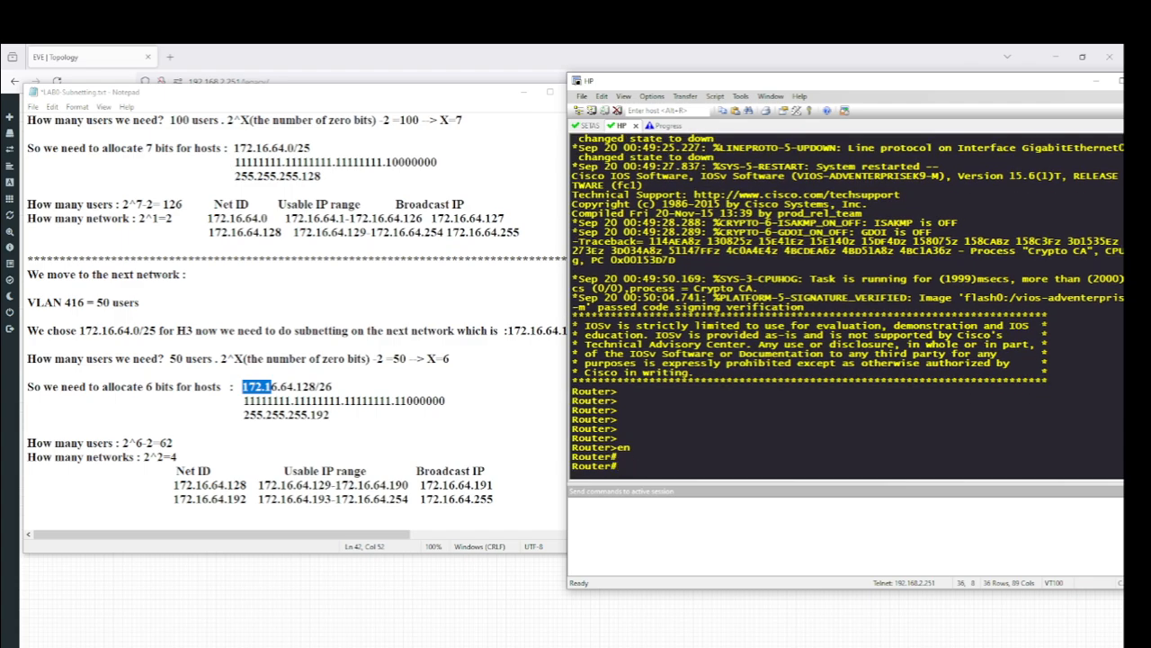
Step: Enter global configuration mode with conf t and set the router's hostname to HP
{"action": "type", "text": "conf t"}
{"action": "key", "text": "Return"}
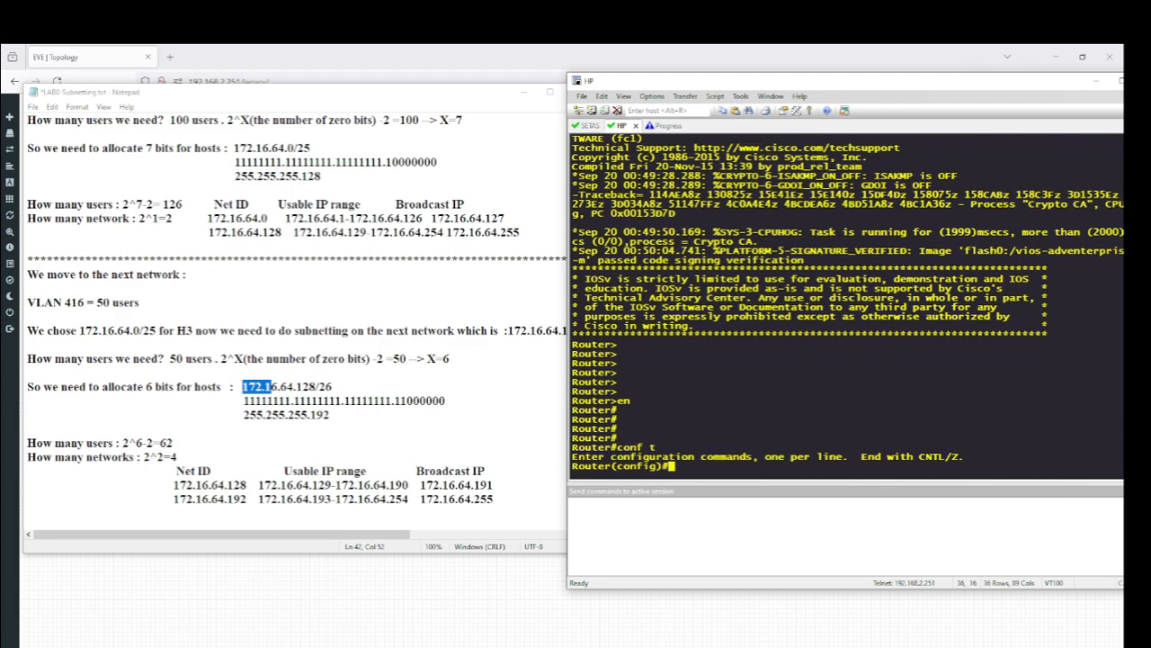
{"action": "type", "text": "ho"}
{"action": "key", "text": "Tab"}
{"action": "type", "text": "HP"}
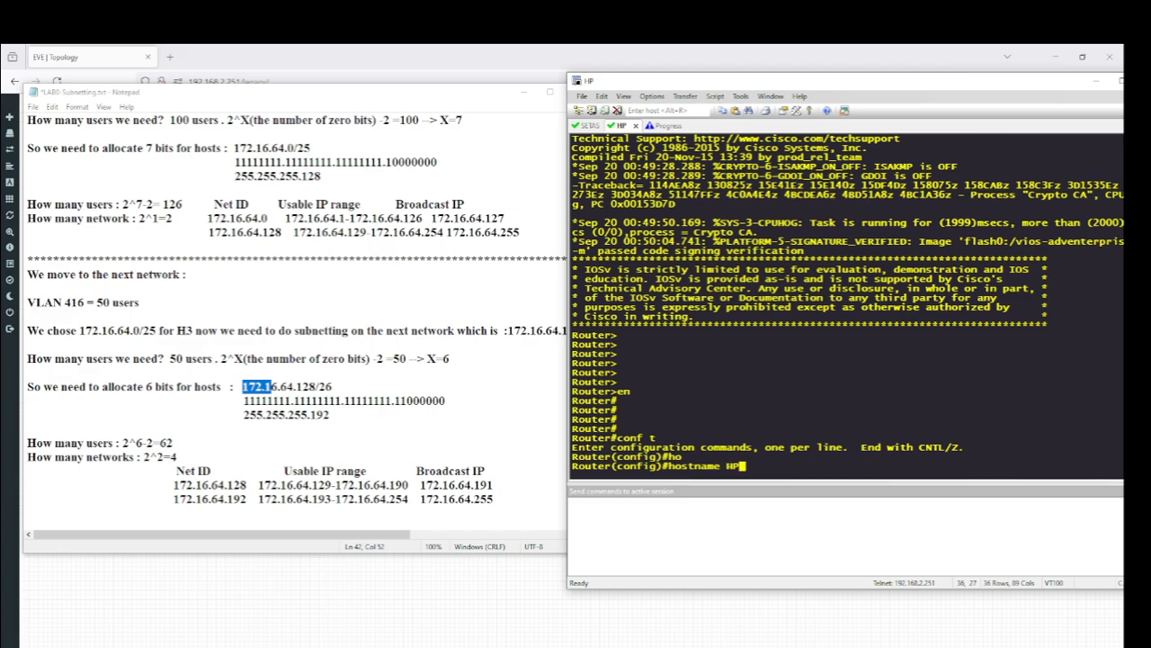
{"action": "key", "text": "Return"}
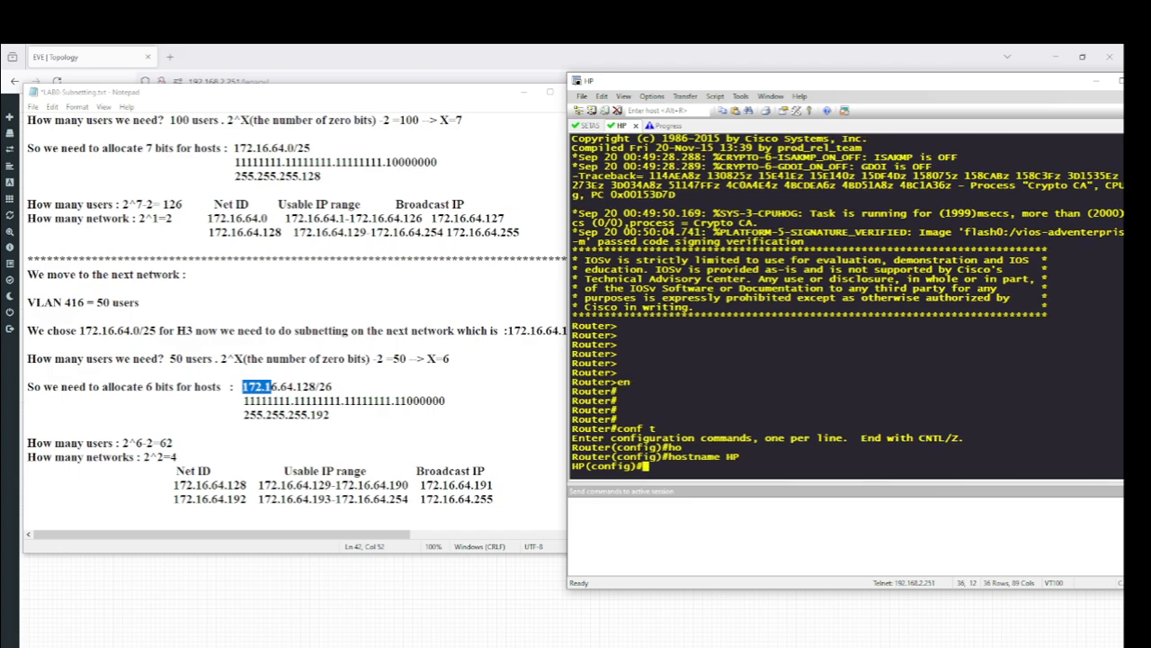
Step: Check HP's interface toward SETAS in the lab diagram and EVE-NG topology, and enter subinterface GigabitEthernet 0/0.416 on HP
{"action": "type", "text": "int gi"}
{"action": "key", "text": "Tab"}
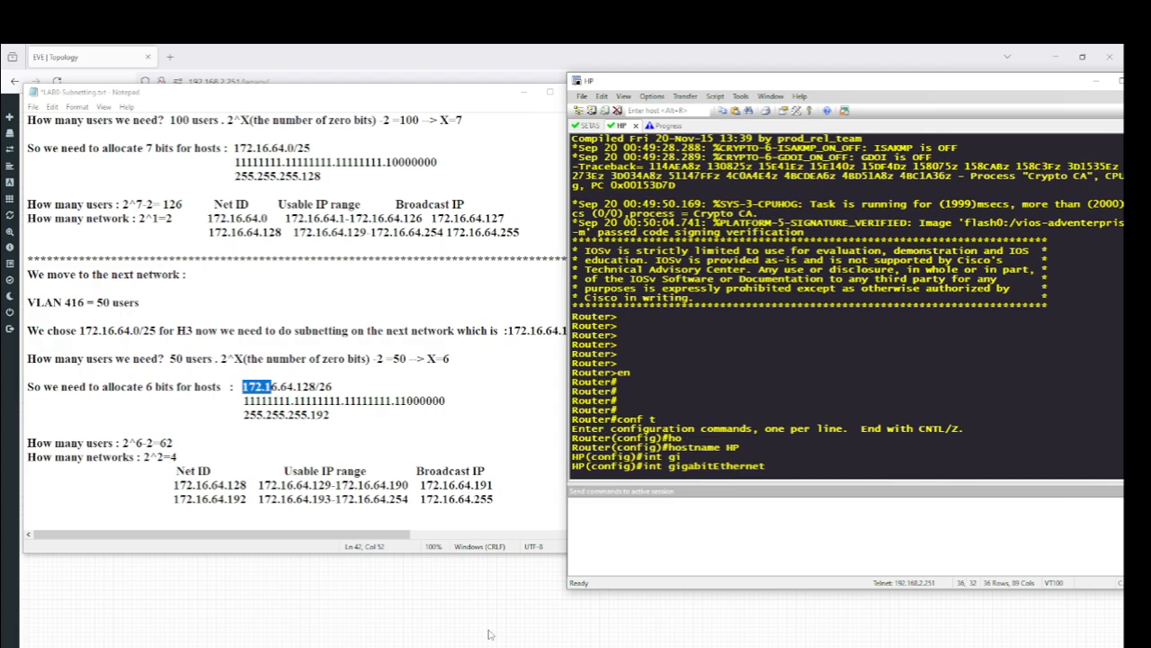
{"action": "key", "text": "alt+Tab"}
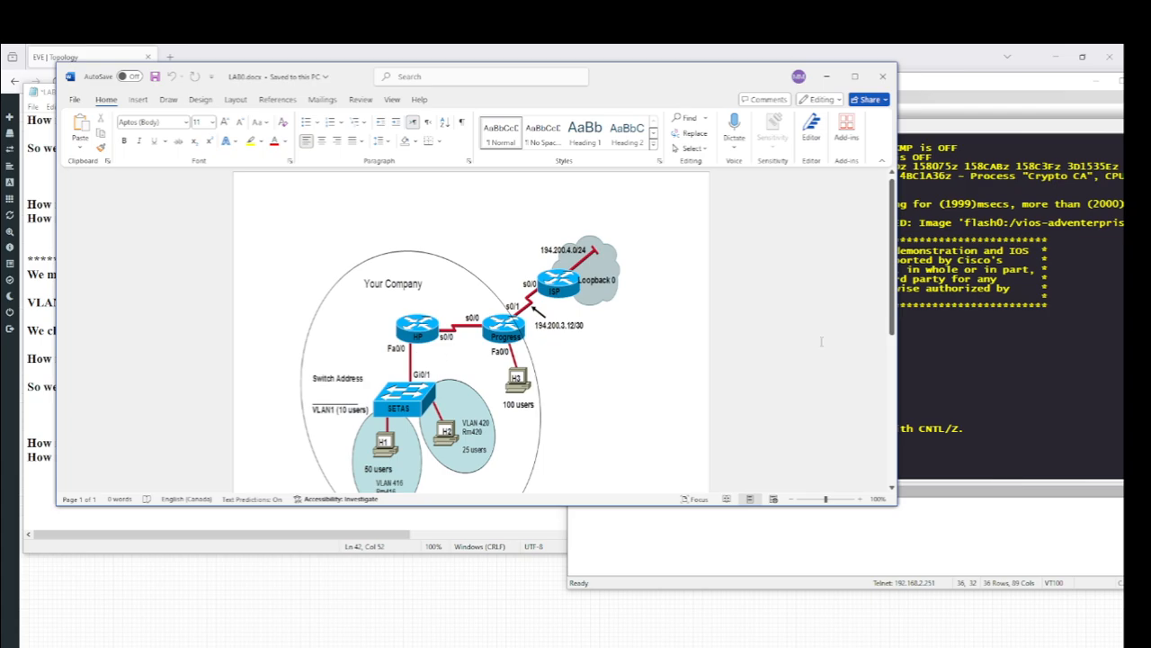
{"action": "left_click", "coordinate": [960, 343]}
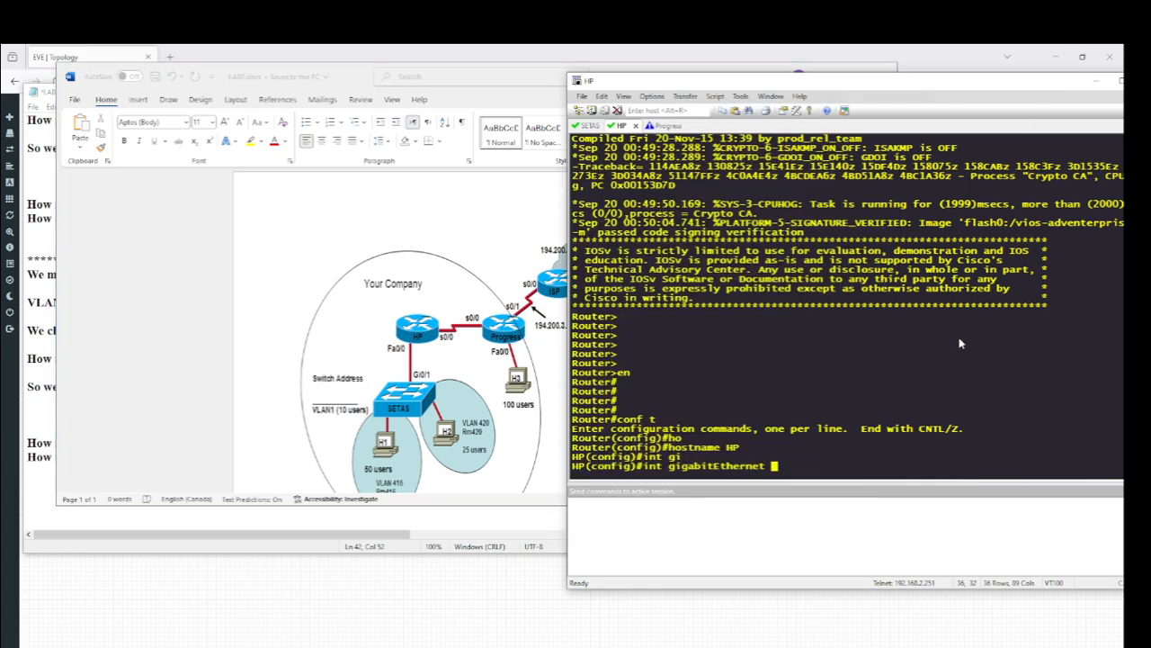
{"action": "type", "text": "0"}
{"action": "left_click", "coordinate": [479, 606]}
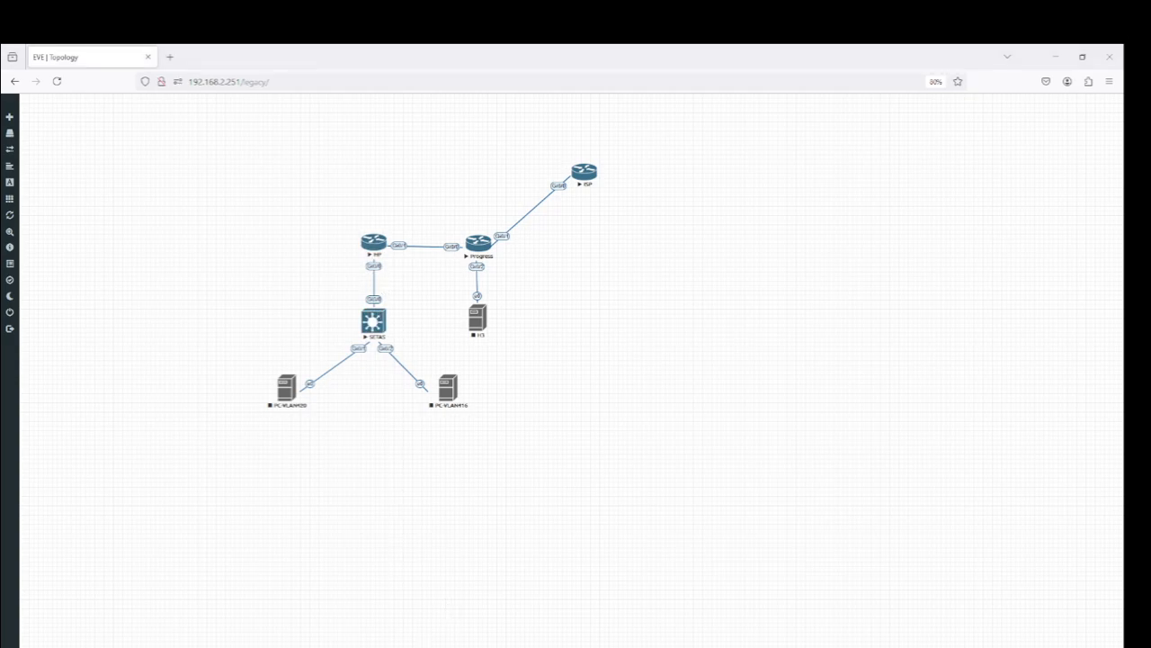
{"action": "left_click", "coordinate": [216, 644]}
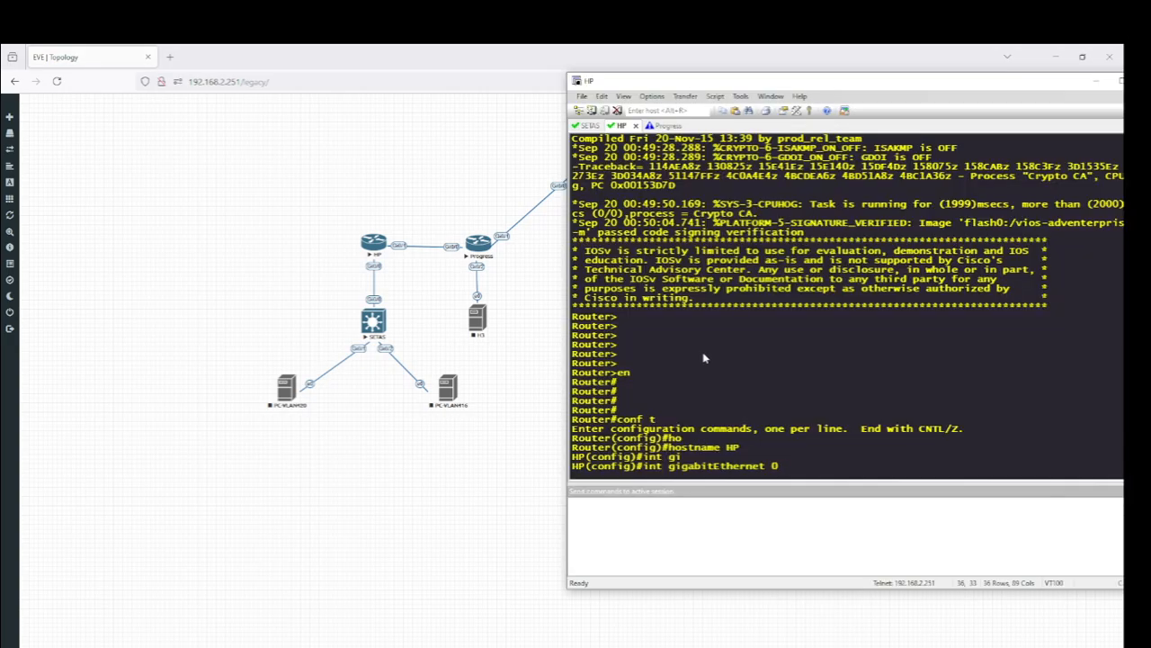
{"action": "type", "text": "/0.416"}
{"action": "key", "text": "Return"}
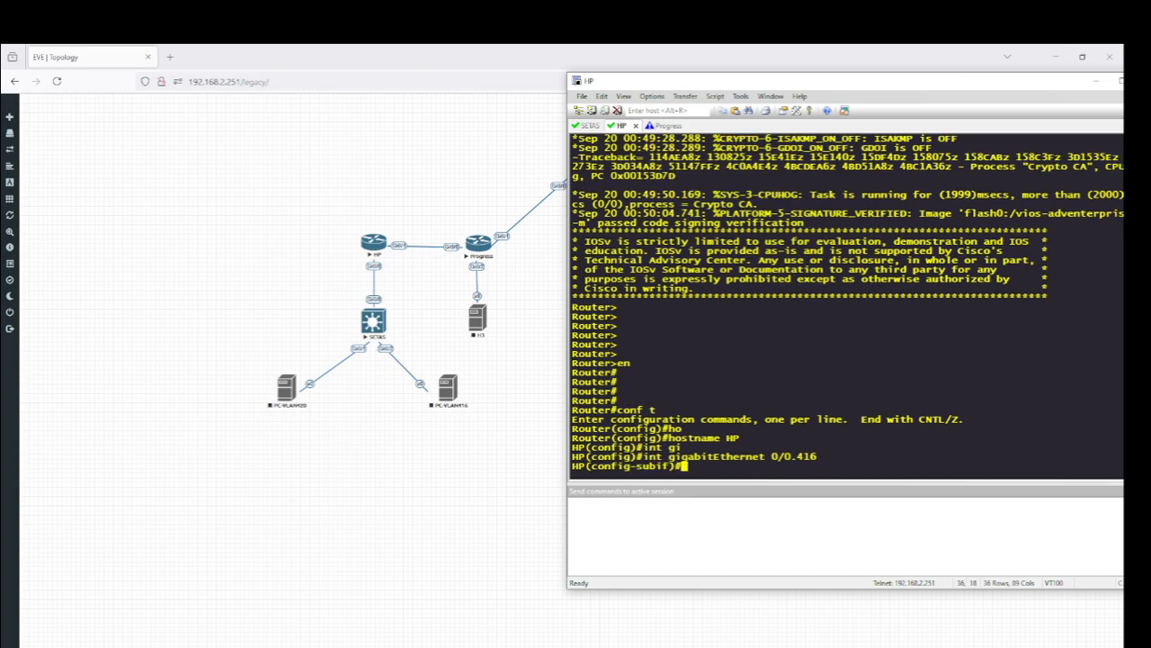
Step: Set the 0/0.416 subinterface's encapsulation to dot1Q 416
{"action": "type", "text": "en"}
{"action": "key", "text": "Tab"}
{"action": "type", "text": "d"}
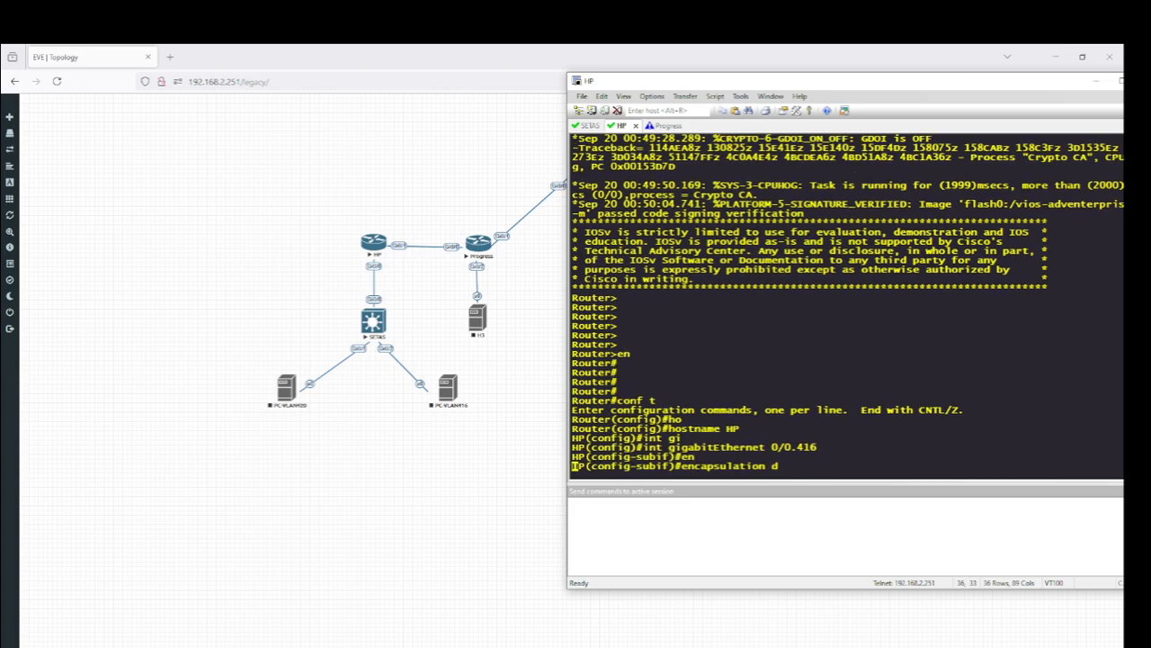
{"action": "key", "text": "Tab"}
{"action": "type", "text": "416"}
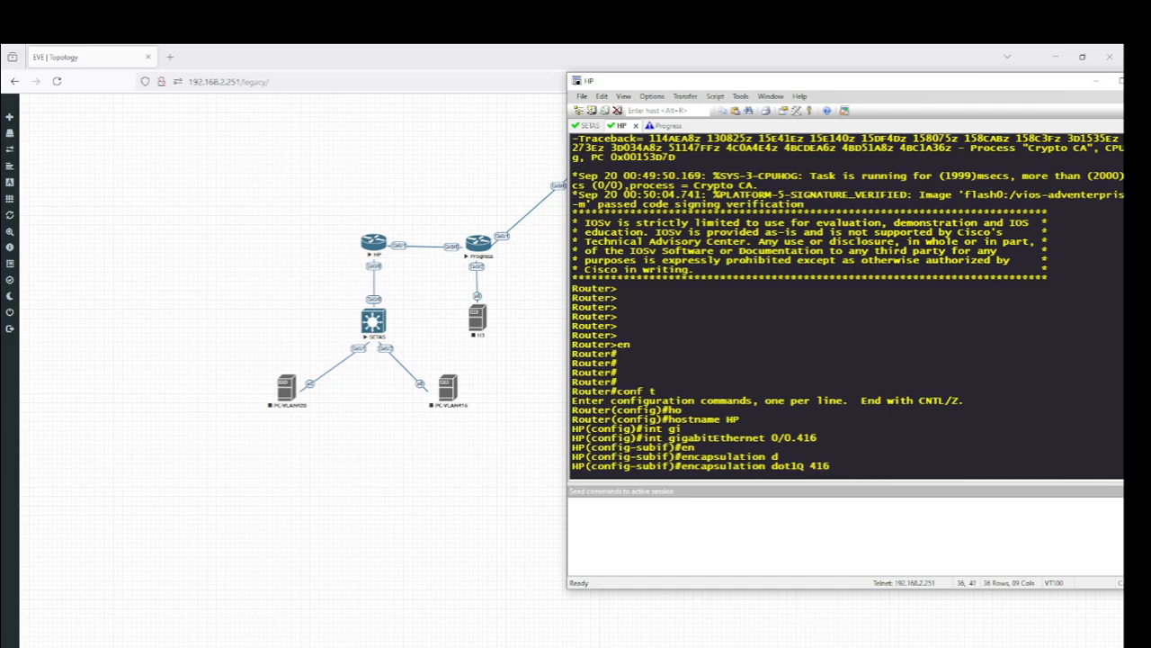
{"action": "key", "text": "Return"}
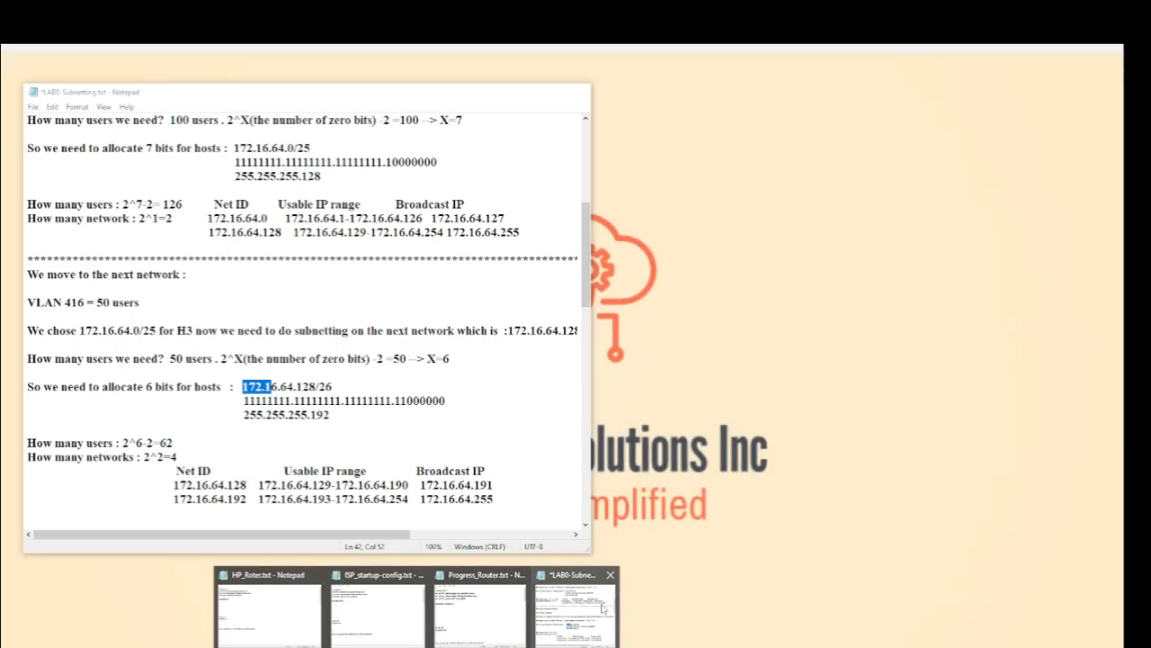
Step: Using the VLAN 416 subnetting notes, assign IP address 172.16.64.129 with mask 255.255.255.192 to the 0/0.416 subinterface
{"action": "left_click", "coordinate": [598, 610]}
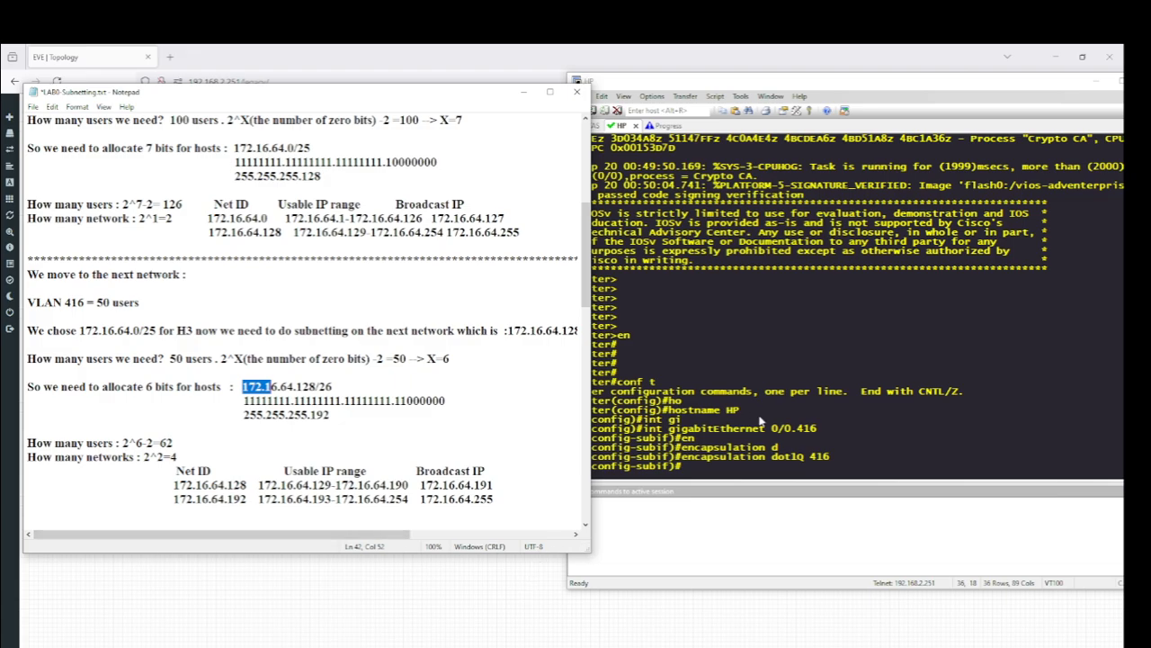
{"action": "left_click_drag", "start_coordinate": [583, 551], "coordinate": [520, 595]}
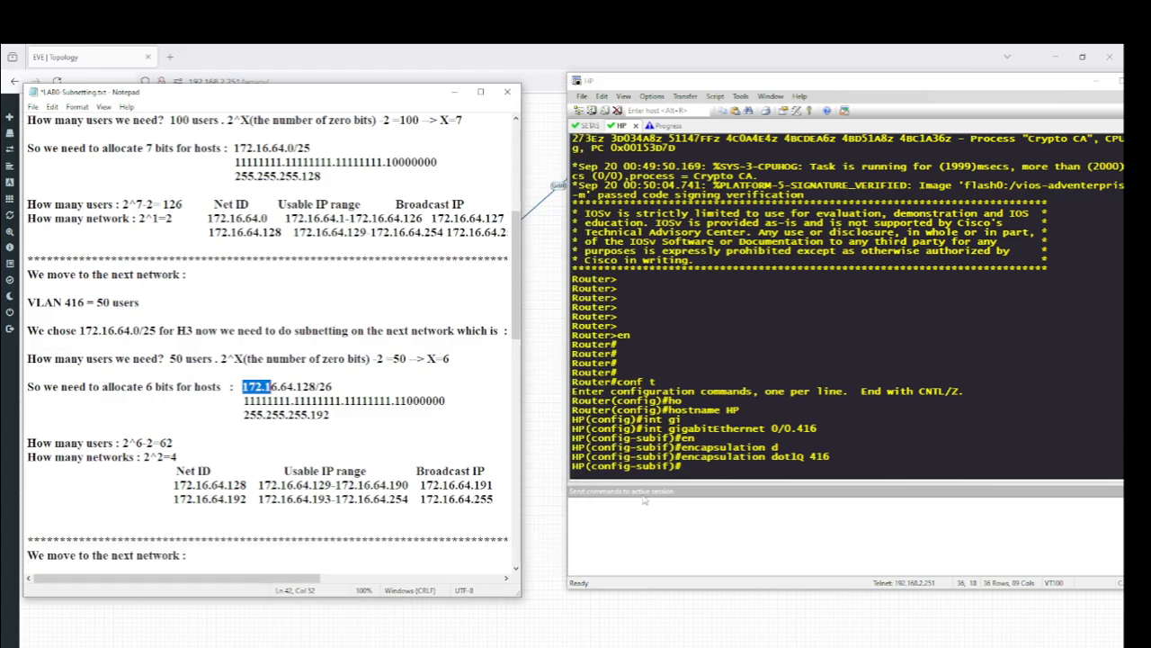
{"action": "left_click", "coordinate": [708, 466]}
{"action": "type", "text": "ip add"}
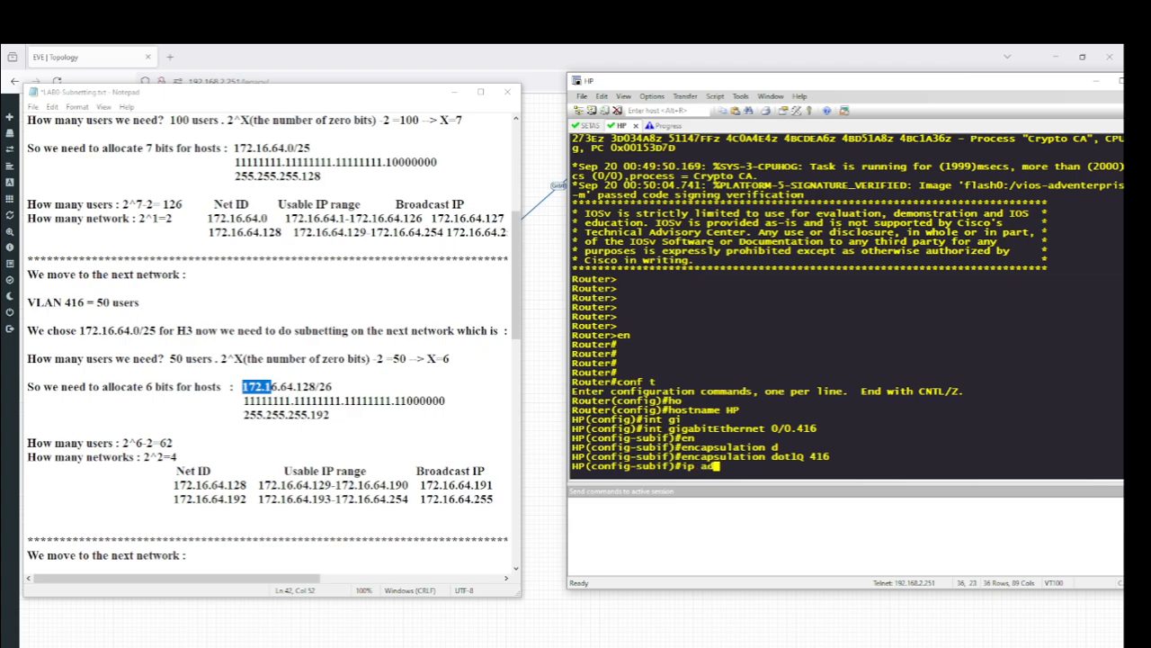
{"action": "key", "text": "Tab"}
{"action": "type", "text": "172."}
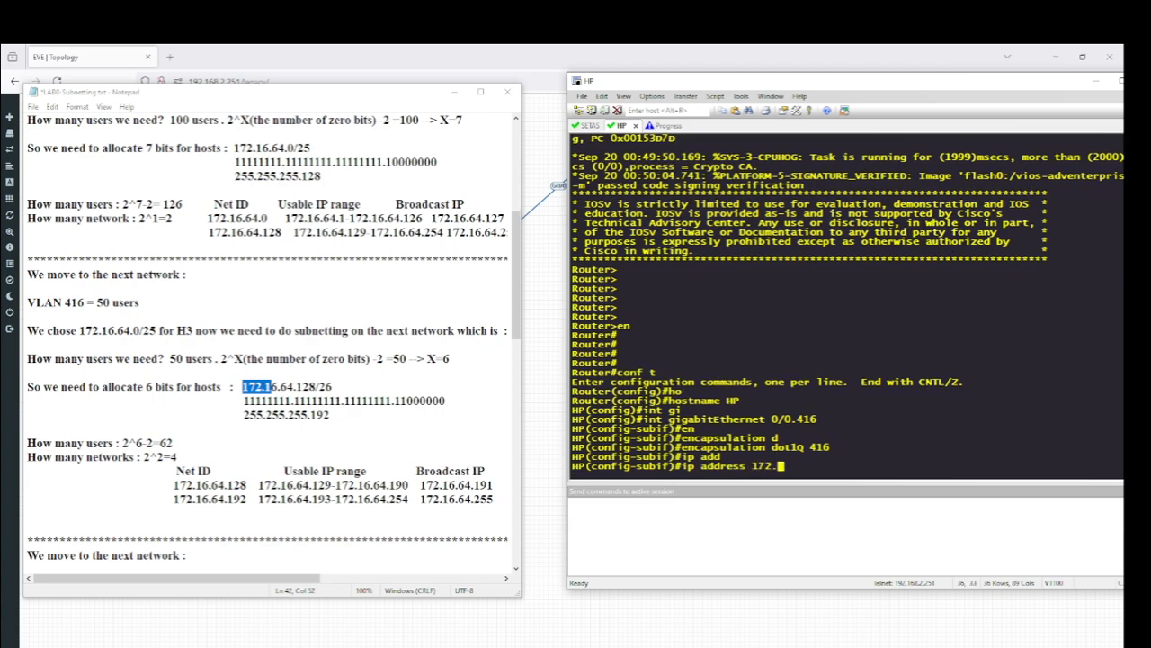
{"action": "type", "text": "16.64.129 255.255."}
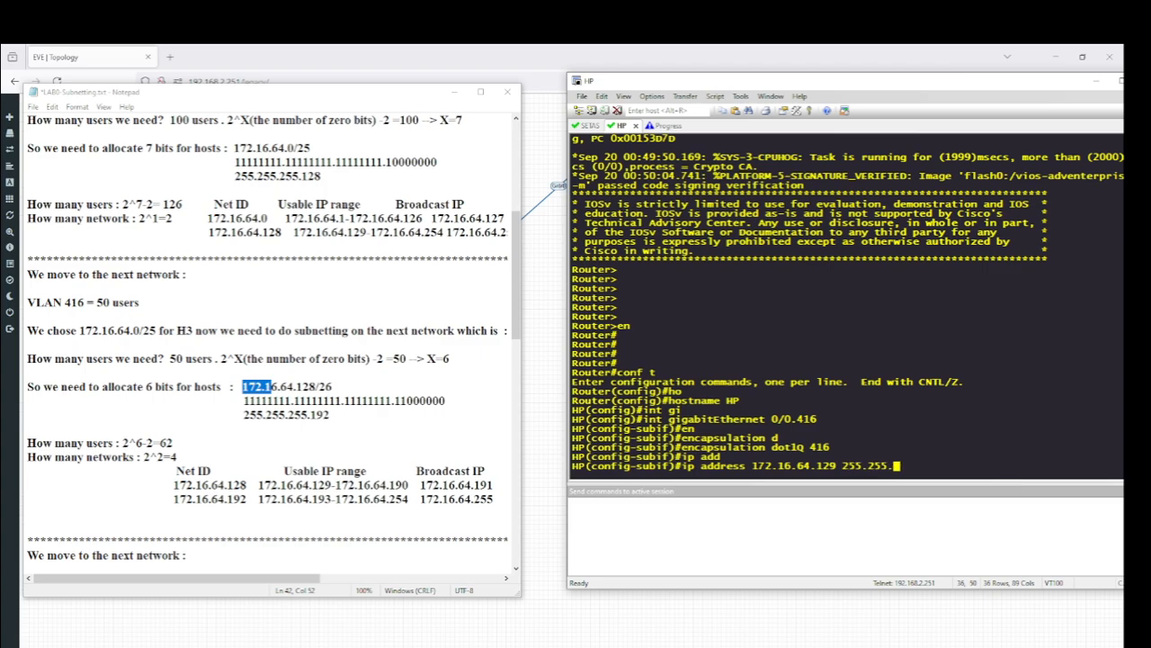
{"action": "type", "text": "255.192"}
{"action": "key", "text": "Return"}
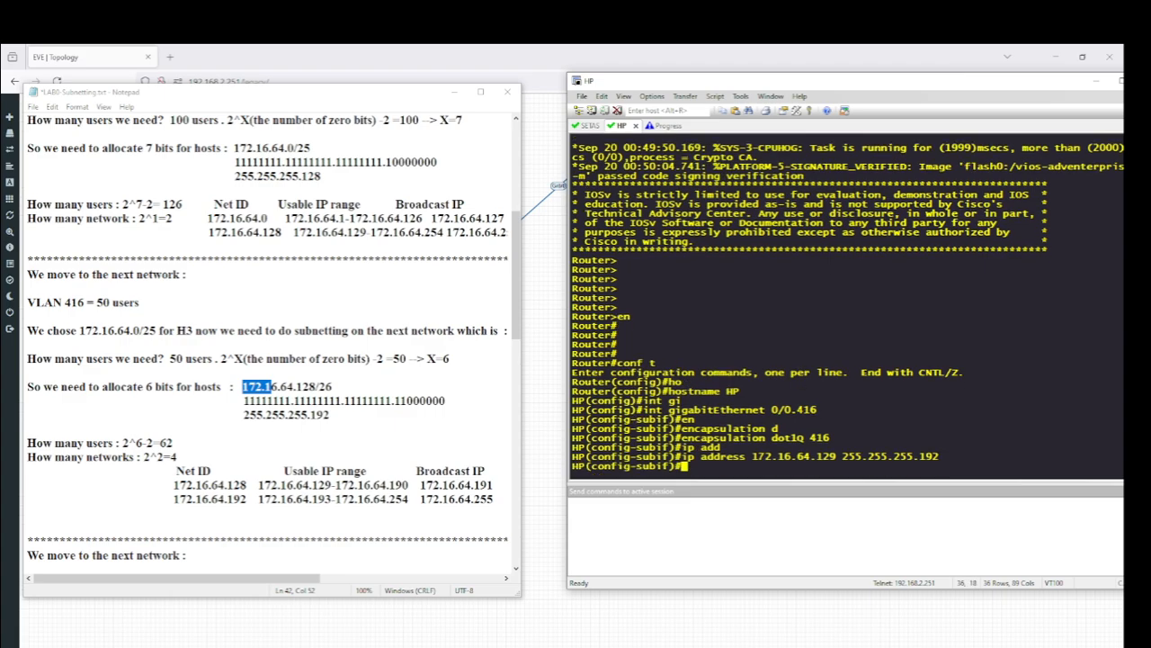
Step: Leave the 0/0.416 subinterface and enter subinterface GigabitEthernet 0/0.420 on HP
{"action": "type", "text": "exit"}
{"action": "key", "text": "Return"}
{"action": "key", "text": "Up"}
{"action": "key", "text": "Up"}
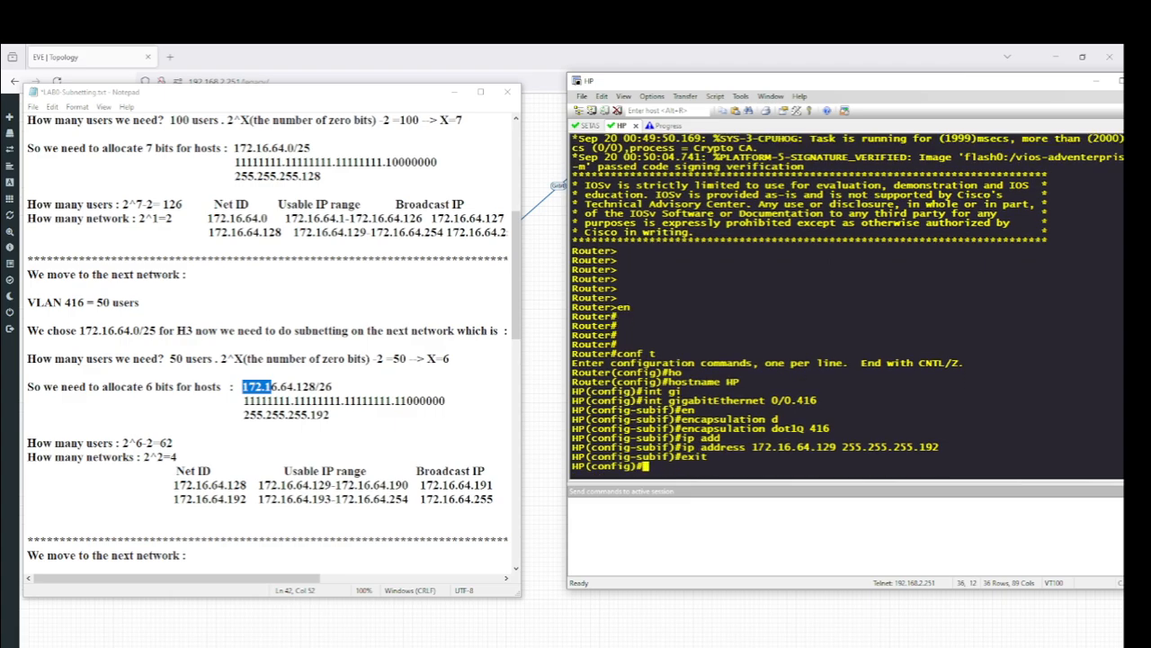
{"action": "key", "text": "Up"}
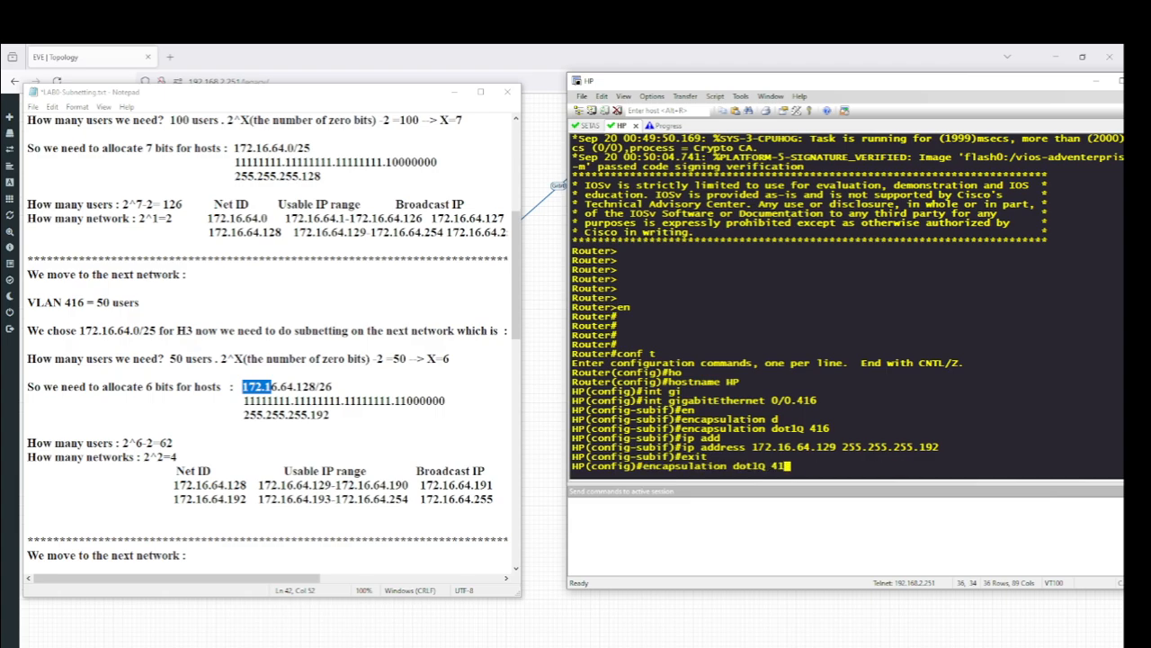
{"action": "key", "text": "Up"}
{"action": "key", "text": "BackSpace"}
{"action": "key", "text": "BackSpace"}
{"action": "key", "text": "BackSpace"}
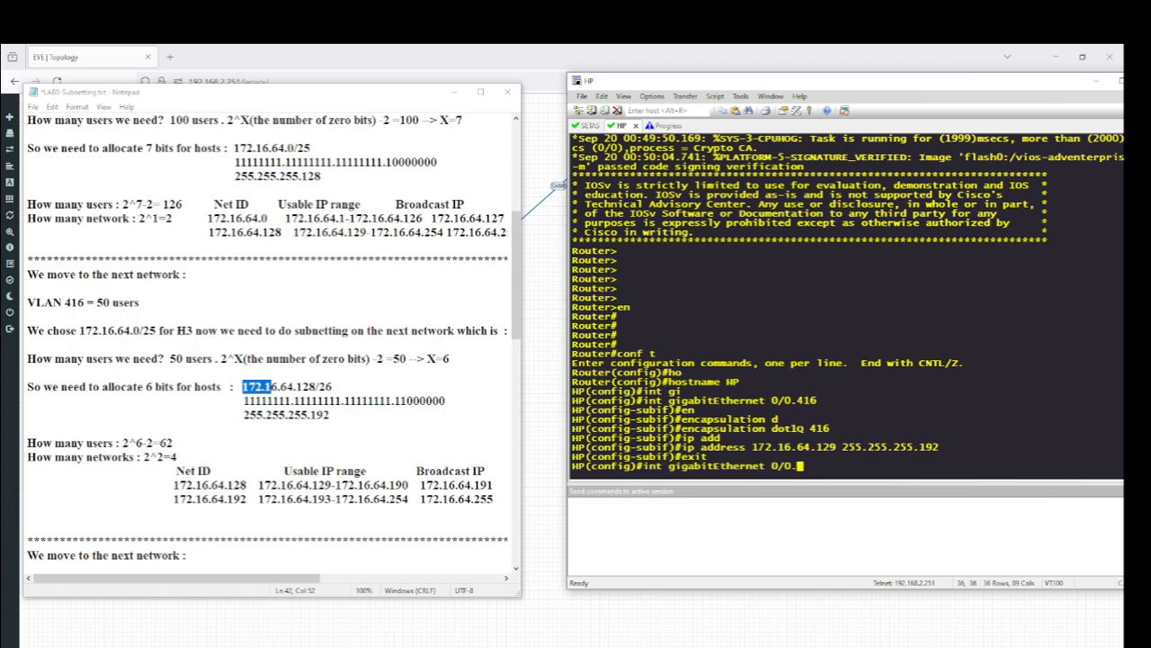
{"action": "type", "text": "420"}
{"action": "key", "text": "Return"}
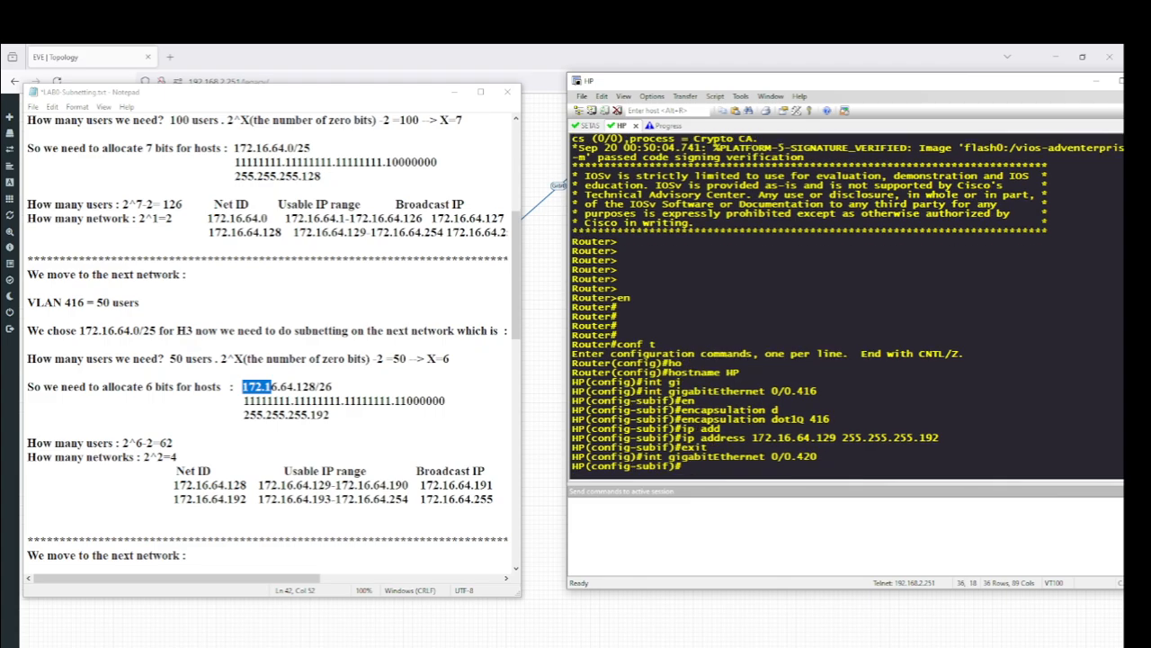
Step: Set the 0/0.420 subinterface's encapsulation to dot1Q 420
{"action": "type", "text": "en"}
{"action": "key", "text": "Tab"}
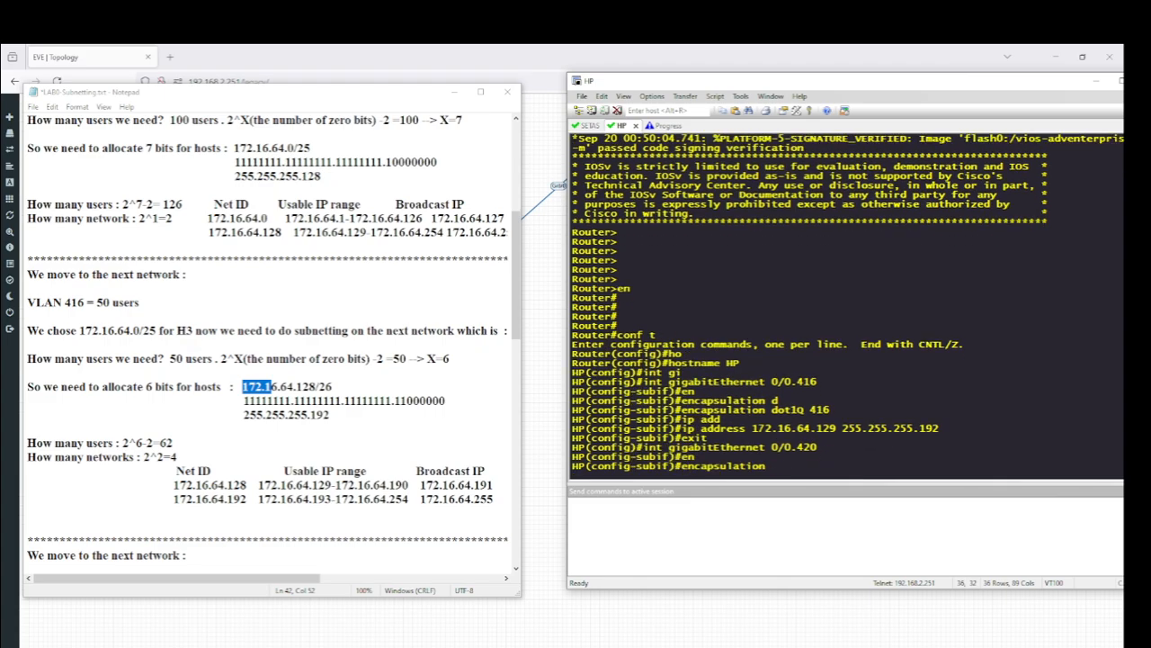
{"action": "type", "text": "do"}
{"action": "key", "text": "Tab"}
{"action": "type", "text": "42"}
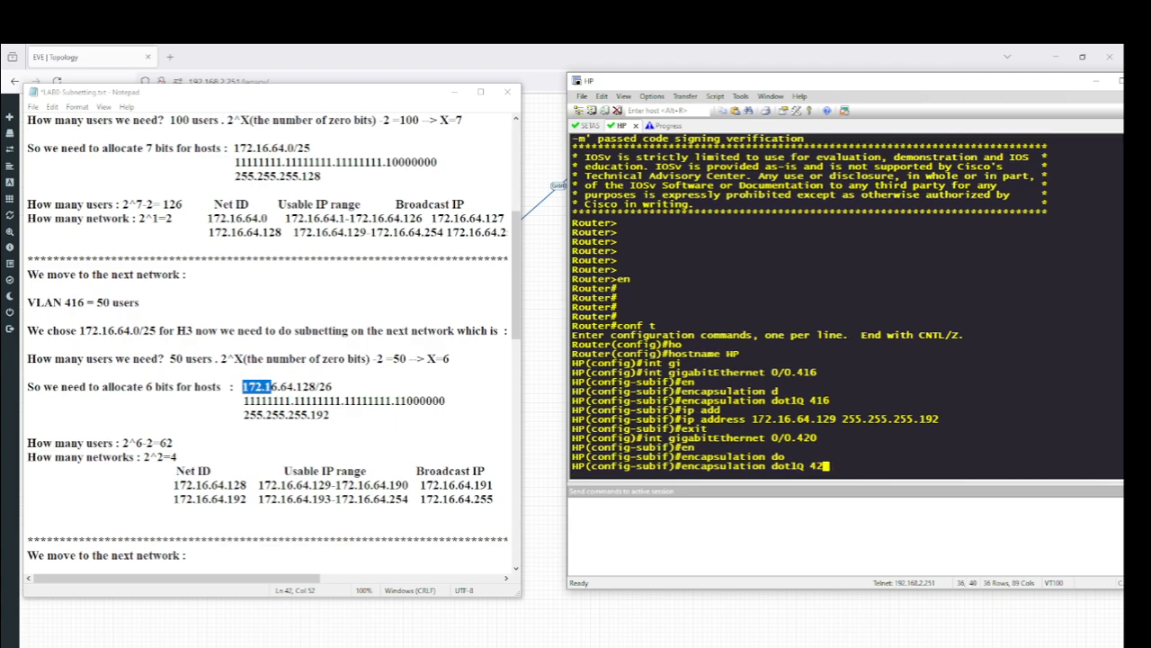
Step: Using the VLAN 420 subnetting notes, assign IP address 172.16.64.193 with mask 255.255.255.224 to the 0/0.420 subinterface
{"action": "type", "text": "ip add"}
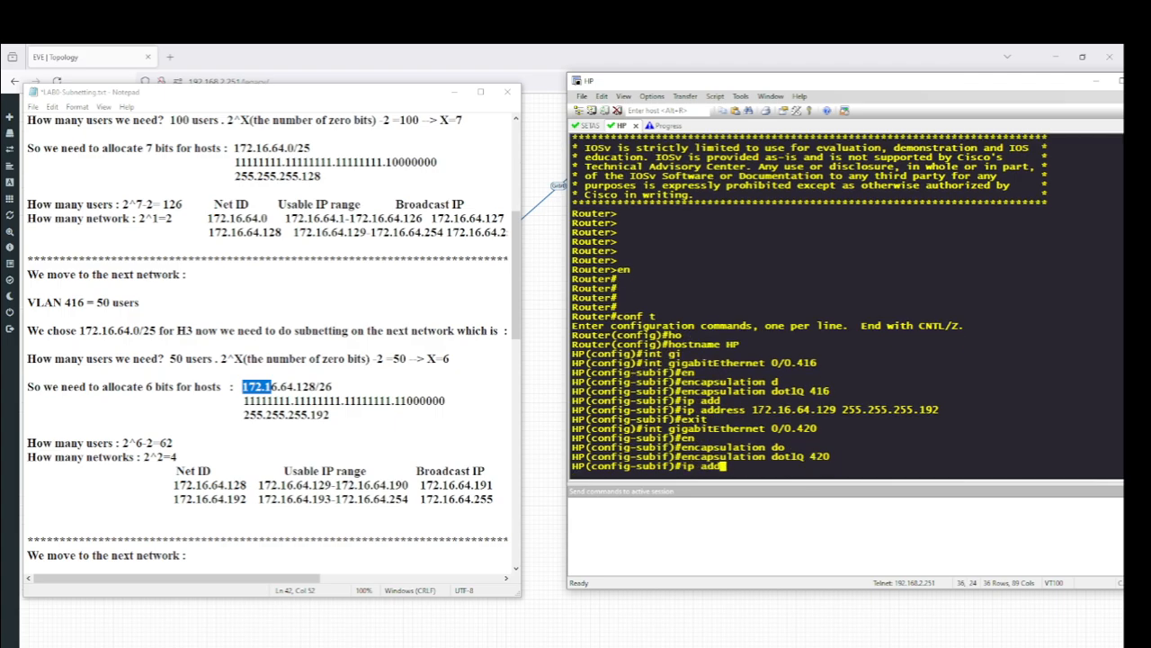
{"action": "key", "text": "Tab"}
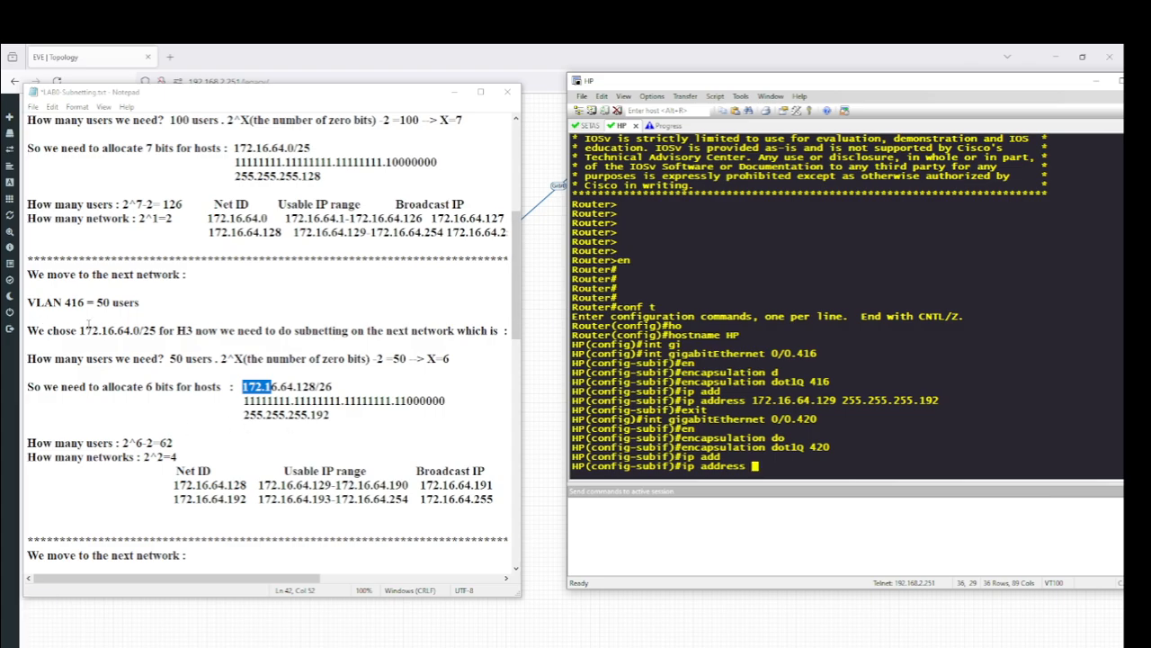
{"action": "left_click_drag", "start_coordinate": [518, 324], "coordinate": [511, 396]}
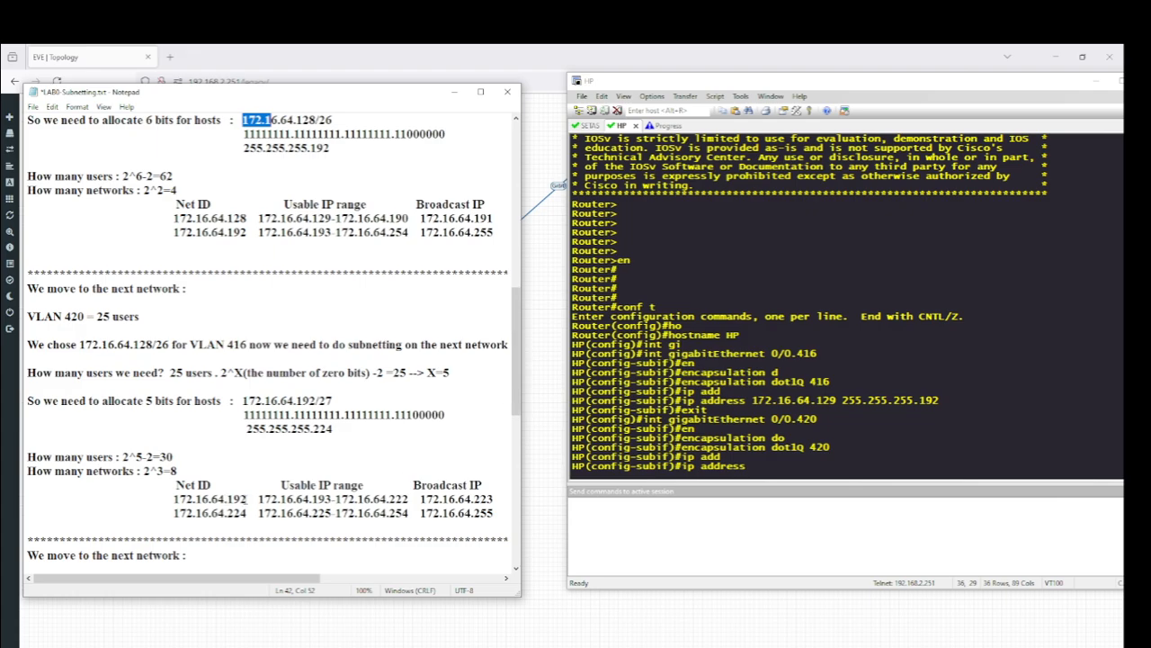
{"action": "left_click", "coordinate": [799, 481]}
{"action": "type", "text": "172"}
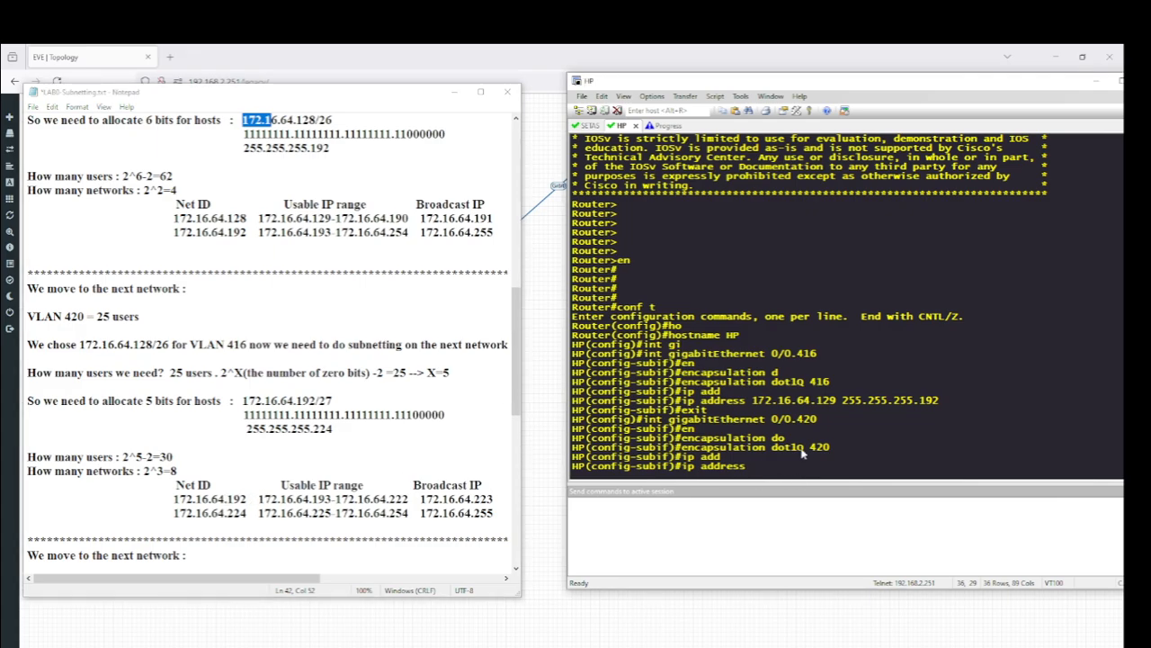
{"action": "type", "text": ".16.64.193 255.2"}
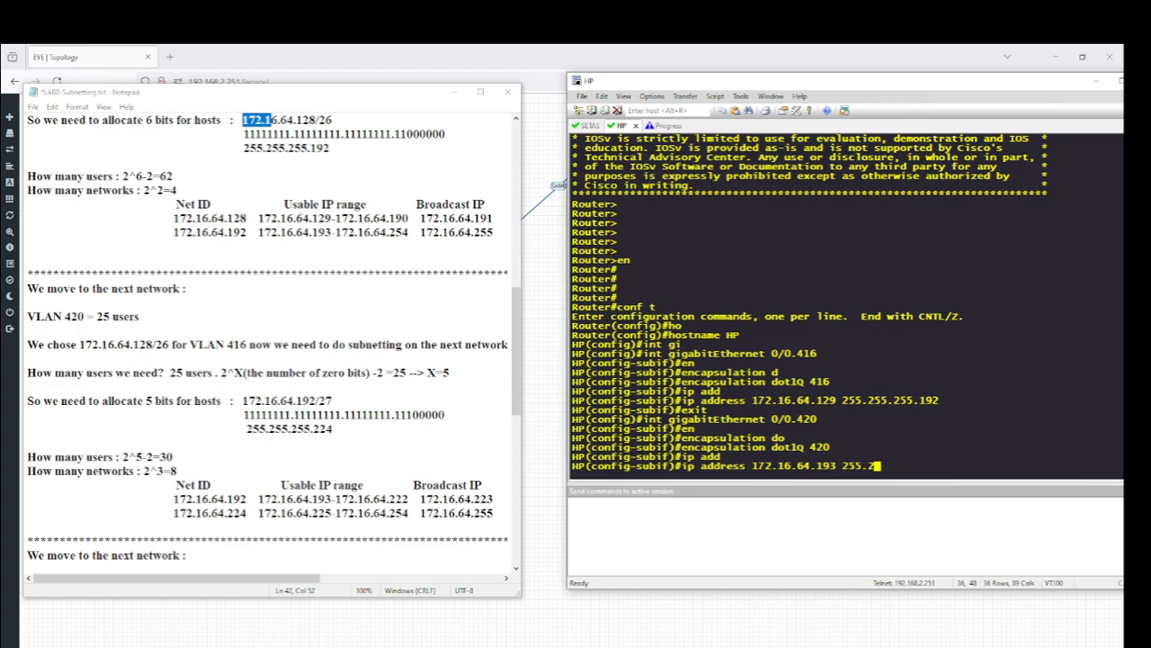
{"action": "type", "text": "55.255.224"}
{"action": "key", "text": "Return"}
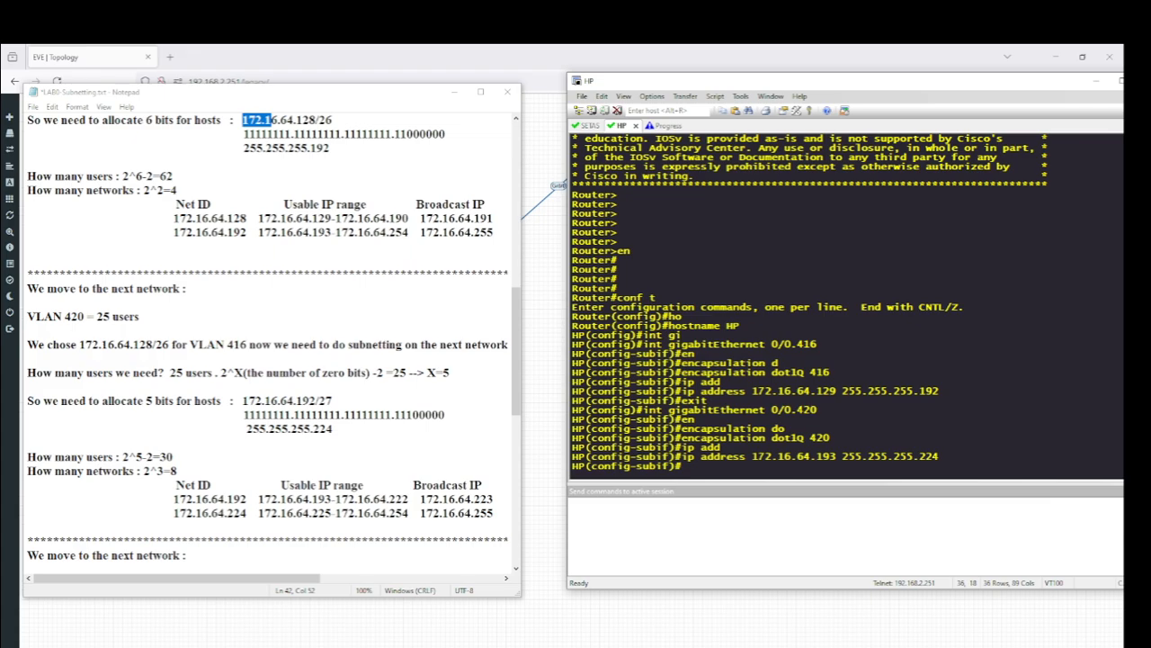
Step: Enter HP's physical interface GigabitEthernet 0/0 and enable it with no shutdown
{"action": "type", "text": "exit"}
{"action": "key", "text": "Return"}
{"action": "type", "text": "int gi"}
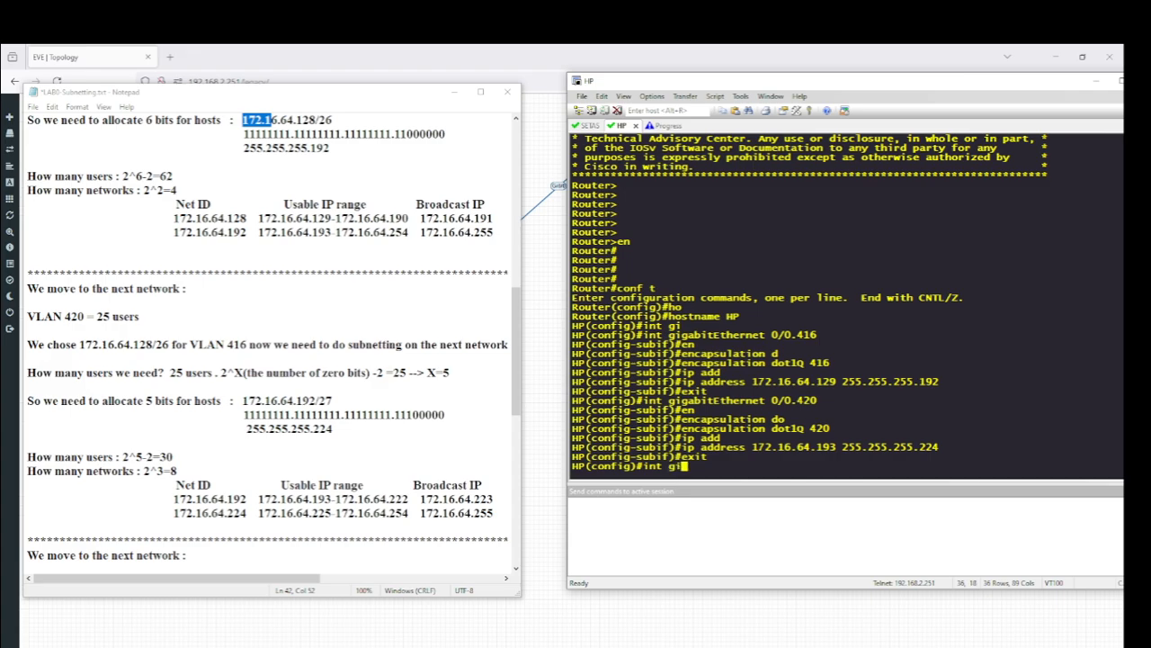
{"action": "key", "text": "Tab"}
{"action": "type", "text": "0/0"}
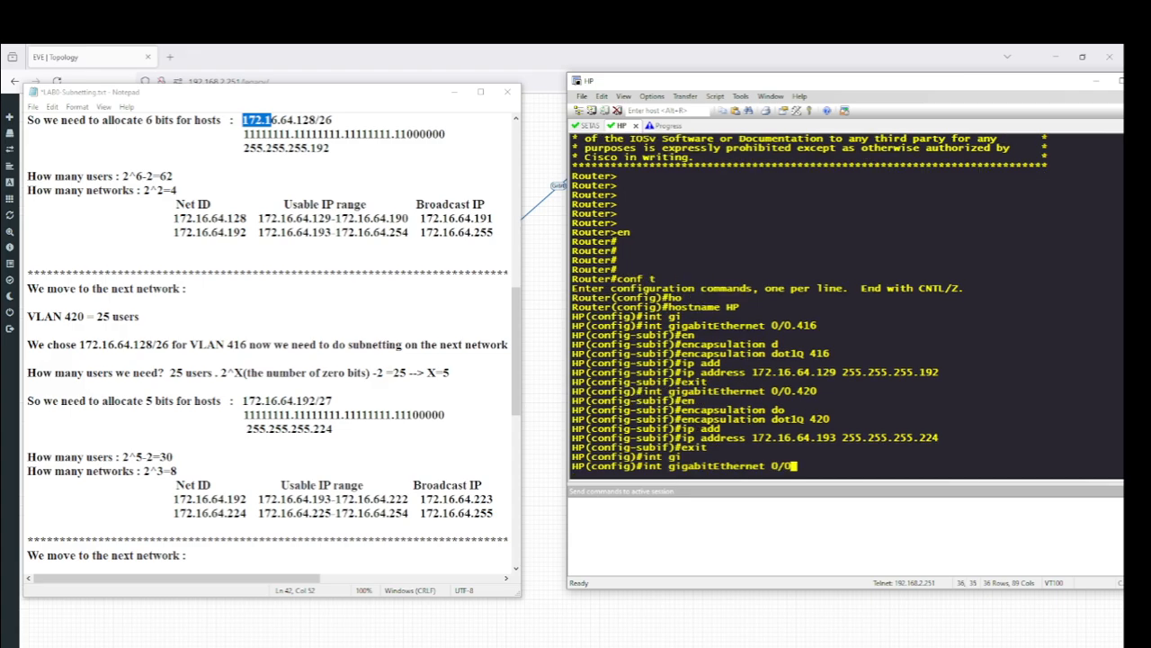
{"action": "key", "text": "Return"}
{"action": "type", "text": "no shu"}
{"action": "key", "text": "Tab"}
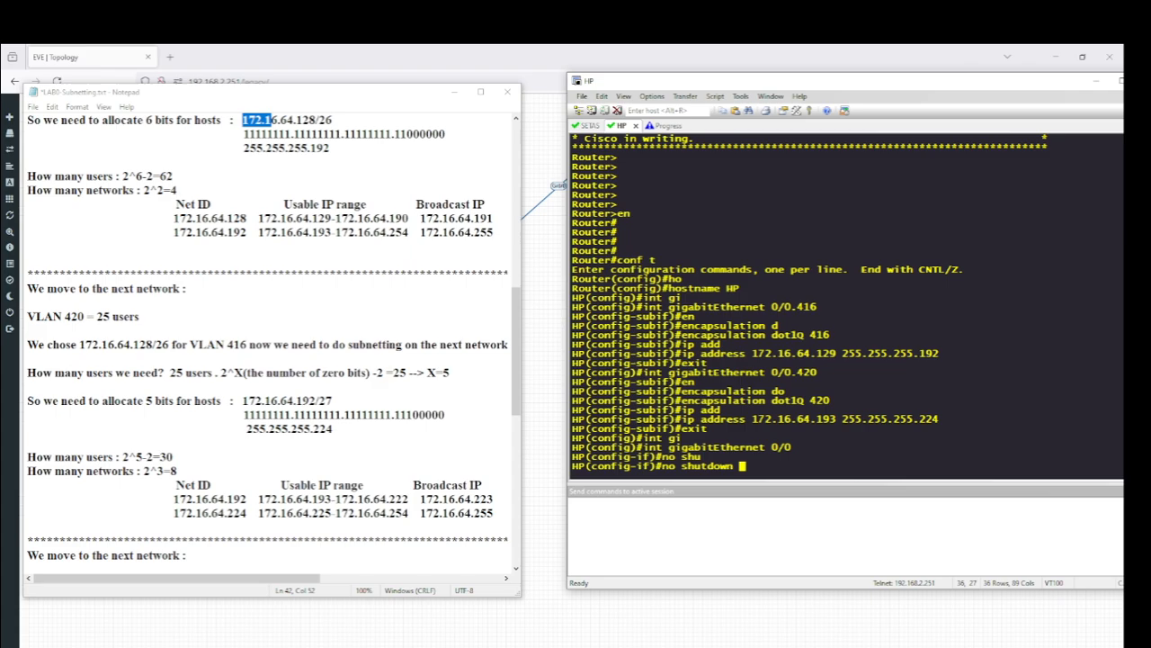
{"action": "key", "text": "Return"}
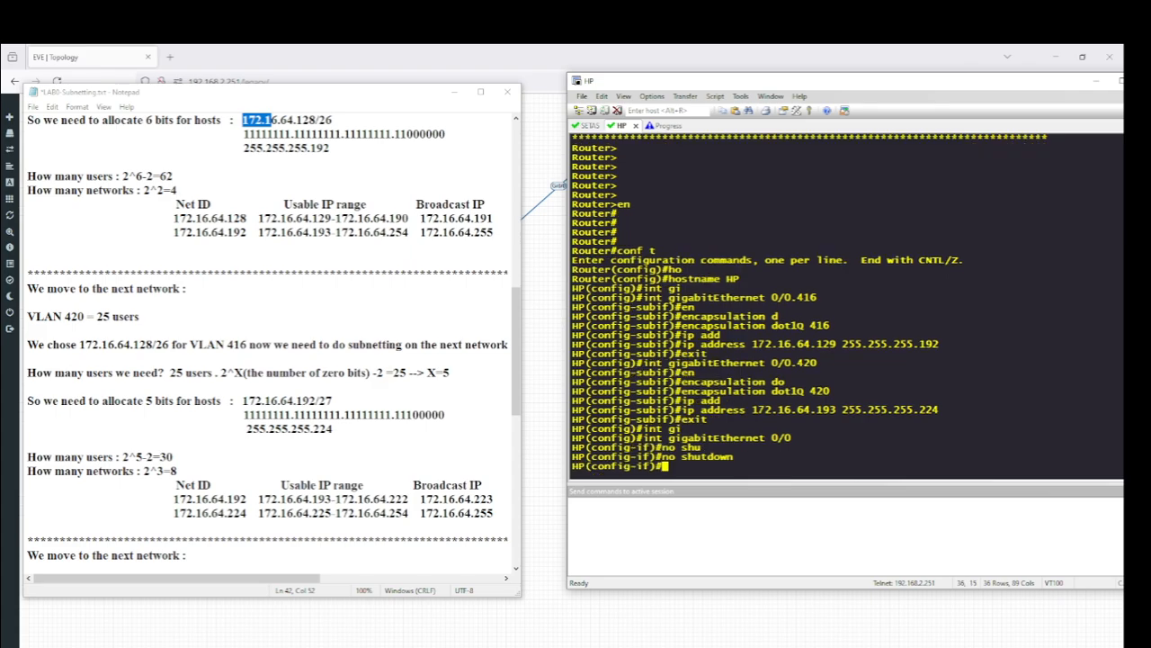
Step: Leave configuration mode on HP and check its interface addresses and status with sh ip int b
{"action": "type", "text": "en"}
{"action": "key", "text": "Return"}
{"action": "key", "text": "Return"}
{"action": "key", "text": "Return"}
{"action": "key", "text": "Return"}
{"action": "type", "text": "sh"}
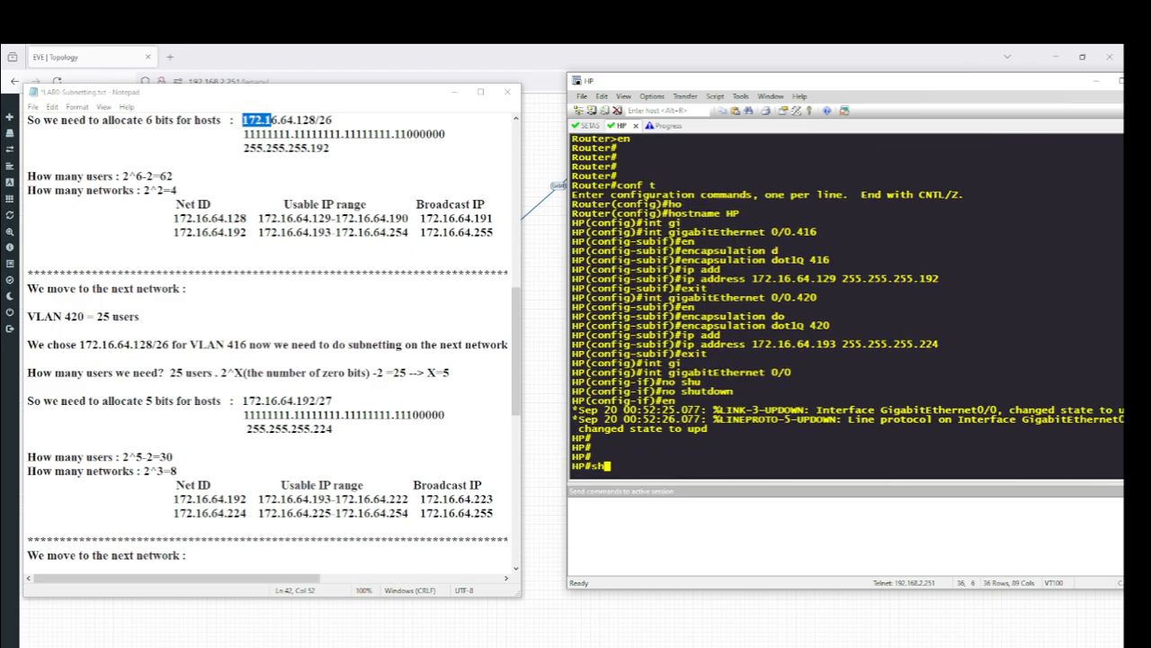
{"action": "type", "text": " ip int b"}
{"action": "key", "text": "Return"}
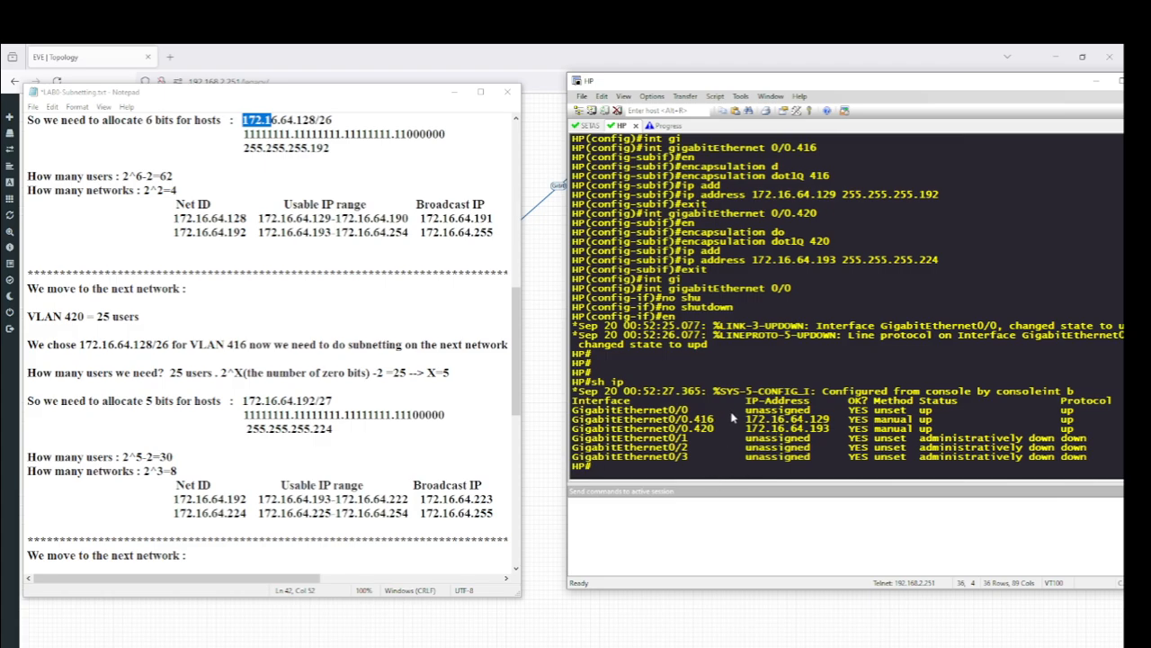
{"action": "left_click_drag", "start_coordinate": [733, 411], "coordinate": [843, 432]}
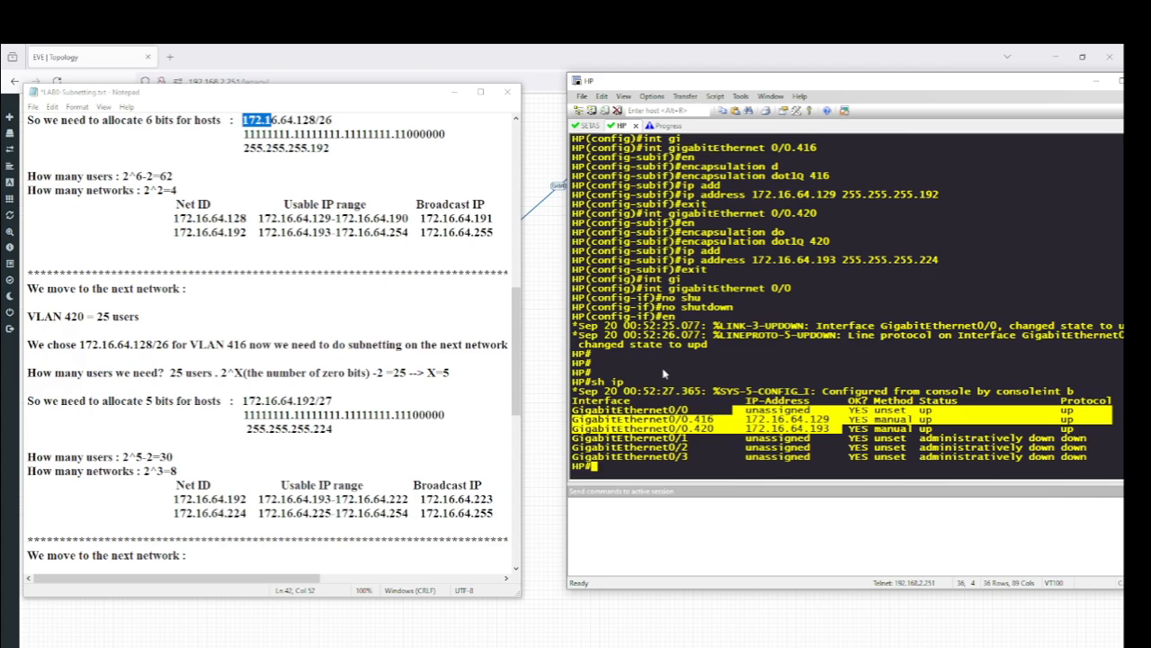
Step: Bring up the EVE-NG topology, switch to the LAB0 diagram in Word and enlarge its window to show the whole network
{"action": "left_click", "coordinate": [549, 393]}
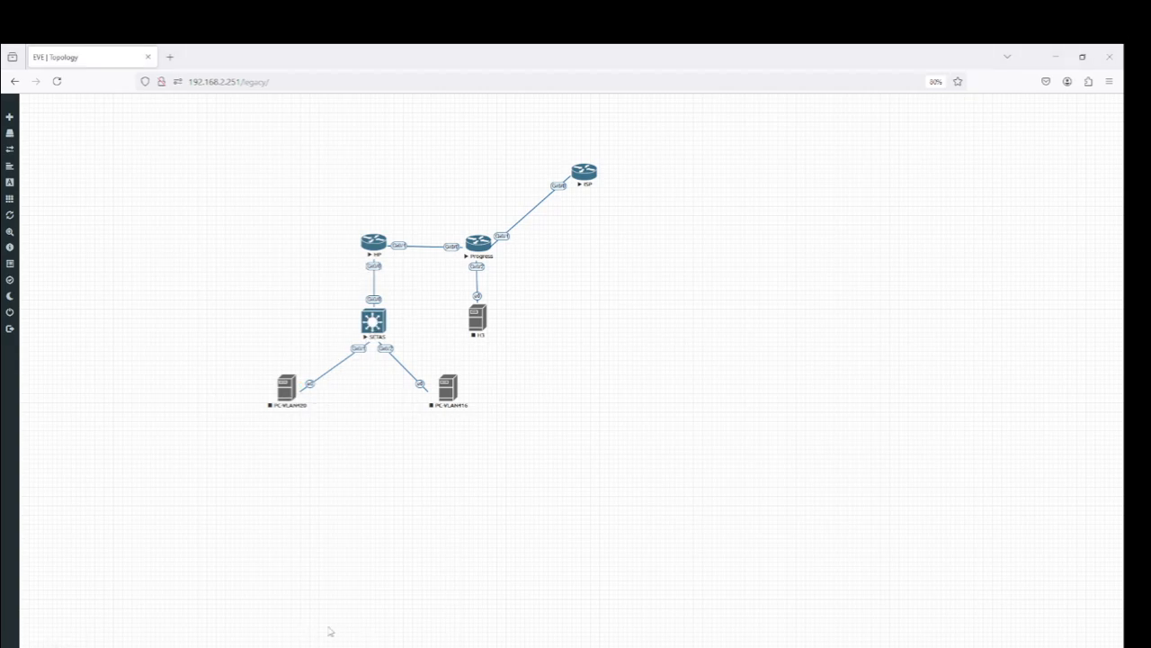
{"action": "left_click", "coordinate": [297, 645]}
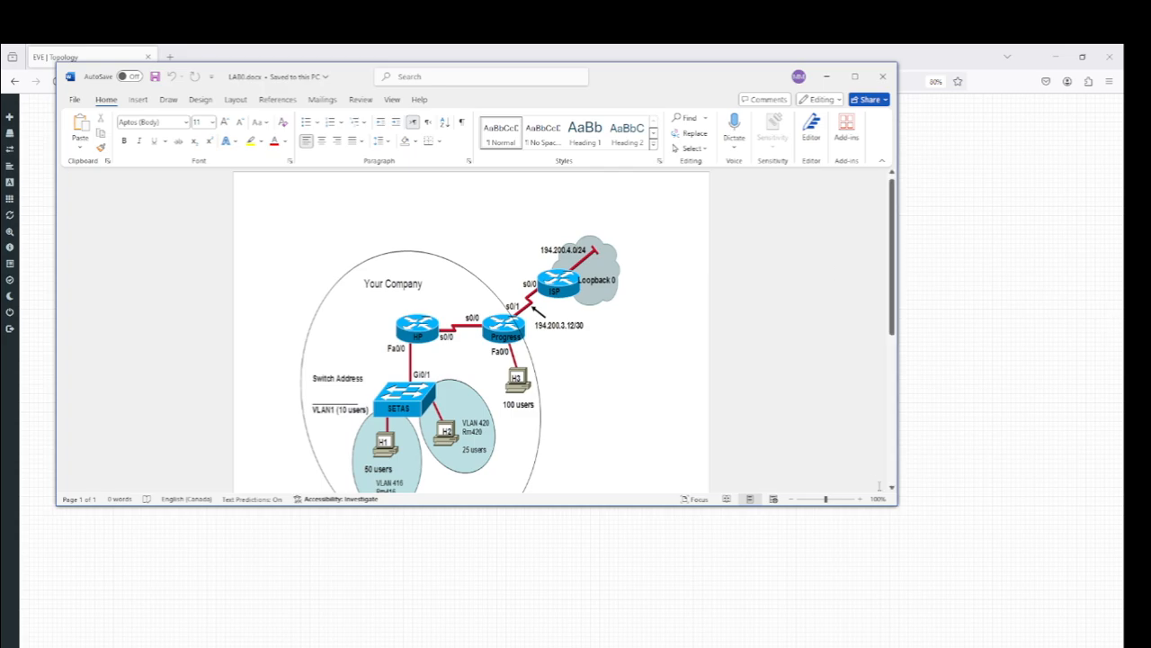
{"action": "left_click_drag", "start_coordinate": [897, 505], "coordinate": [905, 581]}
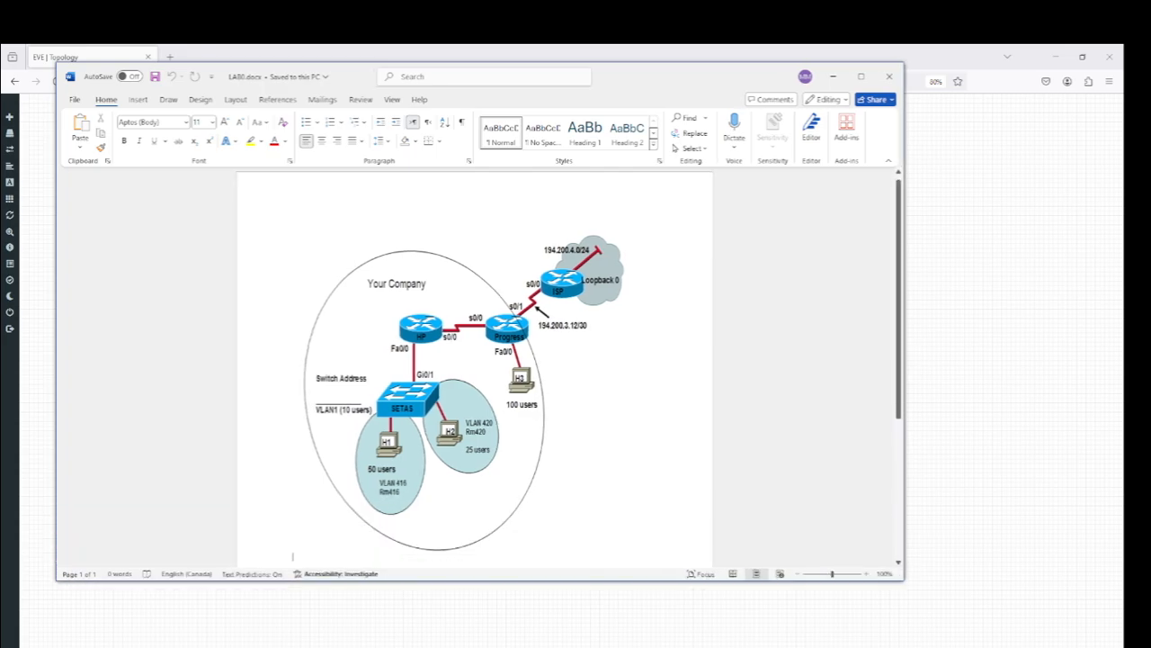
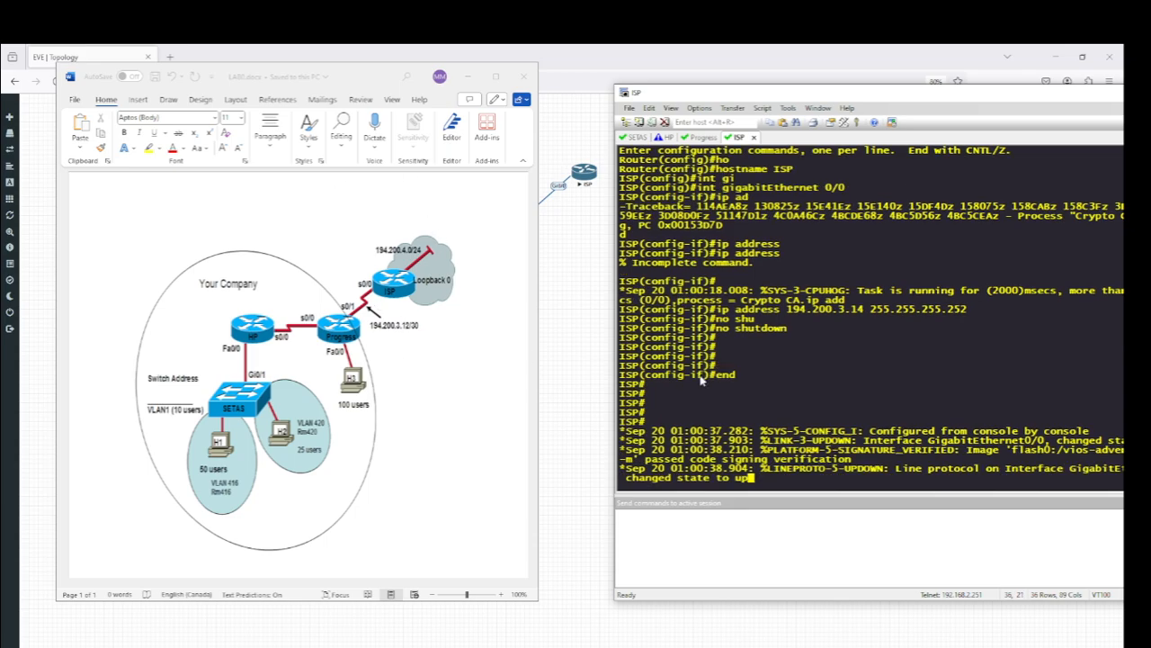
Step: Check the ISP router's interface addresses and status with sh ip int b
{"action": "key", "text": "Return"}
{"action": "key", "text": "Return"}
{"action": "key", "text": "Return"}
{"action": "key", "text": "Return"}
{"action": "key", "text": "Return"}
{"action": "key", "text": "Return"}
{"action": "type", "text": "sh "}
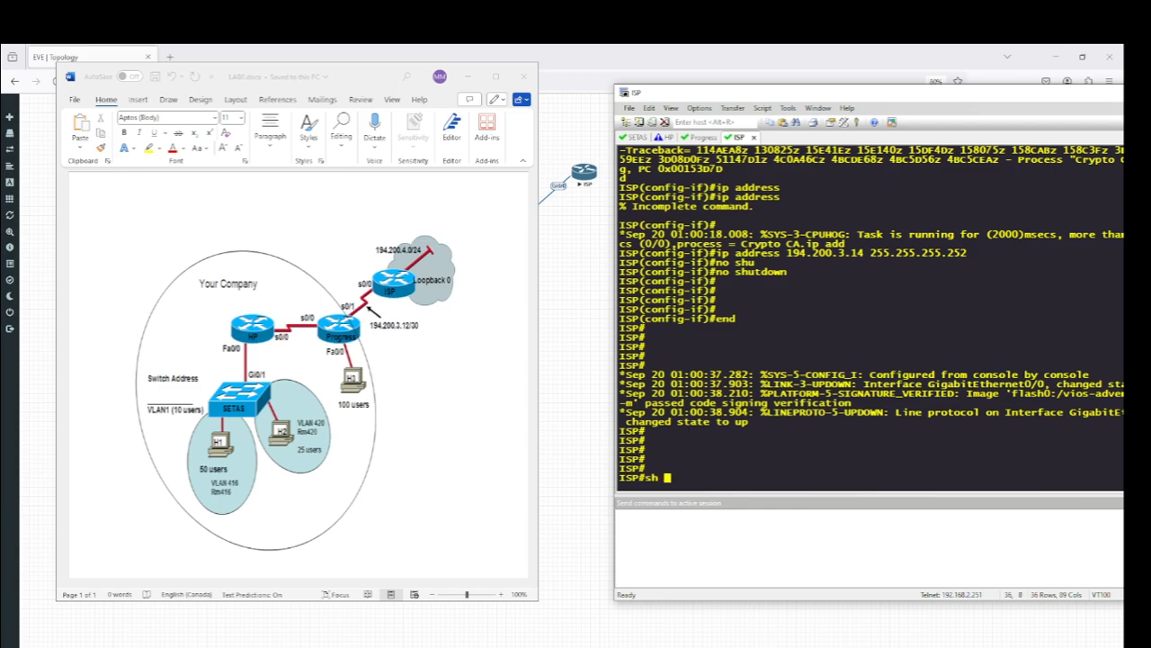
{"action": "type", "text": "ip int b"}
{"action": "key", "text": "Return"}
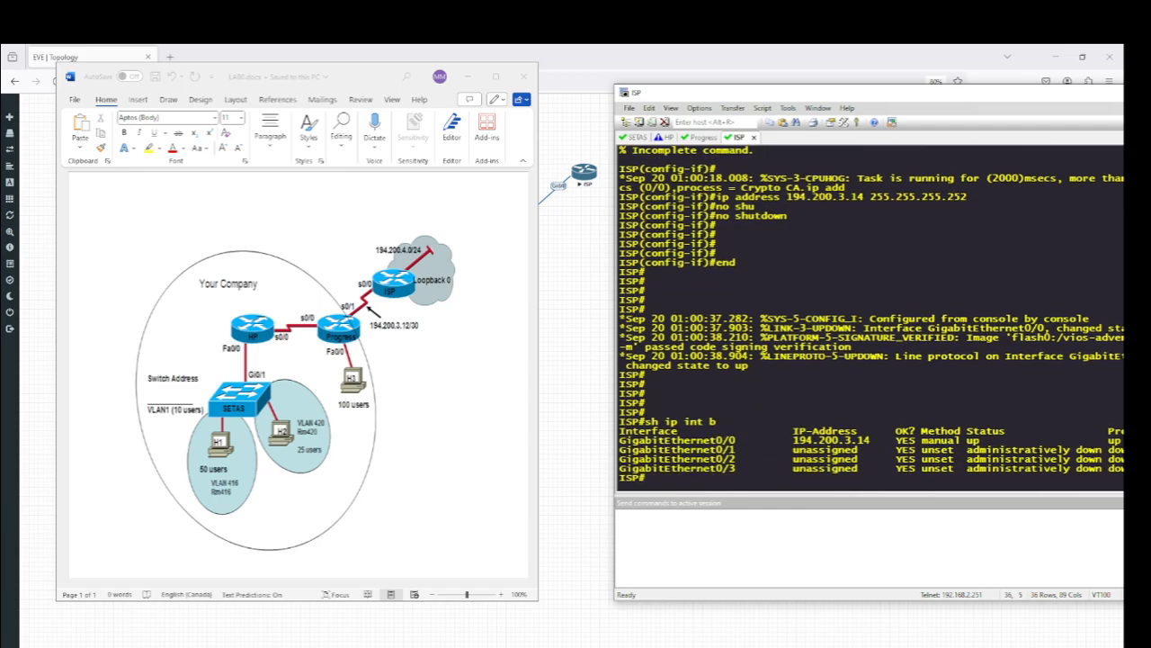
Step: Test ISP's link to the Progress router by pinging 194.200.3.13 twice
{"action": "key", "text": "Return"}
{"action": "key", "text": "Return"}
{"action": "key", "text": "Return"}
{"action": "key", "text": "Return"}
{"action": "type", "text": "ping "}
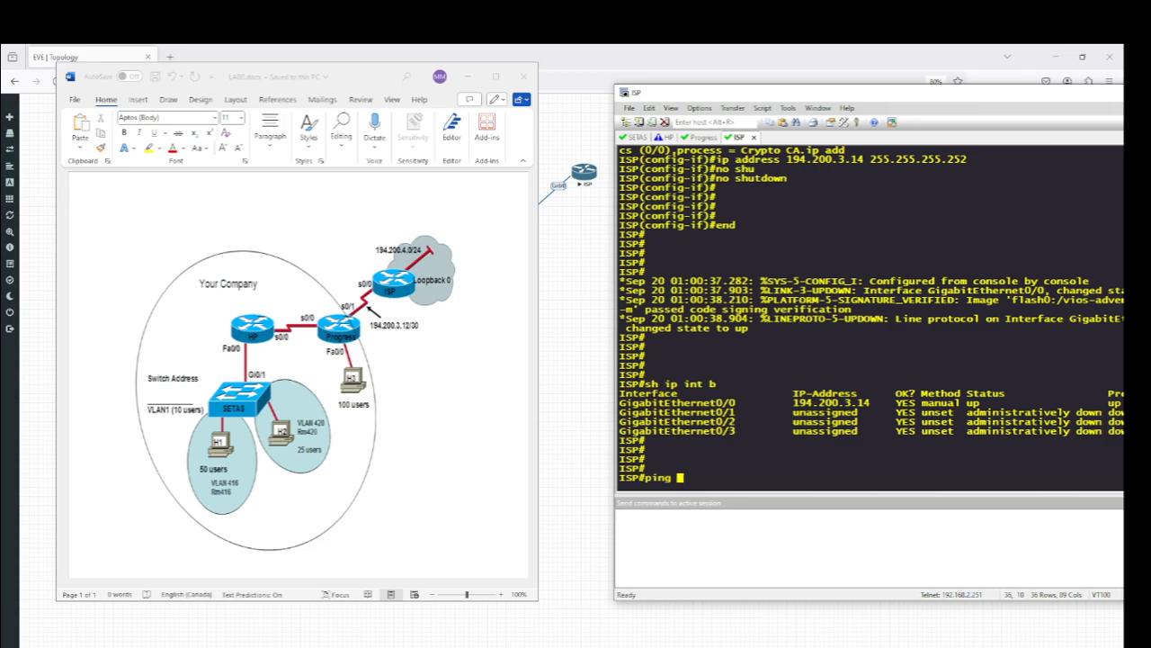
{"action": "type", "text": "194.200.3.13"}
{"action": "key", "text": "Return"}
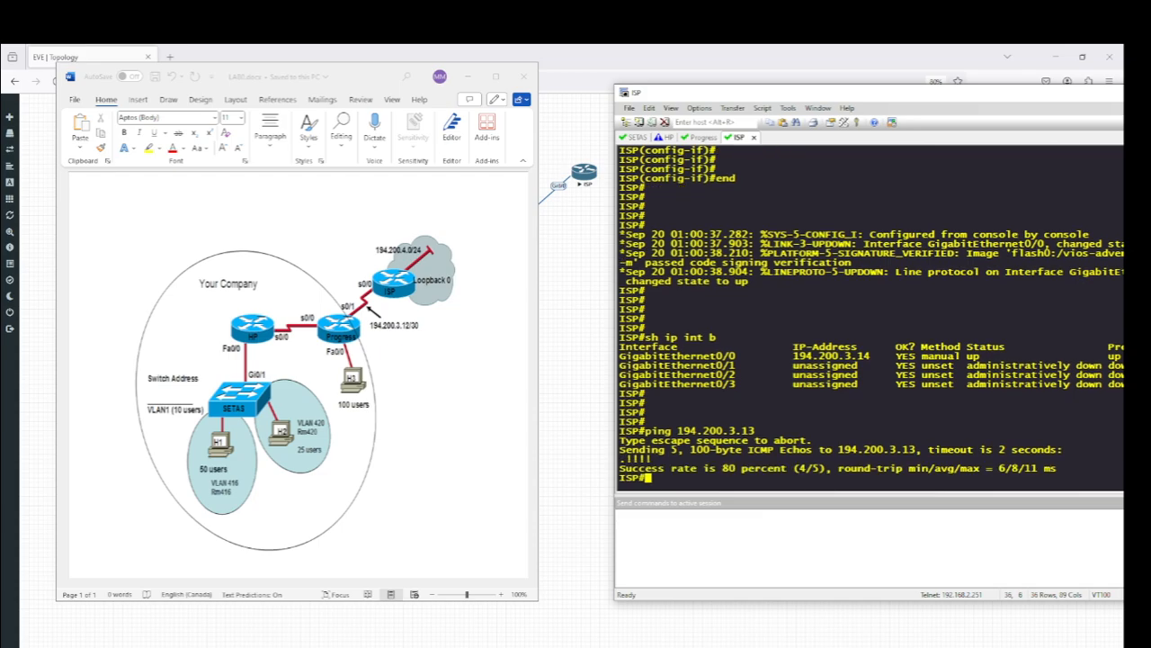
{"action": "key", "text": "Up"}
{"action": "key", "text": "Return"}
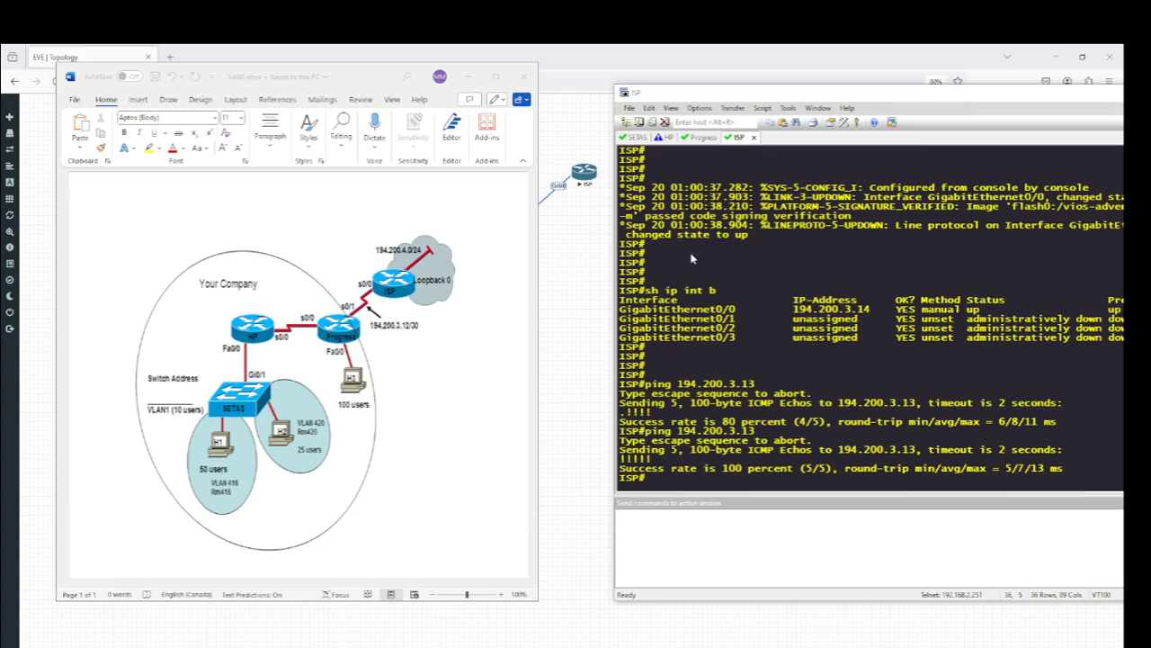
Step: Switch to the Progress router's console and enter RIP configuration with router rip
{"action": "left_click", "coordinate": [704, 138]}
{"action": "key", "text": "Return"}
{"action": "key", "text": "Return"}
{"action": "key", "text": "Return"}
{"action": "key", "text": "Return"}
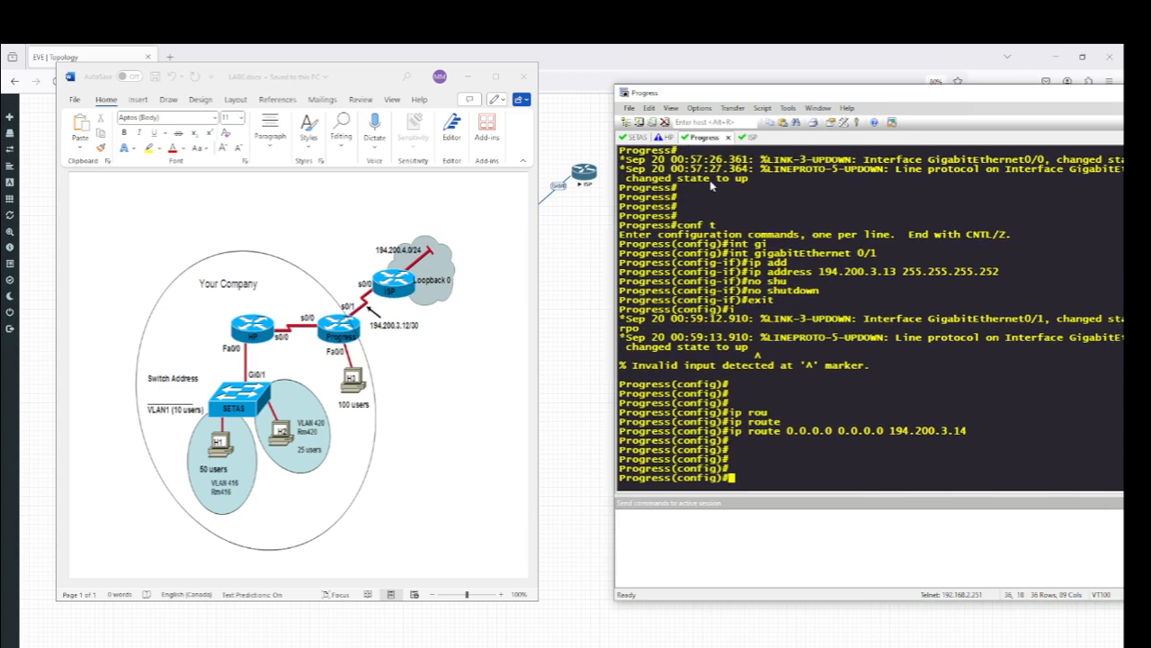
{"action": "left_click_drag", "start_coordinate": [833, 92], "coordinate": [729, 86]}
{"action": "type", "text": "rou"}
{"action": "key", "text": "Tab"}
{"action": "type", "text": "ri"}
{"action": "key", "text": "Tab"}
{"action": "key", "text": "Return"}
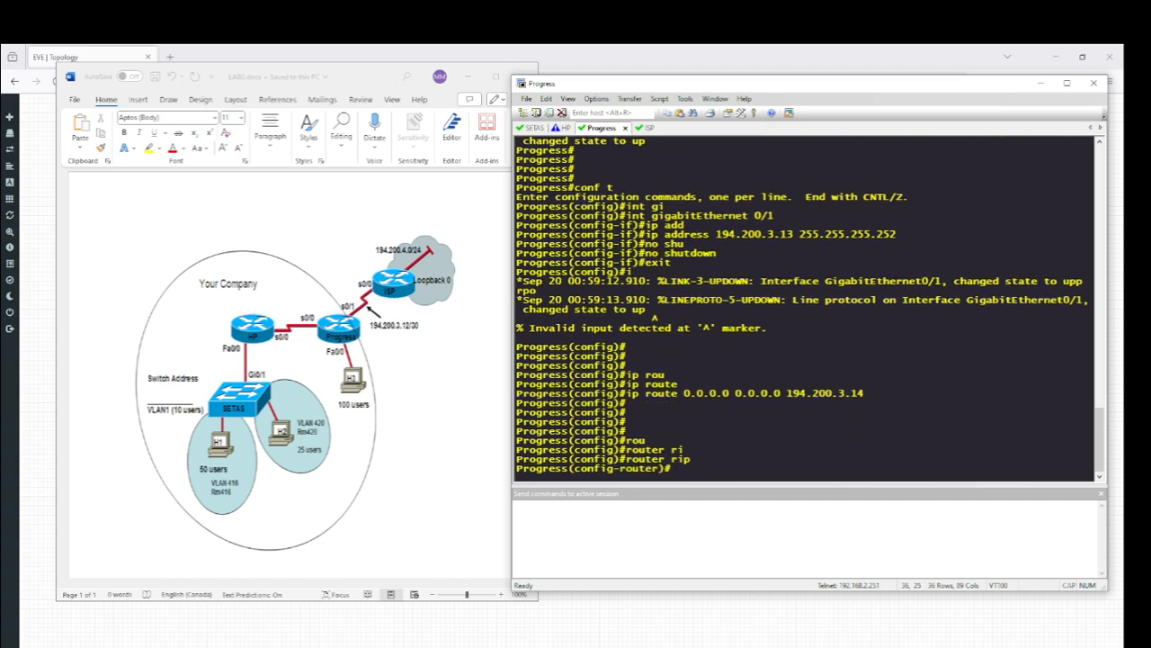
Step: Set the RIP version to 2 on Progress
{"action": "type", "text": "v"}
{"action": "key", "text": "Tab"}
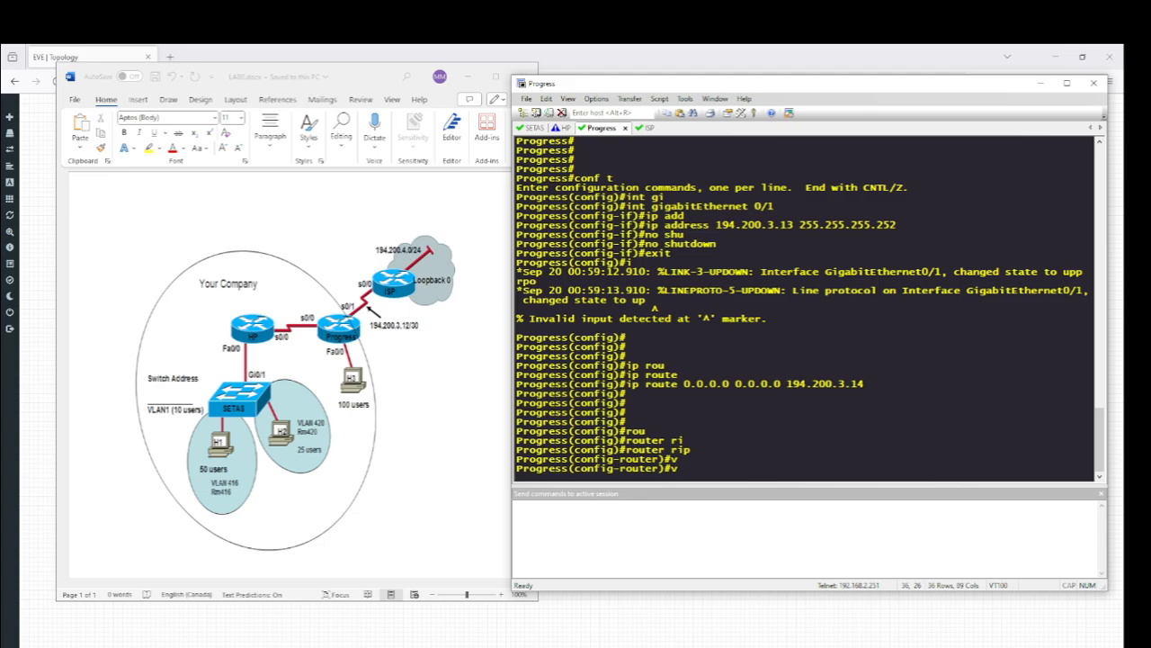
{"action": "type", "text": "e"}
{"action": "key", "text": "Tab"}
{"action": "type", "text": "2"}
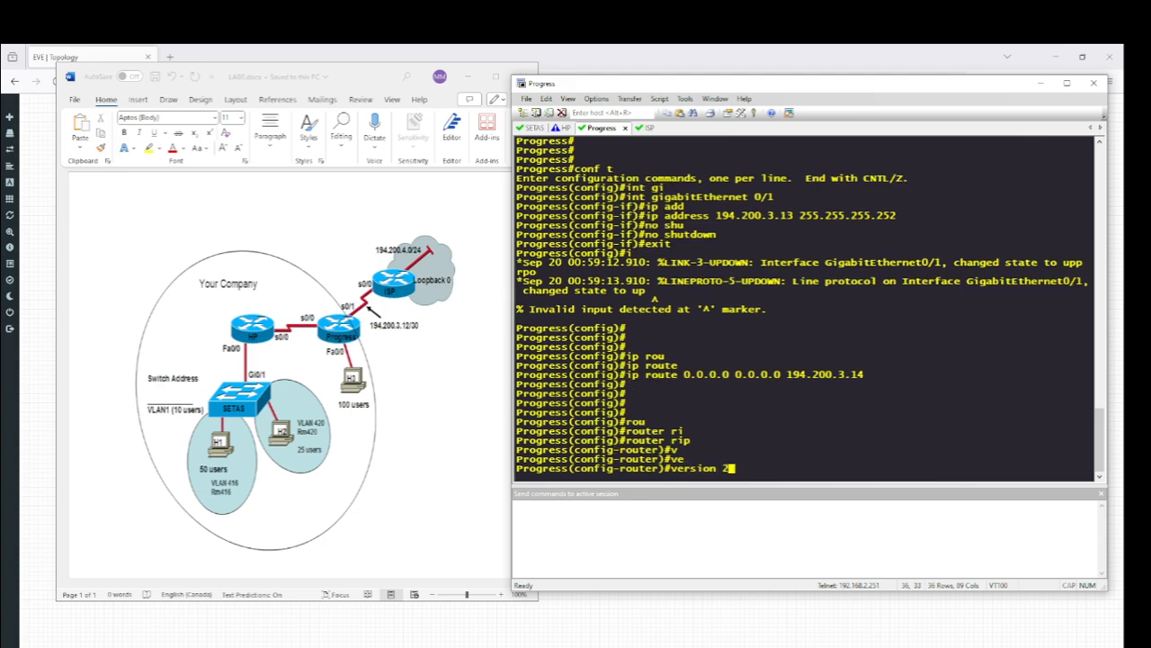
{"action": "key", "text": "Return"}
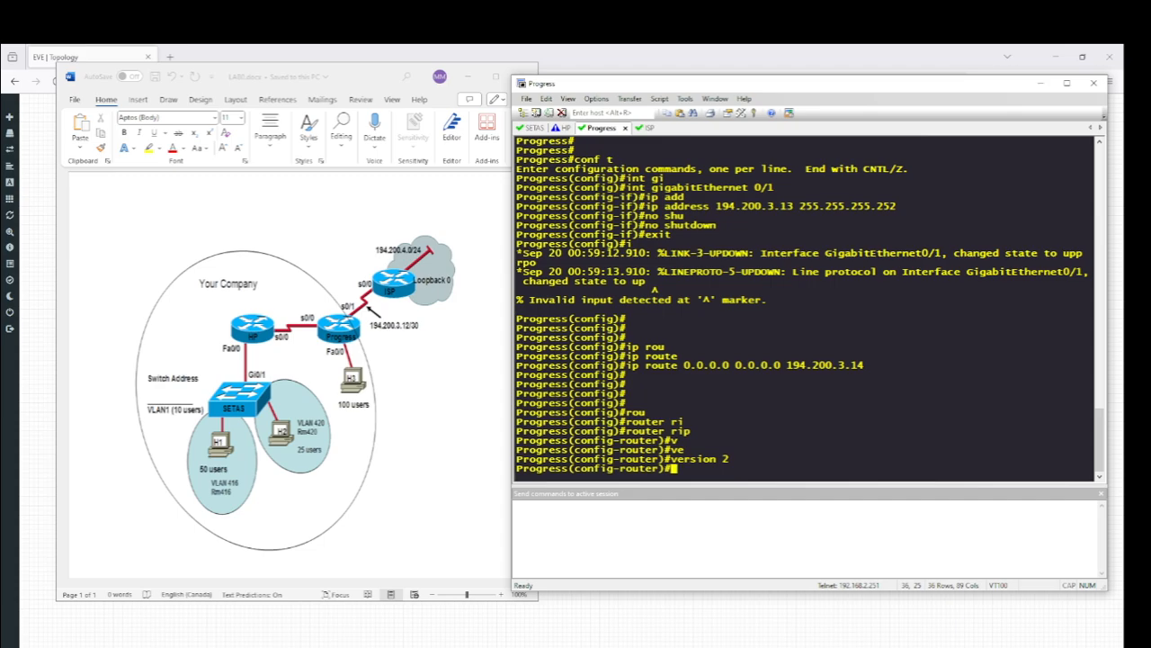
Step: Add network 172.16.0.0 to the RIP process on Progress
{"action": "type", "text": "net"}
{"action": "key", "text": "Tab"}
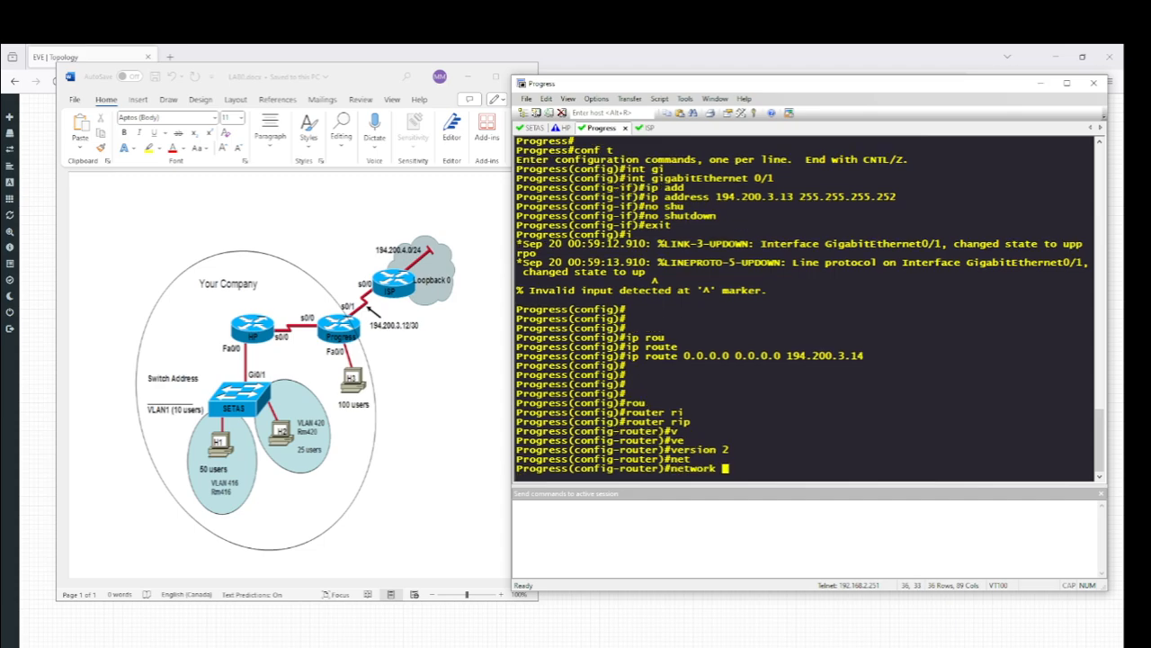
{"action": "type", "text": "172.16.0.0"}
{"action": "key", "text": "Return"}
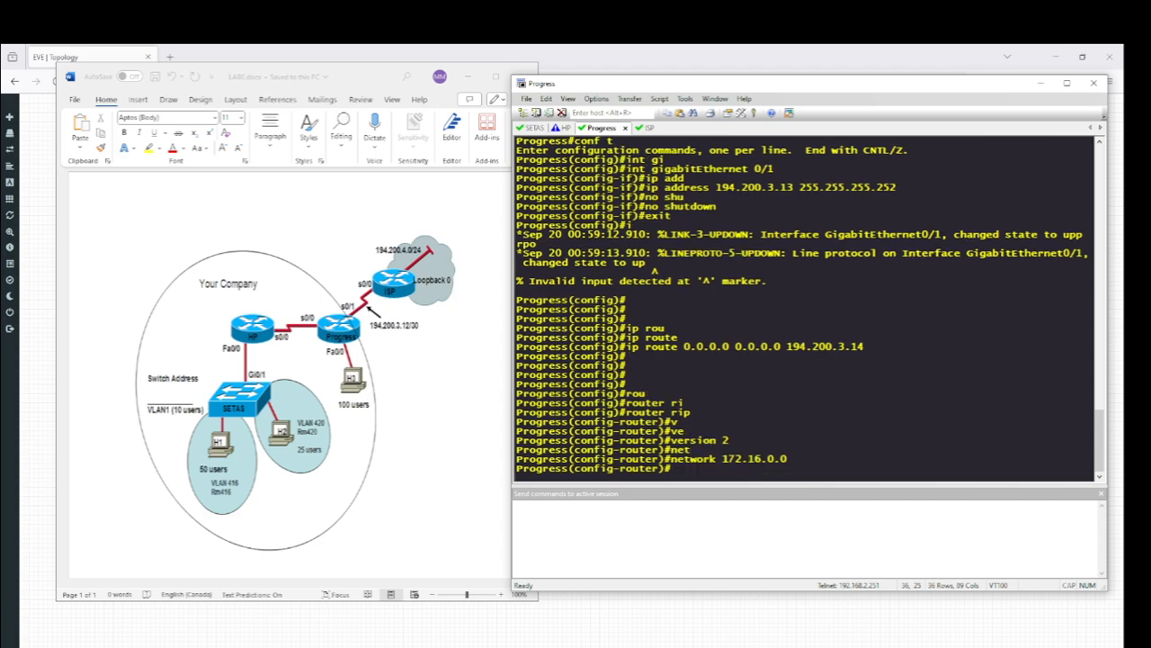
Step: Advertise the default route through RIP on Progress with default-information originate
{"action": "type", "text": "de"}
{"action": "key", "text": "Tab"}
{"action": "type", "text": "-"}
{"action": "key", "text": "Tab"}
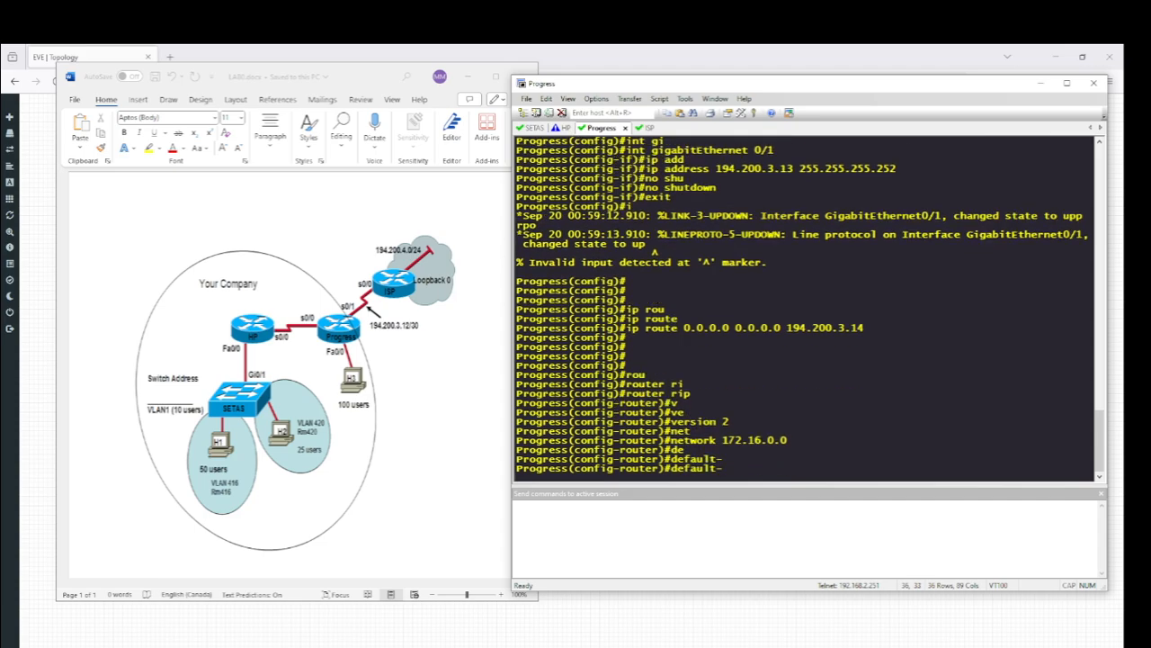
{"action": "type", "text": "in"}
{"action": "key", "text": "Tab"}
{"action": "type", "text": "or"}
{"action": "key", "text": "Tab"}
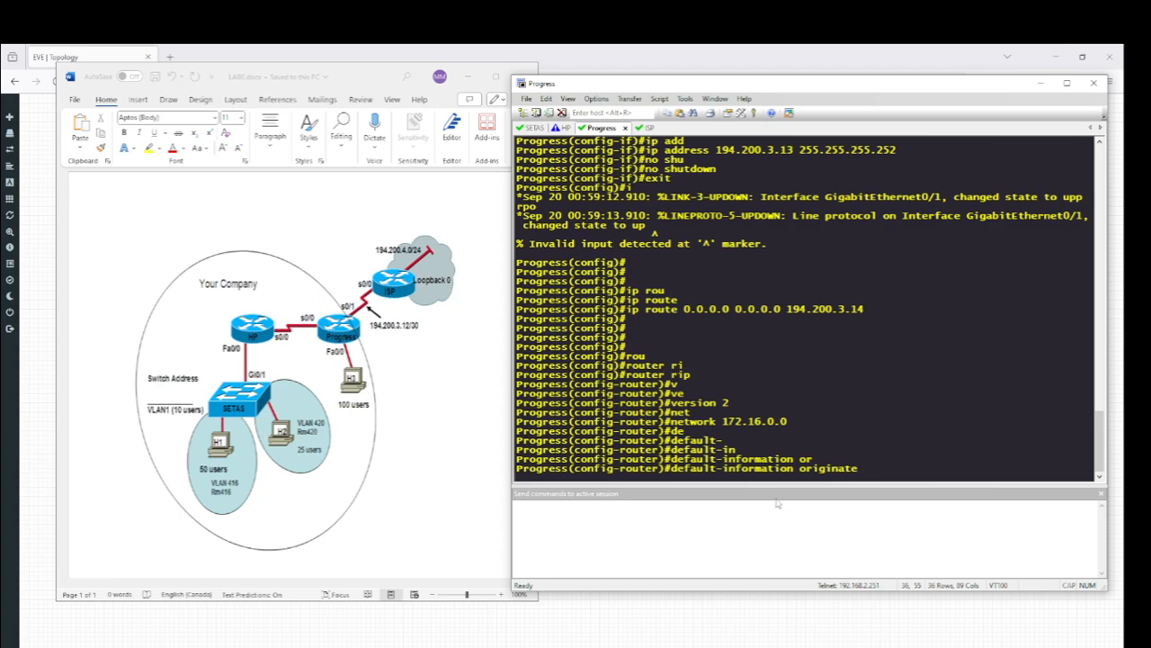
{"action": "left_click_drag", "start_coordinate": [671, 469], "coordinate": [859, 471]}
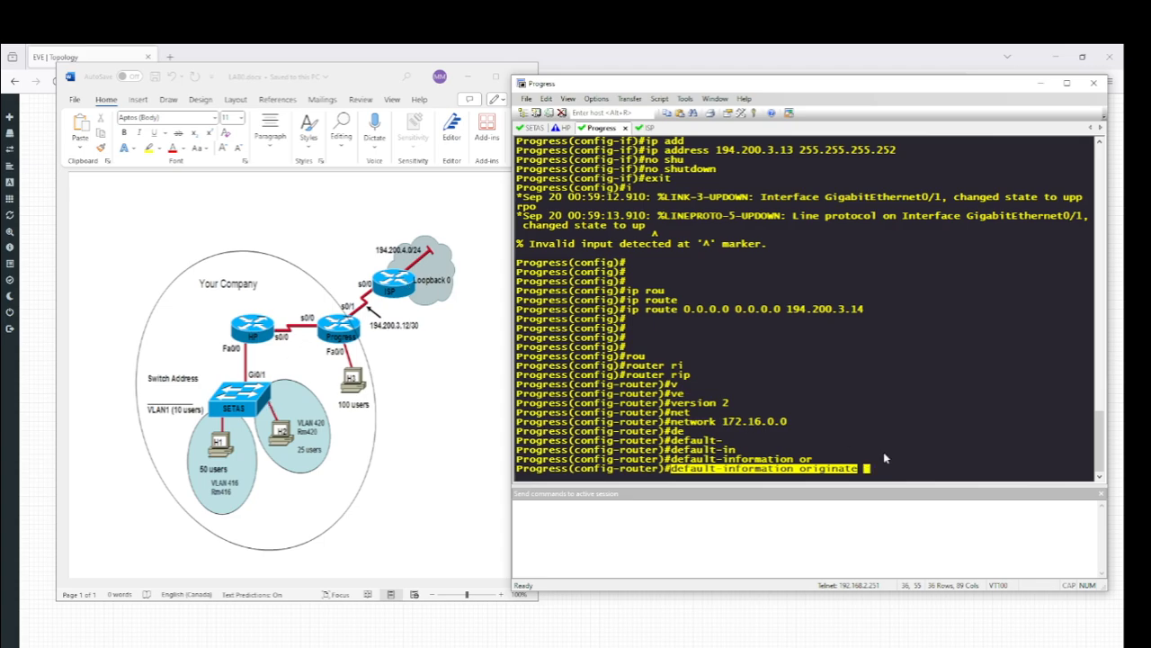
{"action": "key", "text": "Return"}
Step: Leave configuration mode on Progress with end
{"action": "type", "text": "end"}
{"action": "key", "text": "Return"}
{"action": "key", "text": "Return"}
{"action": "key", "text": "Return"}
{"action": "key", "text": "Return"}
{"action": "key", "text": "Return"}
{"action": "key", "text": "Return"}
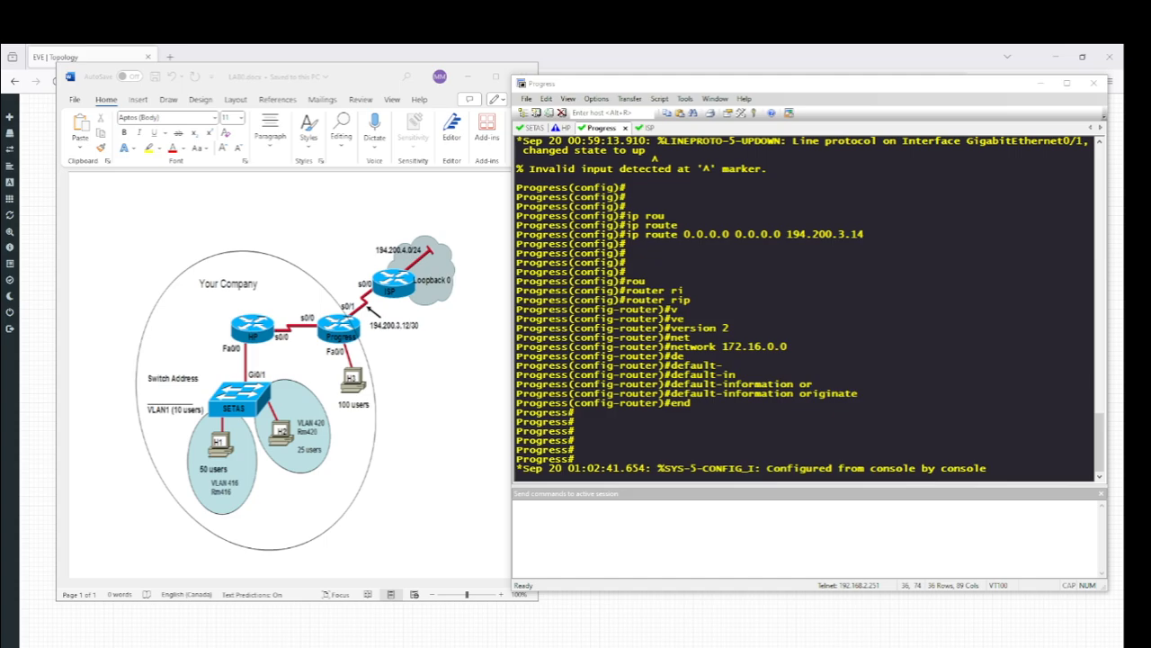
Step: Switch to the HP router's console and enter global configuration mode with conf t
{"action": "left_click", "coordinate": [566, 127]}
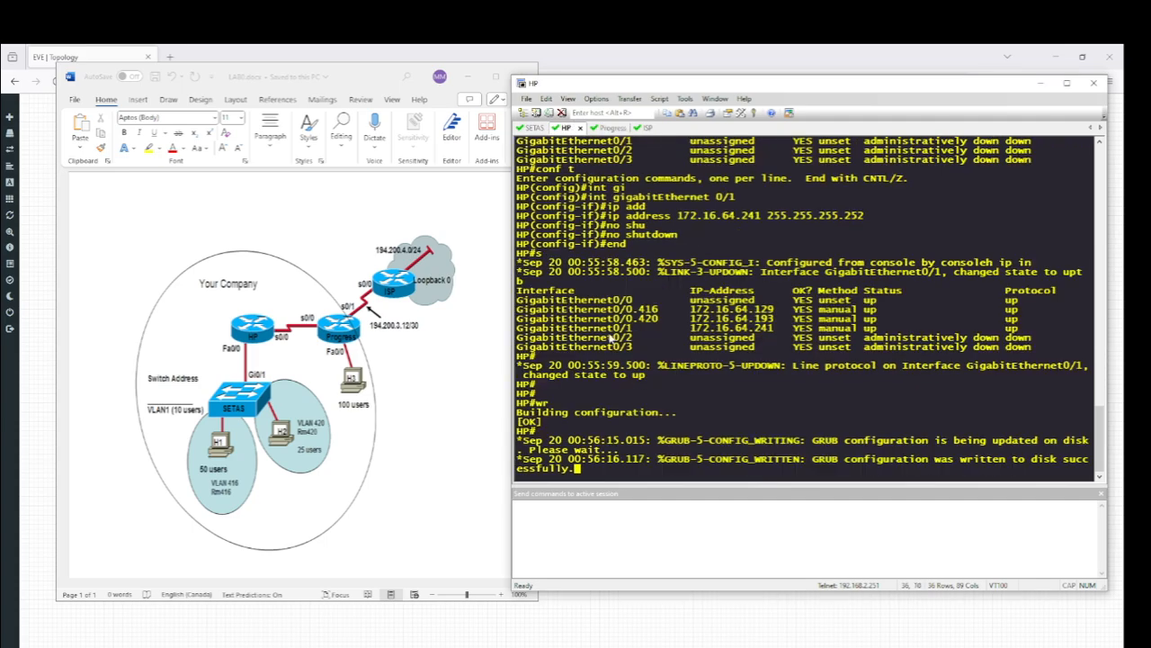
{"action": "key", "text": "Return"}
{"action": "key", "text": "Return"}
{"action": "key", "text": "Return"}
{"action": "key", "text": "Return"}
{"action": "type", "text": "c"}
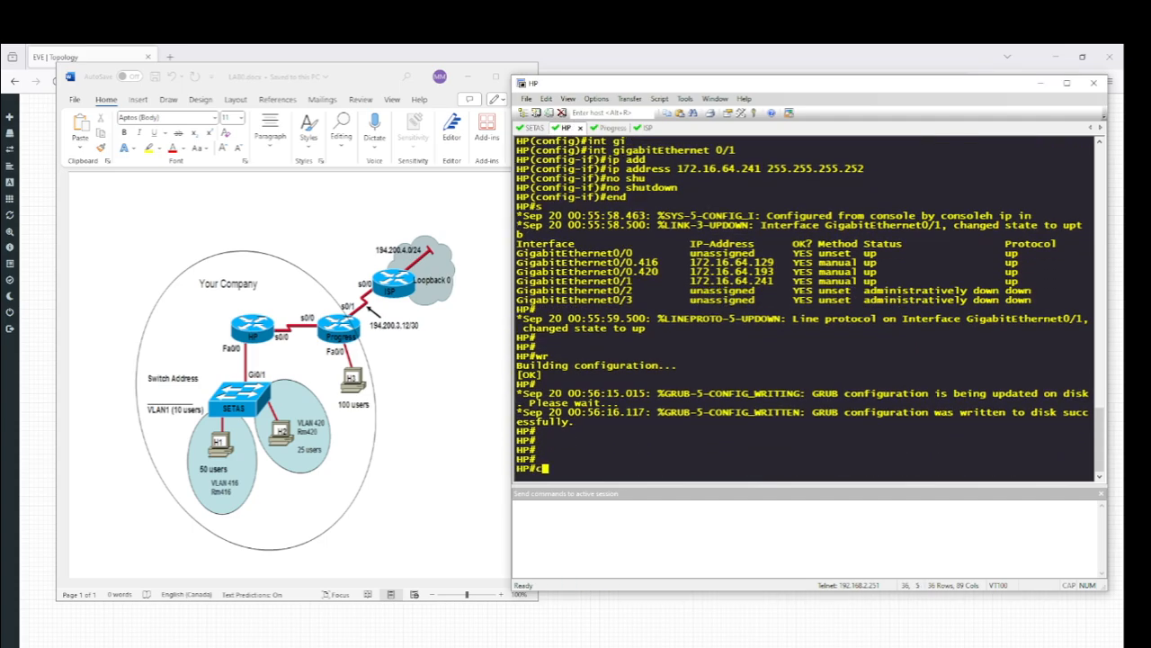
{"action": "type", "text": "onf t"}
{"action": "key", "text": "Return"}
Step: Enter RIP configuration on HP with router rip
{"action": "type", "text": "rou"}
{"action": "key", "text": "Tab"}
{"action": "type", "text": "ter"}
{"action": "key", "text": "Tab"}
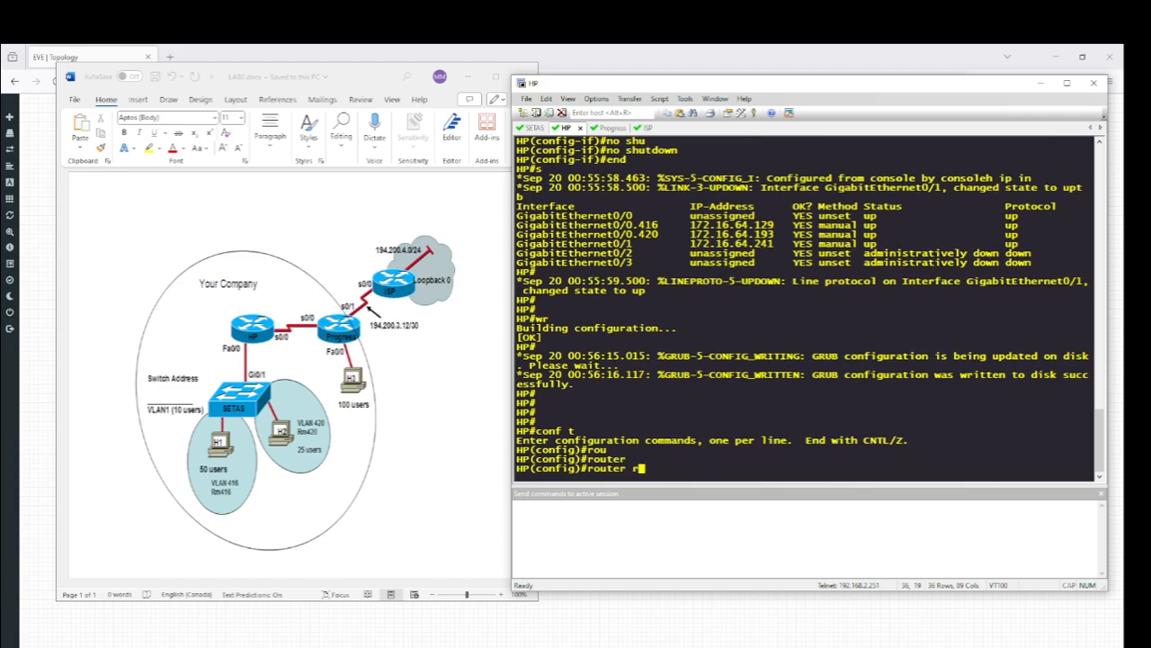
{"action": "type", "text": "r"}
{"action": "key", "text": "Tab"}
{"action": "type", "text": "ip"}
{"action": "key", "text": "Return"}
Step: Set the RIP version to 2 on HP
{"action": "type", "text": "ver"}
{"action": "key", "text": "Tab"}
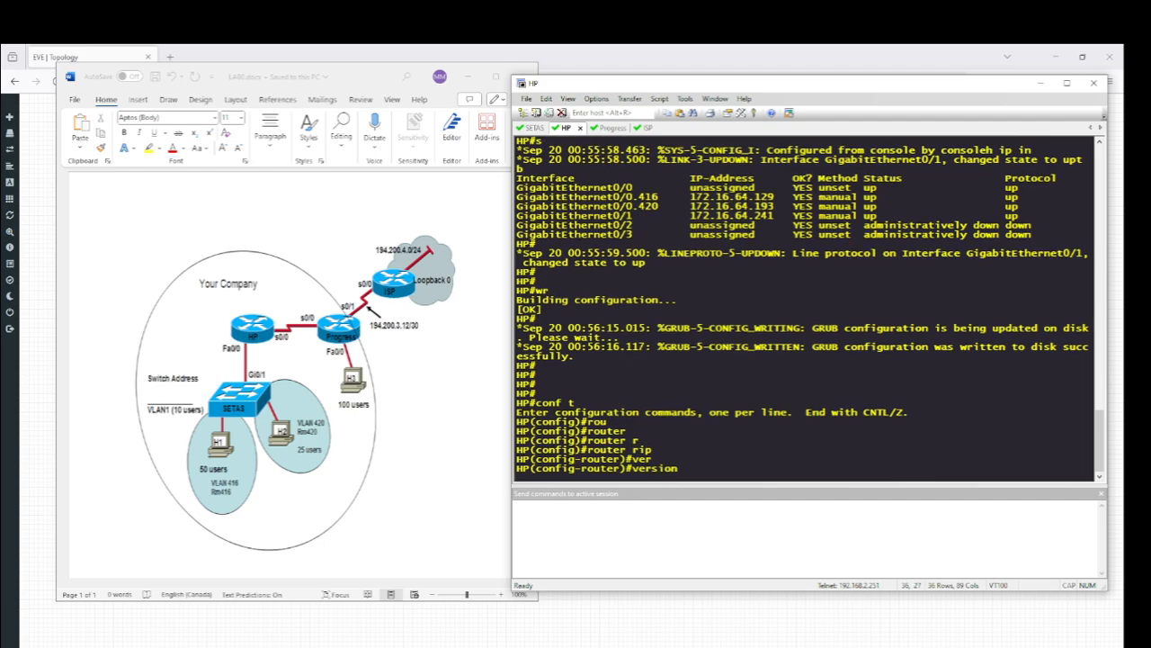
{"action": "type", "text": "2"}
{"action": "key", "text": "Return"}
Step: Add network 172.16.0.0 to the RIP process on HP
{"action": "type", "text": "net"}
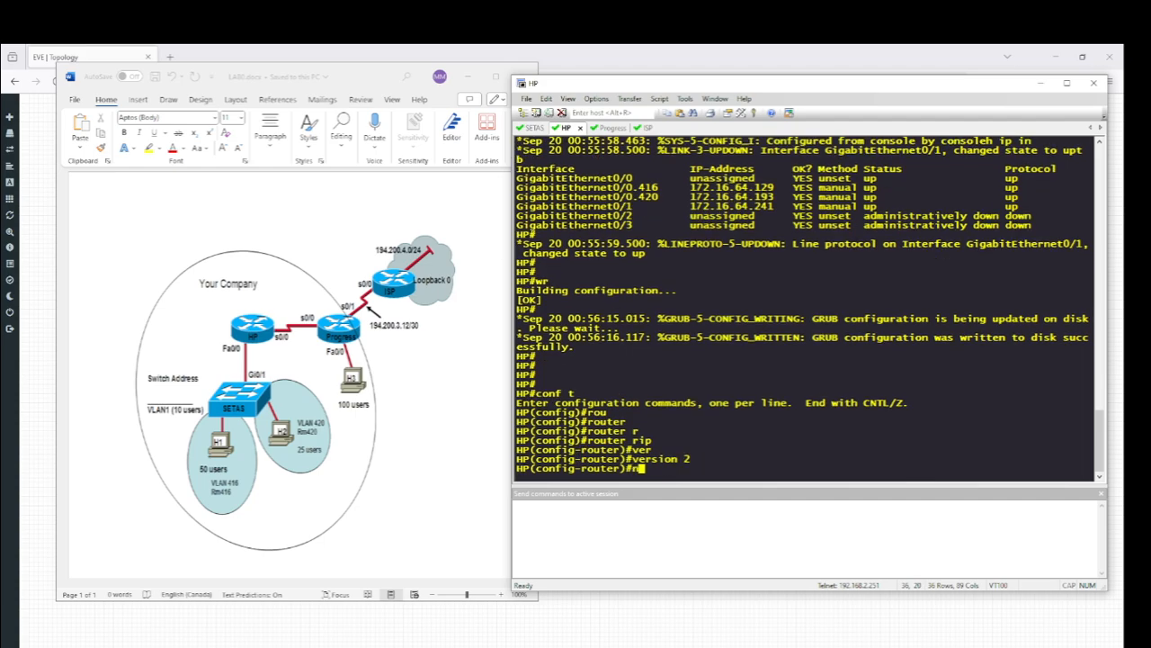
{"action": "key", "text": "Tab"}
{"action": "type", "text": "172."}
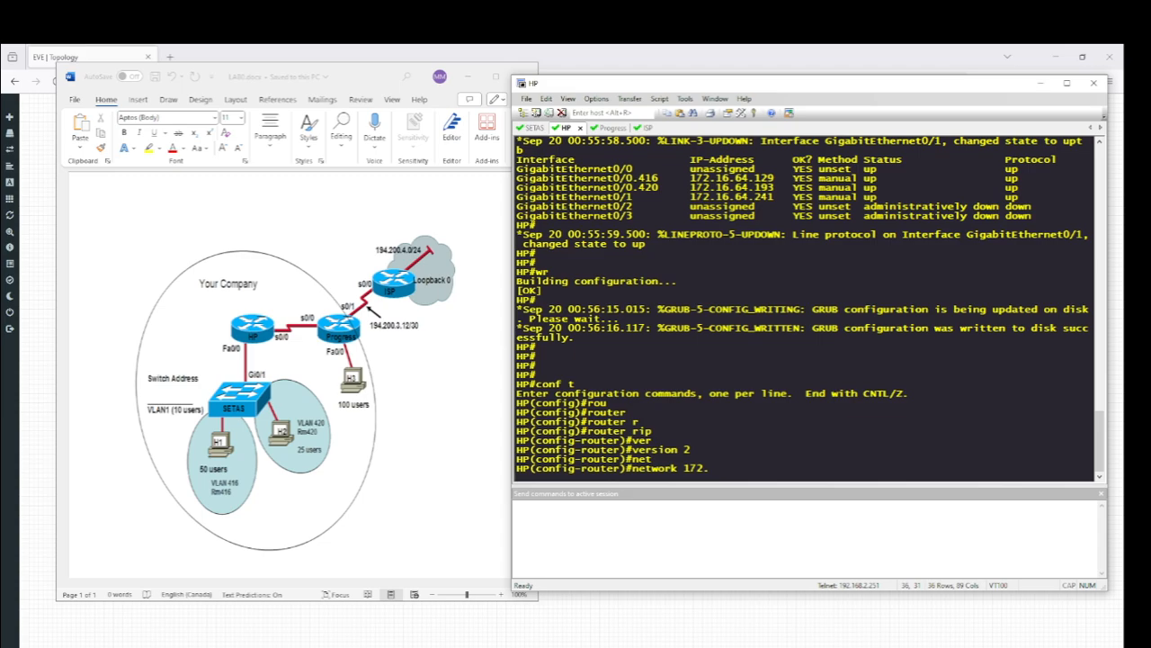
{"action": "type", "text": "16.0.0"}
{"action": "key", "text": "Return"}
{"action": "key", "text": "Return"}
{"action": "key", "text": "Return"}
{"action": "key", "text": "Return"}
{"action": "key", "text": "Return"}
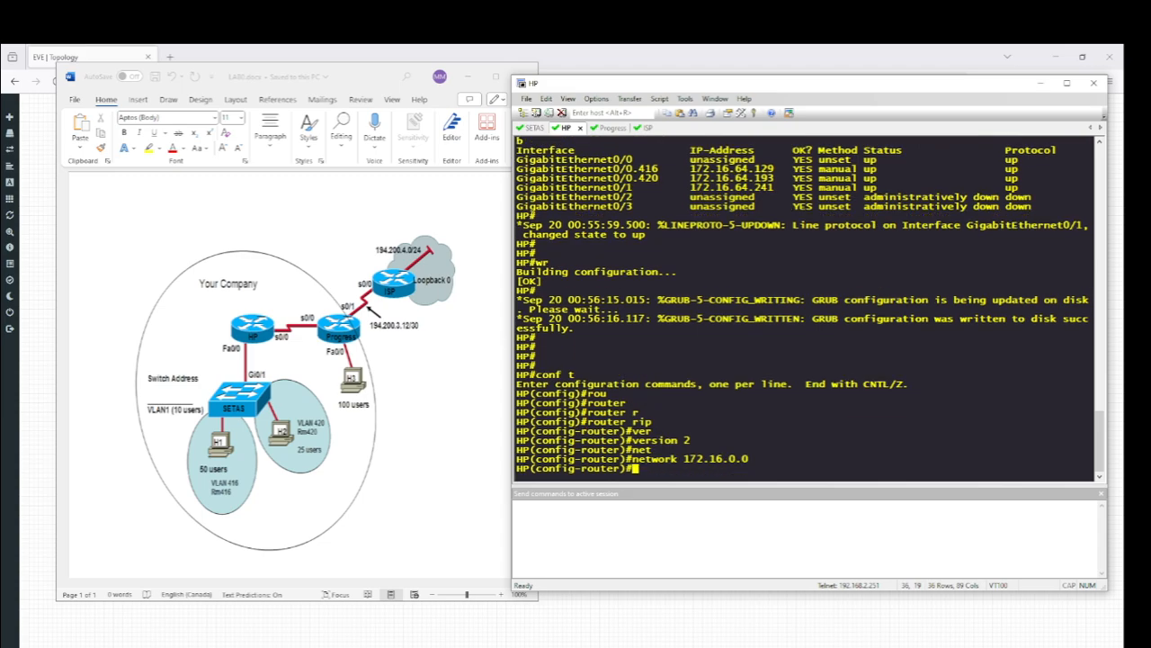
Step: Leave configuration mode on HP and list its routing table with sh ip route
{"action": "type", "text": "end"}
{"action": "key", "text": "Return"}
{"action": "key", "text": "Return"}
{"action": "key", "text": "Return"}
{"action": "type", "text": "sh ip rou"}
{"action": "key", "text": "Tab"}
{"action": "key", "text": "Return"}
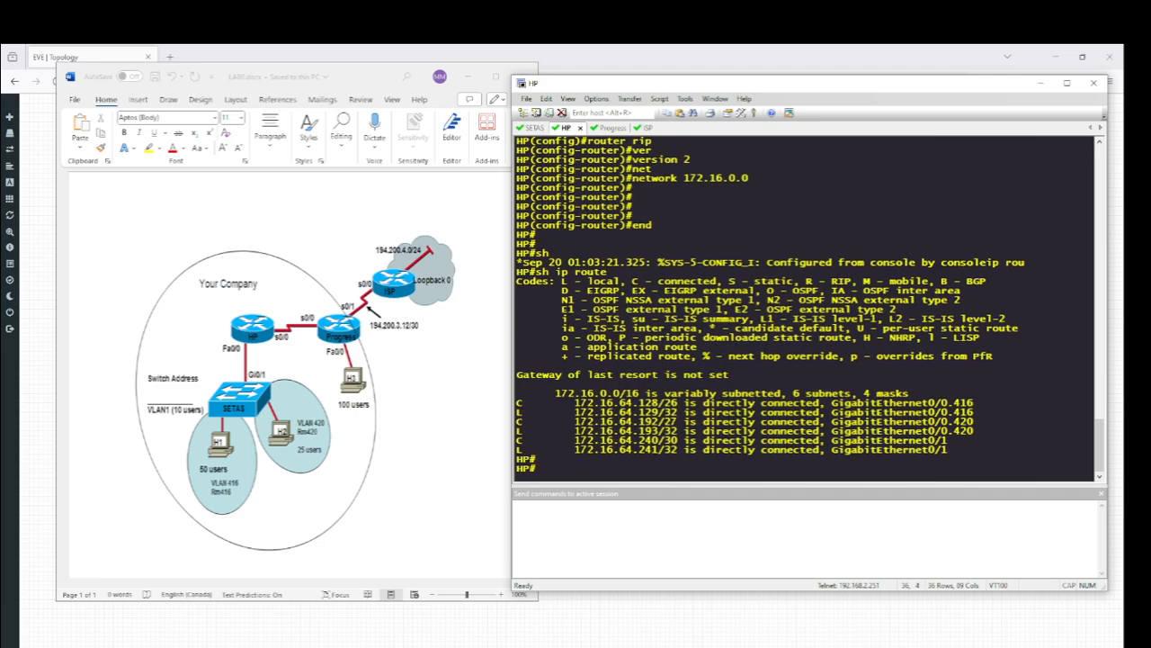
Step: List only HP's RIP-learned routes by running sh ip route rip twice
{"action": "key", "text": "Return"}
{"action": "key", "text": "Return"}
{"action": "key", "text": "Return"}
{"action": "type", "text": "sh ip route ri"}
{"action": "key", "text": "Tab"}
{"action": "key", "text": "Return"}
{"action": "key", "text": "Up"}
{"action": "key", "text": "Return"}
{"action": "key", "text": "Return"}
{"action": "key", "text": "Return"}
{"action": "key", "text": "Return"}
{"action": "key", "text": "Return"}
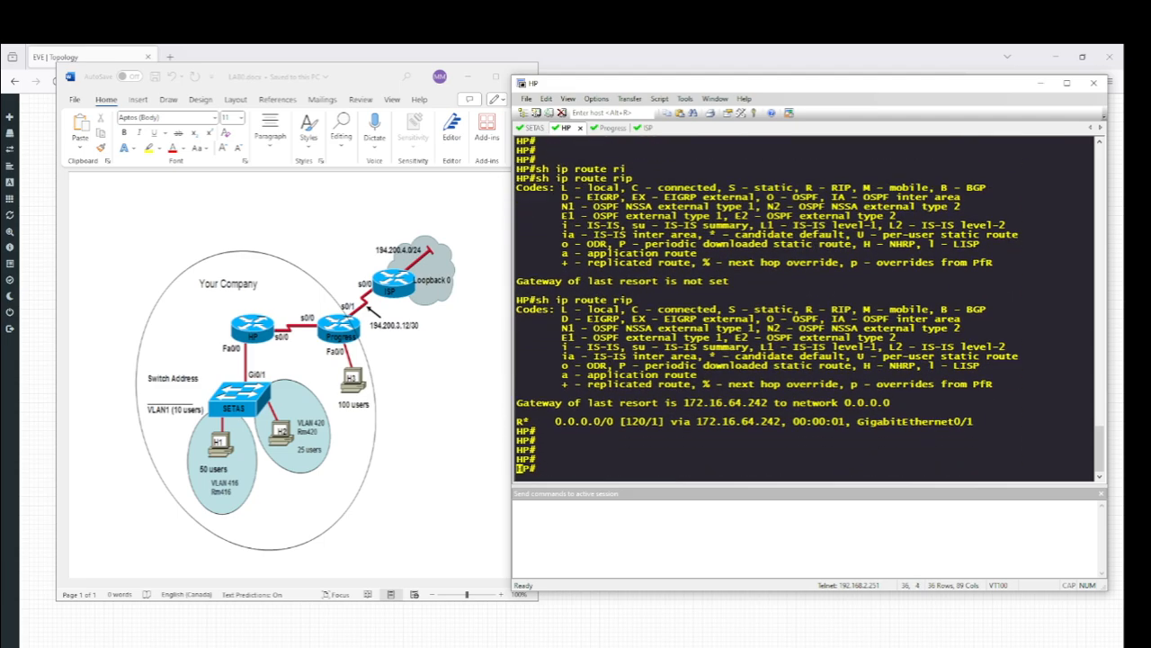
Step: Repeat sh ip route rip on HP to recheck the route learned from Progress
{"action": "key", "text": "Return"}
{"action": "left_click_drag", "start_coordinate": [521, 412], "coordinate": [742, 413]}
{"action": "left_click", "coordinate": [611, 425]}
{"action": "key", "text": "Up"}
{"action": "key", "text": "Return"}
{"action": "key", "text": "Return"}
{"action": "key", "text": "Return"}
{"action": "key", "text": "Return"}
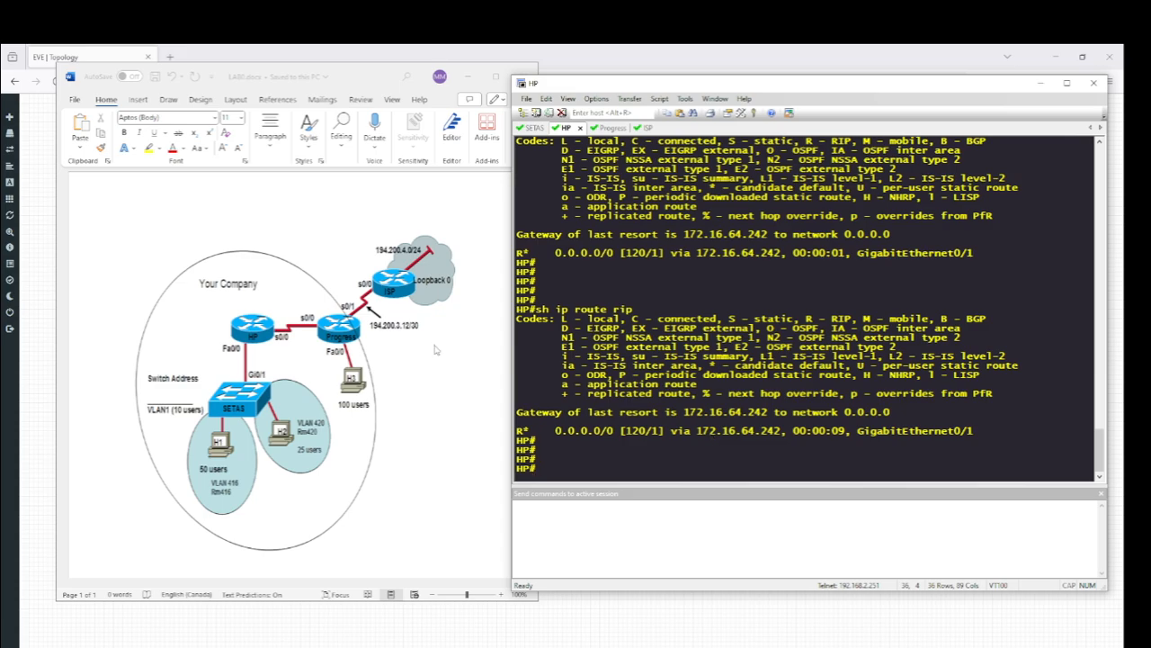
Step: Switch to the Progress router's console and list its RIP-learned routes with sh ip route rip
{"action": "left_click", "coordinate": [601, 129]}
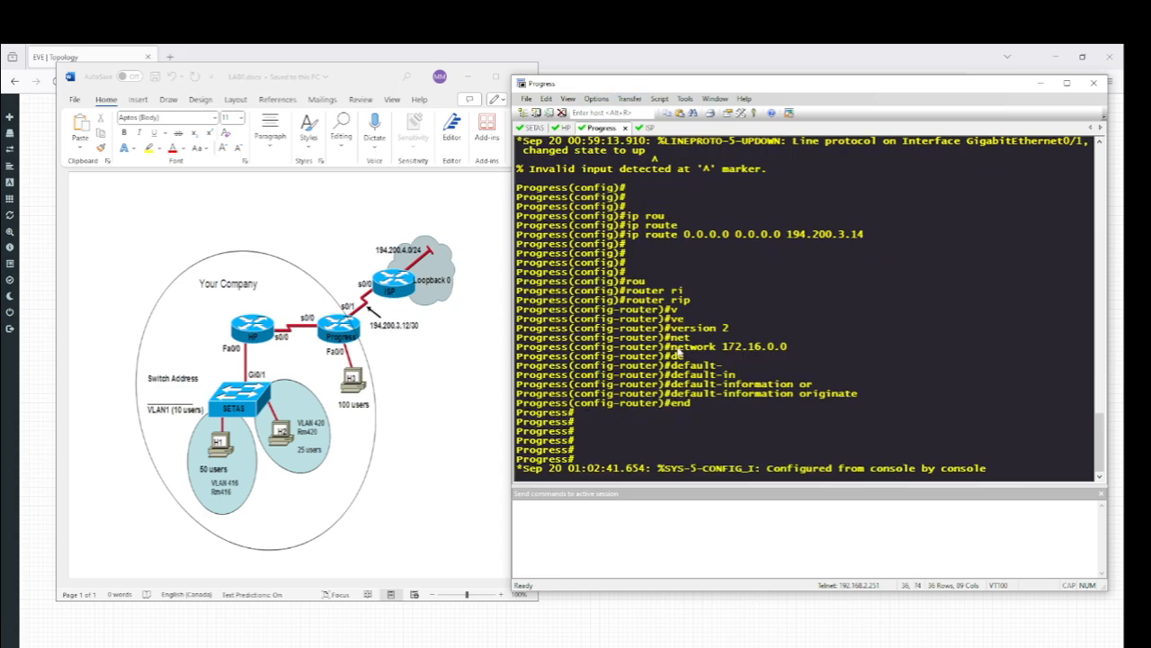
{"action": "key", "text": "Return"}
{"action": "key", "text": "Return"}
{"action": "key", "text": "Return"}
{"action": "type", "text": "sh ip ro"}
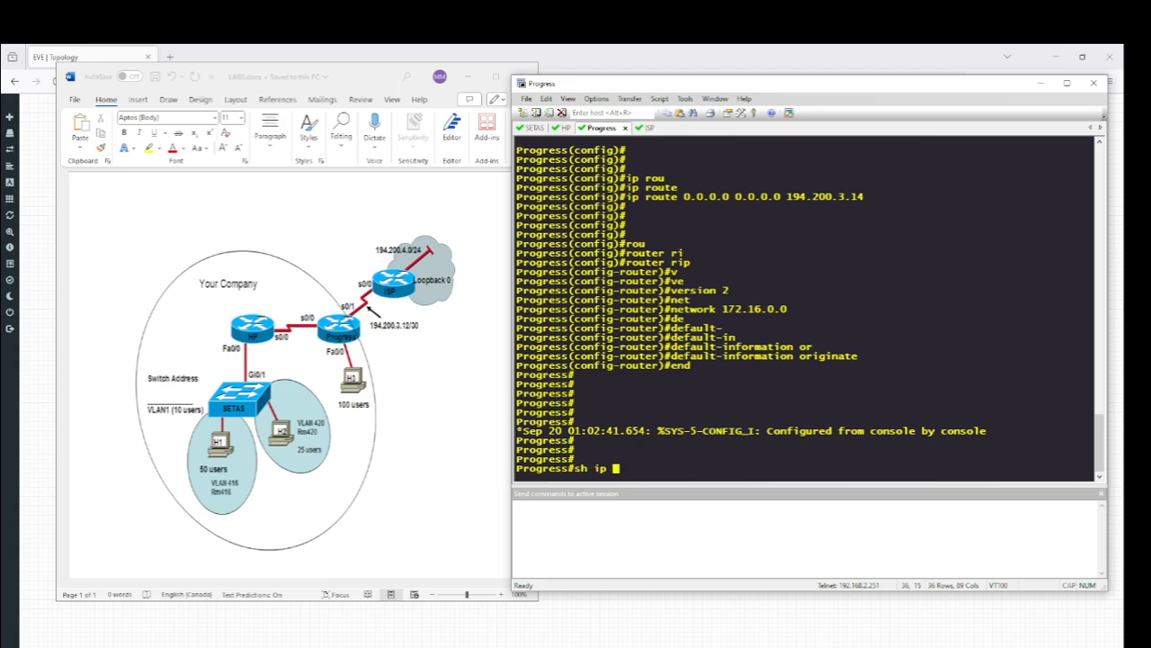
{"action": "key", "text": "Tab"}
{"action": "type", "text": "ri"}
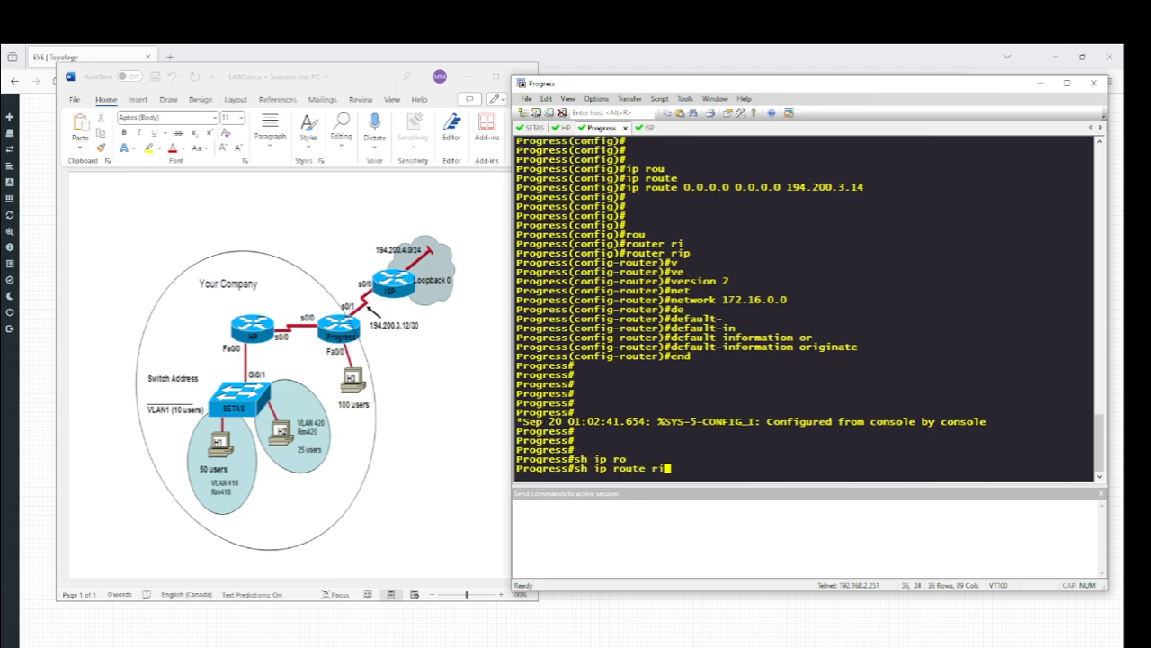
{"action": "key", "text": "Tab"}
{"action": "key", "text": "Return"}
{"action": "key", "text": "Return"}
{"action": "key", "text": "Return"}
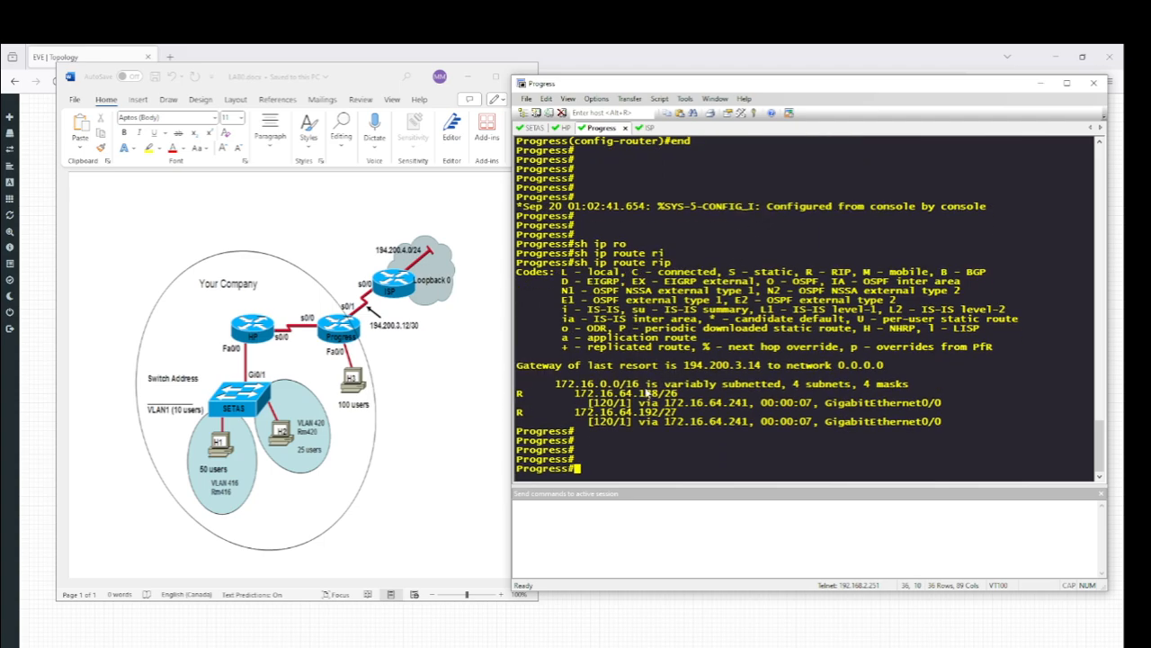
{"action": "mouse_move", "coordinate": [621, 413]}
{"action": "left_mouse_down"}
{"action": "mouse_move", "coordinate": [644, 413]}
{"action": "mouse_move", "coordinate": [625, 395]}
{"action": "left_mouse_up"}
Step: Switch to the EVE-NG topology and start the PC-VLAN420, H3 and PC-VLAN416 nodes
{"action": "key", "text": "alt+Tab"}
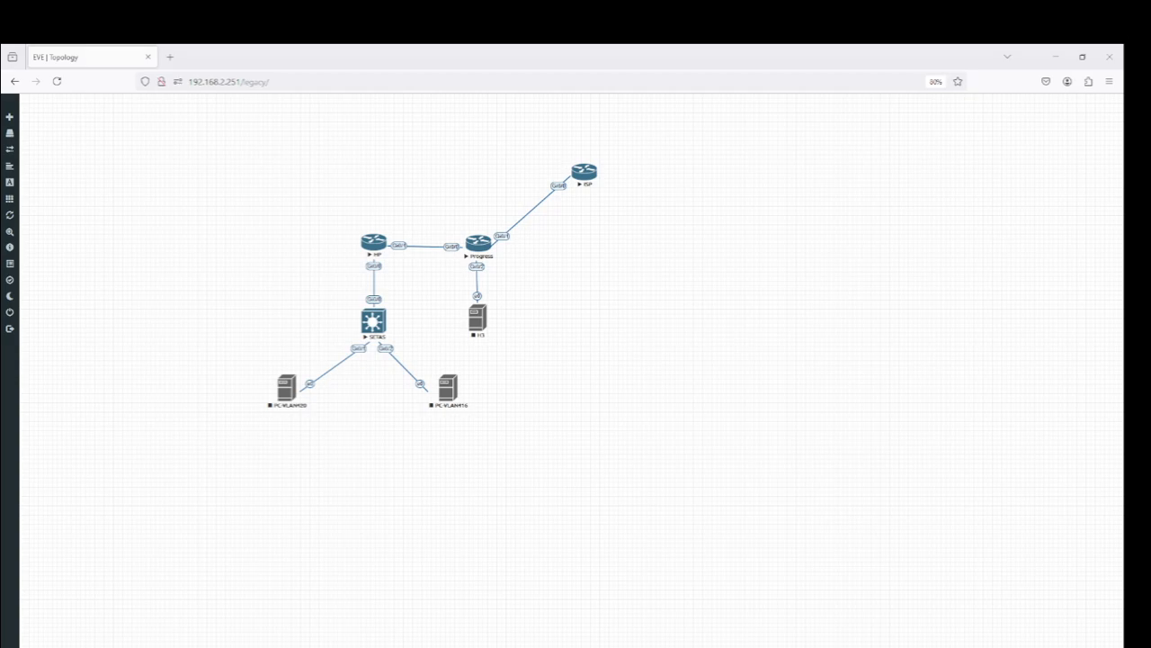
{"action": "right_click", "coordinate": [285, 394]}
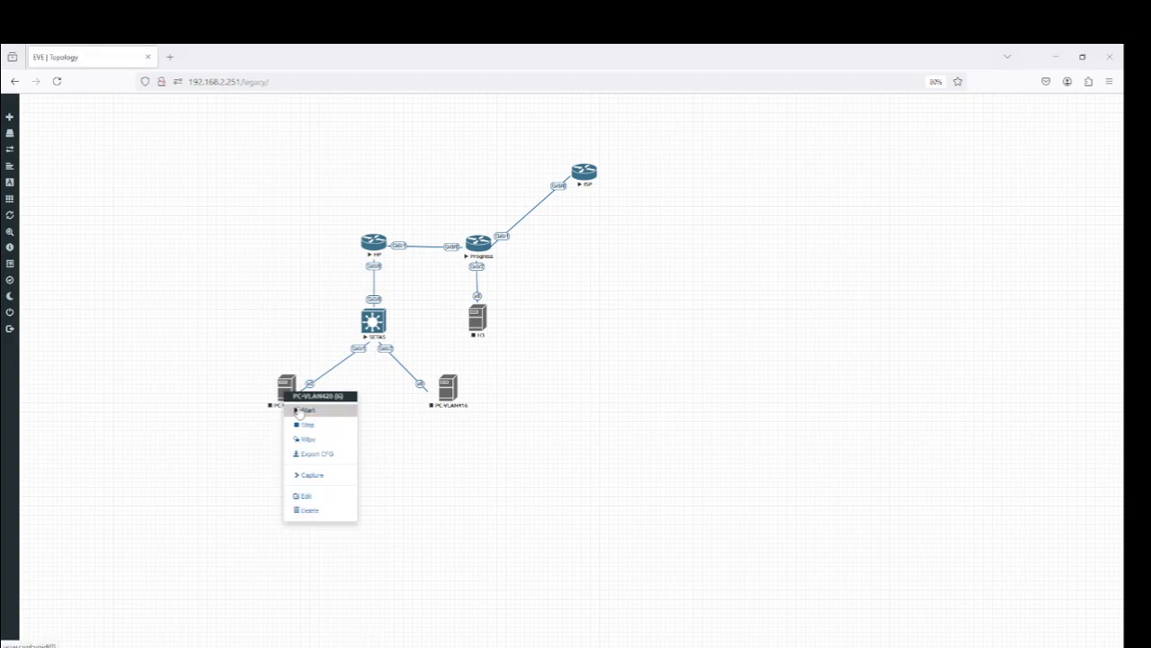
{"action": "left_click", "coordinate": [306, 409]}
{"action": "right_click", "coordinate": [481, 316]}
{"action": "left_click", "coordinate": [499, 335]}
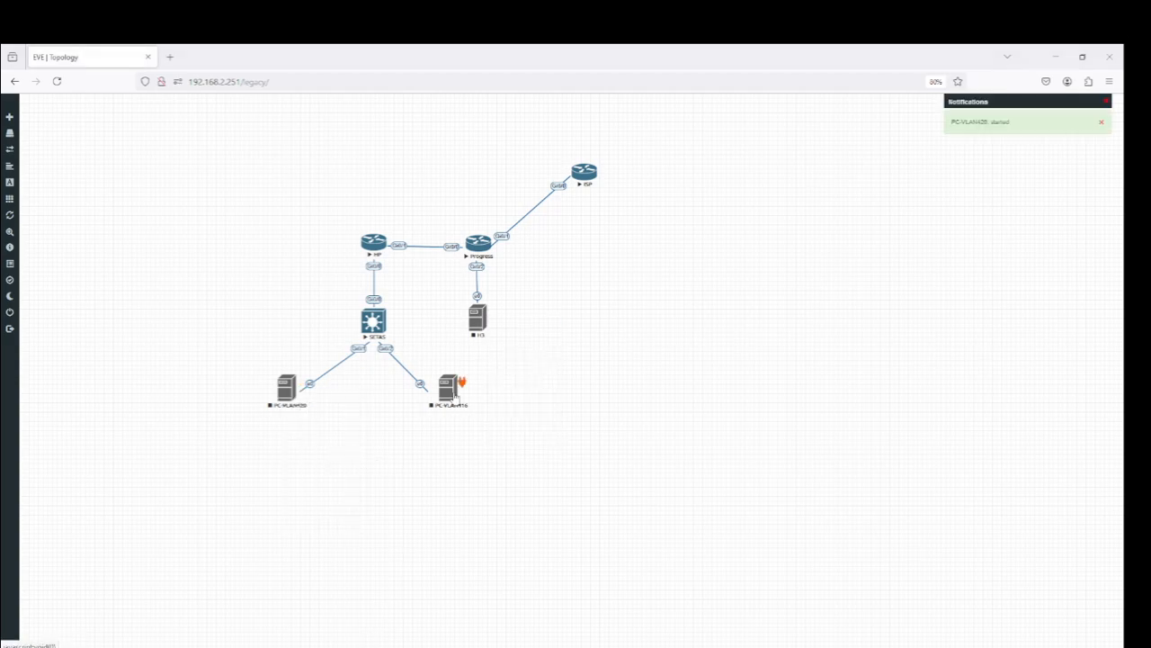
{"action": "right_click", "coordinate": [449, 389]}
{"action": "left_click", "coordinate": [476, 409]}
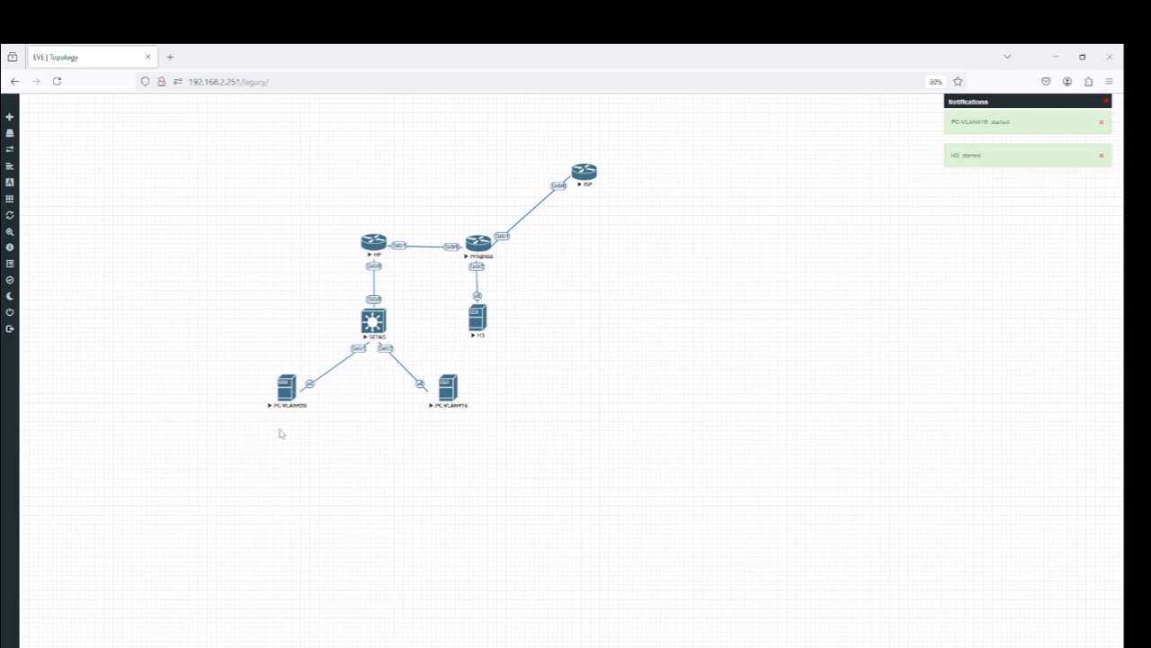
Step: Bring up the LAB0-Subnetting notes in Notepad and move them clear of the PC-VLAN420 node
{"action": "mouse_move", "coordinate": [417, 646]}
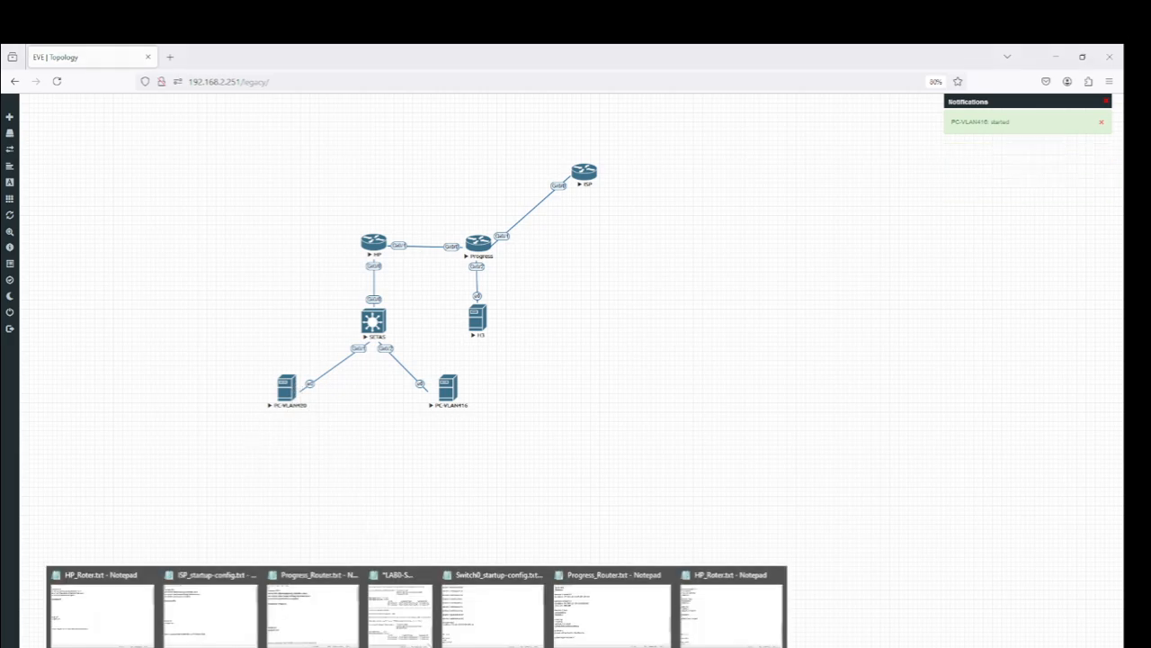
{"action": "left_click", "coordinate": [395, 607]}
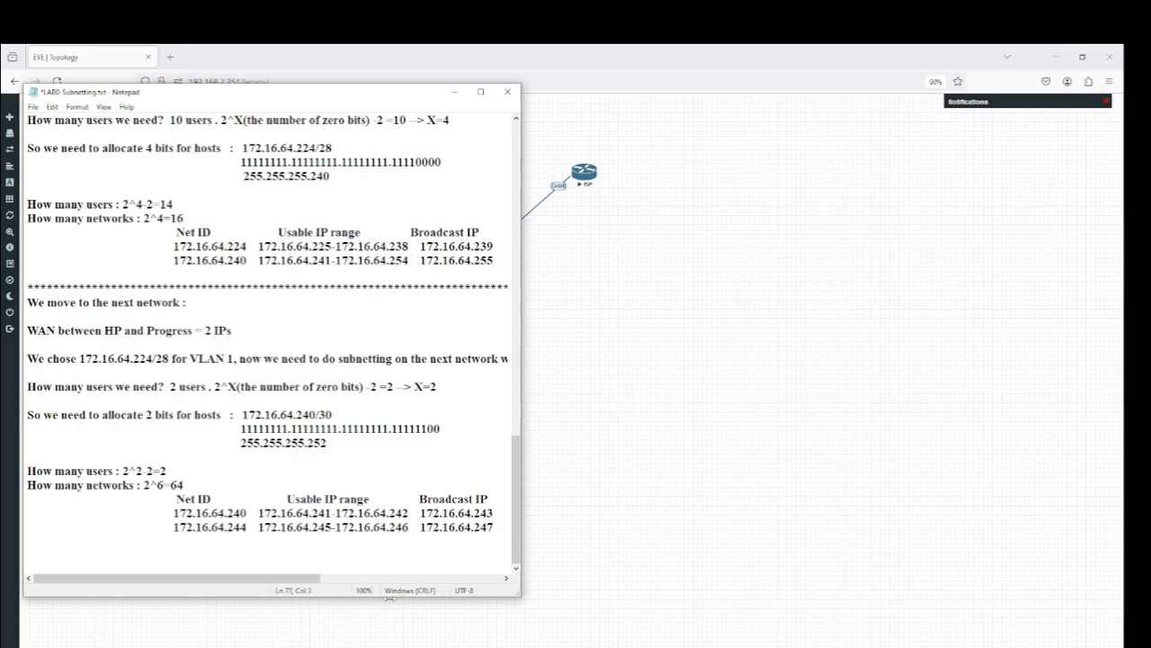
{"action": "left_click_drag", "start_coordinate": [367, 94], "coordinate": [791, 94]}
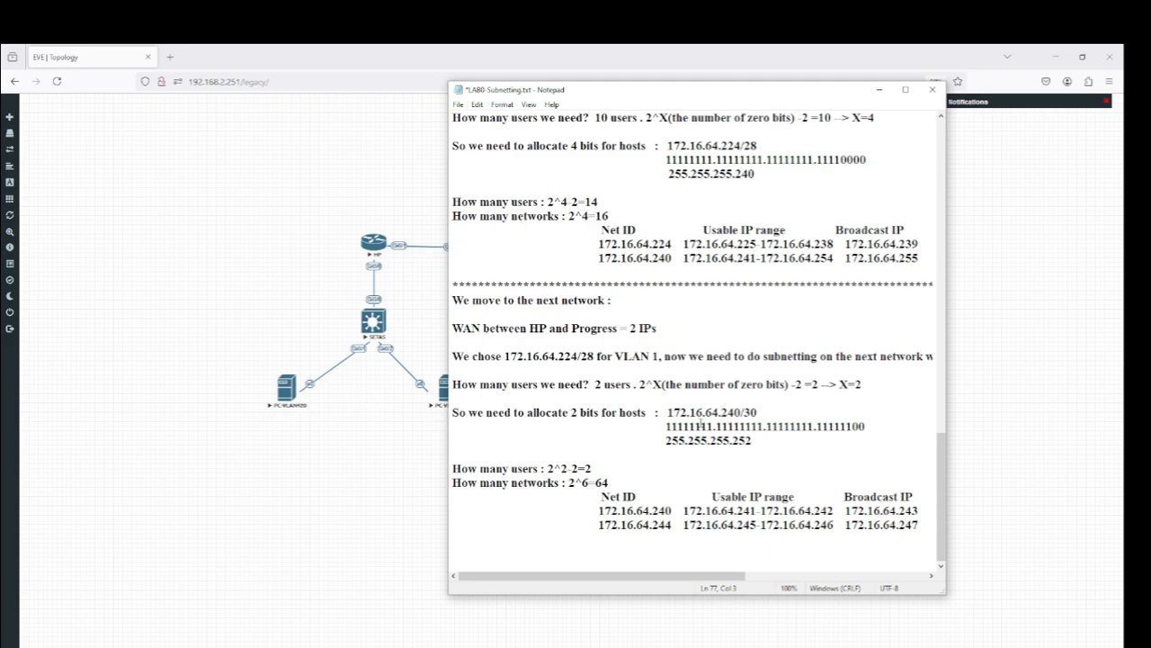
Step: Open the PC-VLAN420 console from the topology and bring its whole window into view
{"action": "left_click", "coordinate": [288, 395]}
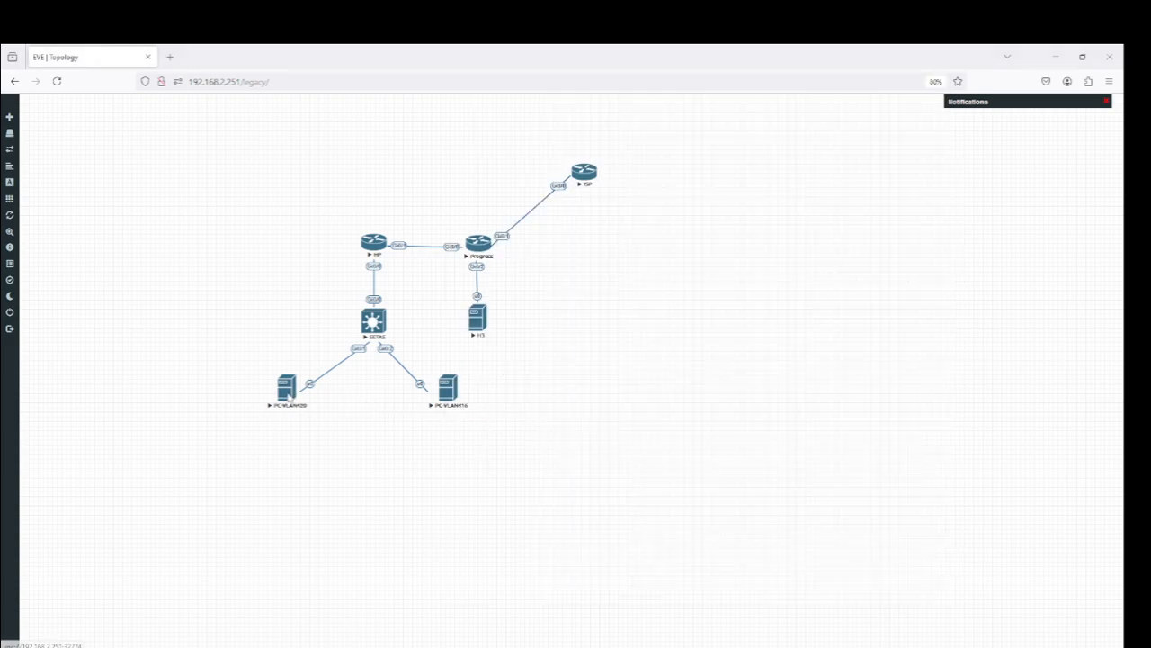
{"action": "left_click", "coordinate": [600, 172]}
{"action": "left_click_drag", "start_coordinate": [1150, 107], "coordinate": [630, 117]}
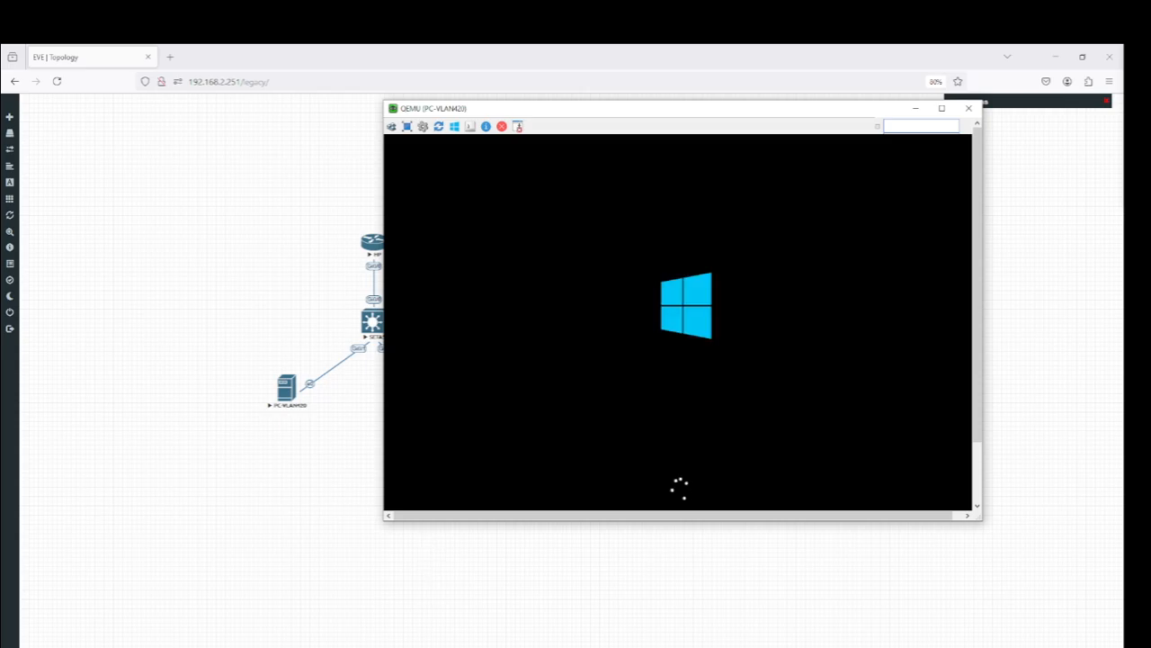
Step: Bring back the LAB0-Subnetting notes and arrange them side by side with the PC-VLAN420 console
{"action": "mouse_move", "coordinate": [517, 623]}
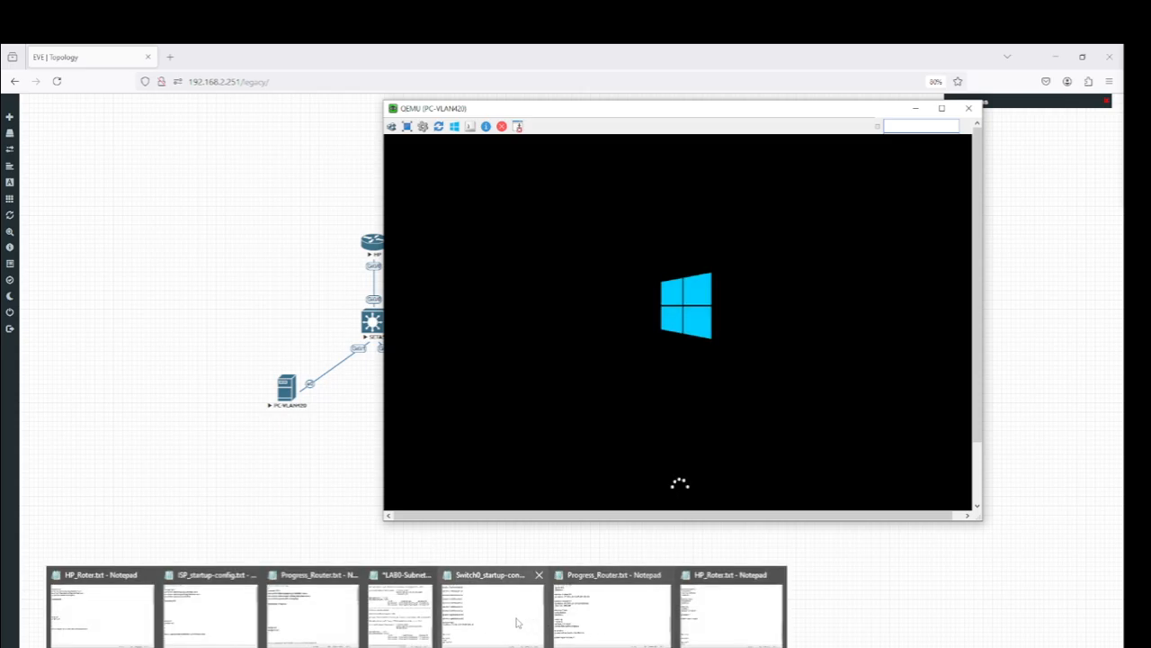
{"action": "left_click", "coordinate": [407, 610]}
{"action": "left_click_drag", "start_coordinate": [591, 94], "coordinate": [198, 94]}
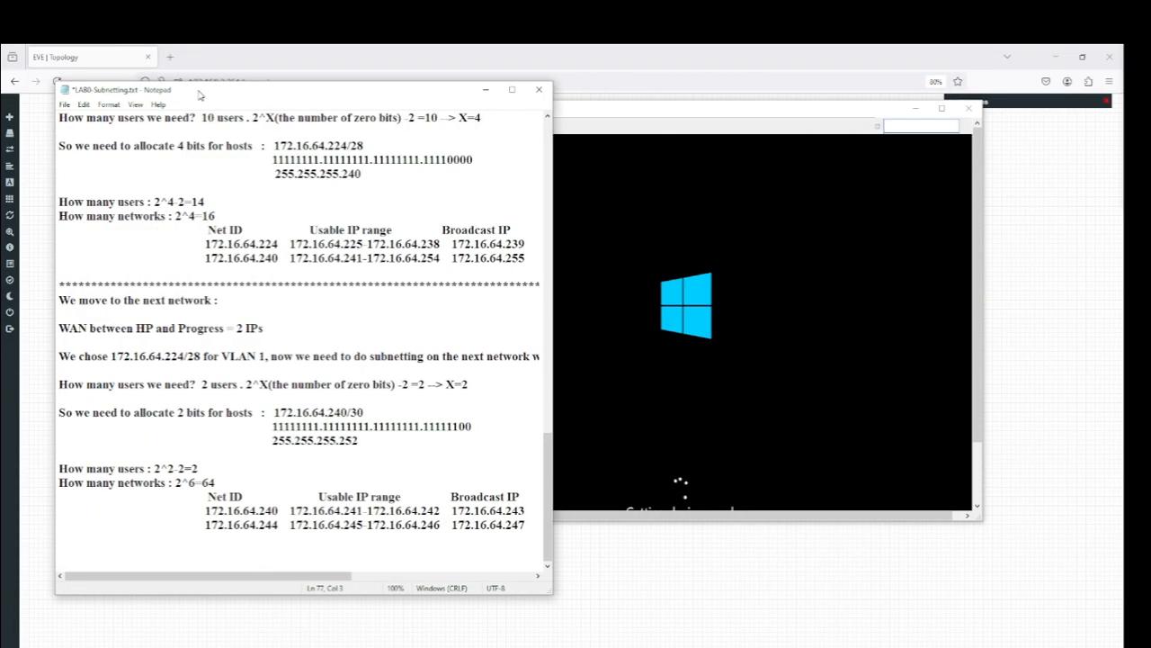
{"action": "left_click_drag", "start_coordinate": [731, 99], "coordinate": [699, 110]}
{"action": "left_click_drag", "start_coordinate": [433, 93], "coordinate": [386, 74]}
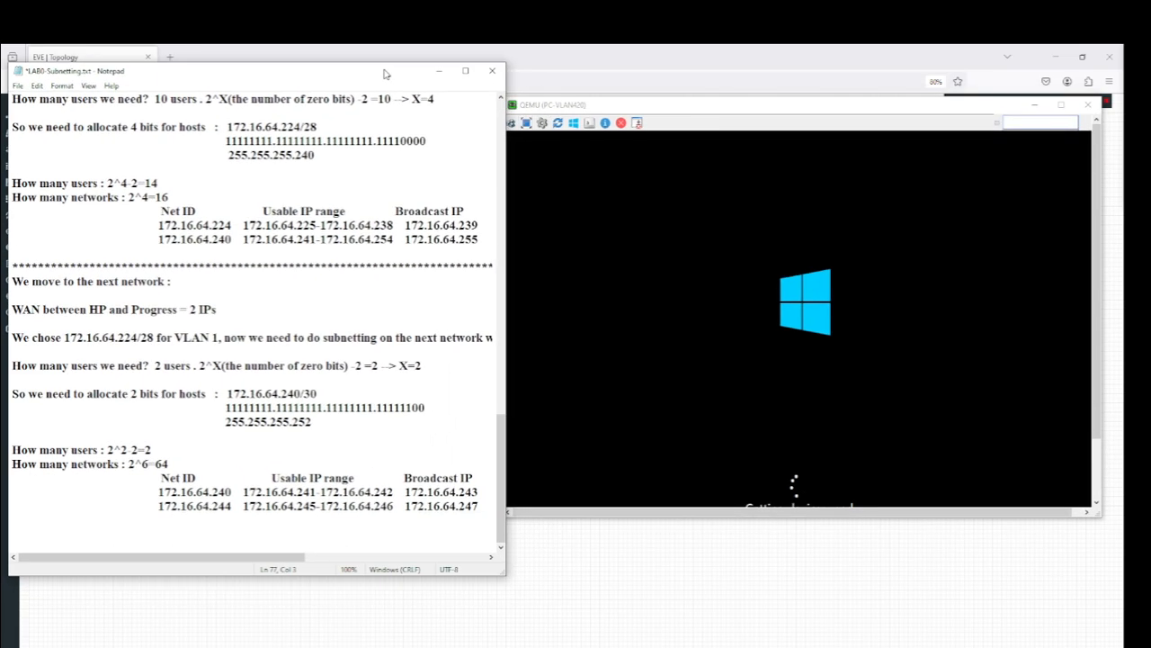
{"action": "left_click_drag", "start_coordinate": [508, 585], "coordinate": [475, 590]}
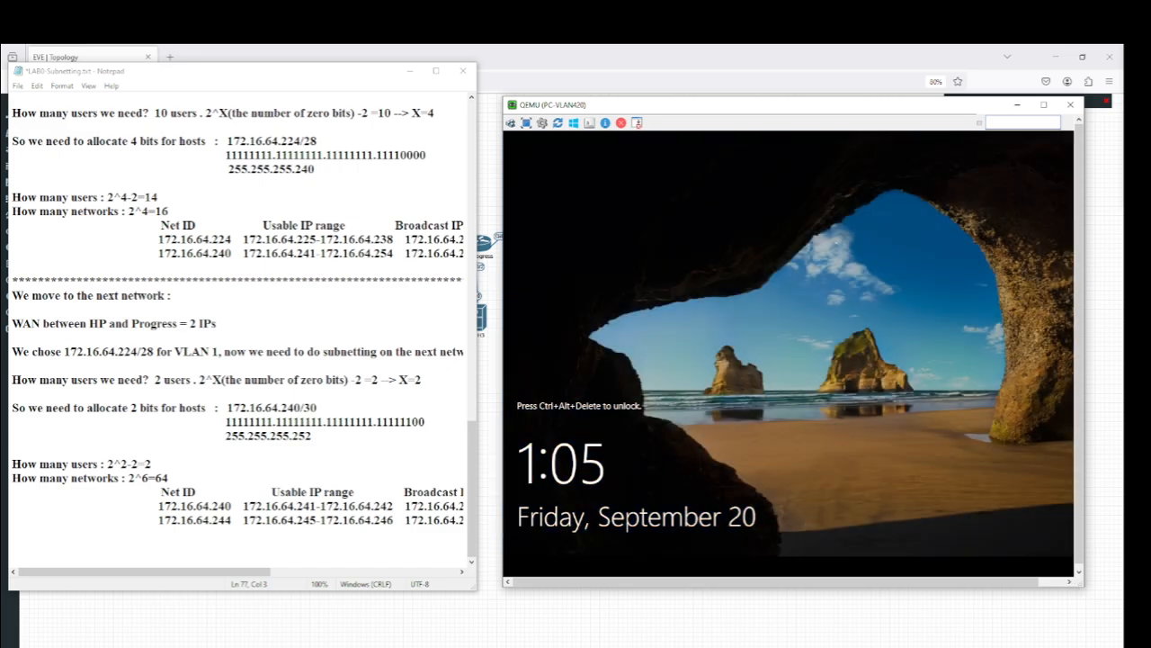
Step: Unlock PC-VLAN420, sign in as Administrator with the account password, and adjust the console view
{"action": "left_click", "coordinate": [513, 124]}
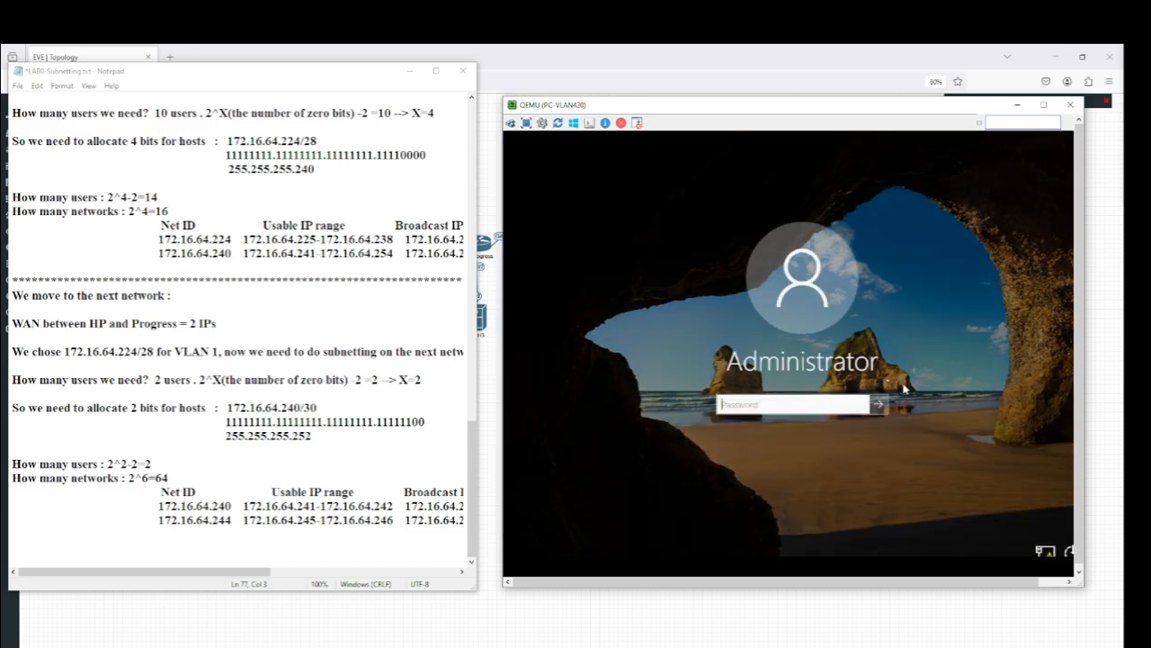
{"action": "type", "text": "••"}
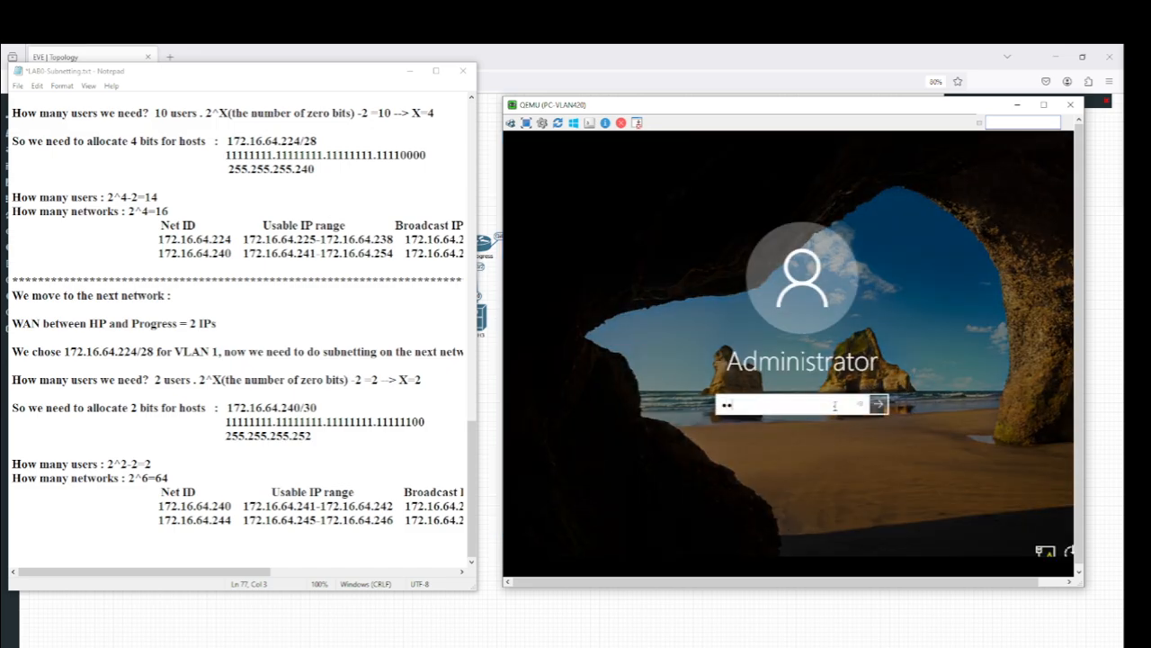
{"action": "type", "text": "••••••"}
{"action": "key", "text": "Return"}
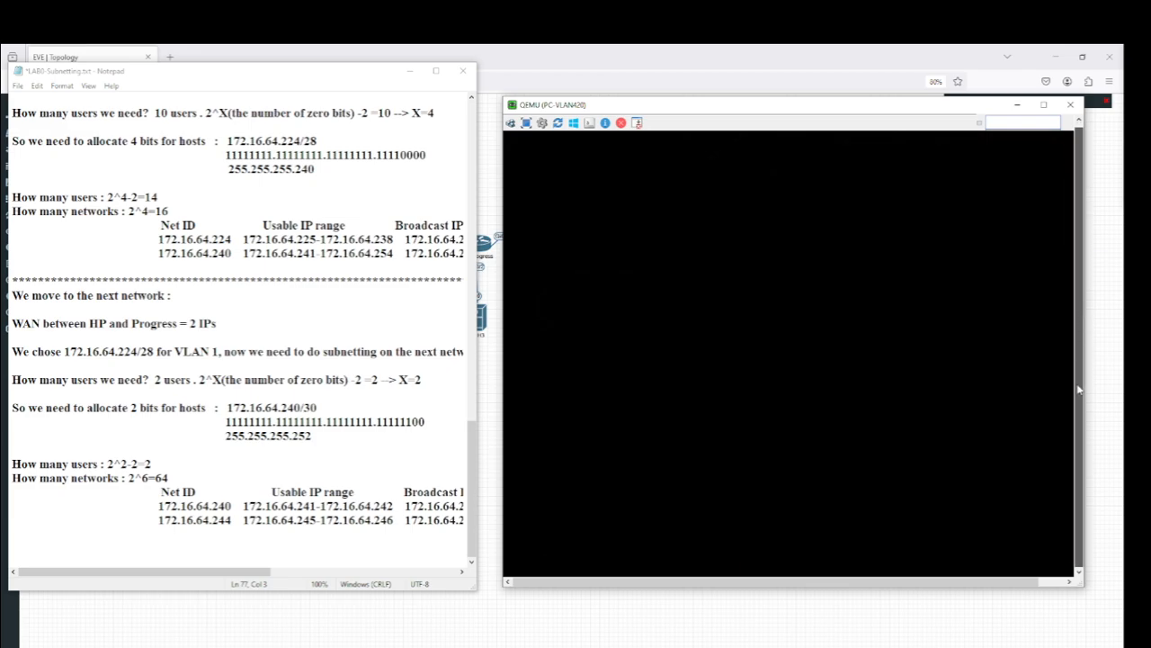
{"action": "left_click_drag", "start_coordinate": [1006, 582], "coordinate": [1039, 585]}
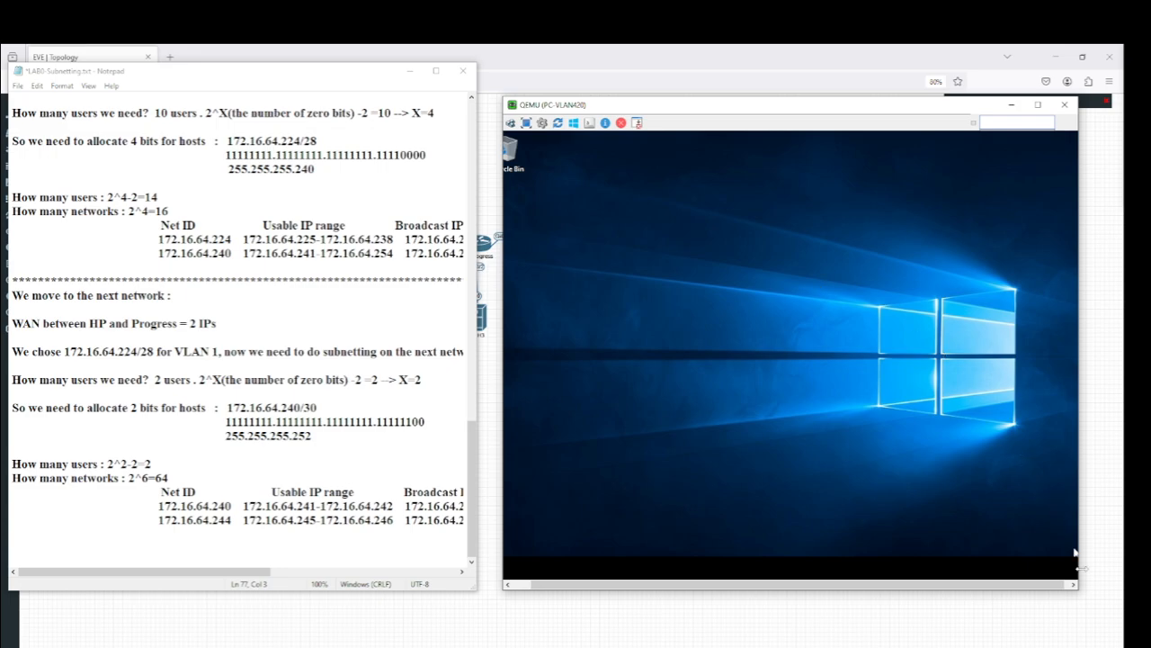
Step: Resize the PC-VLAN420 console until the Windows network status area is in reach, and open the PC's Network & Internet settings
{"action": "left_click_drag", "start_coordinate": [1078, 590], "coordinate": [1069, 565]}
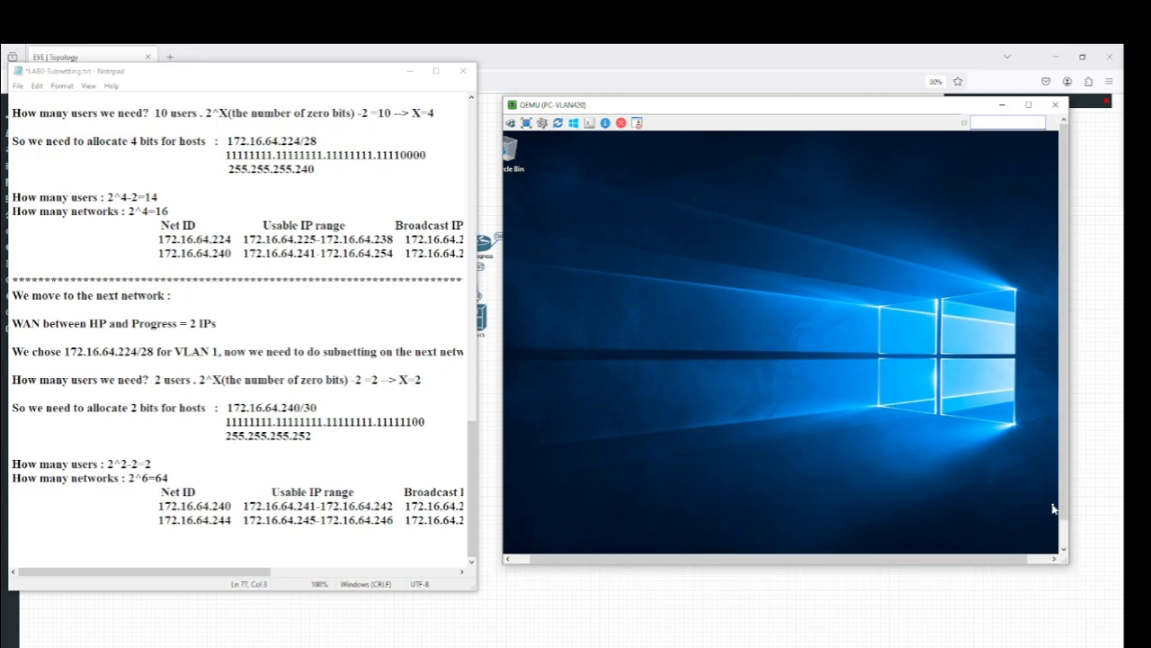
{"action": "left_click_drag", "start_coordinate": [1062, 494], "coordinate": [1061, 522]}
{"action": "left_click_drag", "start_coordinate": [997, 559], "coordinate": [1017, 560]}
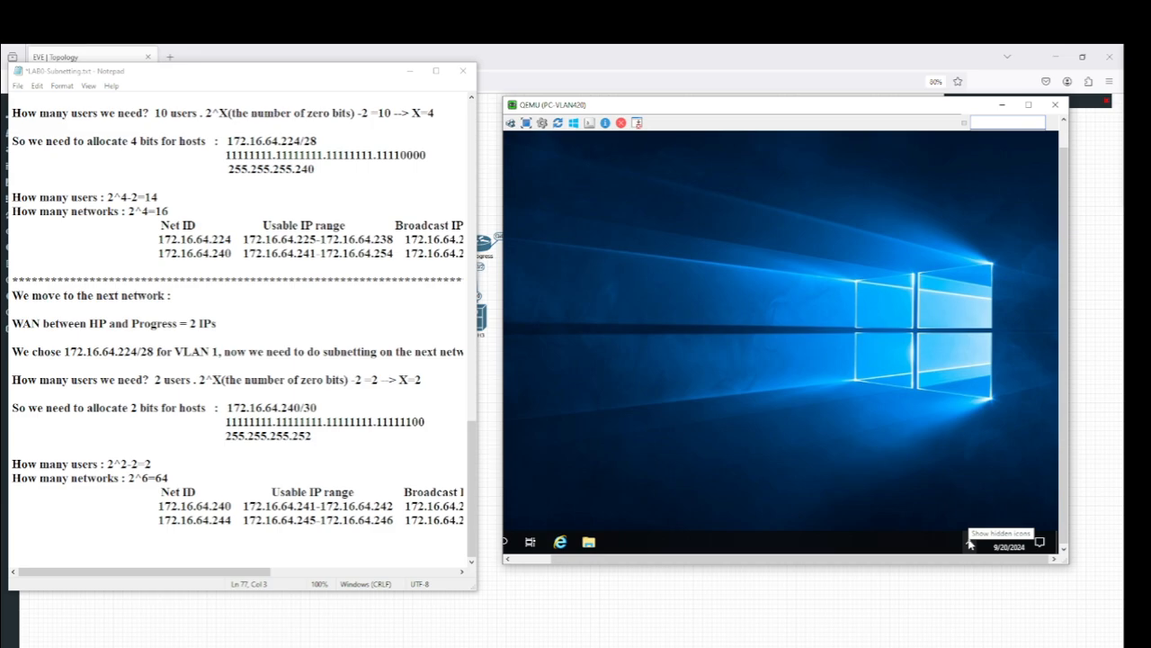
{"action": "right_click", "coordinate": [984, 542]}
{"action": "left_click", "coordinate": [984, 534]}
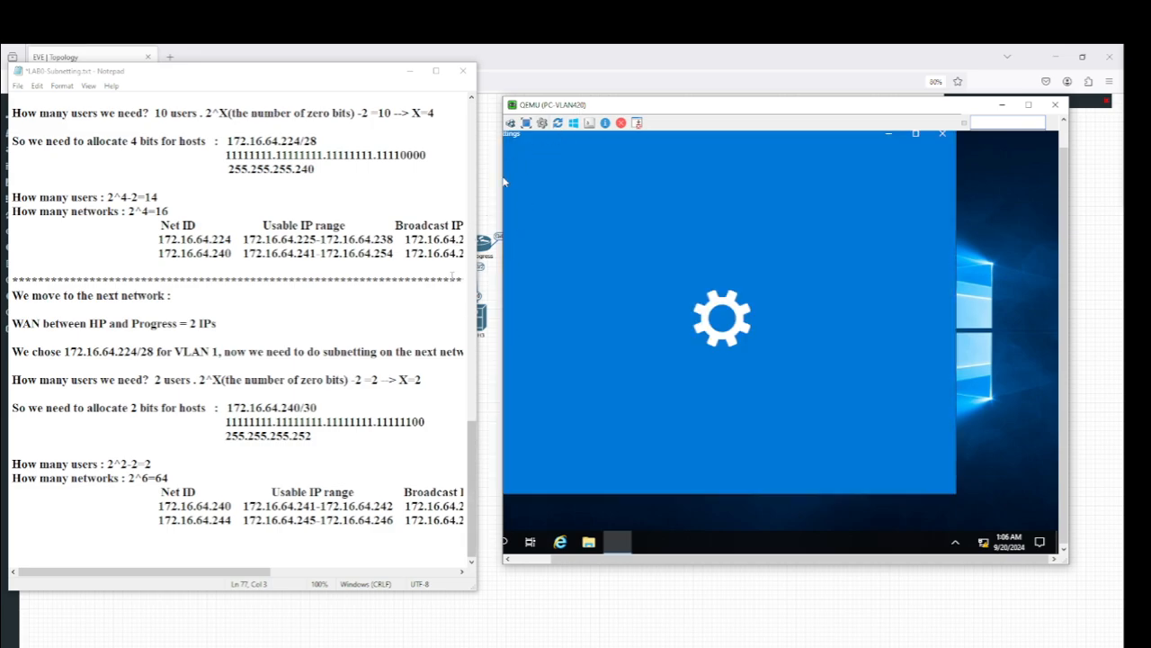
Step: Show the VLAN 420 subnetting notes through the Broadcast IP column, and open the status of PC-VLAN420's Ethernet adapter from Network Connections
{"action": "left_click_drag", "start_coordinate": [477, 440], "coordinate": [518, 322]}
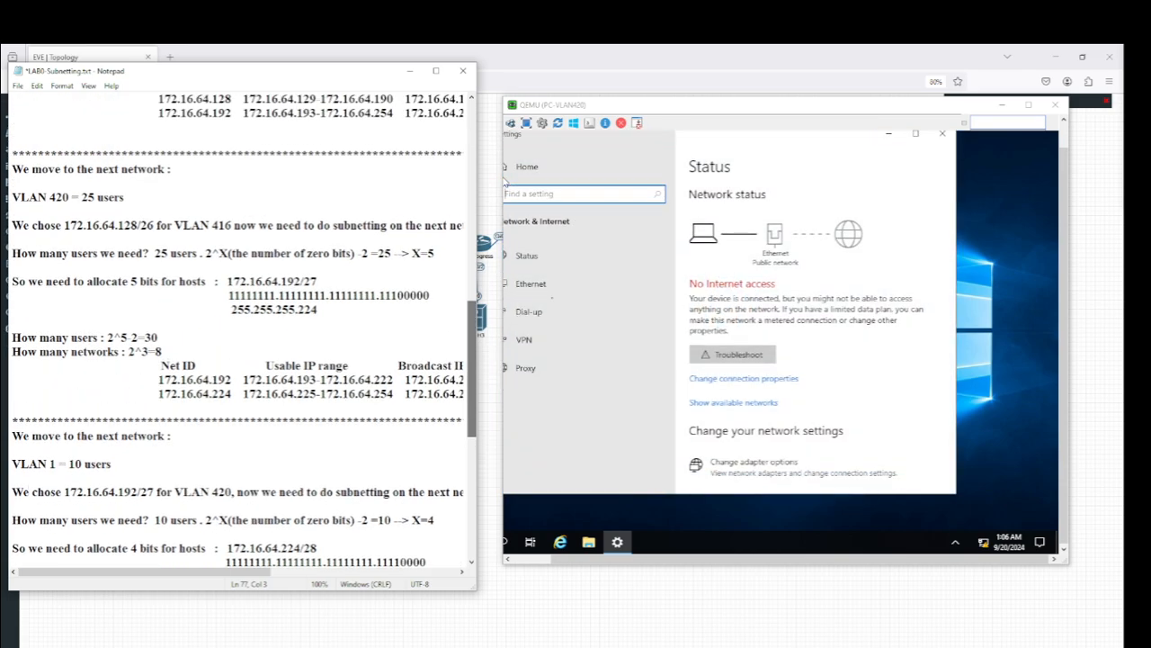
{"action": "left_click", "coordinate": [530, 285]}
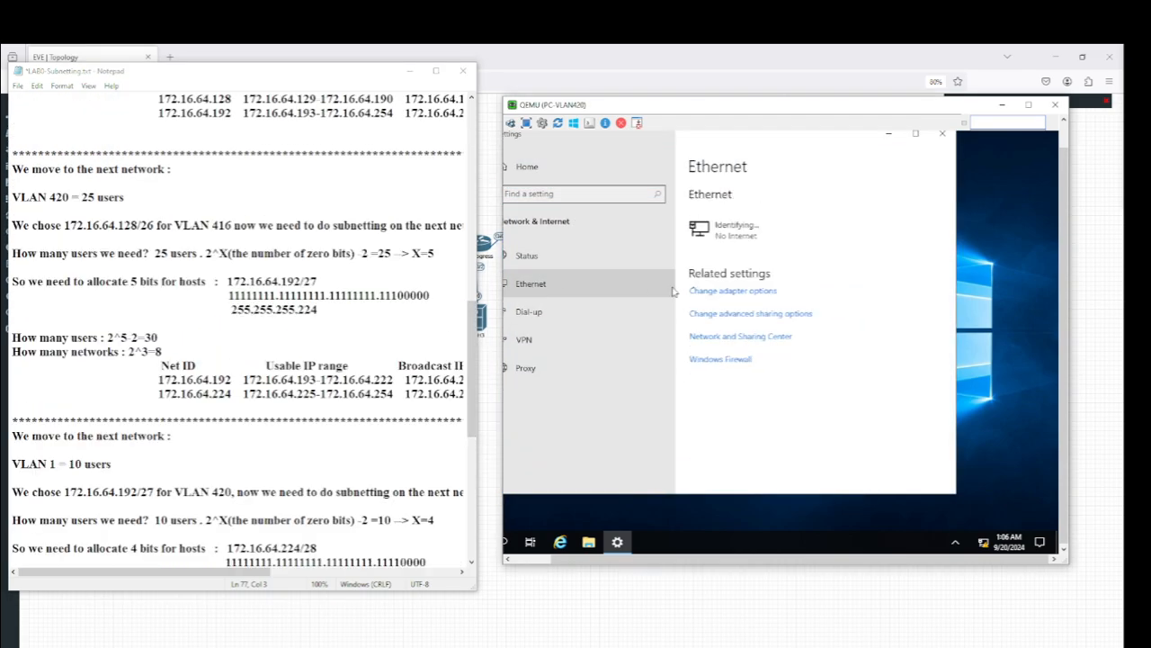
{"action": "left_click", "coordinate": [608, 252]}
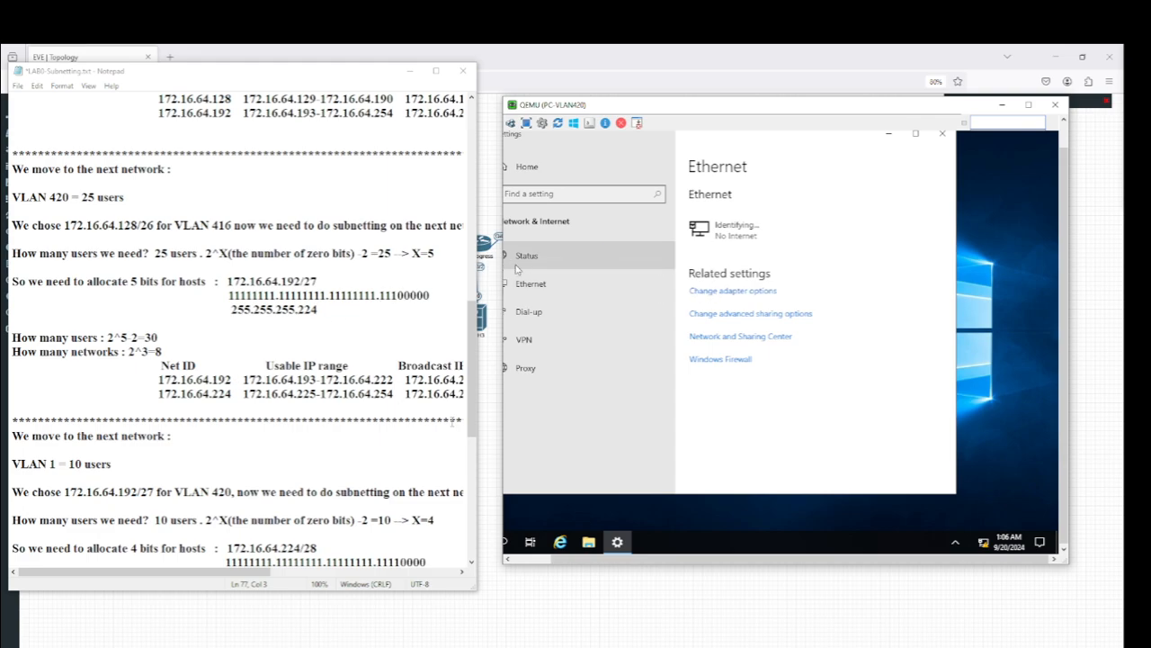
{"action": "left_click_drag", "start_coordinate": [477, 601], "coordinate": [498, 608]}
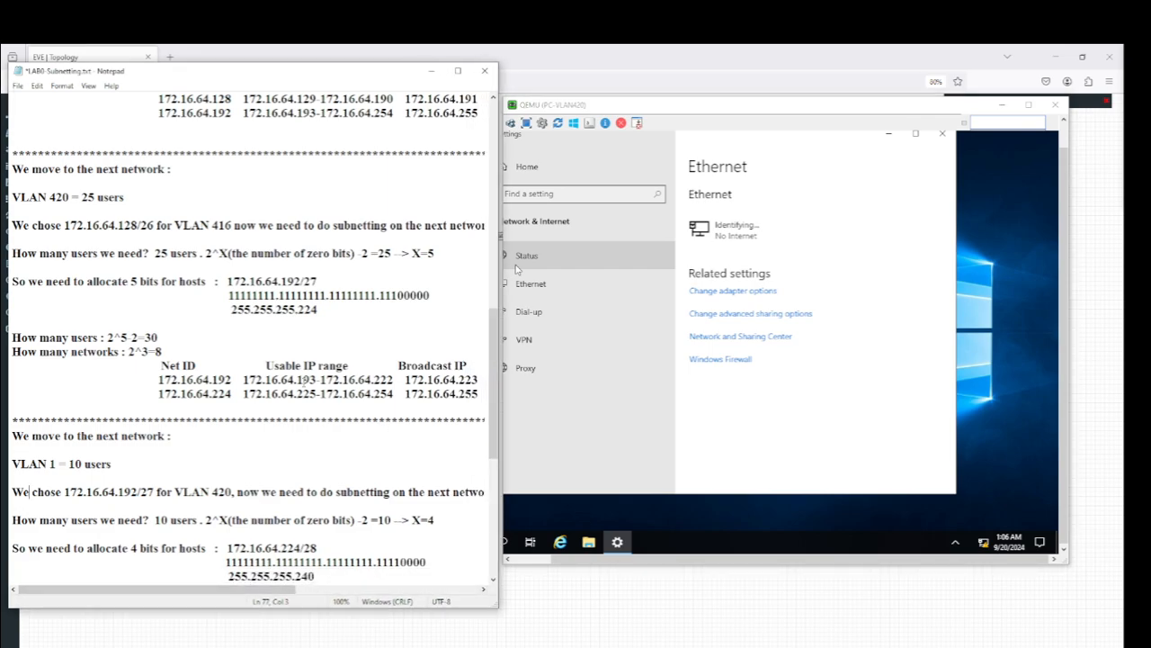
{"action": "left_click", "coordinate": [595, 228]}
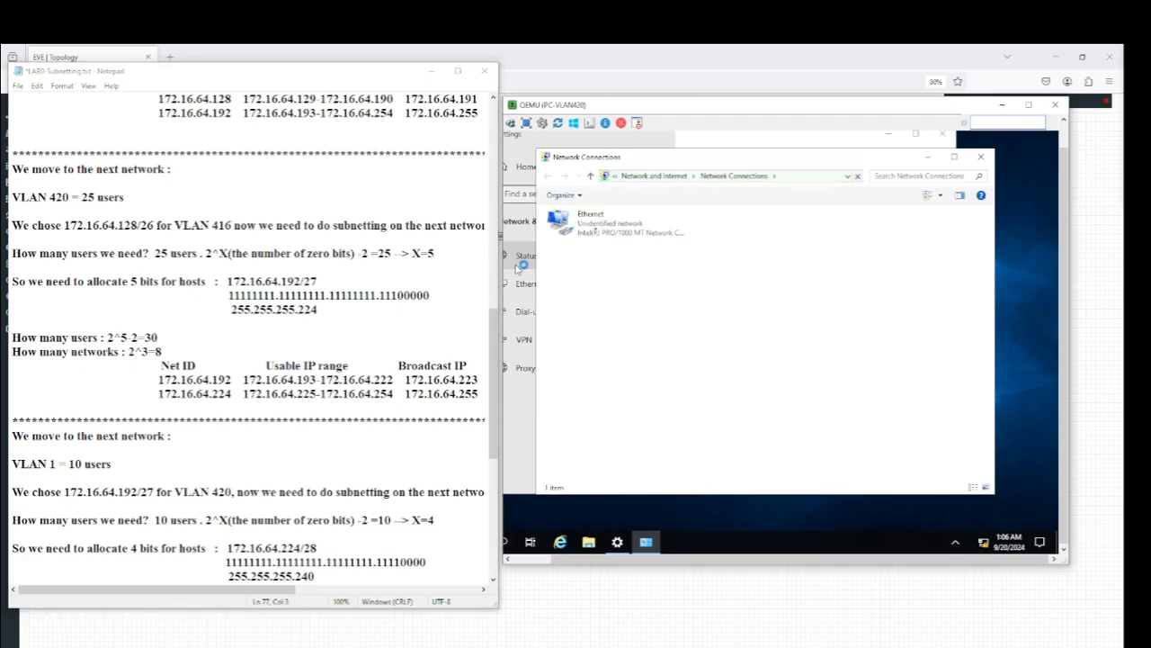
{"action": "double_click", "coordinate": [595, 229]}
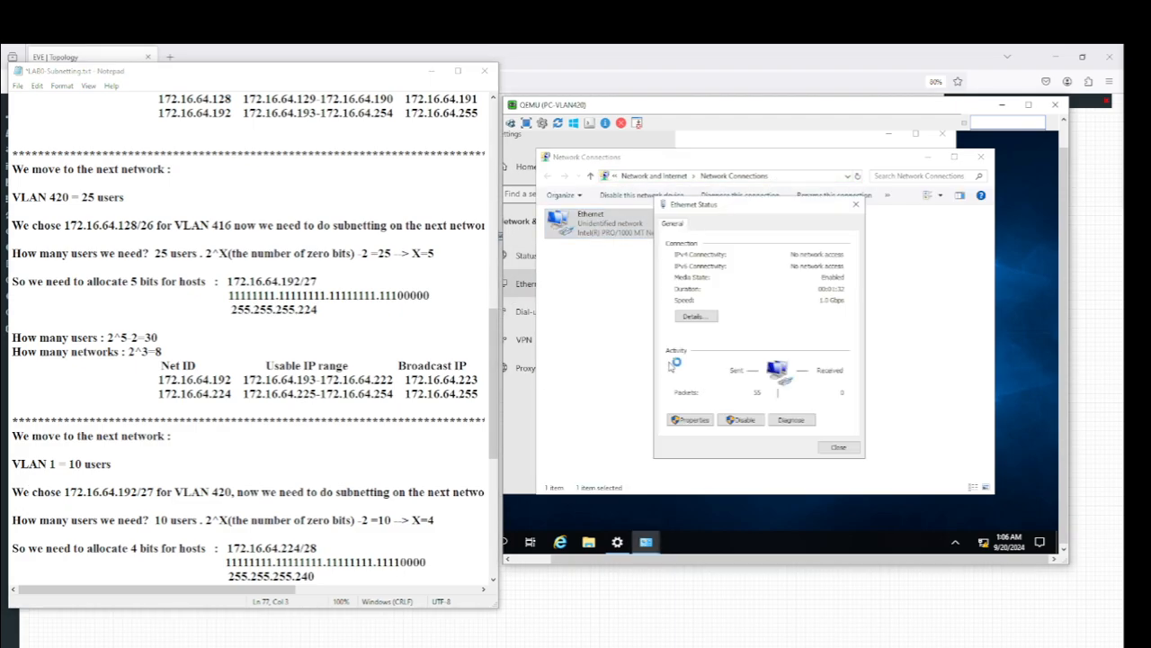
Step: Open the Ethernet adapter's IPv4 properties and assign the static IP address 172.16.64.194
{"action": "left_click", "coordinate": [690, 419]}
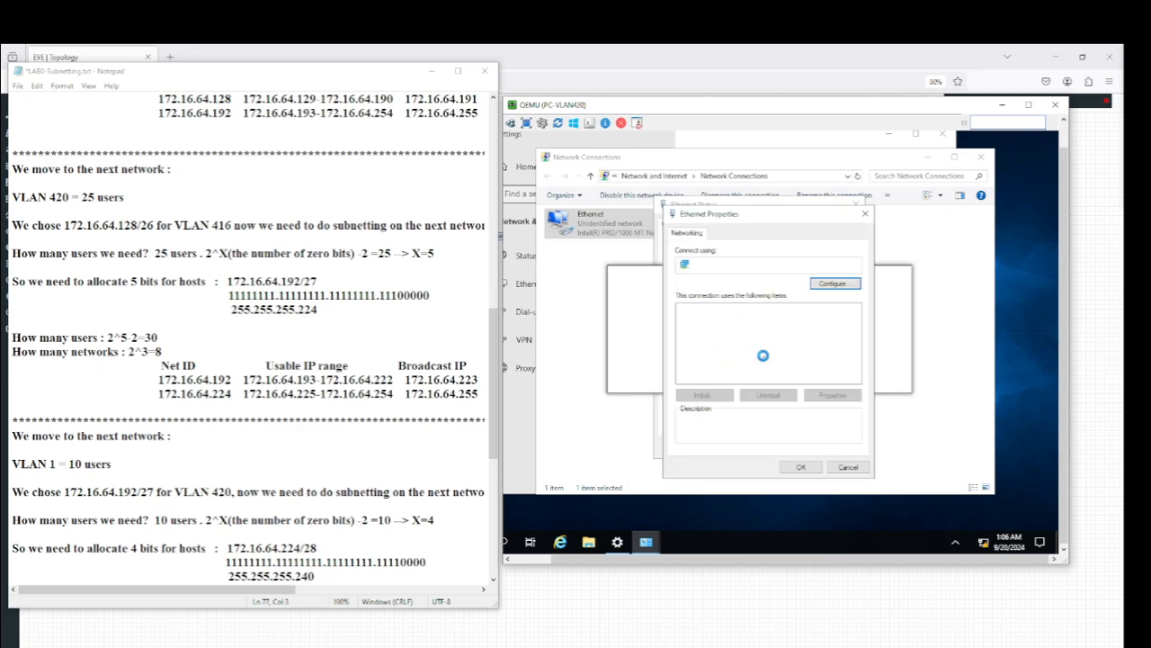
{"action": "left_click", "coordinate": [762, 339]}
{"action": "double_click", "coordinate": [763, 342]}
{"action": "left_click", "coordinate": [724, 344]}
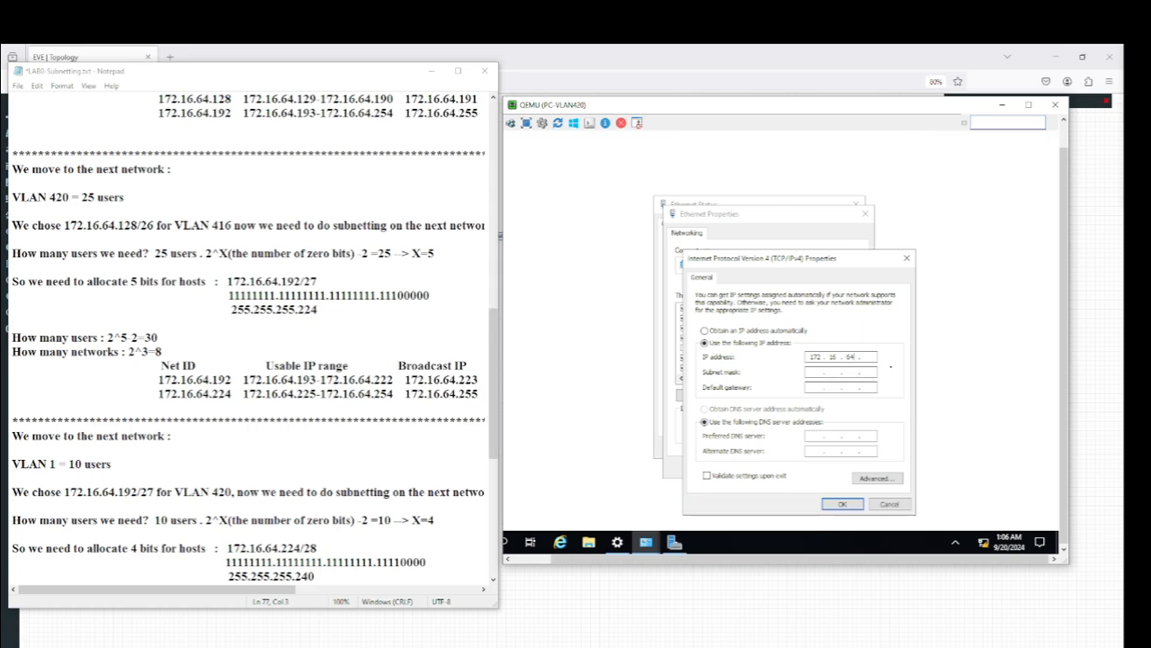
{"action": "type", "text": "."}
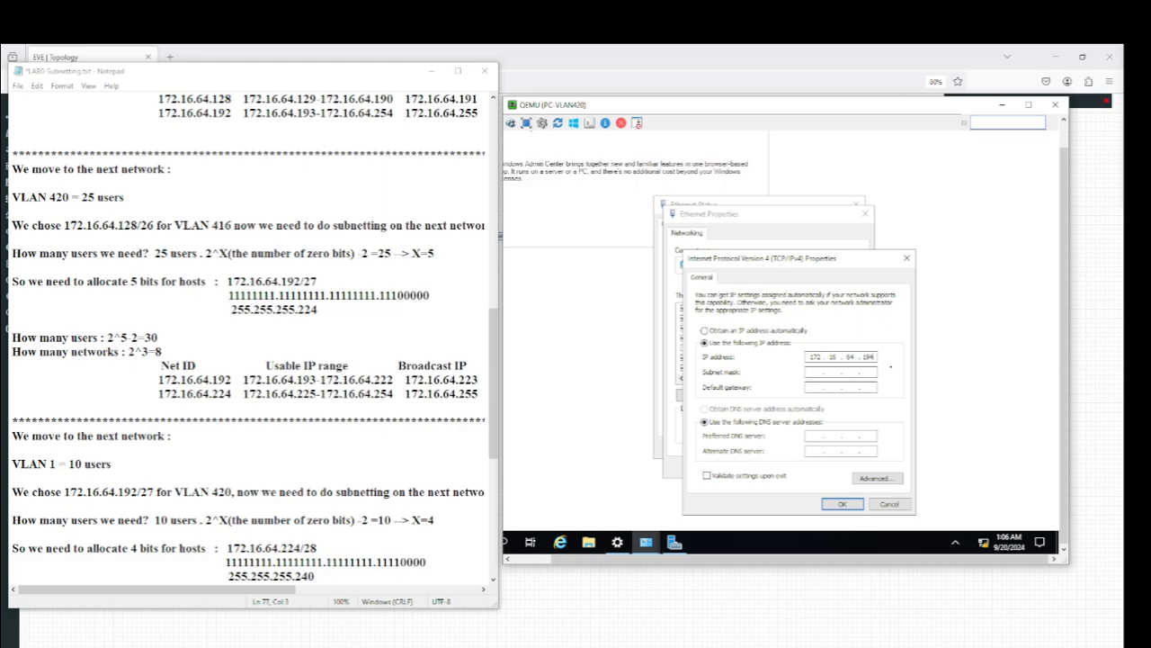
Step: Set the adapter's subnet mask to 255.255.255.224
{"action": "key", "text": "Tab"}
{"action": "key", "text": "Right"}
{"action": "key", "text": "Right"}
{"action": "key", "text": "Right"}
{"action": "key", "text": "Right"}
{"action": "key", "text": "Right"}
{"action": "key", "text": "Right"}
{"action": "key", "text": "Right"}
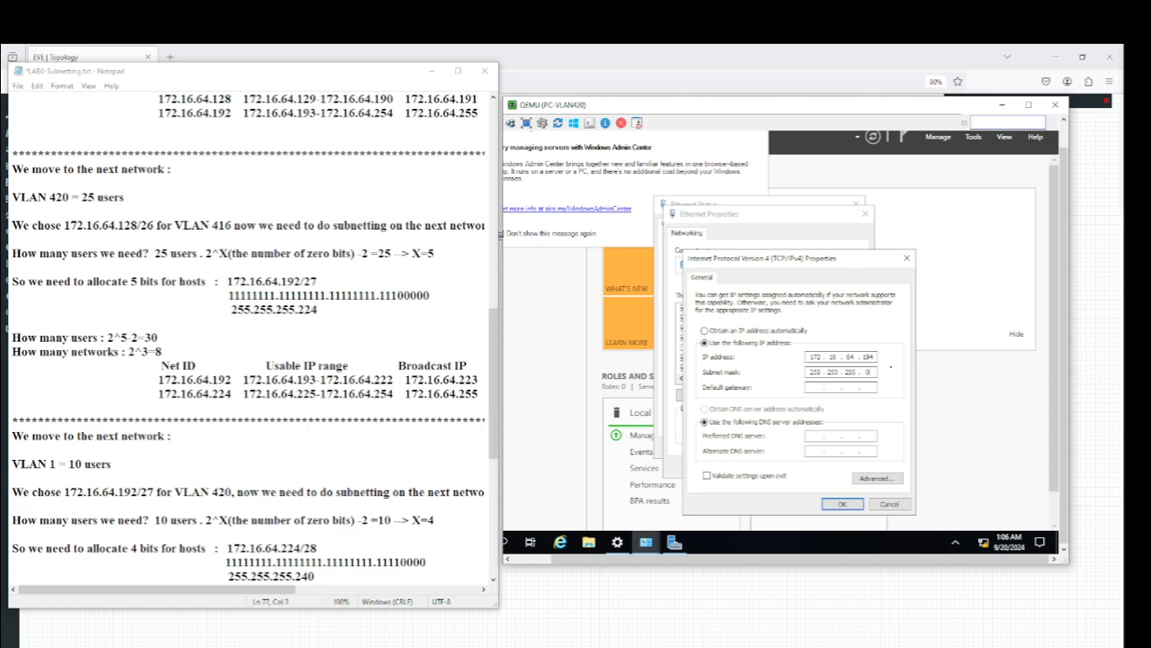
{"action": "key", "text": "BackSpace"}
{"action": "key", "text": "BackSpace"}
Step: Set the default gateway to 172.16.64.193, apply the IPv4 settings and close the Ethernet dialogs
{"action": "type", "text": "172.16.64."}
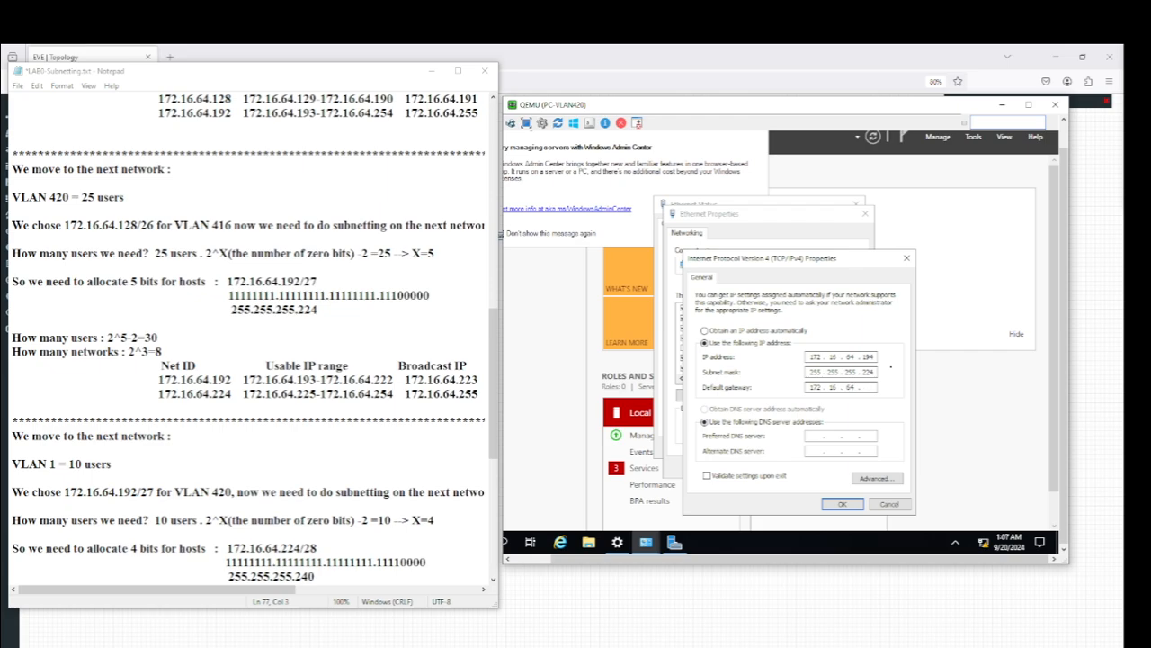
{"action": "type", "text": "193"}
{"action": "left_click", "coordinate": [842, 505]}
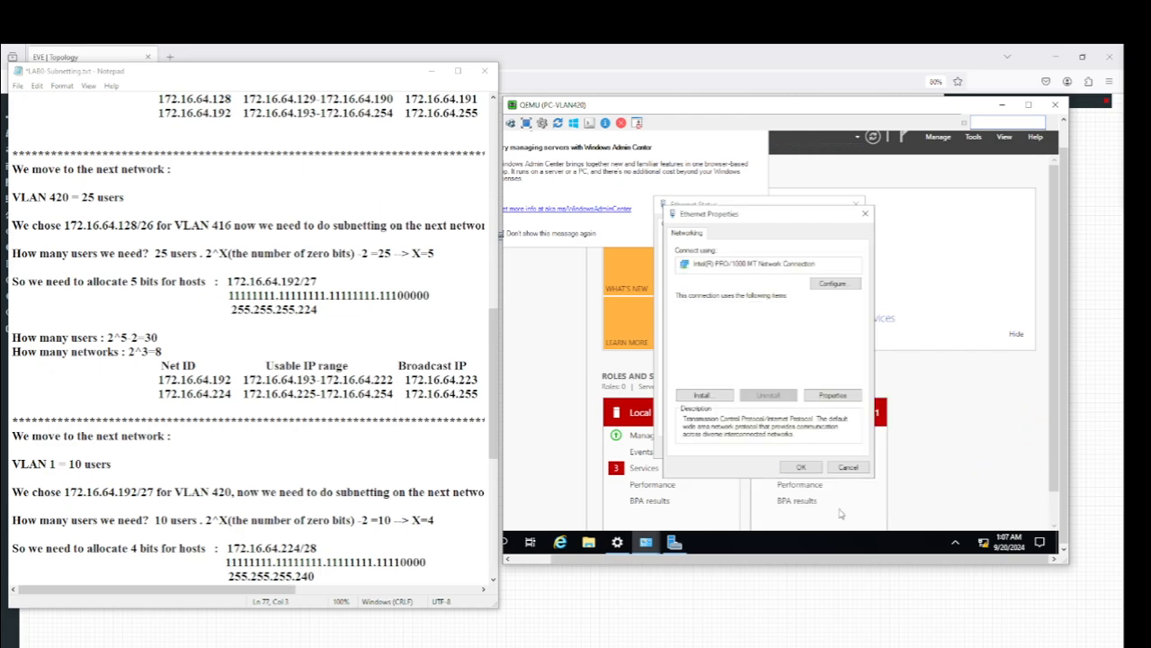
{"action": "left_click", "coordinate": [801, 468]}
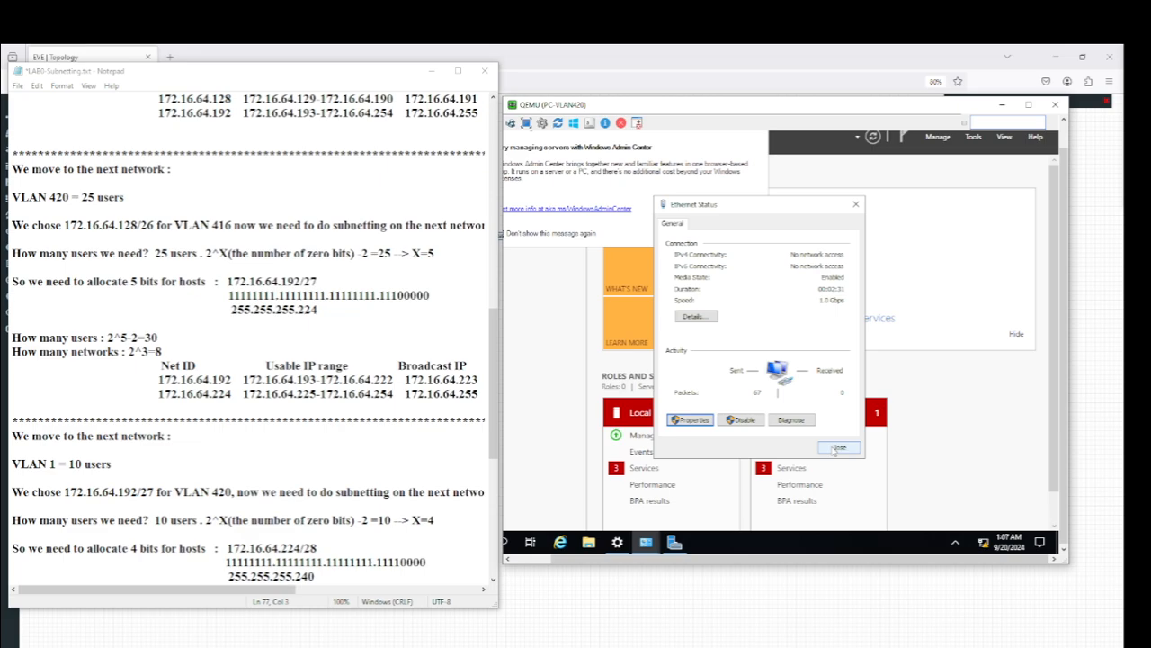
{"action": "left_click", "coordinate": [837, 448]}
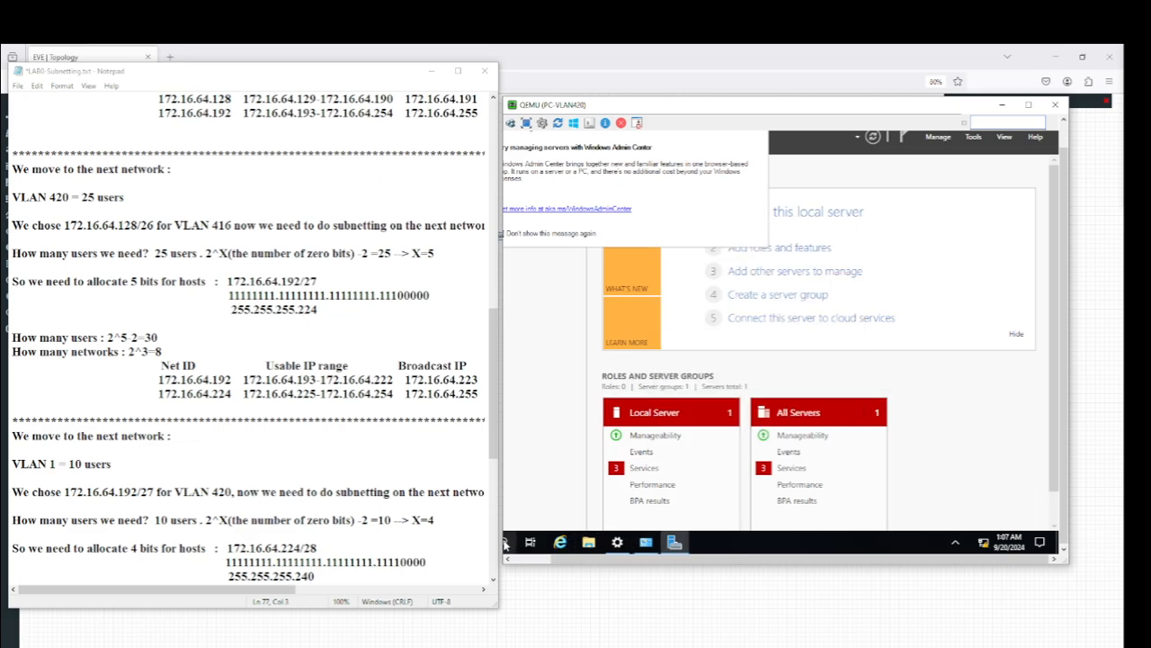
Step: Show the Control Panel items as large icons and open Windows Defender Firewall
{"action": "left_click", "coordinate": [505, 542]}
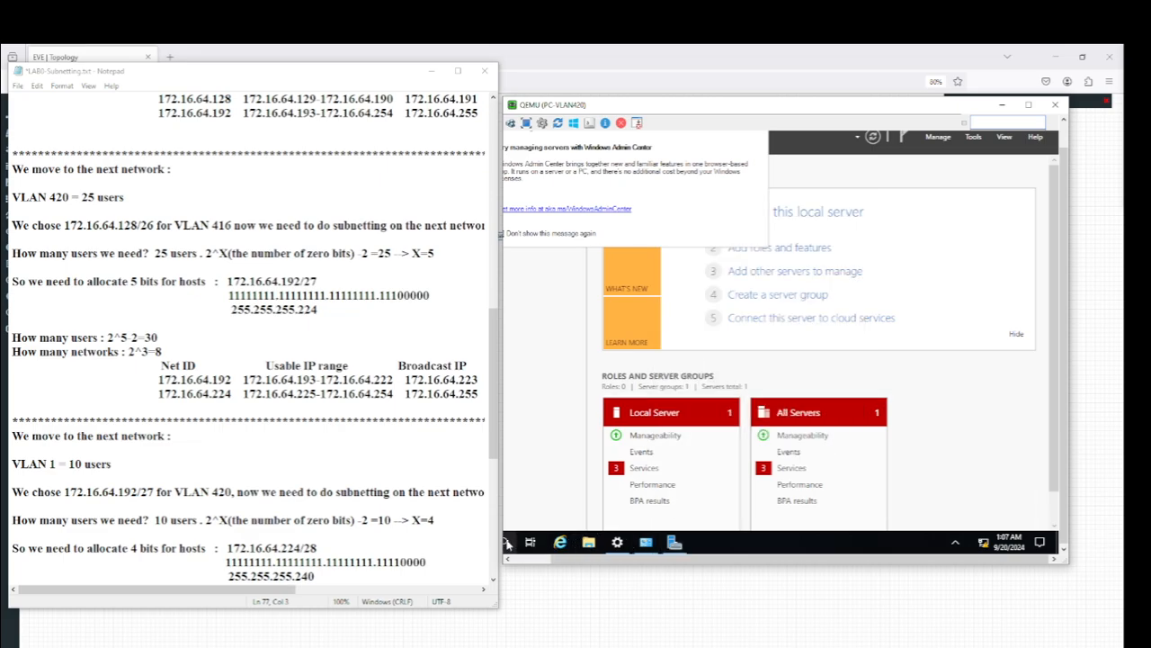
{"action": "left_click", "coordinate": [648, 543]}
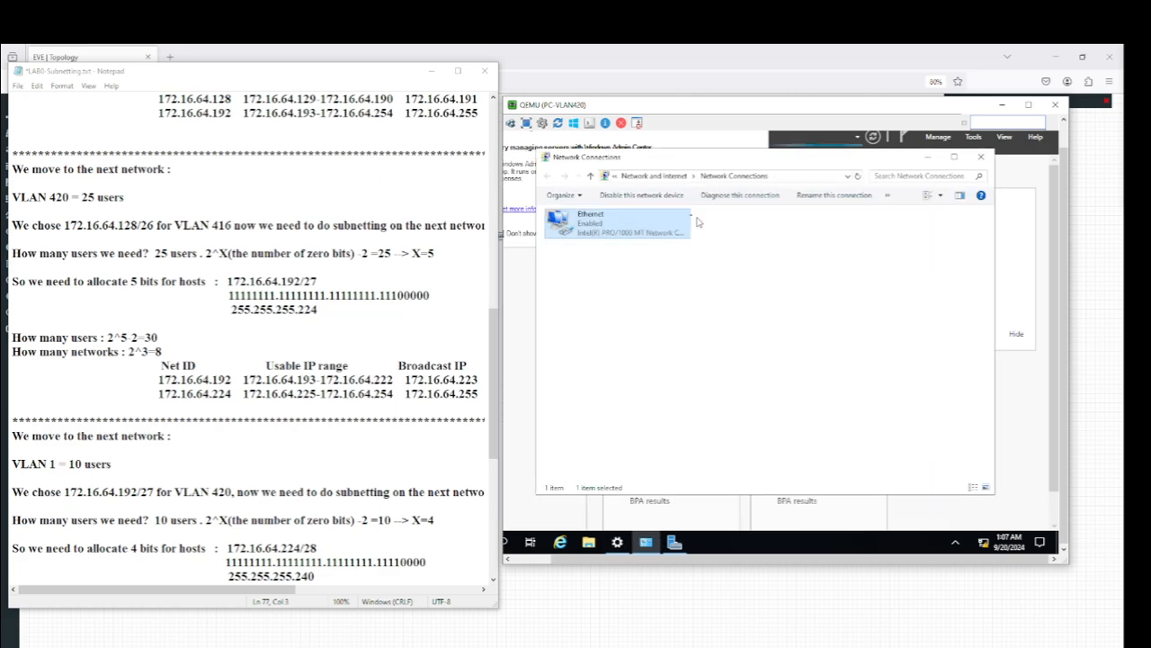
{"action": "left_click", "coordinate": [613, 175]}
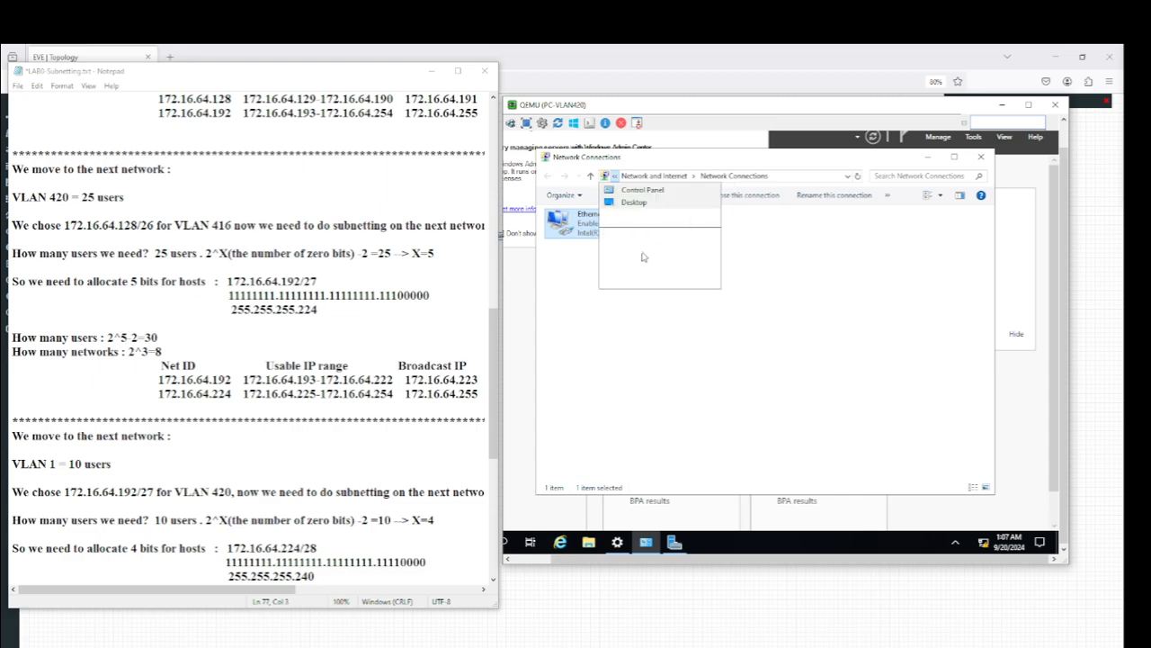
{"action": "left_click", "coordinate": [647, 269]}
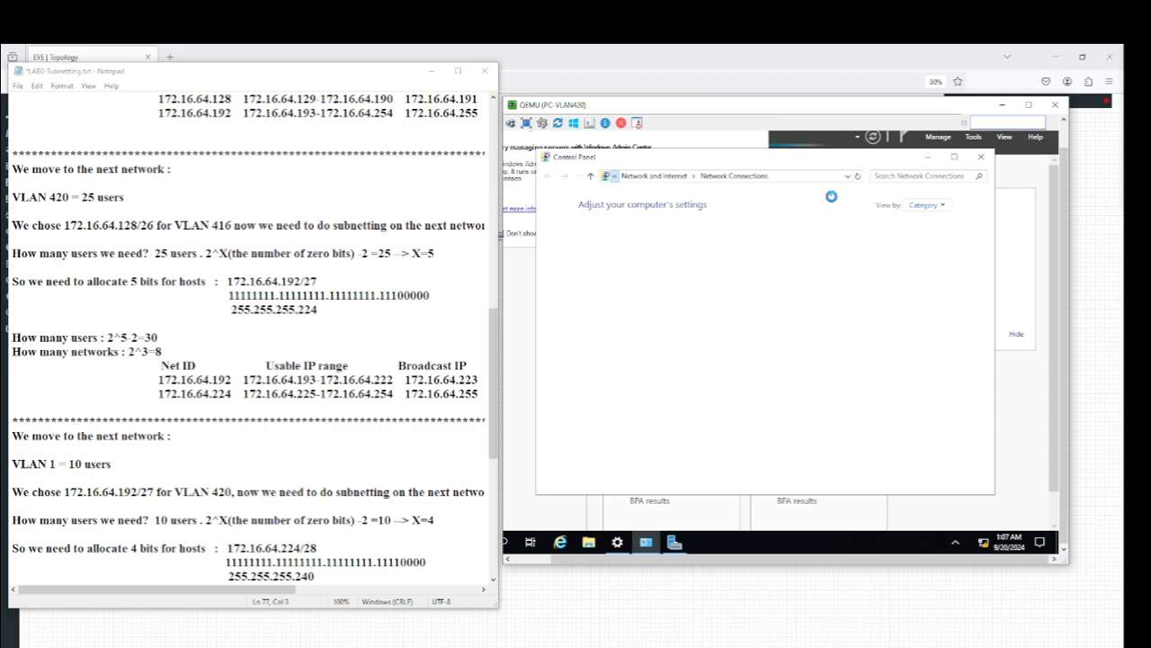
{"action": "left_click", "coordinate": [926, 205]}
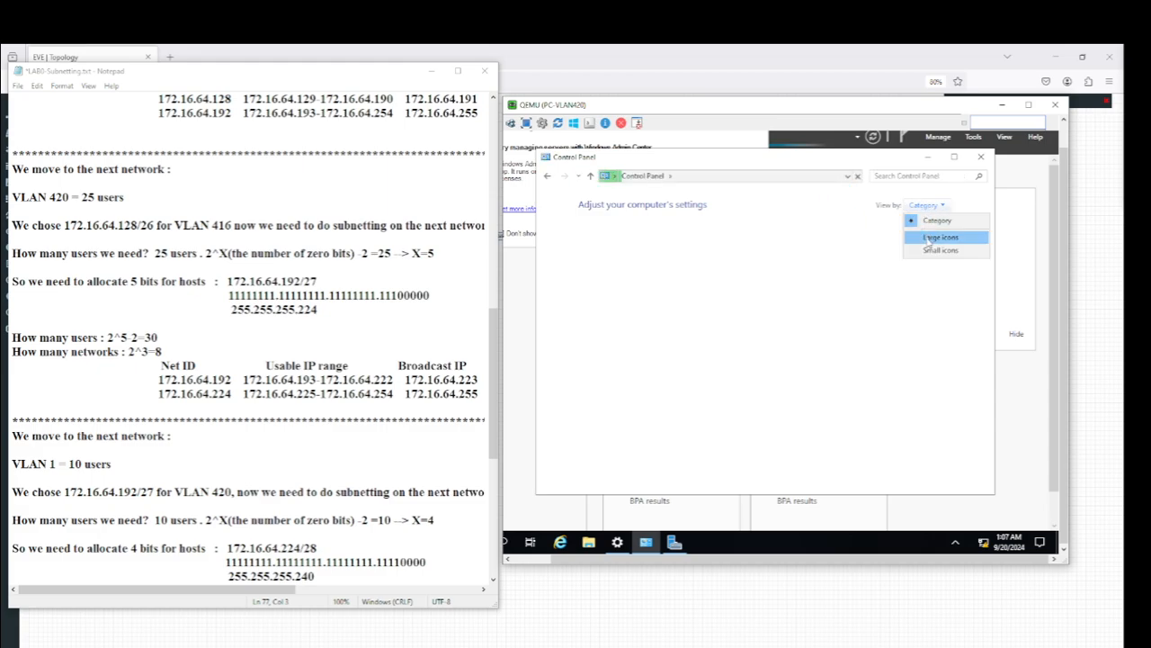
{"action": "left_click", "coordinate": [930, 237]}
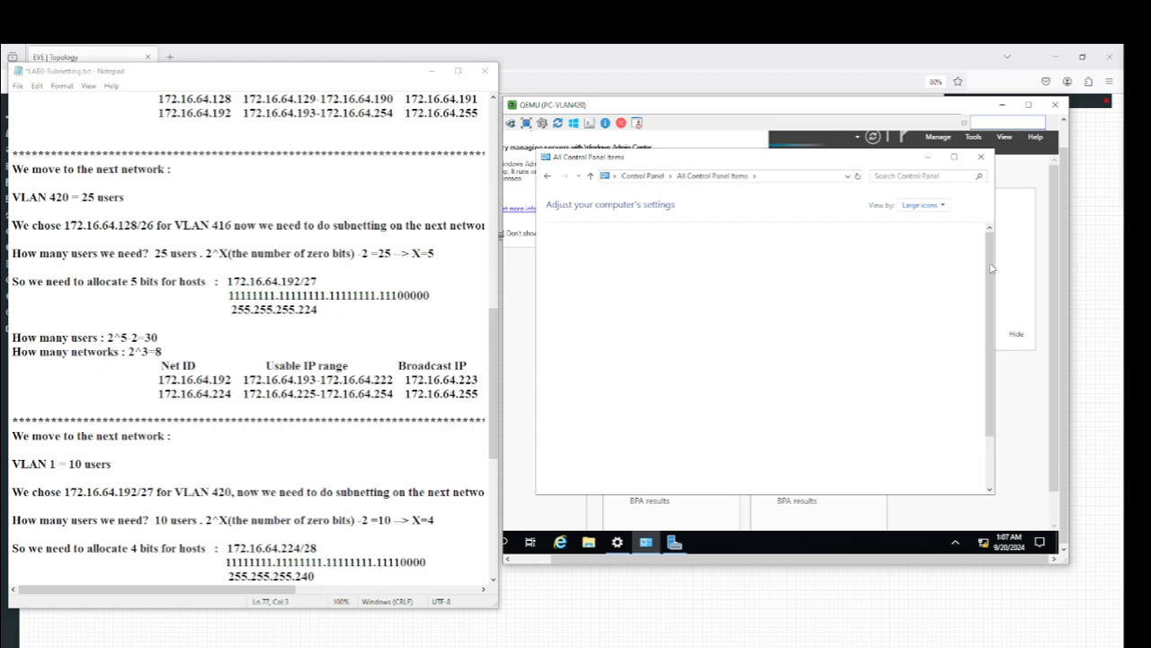
{"action": "scroll", "coordinate": [987, 328], "scroll_direction": "down", "scroll_amount": 2}
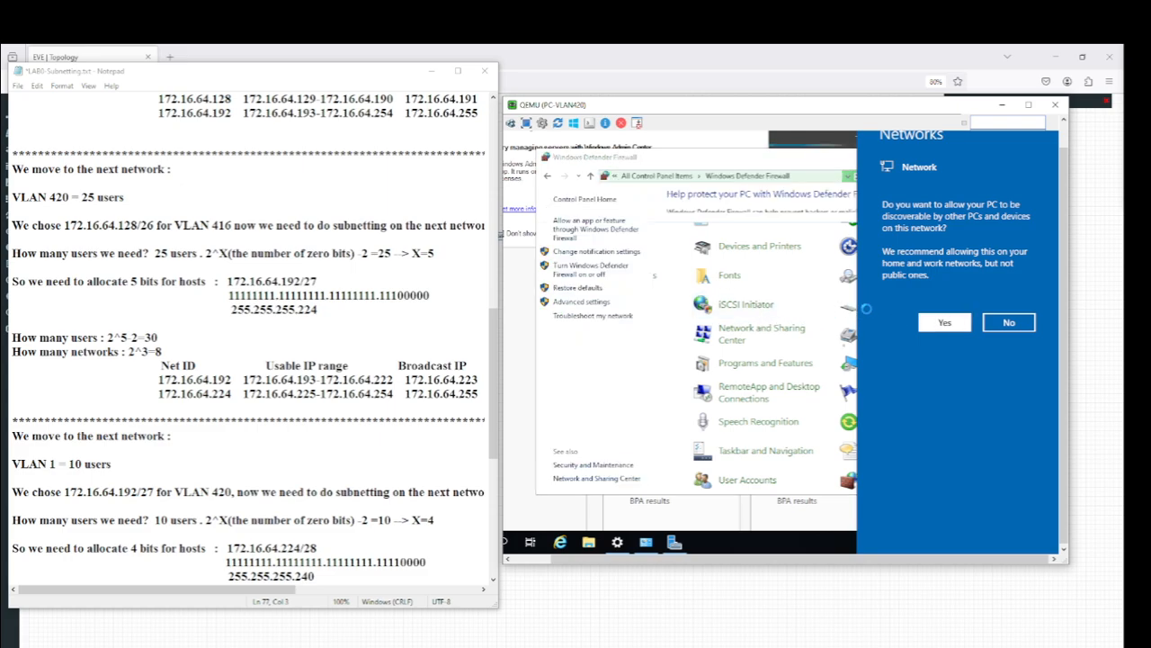
Step: Turn off Windows Defender Firewall for both private and public networks, then close the firewall settings
{"action": "left_click", "coordinate": [573, 276]}
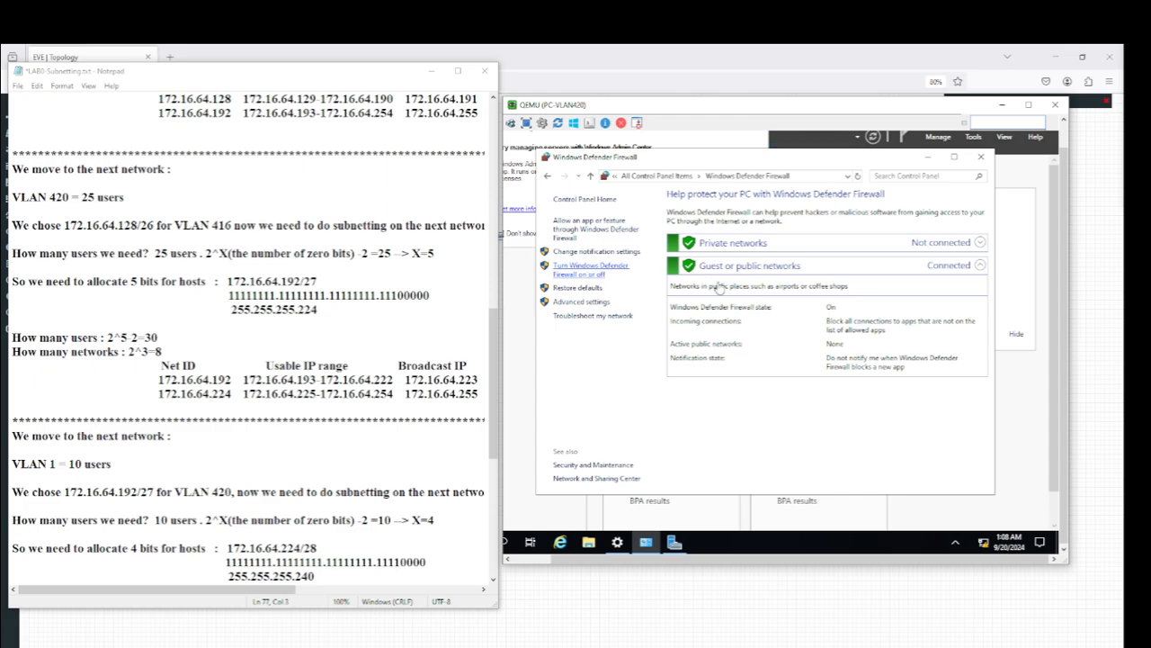
{"action": "left_click", "coordinate": [596, 270]}
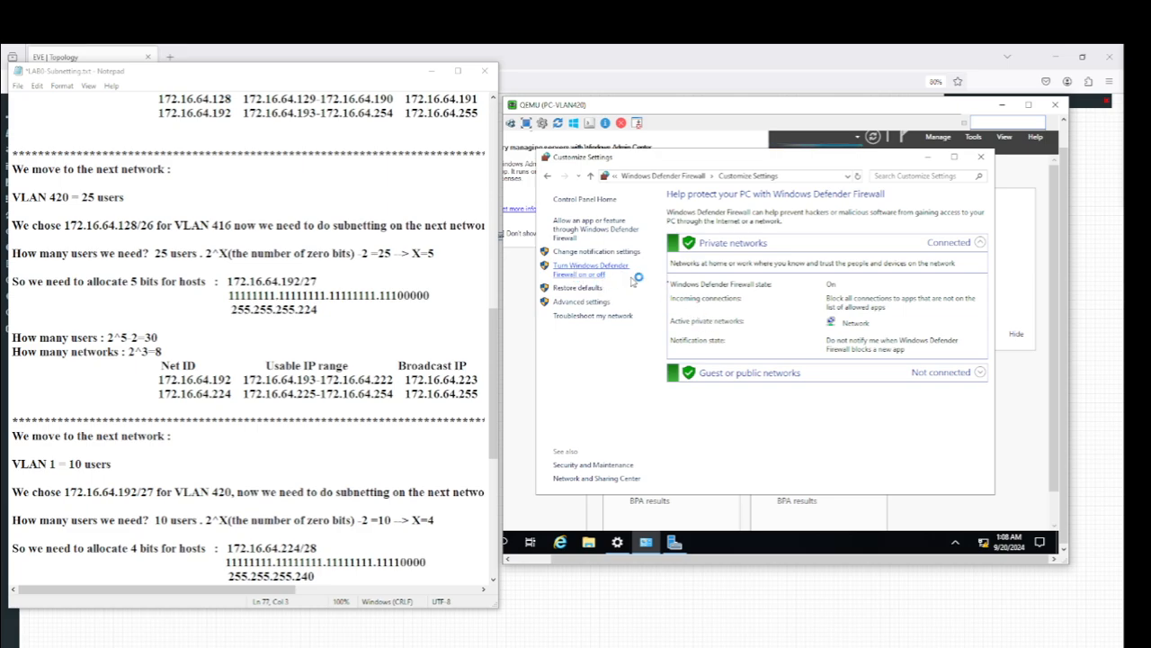
{"action": "left_click", "coordinate": [645, 355]}
{"action": "left_click", "coordinate": [642, 285]}
{"action": "left_click", "coordinate": [857, 484]}
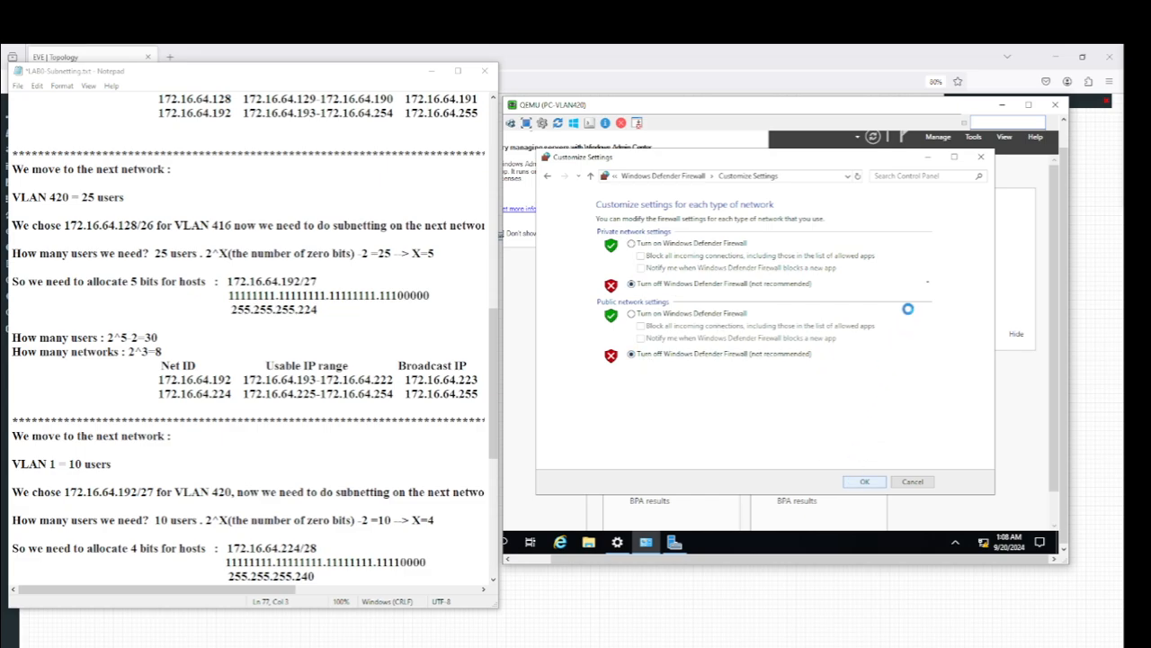
{"action": "left_click", "coordinate": [980, 156]}
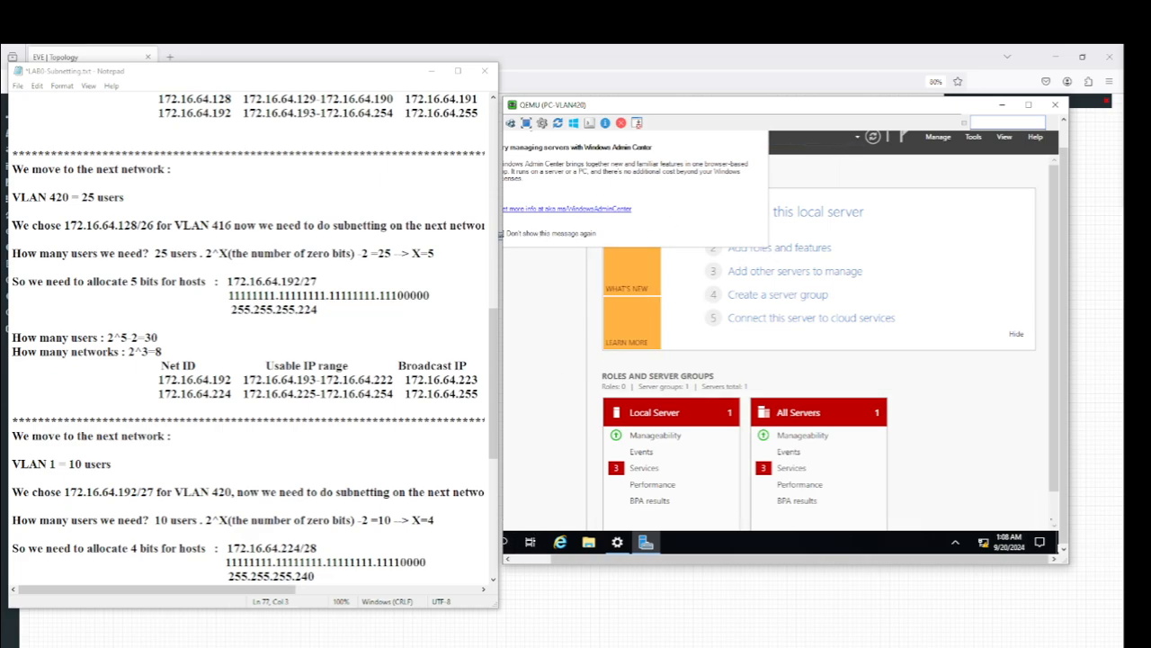
{"action": "left_click_drag", "start_coordinate": [859, 112], "coordinate": [880, 112]}
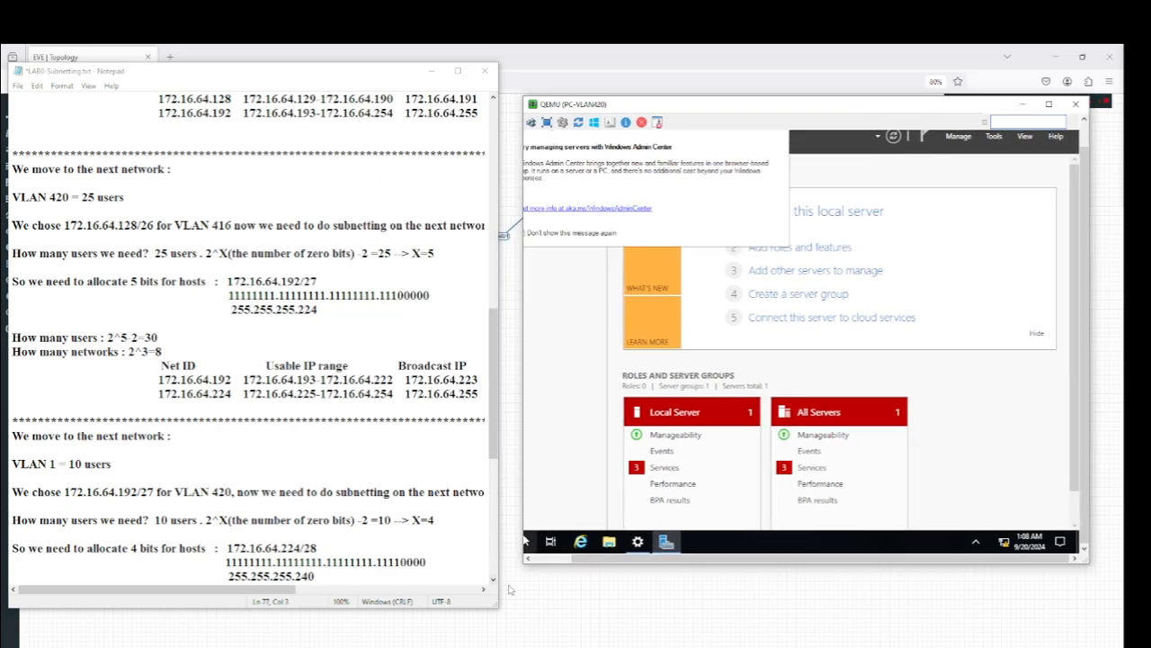
{"action": "left_click_drag", "start_coordinate": [589, 564], "coordinate": [563, 559]}
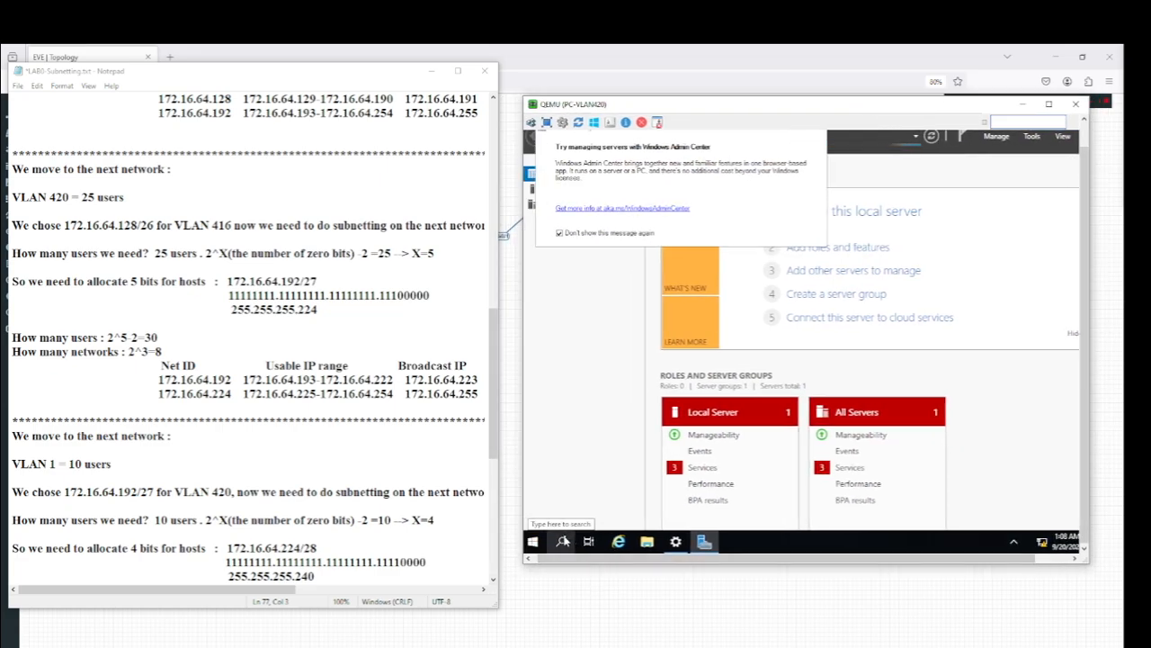
{"action": "left_click", "coordinate": [562, 539]}
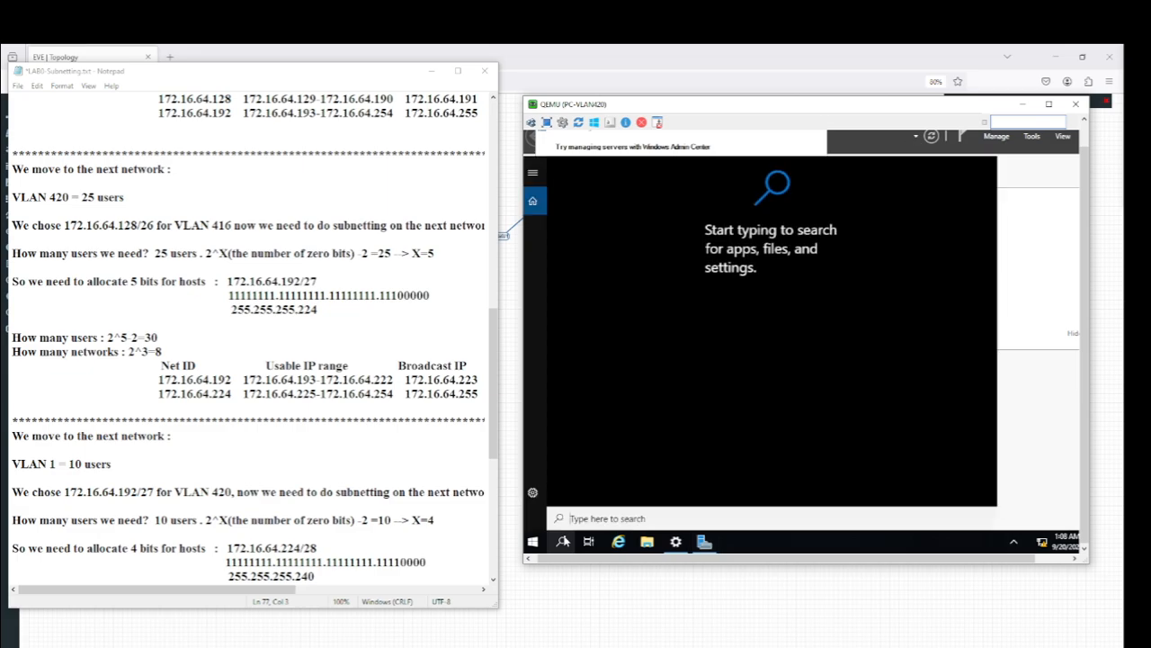
{"action": "type", "text": "cmd"}
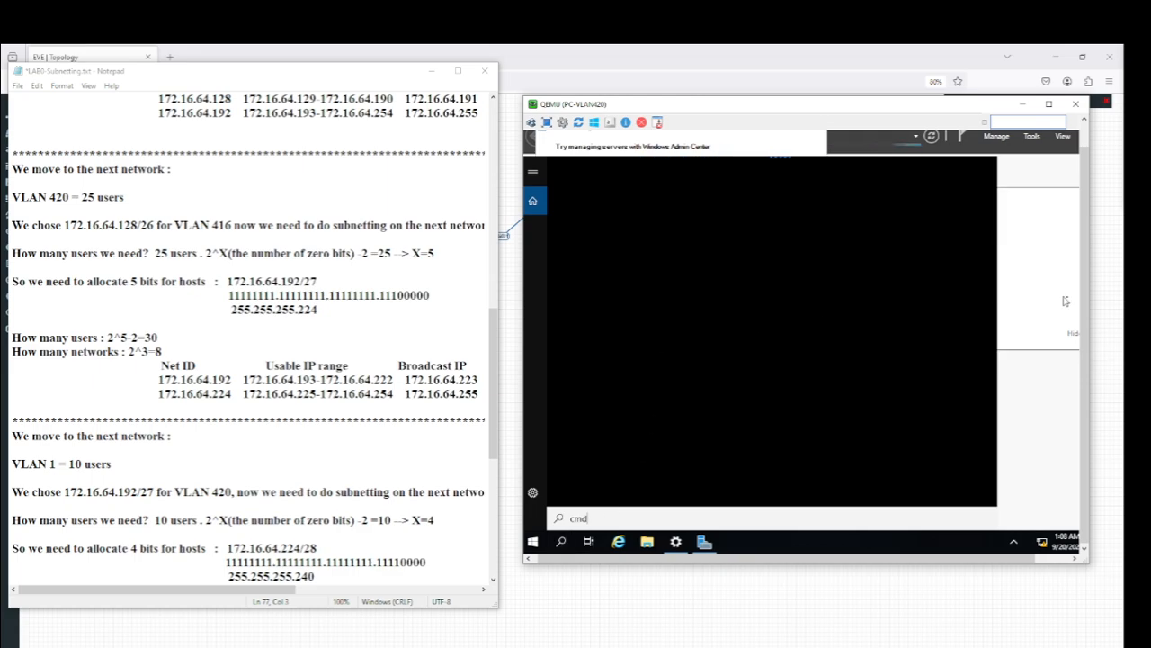
Step: Clear the Server Manager and Settings windows from the PC-VLAN420 desktop
{"action": "left_click_drag", "start_coordinate": [1084, 276], "coordinate": [1082, 230]}
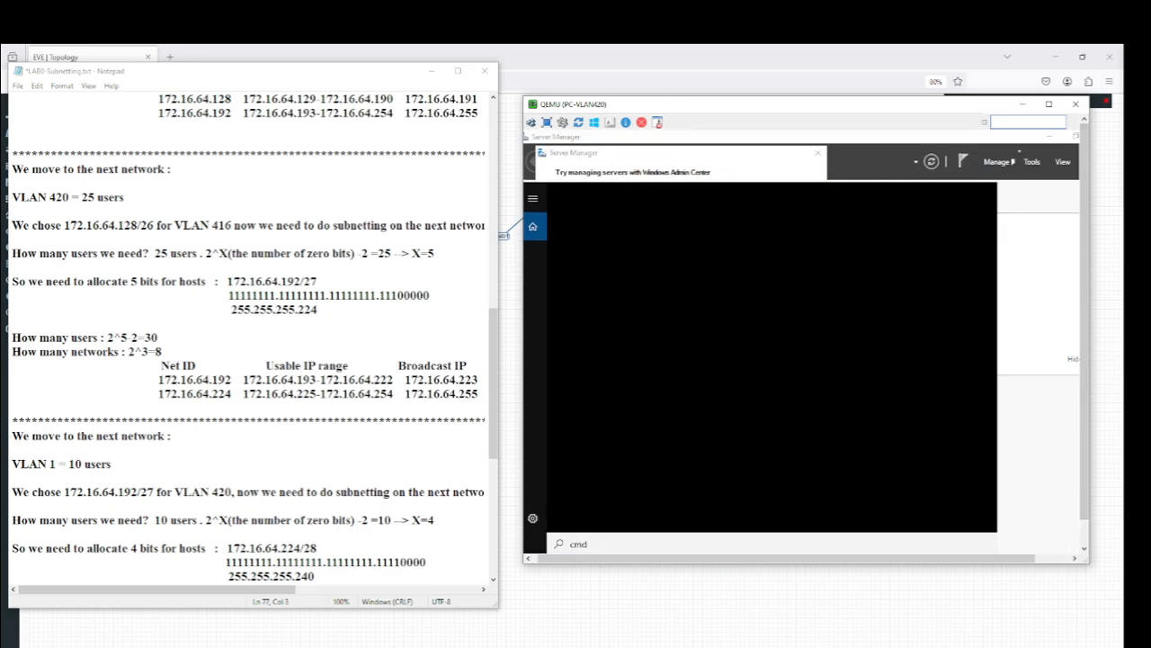
{"action": "left_click", "coordinate": [1057, 137]}
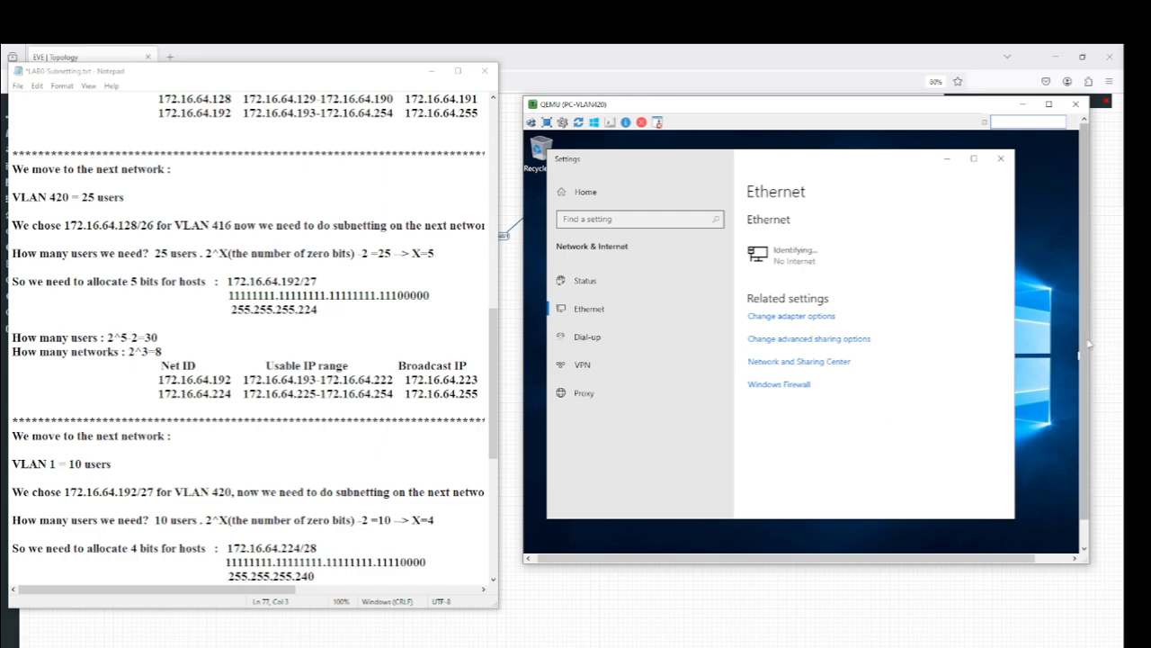
{"action": "scroll", "coordinate": [1083, 351], "scroll_direction": "down", "scroll_amount": 2}
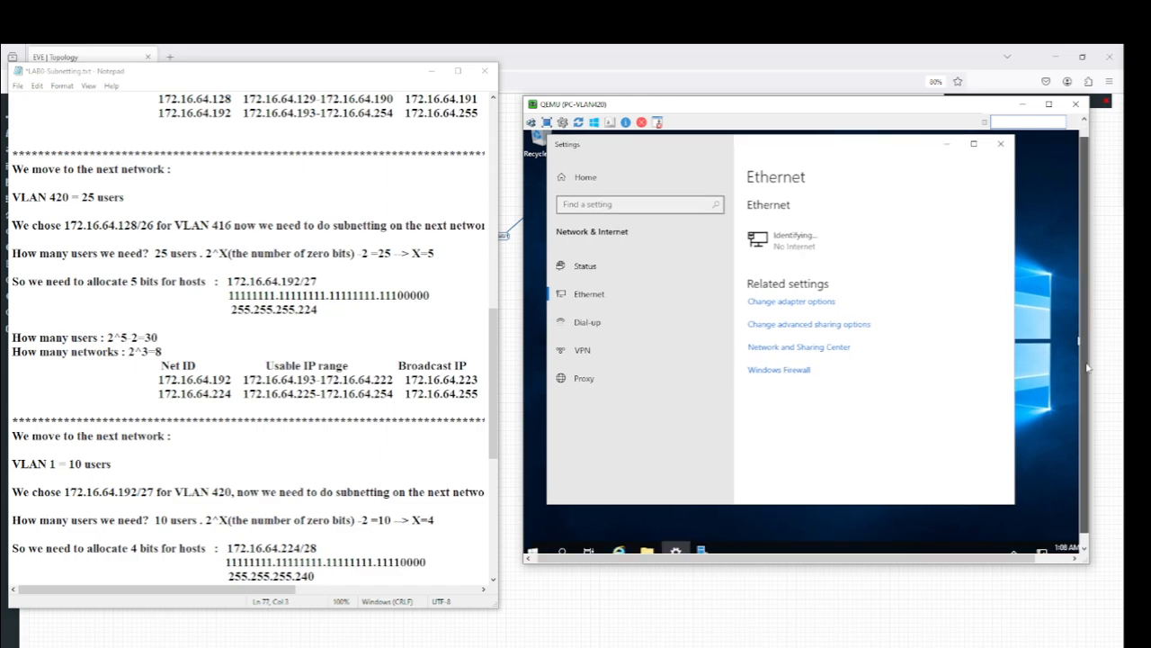
Step: Search Windows for cmd and open the Command Prompt on PC-VLAN420
{"action": "left_click", "coordinate": [564, 545]}
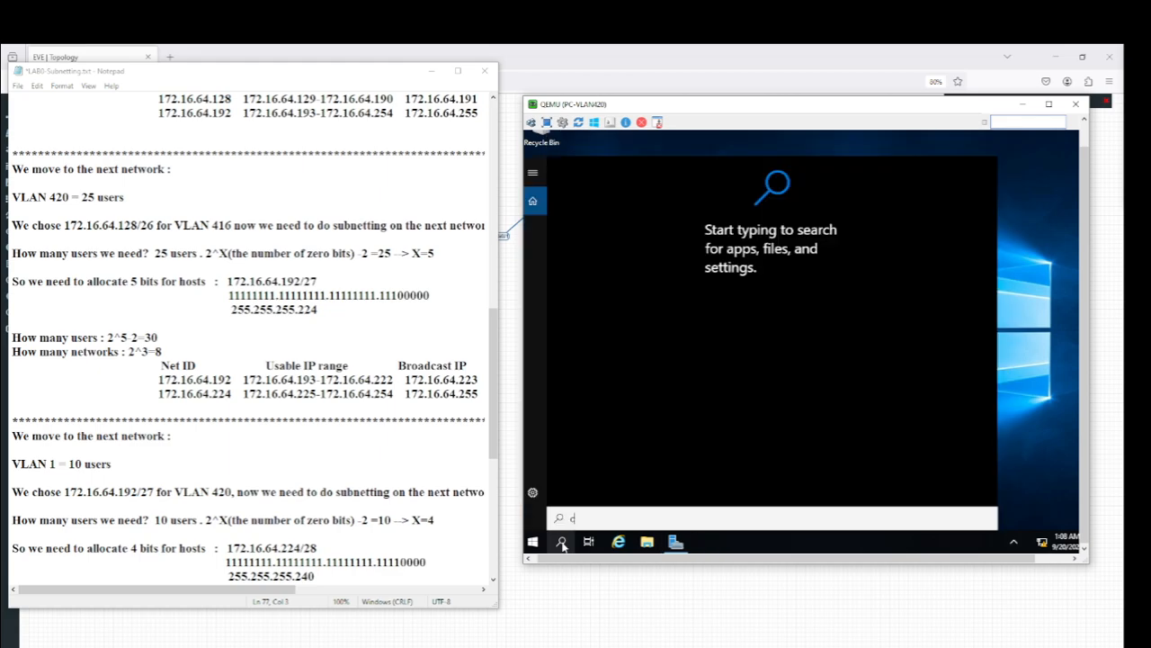
{"action": "type", "text": "cmd"}
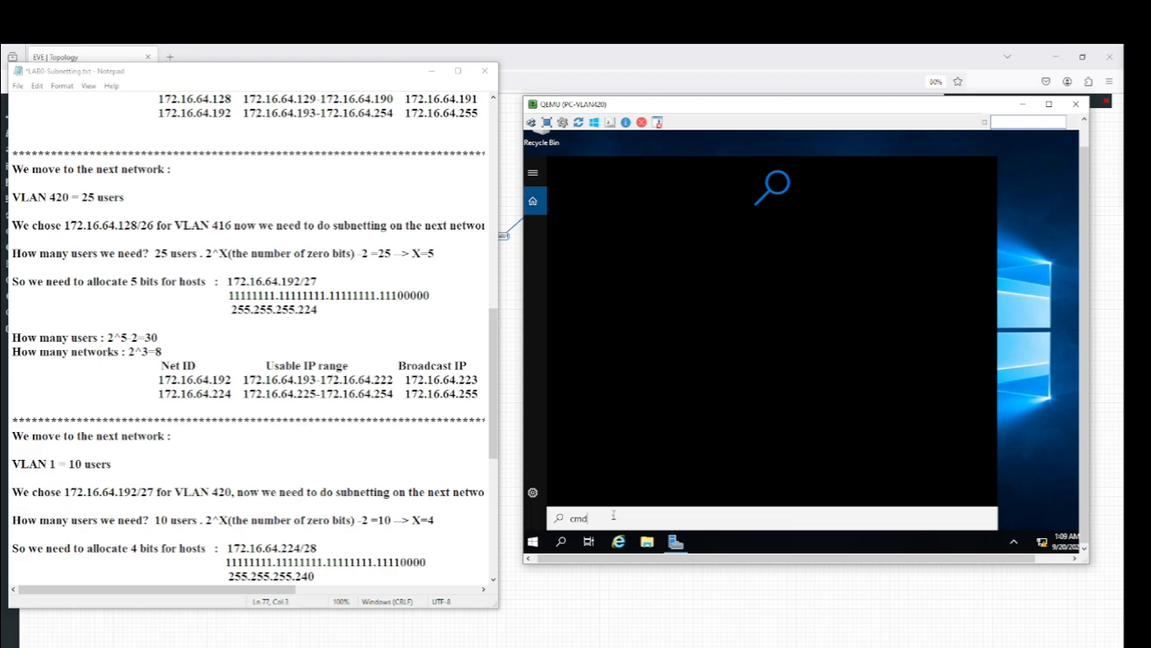
{"action": "left_click", "coordinate": [608, 222]}
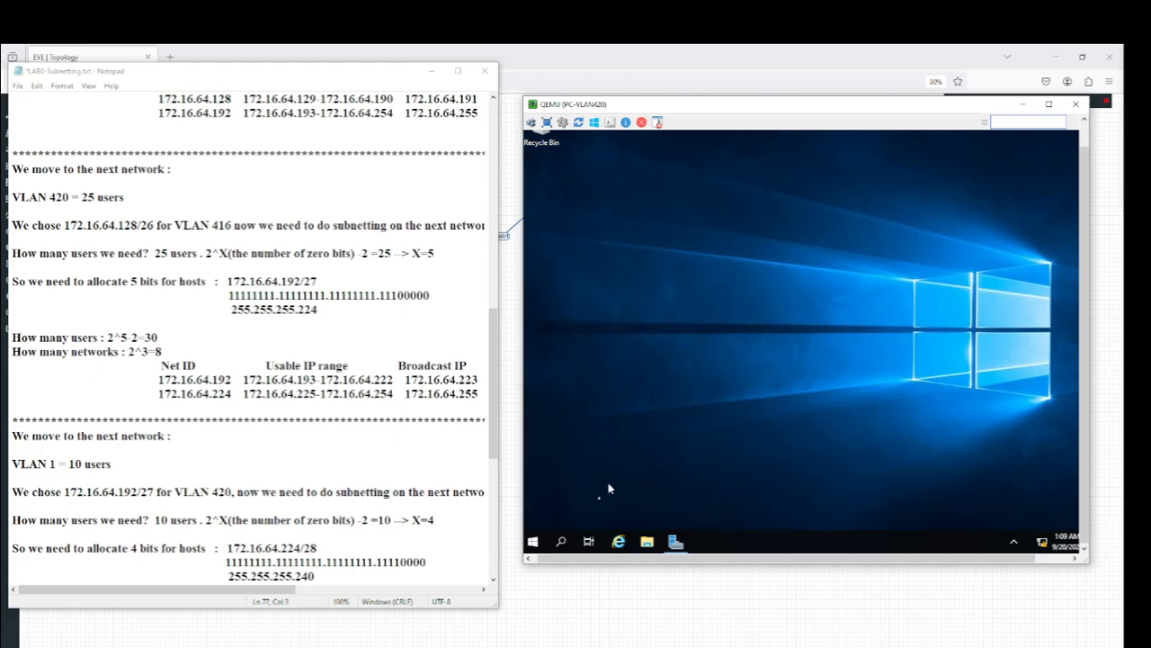
{"action": "left_click", "coordinate": [618, 266]}
{"action": "left_click_drag", "start_coordinate": [654, 165], "coordinate": [658, 182]}
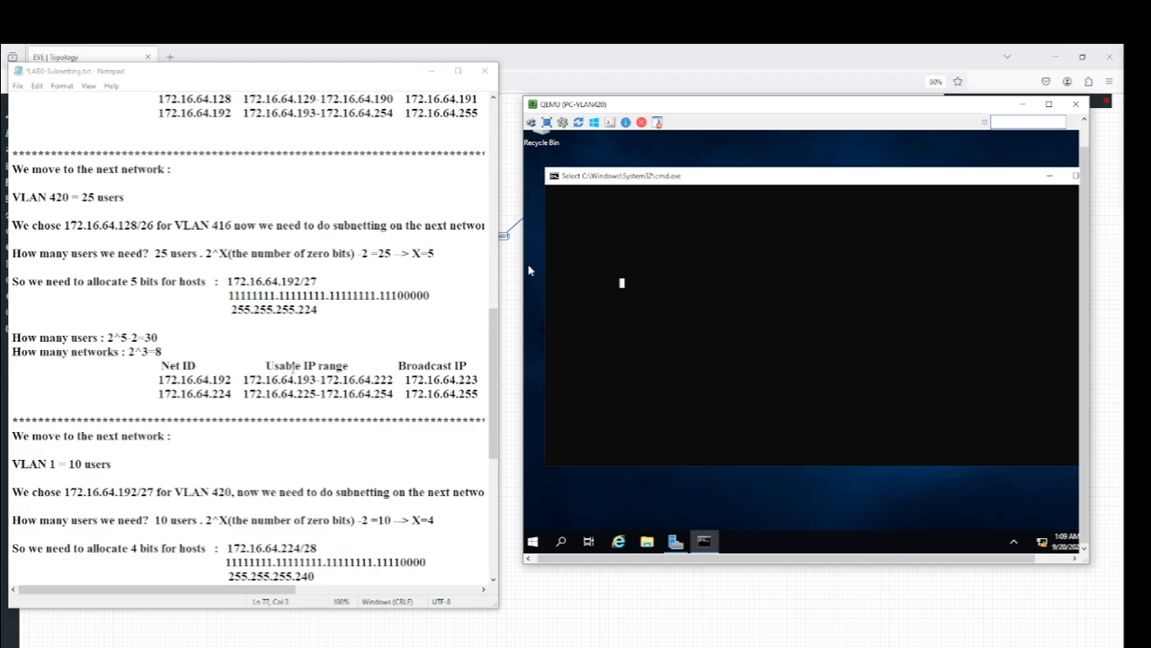
Step: Switch to the HP router's terminal session, run "sh ip int b" and highlight the IP address of GigabitEthernet0/0.420
{"action": "left_click", "coordinate": [509, 303]}
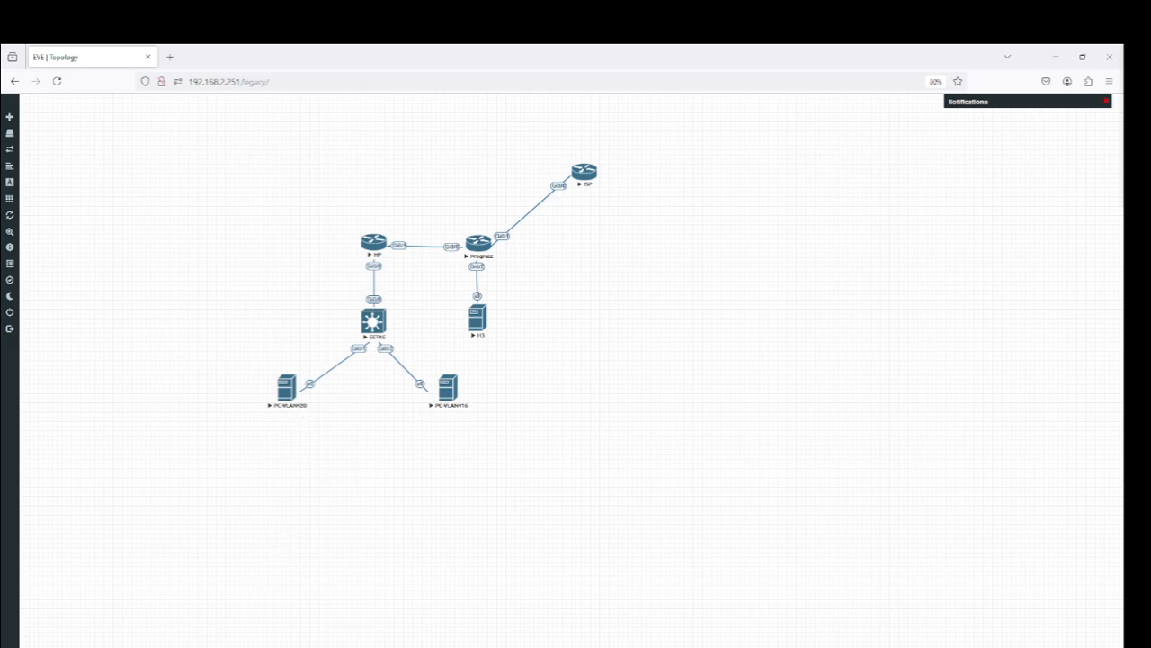
{"action": "key", "text": "alt+Tab"}
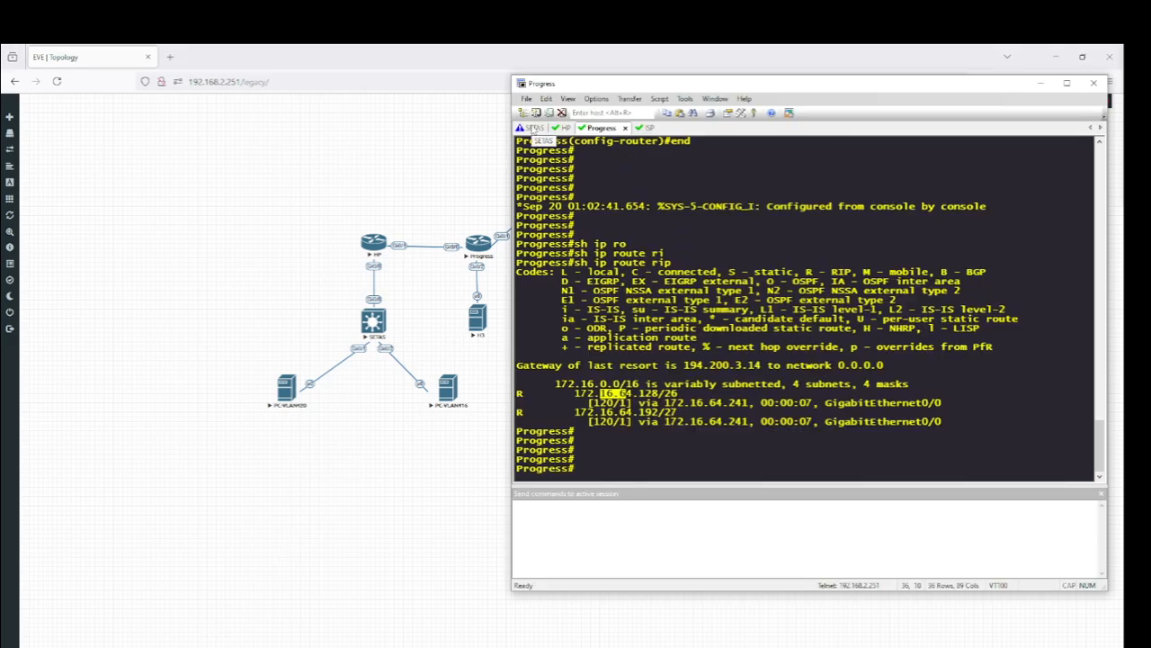
{"action": "left_click", "coordinate": [565, 128]}
{"action": "type", "text": "sh ip int b"}
{"action": "key", "text": "Return"}
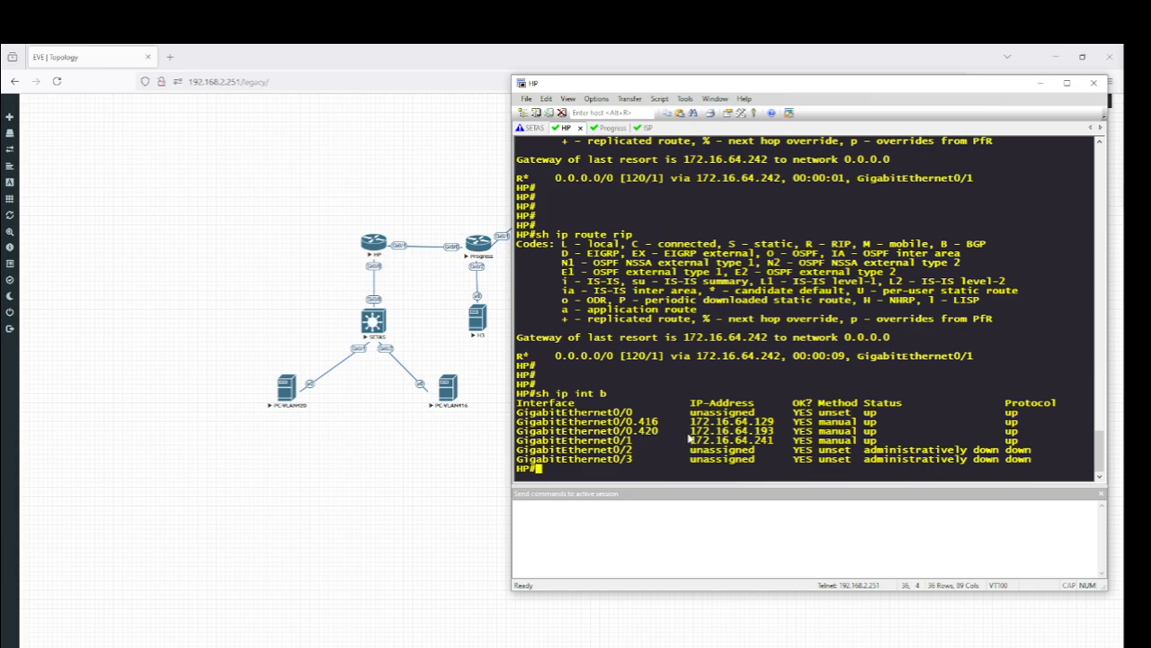
{"action": "left_click_drag", "start_coordinate": [690, 430], "coordinate": [785, 432]}
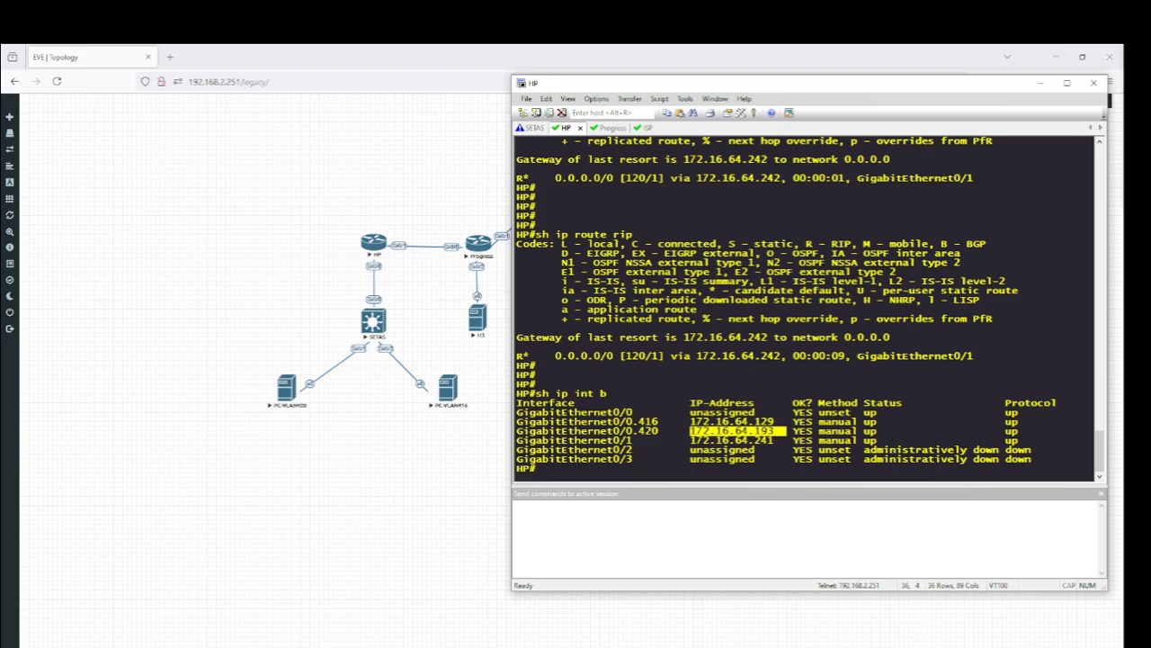
Step: Switch to the Command Prompt on PC-VLAN420 and run ipconfig to review its IP configuration
{"action": "left_click", "coordinate": [471, 645]}
{"action": "left_click", "coordinate": [618, 224]}
{"action": "key", "text": "Return"}
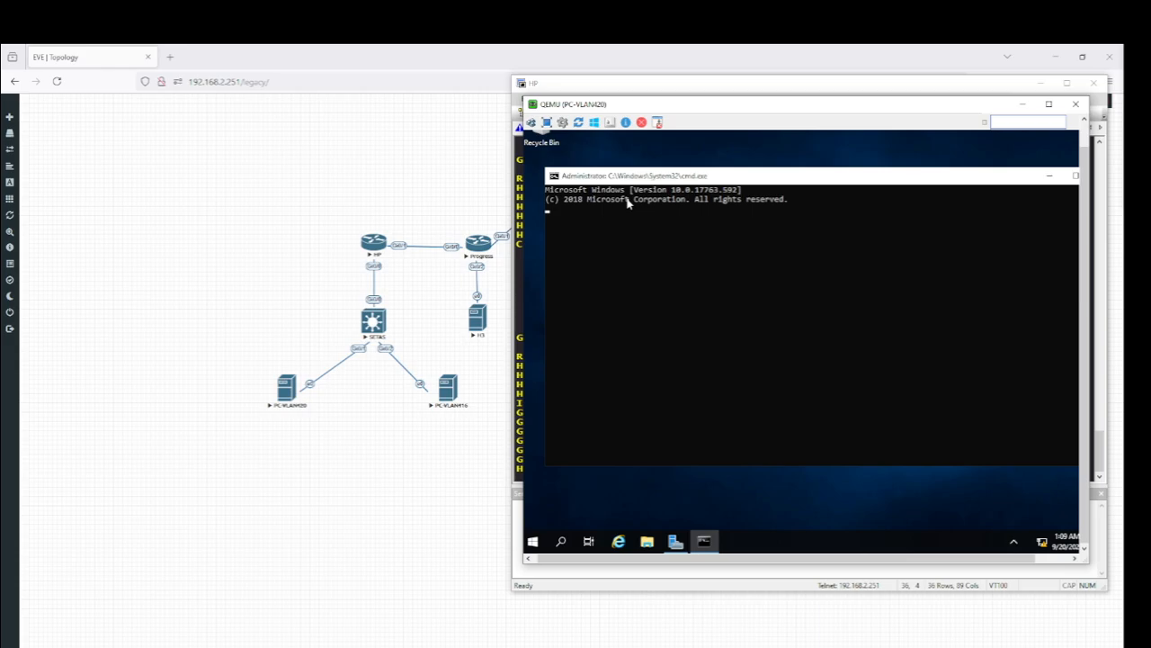
{"action": "key", "text": "Return"}
{"action": "key", "text": "Return"}
{"action": "key", "text": "Return"}
{"action": "key", "text": "Return"}
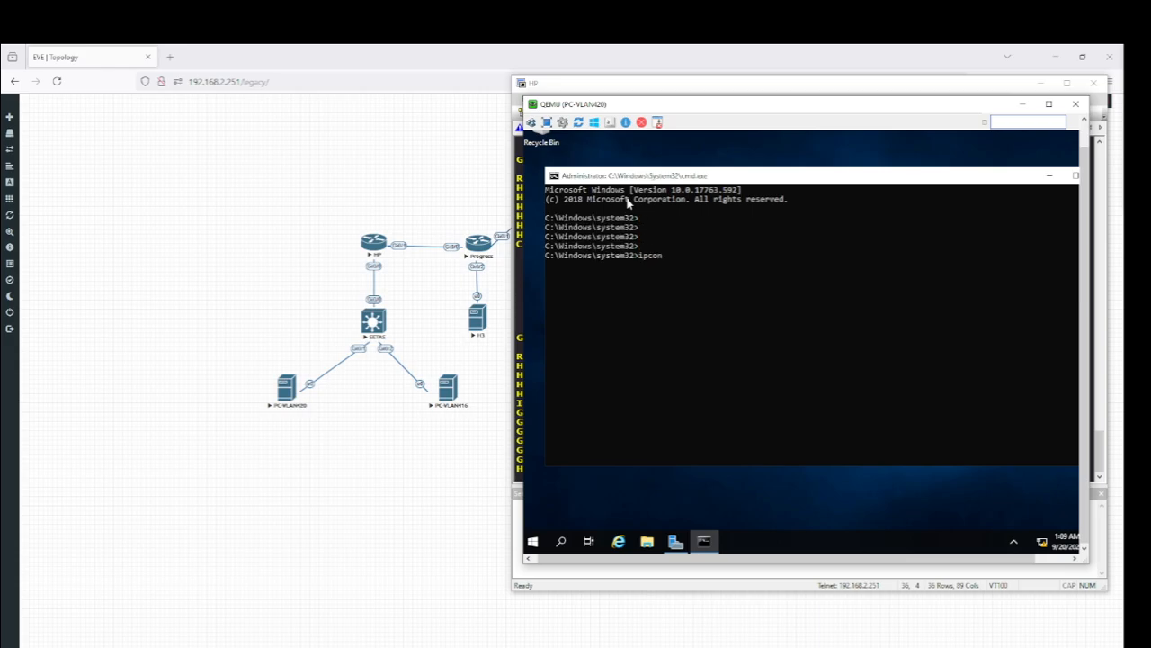
{"action": "key", "text": "Return"}
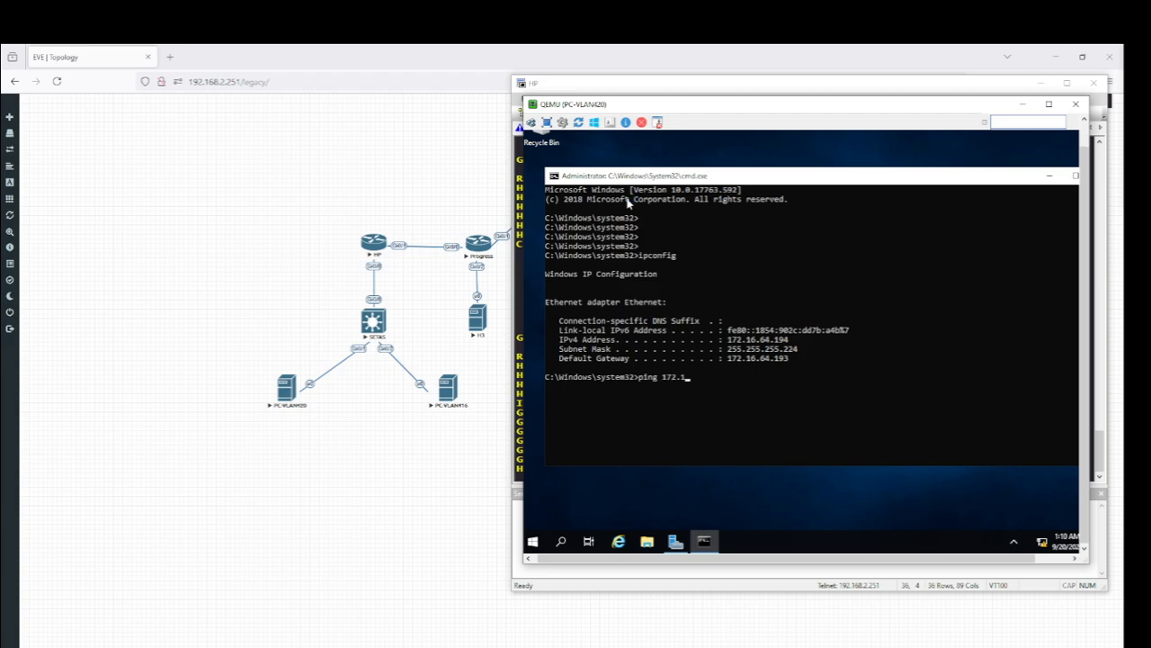
Step: Abort the incomplete ping to 172.16 and ping the HP gateway address 172.16.64.193 from PC-VLAN420
{"action": "key", "text": "Return"}
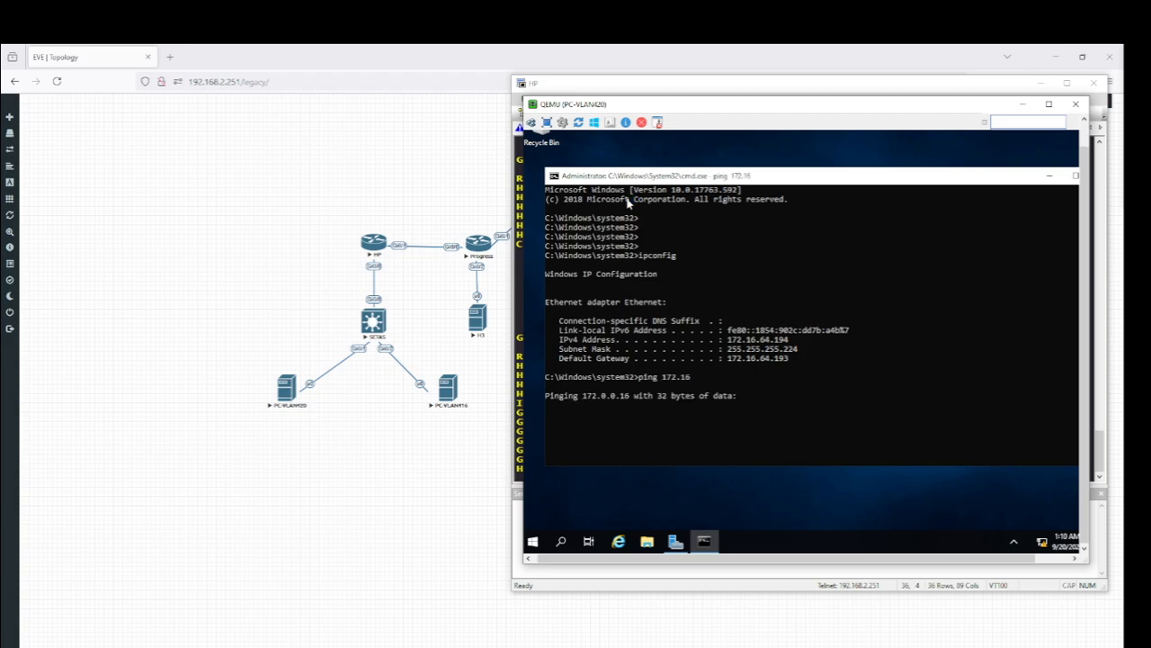
{"action": "key", "text": "ctrl+c"}
{"action": "key", "text": "Up"}
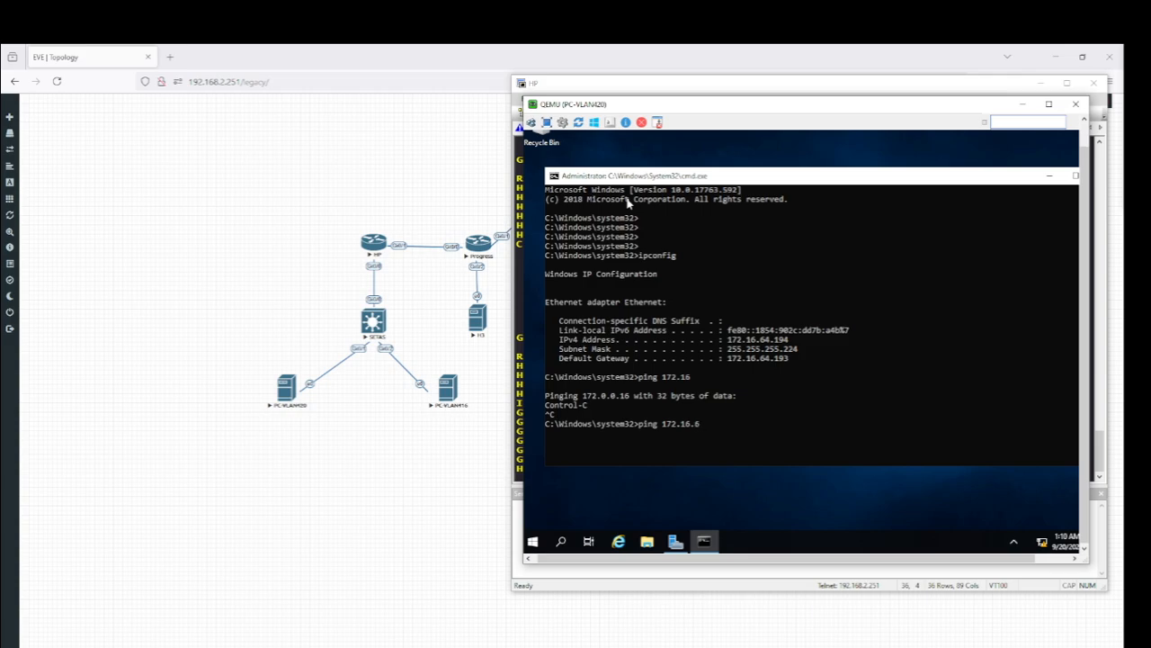
{"action": "type", "text": ".64.193"}
{"action": "key", "text": "Return"}
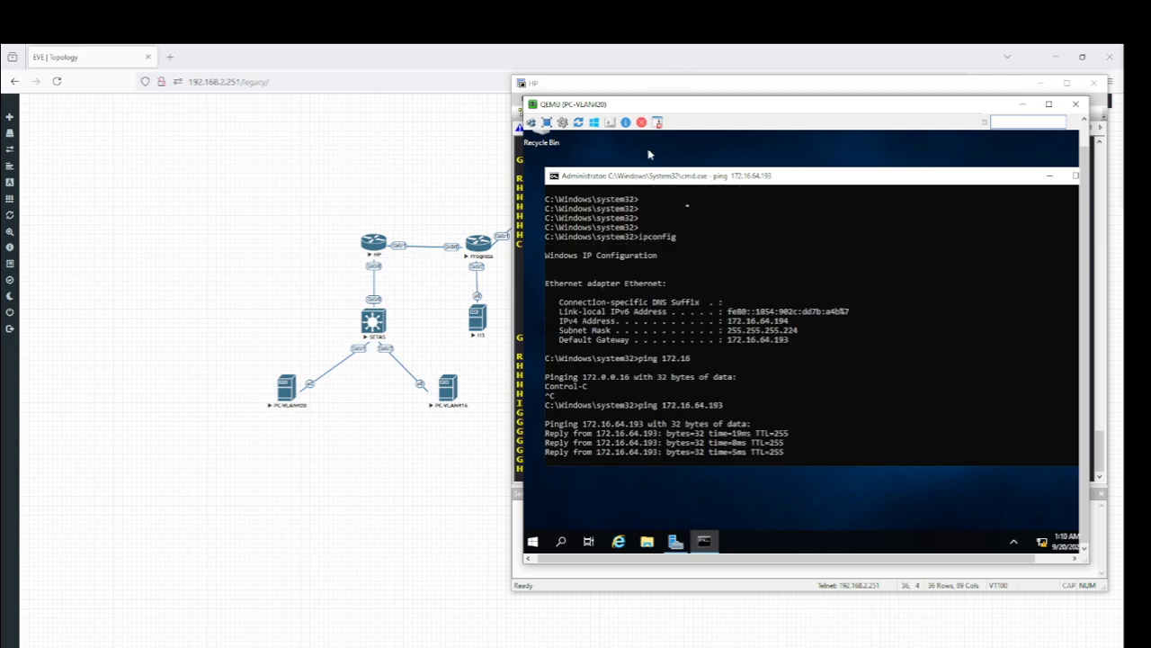
Step: Check the ISP link subnet in the Word lab diagram and ping 194.200.3.14 from PC-VLAN420
{"action": "left_click", "coordinate": [707, 331]}
{"action": "key", "text": "Up"}
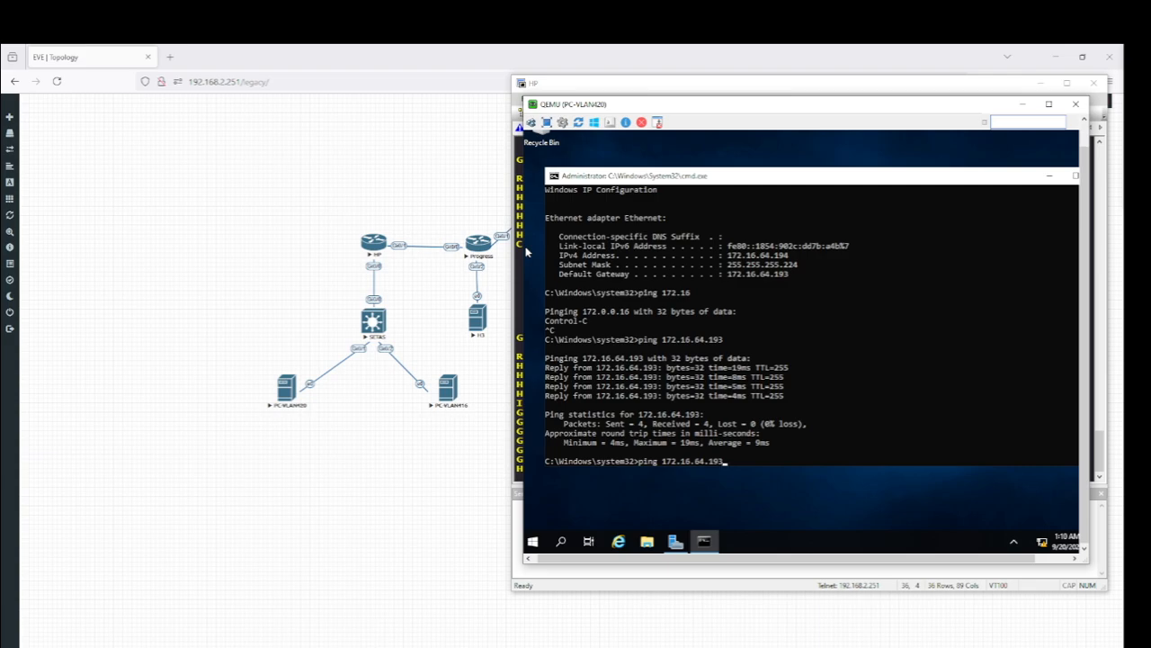
{"action": "key", "text": "alt+Tab"}
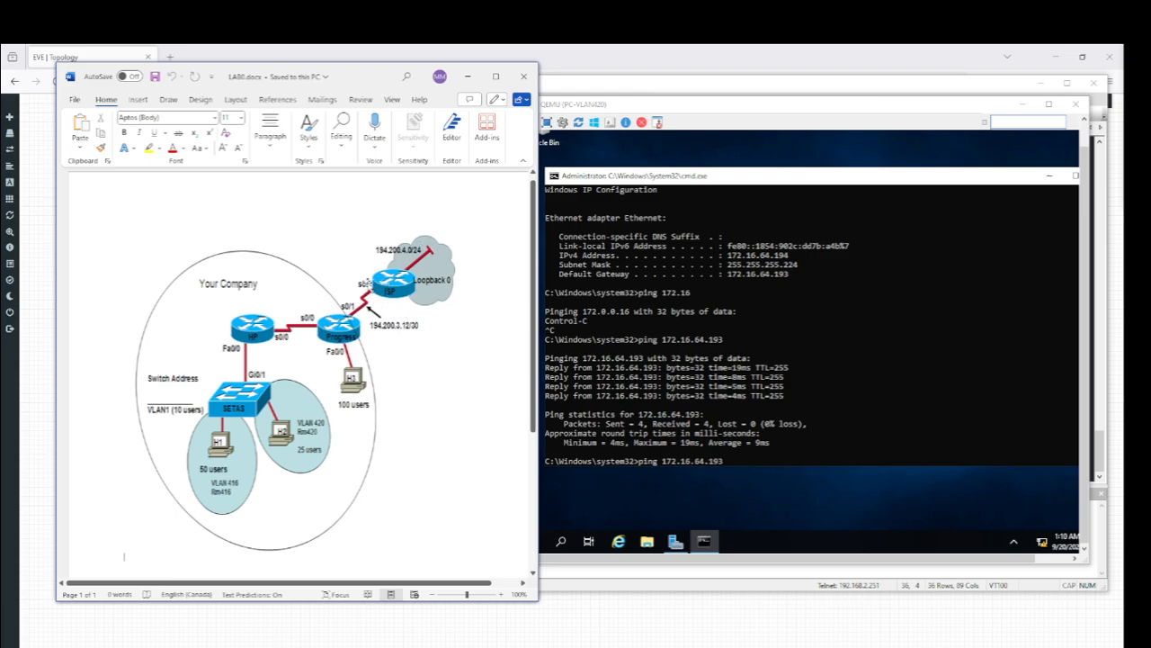
{"action": "left_click", "coordinate": [697, 369]}
{"action": "key", "text": "BackSpace"}
{"action": "key", "text": "BackSpace"}
{"action": "key", "text": "BackSpace"}
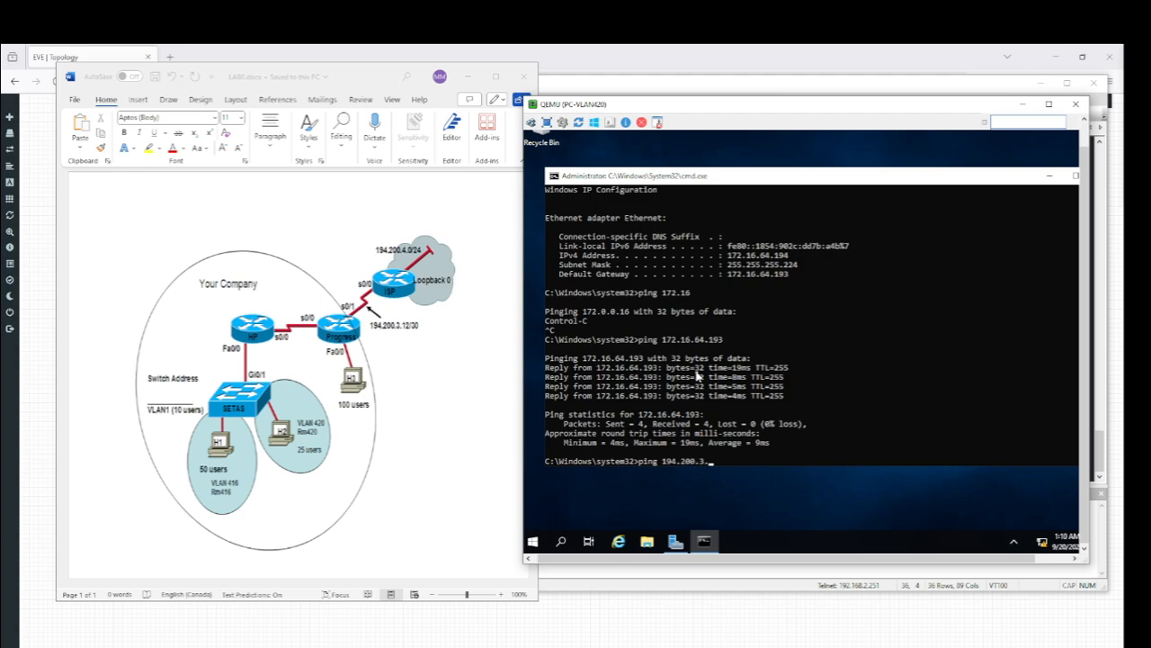
{"action": "key", "text": "Return"}
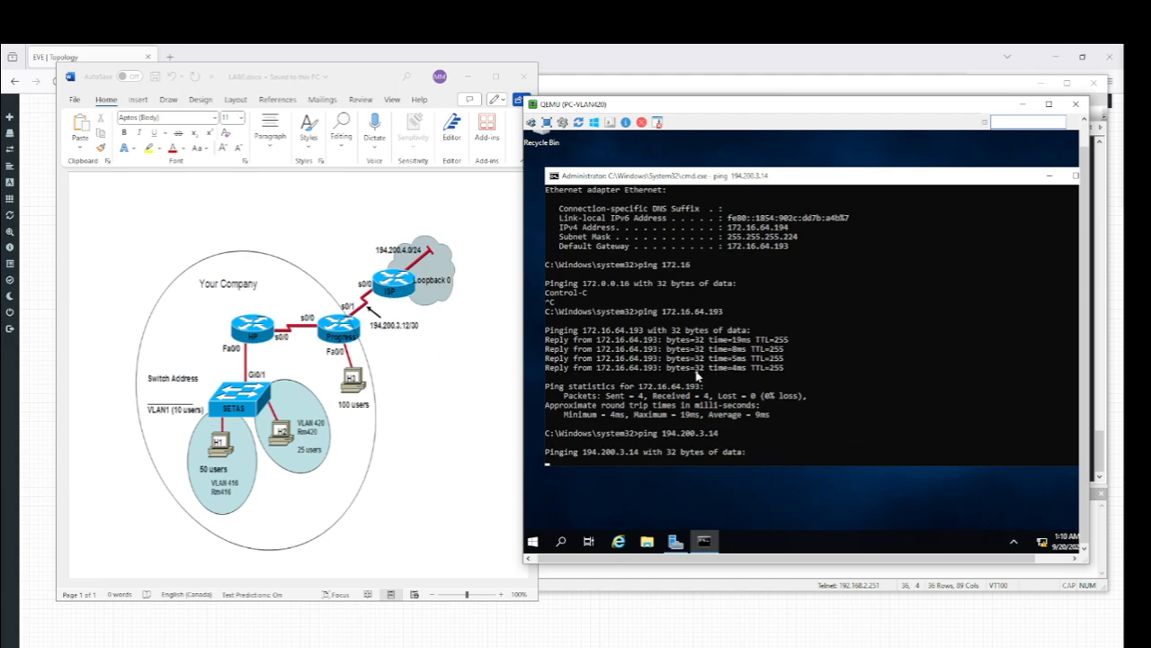
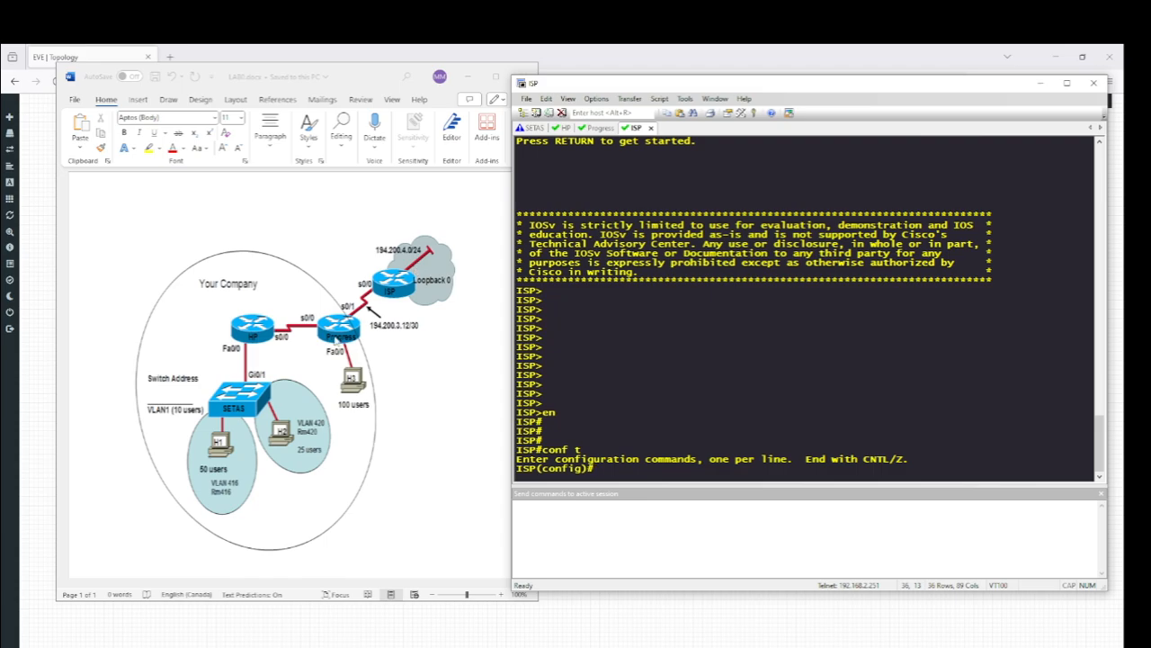
Step: Add a default route on the ISP router with "ip route 0.0.0.0 0.0.0.0 194.200.3.13"
{"action": "type", "text": "ip rou"}
{"action": "key", "text": "Tab"}
{"action": "type", "text": "te"}
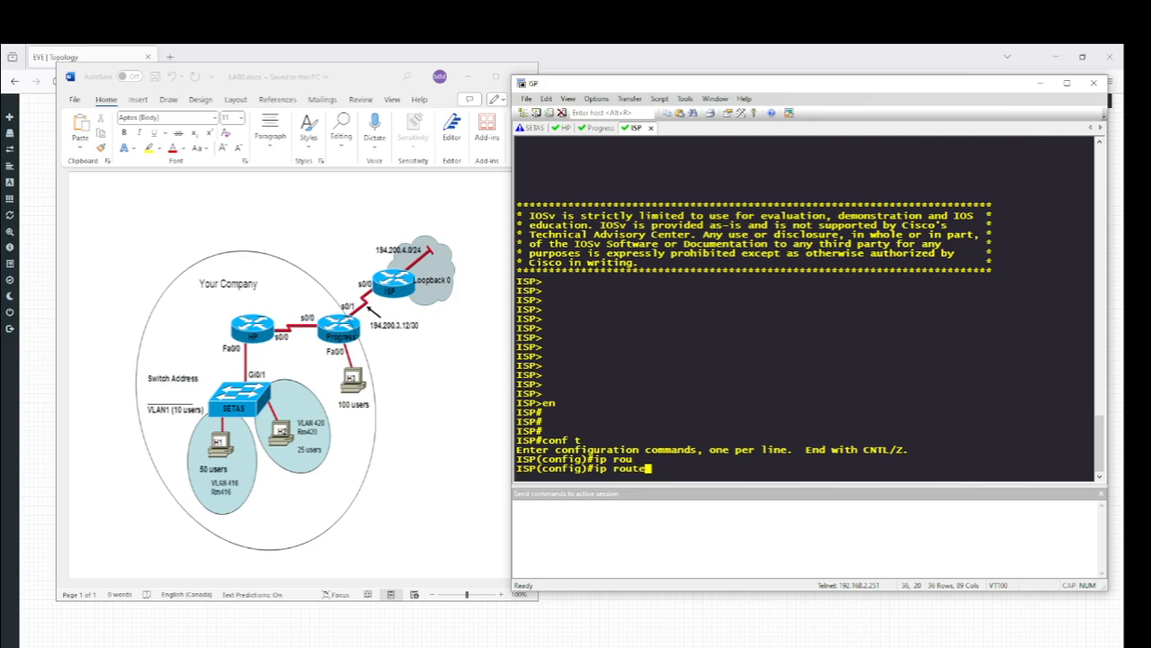
{"action": "key", "text": "Tab"}
{"action": "type", "text": "0.0.0.0 "}
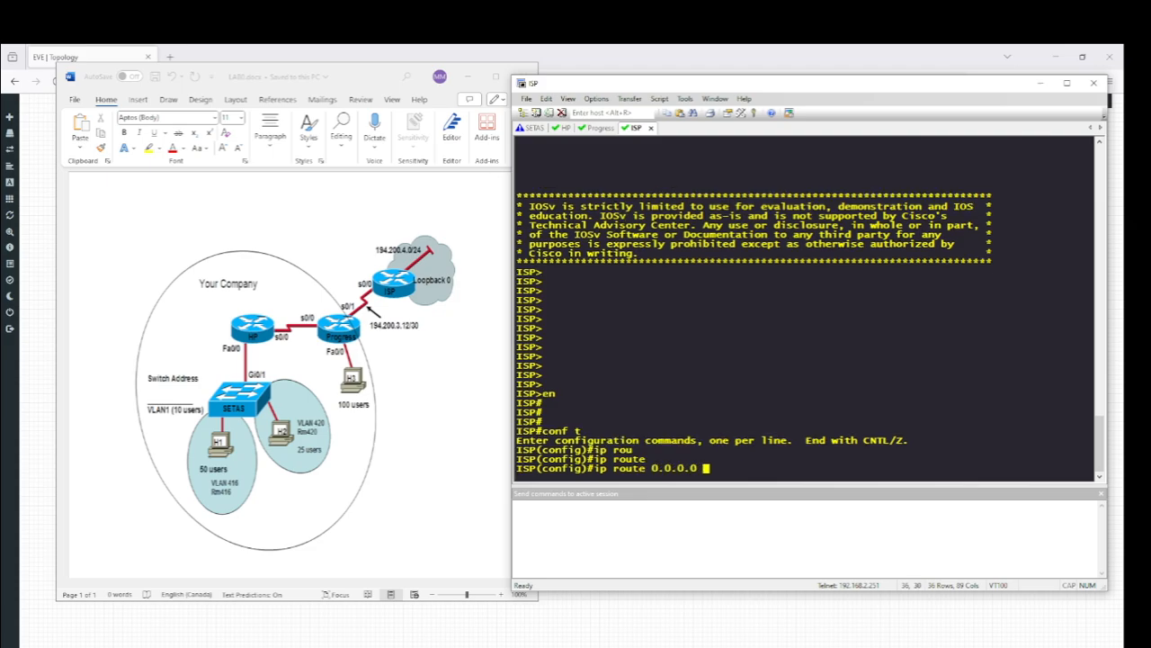
{"action": "type", "text": "0"}
{"action": "key", "text": "Return"}
{"action": "type", "text": "0"}
{"action": "key", "text": "Up"}
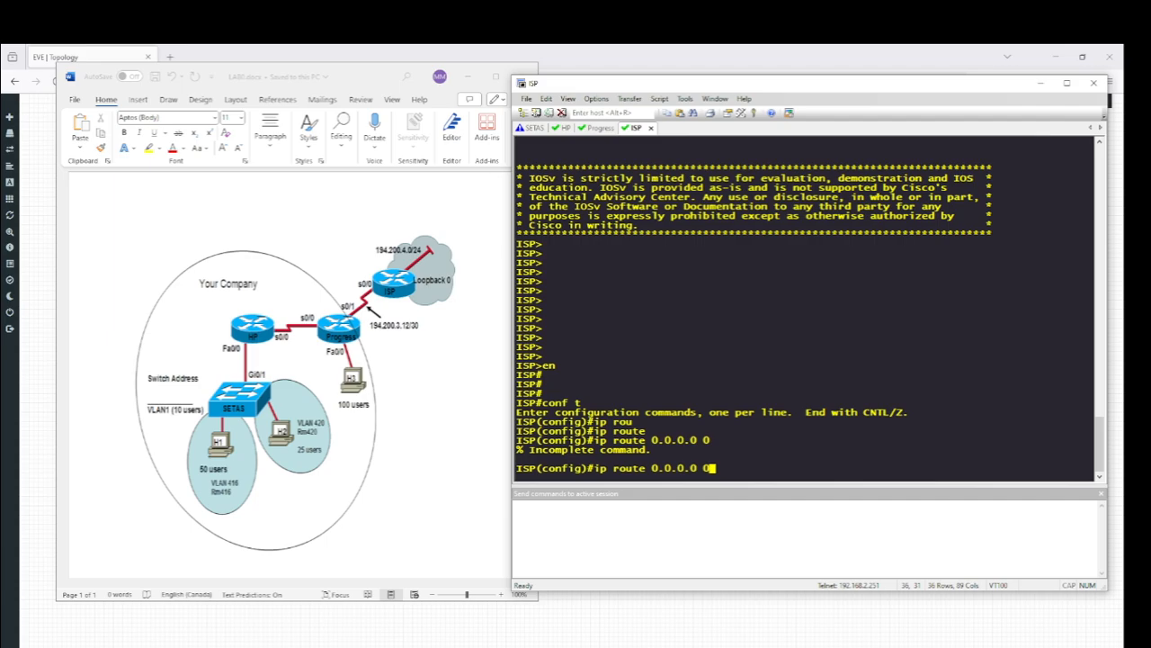
{"action": "type", "text": ".0.0.0 194.200.3.13"}
{"action": "key", "text": "Return"}
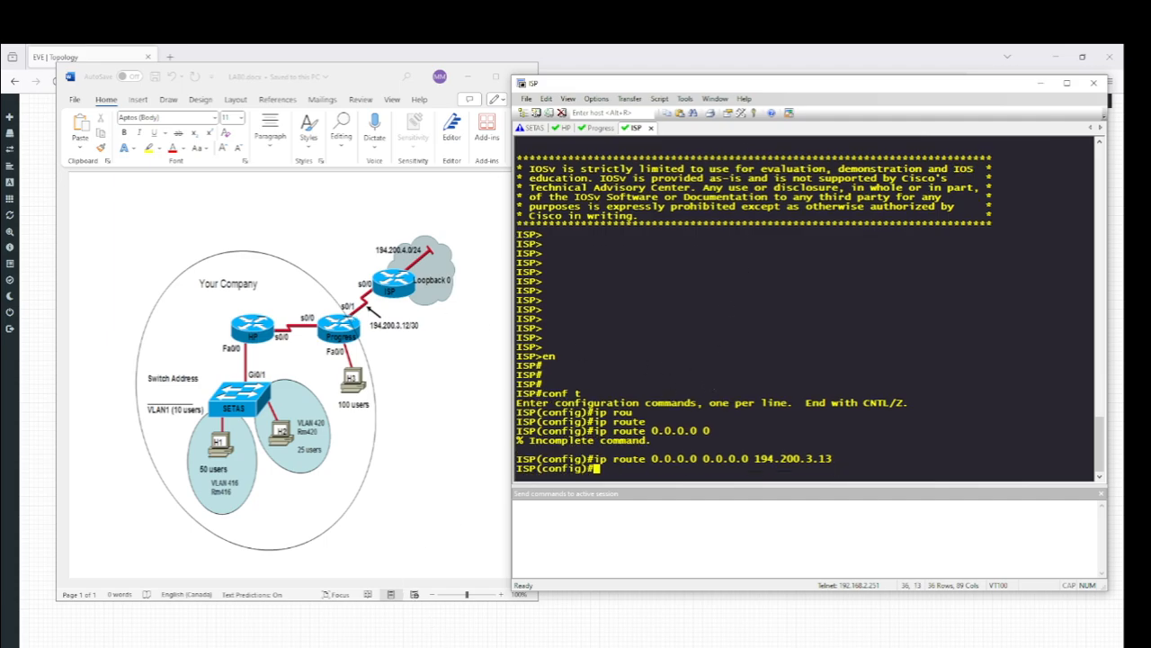
Step: Return to the PC-VLAN420 Command Prompt and repeat the ping to the ISP router at 194.200.3.14
{"action": "left_click", "coordinate": [412, 643]}
{"action": "left_click", "coordinate": [640, 397]}
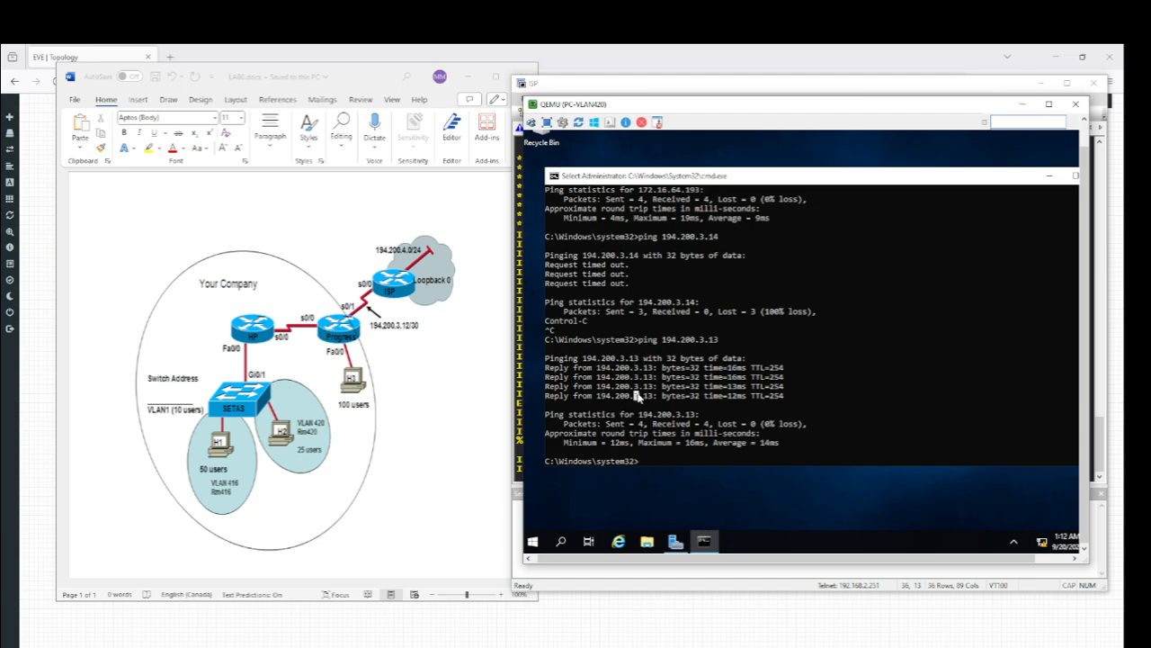
{"action": "key", "text": "Up"}
{"action": "key", "text": "Return"}
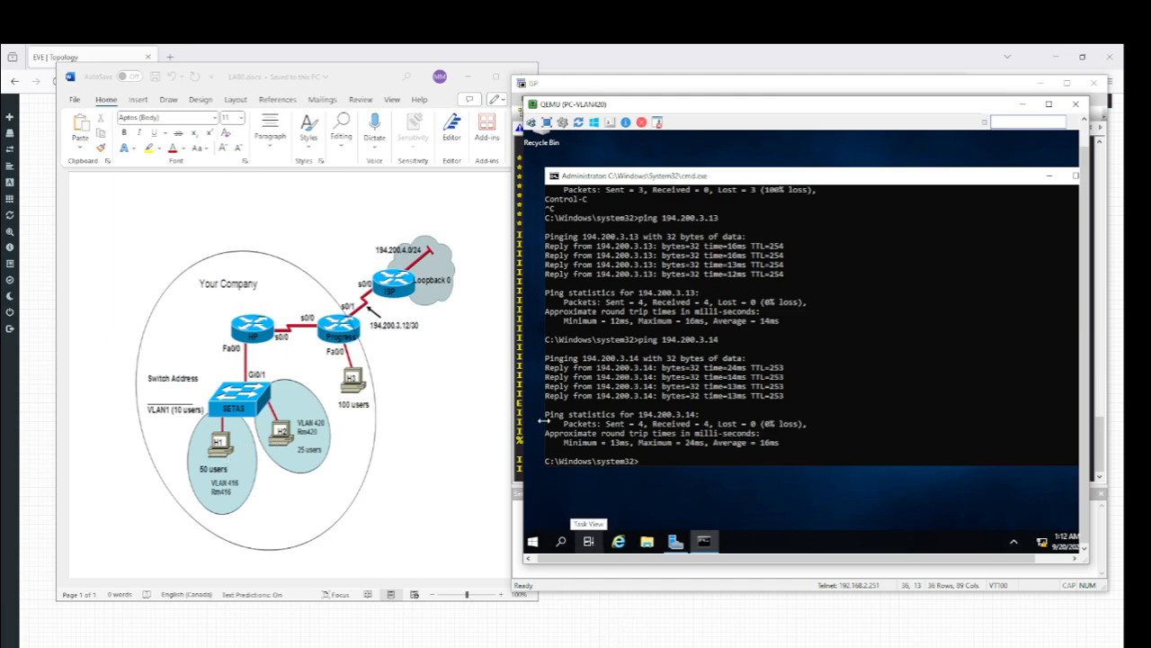
Step: Open the PC-VLAN416 console from the EVE topology and sign in as Administrator with the account password
{"action": "left_click", "coordinate": [619, 628]}
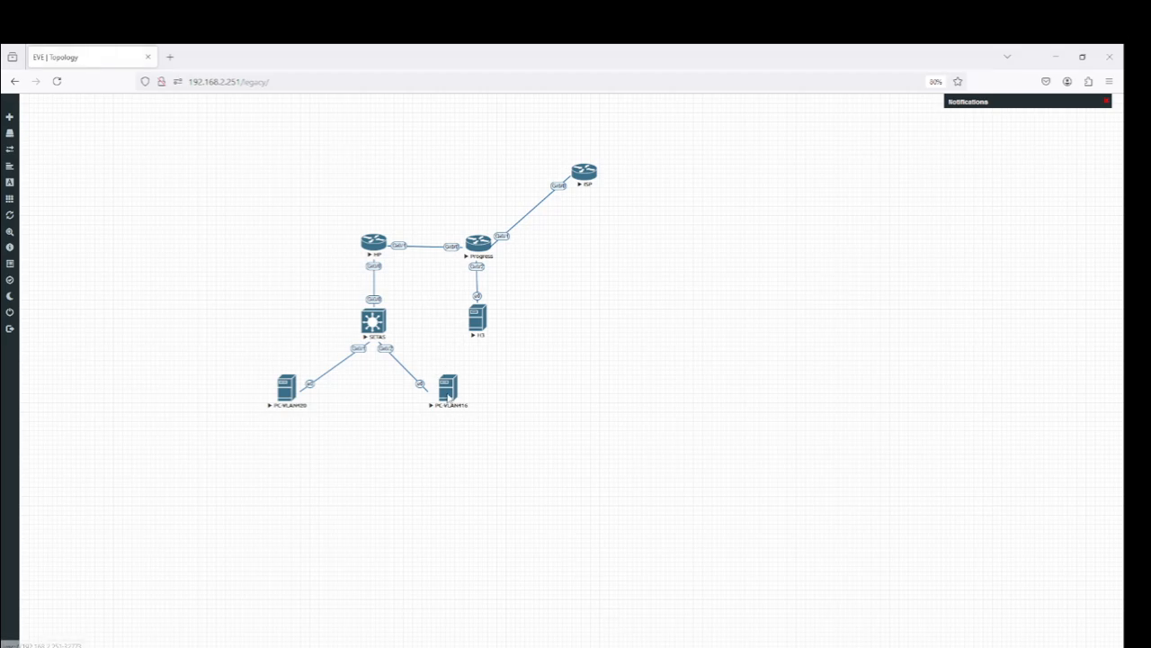
{"action": "left_click", "coordinate": [447, 387]}
{"action": "left_click", "coordinate": [605, 170]}
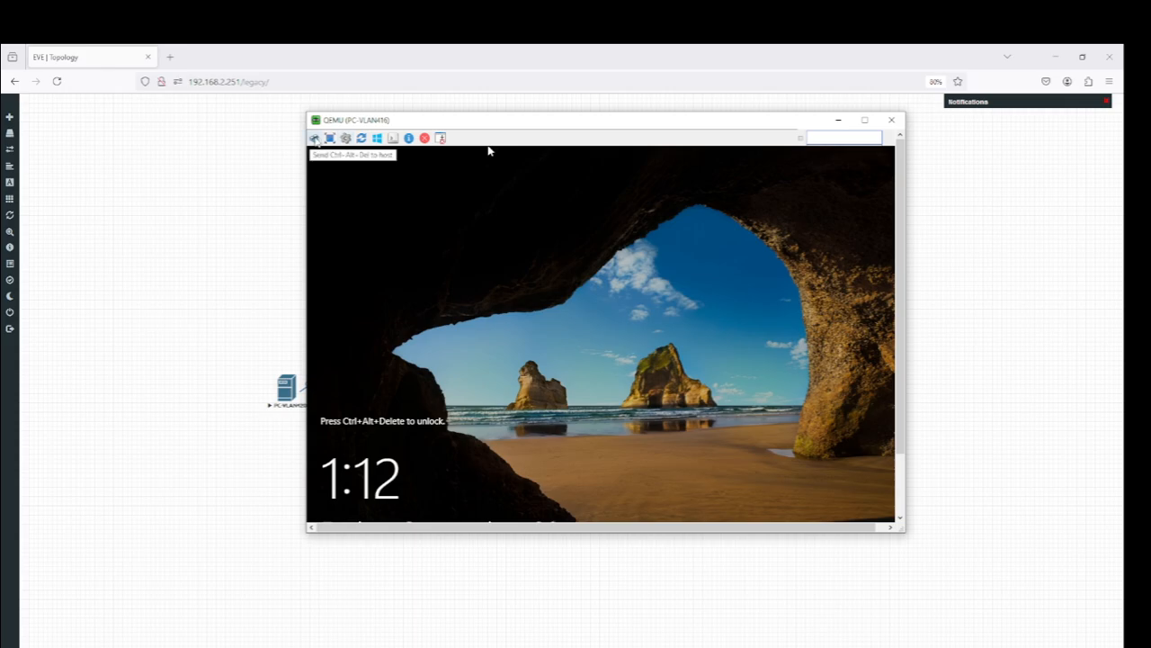
{"action": "left_click", "coordinate": [315, 138]}
{"action": "left_click_drag", "start_coordinate": [435, 122], "coordinate": [464, 135]}
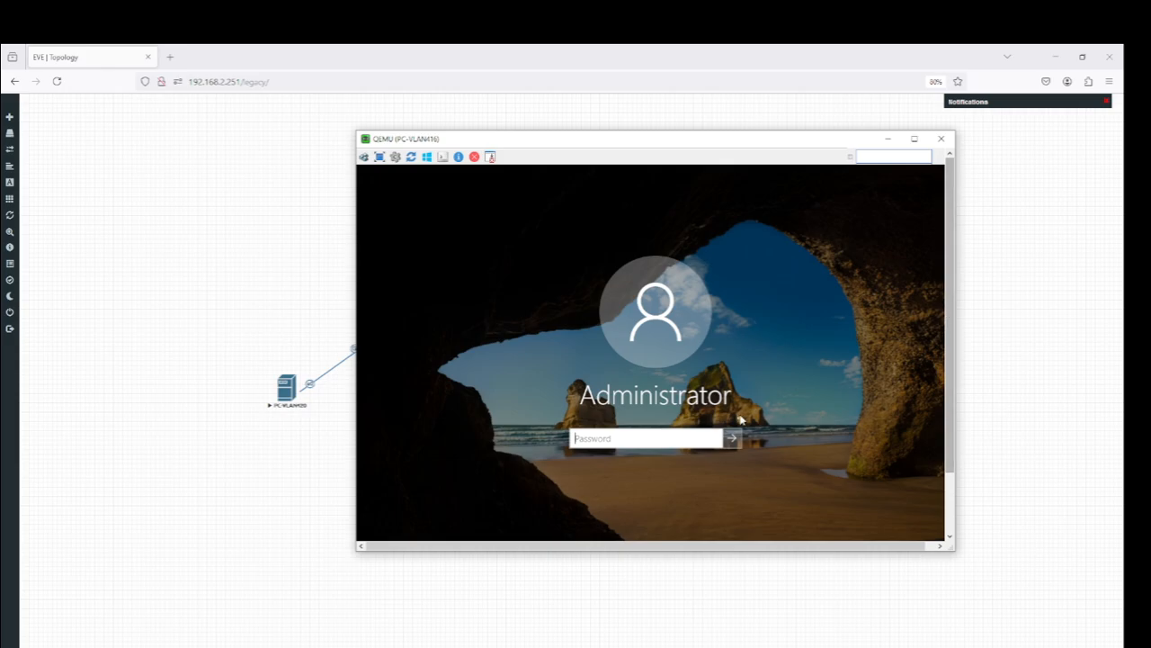
{"action": "type", "text": "•"}
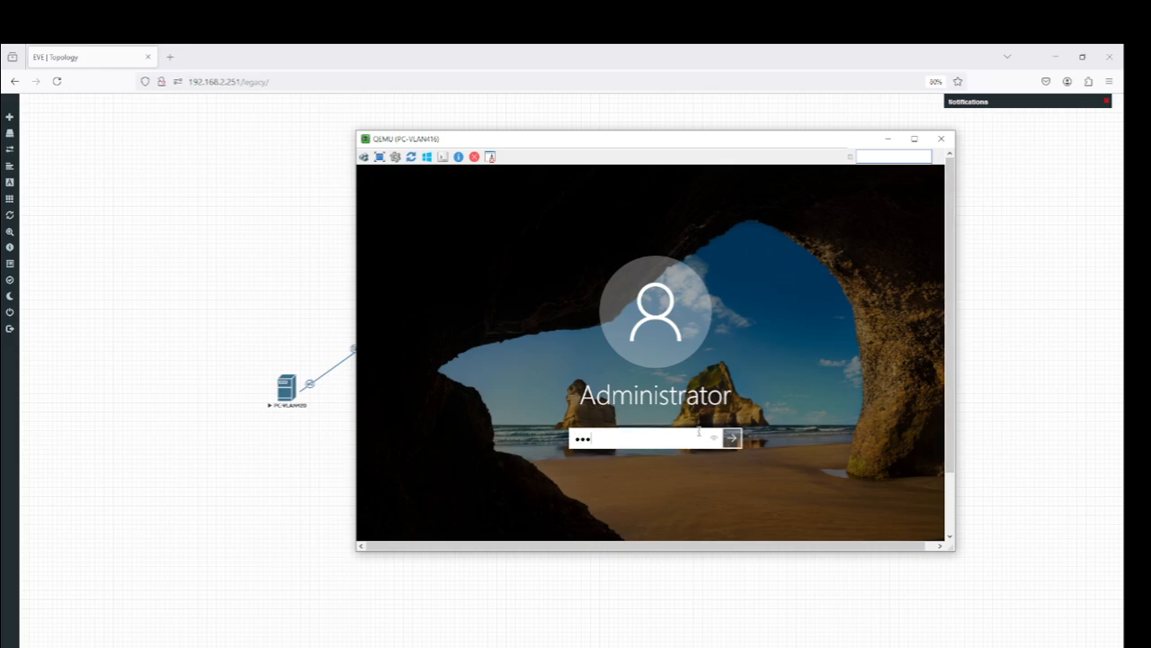
{"action": "key", "text": "Return"}
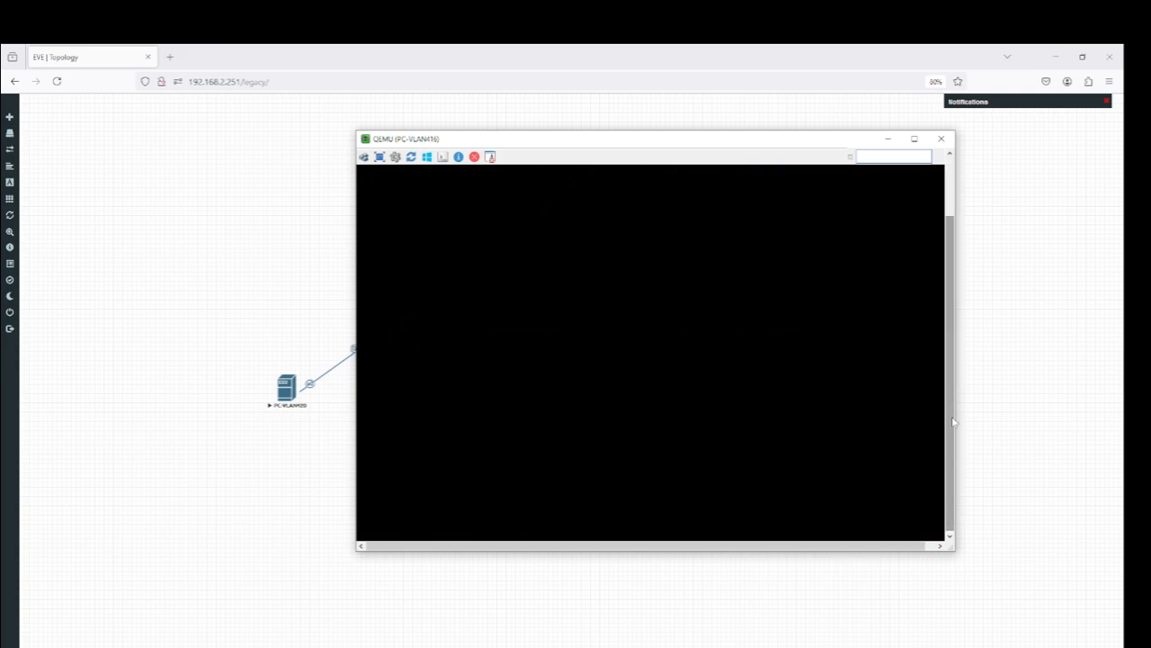
Step: Shrink the PC-VLAN416 console window, bring its system tray into view, and place the window beside the topology
{"action": "mouse_move", "coordinate": [945, 547]}
{"action": "left_mouse_down"}
{"action": "mouse_move", "coordinate": [984, 598]}
{"action": "mouse_move", "coordinate": [955, 589]}
{"action": "mouse_move", "coordinate": [937, 542]}
{"action": "left_mouse_up"}
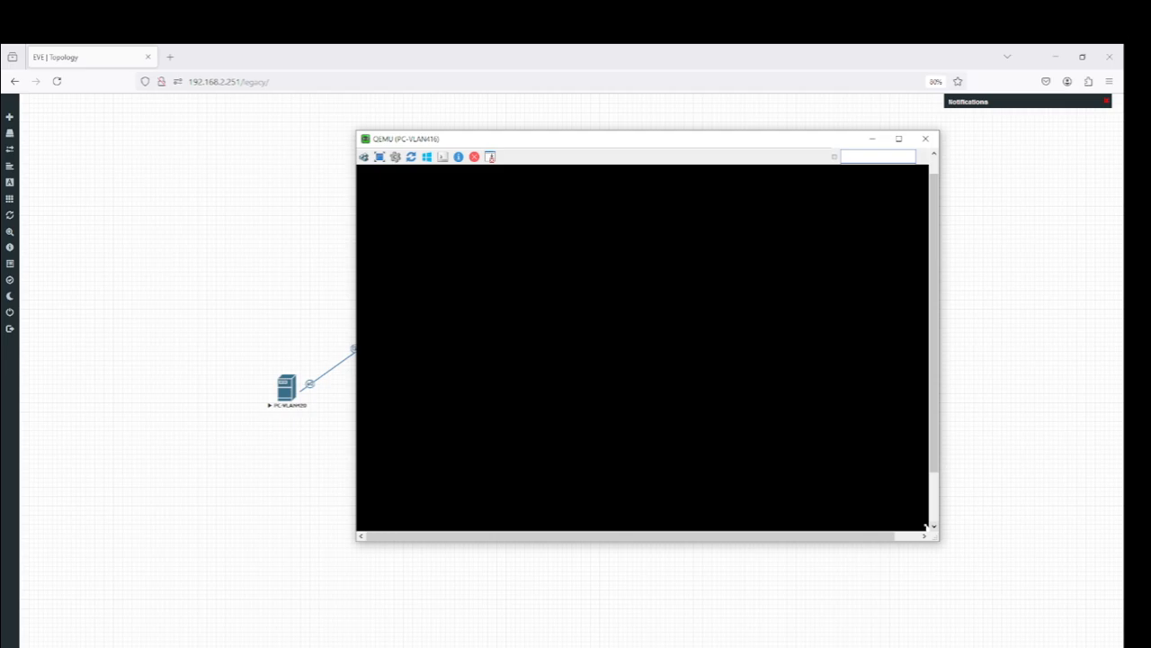
{"action": "left_click_drag", "start_coordinate": [936, 440], "coordinate": [924, 498]}
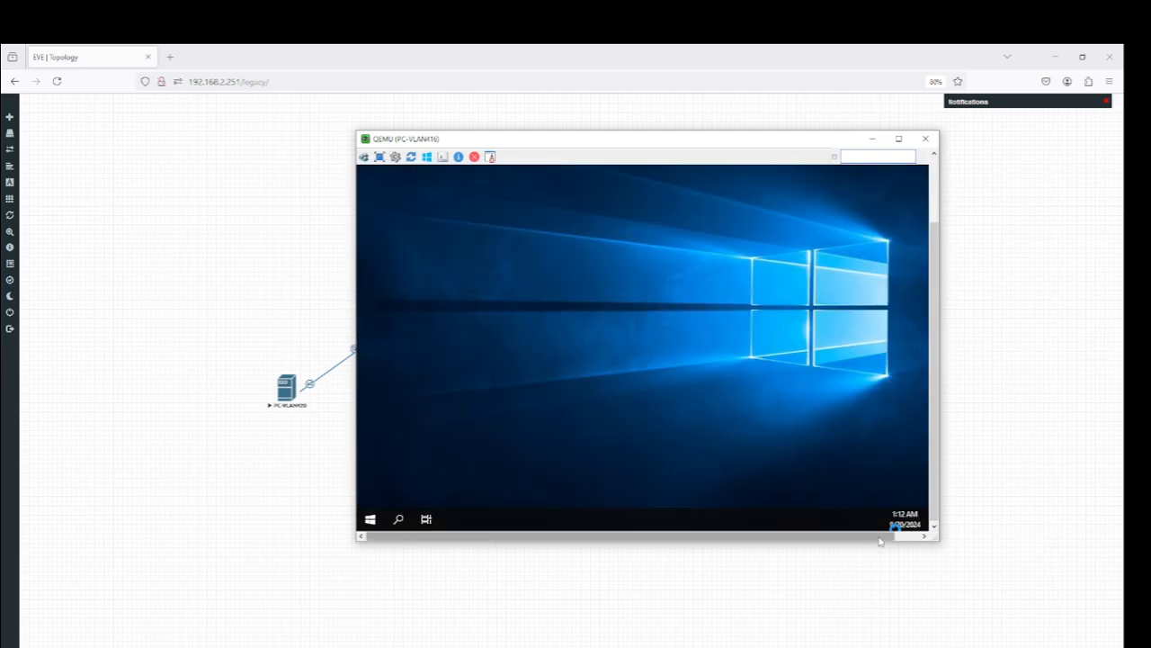
{"action": "left_click_drag", "start_coordinate": [881, 538], "coordinate": [899, 536]}
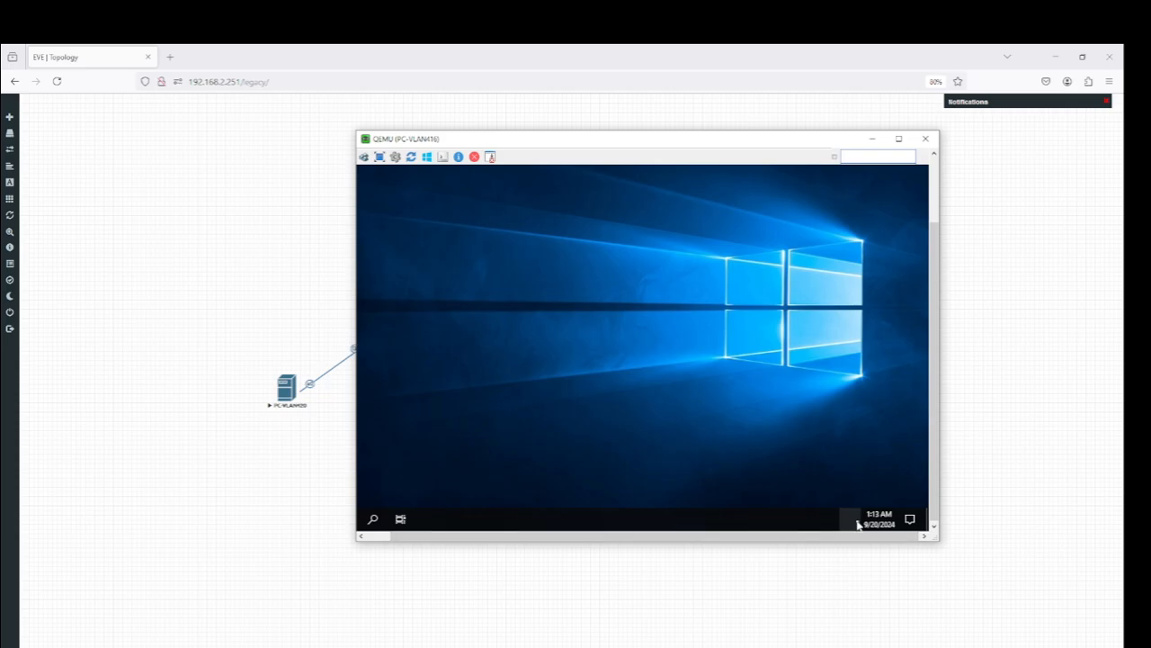
{"action": "left_click_drag", "start_coordinate": [583, 143], "coordinate": [706, 140]}
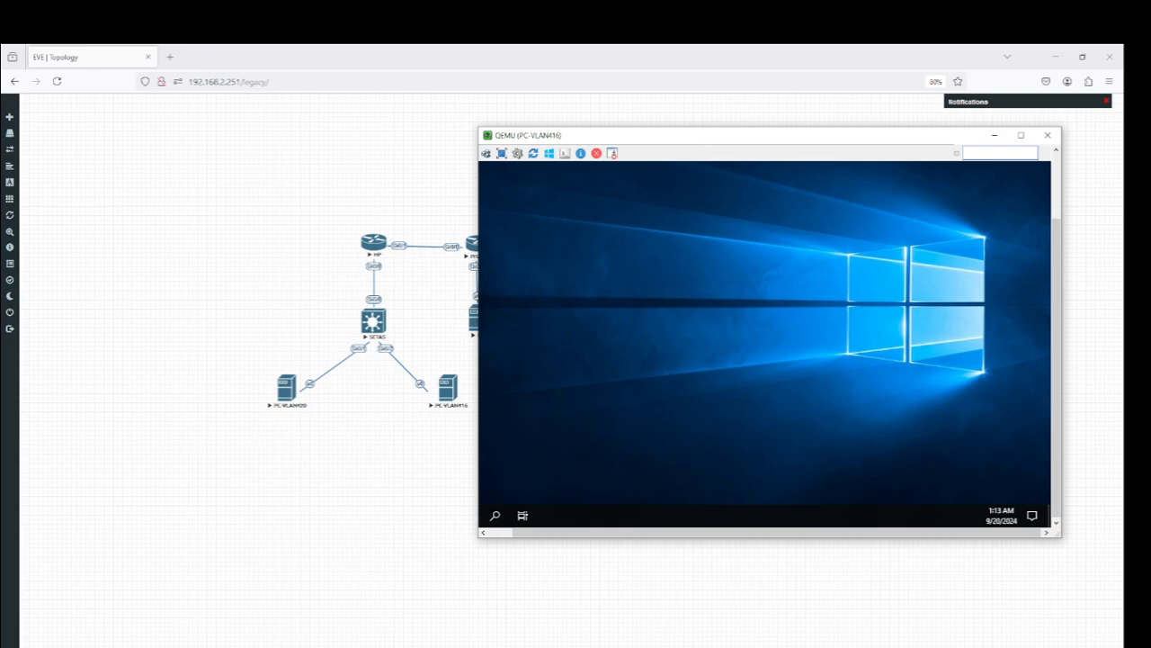
Step: Bring up the subnetting notes beside the PC-VLAN416 console and try to open its Network & Internet settings
{"action": "left_click", "coordinate": [352, 645]}
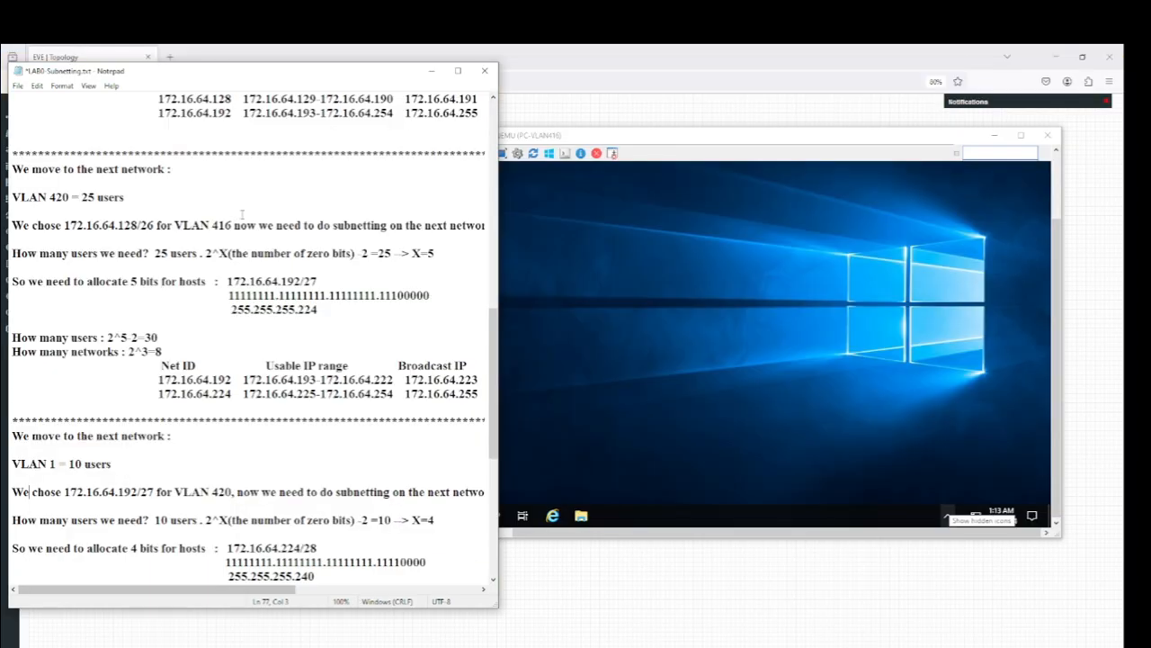
{"action": "left_click", "coordinate": [351, 611]}
{"action": "left_click", "coordinate": [947, 517]}
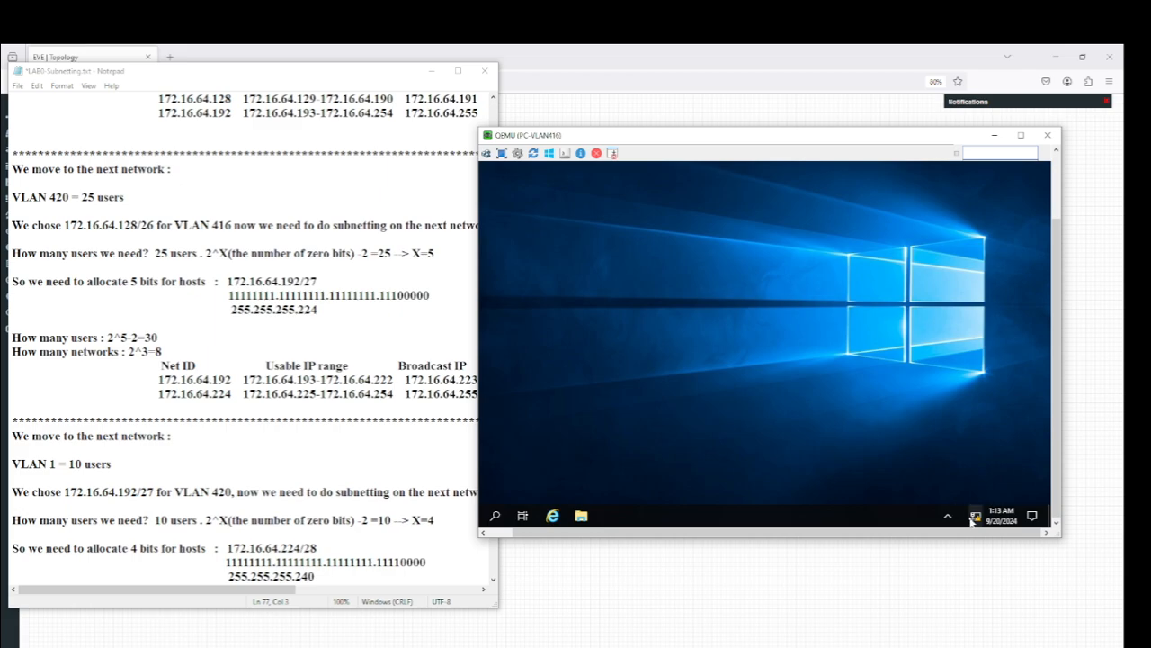
{"action": "right_click", "coordinate": [975, 518]}
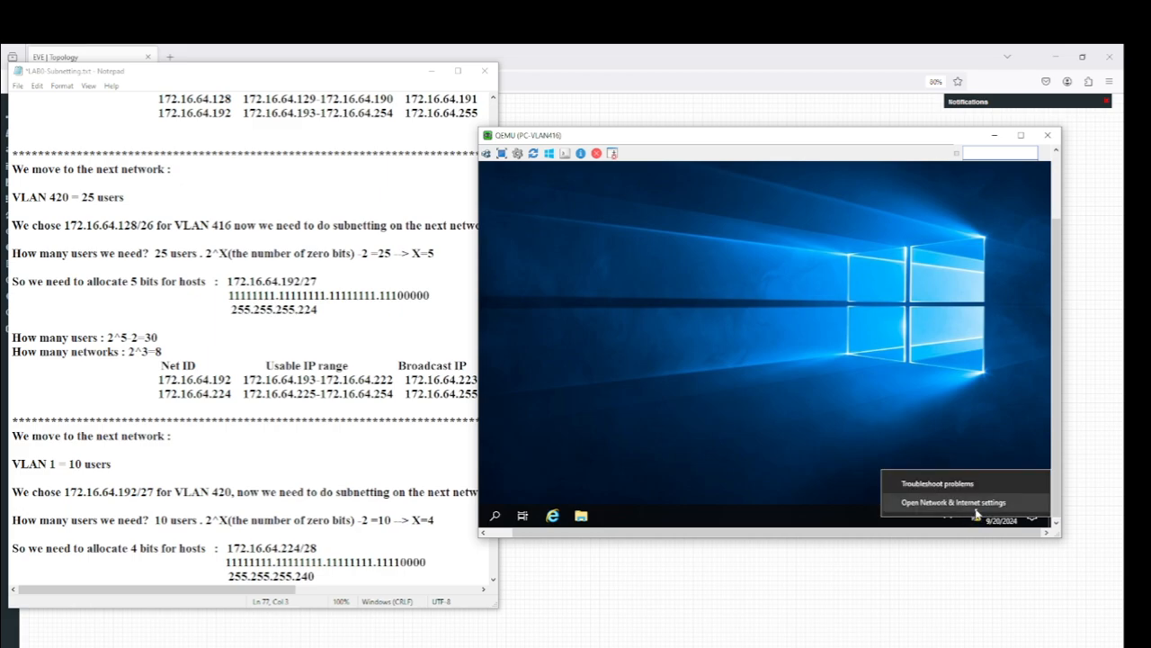
{"action": "left_click", "coordinate": [977, 511]}
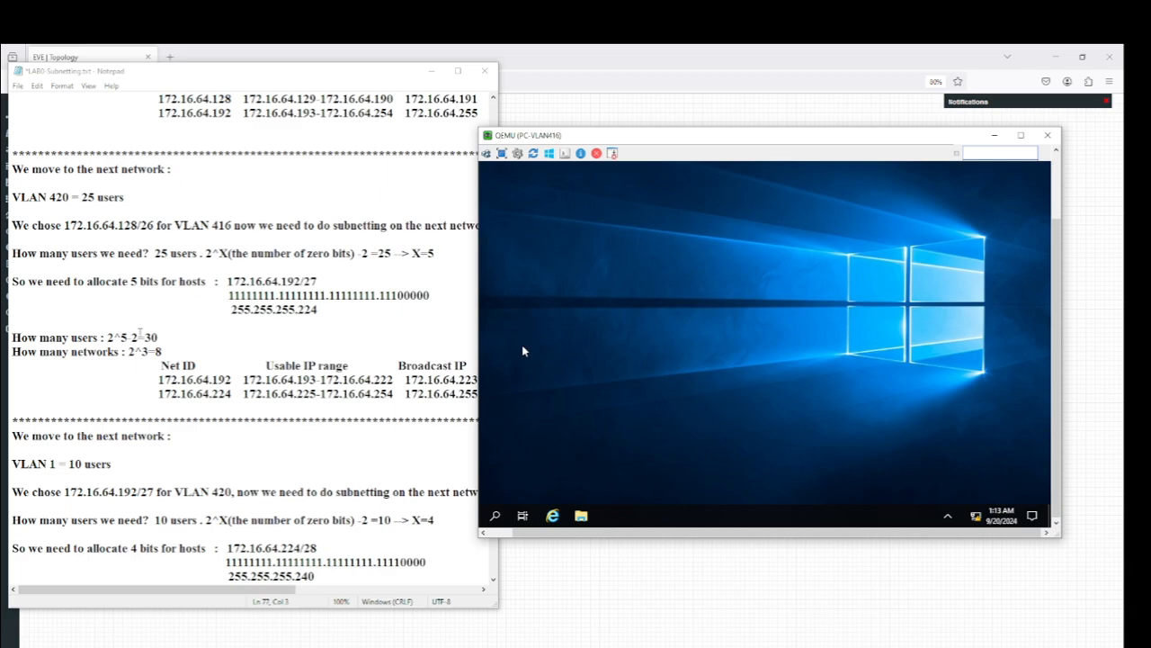
Step: Find the VLAN 416 subnet details in the subnetting notes and move the console clear of them
{"action": "left_click", "coordinate": [140, 333]}
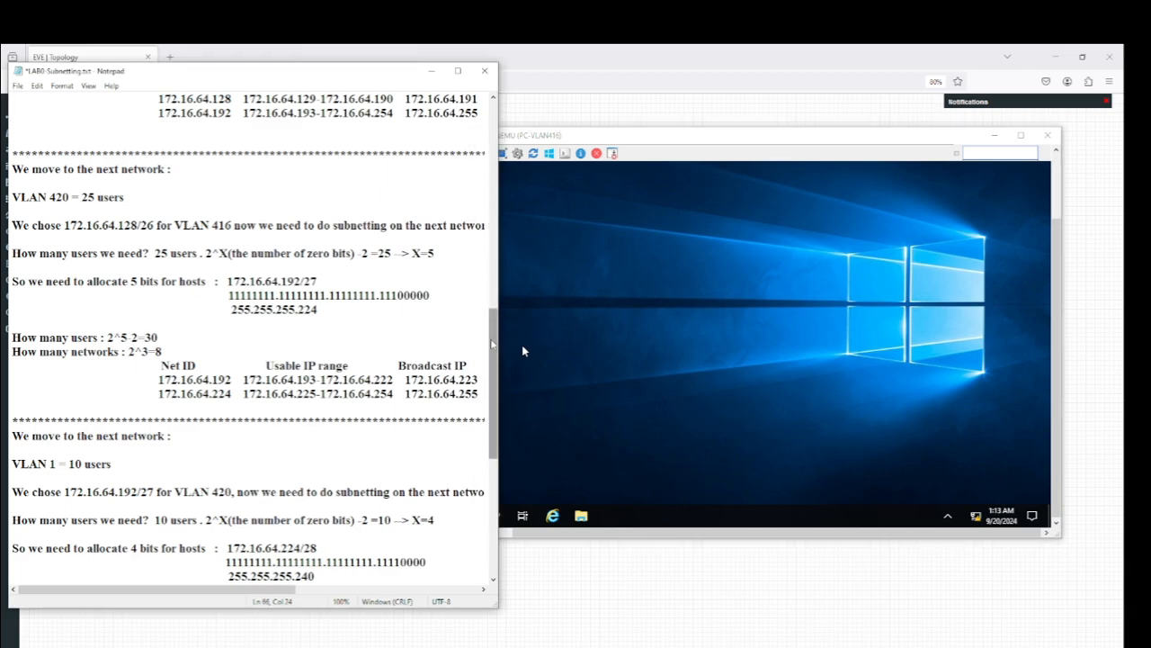
{"action": "scroll", "coordinate": [522, 346], "scroll_direction": "up", "scroll_amount": 7}
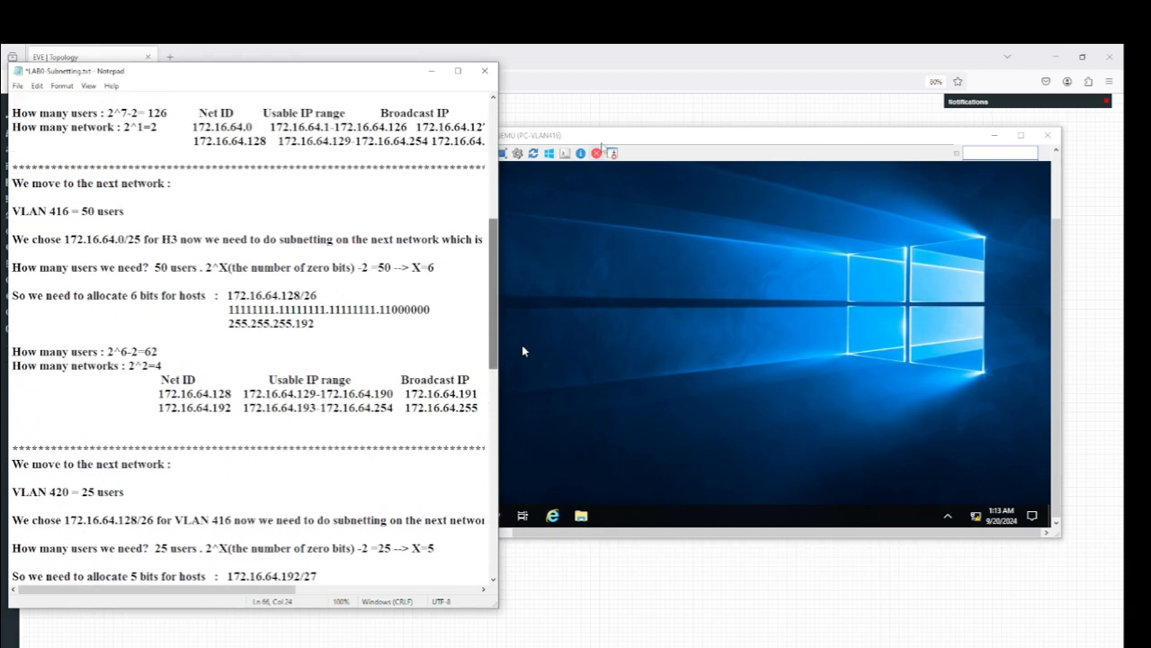
{"action": "left_click_drag", "start_coordinate": [602, 133], "coordinate": [638, 126]}
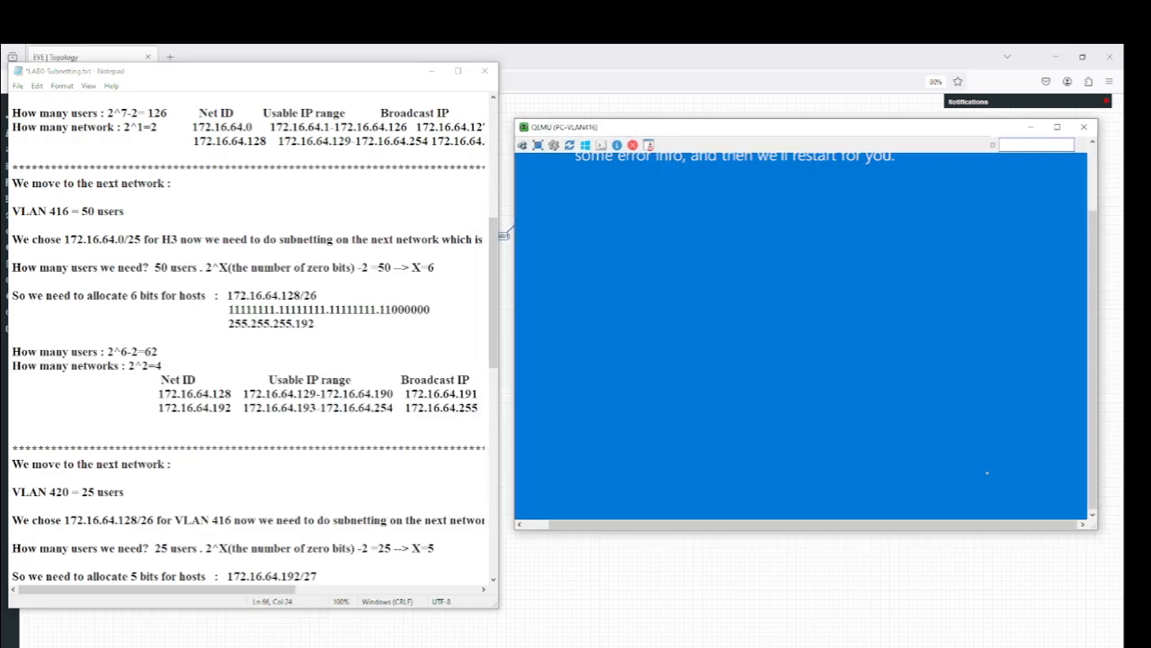
Step: Close the crashed PC-VLAN416 console and stop the PC-VLAN416 node in the topology
{"action": "left_click", "coordinate": [1084, 127]}
{"action": "left_click_drag", "start_coordinate": [342, 80], "coordinate": [861, 94]}
{"action": "right_click", "coordinate": [449, 394]}
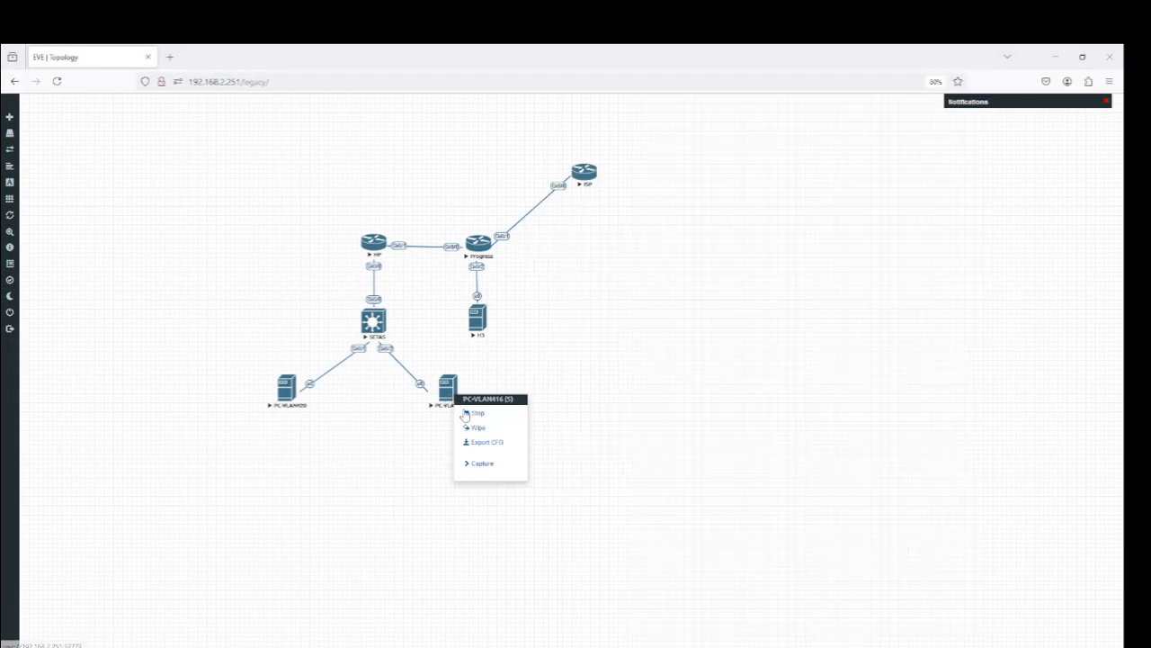
{"action": "left_click", "coordinate": [470, 413]}
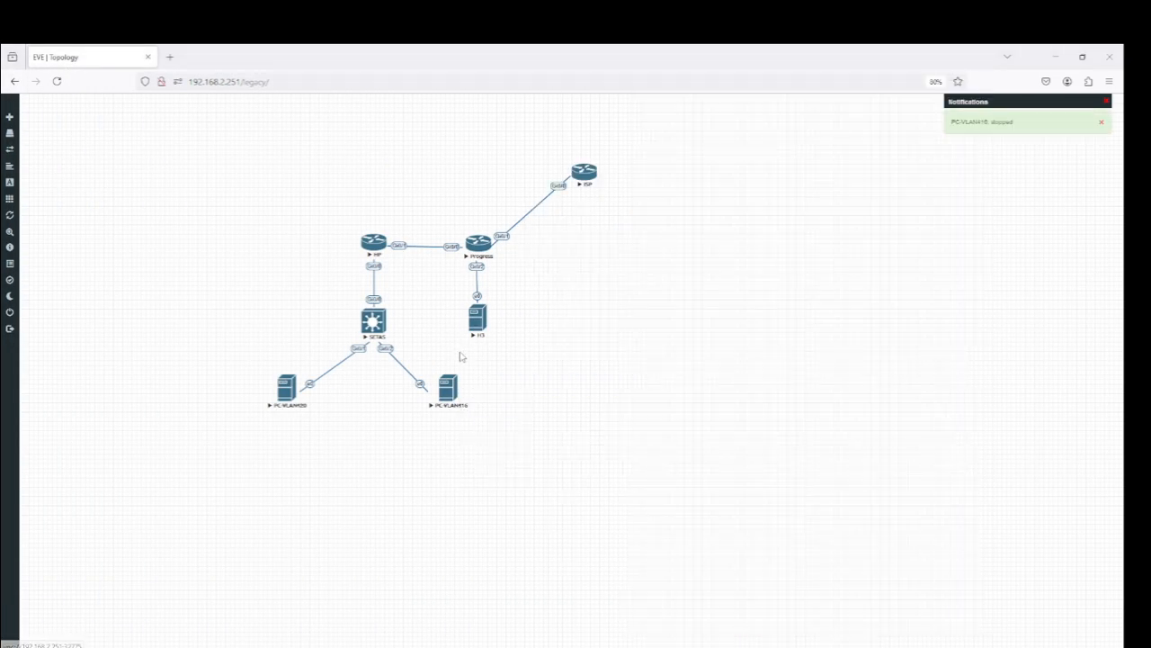
Step: Open the H3 console to check its display, move its window clear of the nodes, and close it
{"action": "left_click", "coordinate": [477, 320]}
{"action": "left_click", "coordinate": [600, 171]}
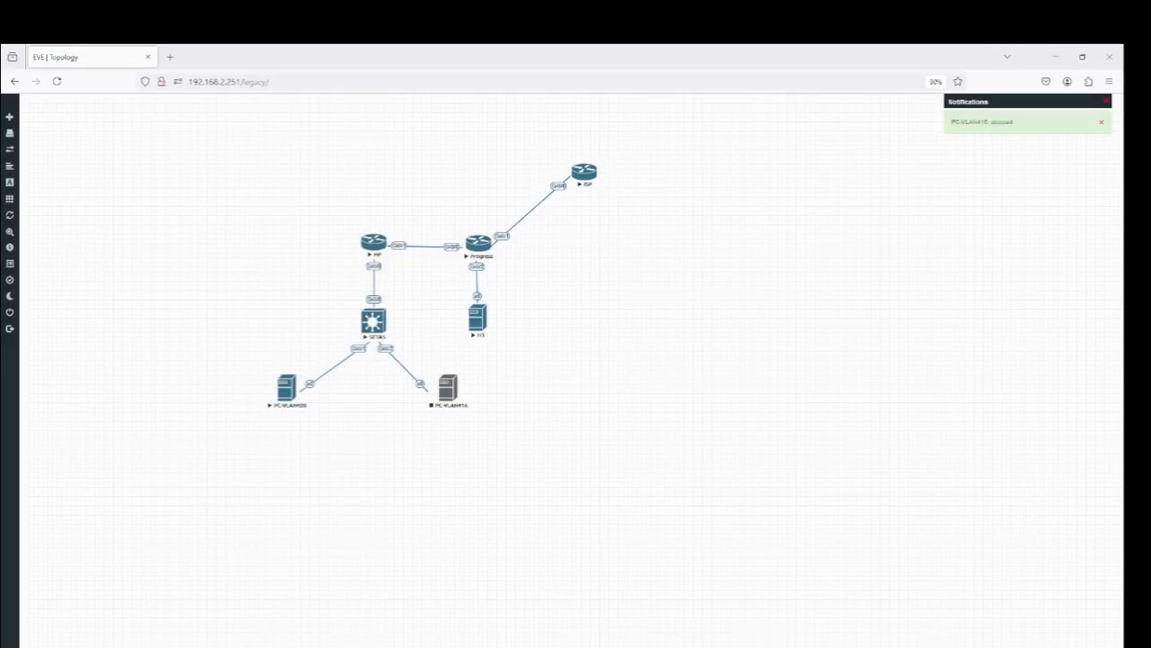
{"action": "left_click_drag", "start_coordinate": [720, 122], "coordinate": [688, 171]}
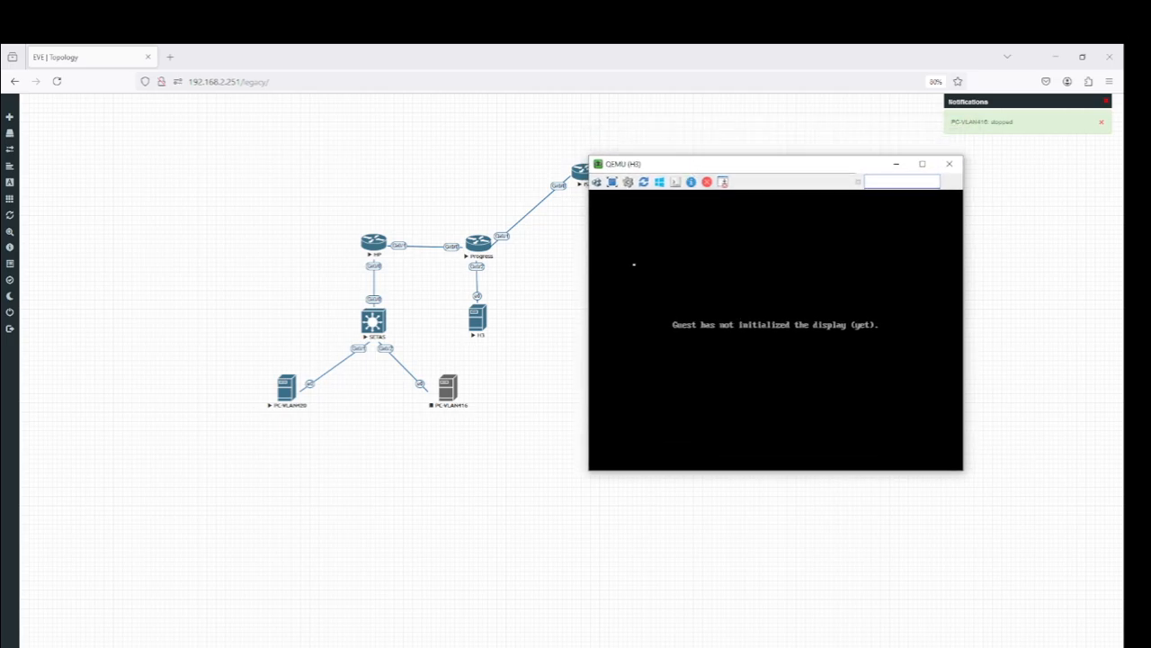
{"action": "left_click", "coordinate": [949, 164]}
Step: Start the PC-VLAN416 node, and restart the H3 node by stopping and starting it in the topology
{"action": "right_click", "coordinate": [454, 383]}
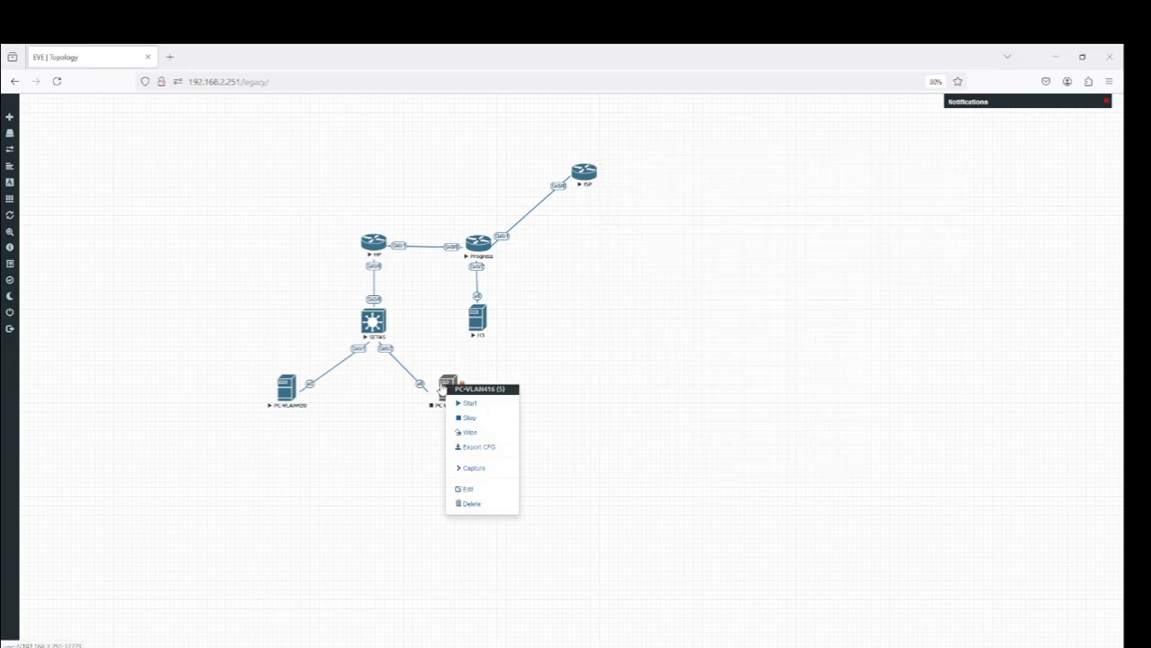
{"action": "left_click", "coordinate": [461, 402]}
{"action": "right_click", "coordinate": [476, 336]}
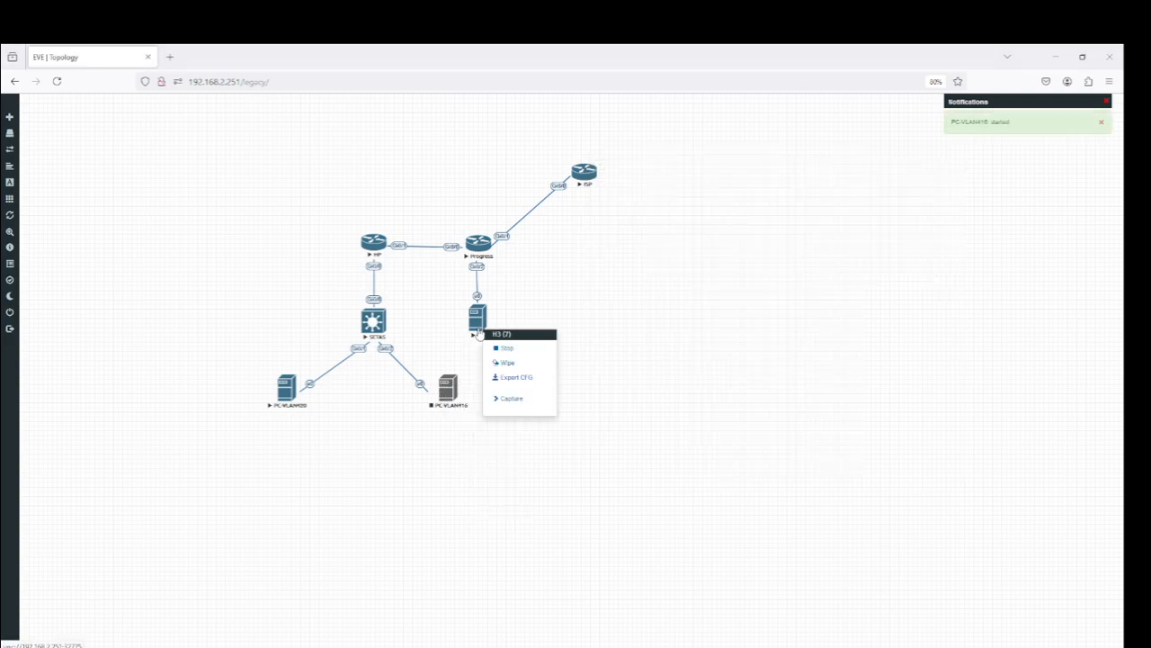
{"action": "left_click", "coordinate": [504, 357]}
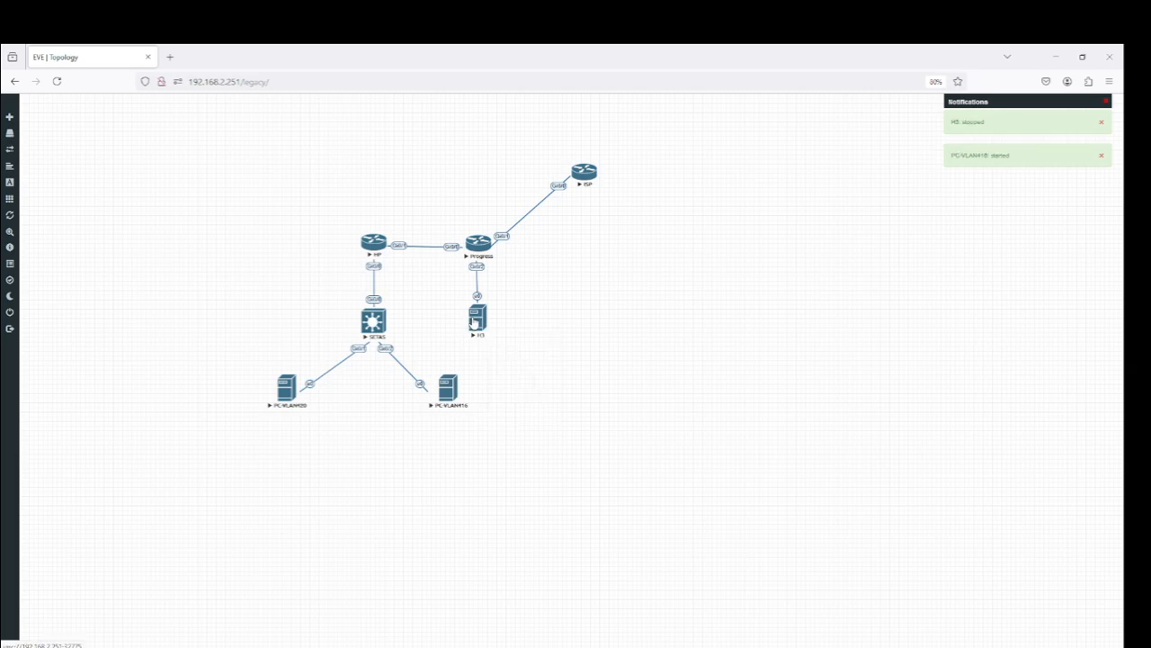
{"action": "right_click", "coordinate": [474, 324]}
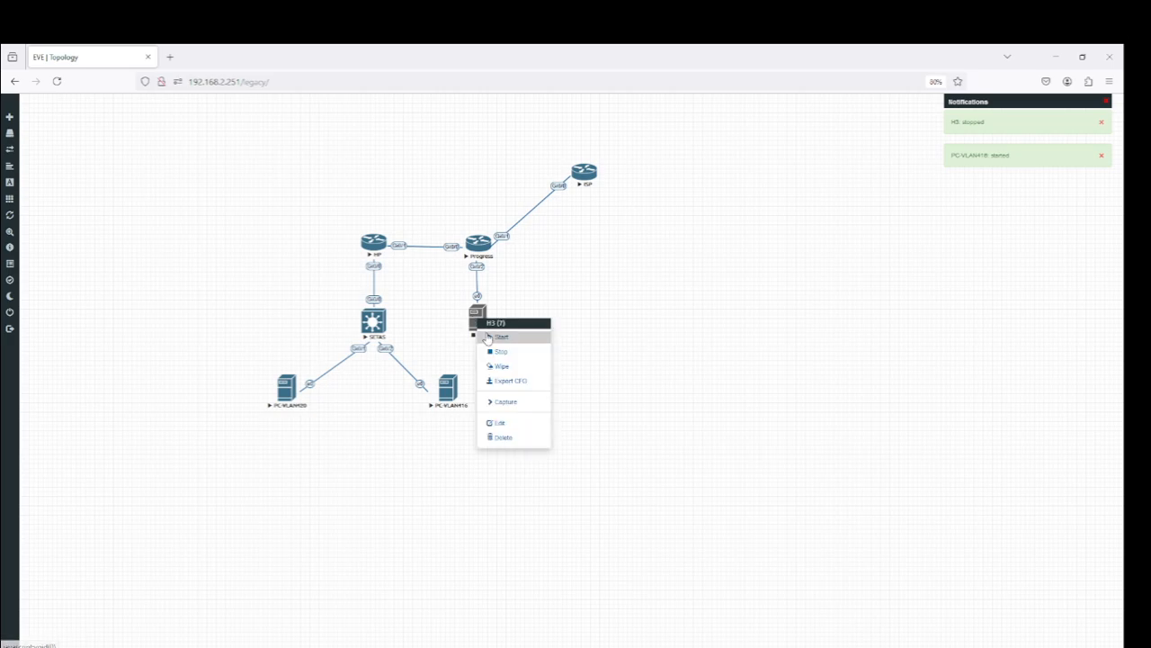
{"action": "left_click", "coordinate": [497, 339]}
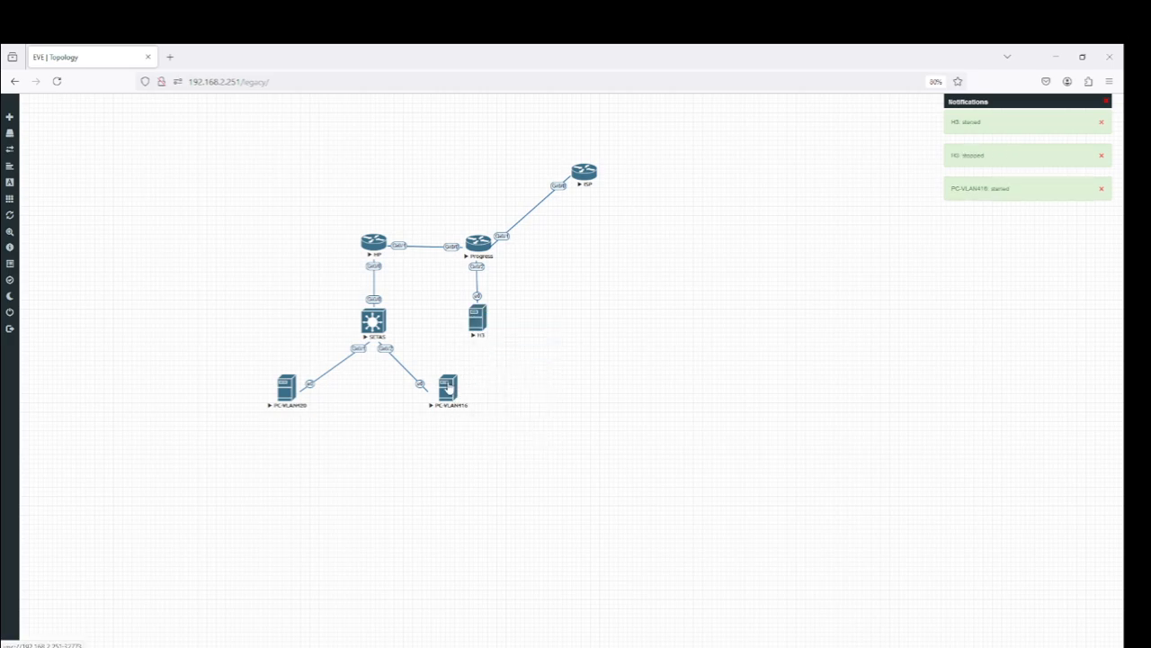
Step: Open the PC-VLAN416 console through the VNC link and position its window over the topology while Windows boots
{"action": "left_click", "coordinate": [447, 387]}
{"action": "left_click", "coordinate": [608, 171]}
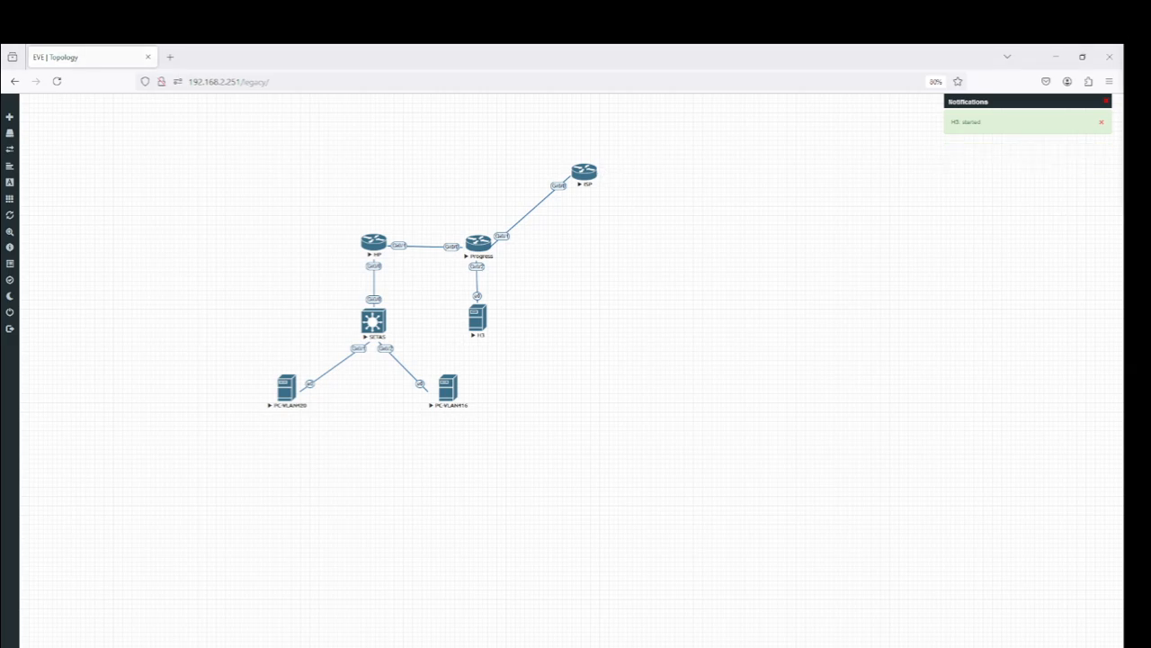
{"action": "left_click_drag", "start_coordinate": [1053, 144], "coordinate": [757, 160]}
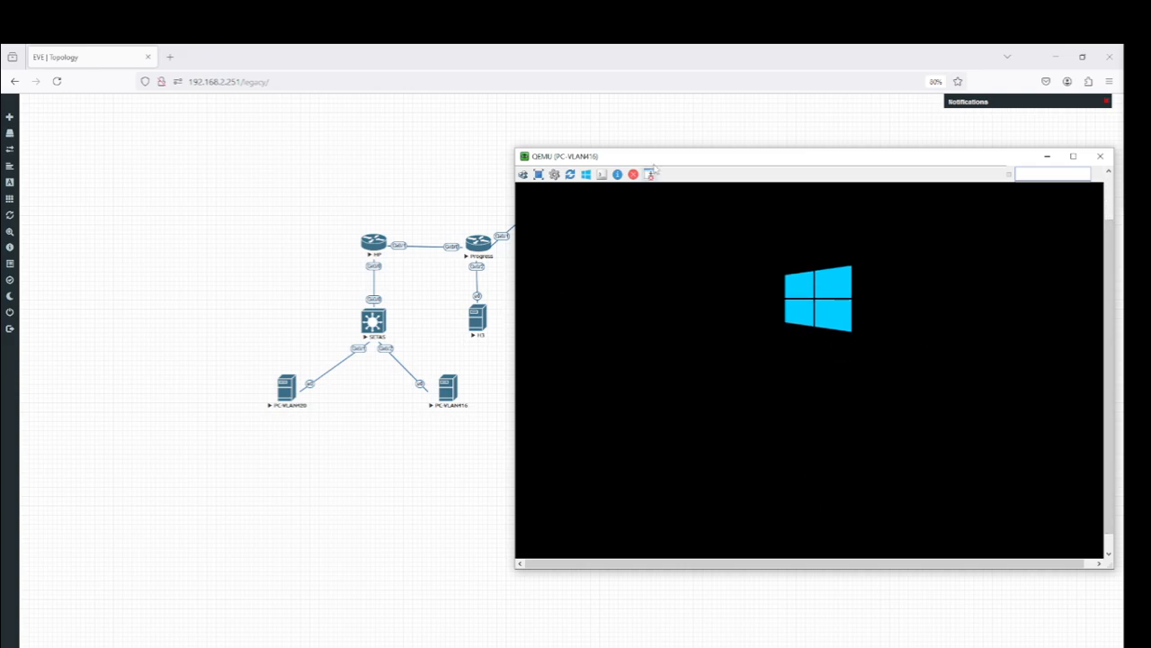
{"action": "left_click_drag", "start_coordinate": [655, 160], "coordinate": [615, 150]}
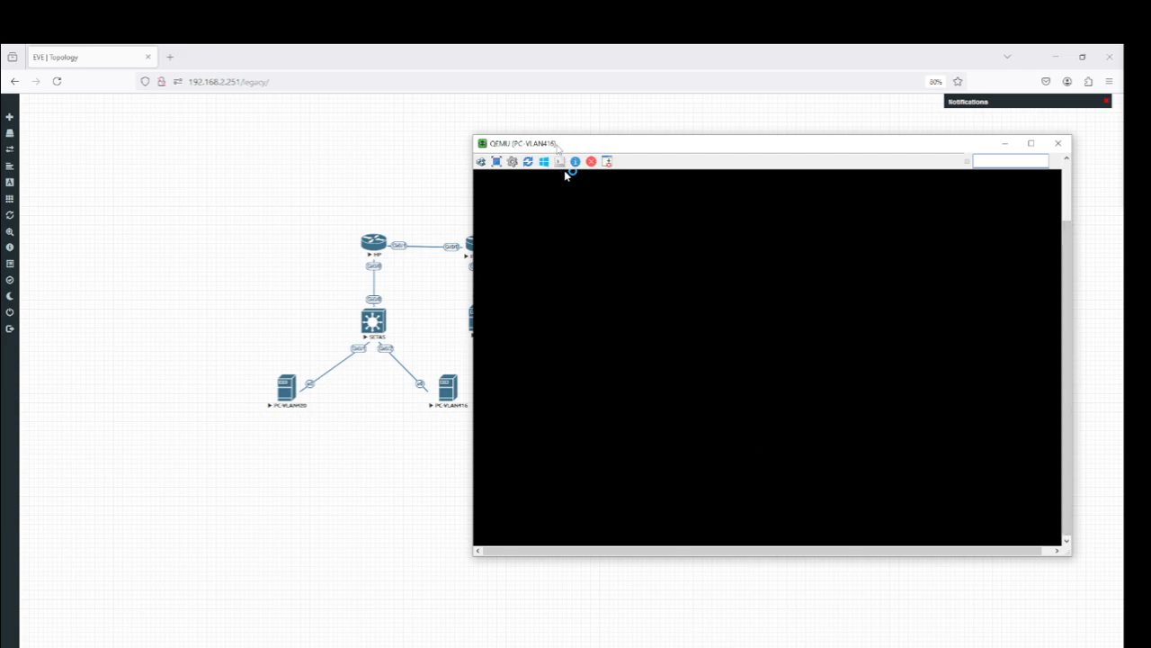
{"action": "left_click_drag", "start_coordinate": [565, 171], "coordinate": [506, 167]}
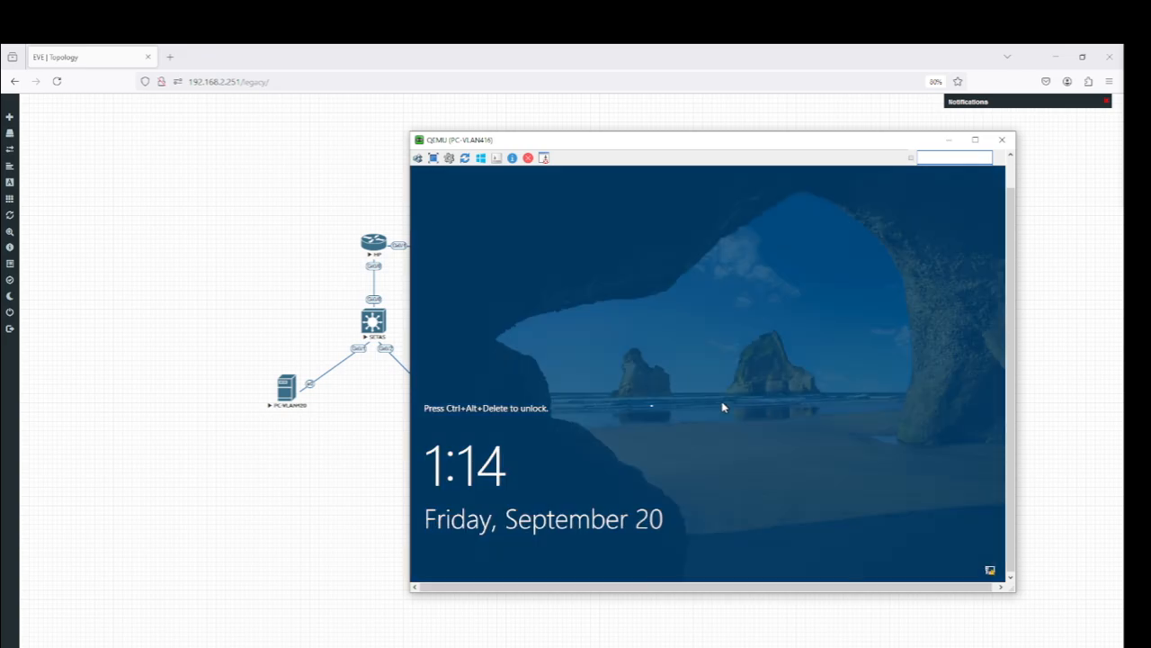
Step: Unlock PC-VLAN416, sign in as Administrator with the account password, and move the console clear of the H3 node
{"action": "left_click", "coordinate": [417, 158]}
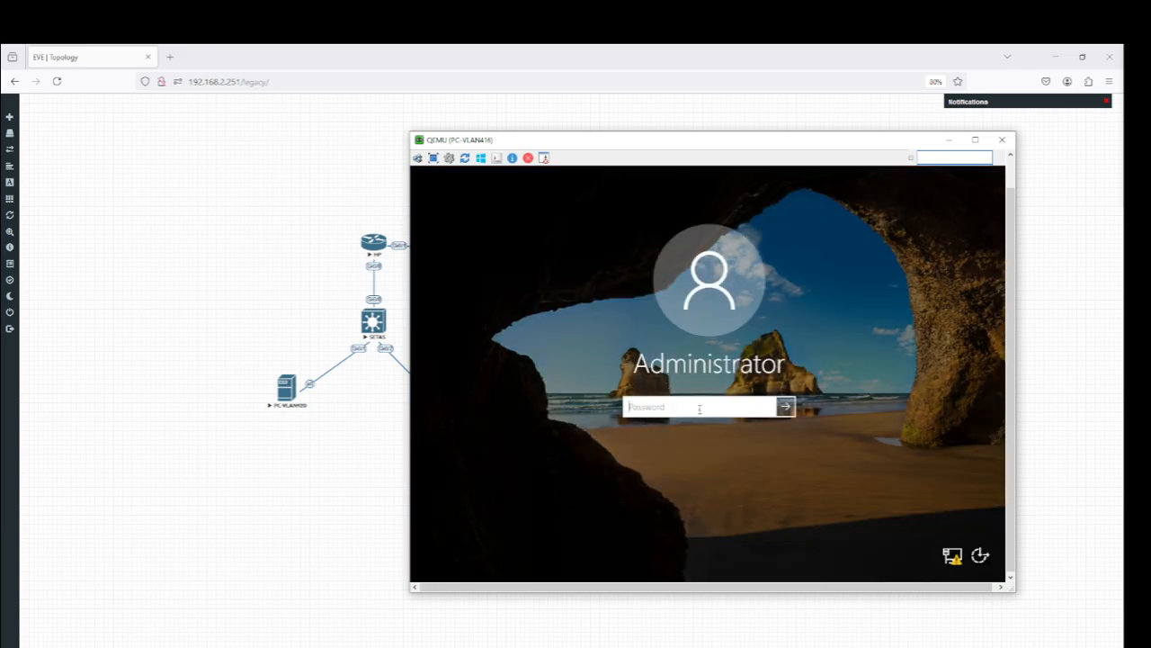
{"action": "type", "text": "•••••••••"}
{"action": "key", "text": "Return"}
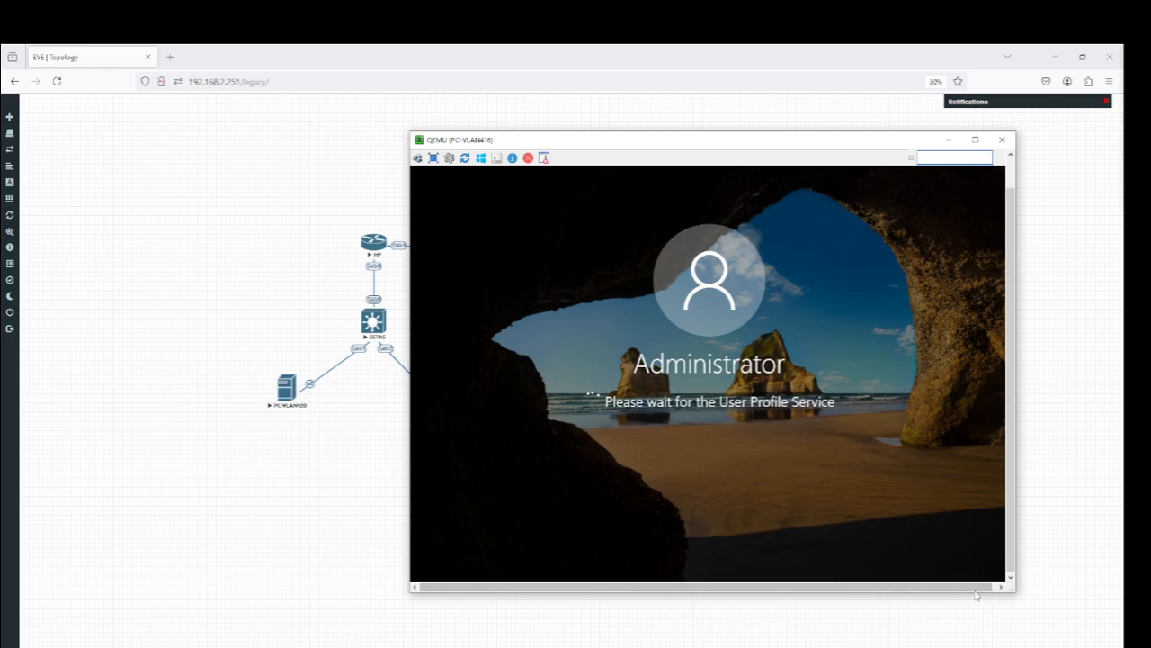
{"action": "left_click_drag", "start_coordinate": [615, 149], "coordinate": [722, 139]}
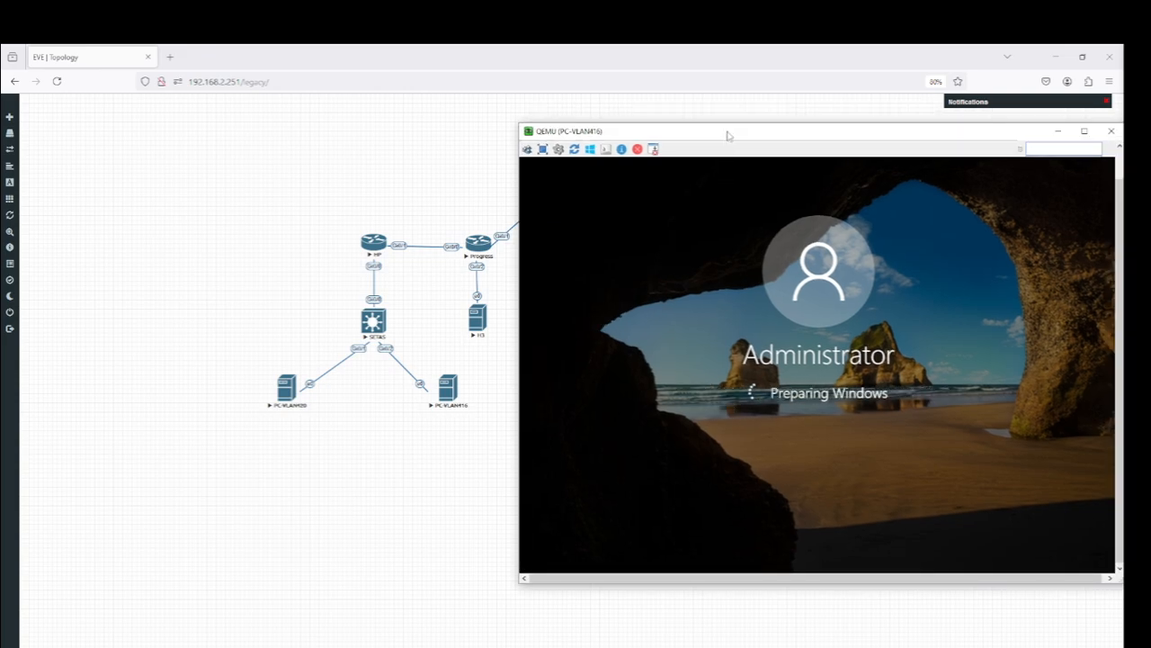
{"action": "mouse_move", "coordinate": [728, 134]}
{"action": "left_mouse_down"}
{"action": "mouse_move", "coordinate": [653, 134]}
{"action": "mouse_move", "coordinate": [706, 140]}
{"action": "left_mouse_up"}
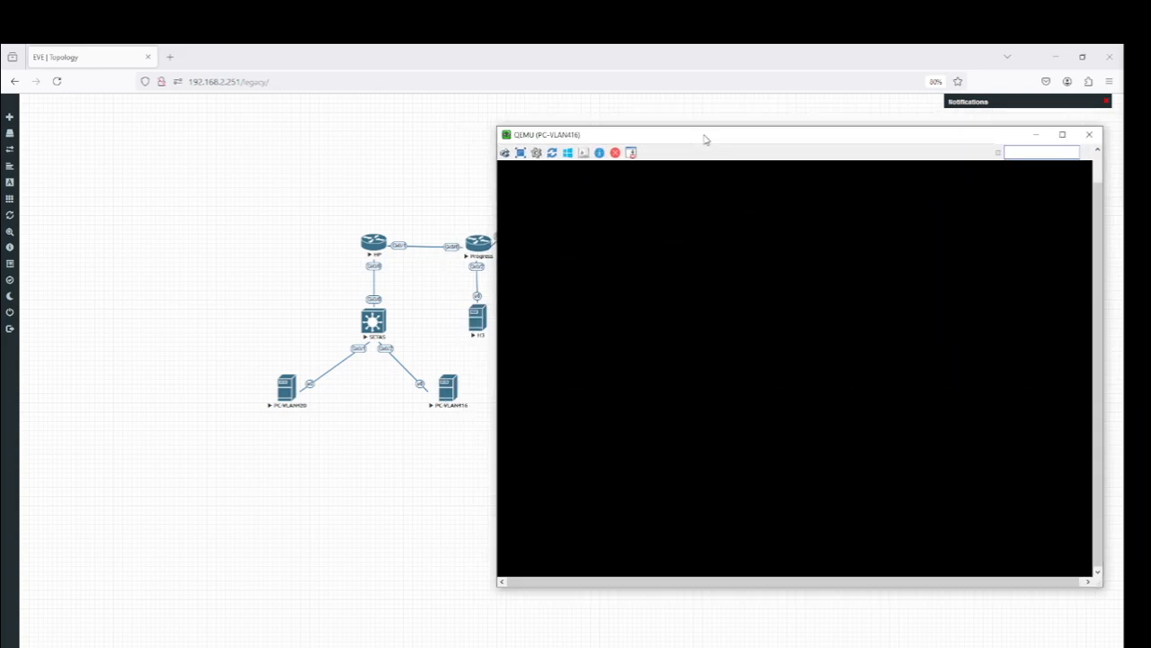
Step: Open the H3 console, unlock it, sign in as Administrator with the account password, and move the window aside
{"action": "left_click", "coordinate": [477, 318]}
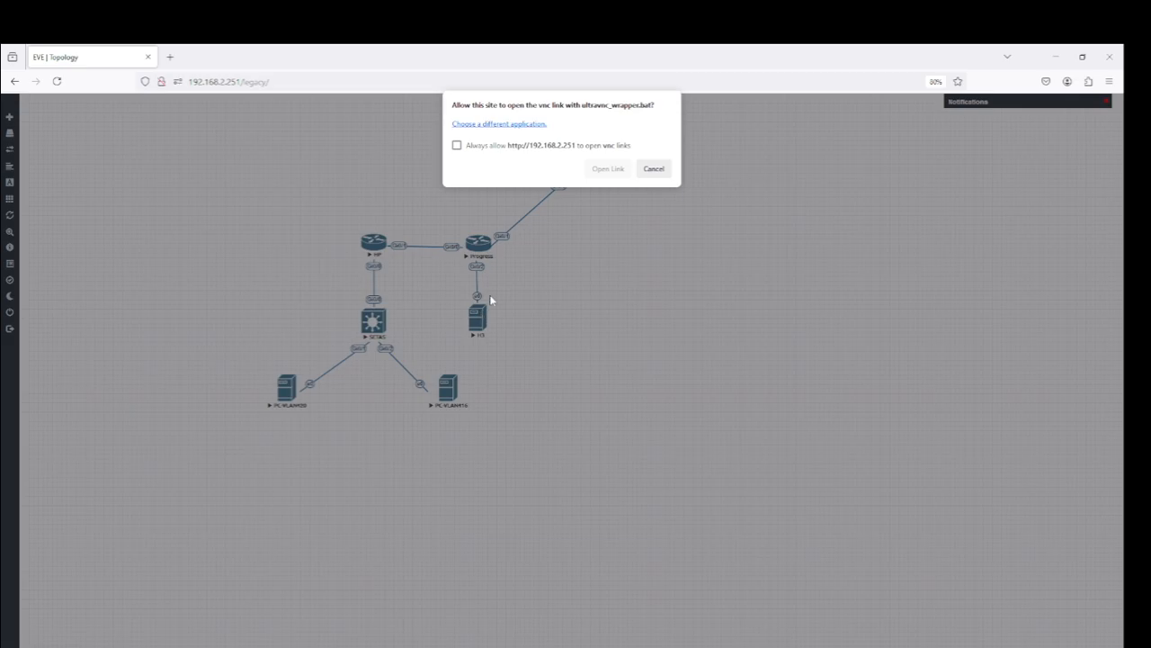
{"action": "left_click", "coordinate": [610, 169]}
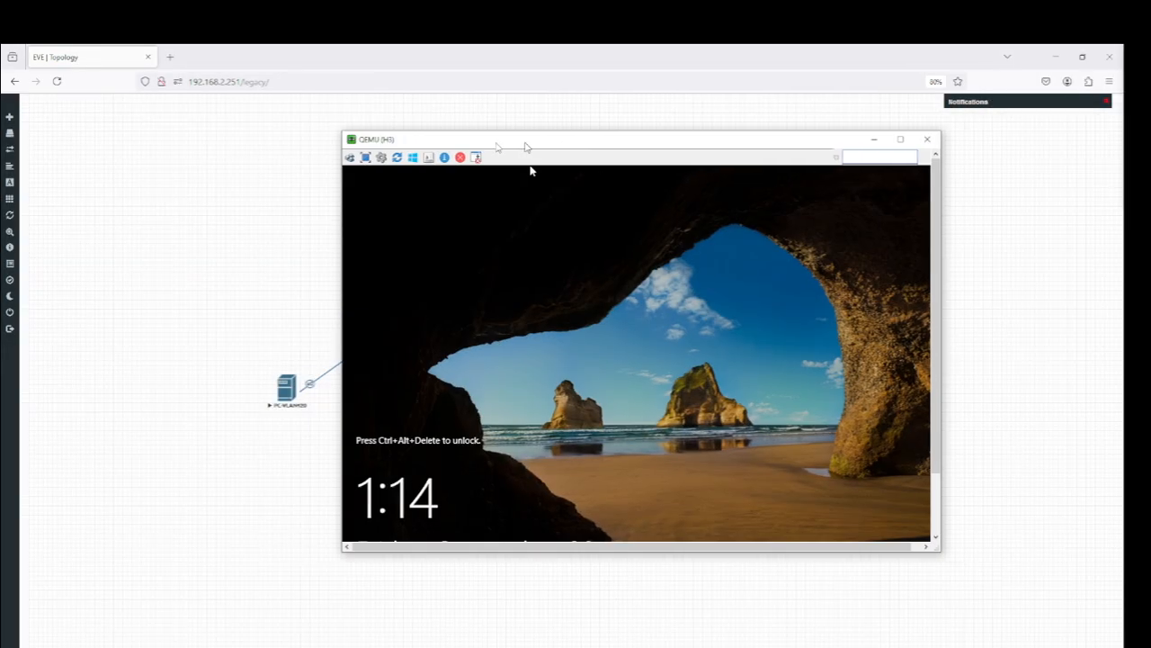
{"action": "left_click_drag", "start_coordinate": [527, 144], "coordinate": [385, 151]}
{"action": "left_click", "coordinate": [199, 167]}
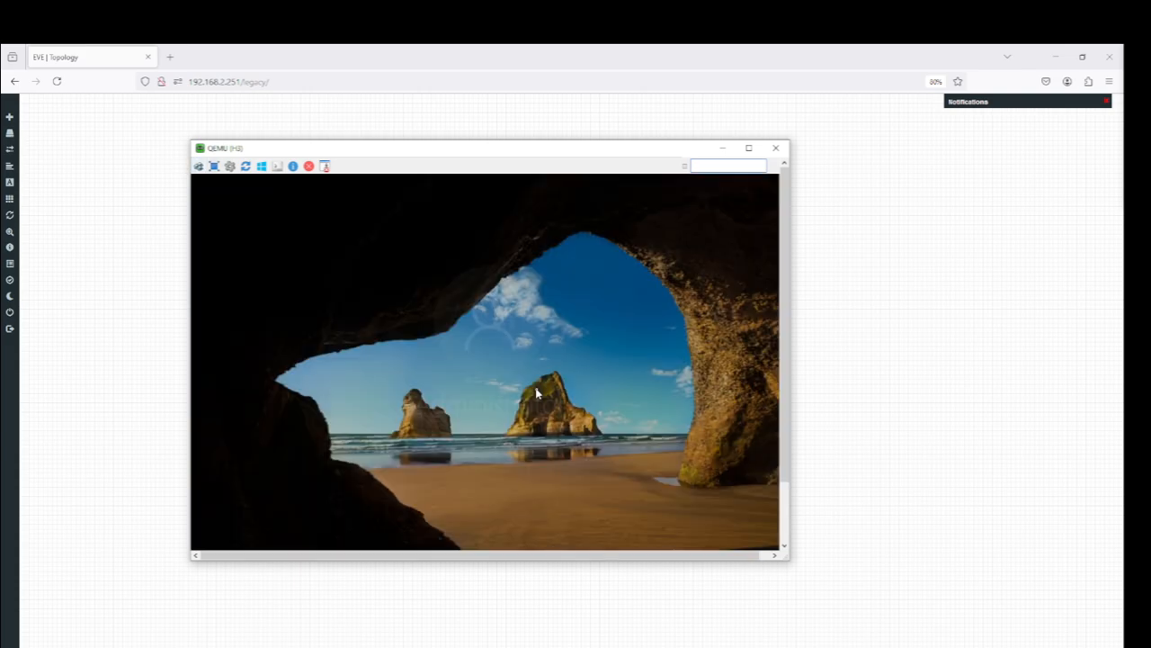
{"action": "type", "text": "P"}
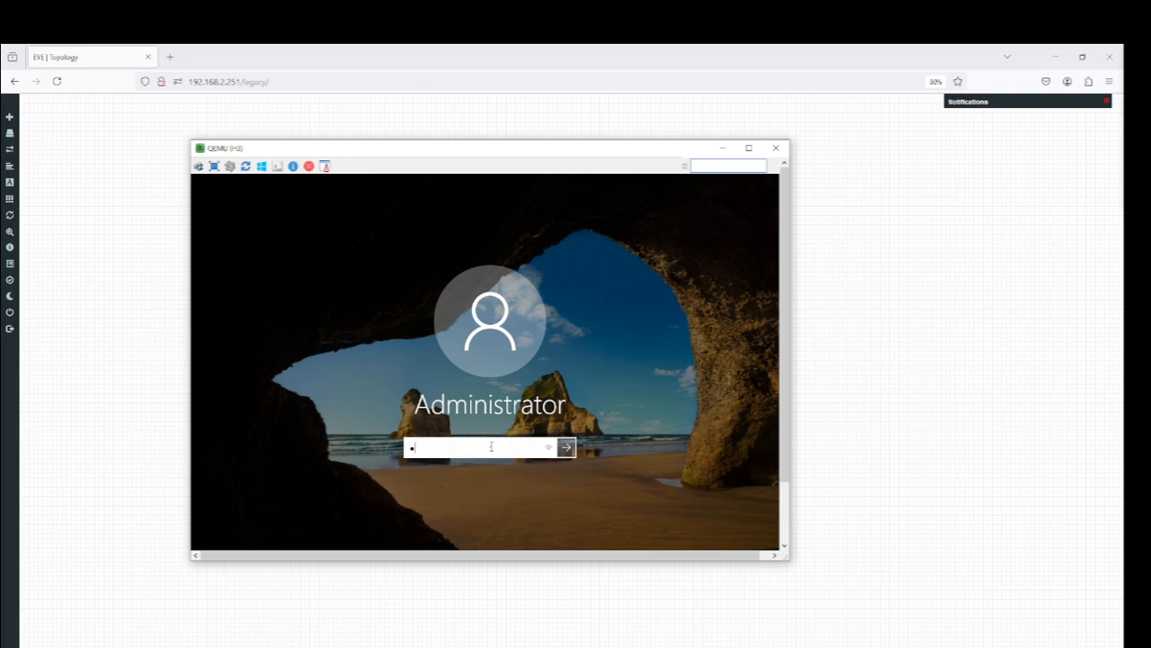
{"action": "key", "text": "Return"}
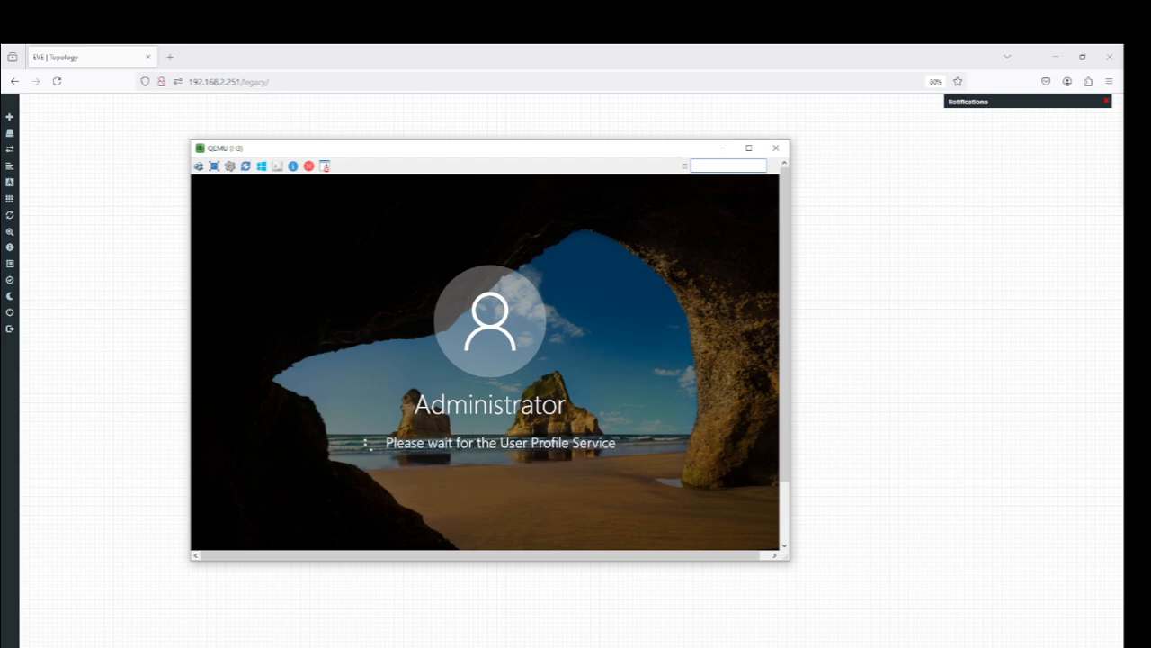
{"action": "left_click_drag", "start_coordinate": [522, 149], "coordinate": [835, 140]}
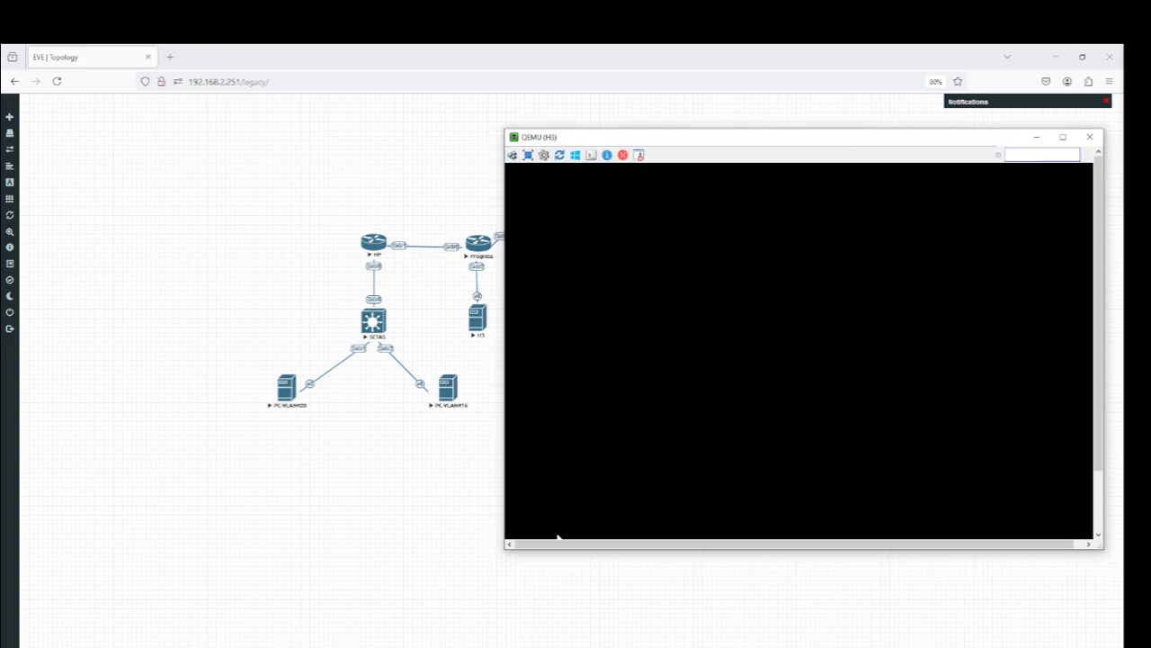
Step: Switch back to the PC-VLAN416 console, dismiss the Shutdown Event Tracker, and open its Ethernet network settings
{"action": "left_click", "coordinate": [474, 646]}
{"action": "left_click", "coordinate": [465, 609]}
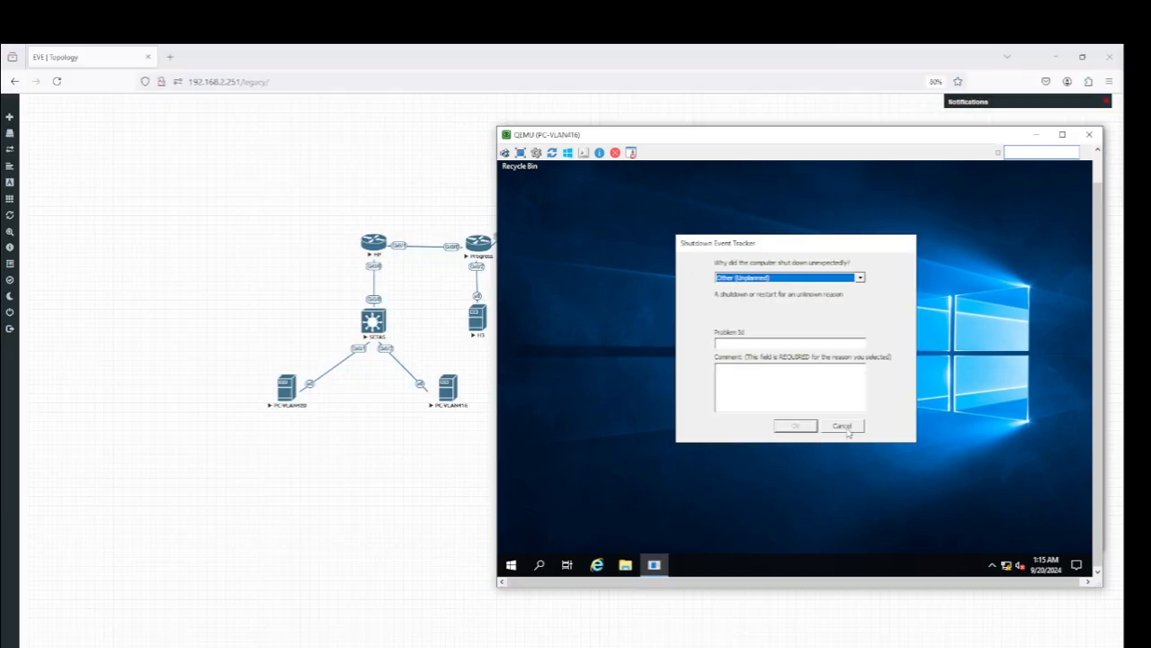
{"action": "left_click", "coordinate": [841, 427]}
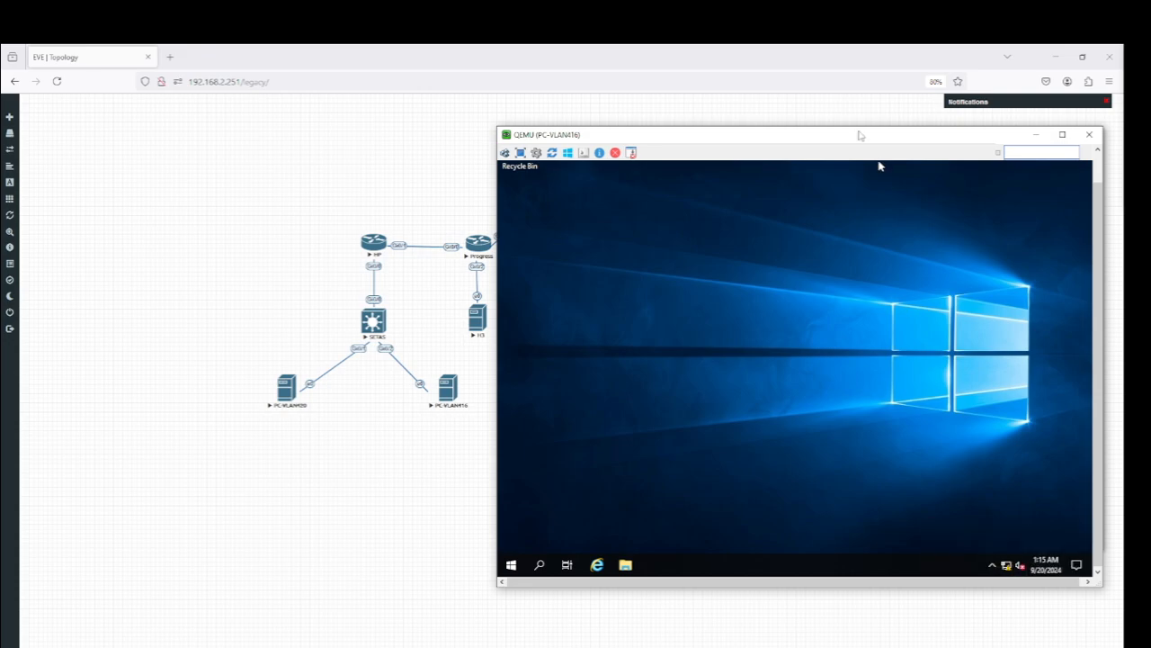
{"action": "left_click_drag", "start_coordinate": [840, 144], "coordinate": [756, 128]}
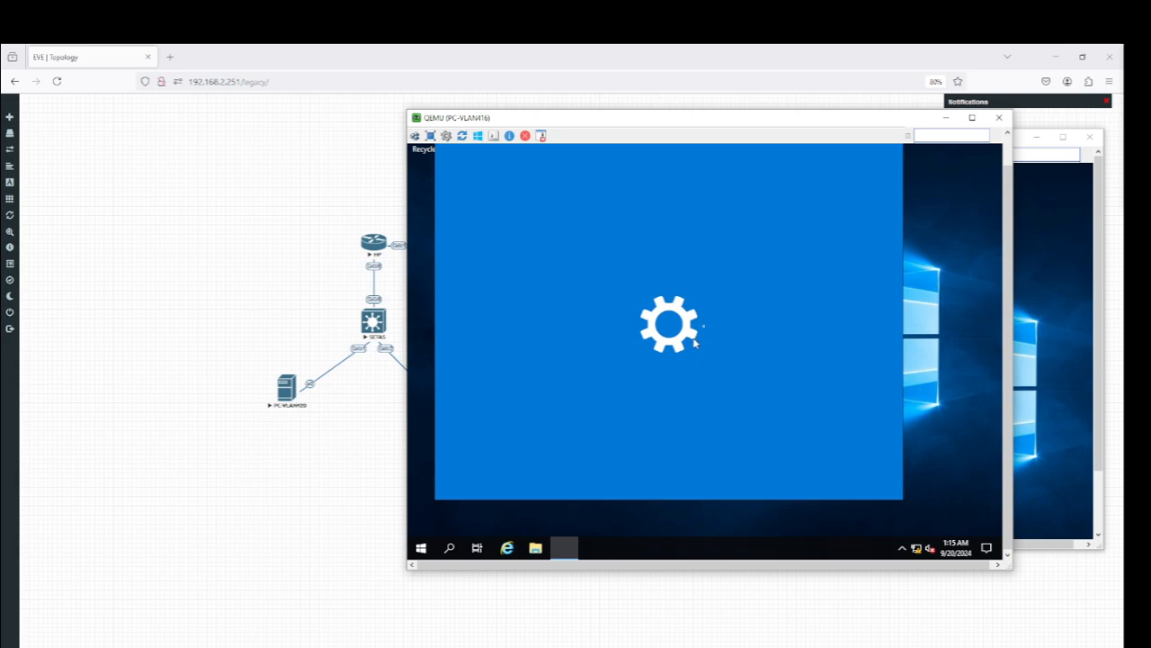
{"action": "left_click_drag", "start_coordinate": [1009, 324], "coordinate": [1008, 284]}
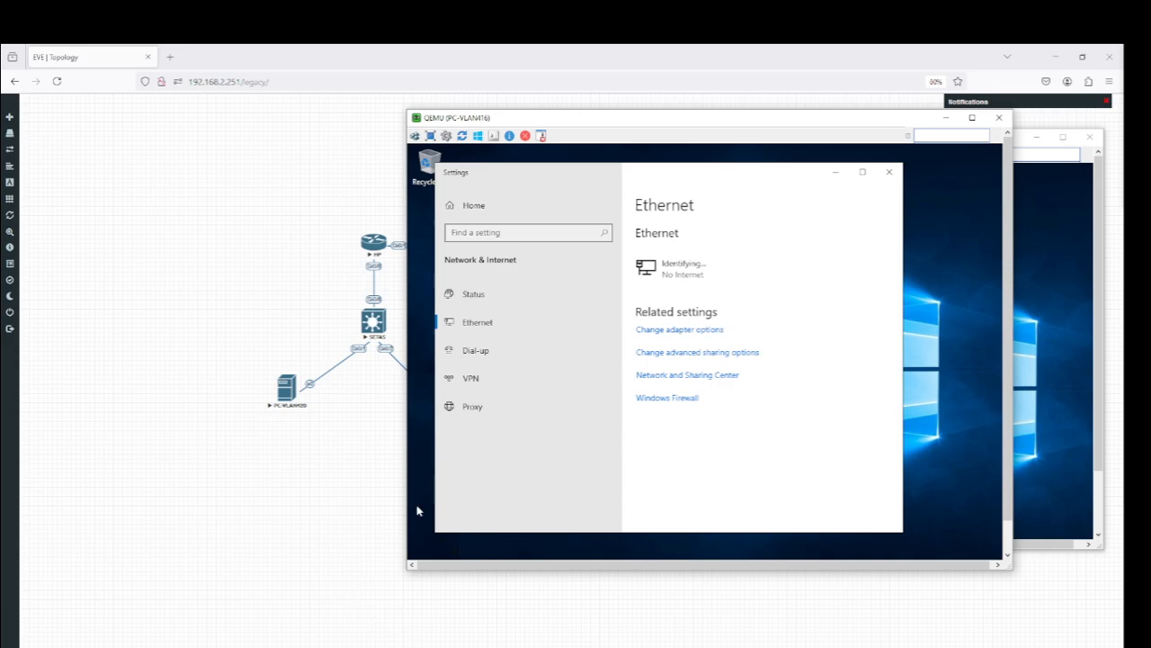
Step: Bring up the subnetting notes and arrange them side by side with the PC-VLAN416 console showing its adapter options
{"action": "left_click", "coordinate": [349, 612]}
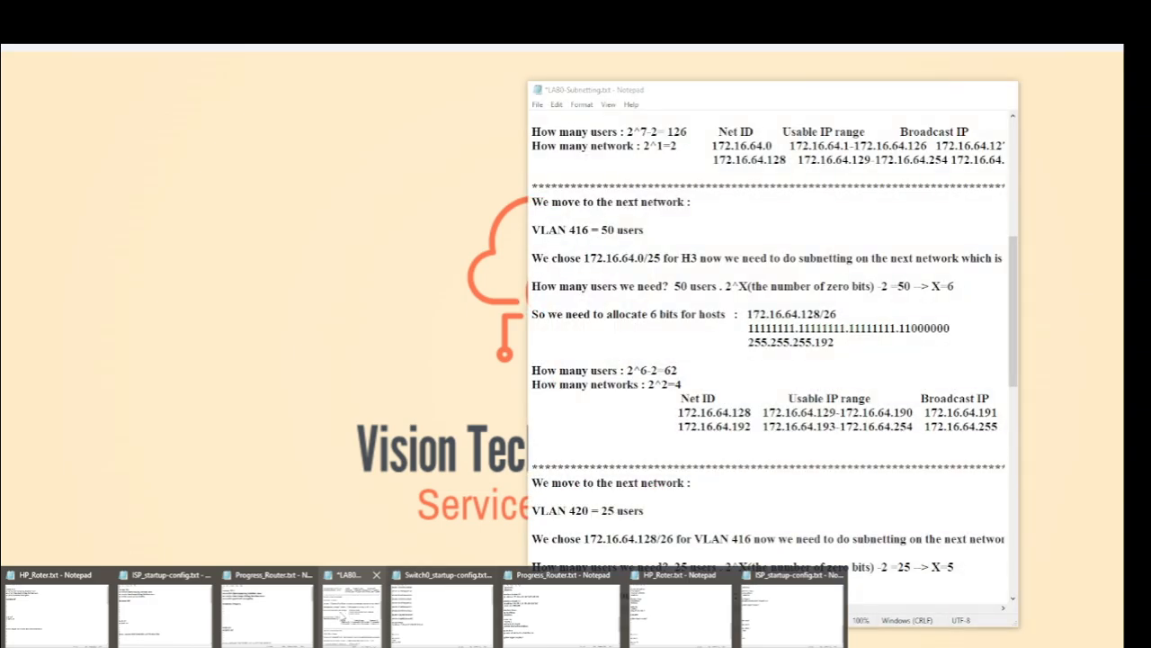
{"action": "left_click", "coordinate": [351, 612]}
{"action": "left_click_drag", "start_coordinate": [710, 90], "coordinate": [213, 82]}
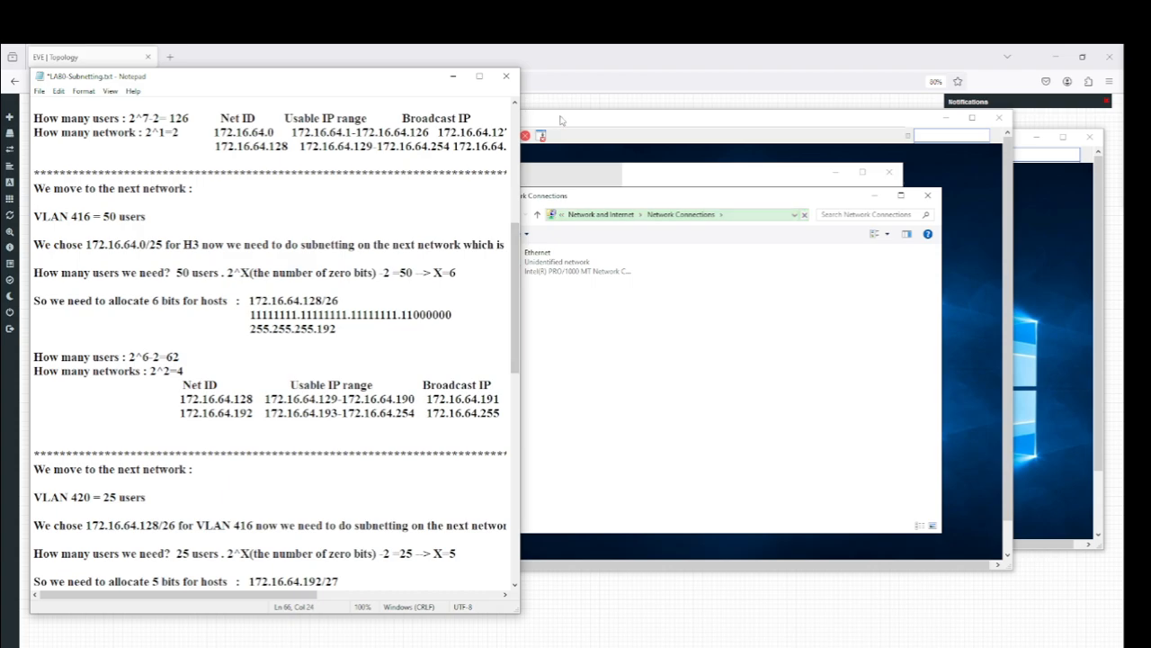
{"action": "left_click_drag", "start_coordinate": [565, 121], "coordinate": [698, 120]}
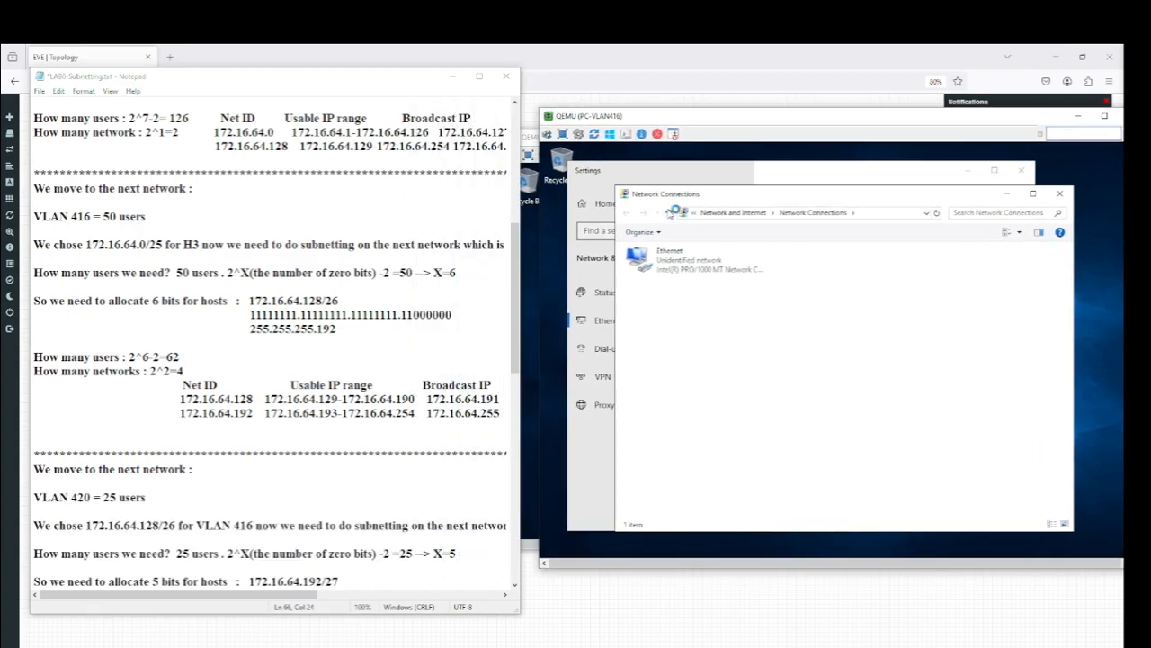
Step: Open the IPv4 properties of PC-VLAN416's Ethernet adapter and choose to use a manually specified IP address
{"action": "double_click", "coordinate": [649, 263]}
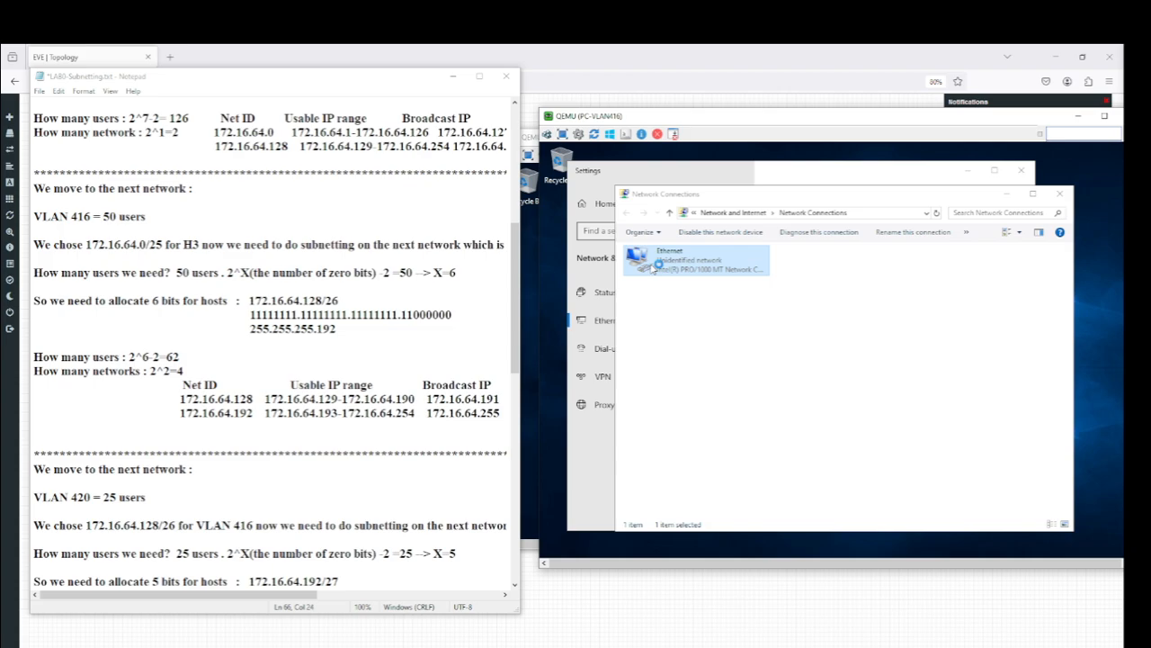
{"action": "left_click", "coordinate": [767, 456]}
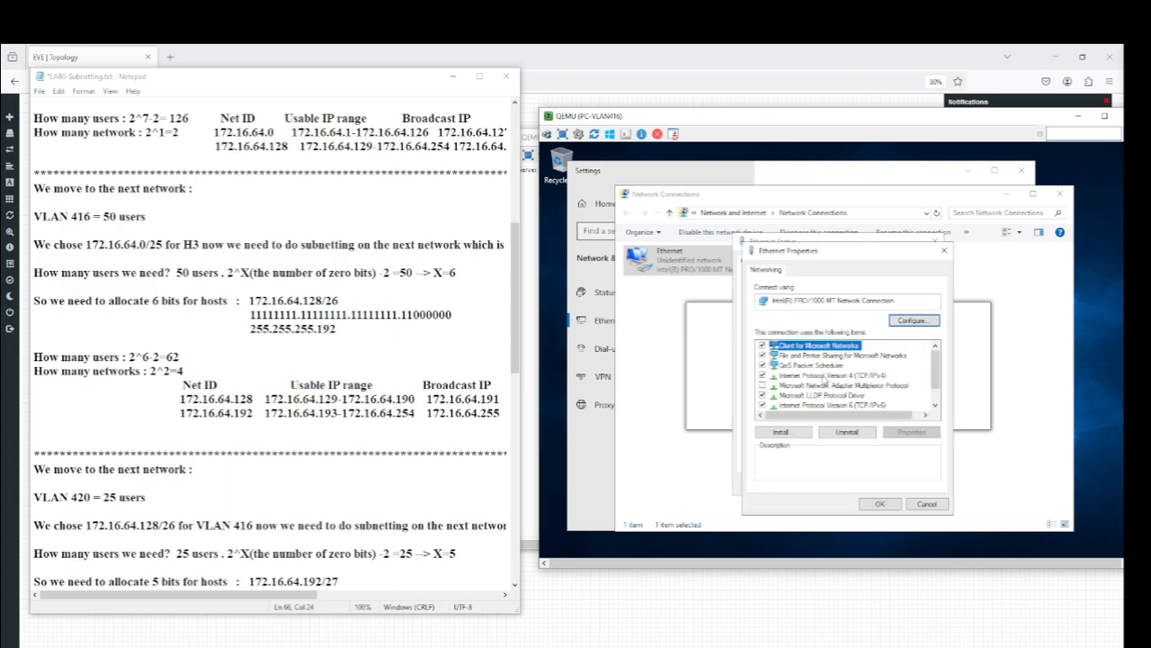
{"action": "double_click", "coordinate": [821, 375]}
{"action": "left_click", "coordinate": [811, 381]}
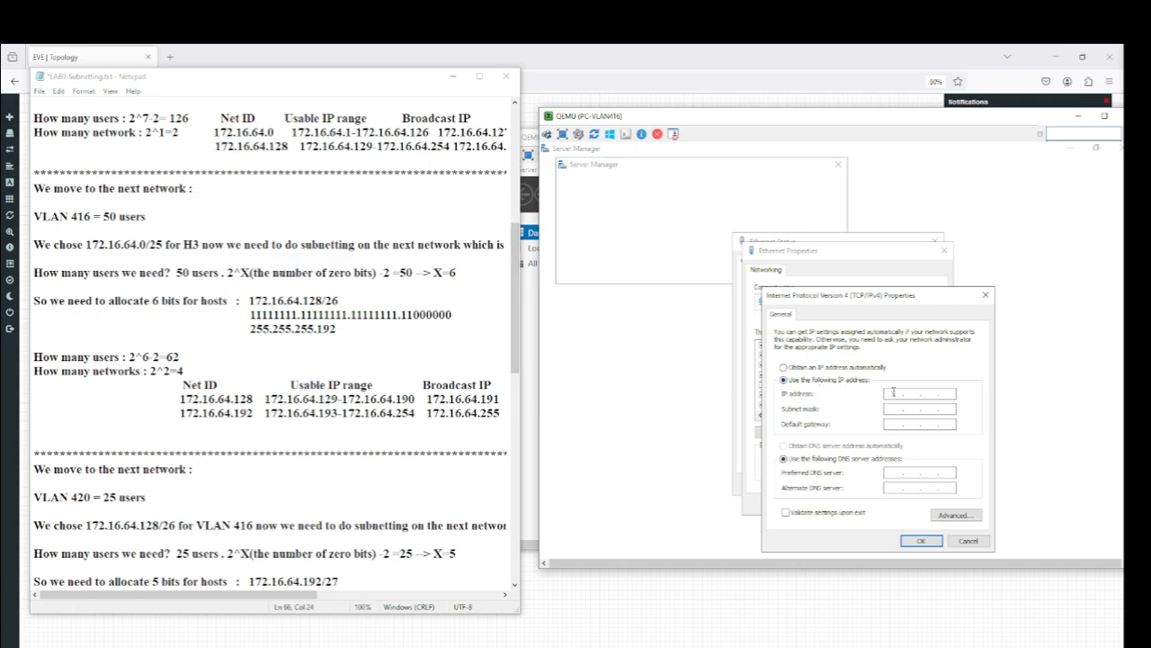
Step: Enter IP address 172.16.64.129, subnet mask 255.255.255.192 and default gateway 172.16.64.129 in the IPv4 properties
{"action": "type", "text": "1"}
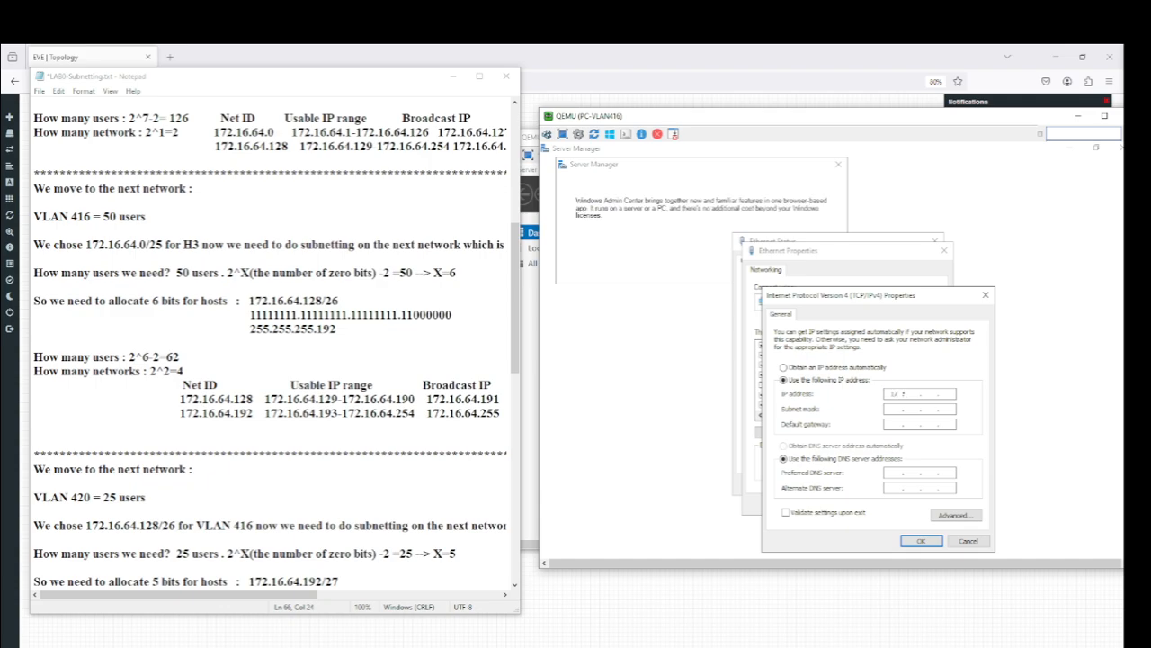
{"action": "type", "text": "72 . "}
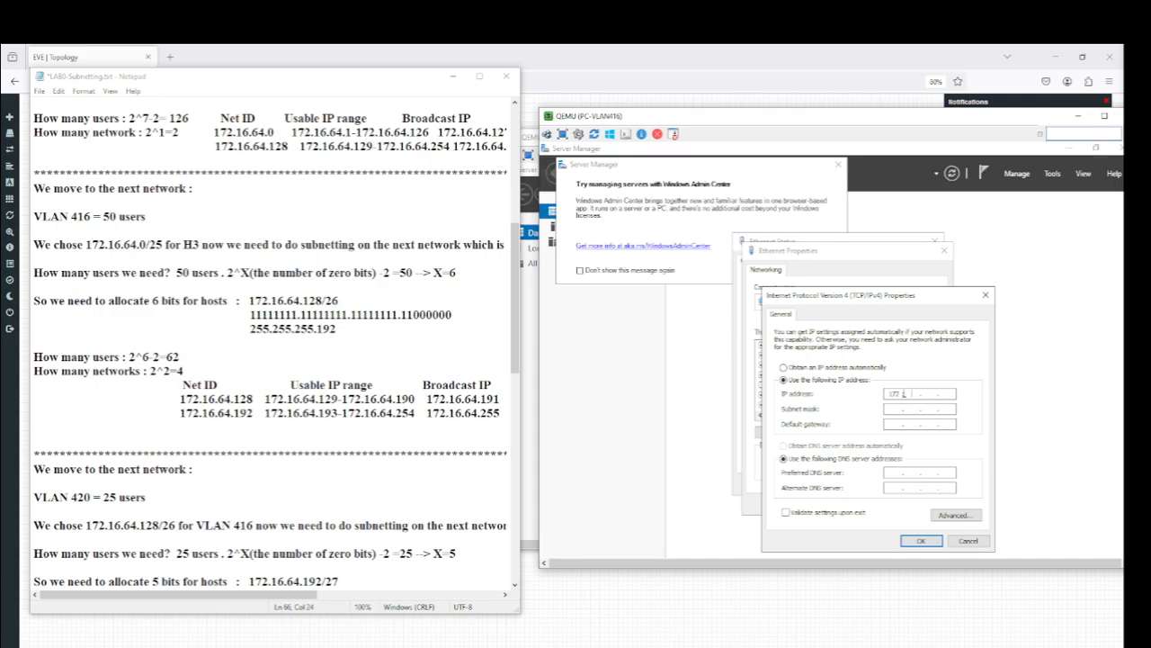
{"action": "type", "text": "16 . 64 . 129"}
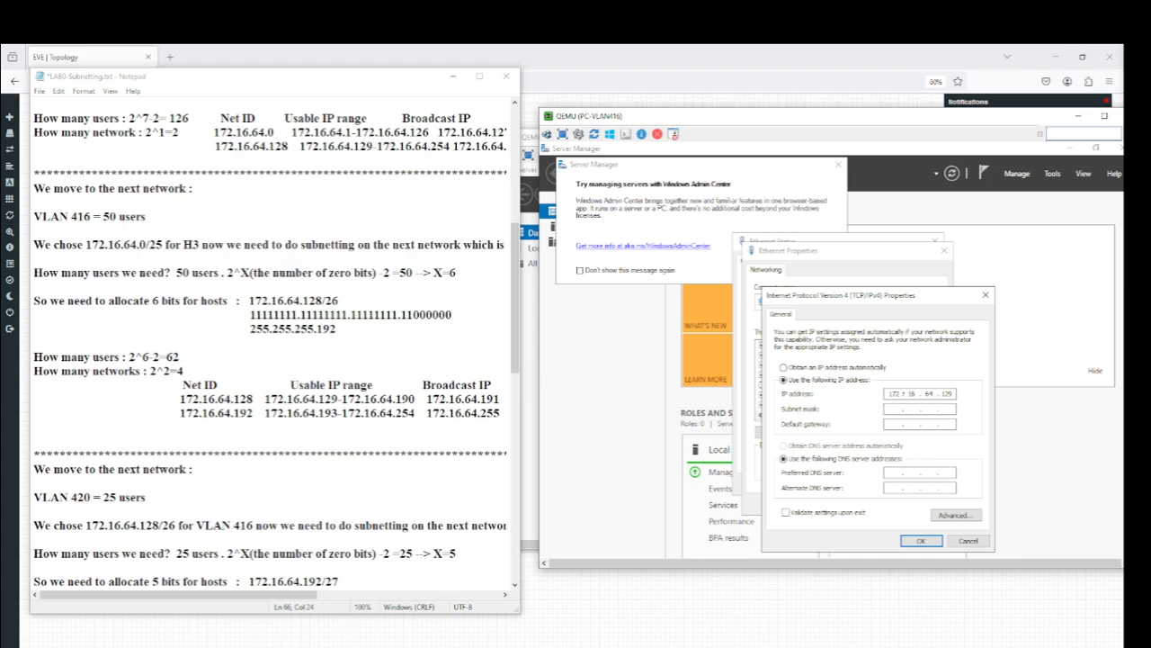
{"action": "type", "text": "2552"}
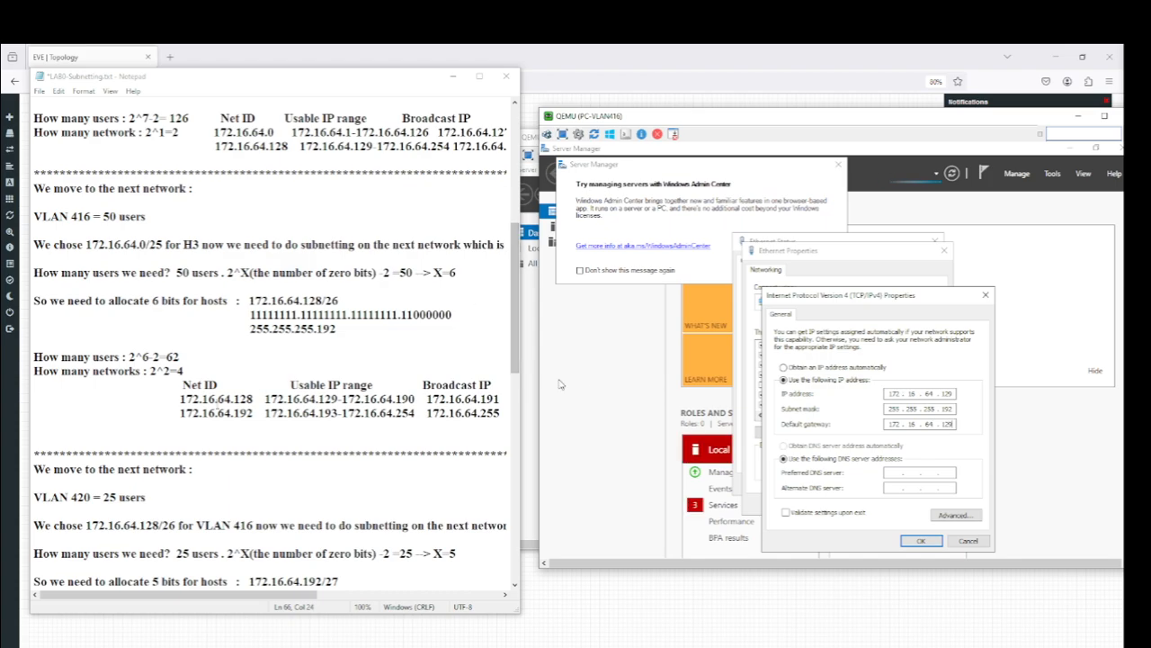
Step: Change PC-VLAN416's IP address to 172.16.64.130, then confirm the IPv4 and Ethernet properties and close the adapter status
{"action": "left_click_drag", "start_coordinate": [318, 398], "coordinate": [338, 398]}
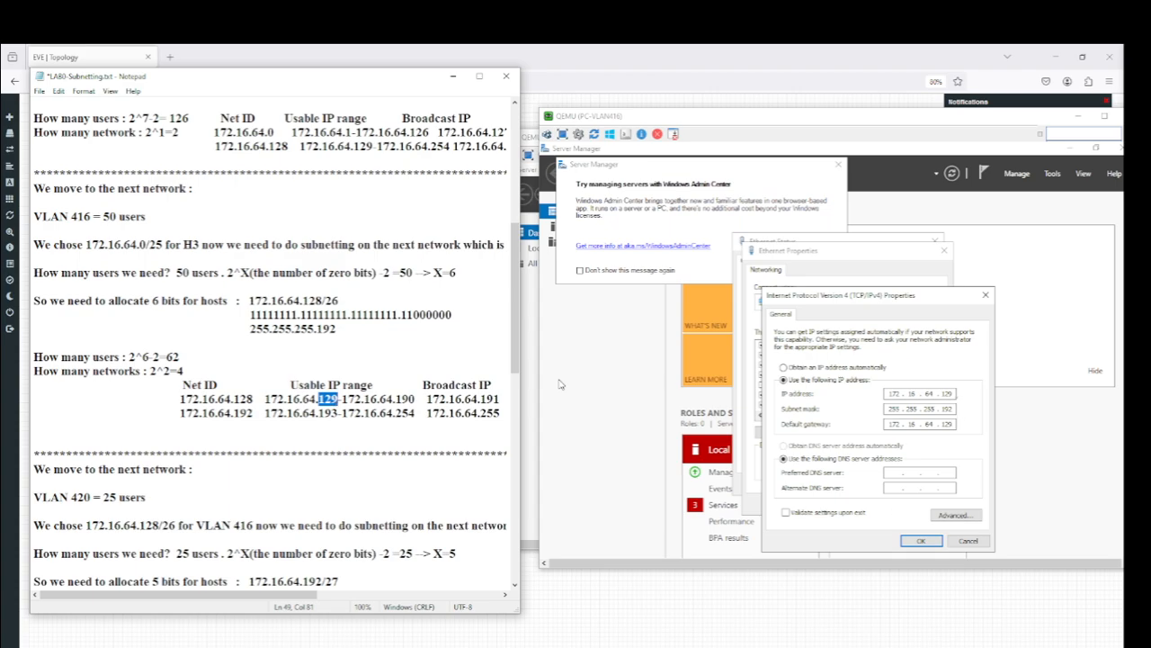
{"action": "left_click", "coordinate": [947, 392]}
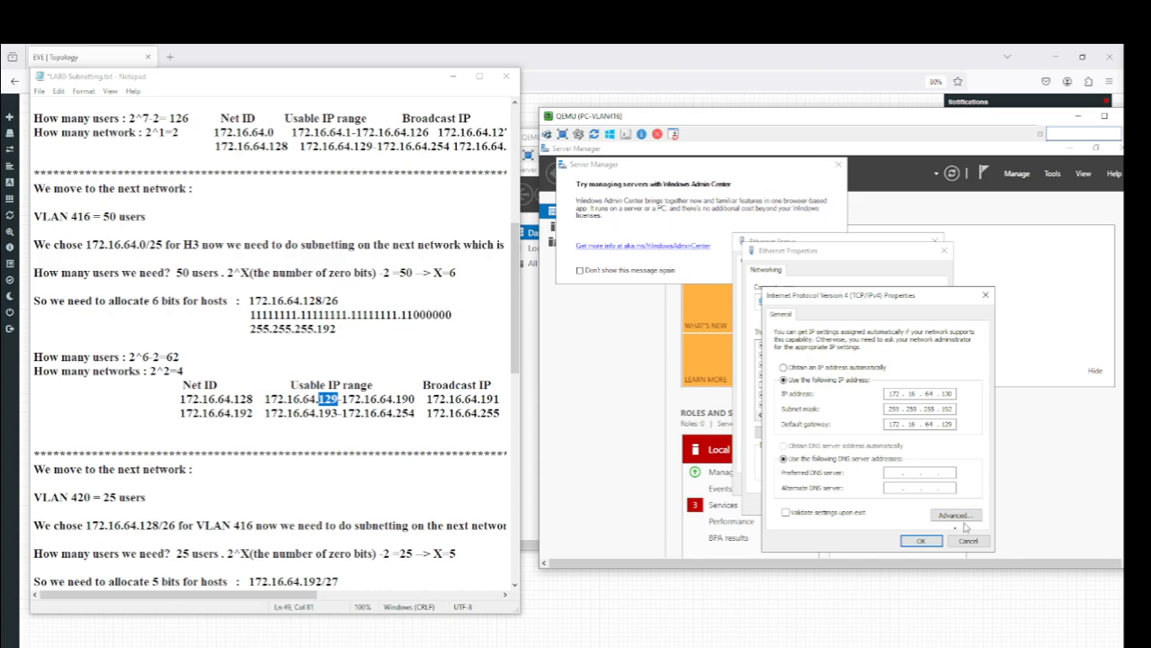
{"action": "left_click", "coordinate": [921, 541]}
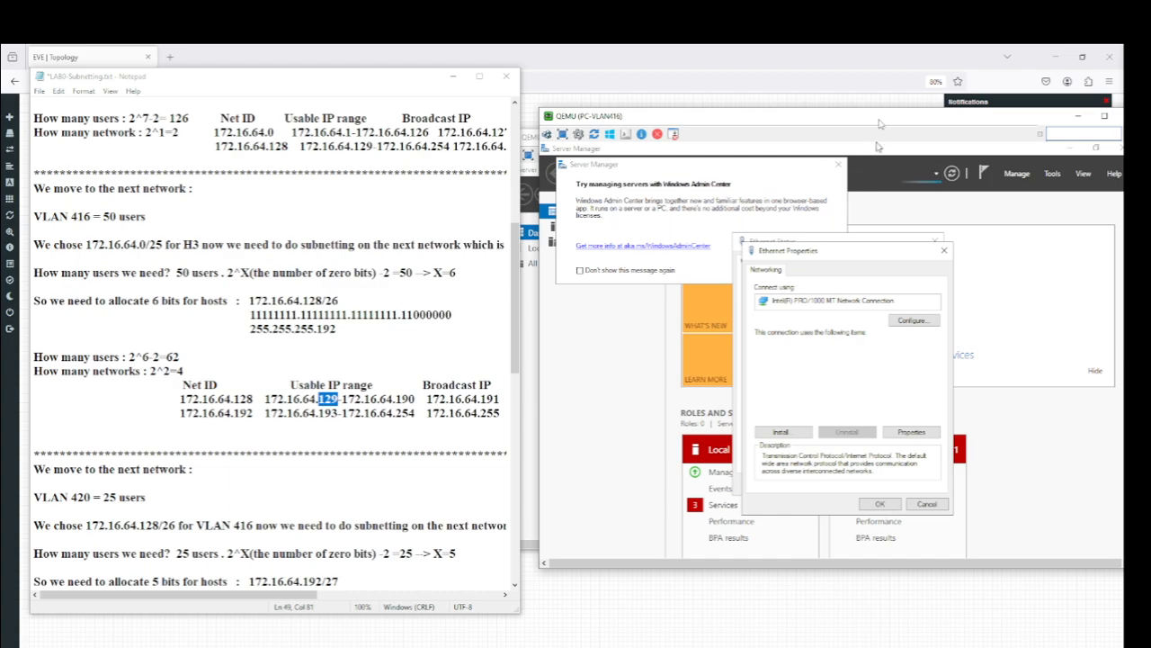
{"action": "left_click_drag", "start_coordinate": [879, 121], "coordinate": [827, 120]}
{"action": "left_click", "coordinate": [830, 506]}
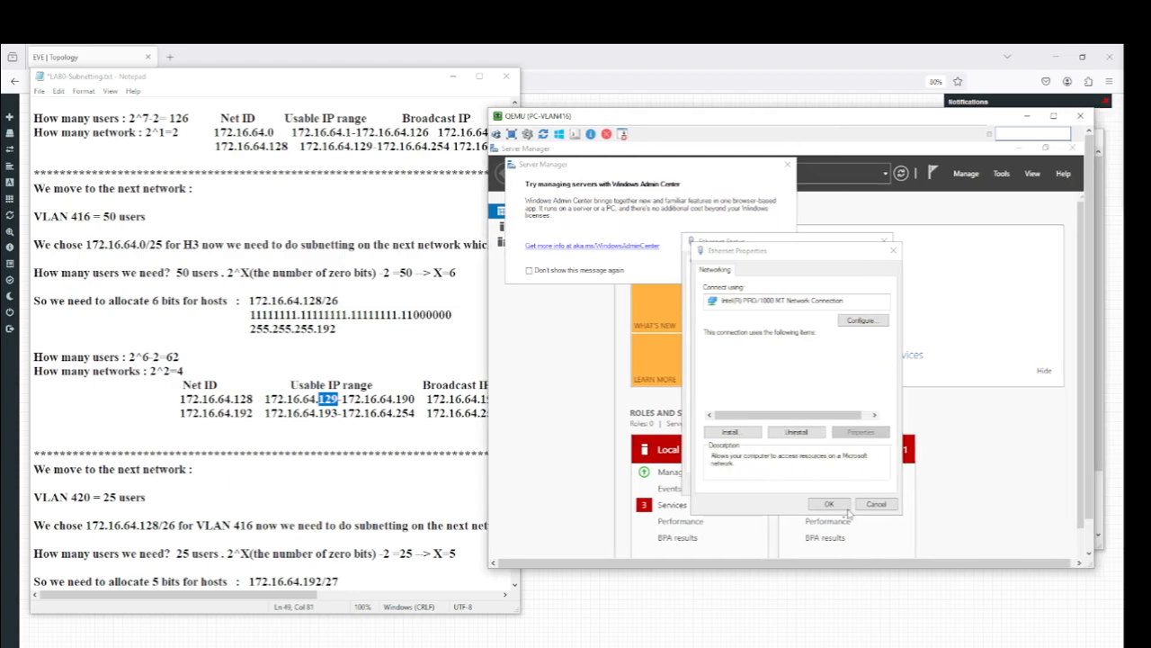
{"action": "left_click", "coordinate": [853, 484]}
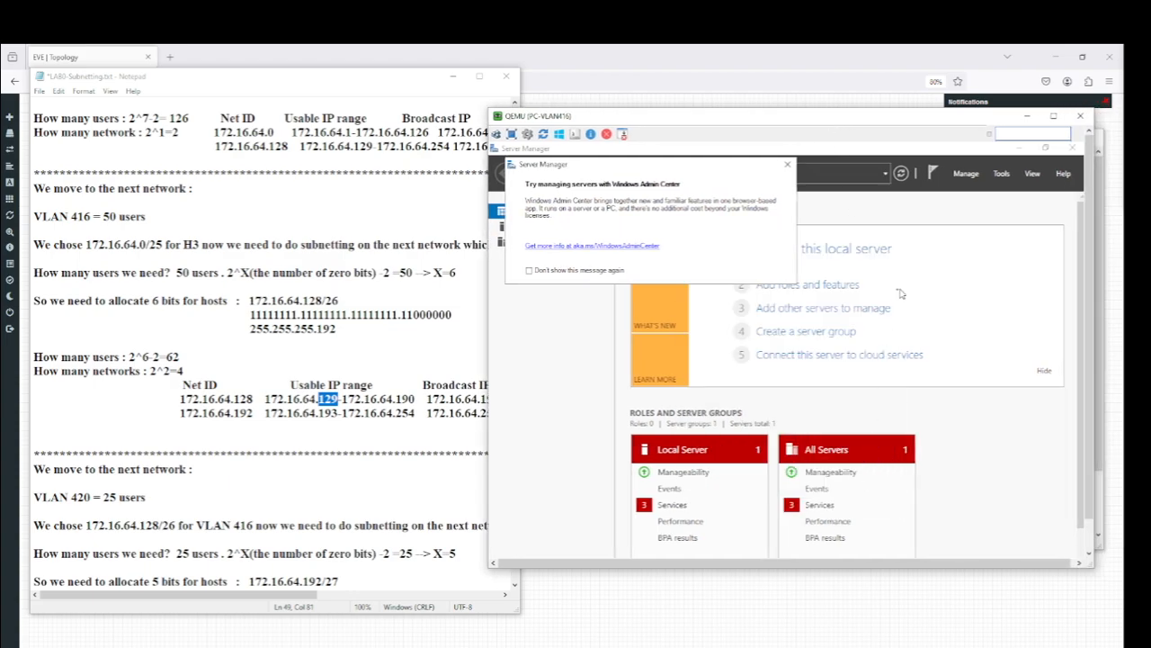
Step: Close the Server Manager prompt and dashboard, the Network Connections window and the Settings window on PC-VLAN416
{"action": "left_click", "coordinate": [788, 165]}
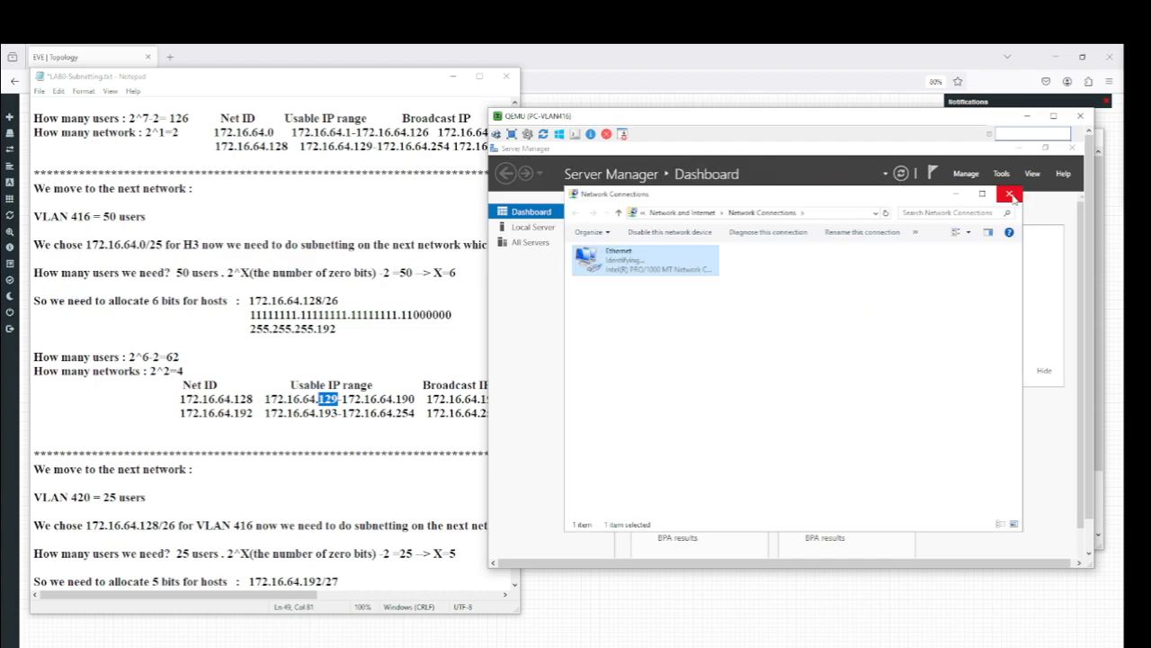
{"action": "left_click", "coordinate": [1011, 196]}
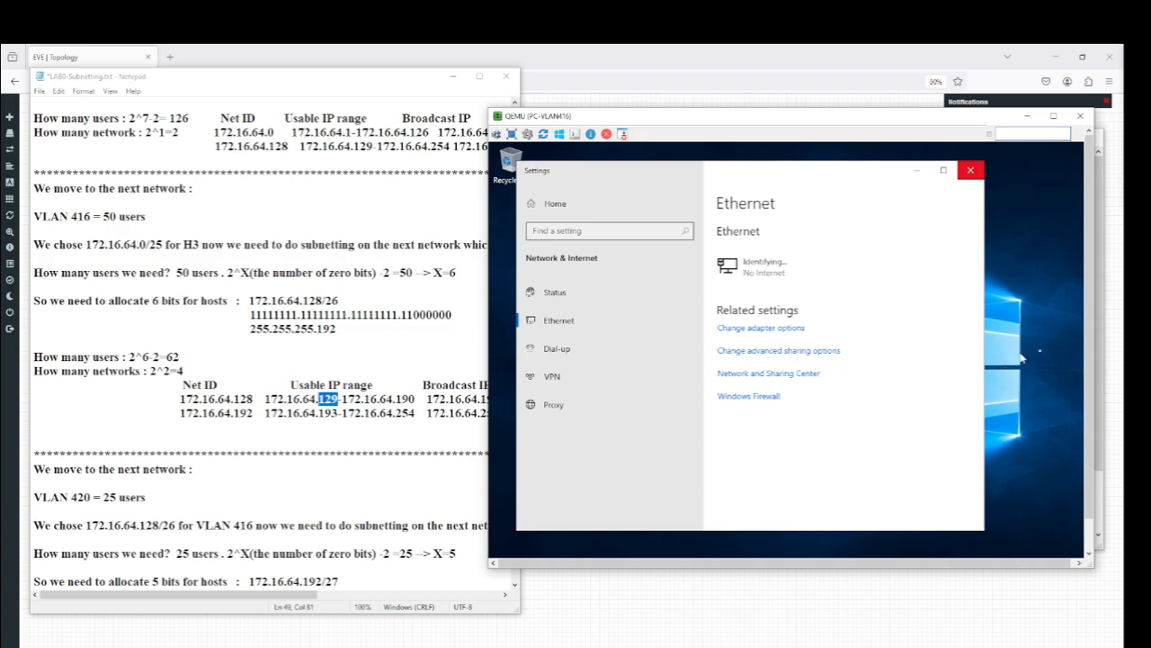
{"action": "left_click_drag", "start_coordinate": [1089, 338], "coordinate": [1088, 376]}
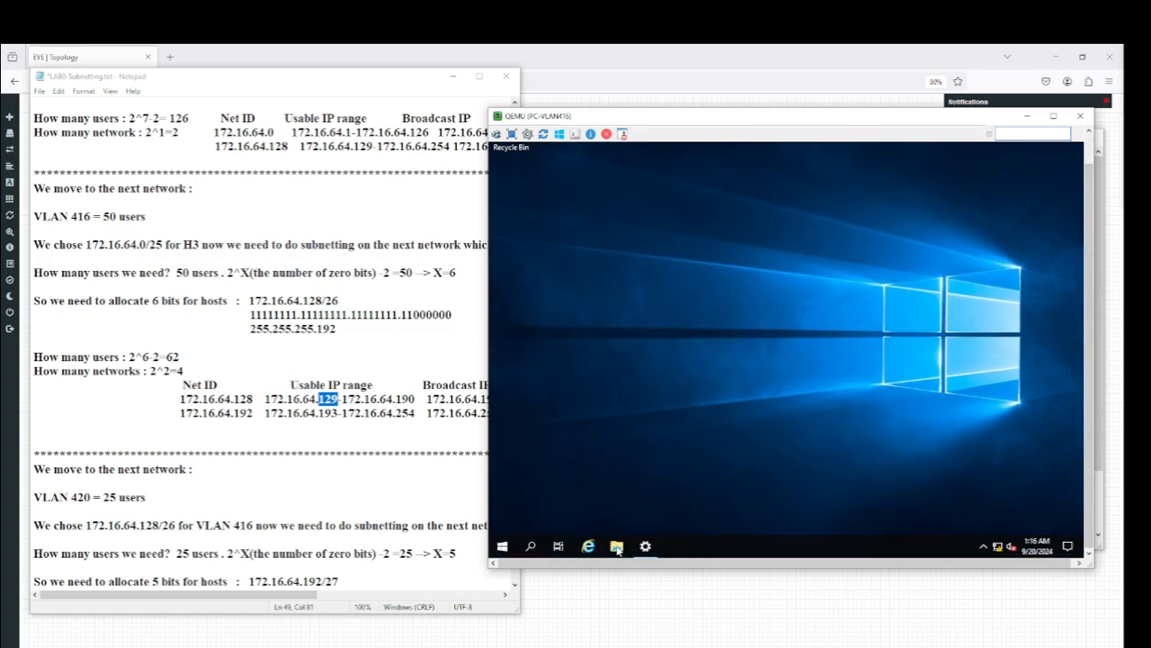
Step: Go to Control Panel from File Explorer, switch it to icon view, and open Windows Defender Firewall
{"action": "left_click_drag", "start_coordinate": [1089, 335], "coordinate": [1092, 304]}
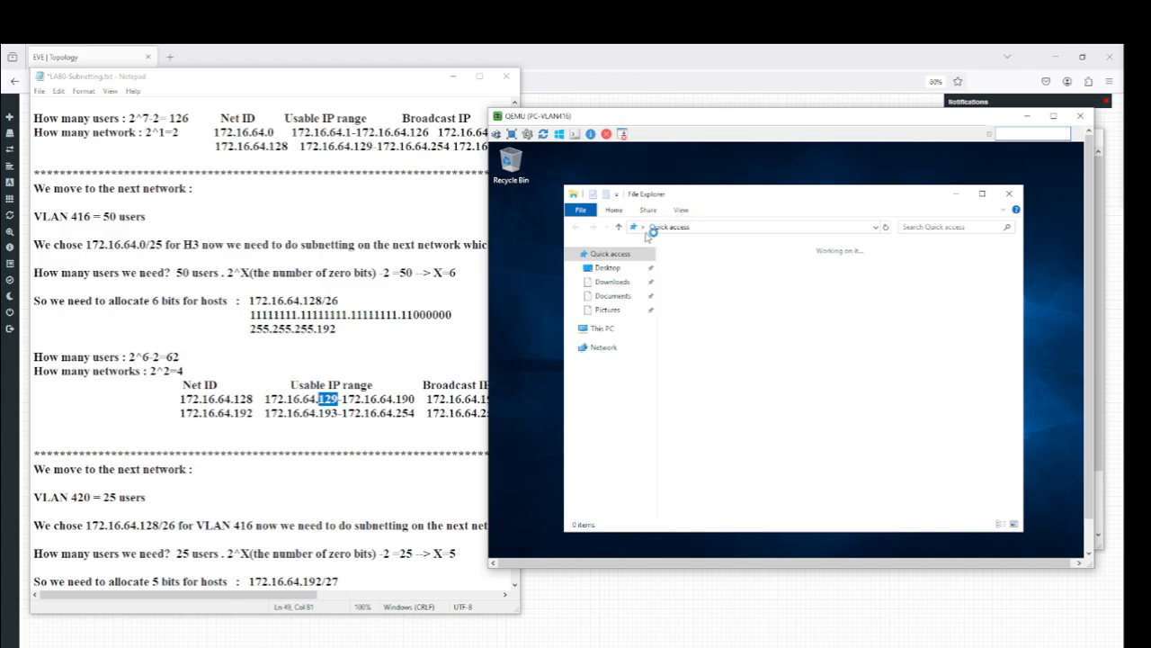
{"action": "left_click", "coordinate": [641, 227]}
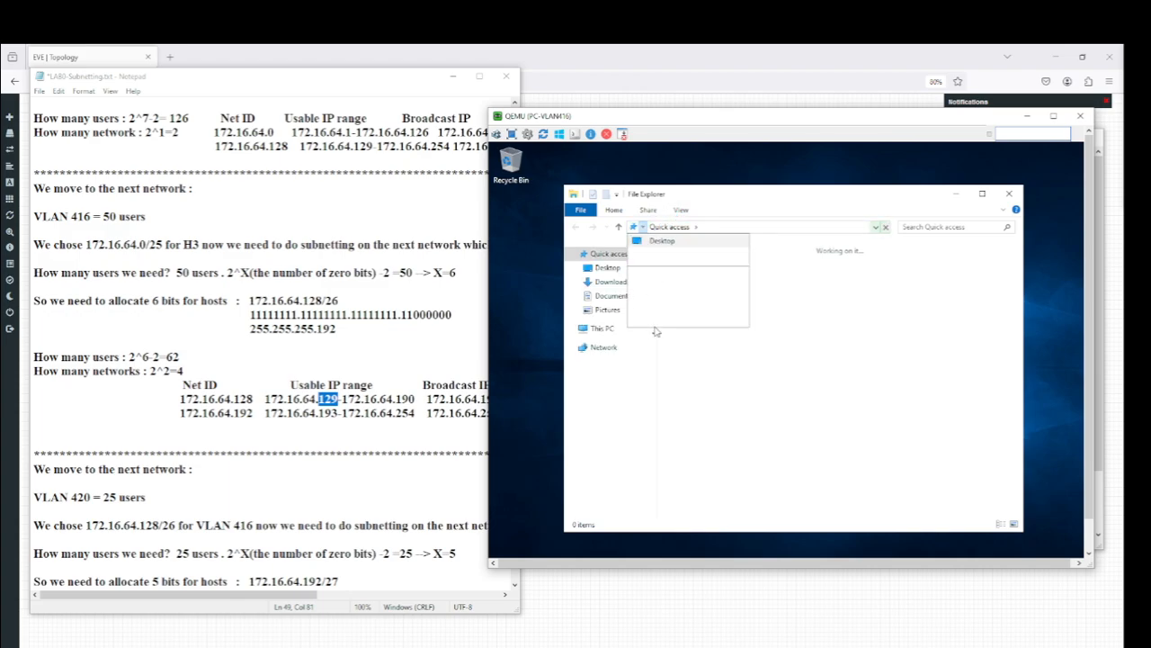
{"action": "key", "text": "Return"}
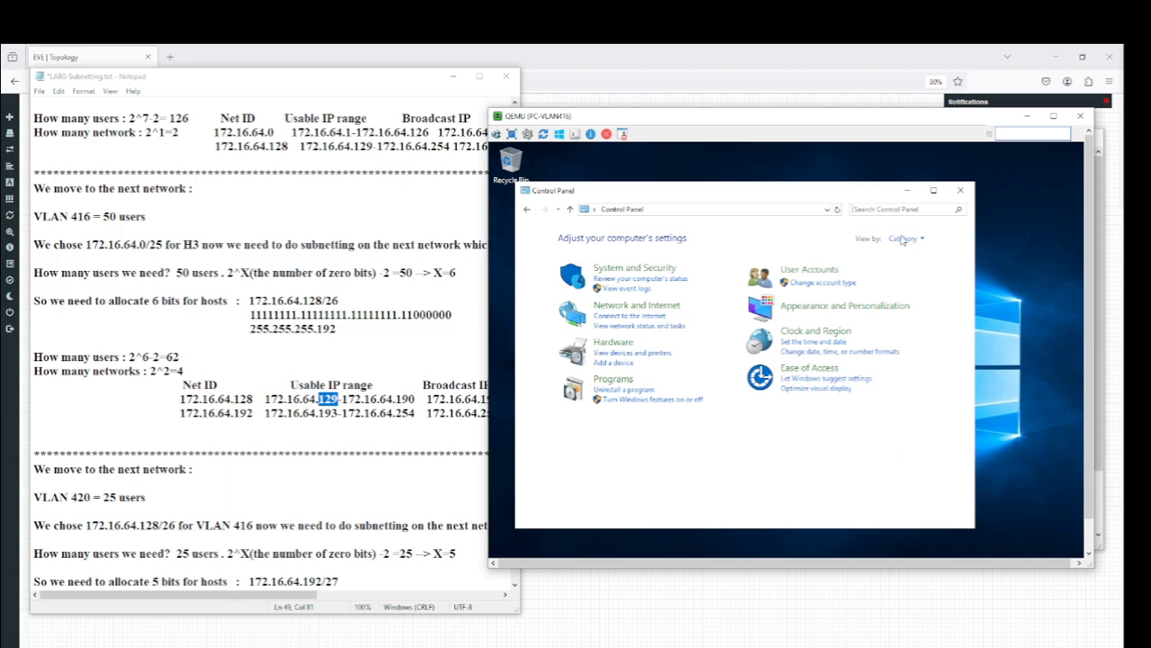
{"action": "left_click", "coordinate": [904, 239]}
{"action": "left_click", "coordinate": [920, 270]}
{"action": "scroll", "coordinate": [765, 450], "scroll_direction": "down", "scroll_amount": 3}
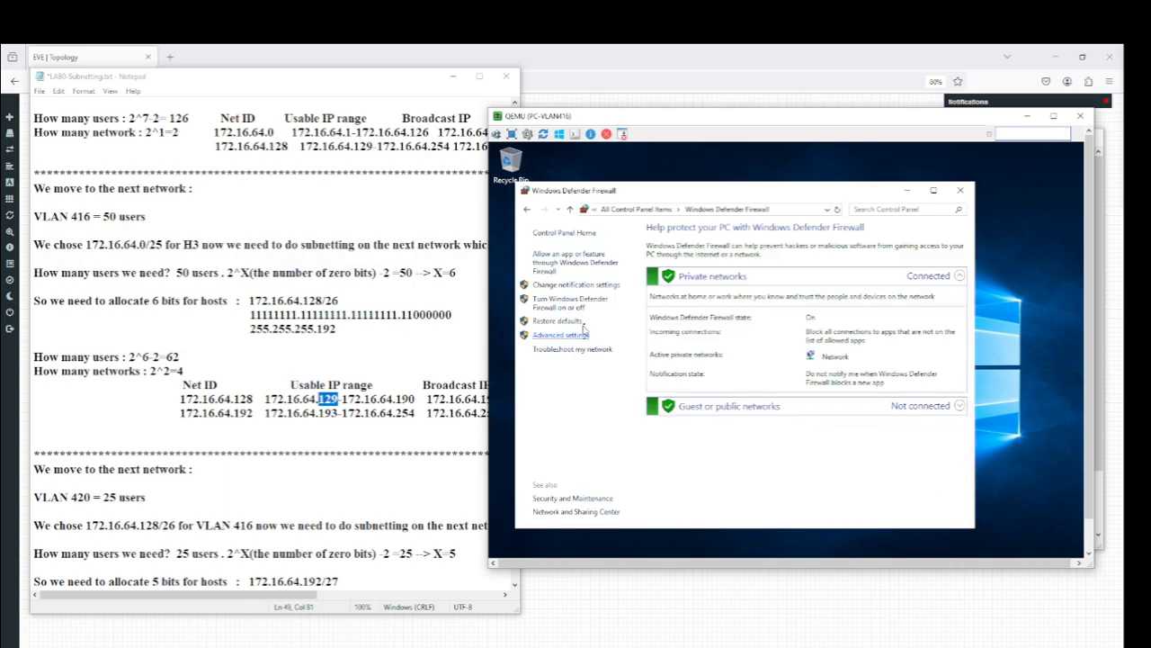
Step: Turn off Windows Defender Firewall for both private and public networks on PC-VLAN416
{"action": "left_click", "coordinate": [592, 308]}
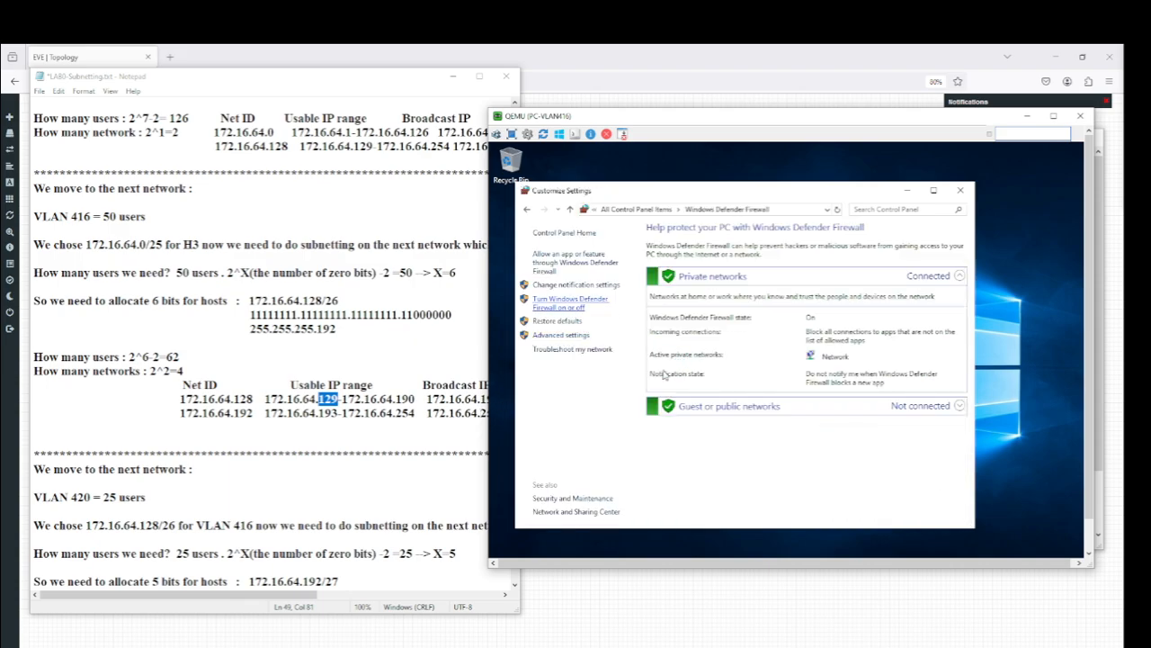
{"action": "left_click", "coordinate": [642, 388]}
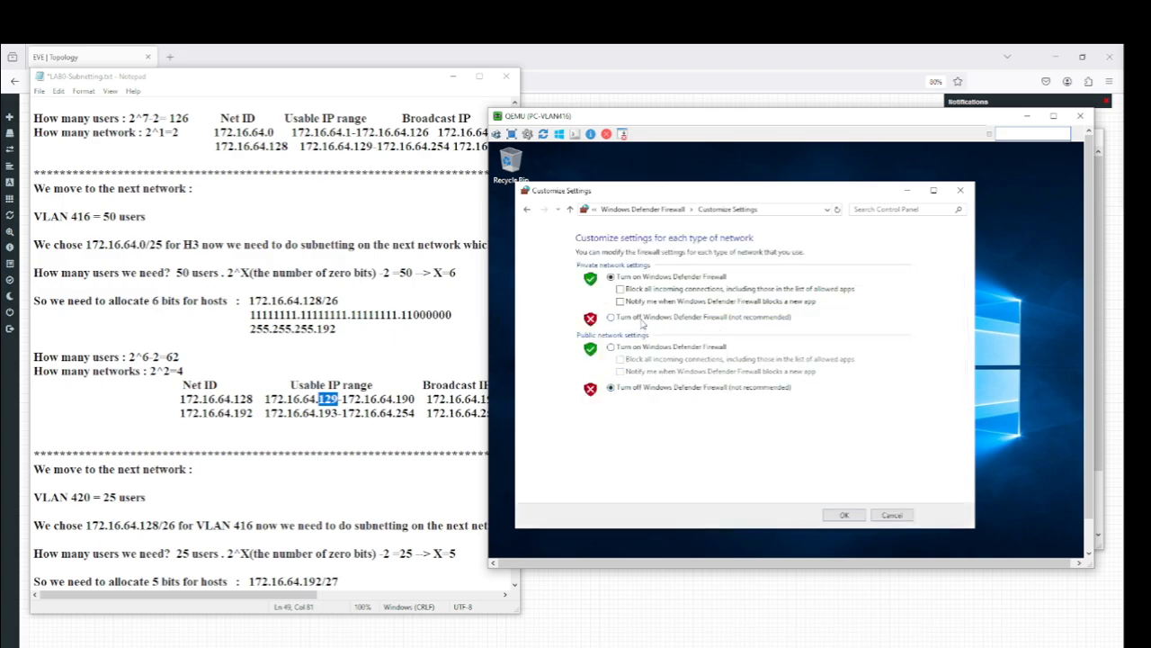
{"action": "left_click", "coordinate": [644, 318]}
{"action": "left_click", "coordinate": [841, 519]}
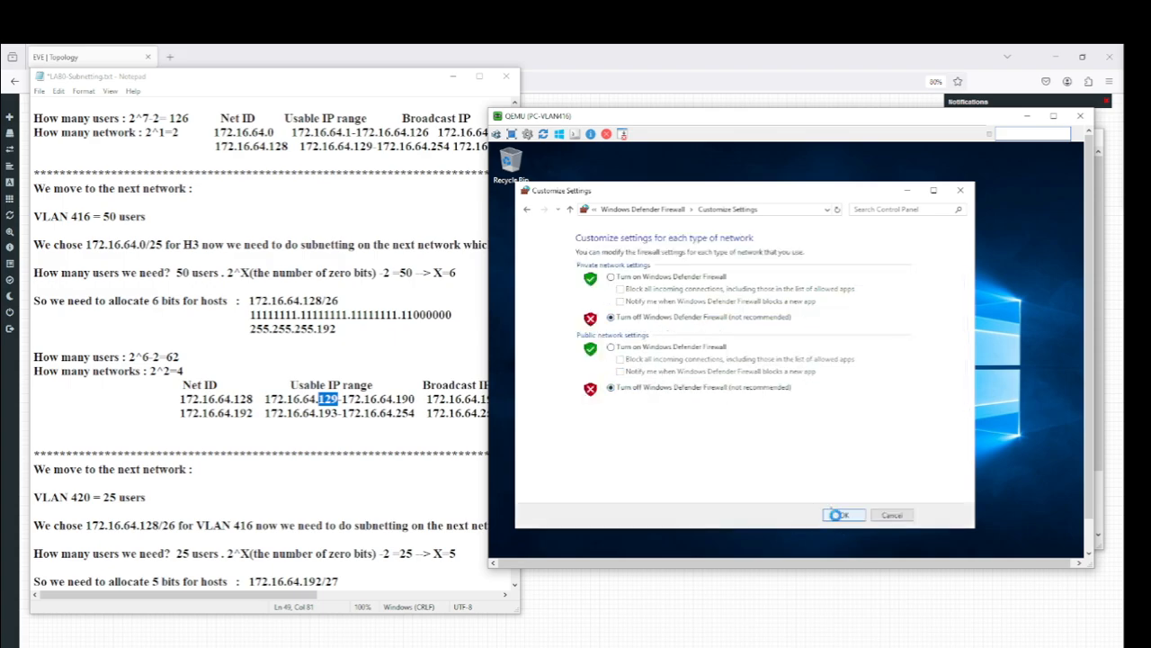
Step: Minimize the subnetting notes, bring up the PC-VLAN420 console and place it beside the PC-VLAN416 console
{"action": "left_click", "coordinate": [454, 76]}
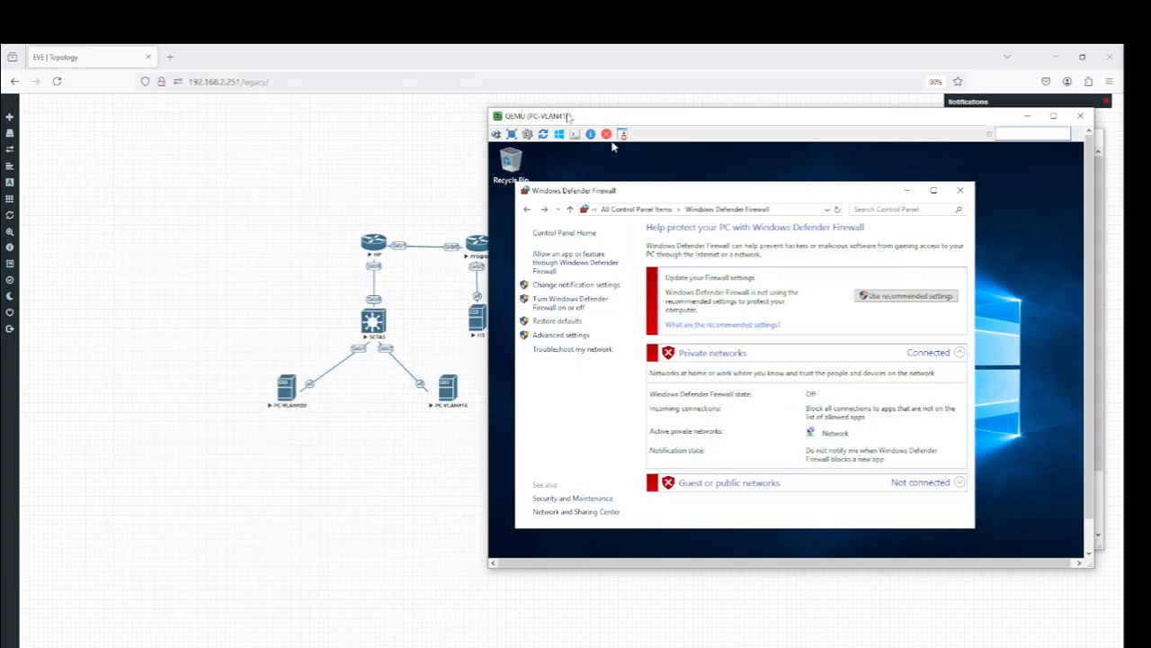
{"action": "left_click_drag", "start_coordinate": [566, 115], "coordinate": [599, 118]}
{"action": "mouse_move", "coordinate": [473, 644]}
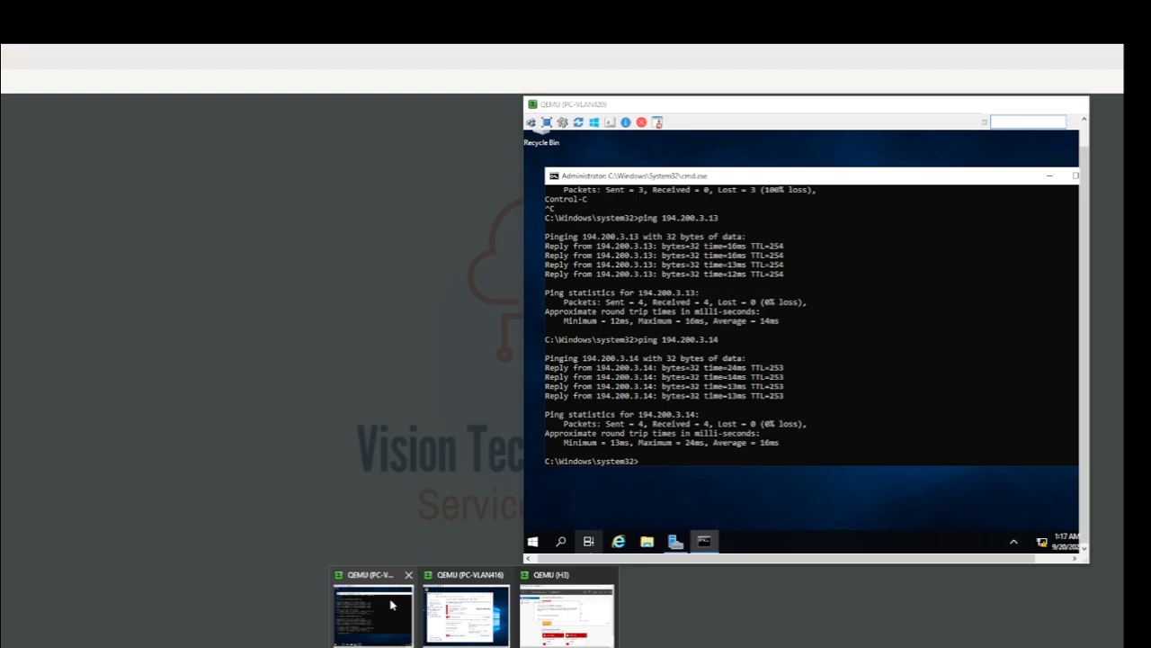
{"action": "left_click", "coordinate": [391, 604]}
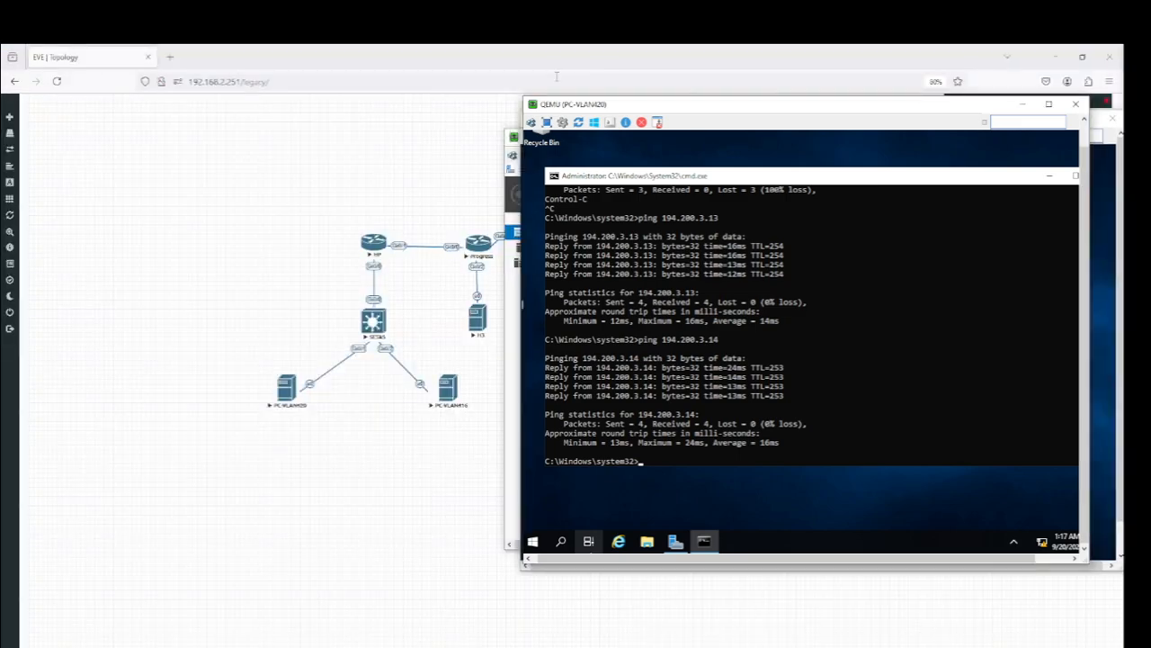
{"action": "left_click_drag", "start_coordinate": [637, 103], "coordinate": [143, 133]}
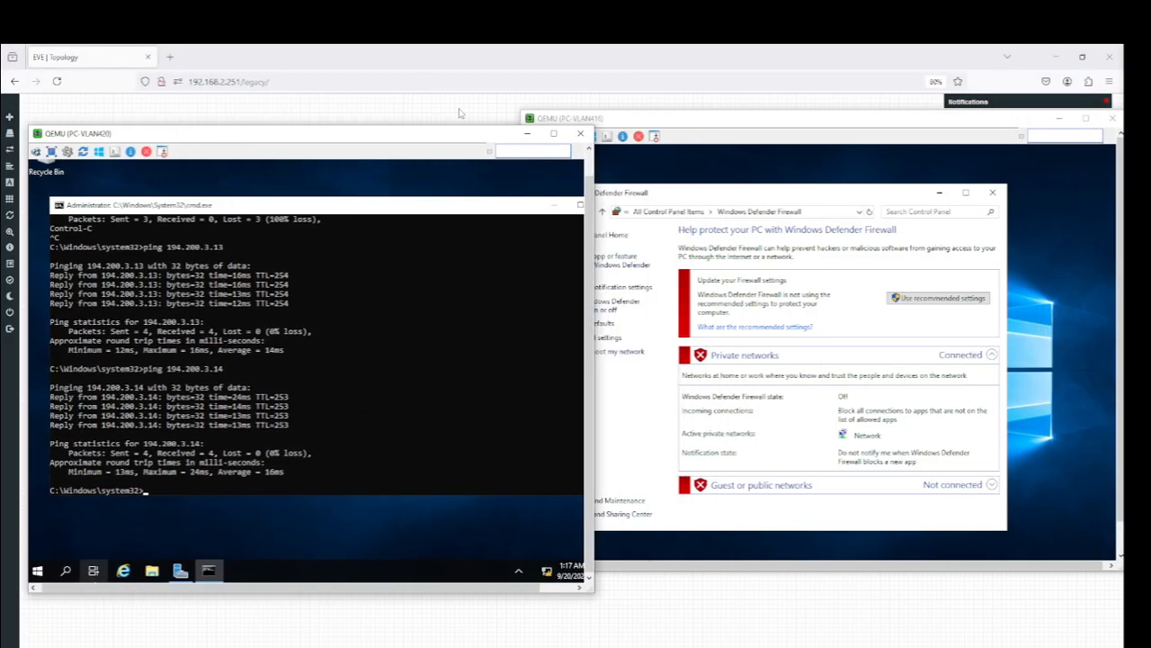
{"action": "left_click_drag", "start_coordinate": [616, 124], "coordinate": [650, 139]}
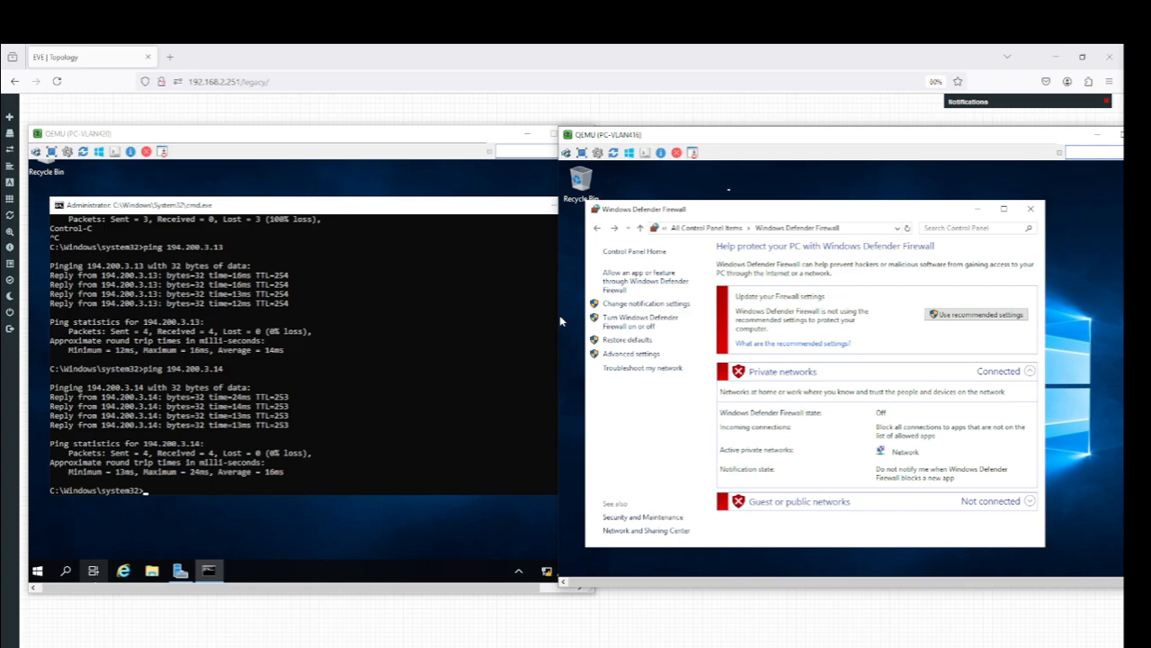
Step: Bring both PC consoles back in front of the topology side by side and close the firewall window on PC-VLAN416
{"action": "left_click", "coordinate": [634, 615]}
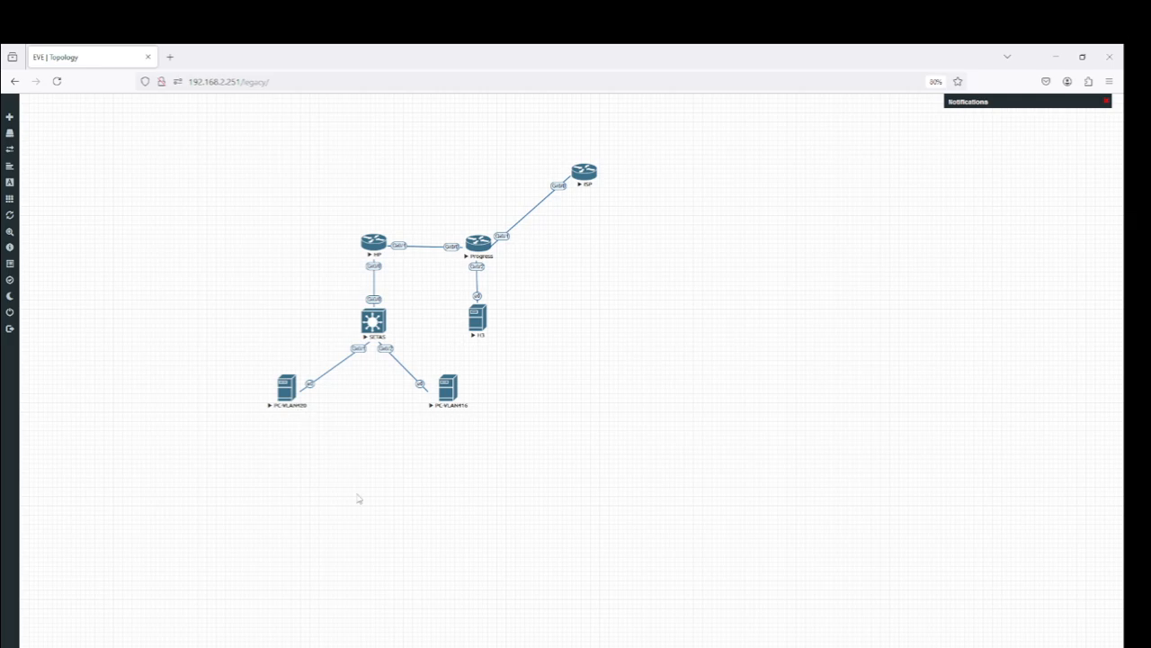
{"action": "left_click", "coordinate": [456, 615]}
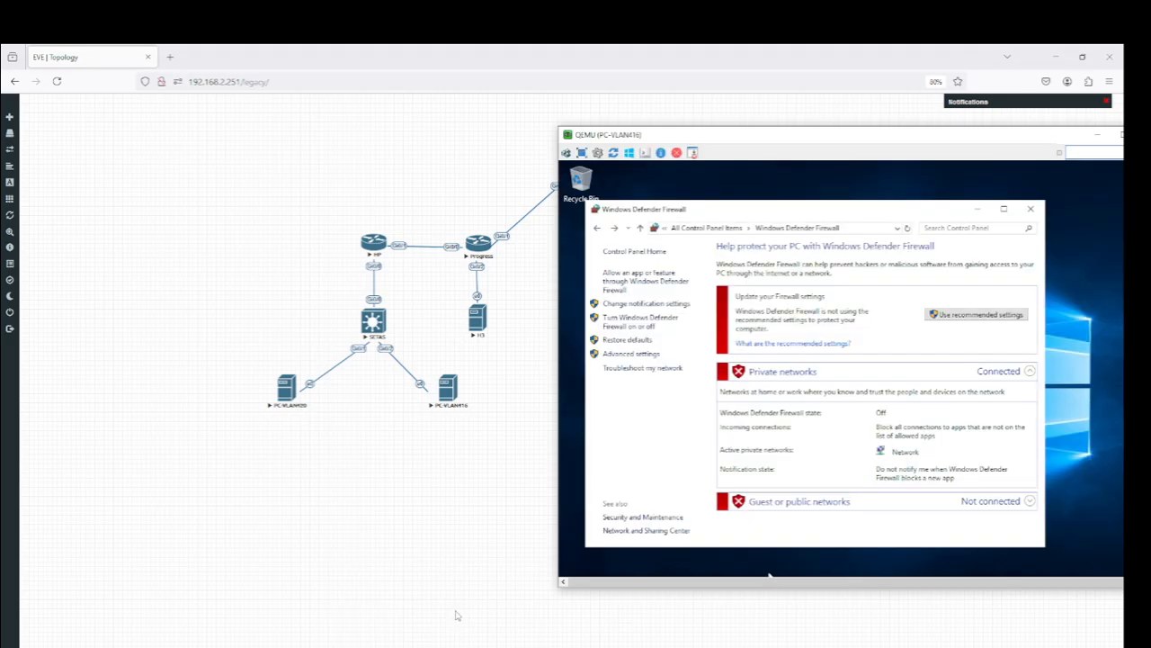
{"action": "mouse_move", "coordinate": [474, 646]}
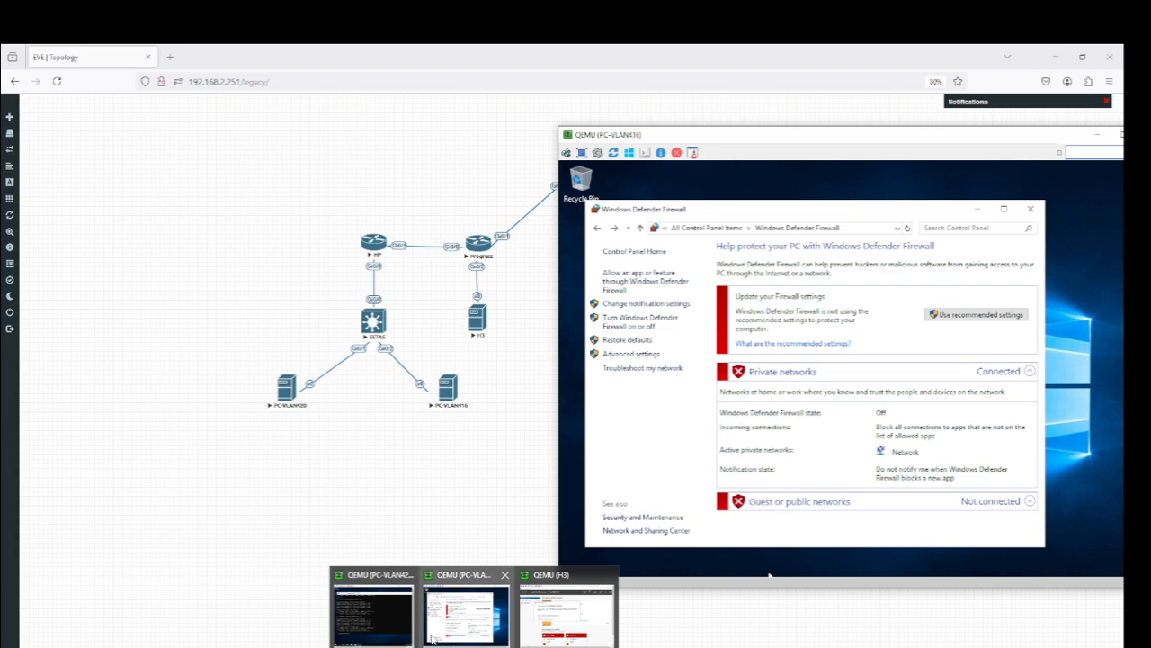
{"action": "left_click", "coordinate": [372, 615]}
{"action": "left_click", "coordinate": [648, 137]}
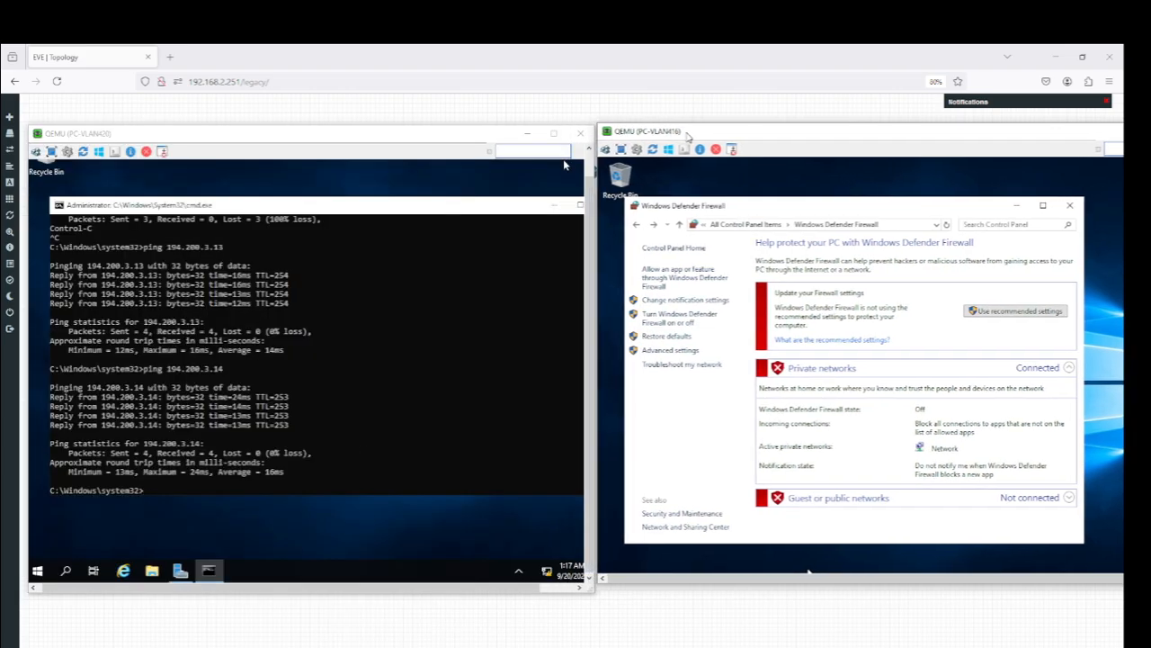
{"action": "left_click", "coordinate": [1071, 208]}
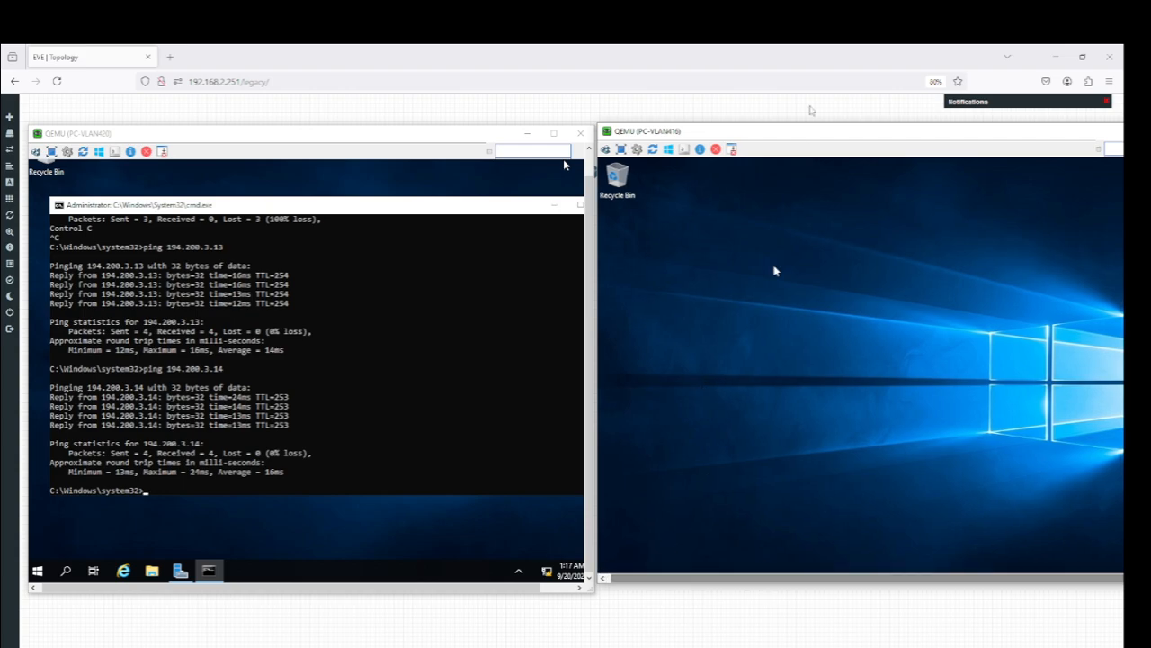
Step: Search for cmd on PC-VLAN416 to reach its Command Prompt, and switch to the command prompt on PC-VLAN420
{"action": "left_click_drag", "start_coordinate": [810, 132], "coordinate": [679, 116]}
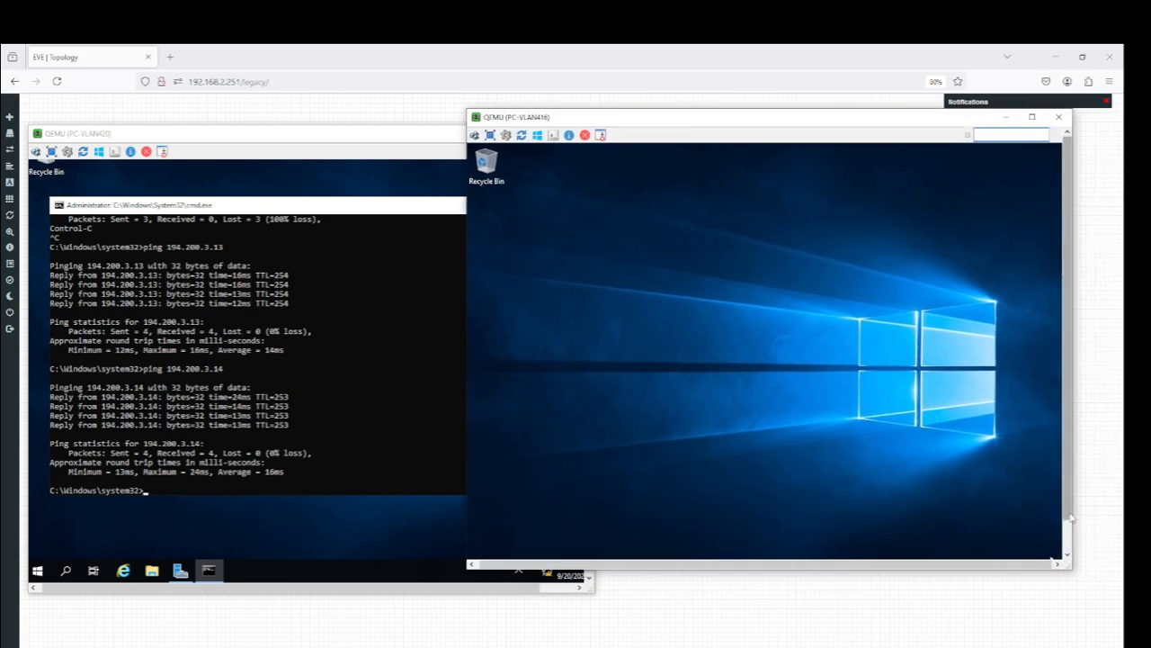
{"action": "scroll", "coordinate": [1071, 540], "scroll_direction": "down", "scroll_amount": 2}
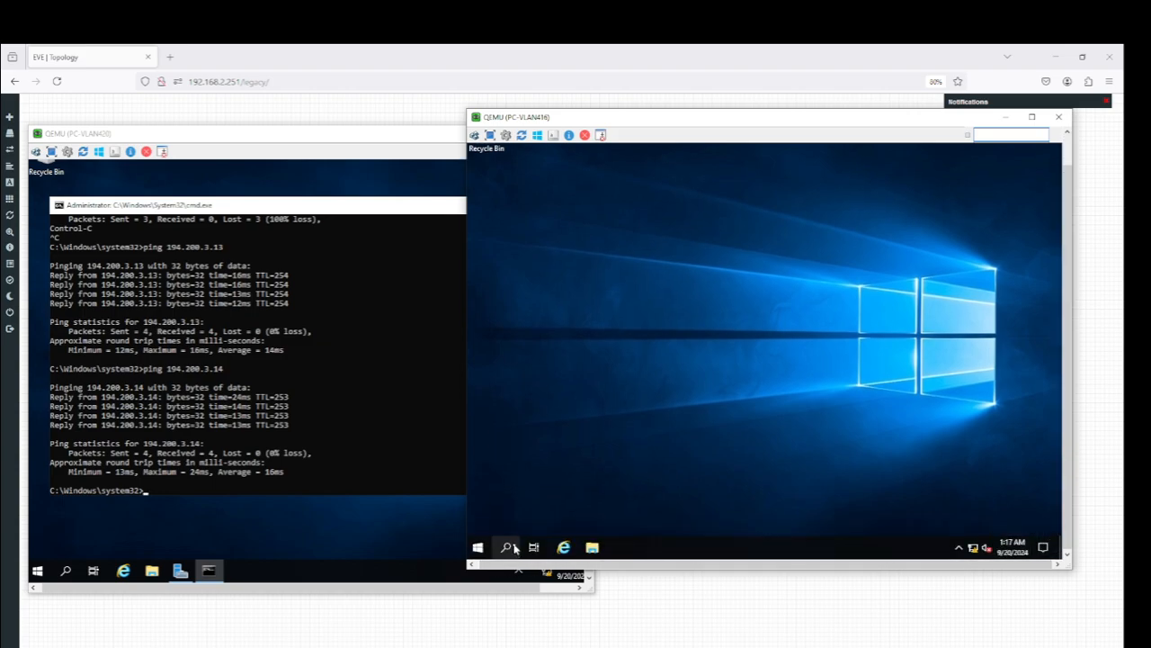
{"action": "left_click", "coordinate": [506, 547]}
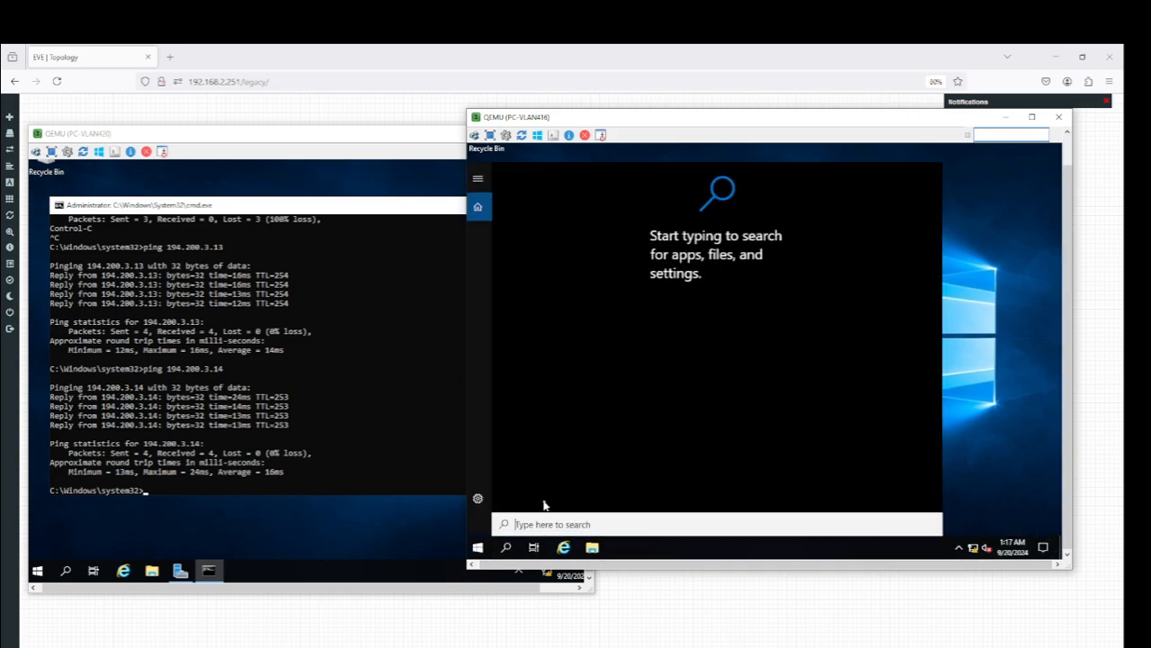
{"action": "type", "text": "c"}
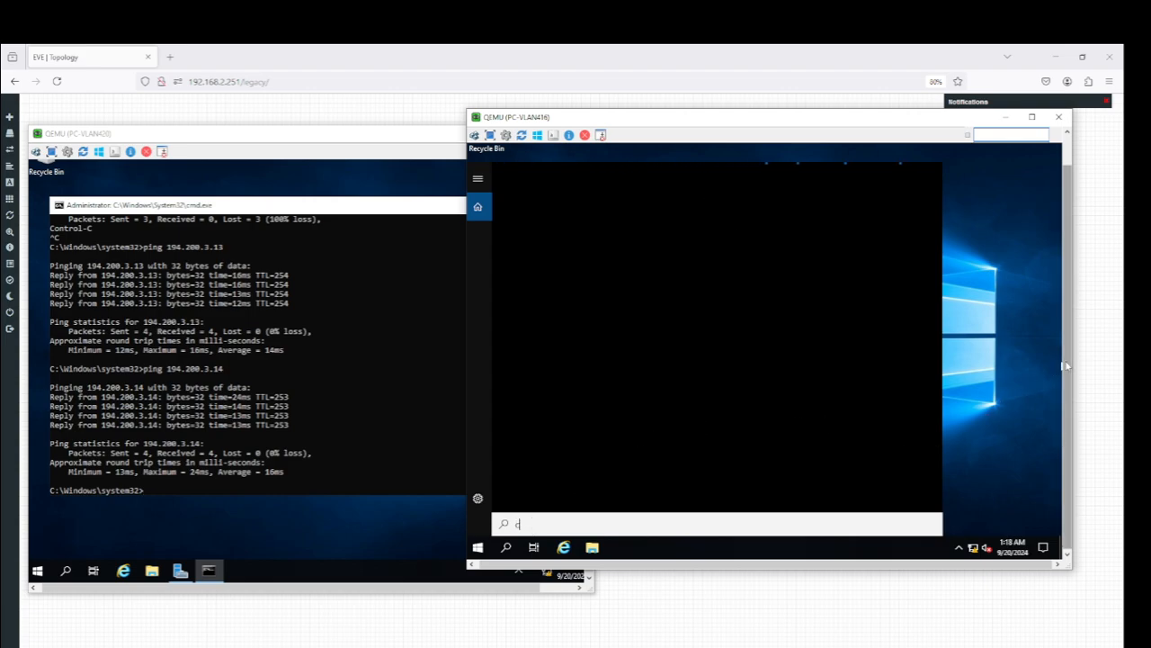
{"action": "scroll", "coordinate": [1065, 366], "scroll_direction": "up", "scroll_amount": 1}
{"action": "type", "text": "md"}
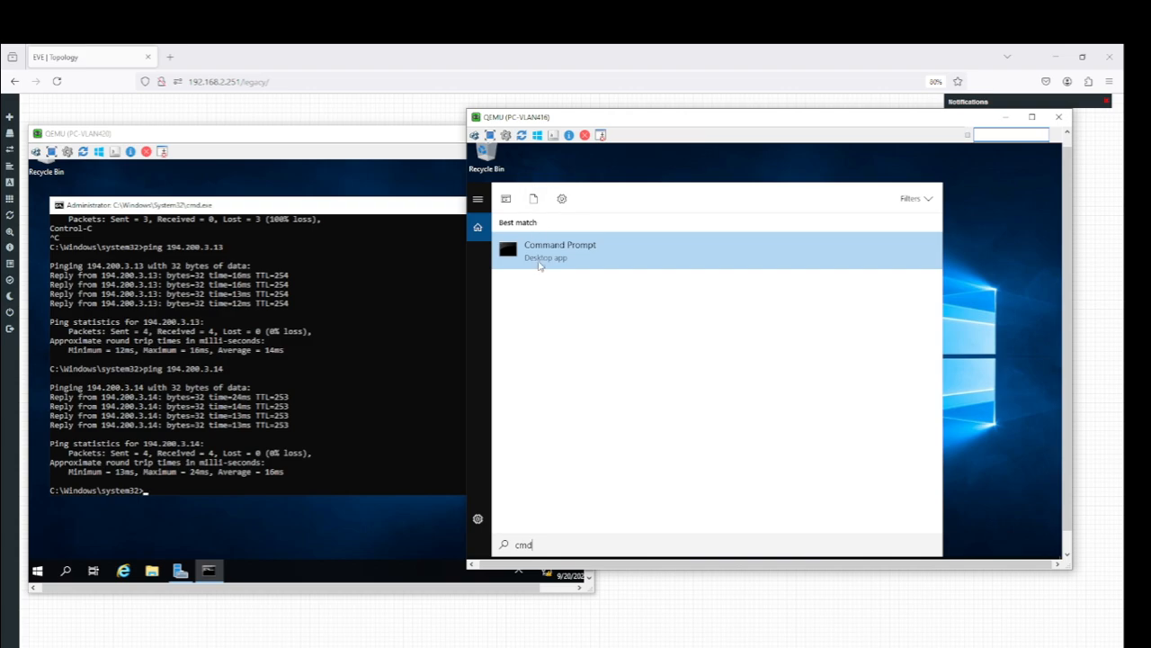
{"action": "left_click", "coordinate": [314, 399]}
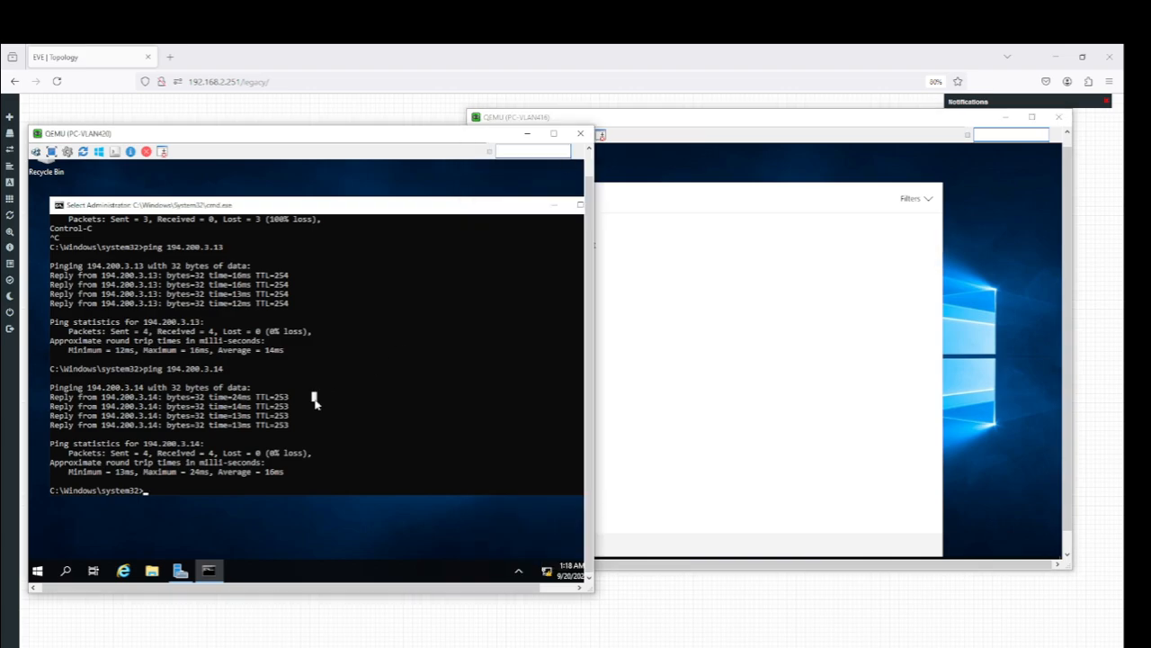
Step: Run ipconfig at the PC-VLAN420 command prompt to display its IP configuration
{"action": "key", "text": "Return"}
{"action": "key", "text": "Return"}
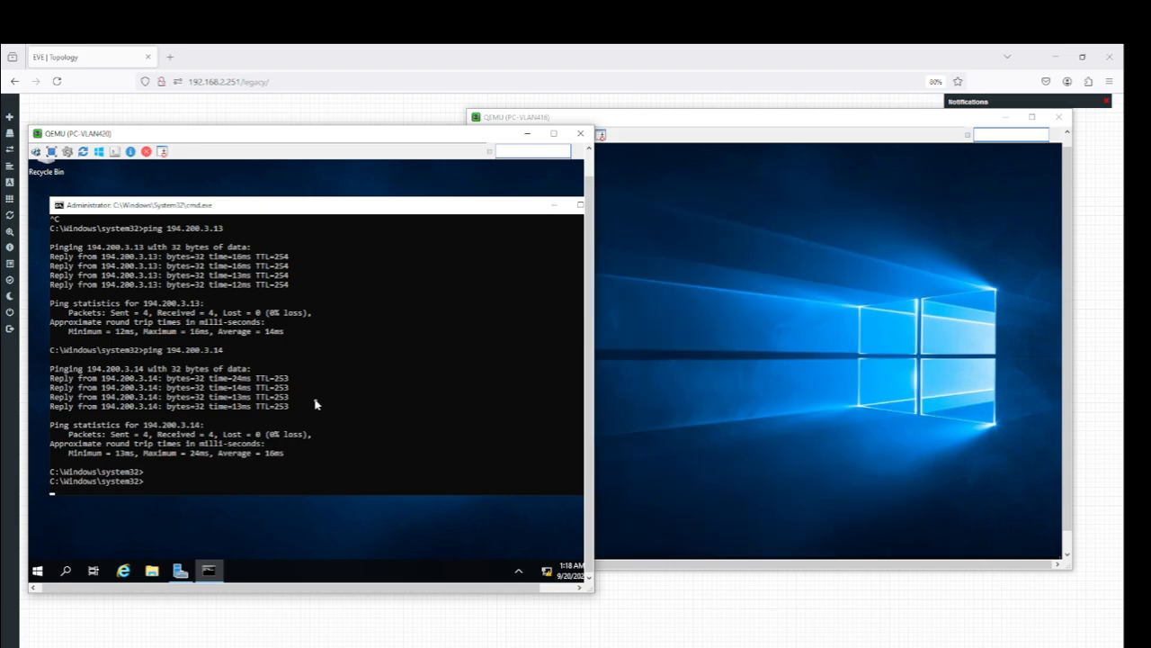
{"action": "key", "text": "Return"}
{"action": "key", "text": "Return"}
{"action": "key", "text": "Return"}
{"action": "type", "text": "ip"}
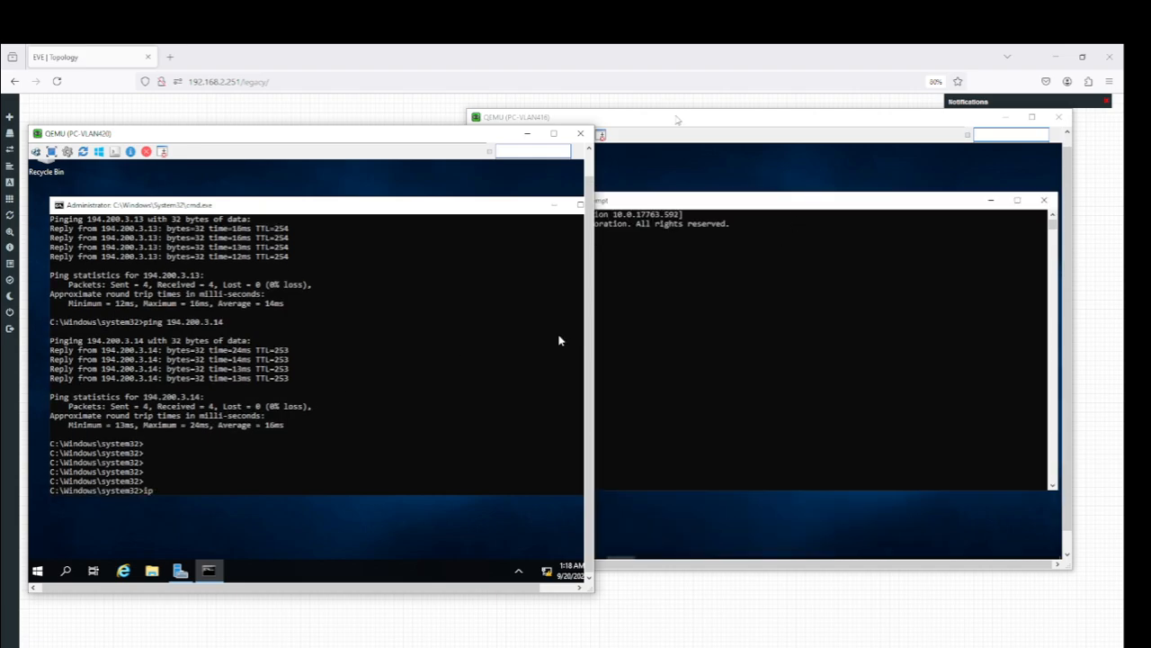
{"action": "left_click", "coordinate": [238, 435]}
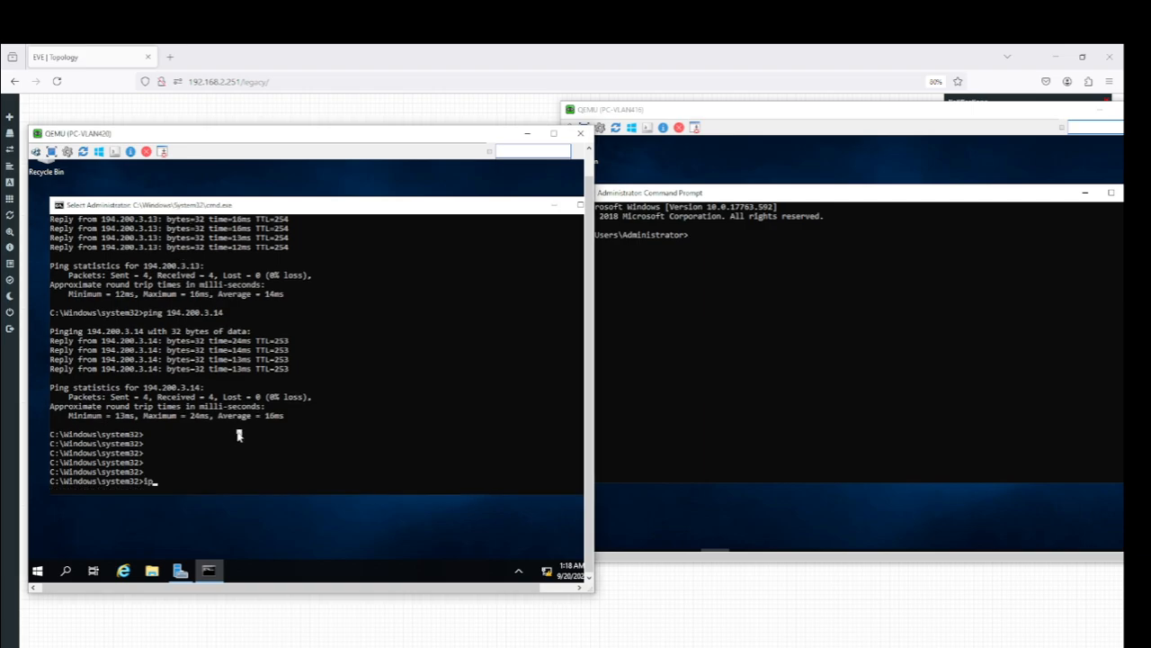
{"action": "type", "text": "config"}
{"action": "key", "text": "Return"}
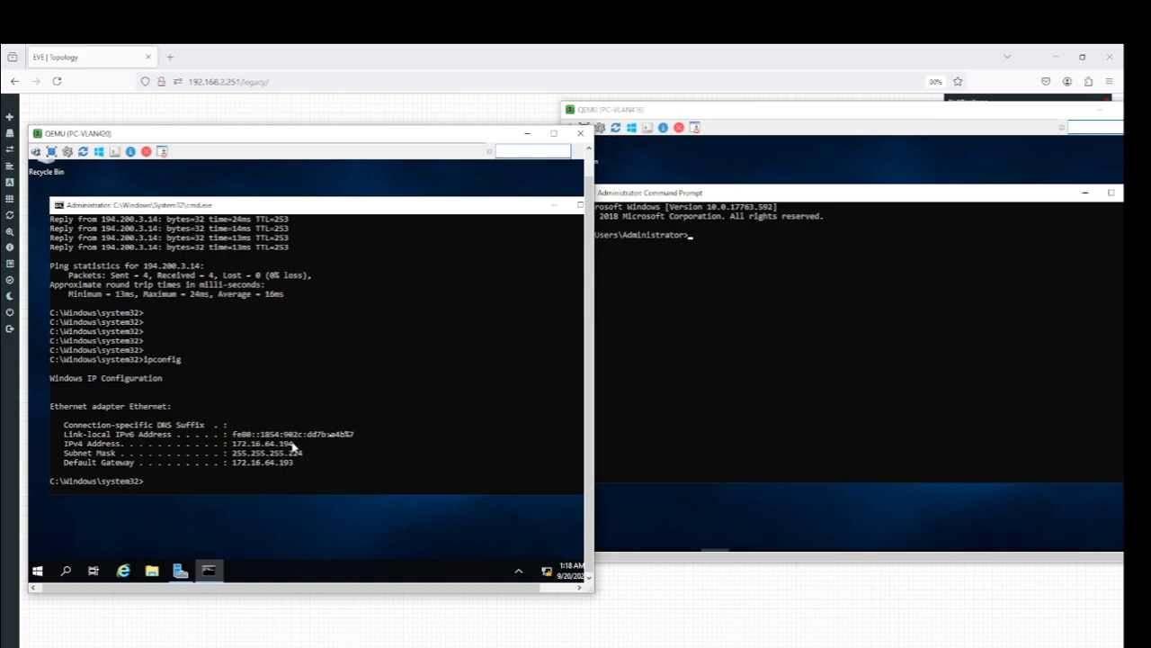
Step: Run ipconfig at the PC-VLAN416 command prompt to display its IP configuration
{"action": "left_click", "coordinate": [666, 366]}
{"action": "type", "text": "i"}
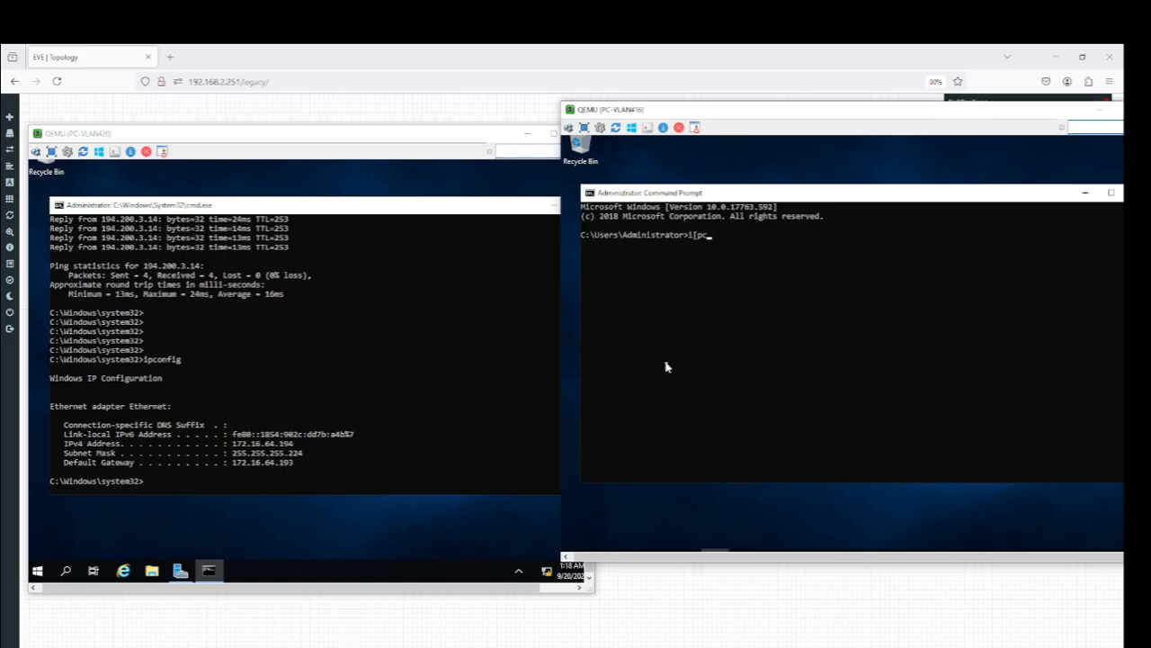
{"action": "type", "text": "pconfig"}
{"action": "key", "text": "Return"}
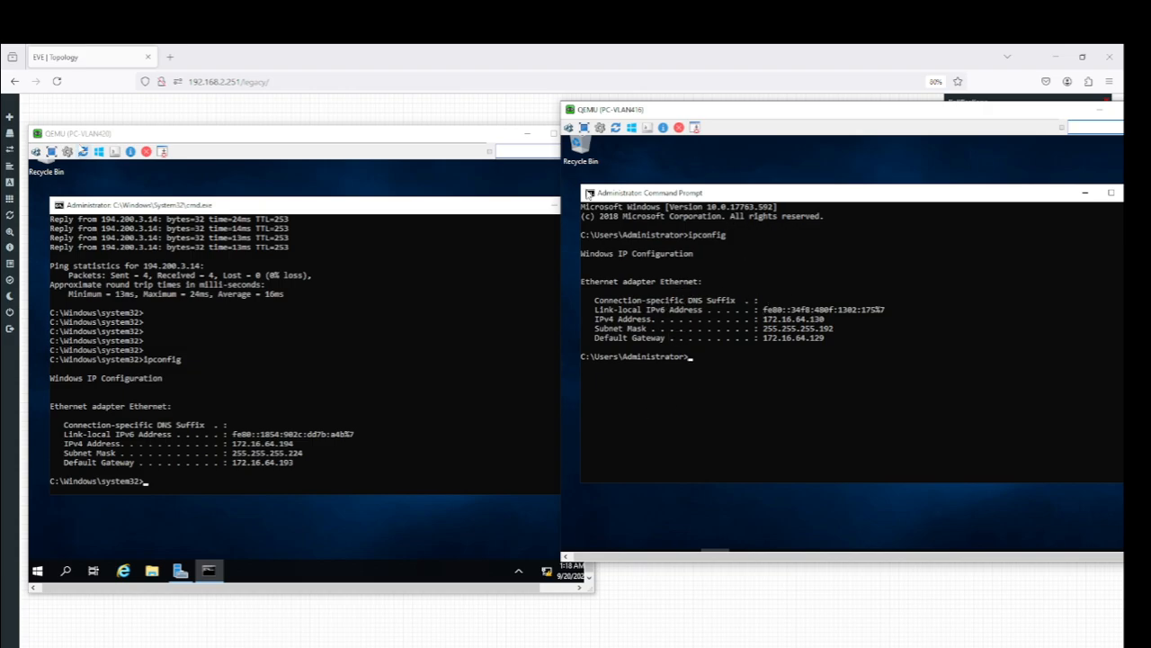
Step: Ping PC-VLAN420 at 172.16.64.194 from the PC-VLAN416 command prompt
{"action": "left_click", "coordinate": [821, 356]}
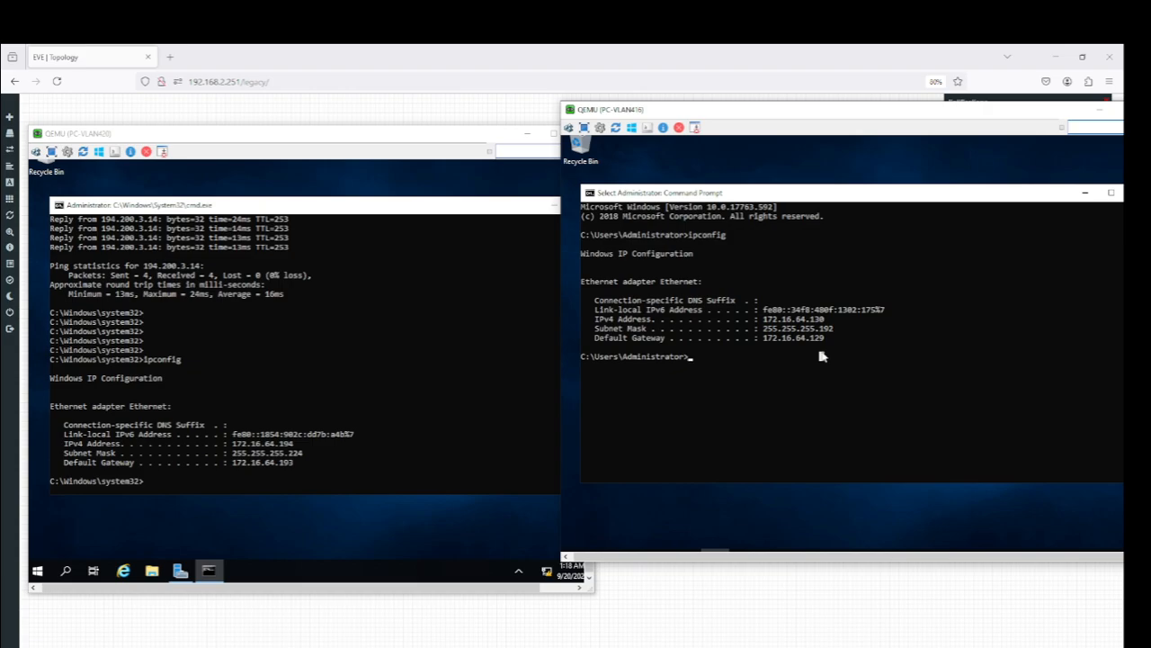
{"action": "type", "text": "ping 172.16.64.194"}
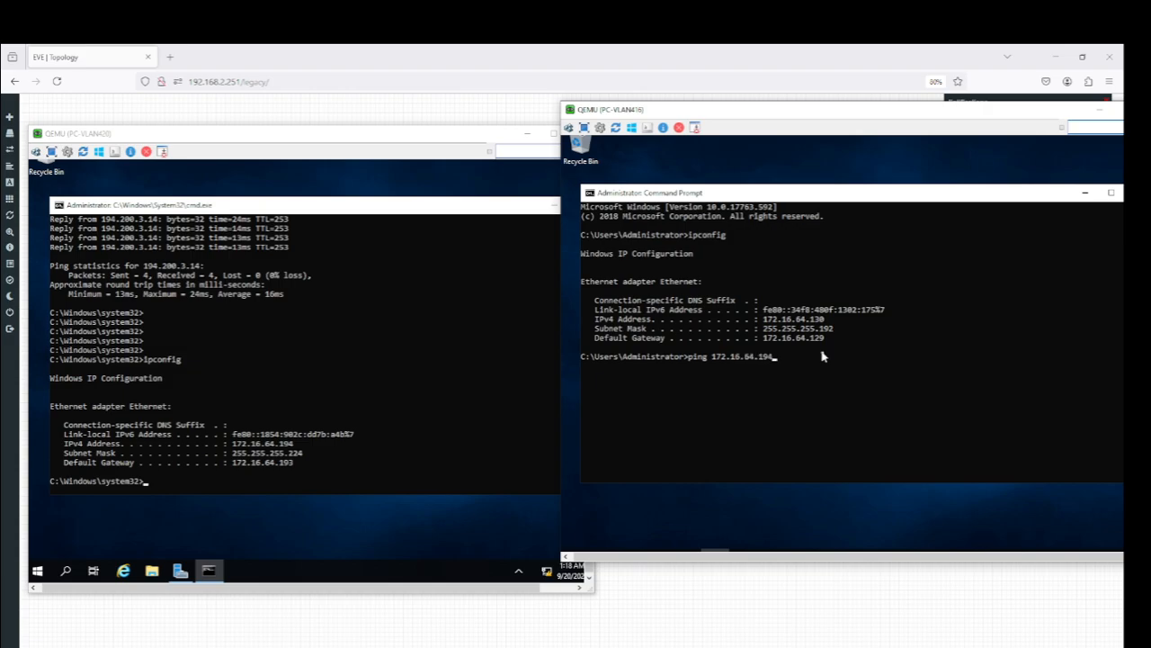
{"action": "key", "text": "Return"}
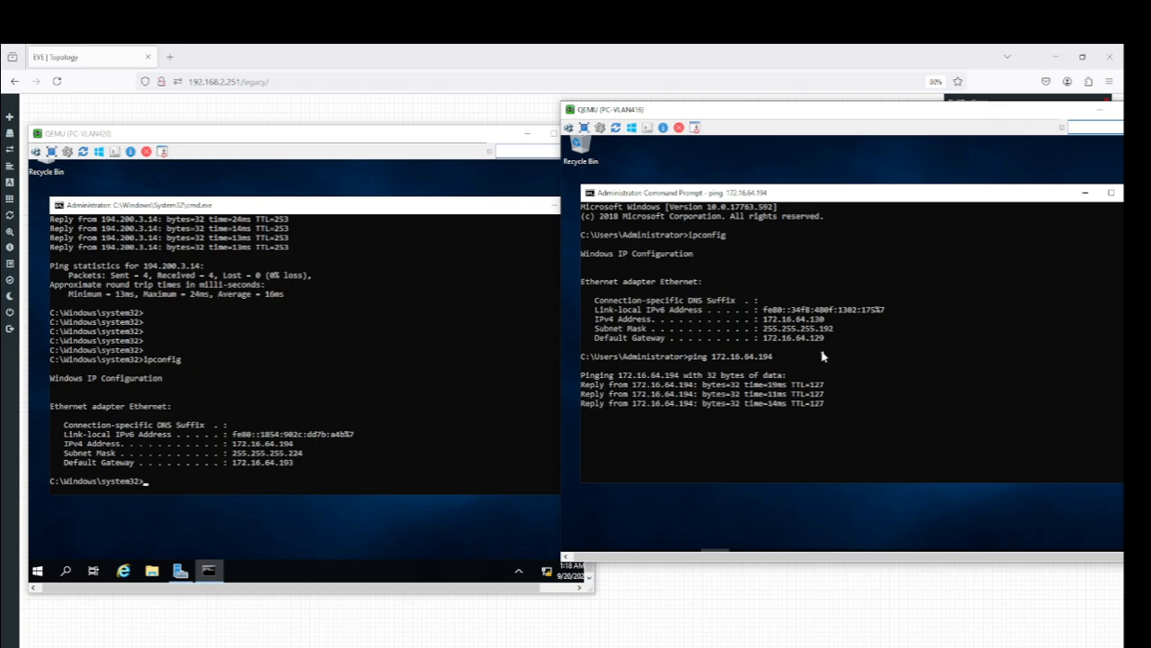
{"action": "key", "text": "Return"}
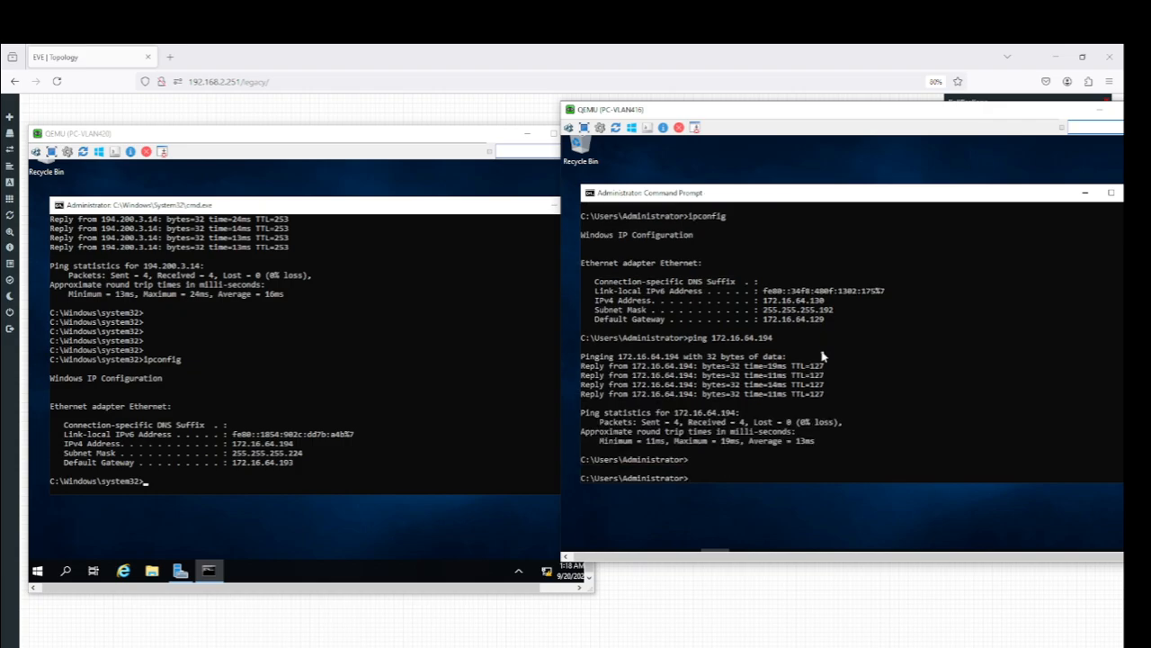
Step: Consult the network diagram in the LAB document for the ISP link and ping 194.200.3.14 from PC-VLAN416
{"action": "key", "text": "Up"}
{"action": "left_click", "coordinate": [281, 646]}
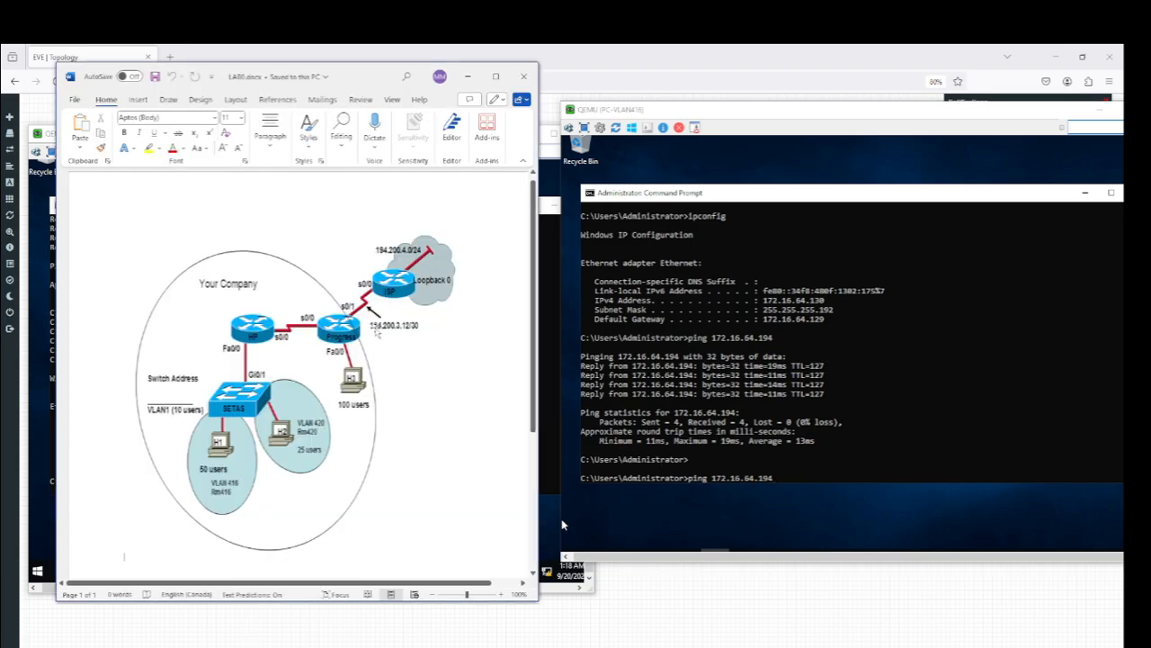
{"action": "left_click", "coordinate": [755, 352]}
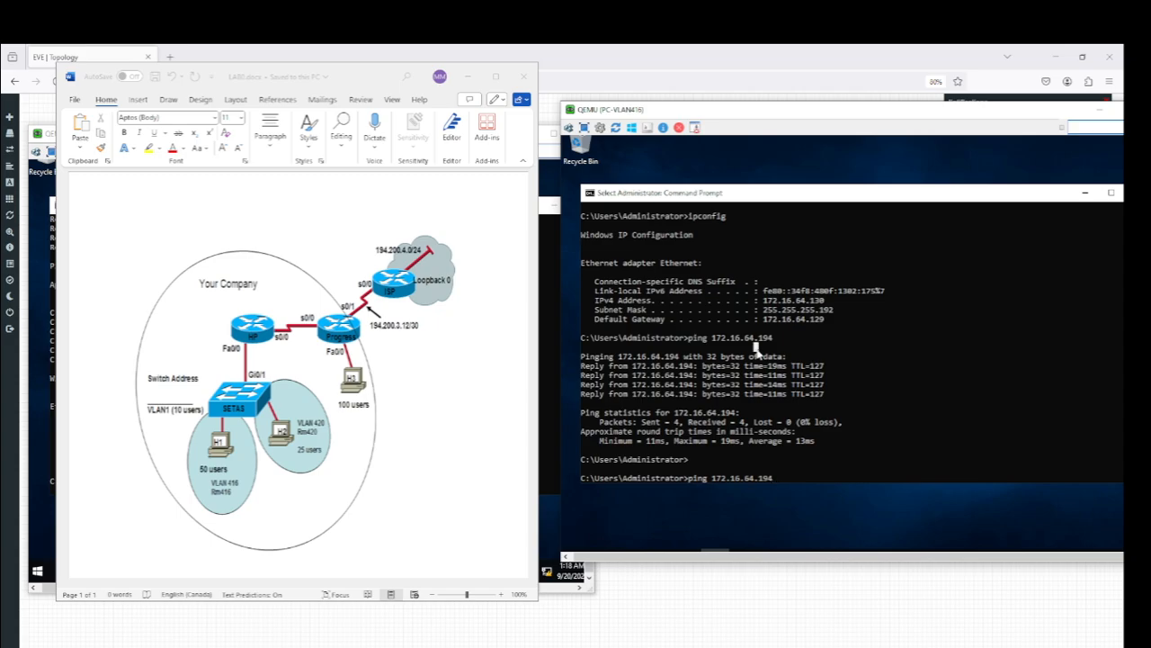
{"action": "key", "text": "BackSpace"}
{"action": "key", "text": "BackSpace"}
{"action": "key", "text": "BackSpace"}
{"action": "key", "text": "BackSpace"}
{"action": "key", "text": "BackSpace"}
{"action": "key", "text": "BackSpace"}
{"action": "key", "text": "BackSpace"}
{"action": "key", "text": "BackSpace"}
{"action": "key", "text": "BackSpace"}
{"action": "key", "text": "BackSpace"}
{"action": "key", "text": "BackSpace"}
{"action": "key", "text": "Return"}
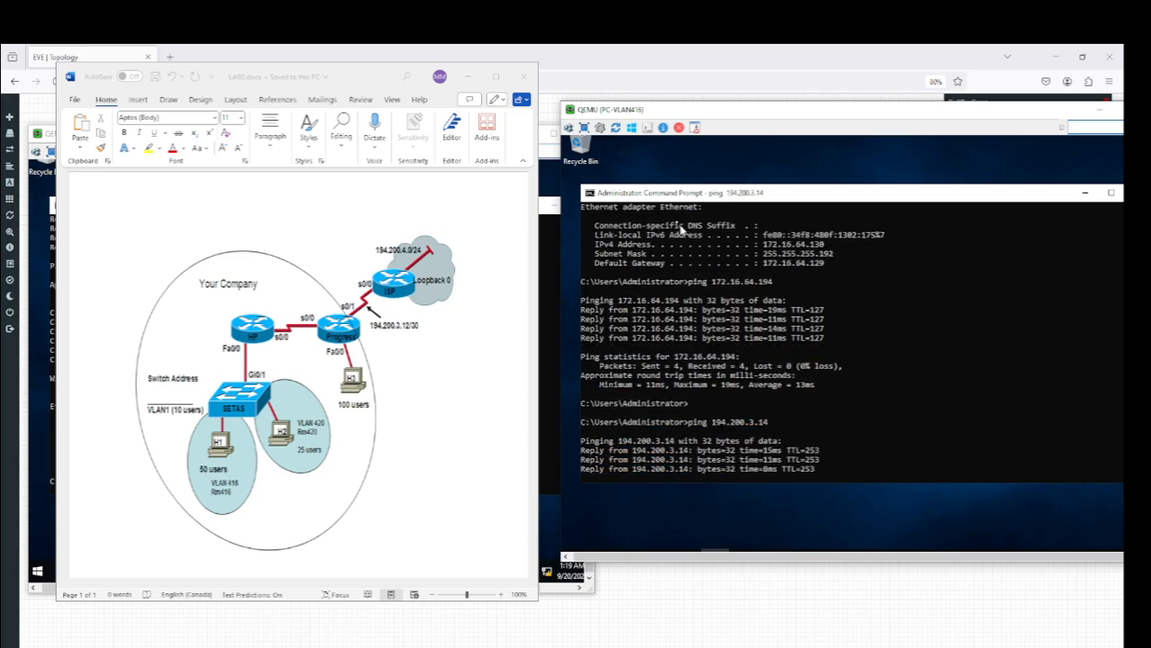
Step: Bring up the H3 server console over the topology and open its Network & Internet settings
{"action": "left_click", "coordinate": [577, 635]}
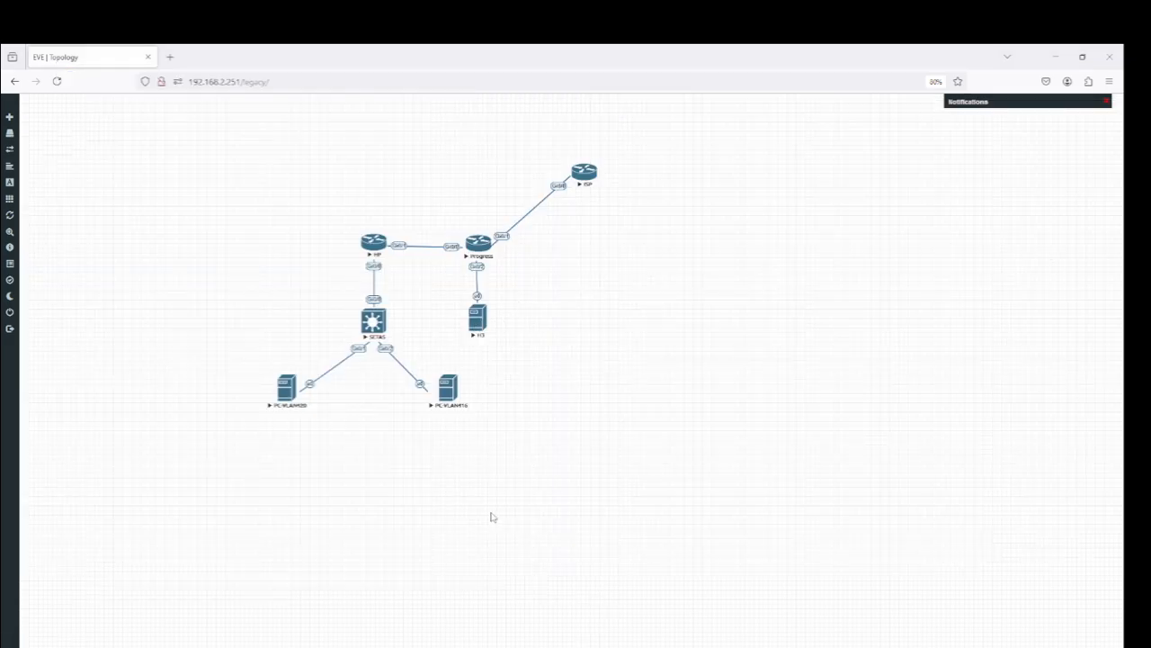
{"action": "mouse_move", "coordinate": [477, 644]}
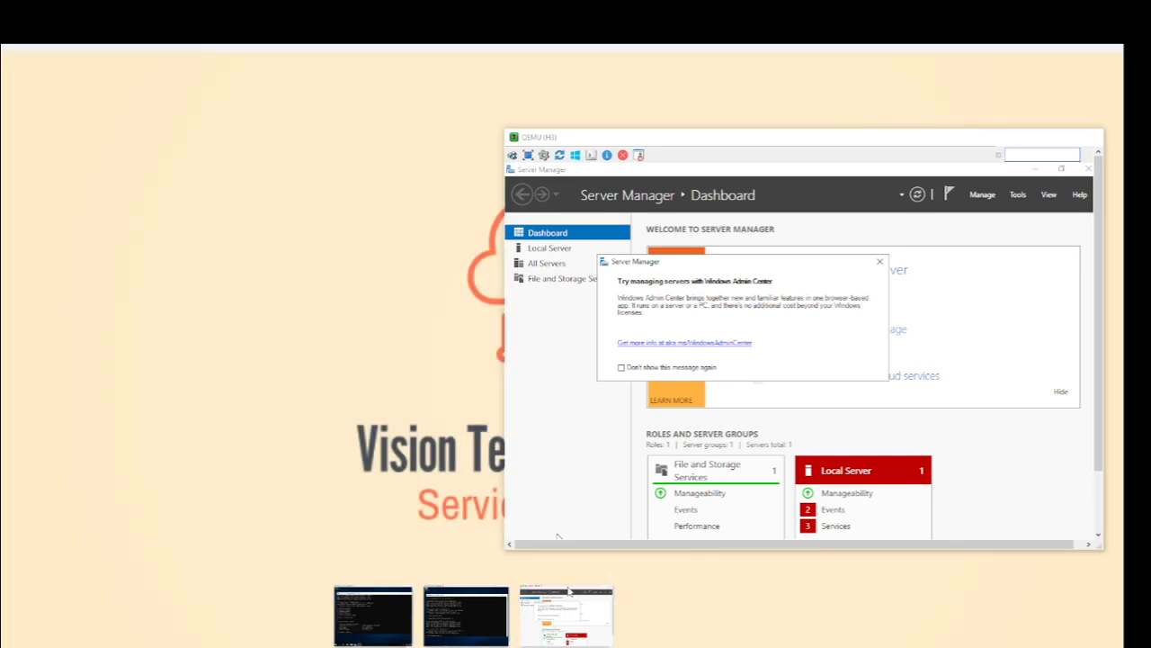
{"action": "left_click", "coordinate": [558, 616]}
{"action": "left_click_drag", "start_coordinate": [870, 135], "coordinate": [604, 133]}
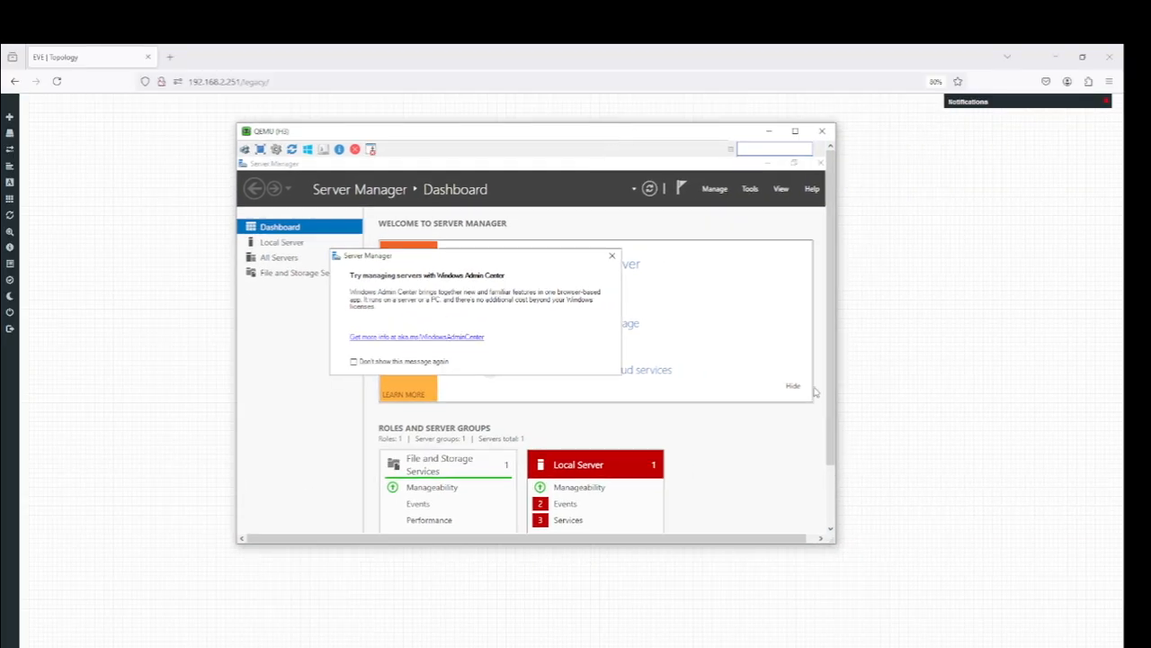
{"action": "left_click_drag", "start_coordinate": [831, 385], "coordinate": [829, 477]}
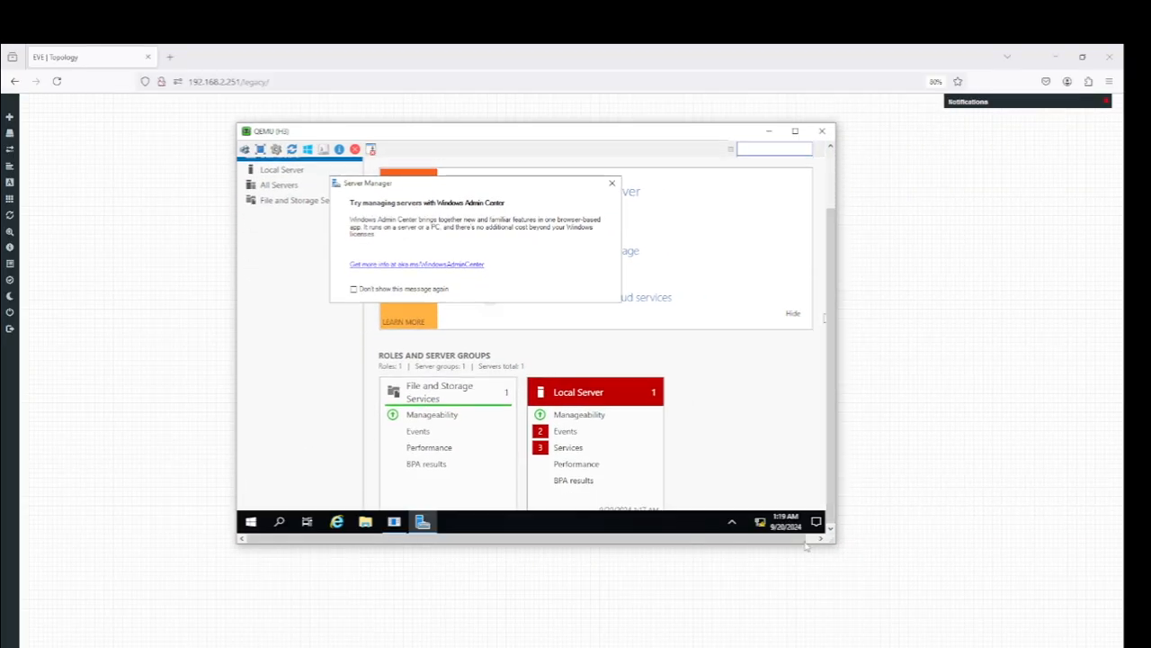
{"action": "right_click", "coordinate": [758, 522]}
{"action": "left_click", "coordinate": [762, 509]}
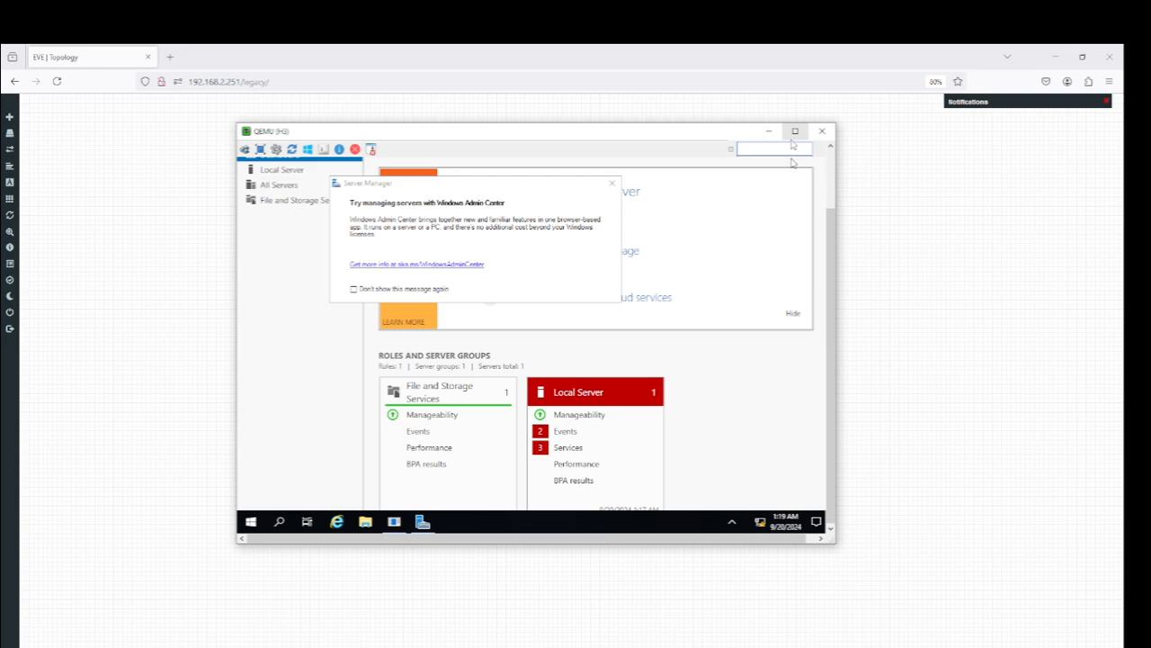
{"action": "left_click_drag", "start_coordinate": [636, 136], "coordinate": [773, 172]}
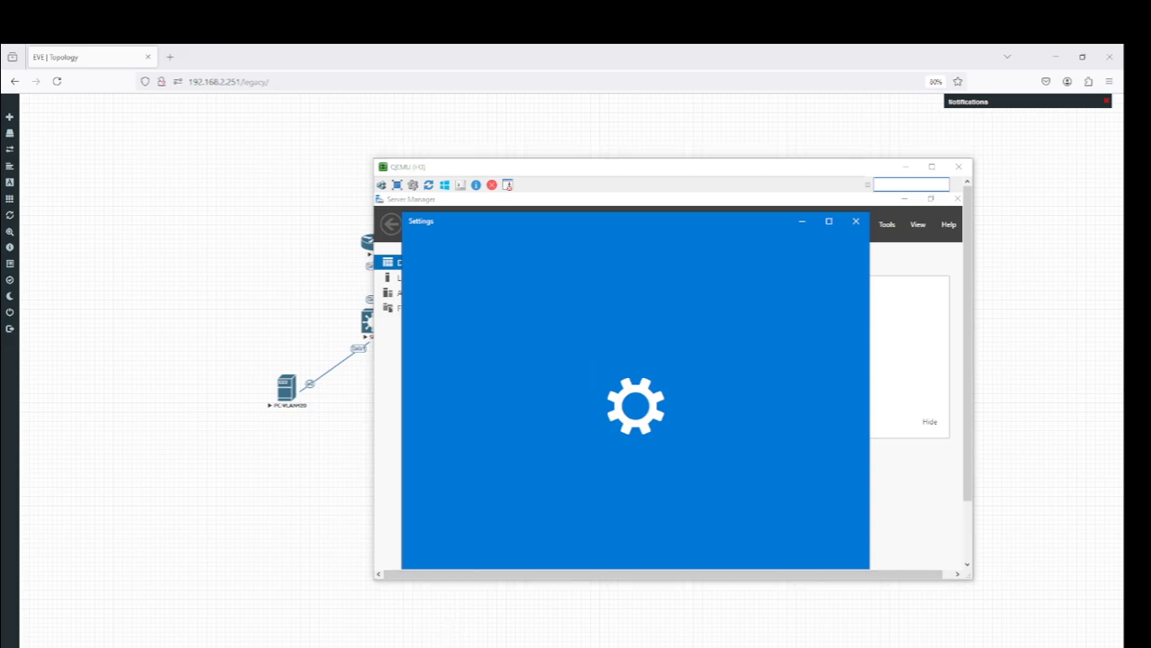
Step: Place the subnetting notes beside the H3 console, show the H3 subnet section, and open H3's Ethernet adapter options
{"action": "left_click", "coordinate": [354, 611]}
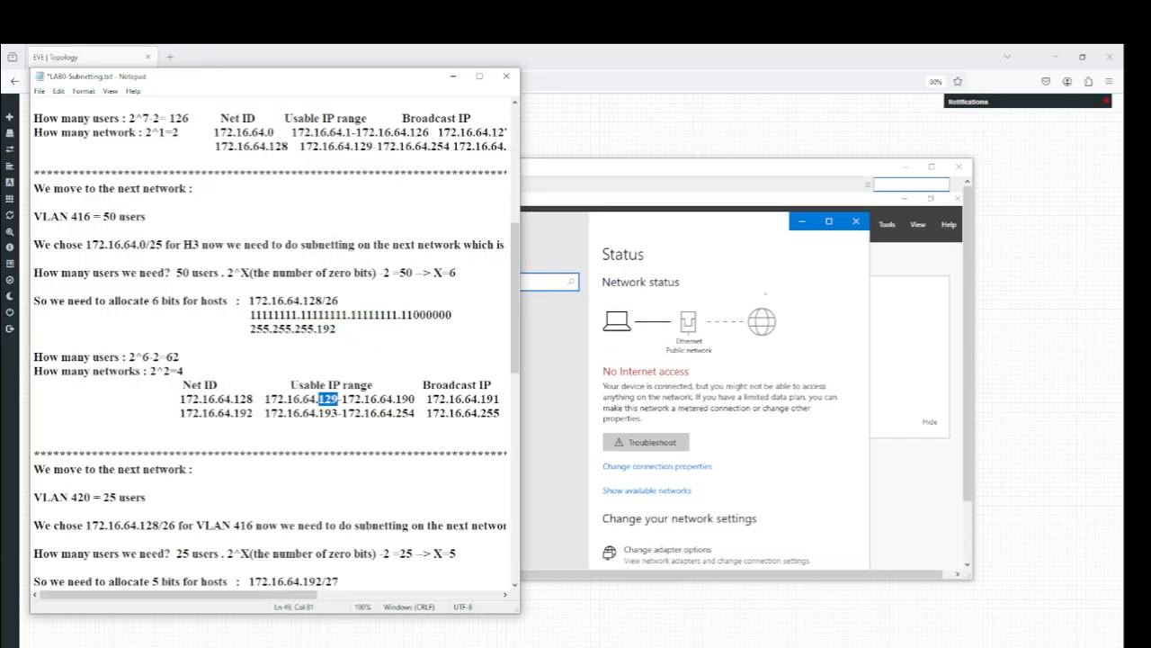
{"action": "left_click_drag", "start_coordinate": [619, 170], "coordinate": [755, 134]}
{"action": "left_click", "coordinate": [597, 347]}
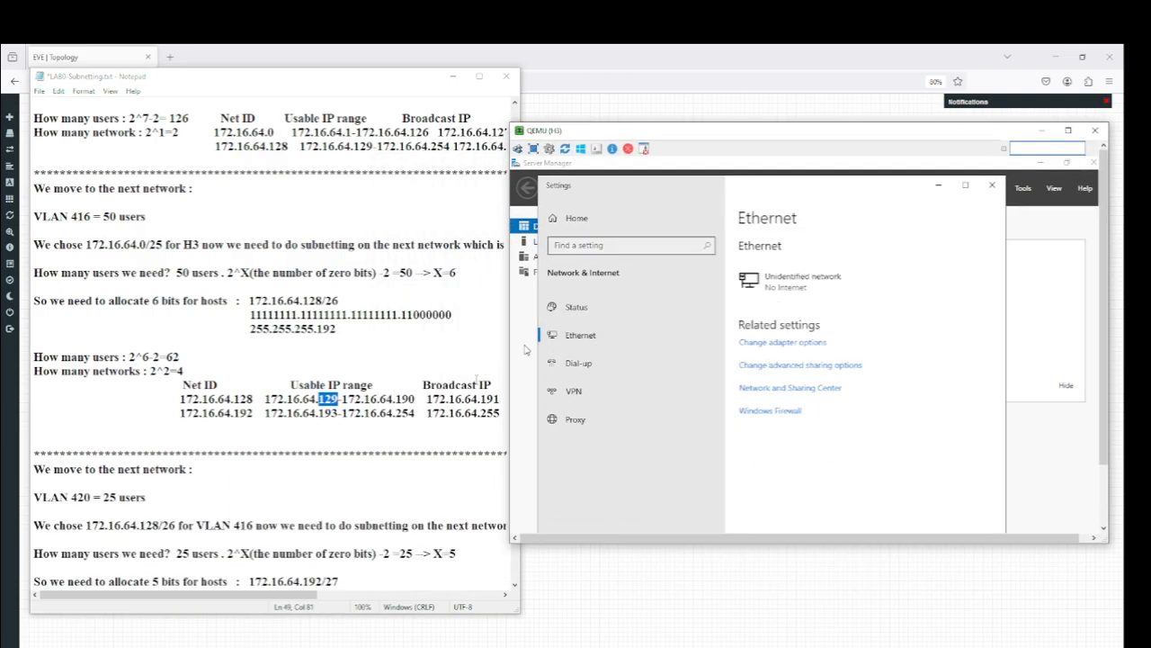
{"action": "left_click", "coordinate": [442, 225]}
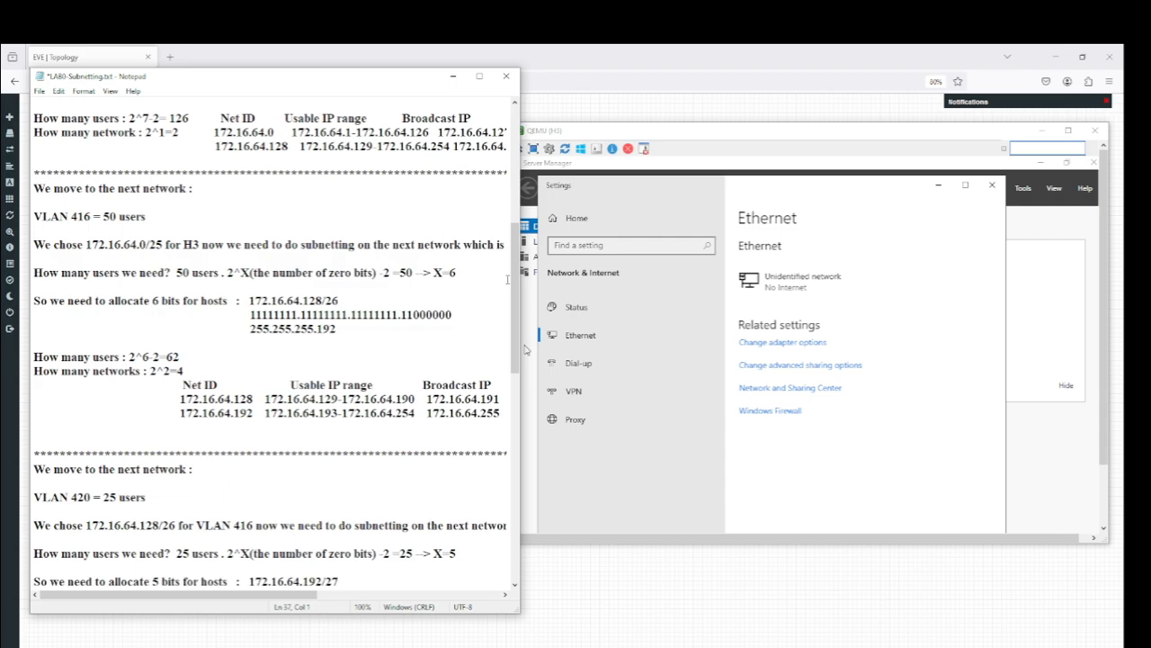
{"action": "scroll", "coordinate": [512, 284], "scroll_direction": "up", "scroll_amount": 2}
{"action": "scroll", "coordinate": [526, 349], "scroll_direction": "up", "scroll_amount": 4}
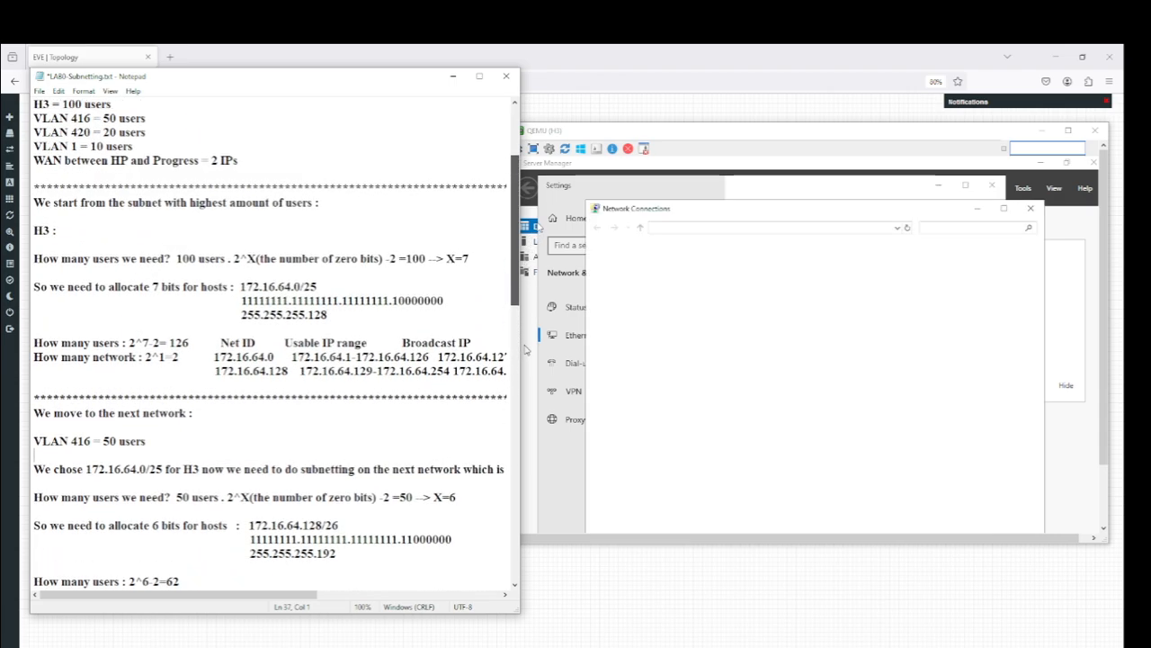
Step: Open the Internet Protocol Version 4 properties of H3's Ethernet adapter
{"action": "left_click", "coordinate": [637, 281]}
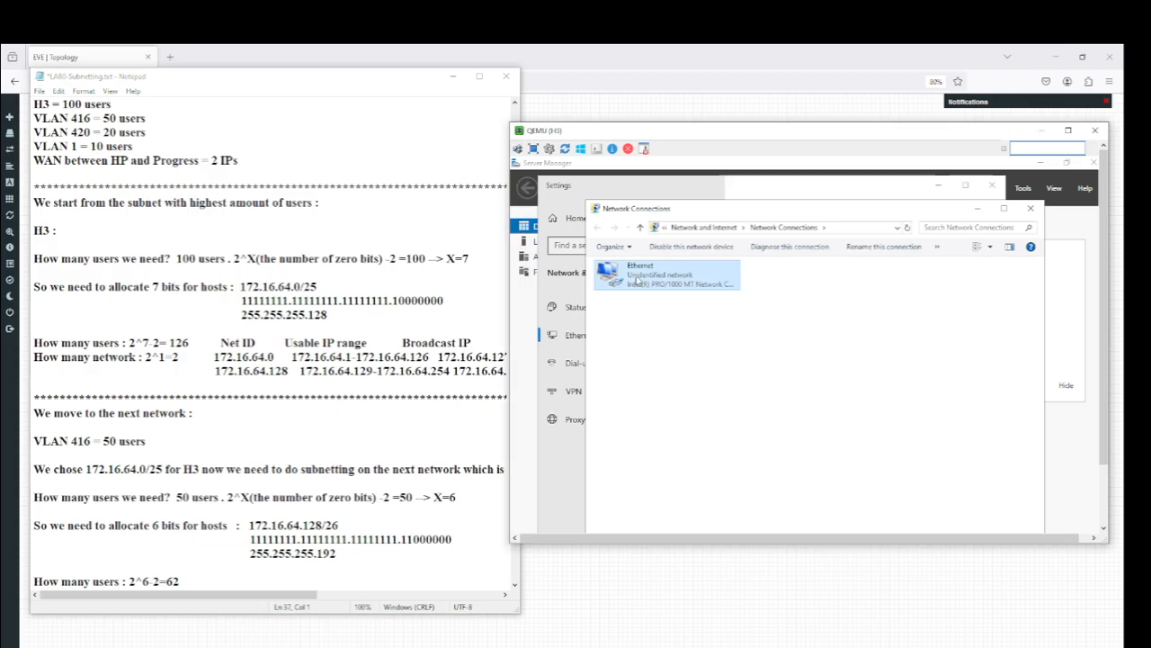
{"action": "double_click", "coordinate": [637, 281]}
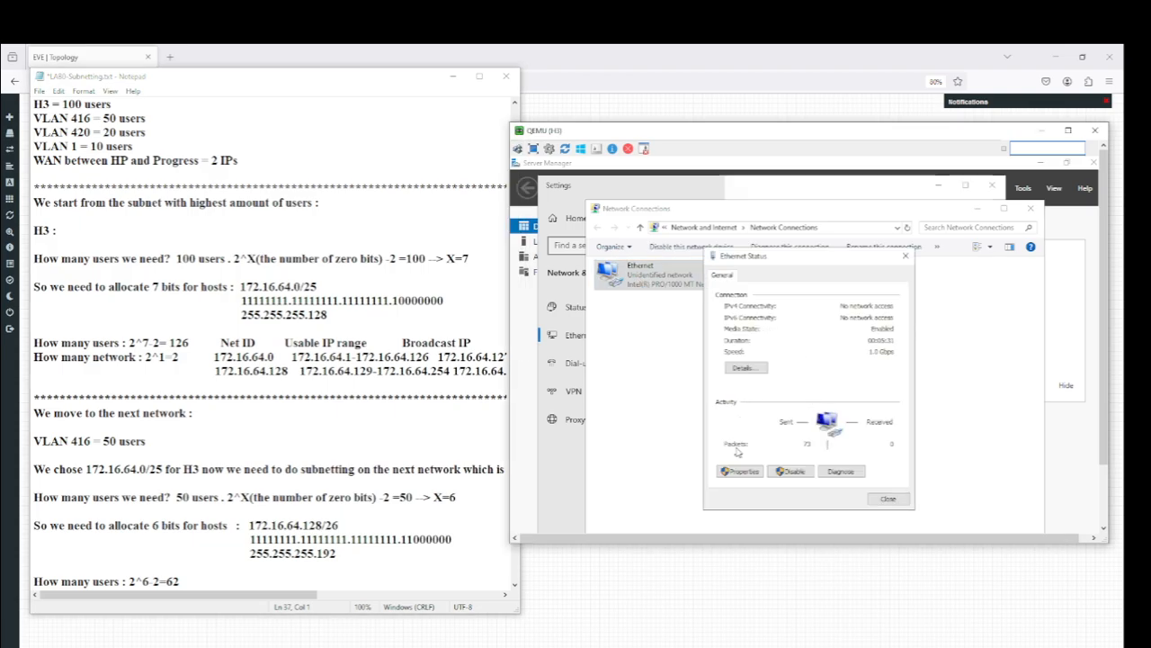
{"action": "left_click", "coordinate": [738, 471]}
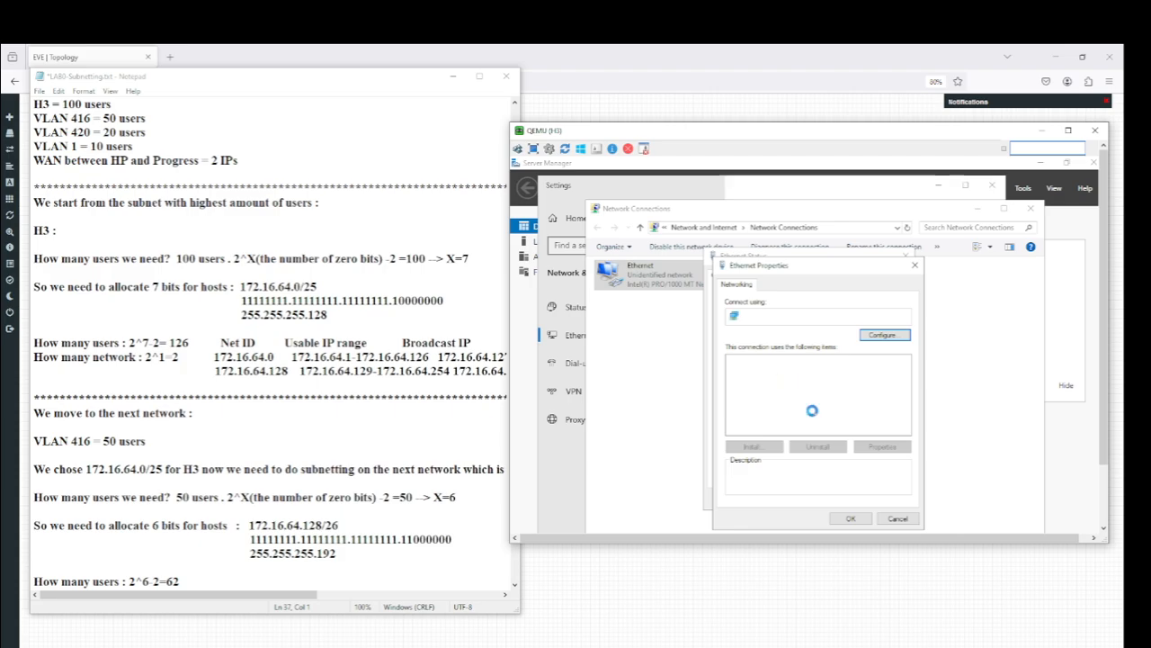
{"action": "double_click", "coordinate": [815, 392]}
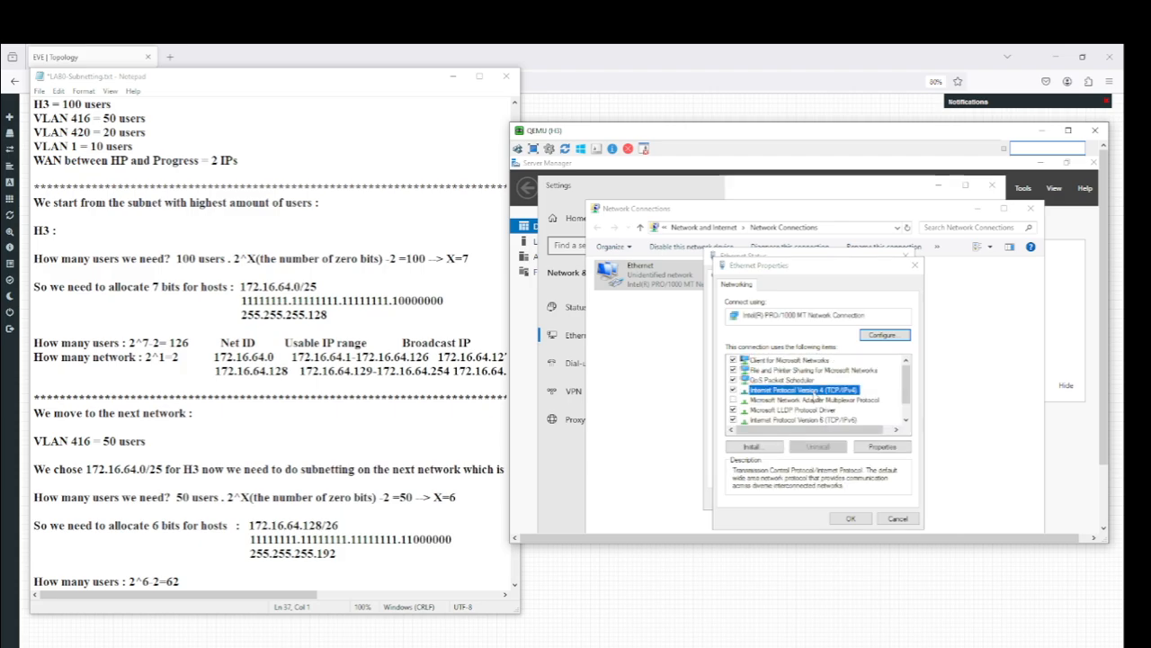
Step: Give H3's Ethernet adapter static IP 172.16.64.173, subnet mask 255.255.255.128 and default gateway 172.16.64.172, and close its status dialog
{"action": "left_click", "coordinate": [810, 394]}
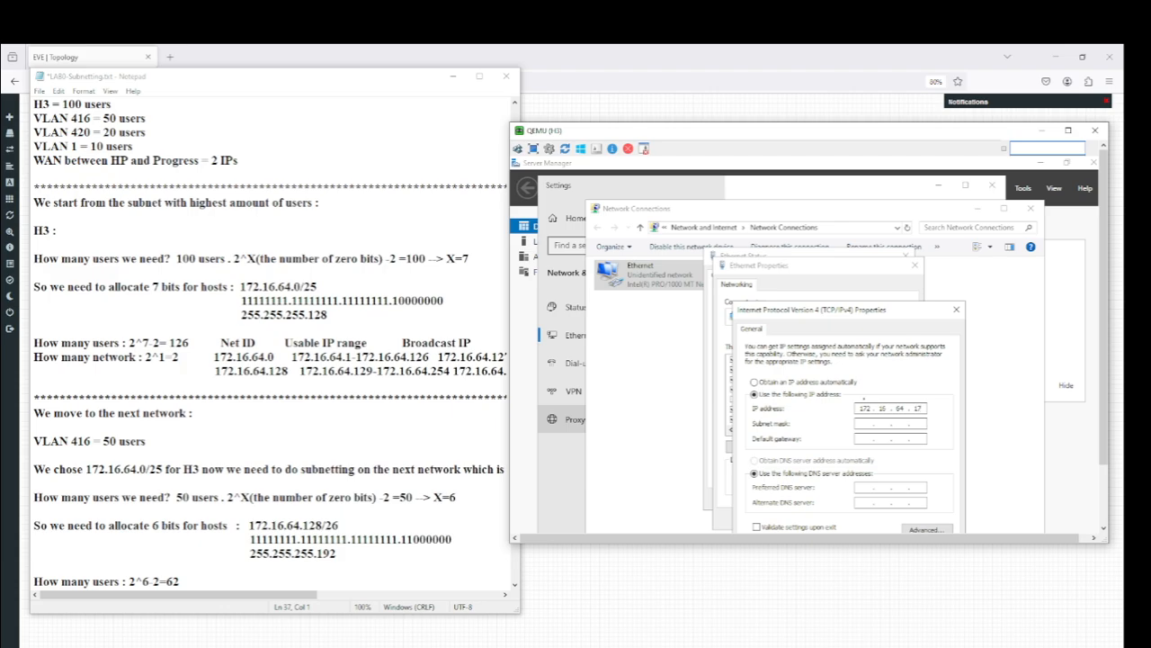
{"action": "key", "text": "Tab"}
{"action": "type", "text": "255 . 255 . 255 . 128"}
{"action": "left_click_drag", "start_coordinate": [815, 315], "coordinate": [799, 286]}
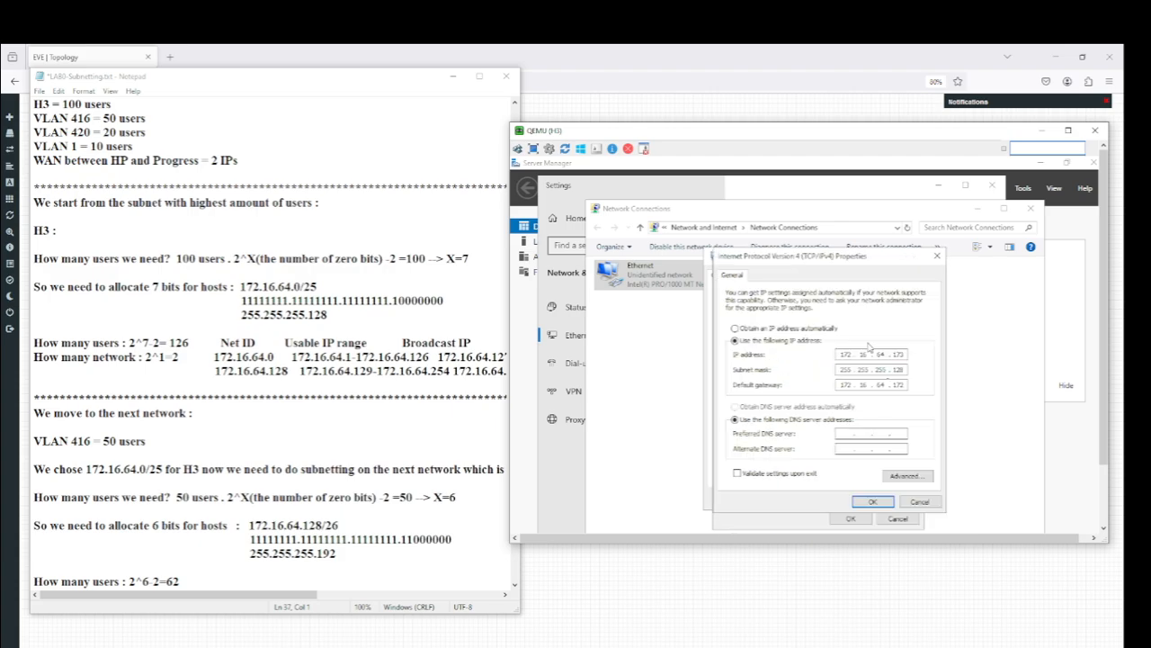
{"action": "left_click", "coordinate": [880, 508]}
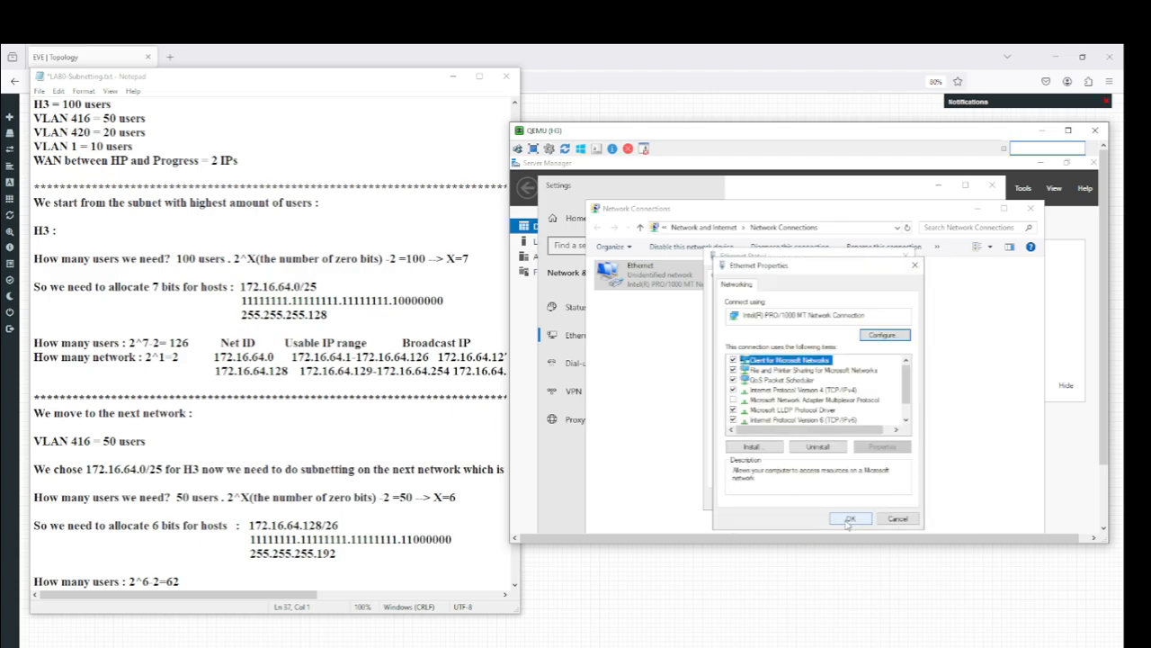
{"action": "left_click", "coordinate": [850, 519]}
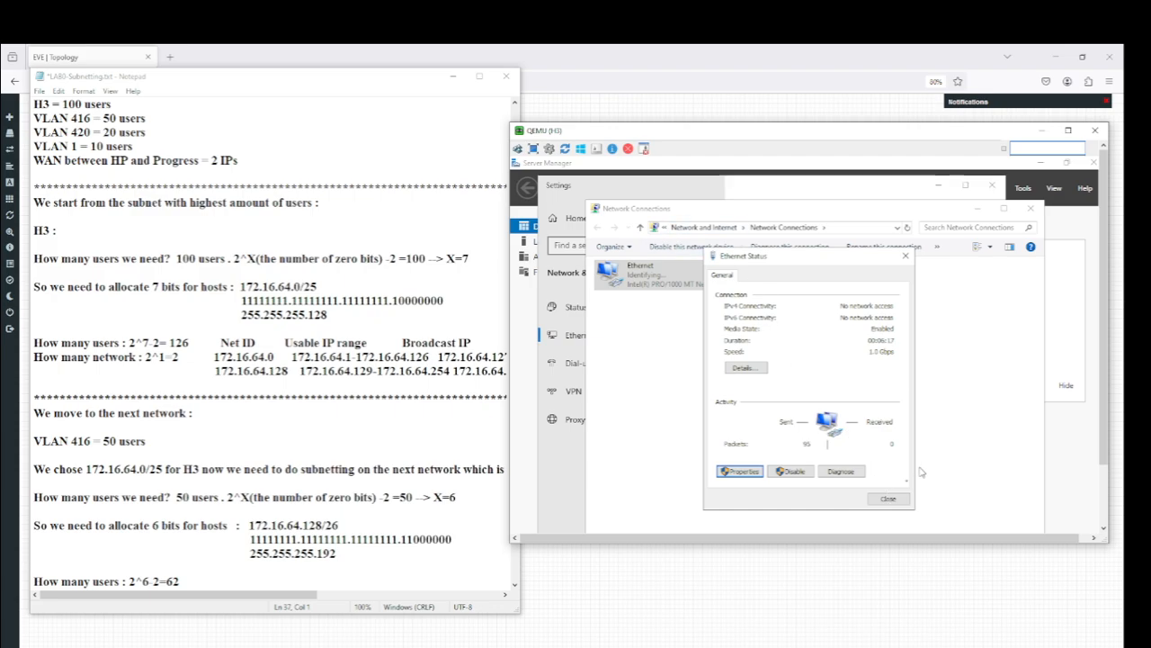
{"action": "left_click", "coordinate": [888, 499]}
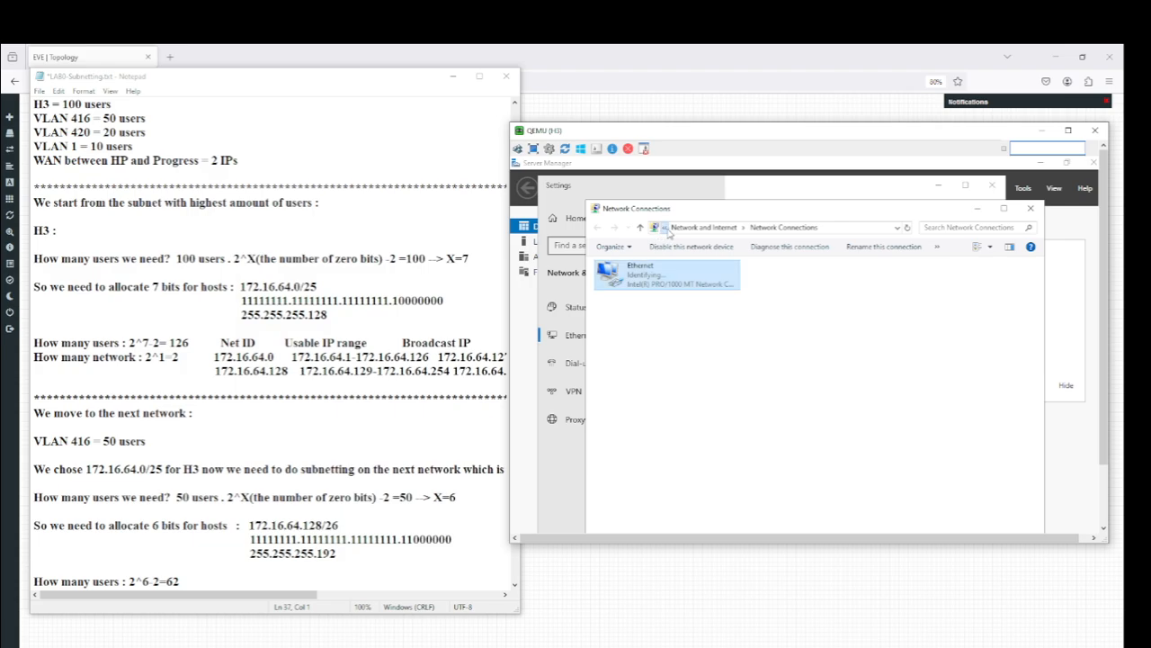
Step: Go from H3's Network Connections window to the Control Panel
{"action": "left_click", "coordinate": [743, 227]}
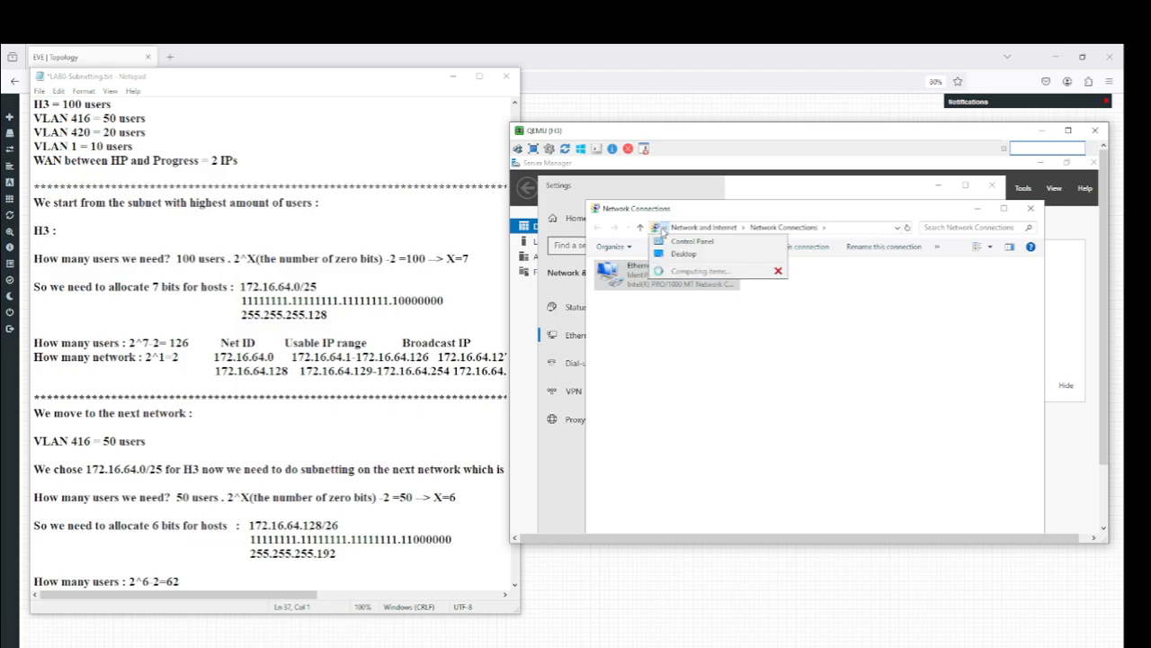
{"action": "left_click", "coordinate": [691, 278]}
{"action": "left_click", "coordinate": [665, 230]}
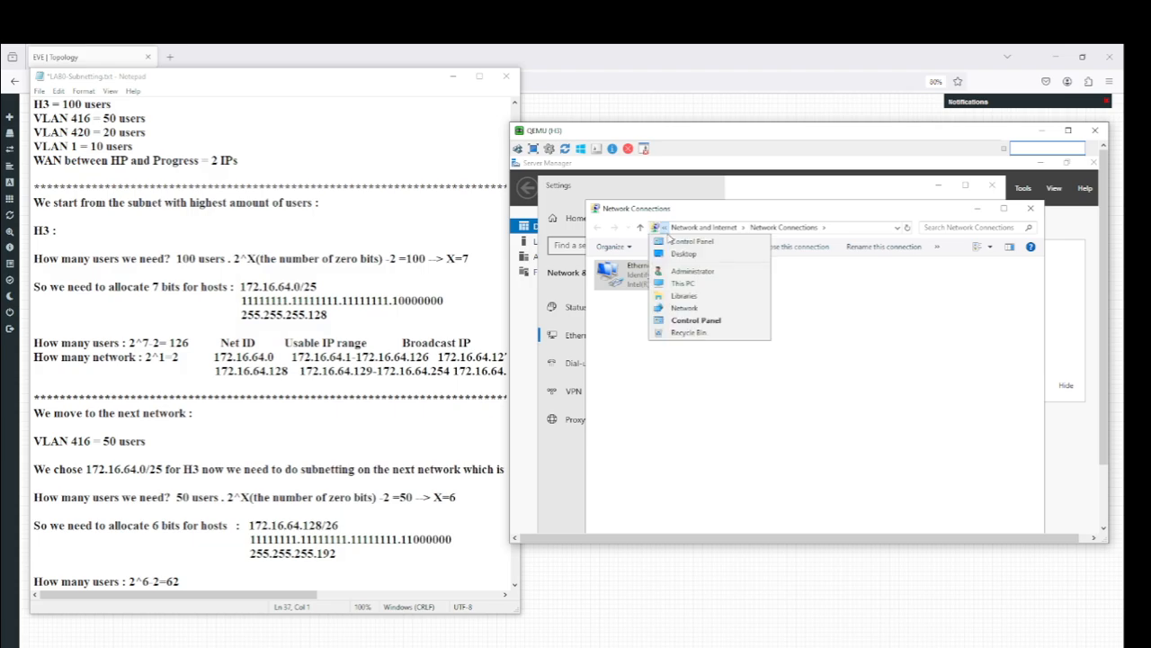
{"action": "left_click", "coordinate": [688, 321]}
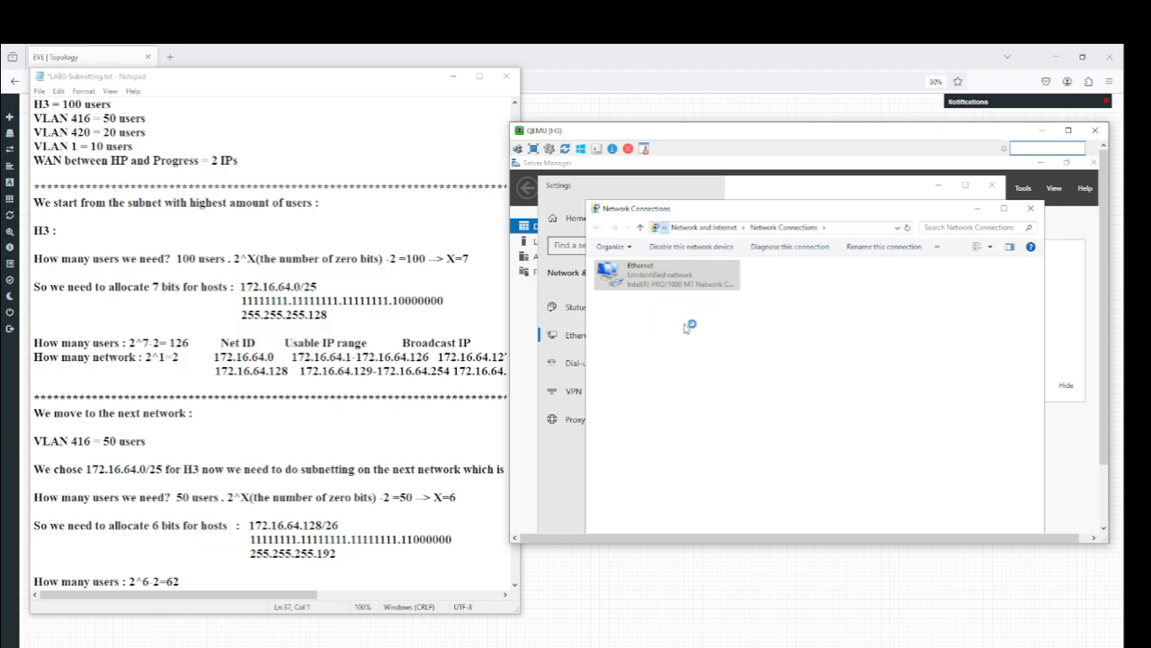
Step: Show the Control Panel items as large icons and open the Windows Defender Firewall settings for each network type
{"action": "left_click", "coordinate": [977, 258]}
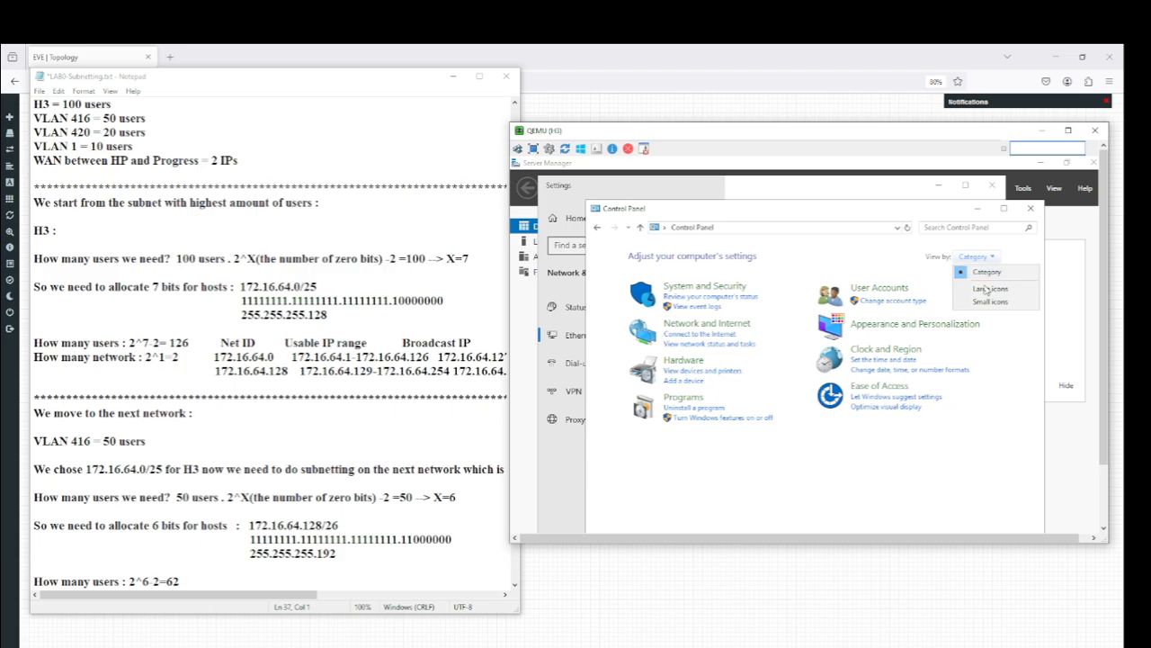
{"action": "left_click", "coordinate": [989, 286]}
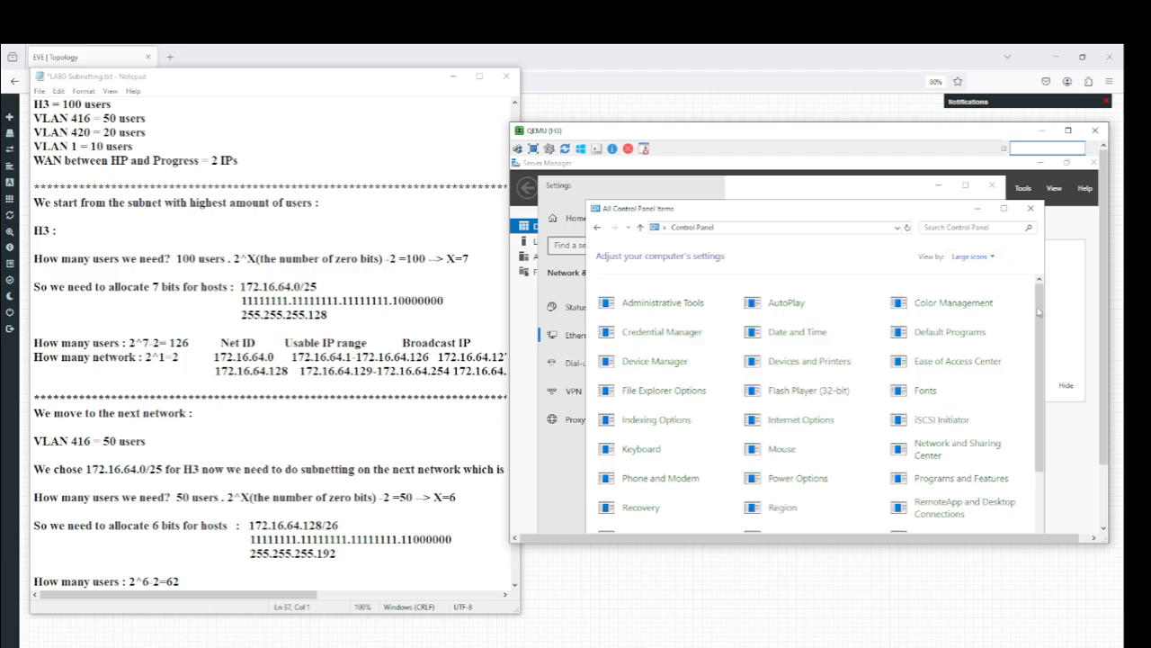
{"action": "scroll", "coordinate": [1036, 315], "scroll_direction": "down", "scroll_amount": 2}
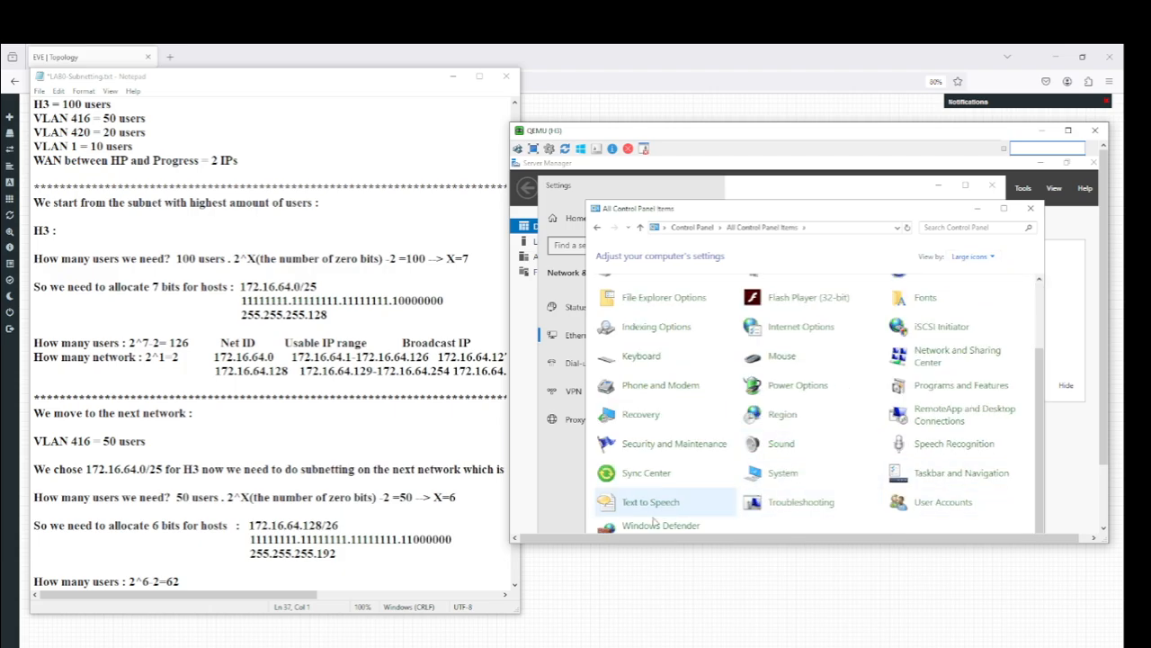
{"action": "left_click", "coordinate": [787, 298]}
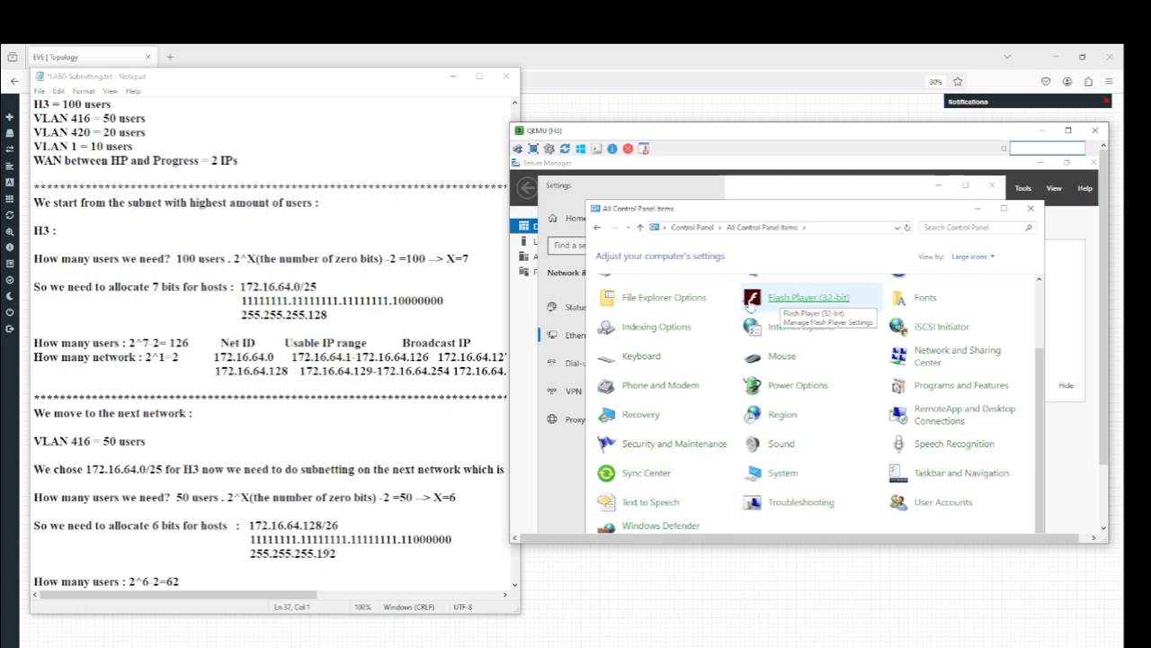
{"action": "left_click", "coordinate": [620, 326]}
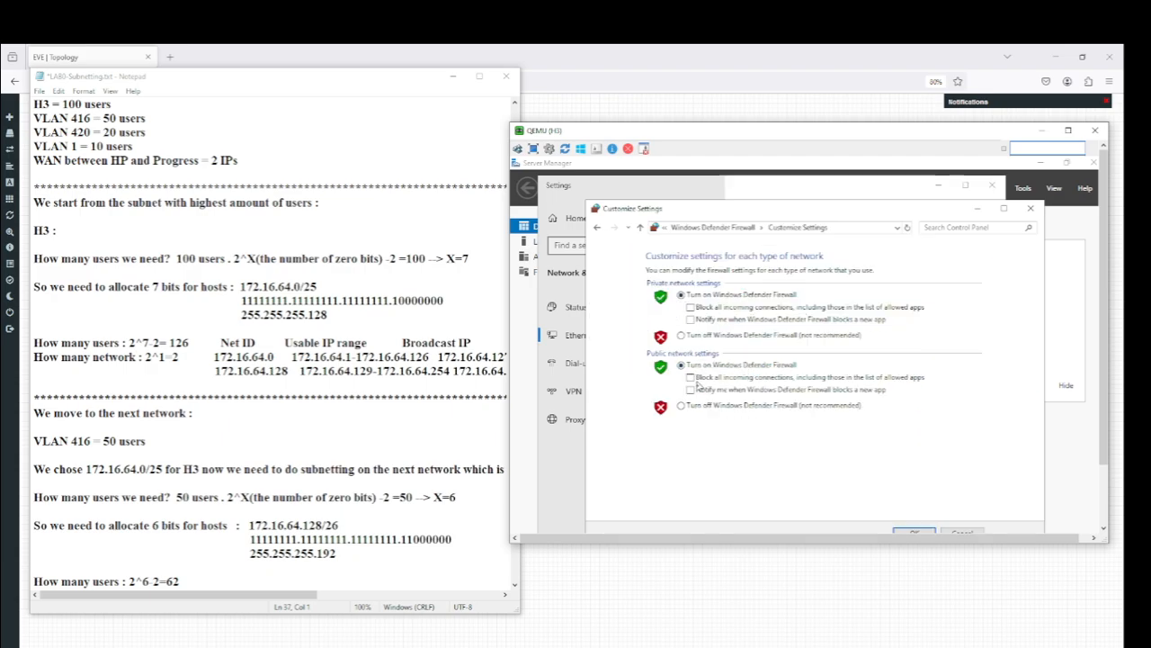
Step: Turn off Windows Defender Firewall for both private and public networks, and close the firewall, Settings and Server Manager windows
{"action": "left_click", "coordinate": [700, 404]}
{"action": "left_click", "coordinate": [706, 337]}
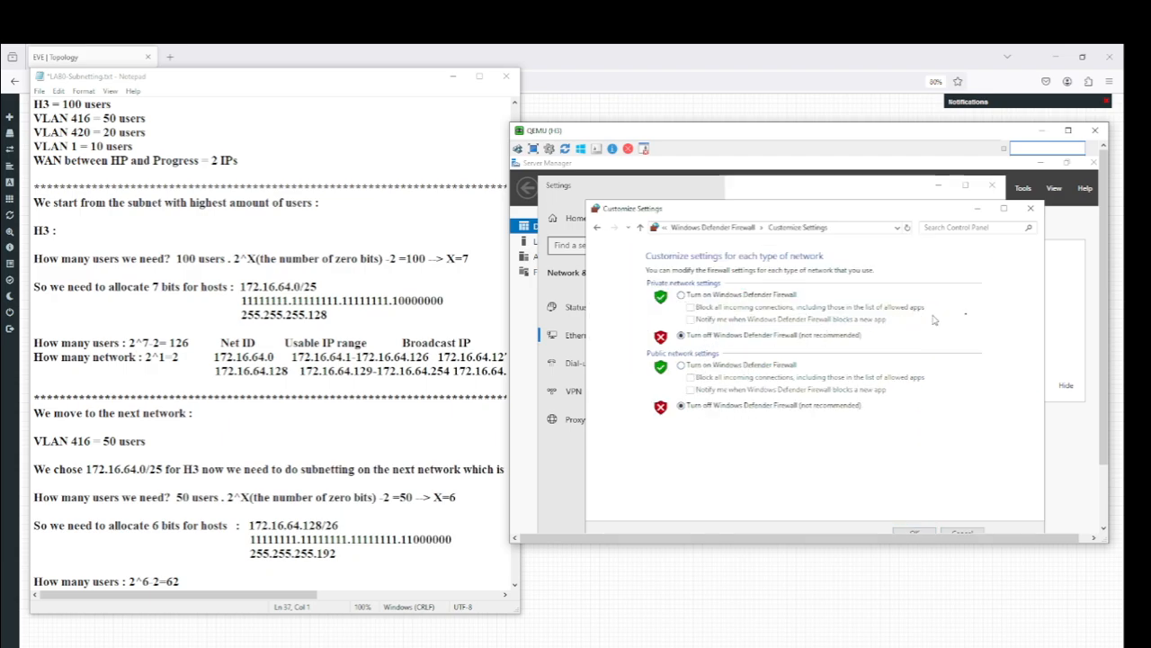
{"action": "left_click", "coordinate": [904, 531]}
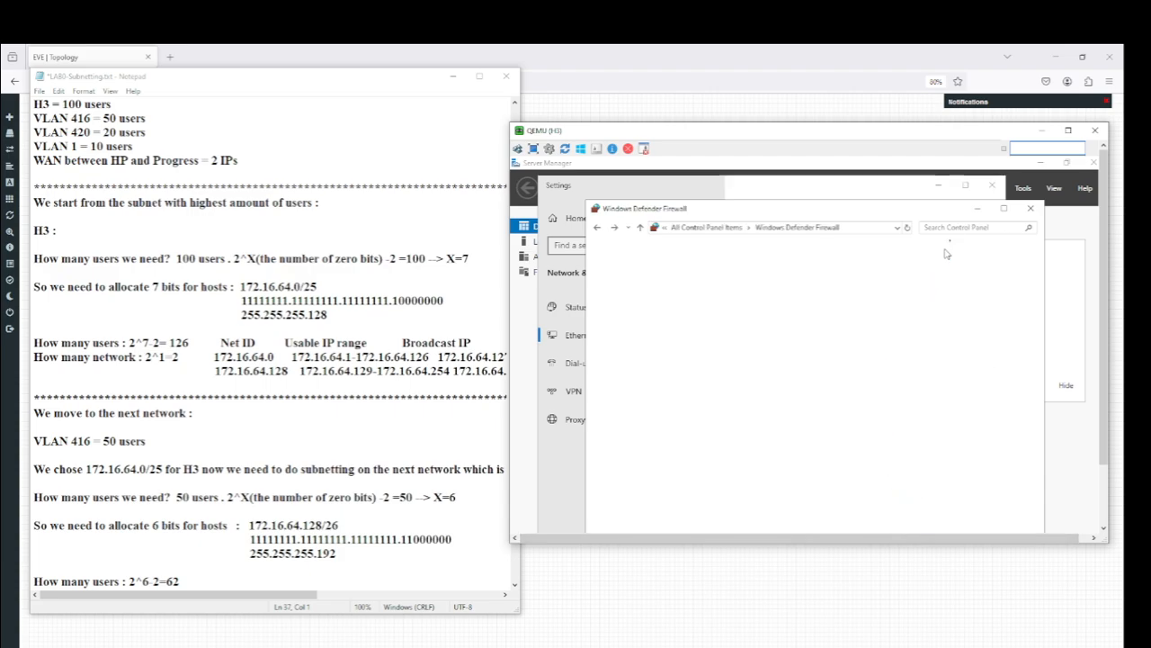
{"action": "left_click", "coordinate": [1029, 208]}
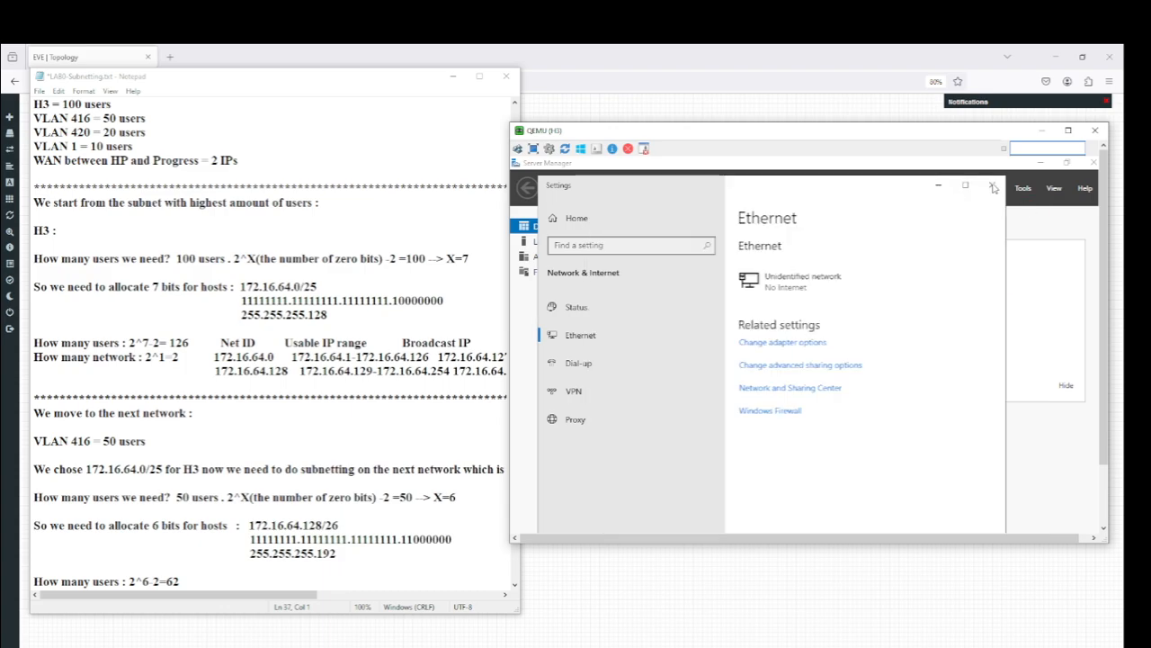
{"action": "left_click", "coordinate": [991, 186]}
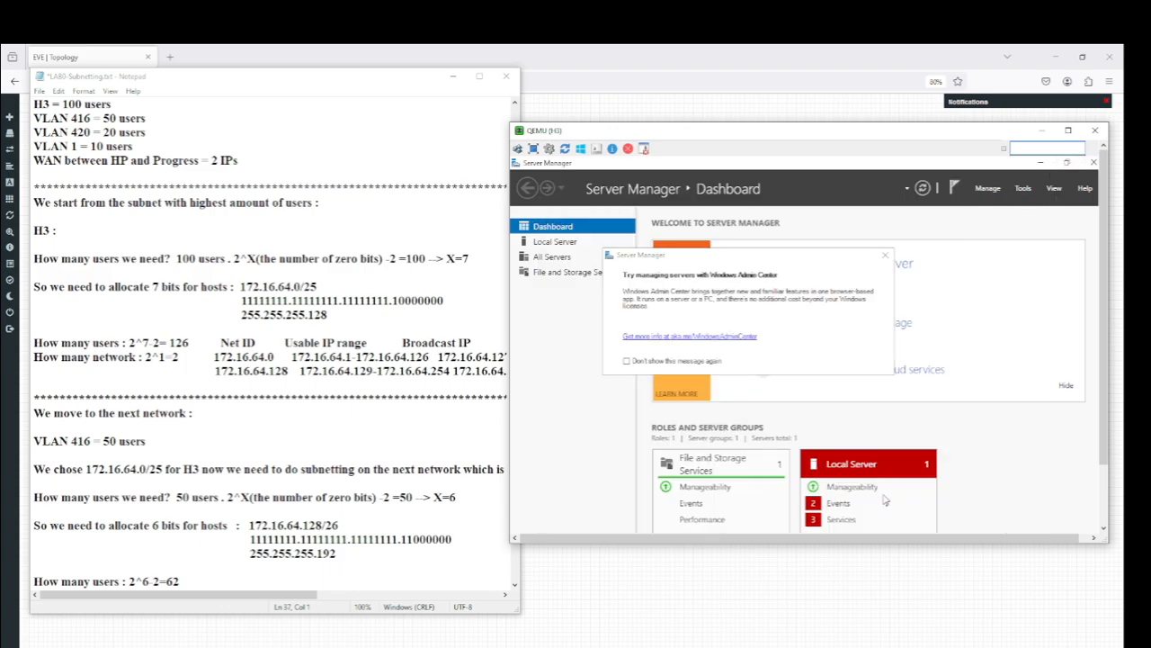
{"action": "left_click", "coordinate": [861, 456]}
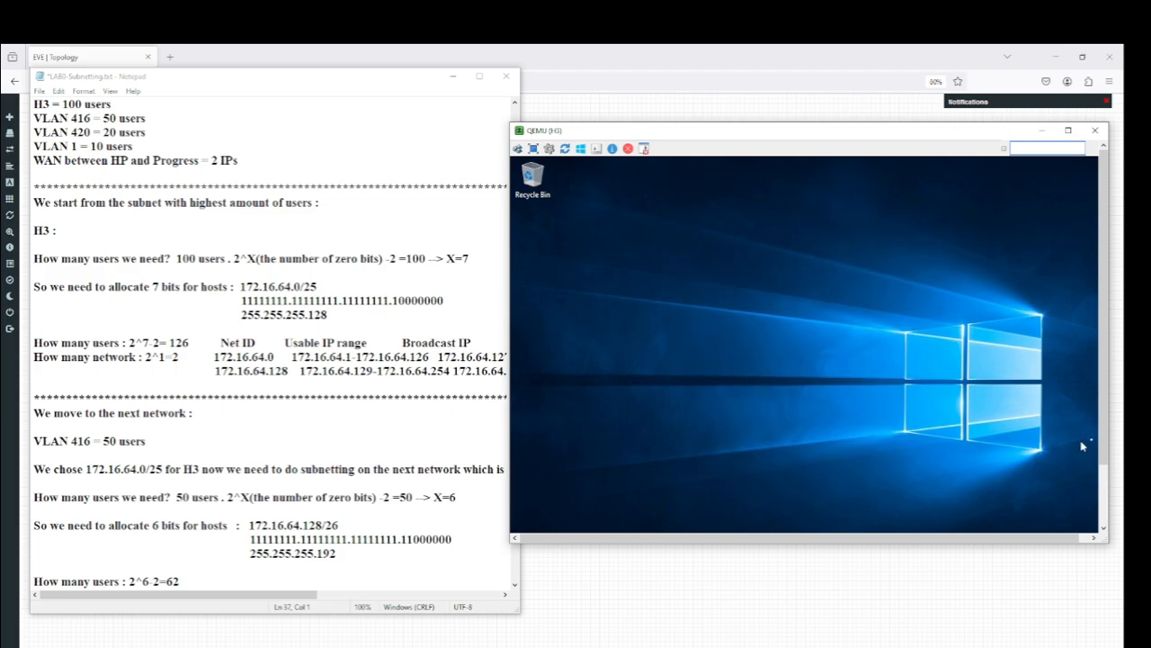
Step: Find cmd with H3's search and open its Command Prompt
{"action": "scroll", "coordinate": [1101, 441], "scroll_direction": "down", "scroll_amount": 3}
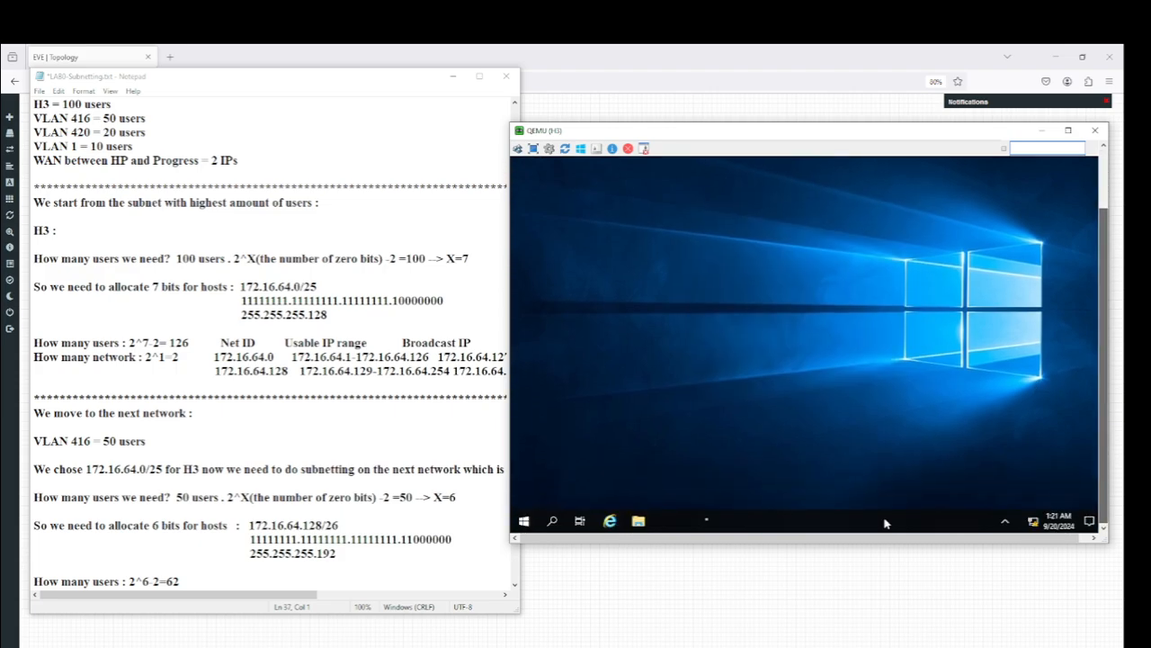
{"action": "left_click", "coordinate": [553, 521]}
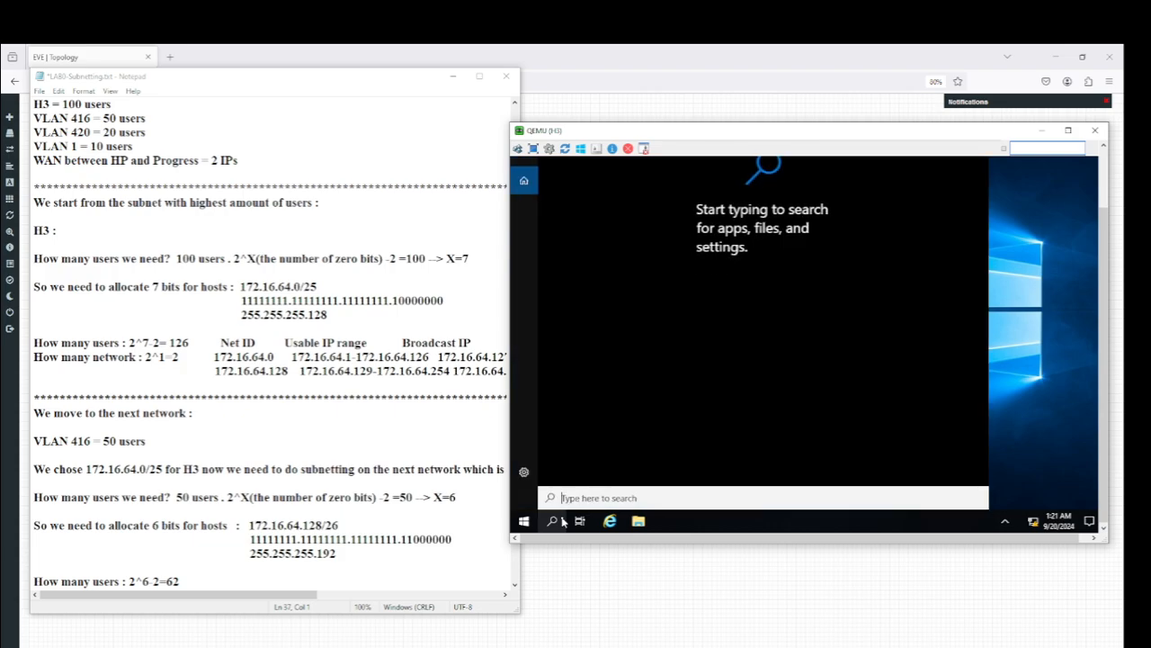
{"action": "type", "text": "cmd"}
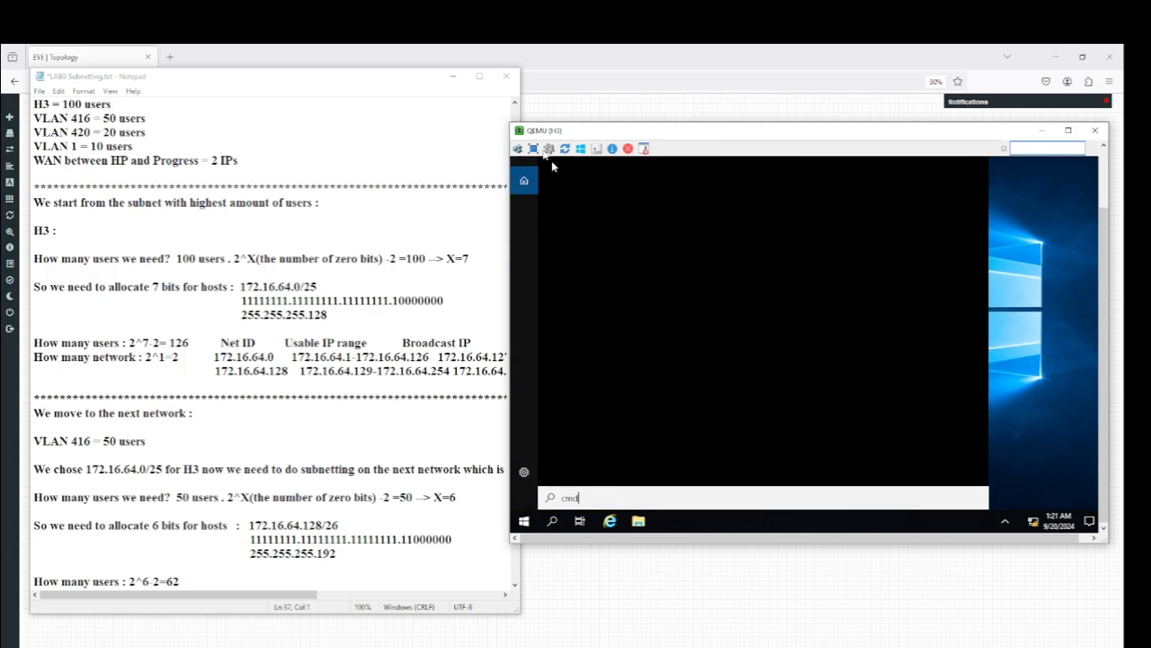
Step: Minimize the subnetting notes and place the PC-VLAN416 console beside the H3 console
{"action": "left_click", "coordinate": [453, 75]}
{"action": "left_click_drag", "start_coordinate": [598, 132], "coordinate": [624, 132]}
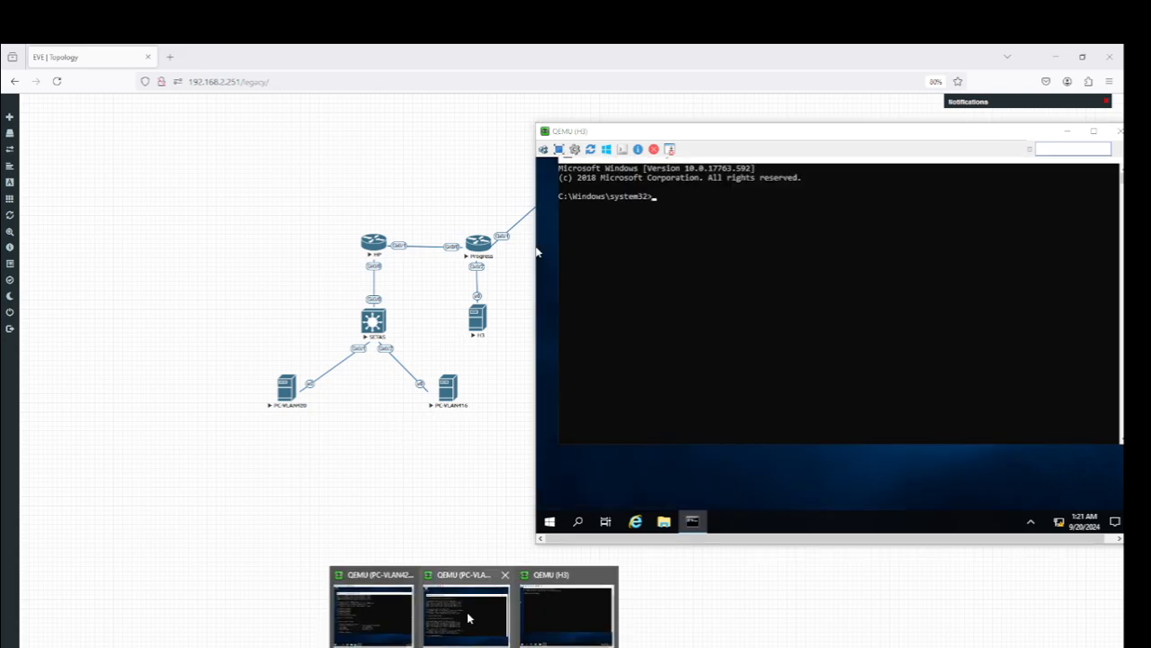
{"action": "left_click", "coordinate": [472, 619]}
{"action": "left_click_drag", "start_coordinate": [666, 115], "coordinate": [78, 133]}
{"action": "left_click_drag", "start_coordinate": [598, 135], "coordinate": [654, 135]}
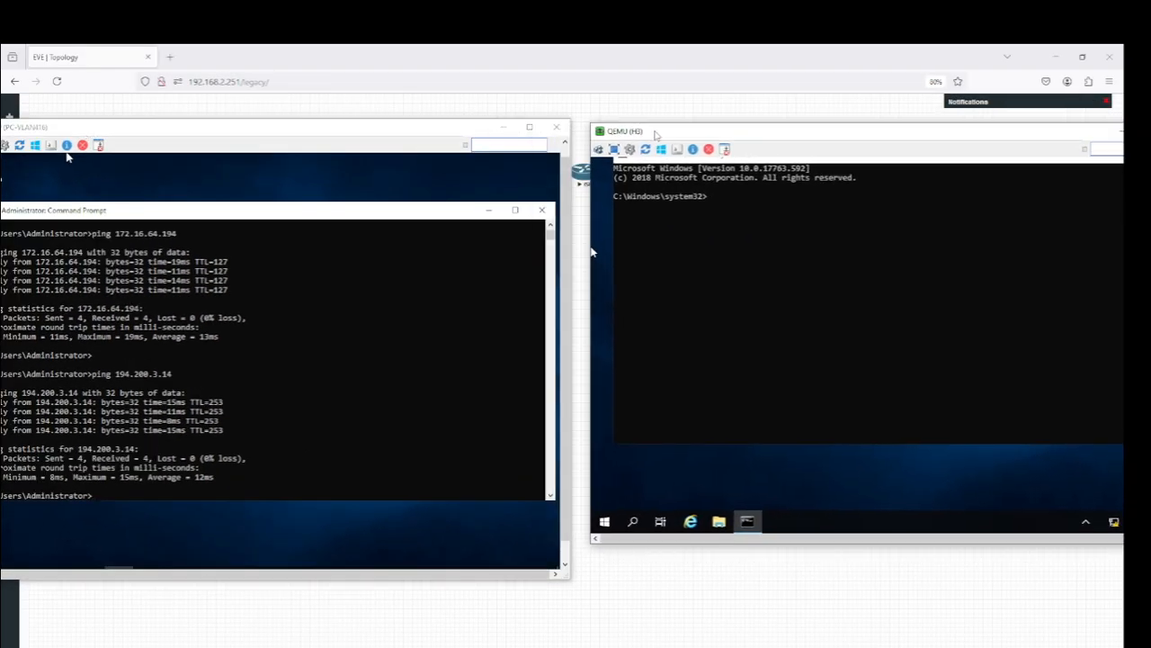
{"action": "left_click_drag", "start_coordinate": [388, 131], "coordinate": [433, 128]}
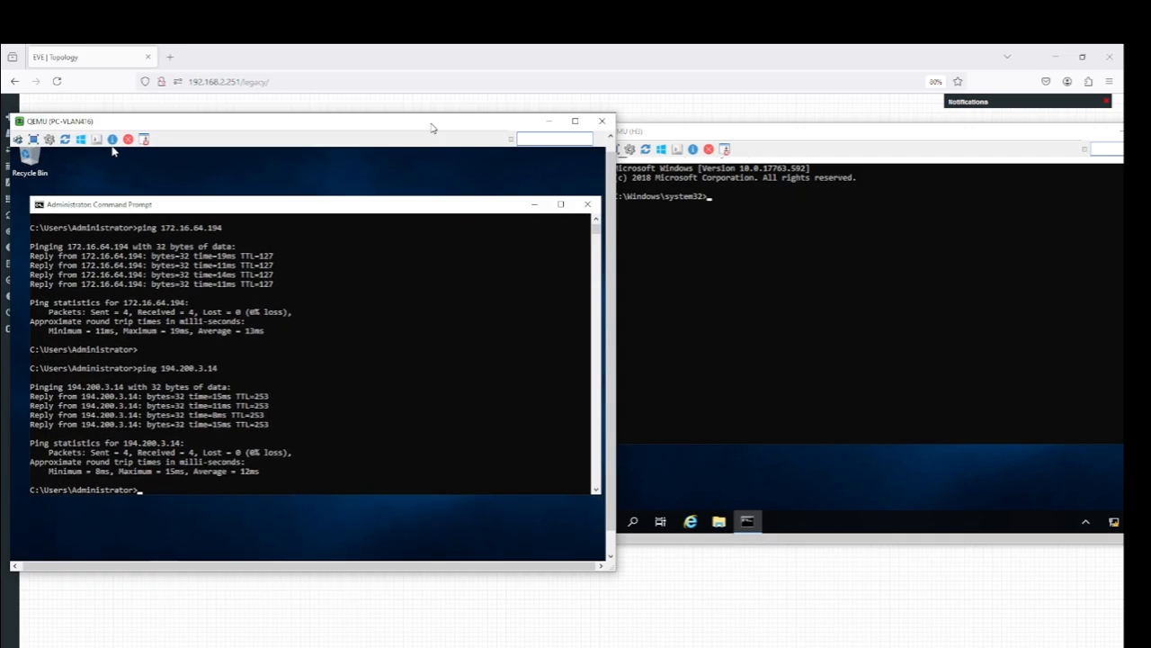
Step: Display PC-VLAN416's IP configuration with ipconfig
{"action": "left_click", "coordinate": [384, 314]}
{"action": "type", "text": "ipconfig"}
{"action": "key", "text": "Return"}
Step: Ping PC-VLAN416 at 172.16.64.130 from H3's Command Prompt, and shift the H3 console further into view
{"action": "left_click", "coordinate": [832, 262]}
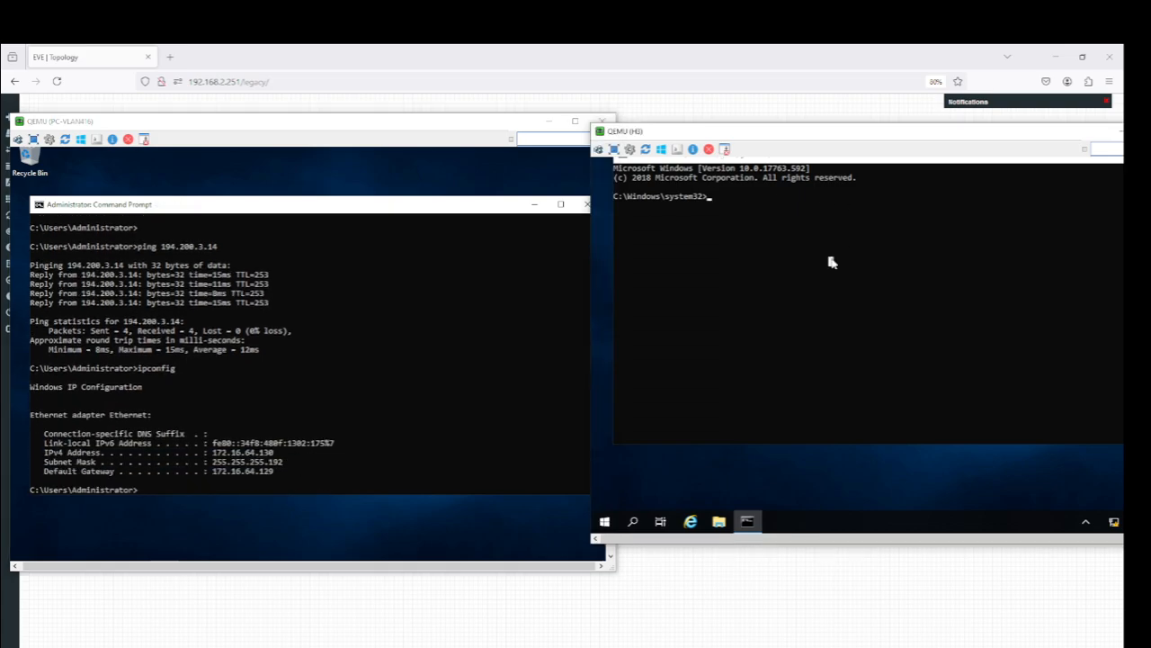
{"action": "type", "text": "ping 172.16.64.130"}
{"action": "key", "text": "Return"}
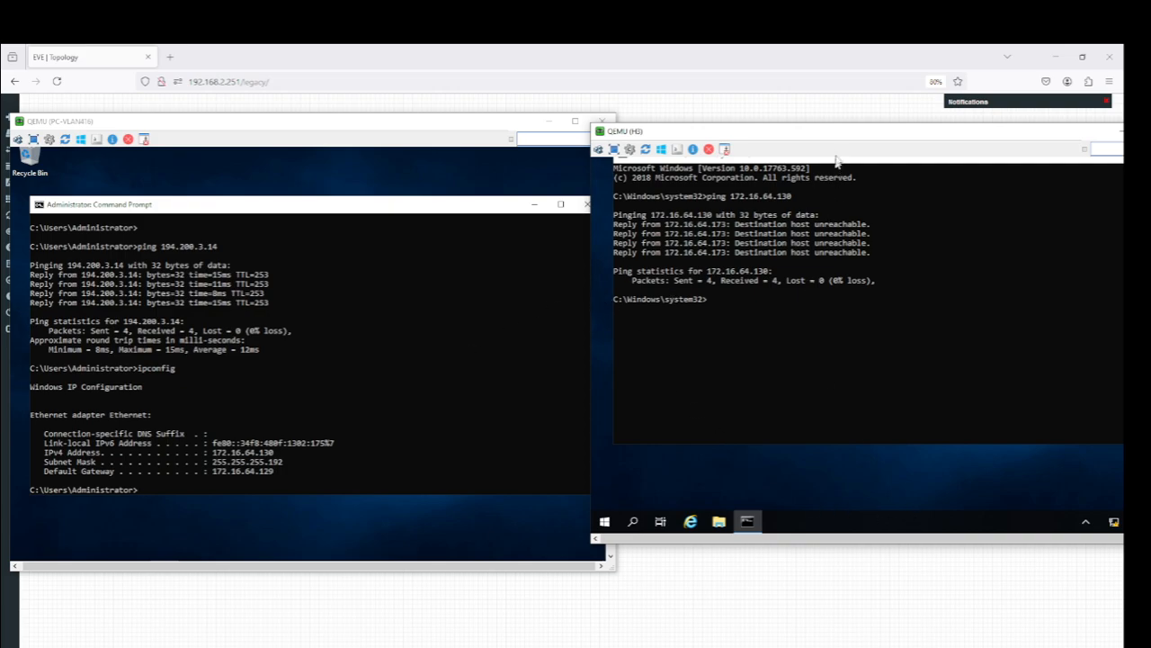
{"action": "left_click_drag", "start_coordinate": [833, 136], "coordinate": [784, 143]}
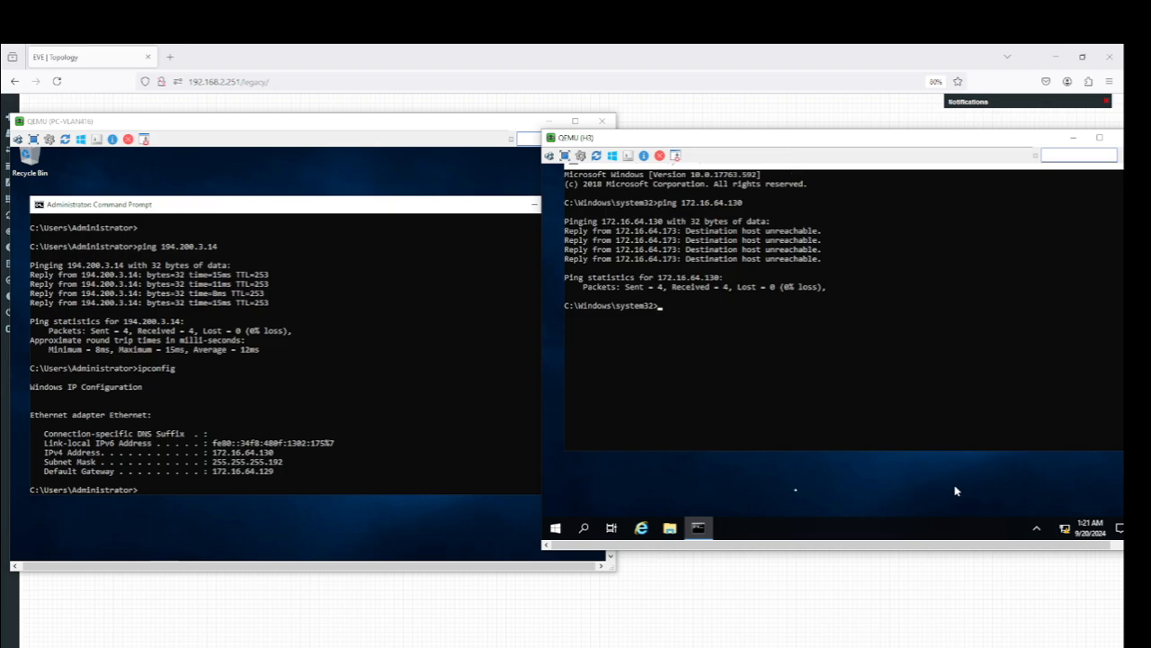
Step: With the LAB0-Subnetting notes shown alongside, run ipconfig on H3 and ping its default gateway 172.16.64.172
{"action": "left_click", "coordinate": [355, 647]}
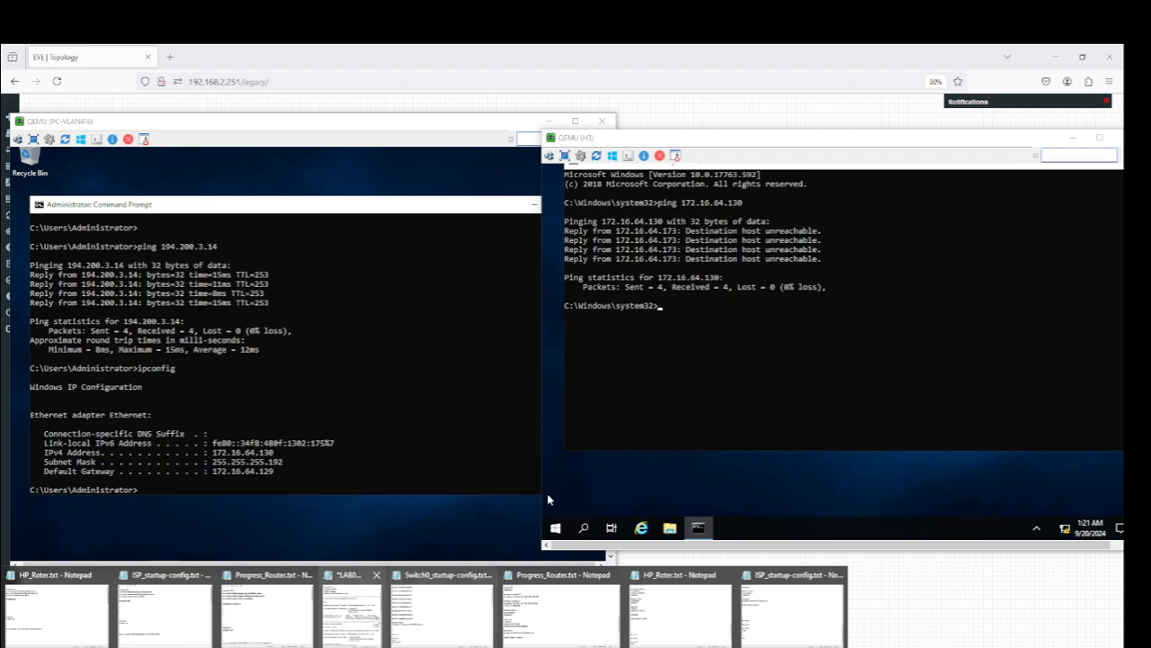
{"action": "left_click", "coordinate": [357, 618]}
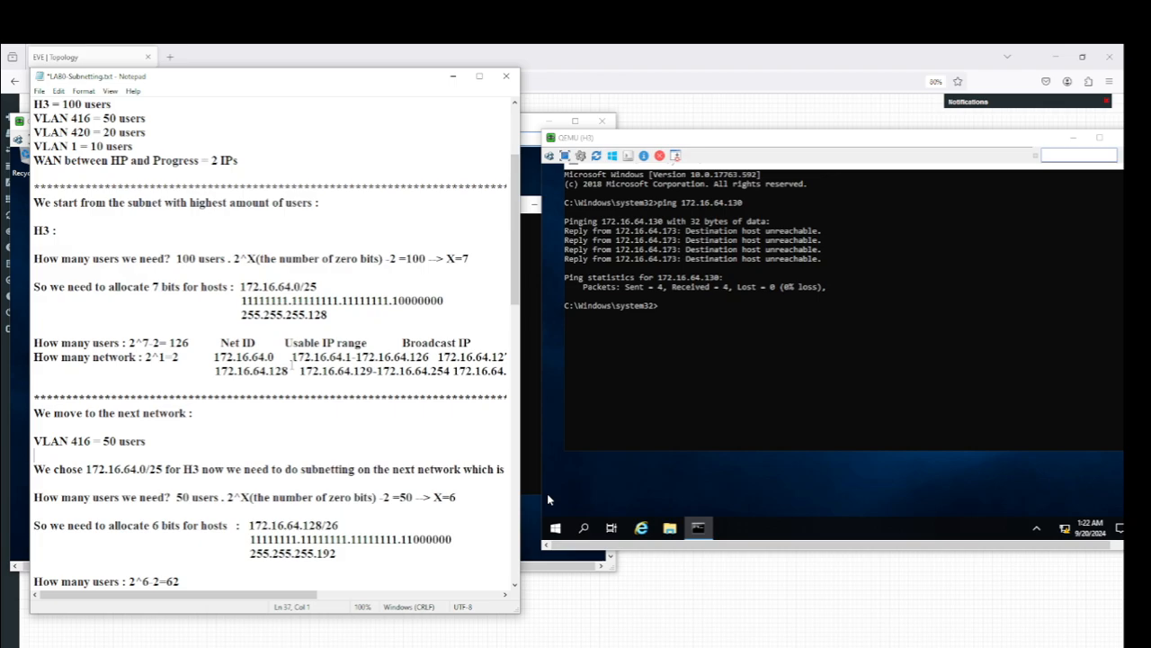
{"action": "left_click", "coordinate": [717, 371]}
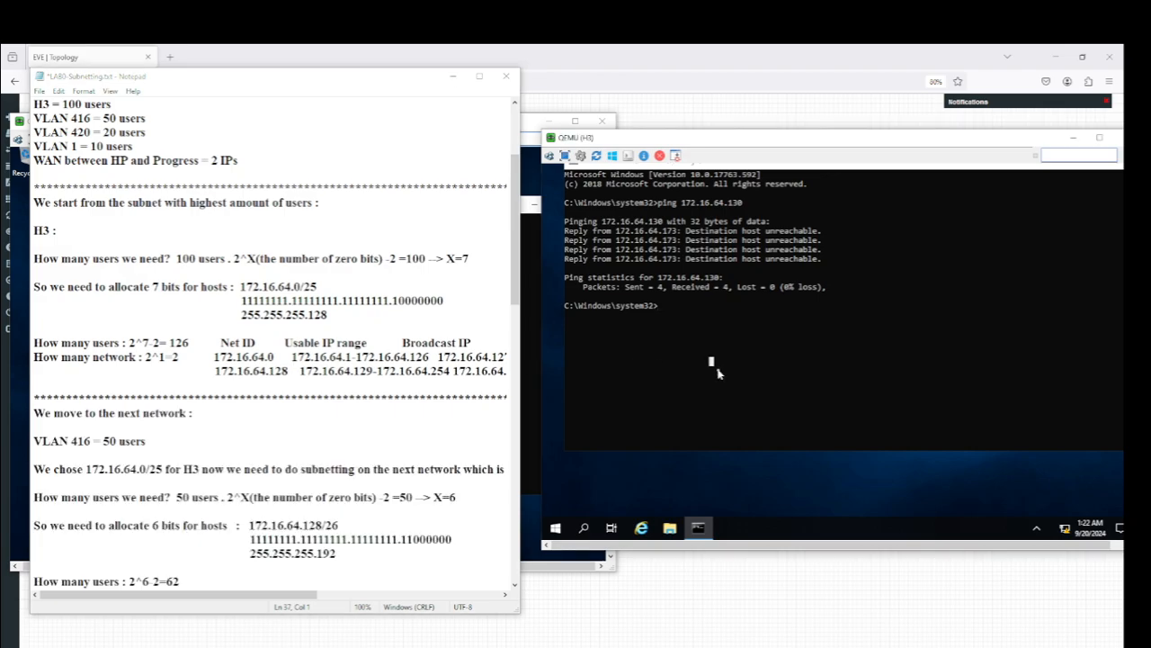
{"action": "type", "text": "ipconfig"}
{"action": "key", "text": "Return"}
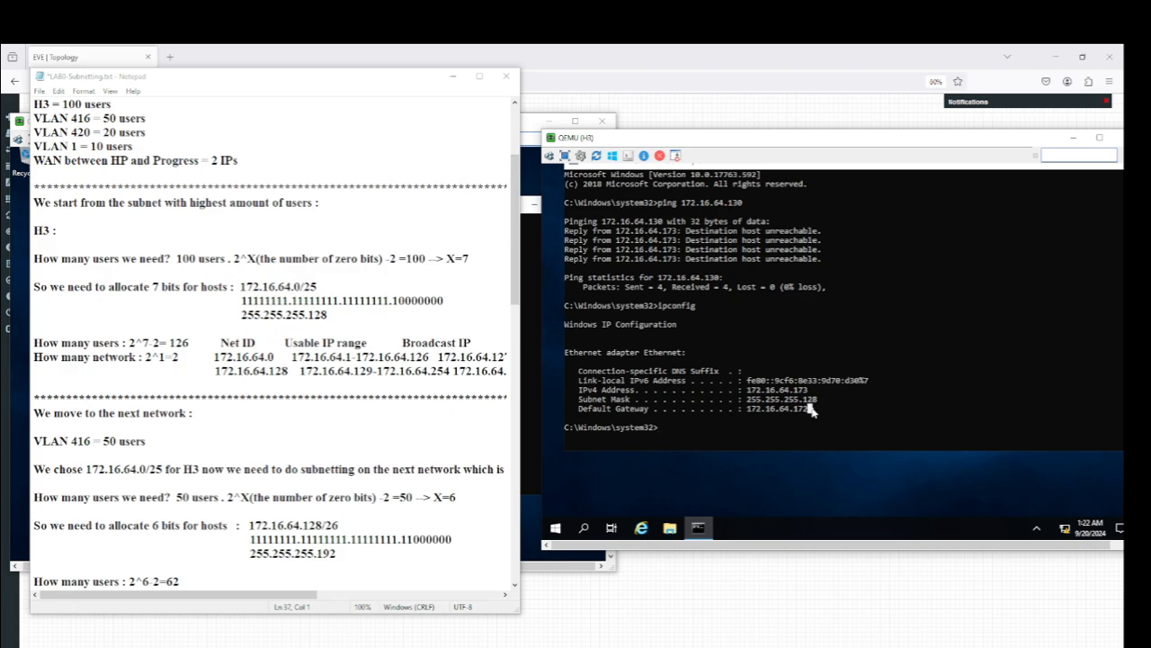
{"action": "key", "text": "Up"}
{"action": "key", "text": "Up"}
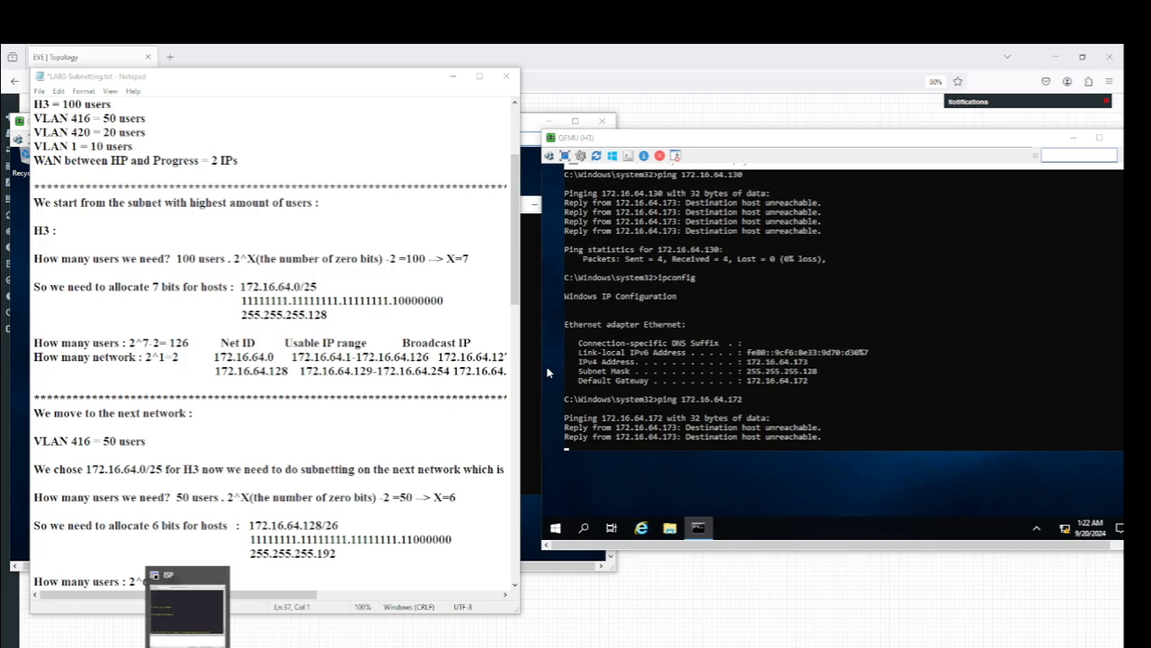
Step: Check the EVE topology, switch to the Progress router's console session and enter privileged EXEC mode
{"action": "left_click", "coordinate": [187, 645]}
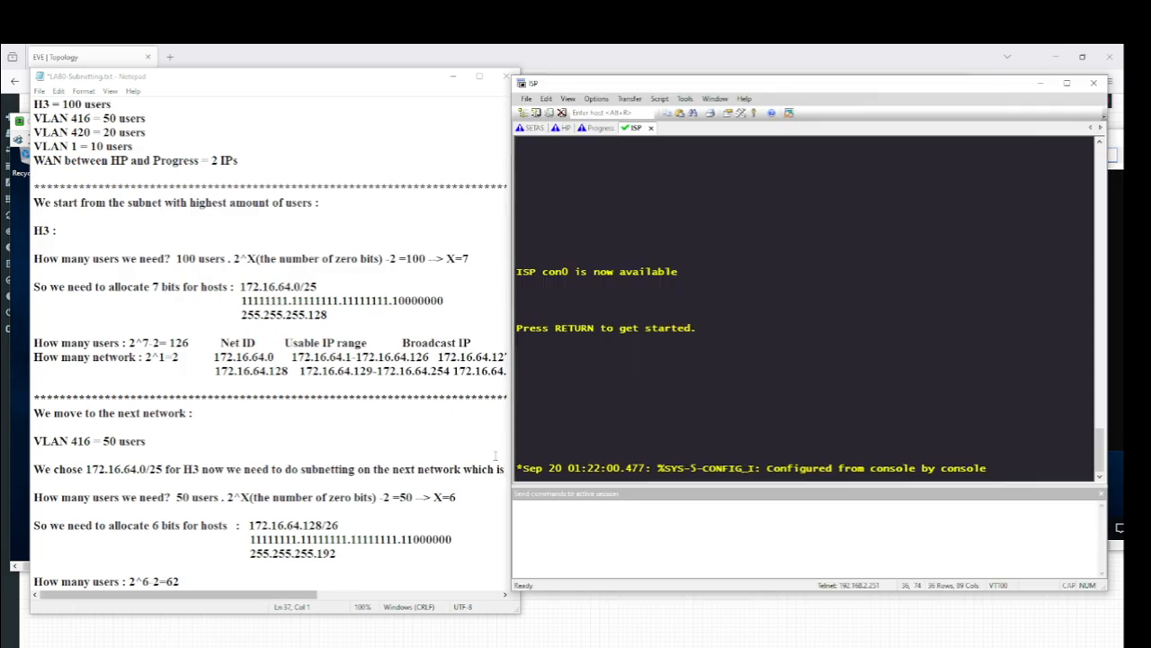
{"action": "left_click", "coordinate": [553, 52]}
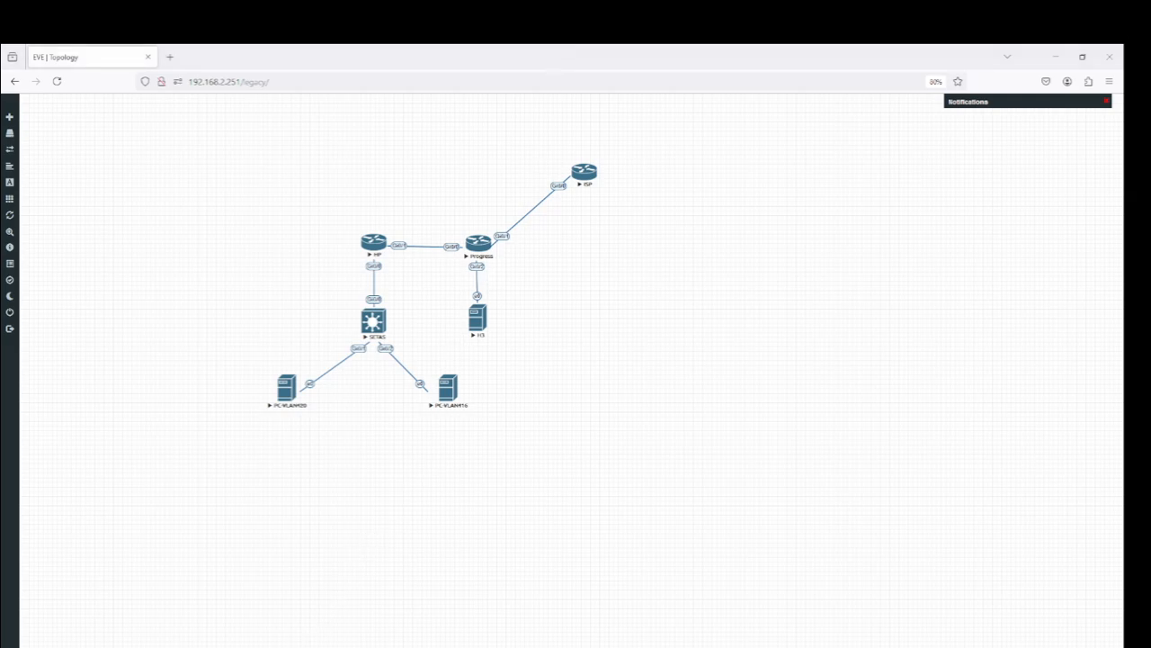
{"action": "key", "text": "alt+Tab"}
{"action": "left_click", "coordinate": [603, 130]}
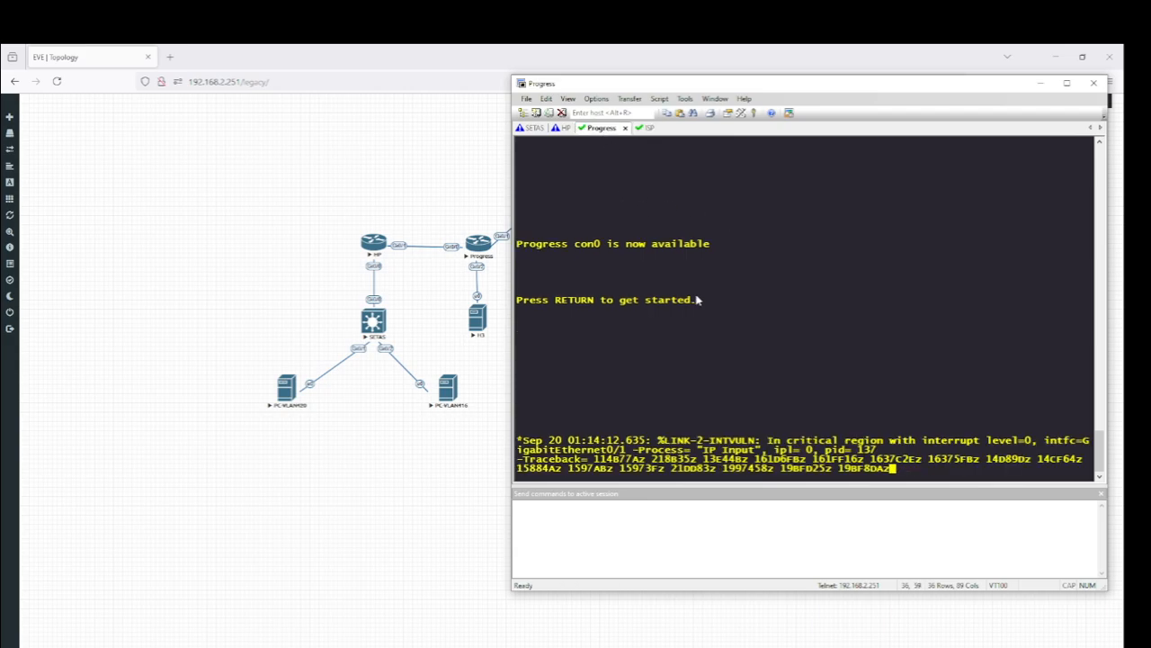
{"action": "key", "text": "Return"}
{"action": "key", "text": "Return"}
{"action": "key", "text": "Return"}
{"action": "key", "text": "Return"}
{"action": "key", "text": "Return"}
{"action": "key", "text": "Return"}
{"action": "key", "text": "Return"}
{"action": "key", "text": "Return"}
{"action": "key", "text": "Return"}
{"action": "key", "text": "Return"}
{"action": "key", "text": "Return"}
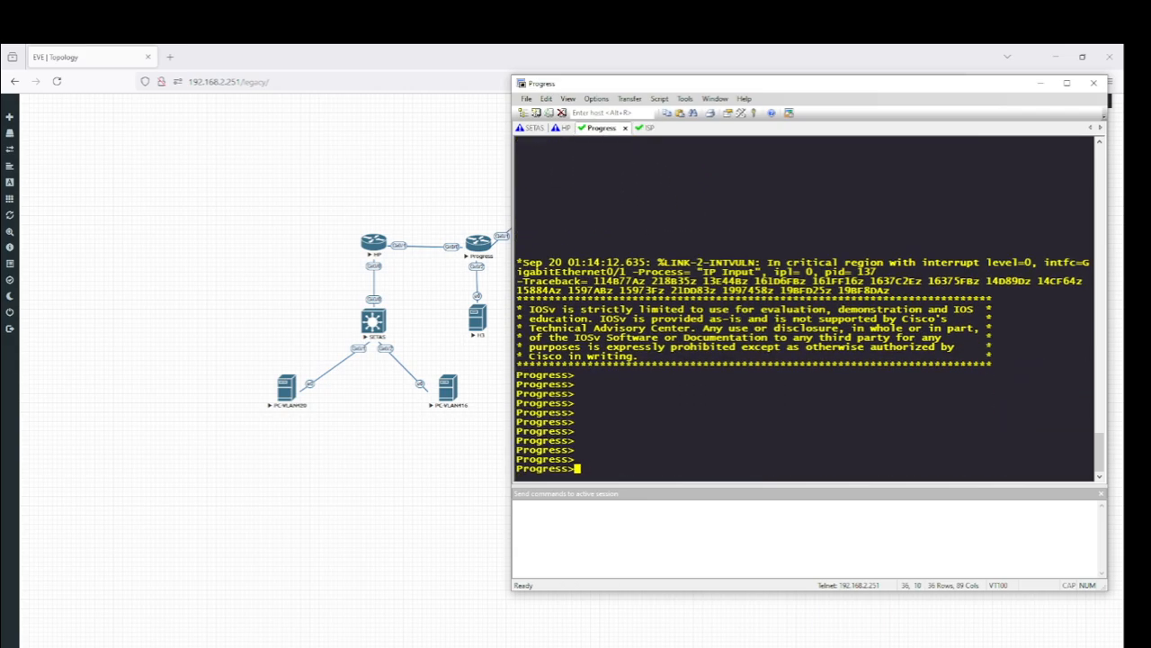
{"action": "type", "text": "en"}
{"action": "key", "text": "Return"}
{"action": "key", "text": "Return"}
{"action": "key", "text": "Return"}
{"action": "key", "text": "Return"}
{"action": "key", "text": "Return"}
Step: List the brief IP interface status on Progress with sh ip int b and check GigabitEthernet0/2
{"action": "type", "text": "sh ip "}
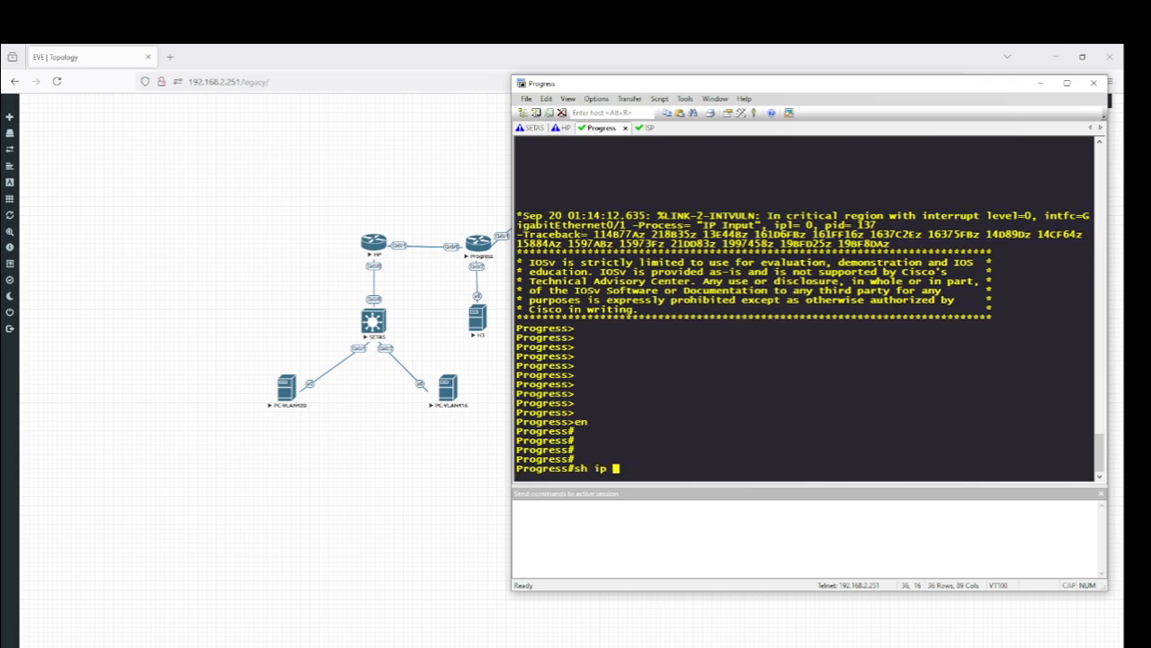
{"action": "type", "text": "int b"}
{"action": "key", "text": "Return"}
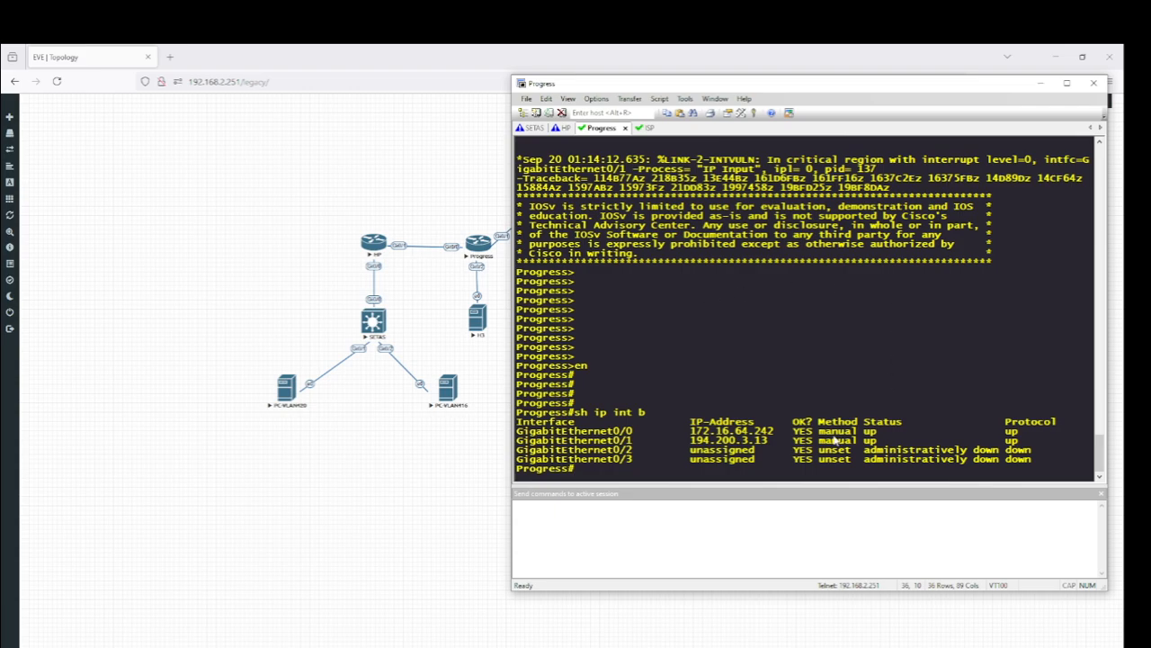
{"action": "left_click_drag", "start_coordinate": [576, 450], "coordinate": [629, 441]}
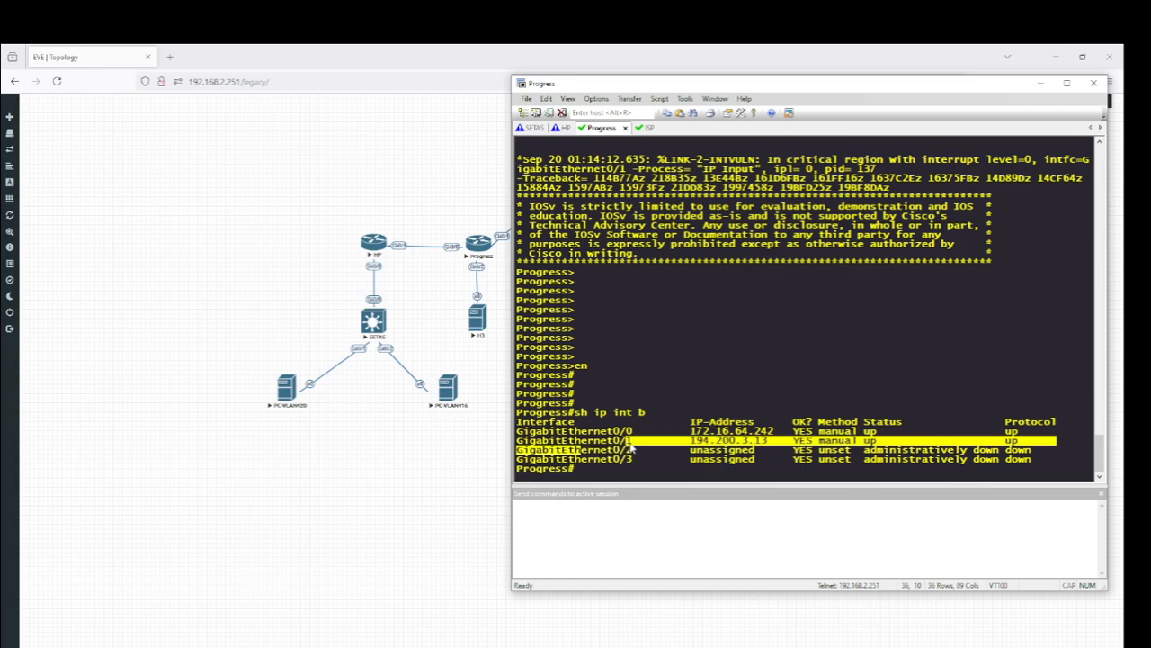
{"action": "left_click", "coordinate": [626, 452]}
Step: Enter global configuration mode on Progress and open interface GigabitEthernet 0/2 for configuration
{"action": "type", "text": "conf t"}
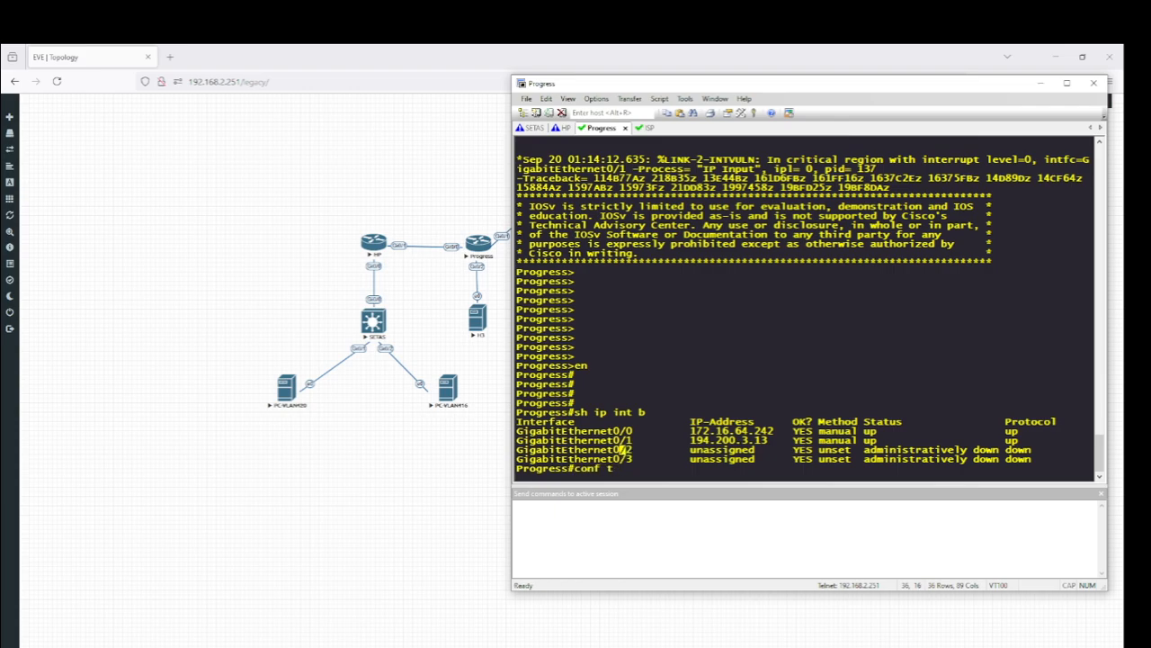
{"action": "key", "text": "Return"}
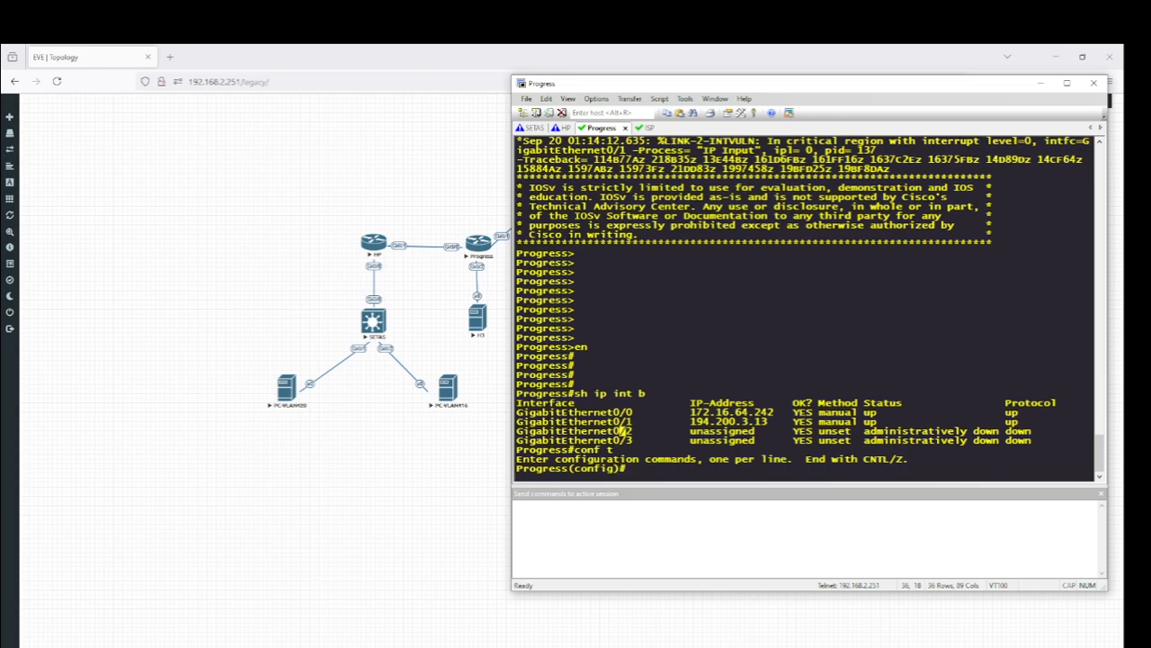
{"action": "type", "text": "int gi"}
{"action": "key", "text": "Tab"}
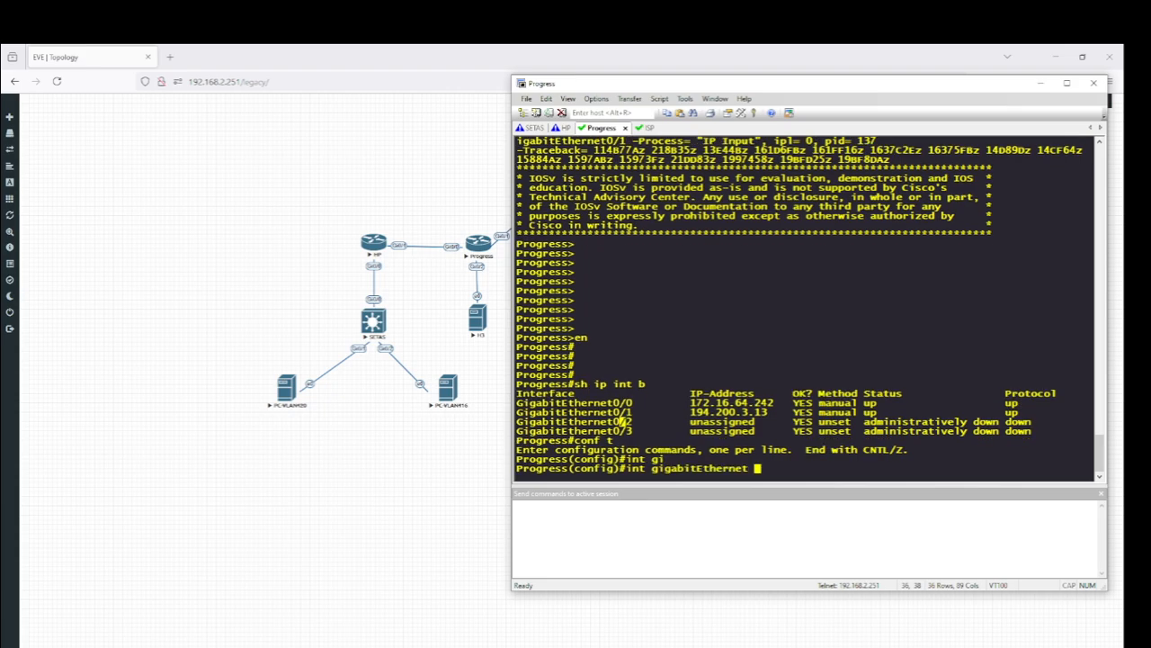
{"action": "type", "text": "0/2"}
{"action": "key", "text": "Return"}
Step: With the LAB0-Subnetting notes shown alongside, try assigning 172.16.64.172 255.255.255.128 to GigabitEthernet 0/2, and return to privileged EXEC mode
{"action": "type", "text": "ipadd"}
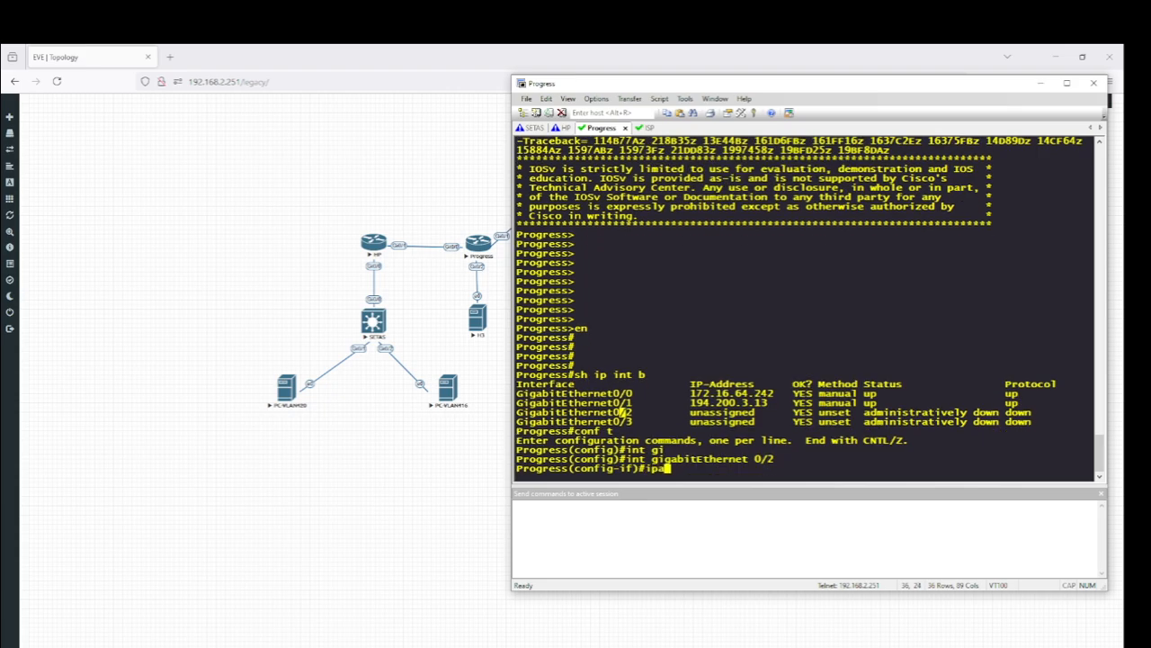
{"action": "key", "text": "Tab"}
{"action": "key", "text": "BackSpace"}
{"action": "key", "text": "BackSpace"}
{"action": "key", "text": "BackSpace"}
{"action": "type", "text": "add"}
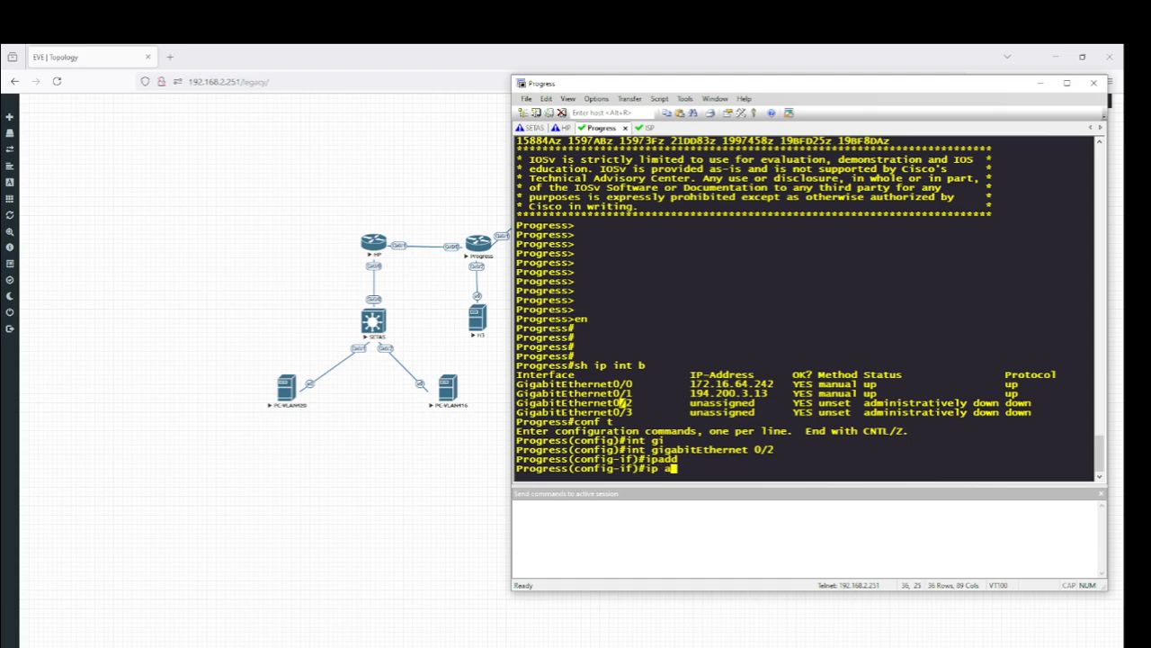
{"action": "key", "text": "Tab"}
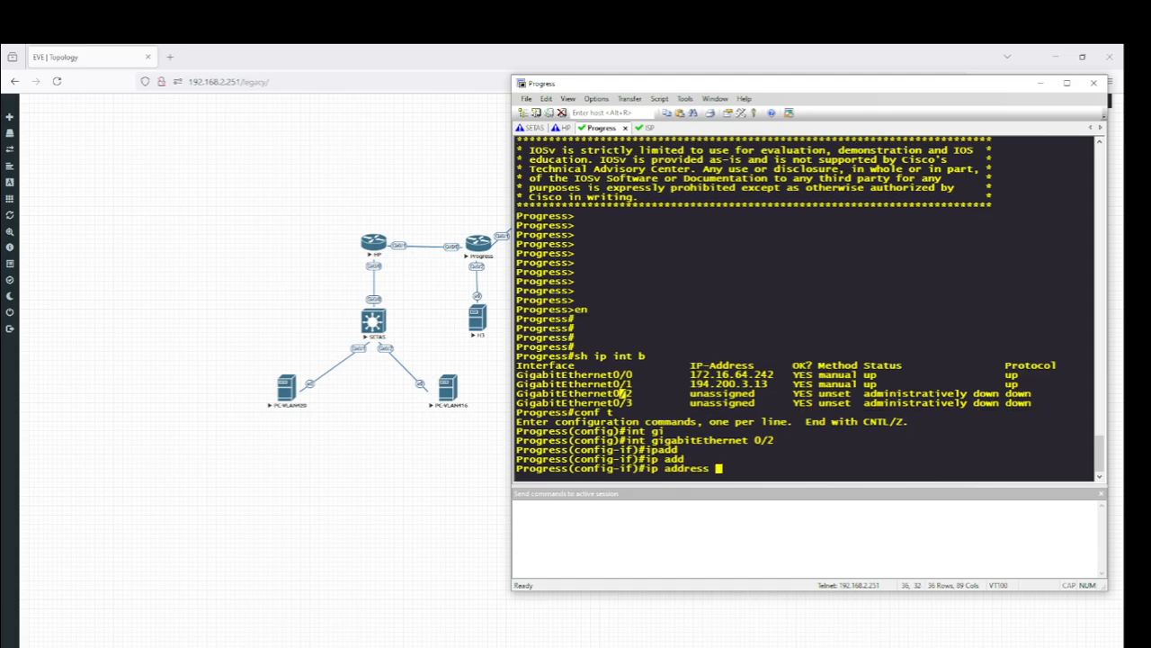
{"action": "left_click", "coordinate": [425, 647]}
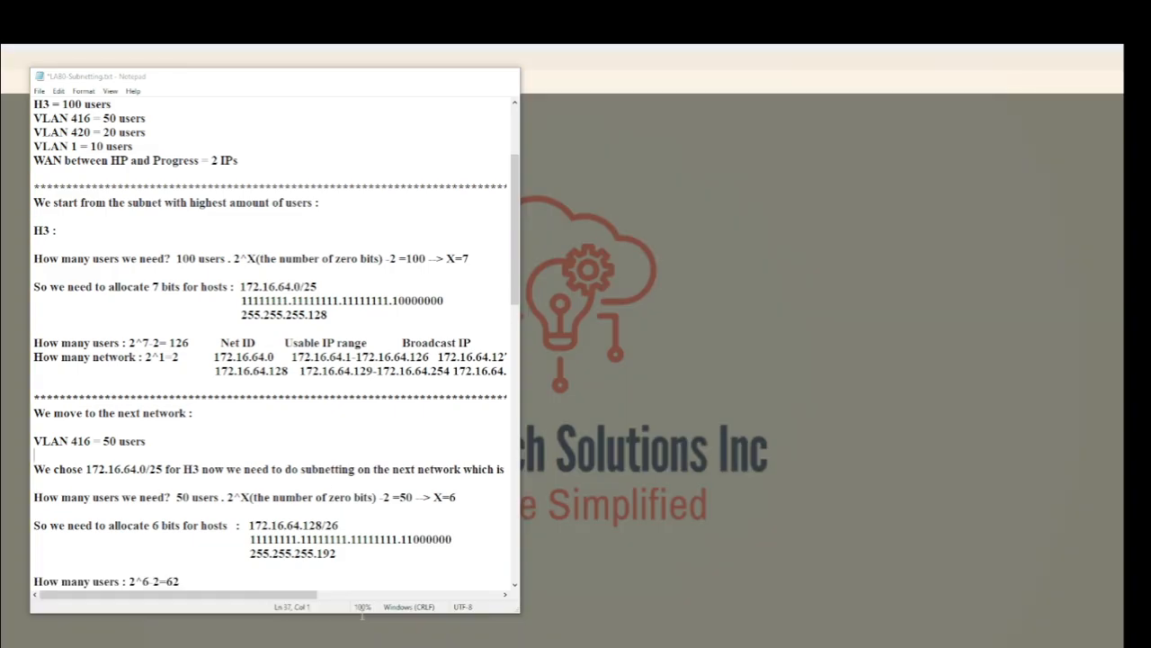
{"action": "left_click", "coordinate": [350, 612]}
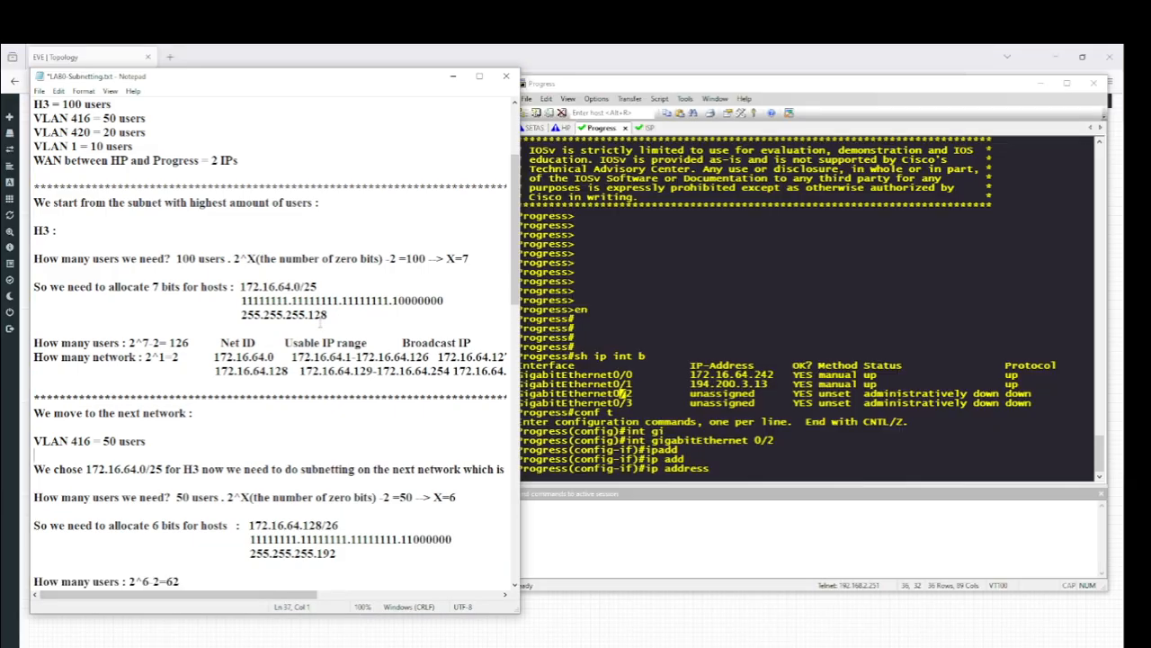
{"action": "left_click", "coordinate": [724, 400]}
{"action": "type", "text": "17"}
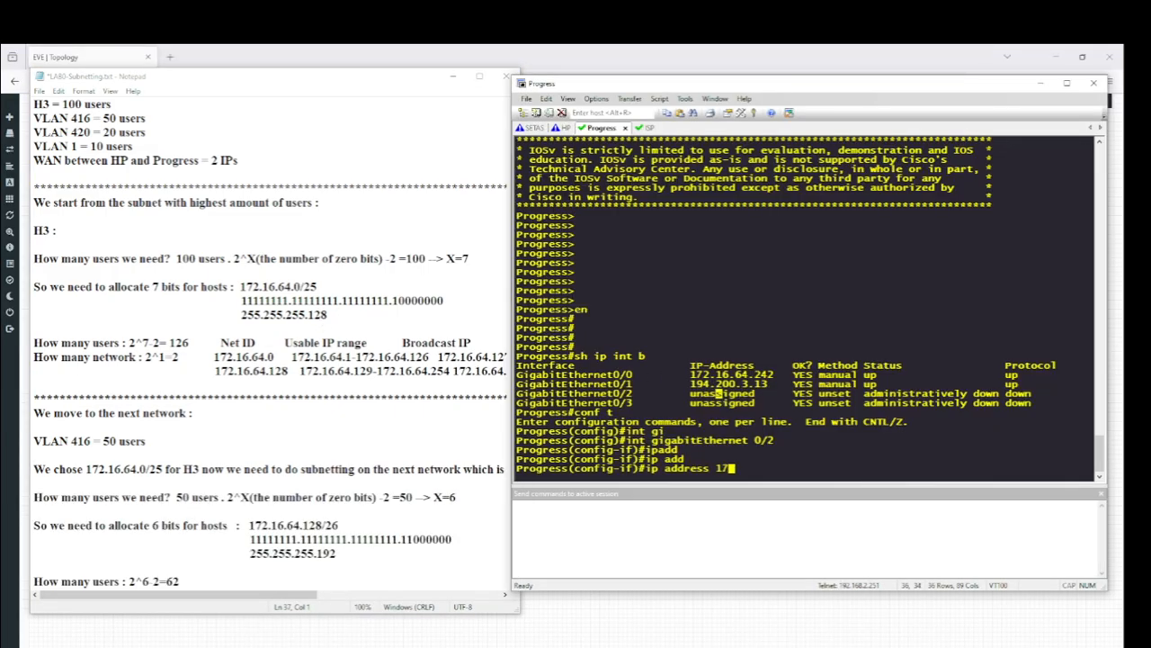
{"action": "type", "text": "2.16.64.172 255.255.255."}
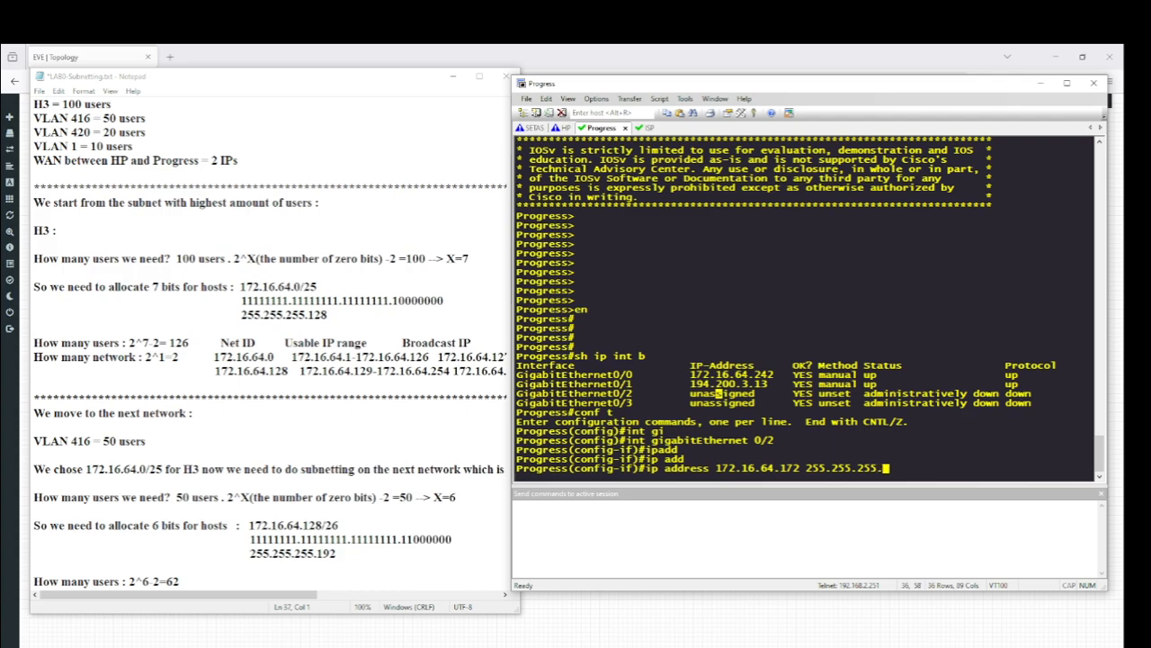
{"action": "type", "text": "128"}
{"action": "key", "text": "Return"}
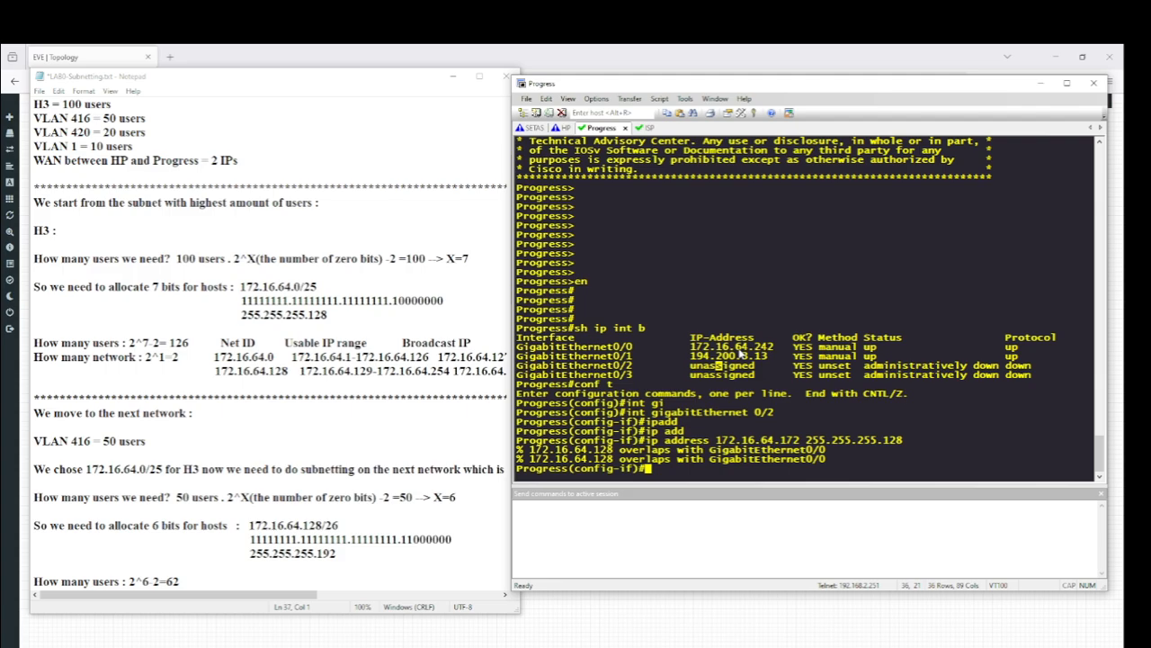
{"action": "type", "text": "end"}
{"action": "key", "text": "Return"}
{"action": "key", "text": "Return"}
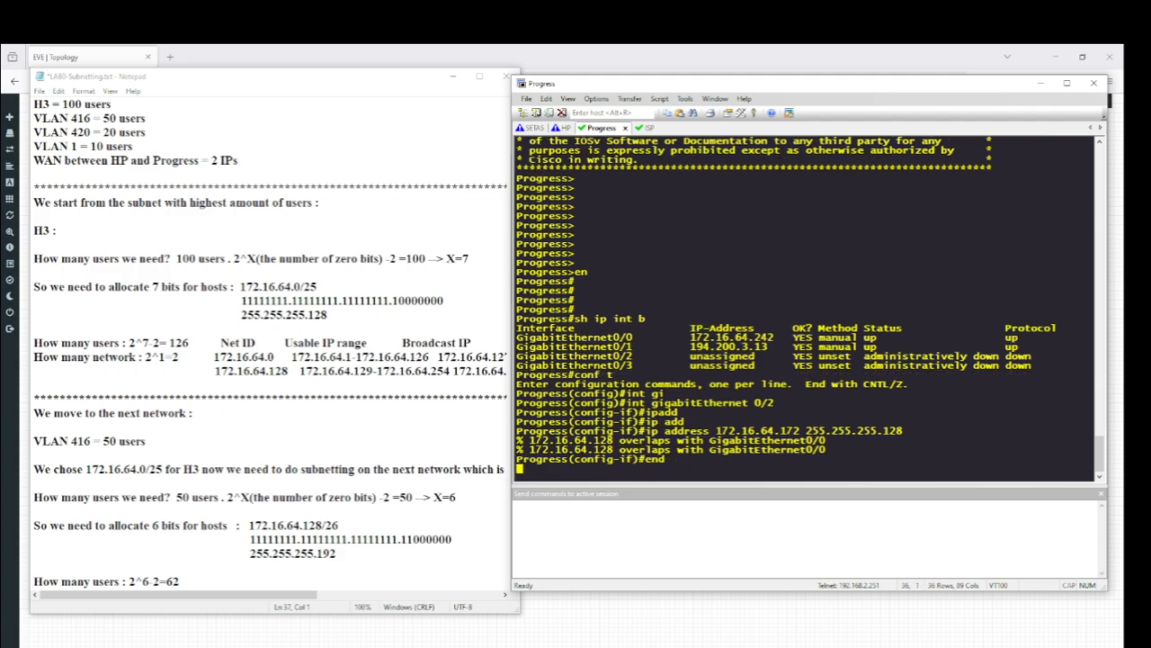
Step: Show the running configuration of interface GigabitEthernet 0/0 on Progress
{"action": "type", "text": "sh run int gi"}
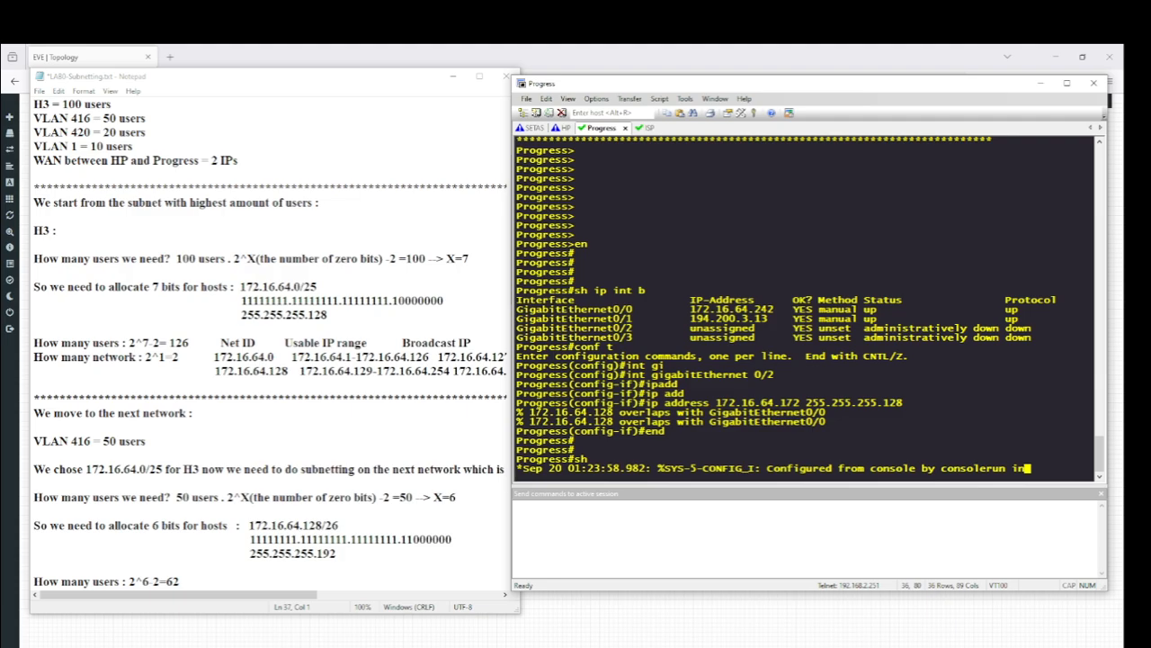
{"action": "key", "text": "Tab"}
{"action": "type", "text": "0/0"}
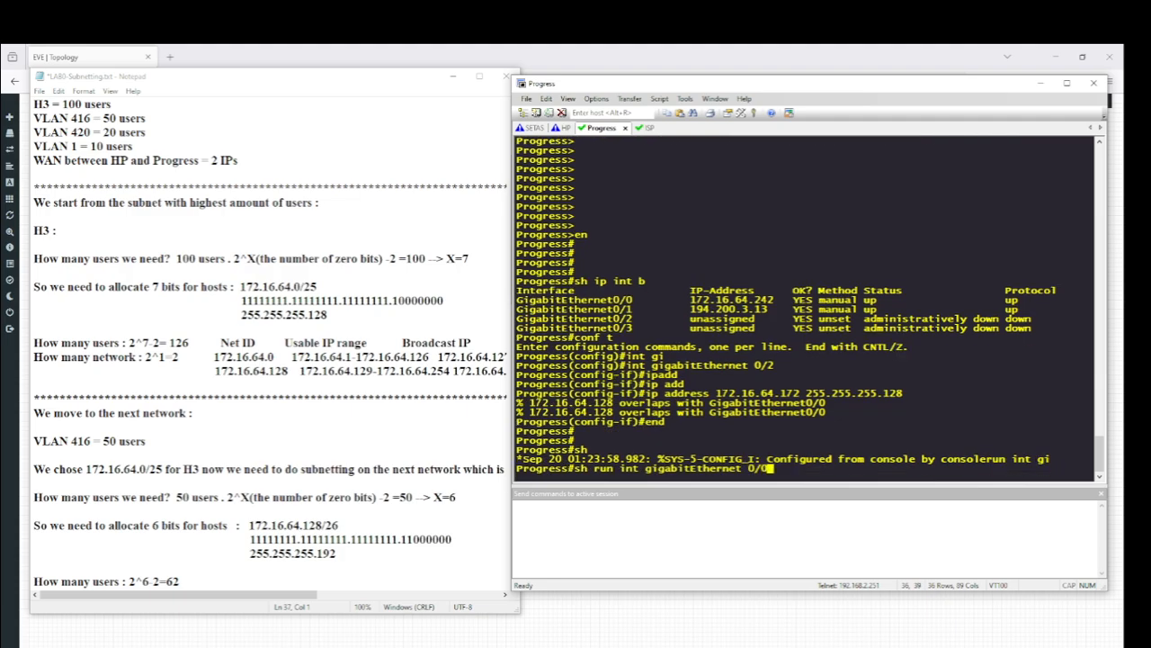
{"action": "key", "text": "Return"}
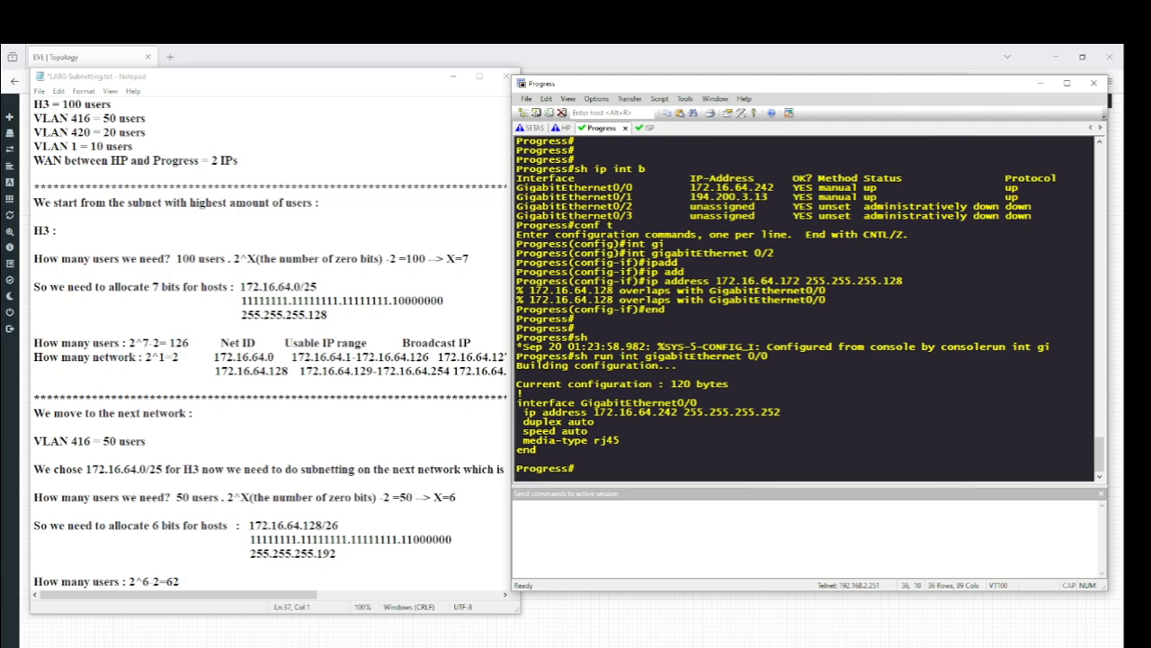
Step: Show the running configuration of interface GigabitEthernet 0/2 on Progress
{"action": "type", "text": "sh run int gi"}
{"action": "key", "text": "Tab"}
{"action": "type", "text": "0/"}
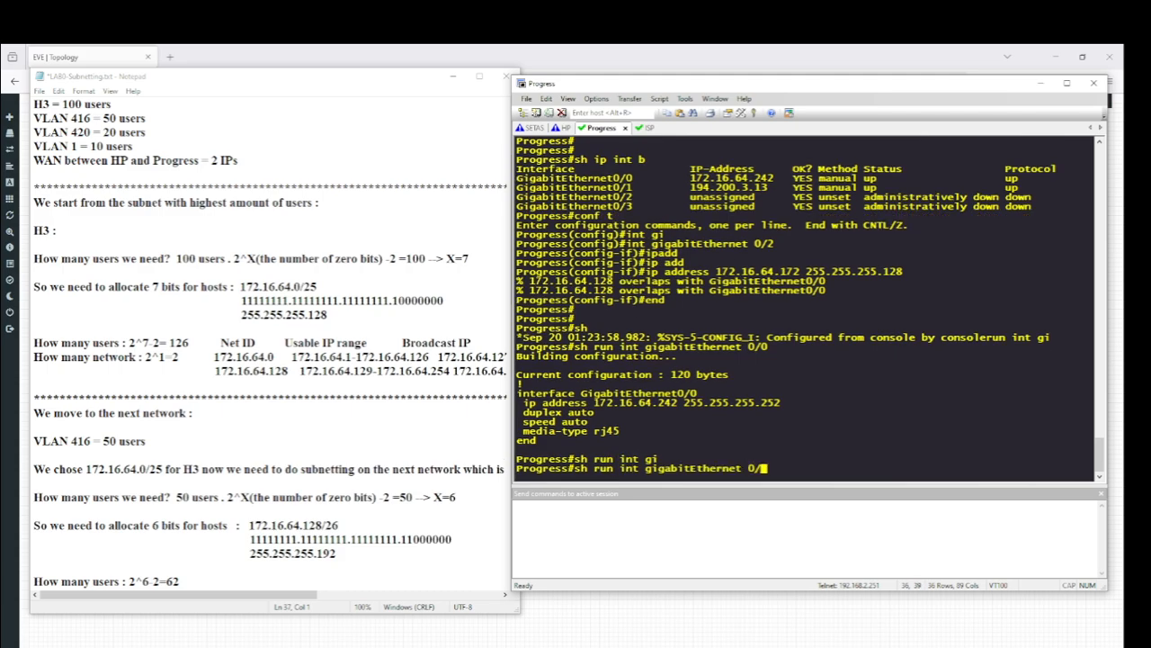
{"action": "type", "text": "2"}
{"action": "key", "text": "Return"}
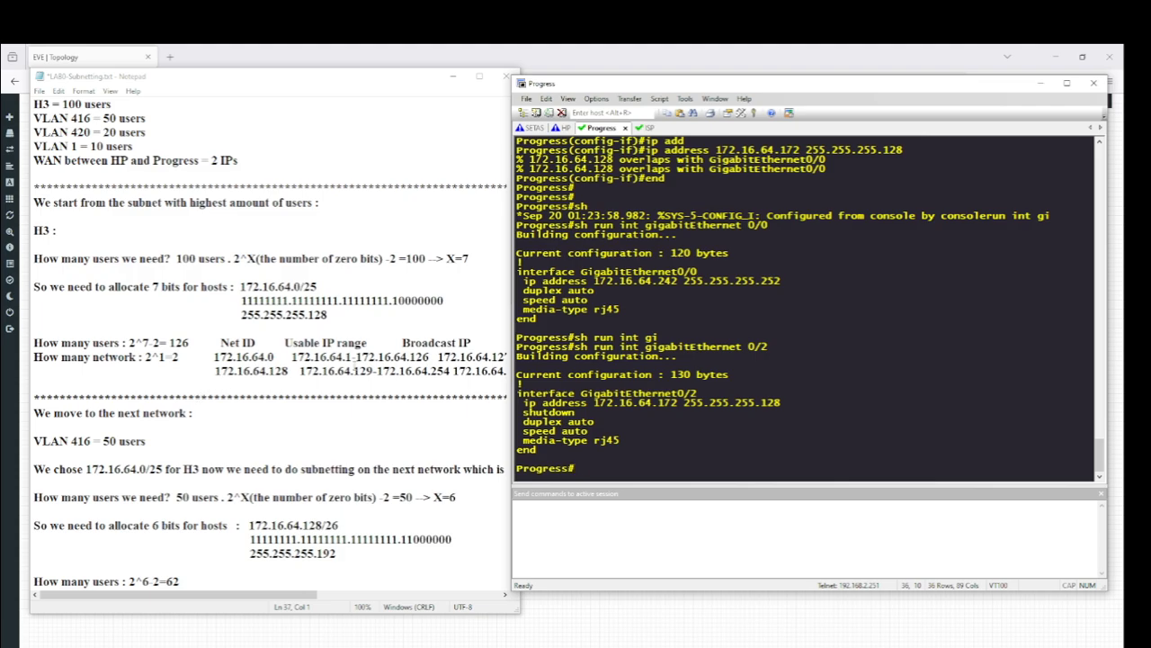
Step: Return to global configuration mode on Progress and reopen interface GigabitEthernet 0/2 for configuration
{"action": "type", "text": "conf t"}
{"action": "key", "text": "Return"}
{"action": "type", "text": "int giu"}
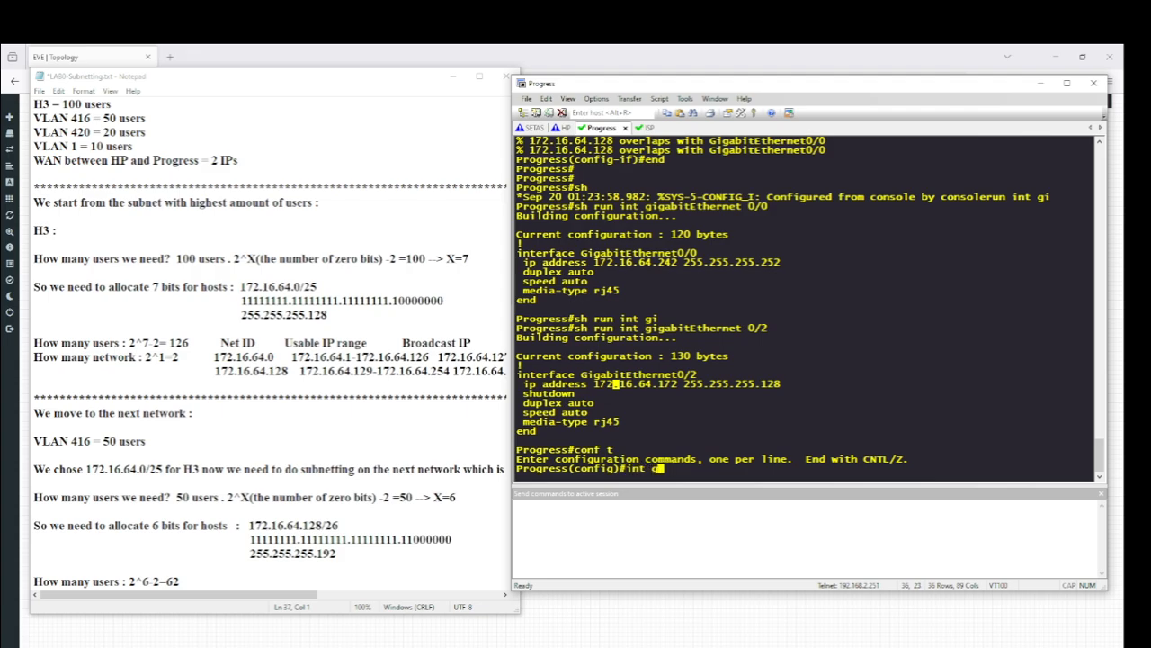
{"action": "key", "text": "Tab"}
{"action": "key", "text": "BackSpace"}
{"action": "key", "text": "Tab"}
{"action": "type", "text": "0"}
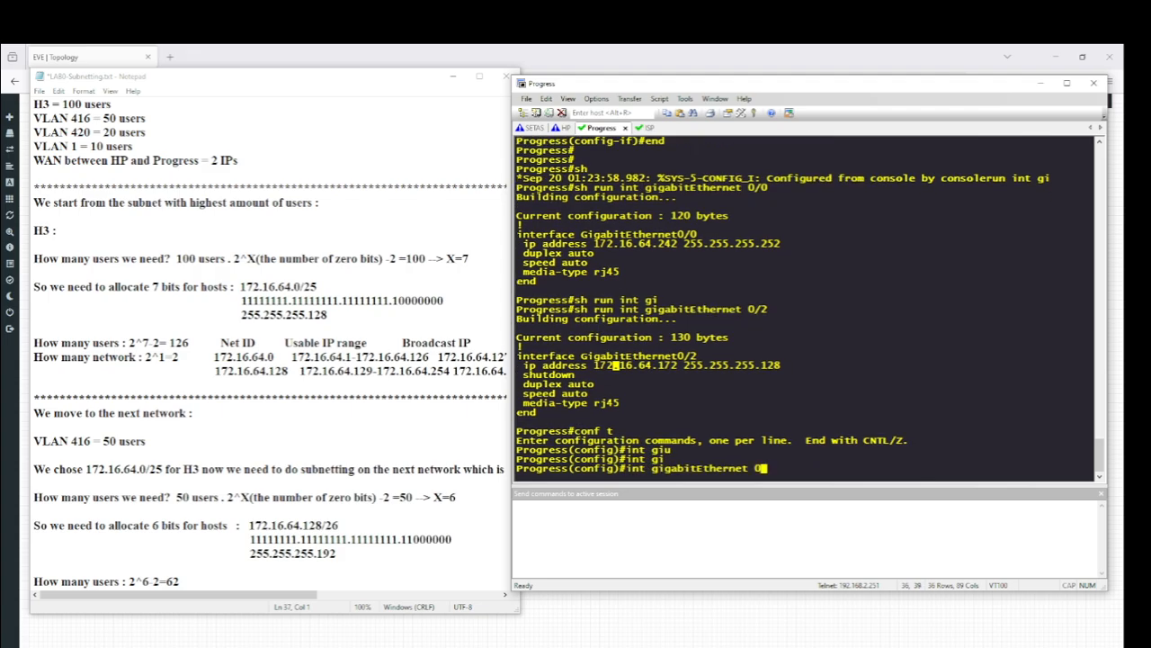
{"action": "type", "text": "/2"}
{"action": "key", "text": "Return"}
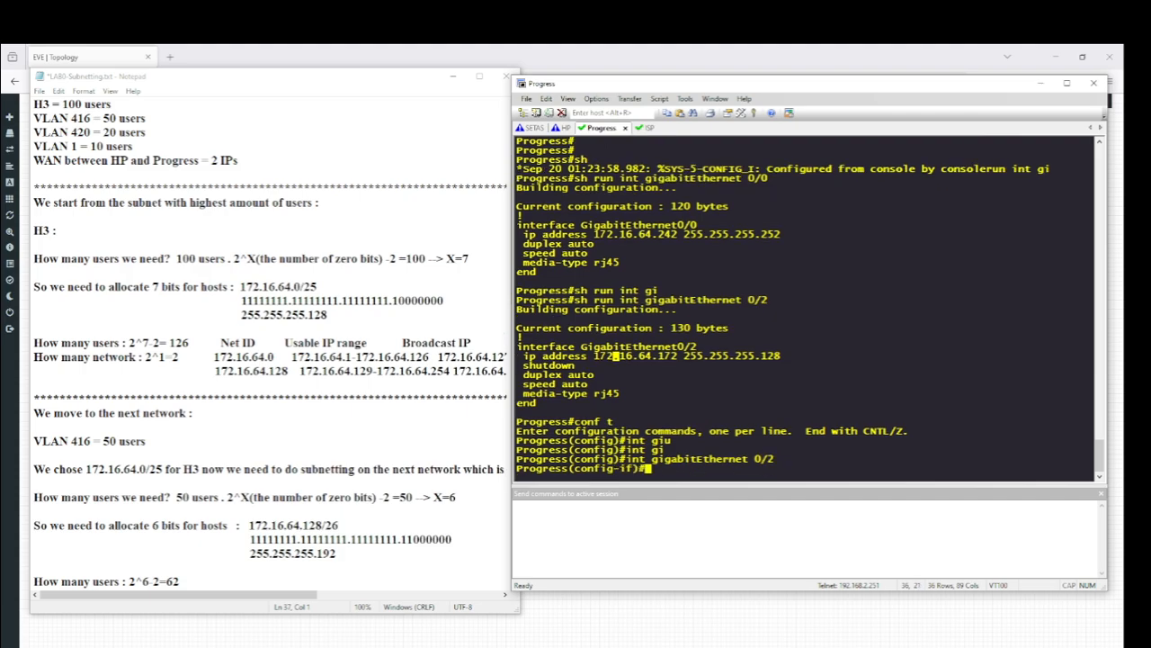
Step: Assign IP address 172.16.64.1 255.255.255.128 to GigabitEthernet 0/2 and enable the interface with no shutdown
{"action": "type", "text": "ip add"}
{"action": "key", "text": "Tab"}
{"action": "type", "text": "17"}
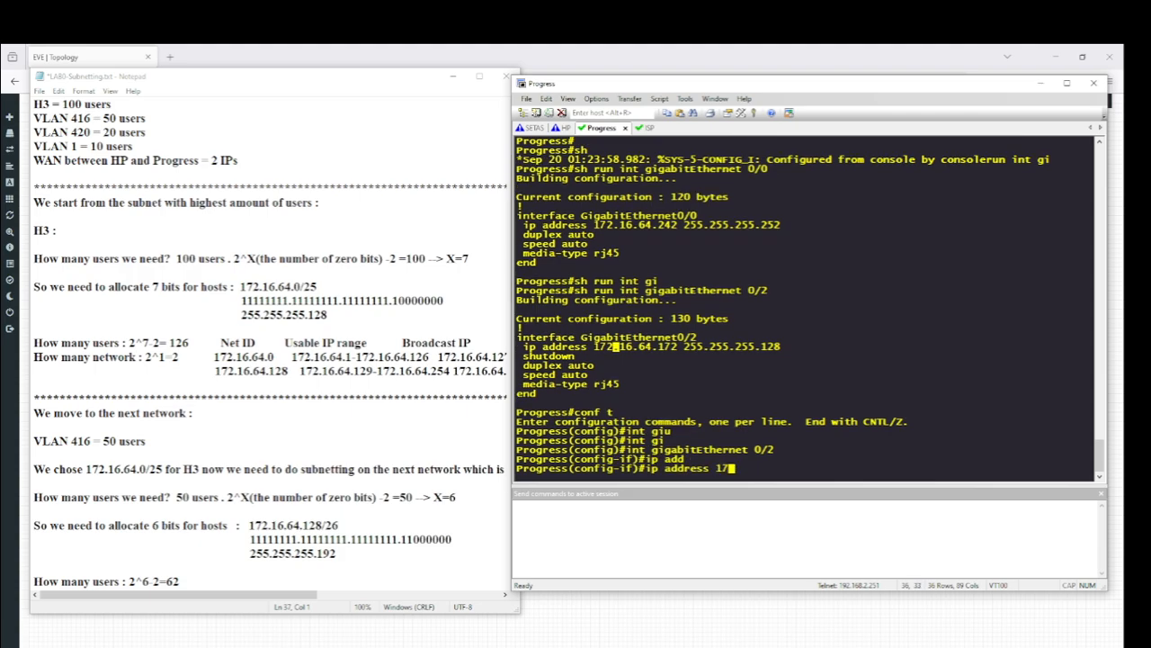
{"action": "type", "text": "2.16.64.1 255.255."}
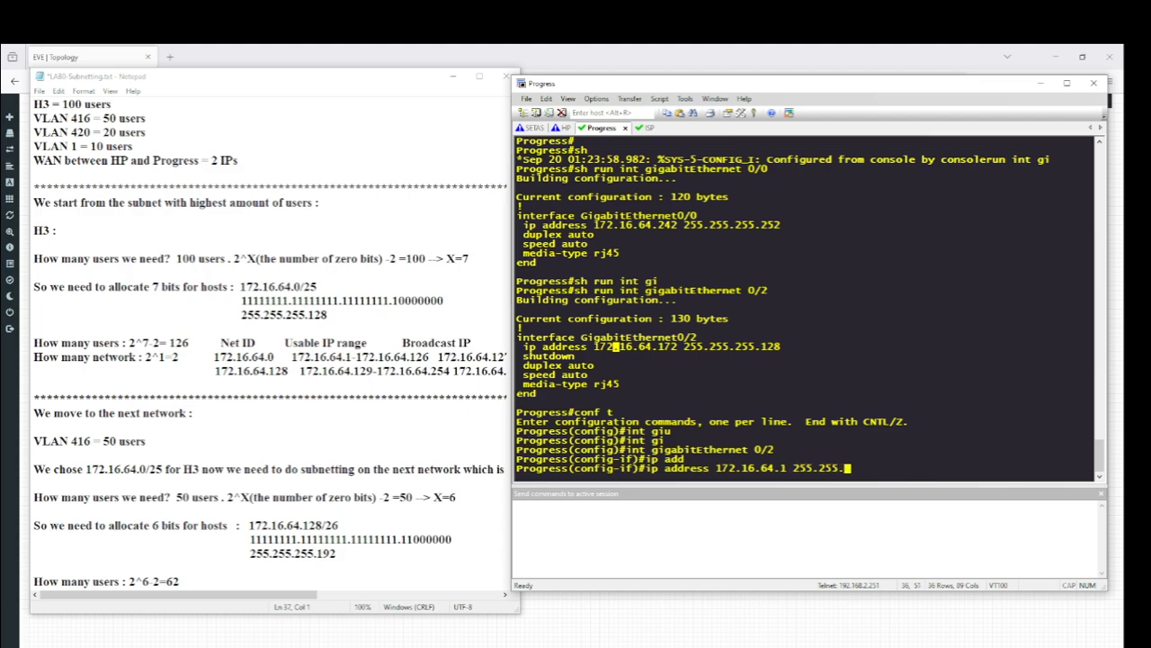
{"action": "type", "text": "255.128"}
{"action": "key", "text": "Return"}
{"action": "type", "text": "no shu"}
{"action": "key", "text": "Tab"}
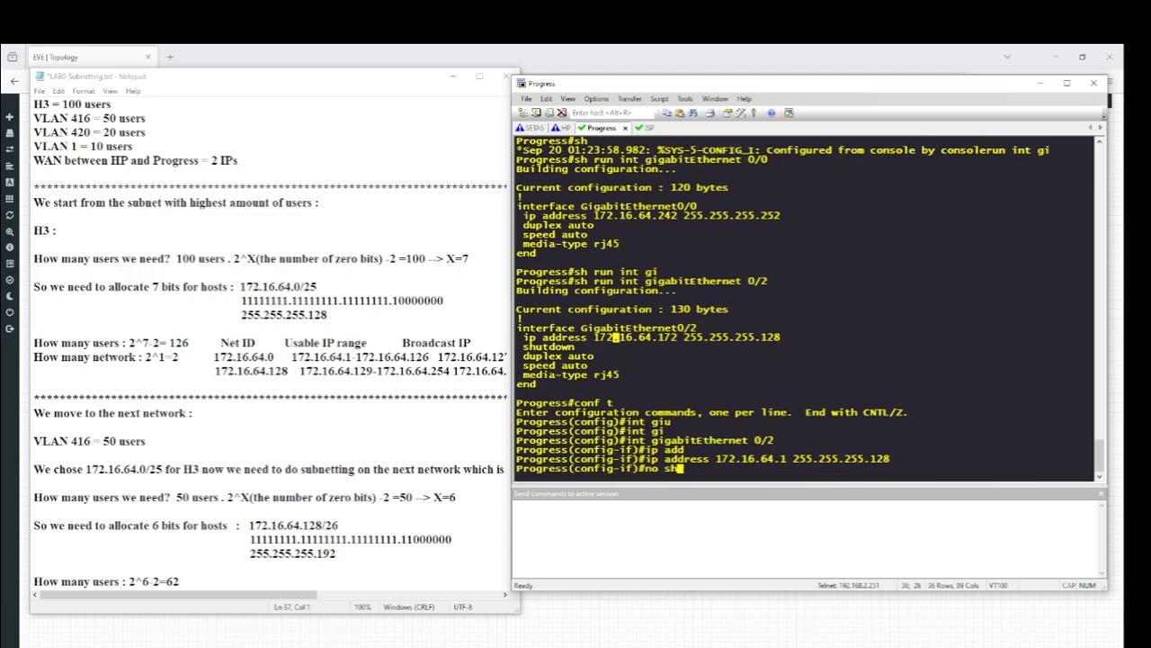
{"action": "key", "text": "Return"}
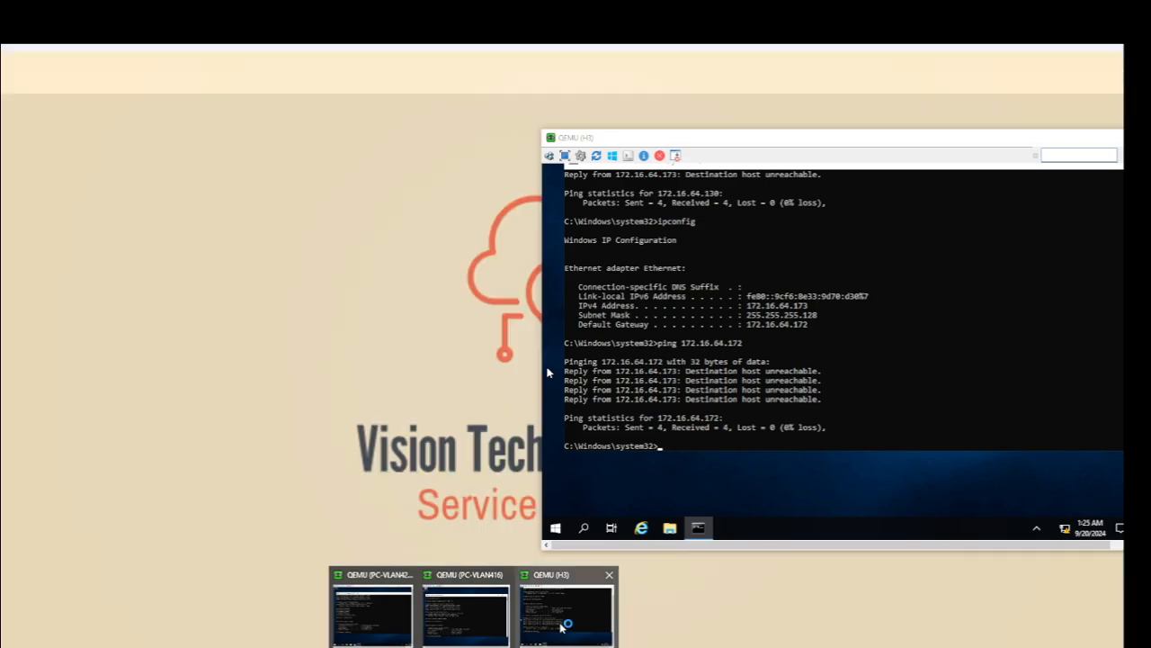
Step: On the H3 machine, set the Ethernet adapter's IPv4 address to 172.16.64.2, subnet mask 255.255.255.128 and default gateway 172.16.64.1
{"action": "left_click", "coordinate": [559, 627]}
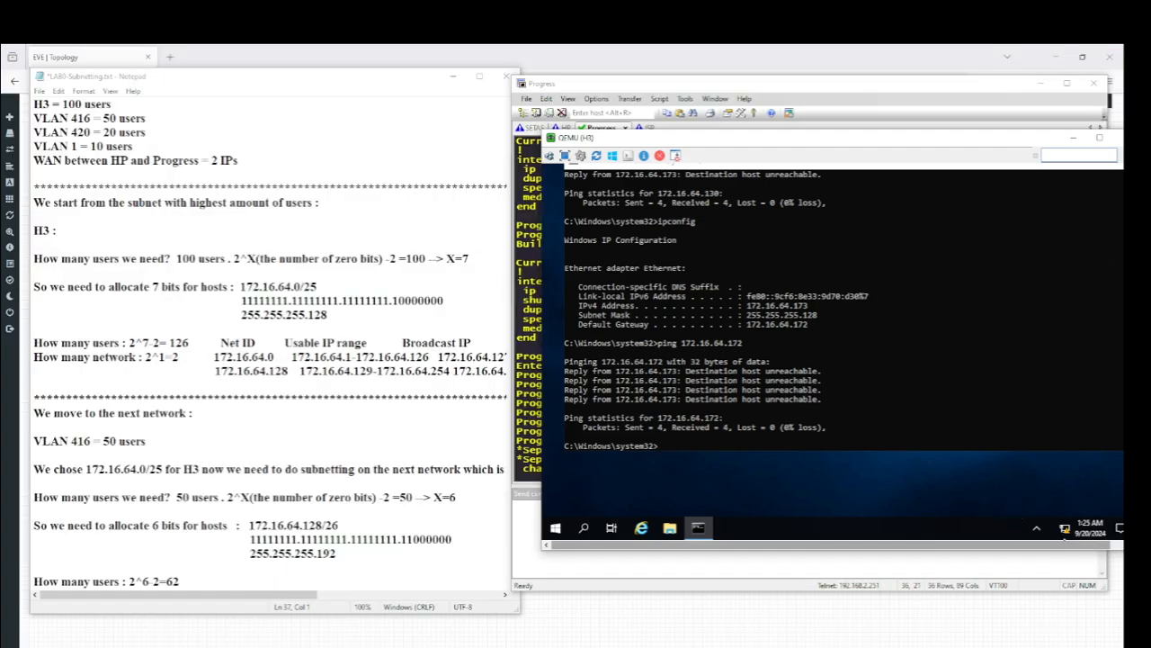
{"action": "right_click", "coordinate": [1065, 529]}
{"action": "left_click", "coordinate": [1055, 518]}
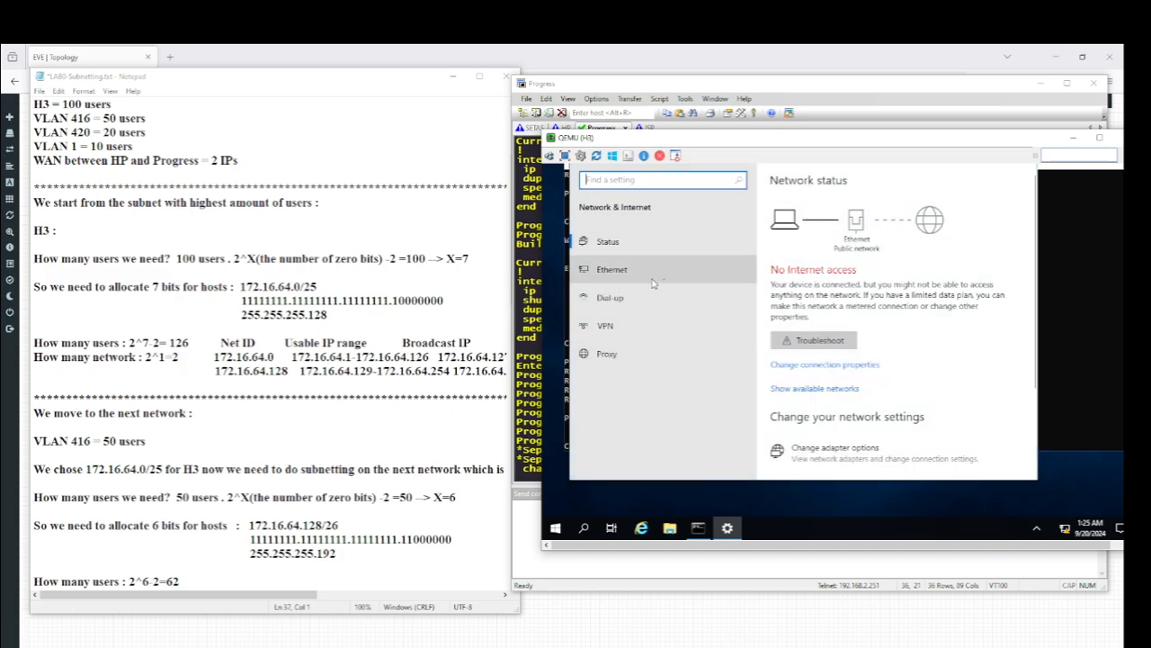
{"action": "left_click", "coordinate": [616, 272]}
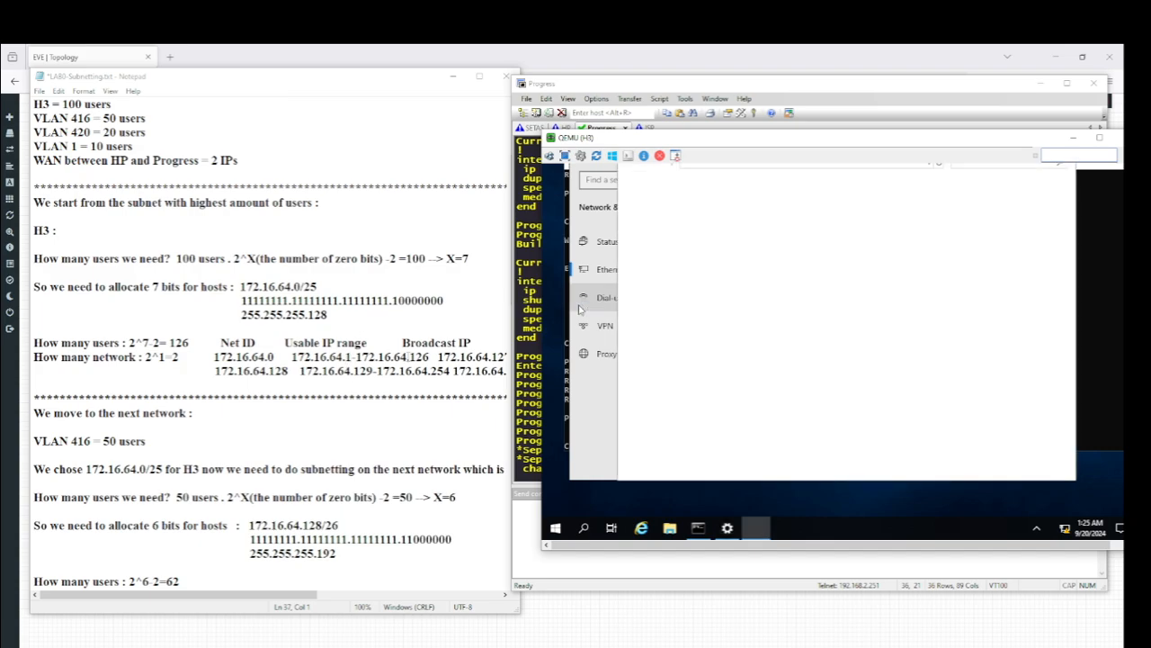
{"action": "left_click", "coordinate": [681, 225]}
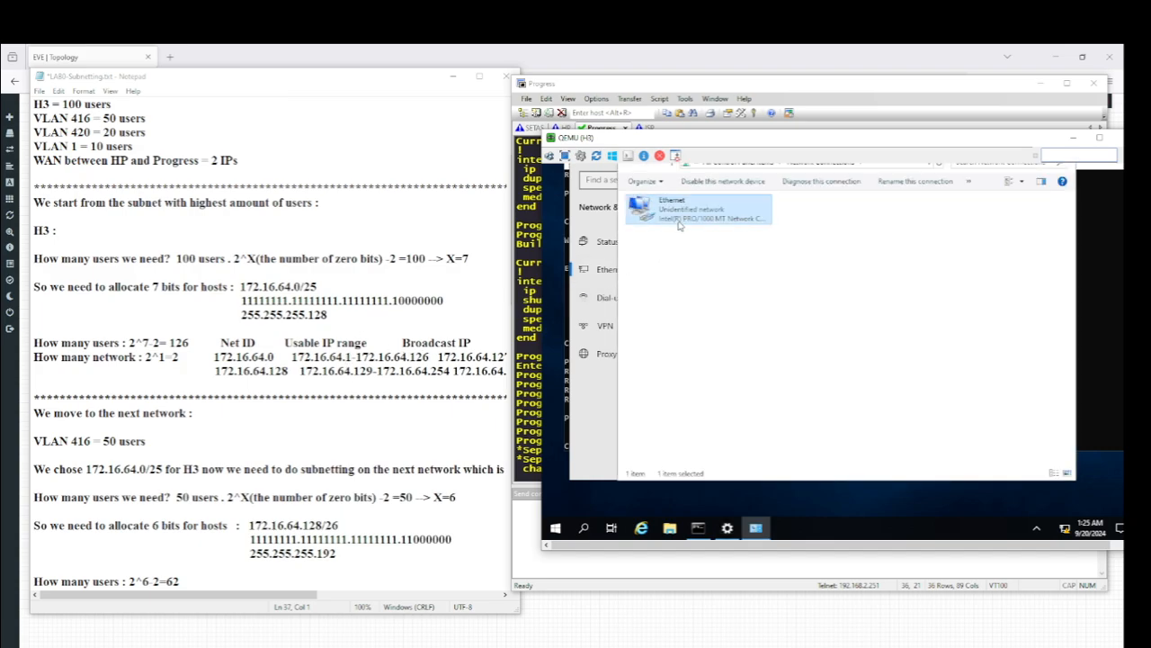
{"action": "double_click", "coordinate": [680, 225]}
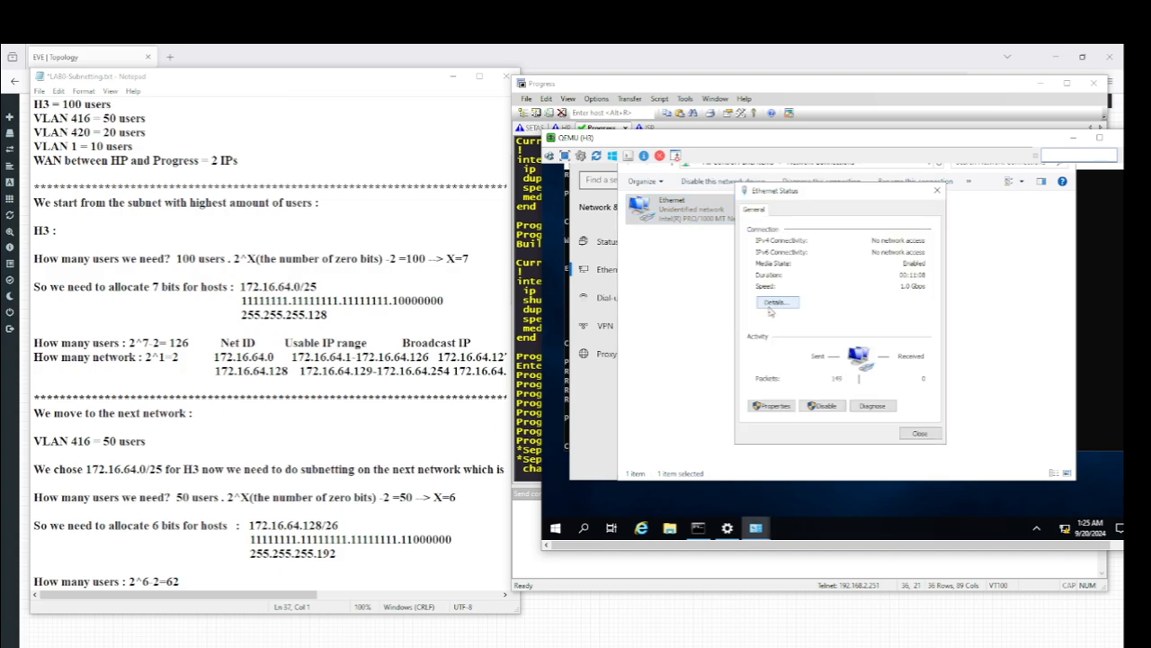
{"action": "left_click", "coordinate": [770, 405]}
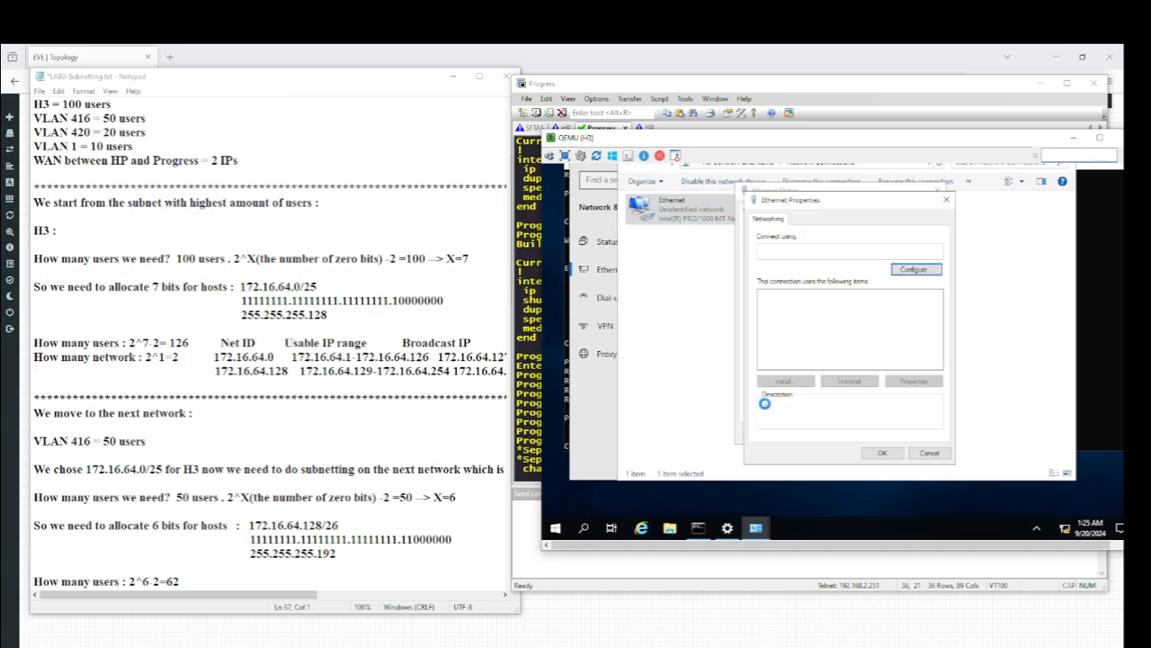
{"action": "double_click", "coordinate": [819, 324]}
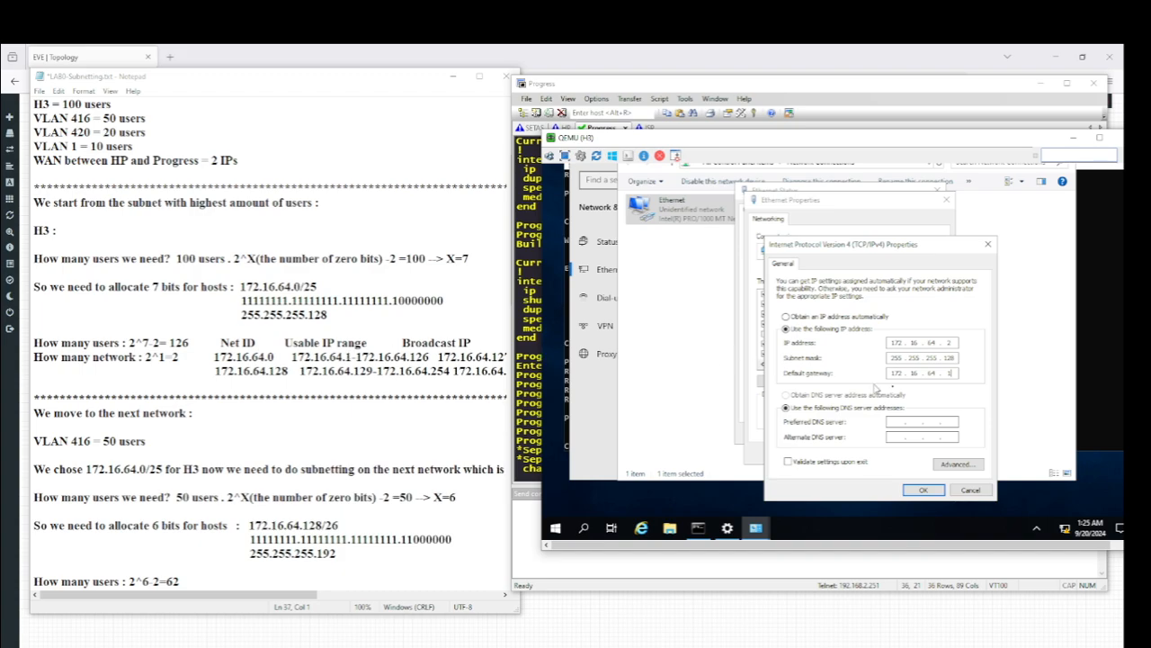
{"action": "left_click", "coordinate": [915, 489]}
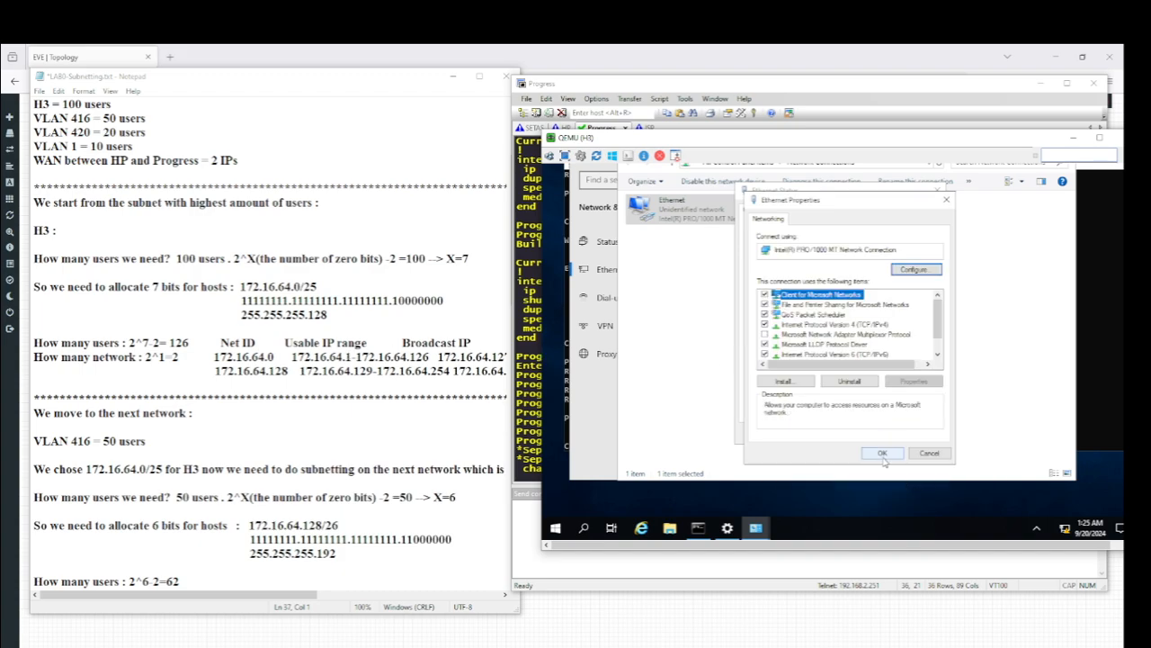
{"action": "left_click", "coordinate": [883, 453]}
{"action": "left_click", "coordinate": [920, 434]}
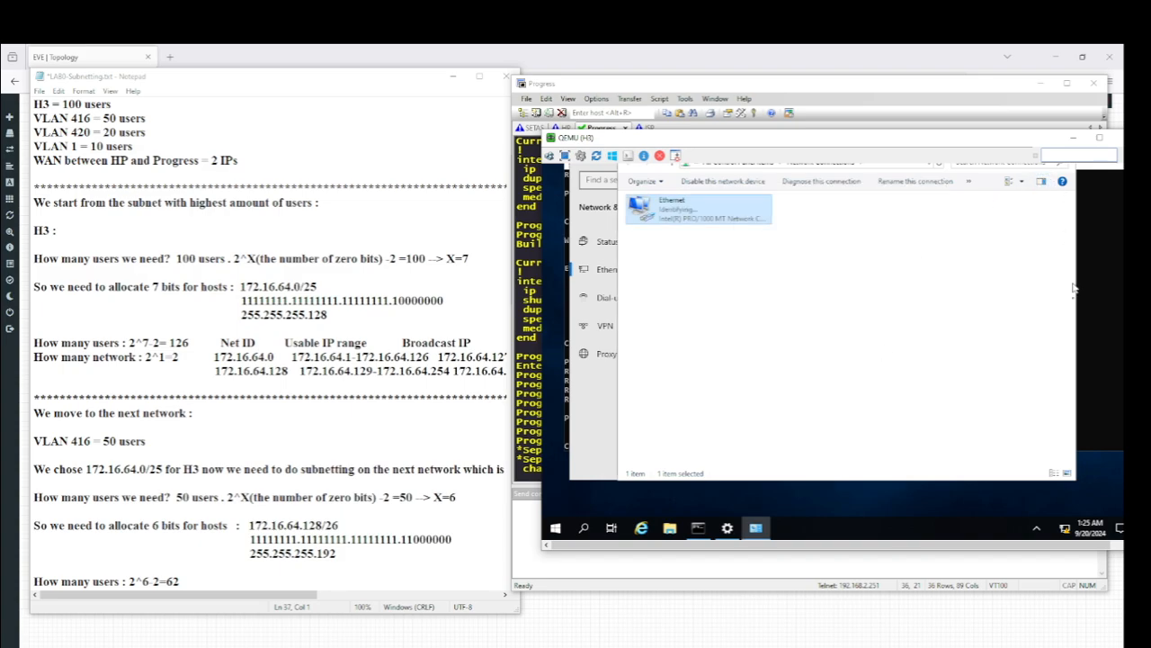
Step: Bring the H3 console fully into view, close its network connections and settings windows, and return to the Command Prompt
{"action": "left_click_drag", "start_coordinate": [824, 142], "coordinate": [758, 145]}
{"action": "left_click", "coordinate": [963, 312]}
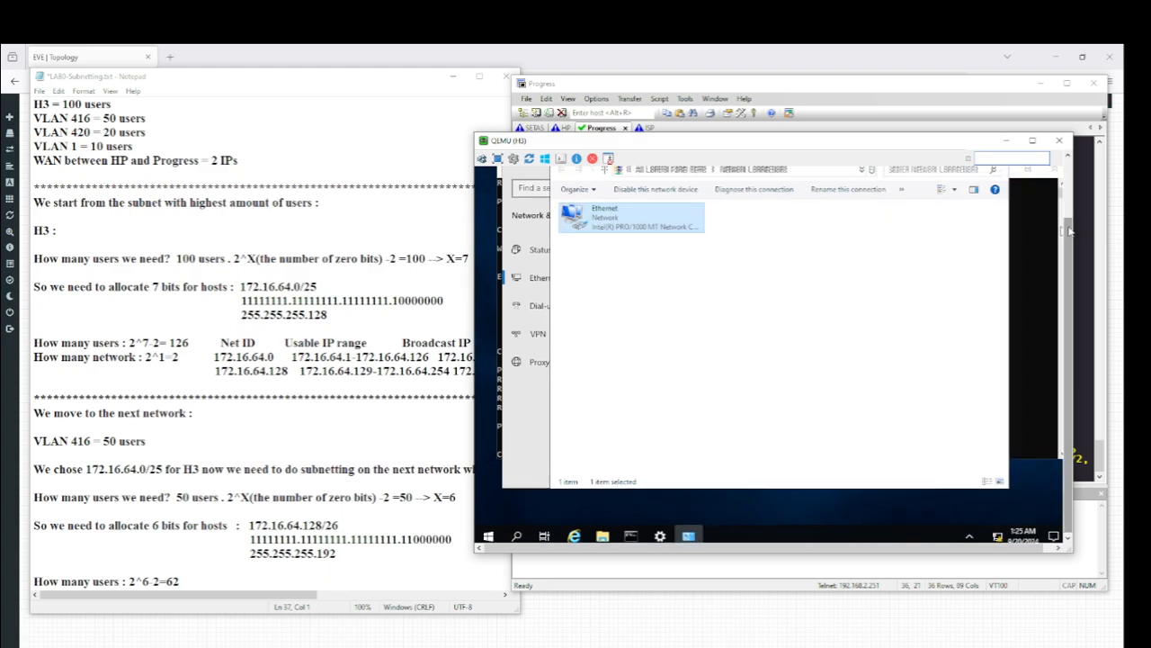
{"action": "left_click", "coordinate": [997, 192]}
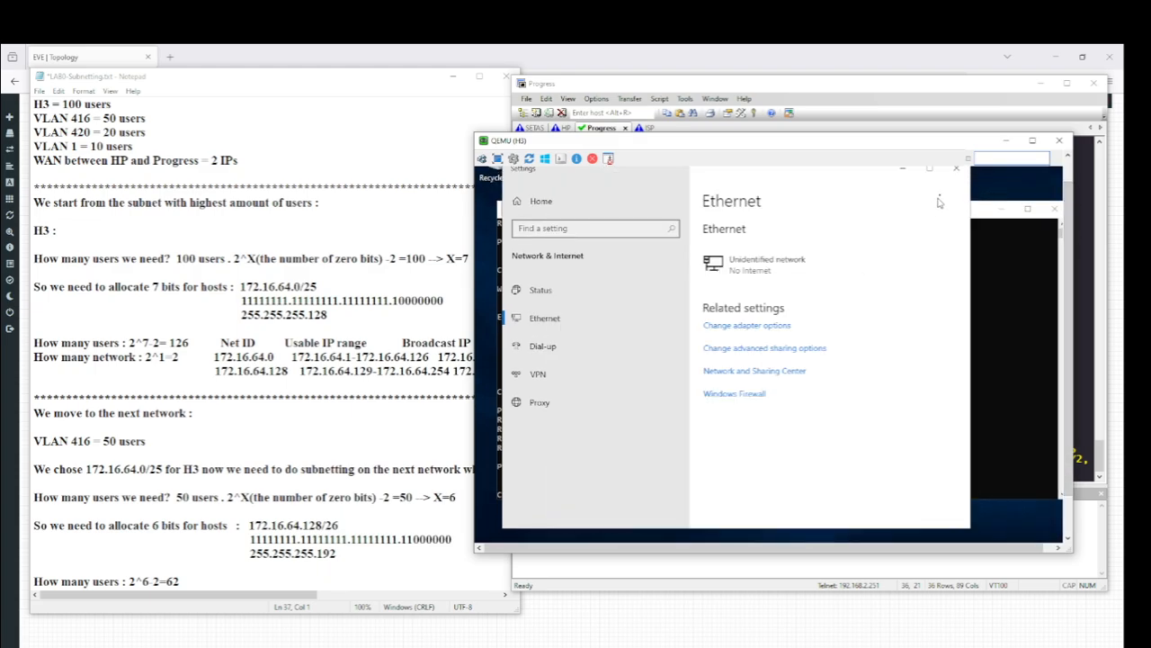
{"action": "left_click", "coordinate": [956, 170]}
{"action": "left_click", "coordinate": [902, 299]}
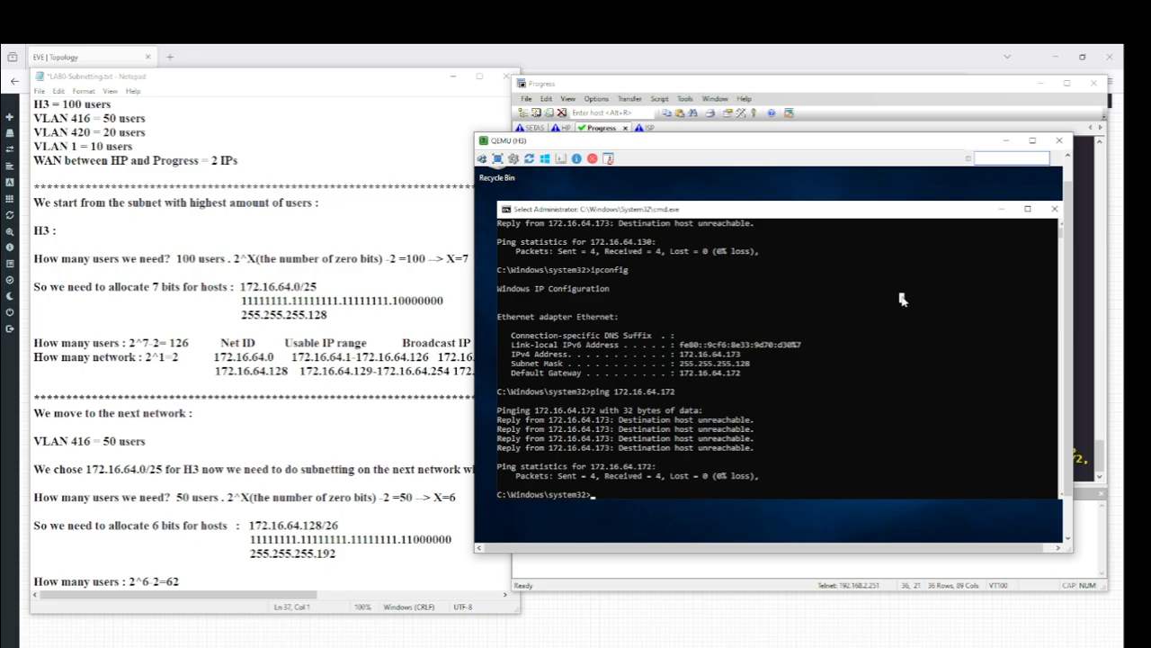
Step: Interrupt a repeated ping to 172.16.64.172 and ping the gateway 172.16.64.1 from H3's Command Prompt
{"action": "key", "text": "Up"}
{"action": "key", "text": "Return"}
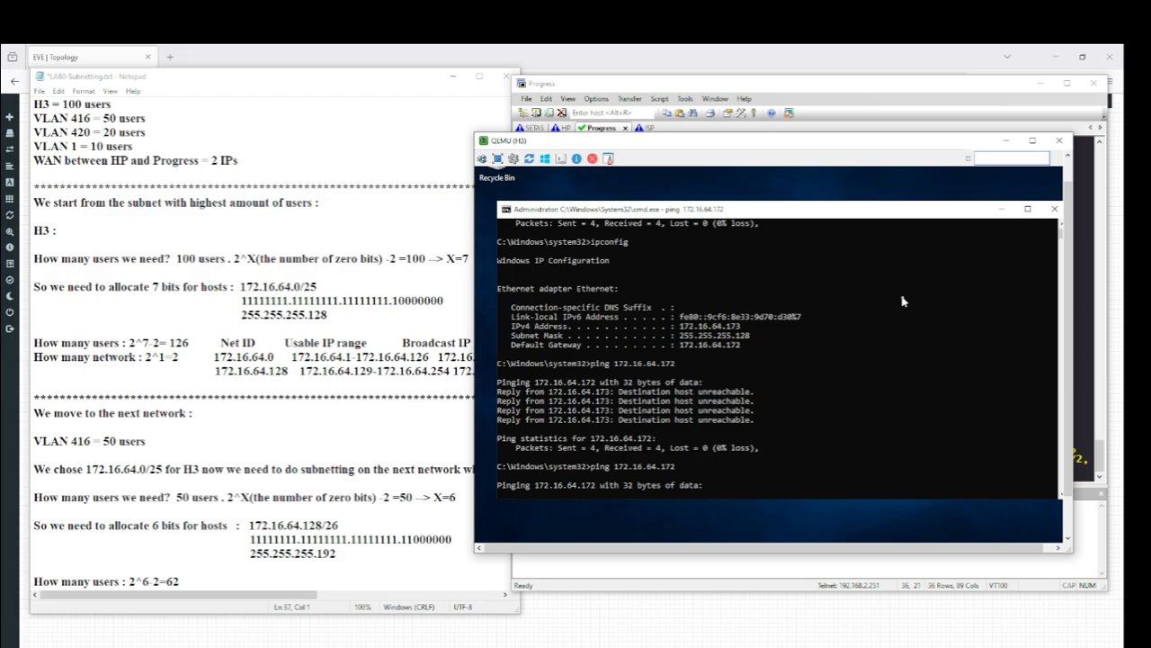
{"action": "key", "text": "ctrl+c"}
{"action": "key", "text": "Up"}
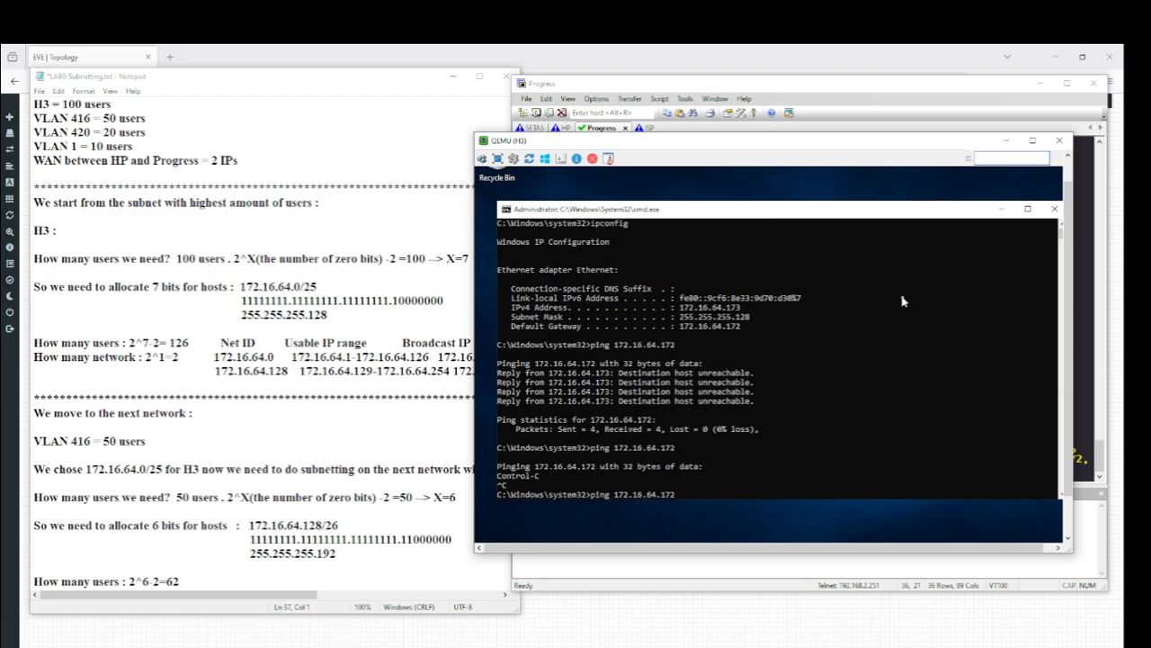
{"action": "key", "text": "Return"}
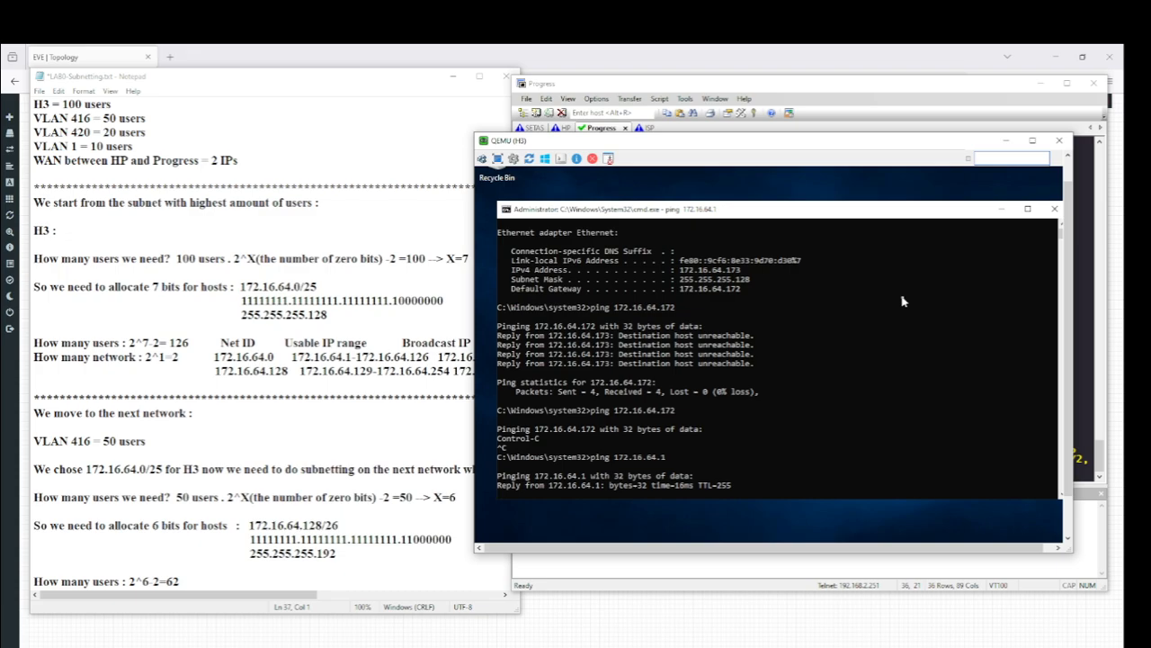